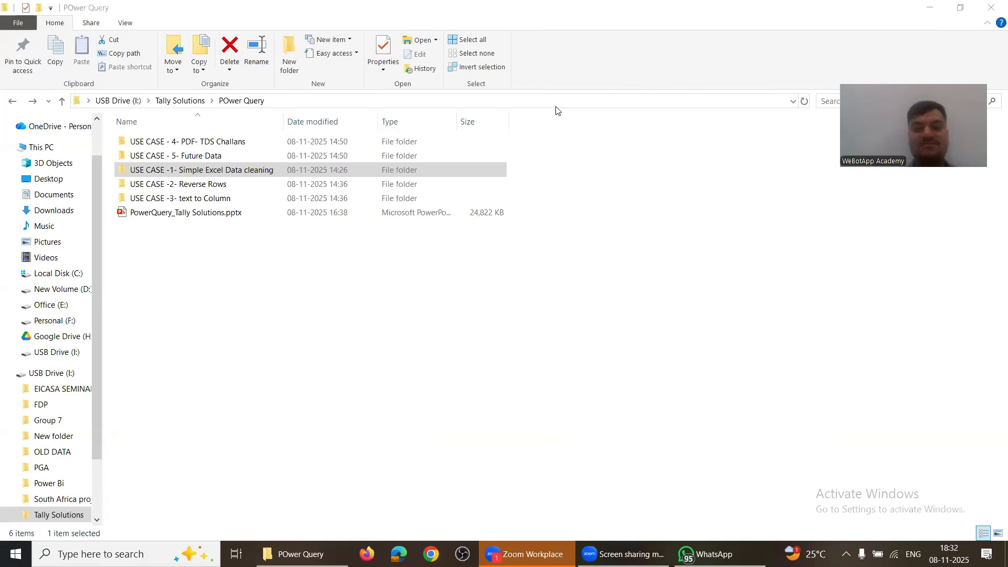
Step: Create a new Microsoft Excel Worksheet in the POwer Query folder, keeping its default name
left_click(188, 284)
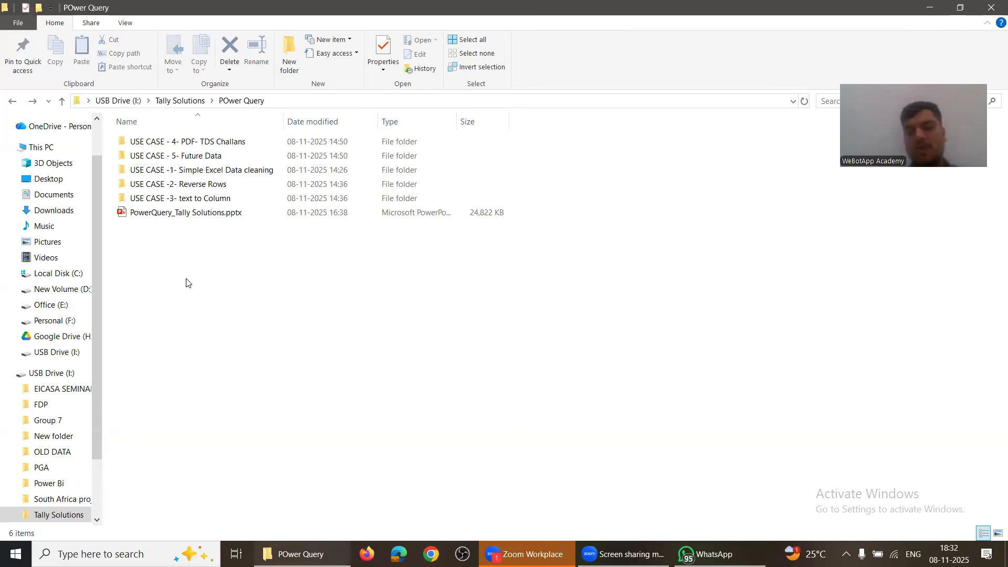
right_click(175, 259)
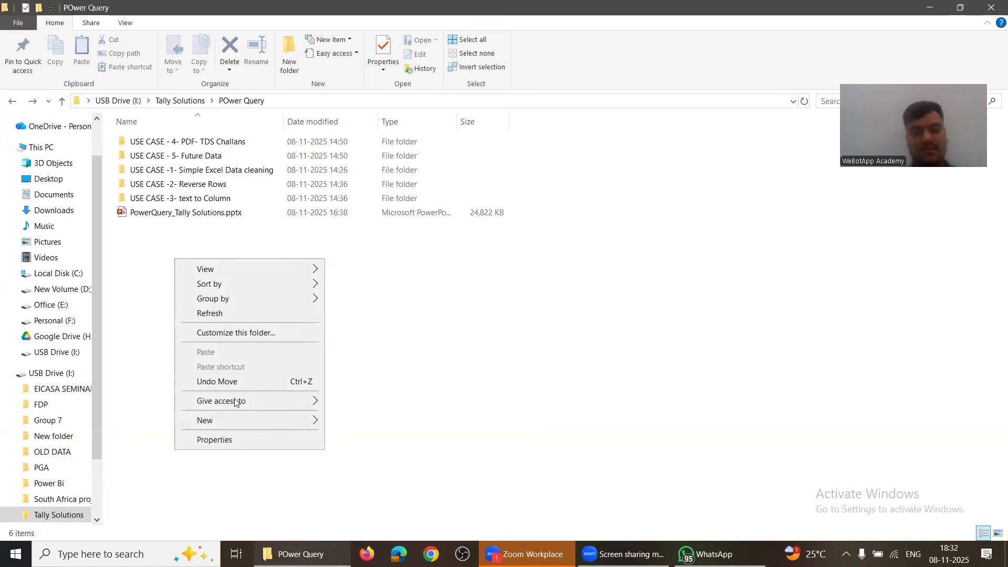
mouse_move(227, 420)
left_click(404, 407)
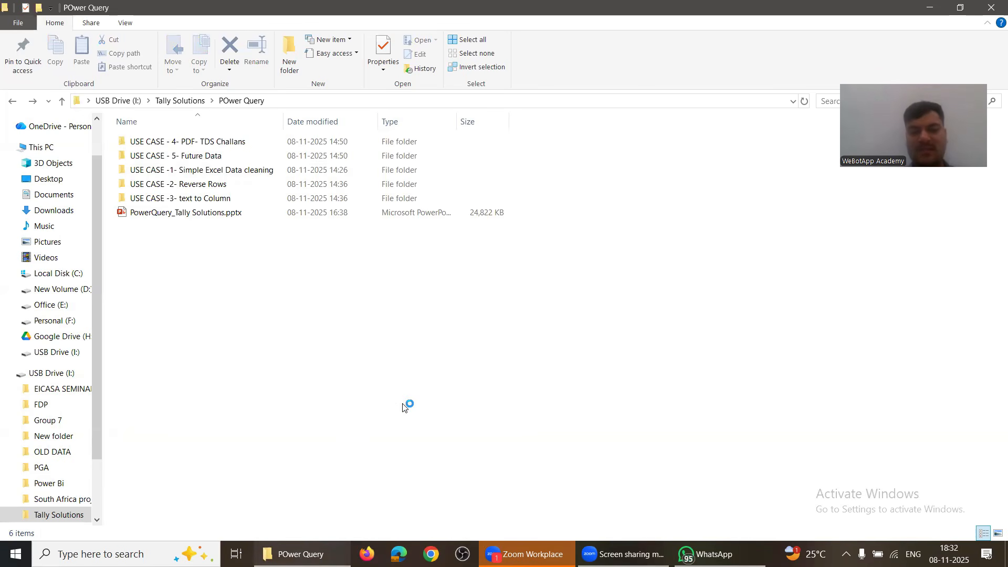
key("Return")
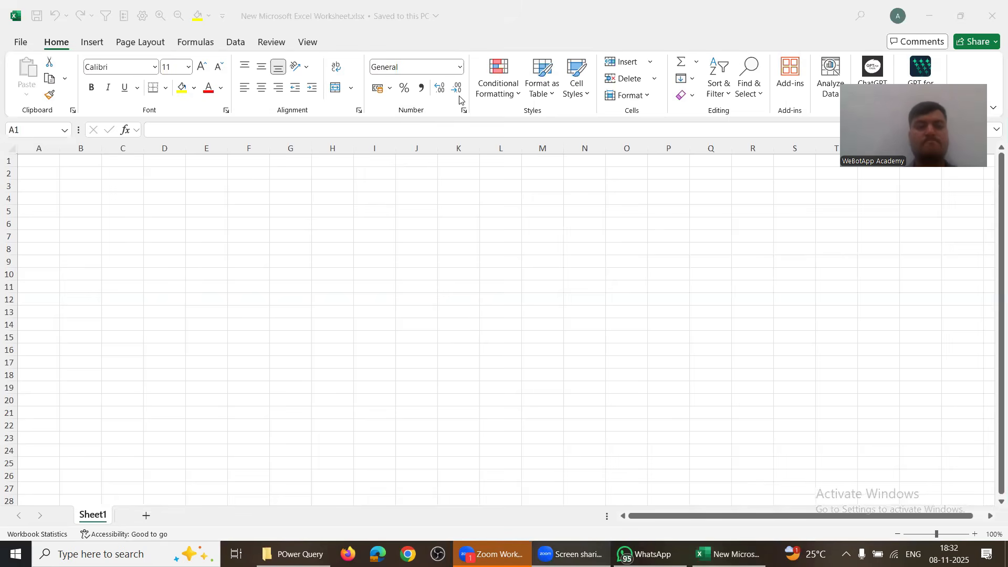
Step: Show the Data tab's Get & Transform Data tools in the new blank workbook
left_click(223, 247)
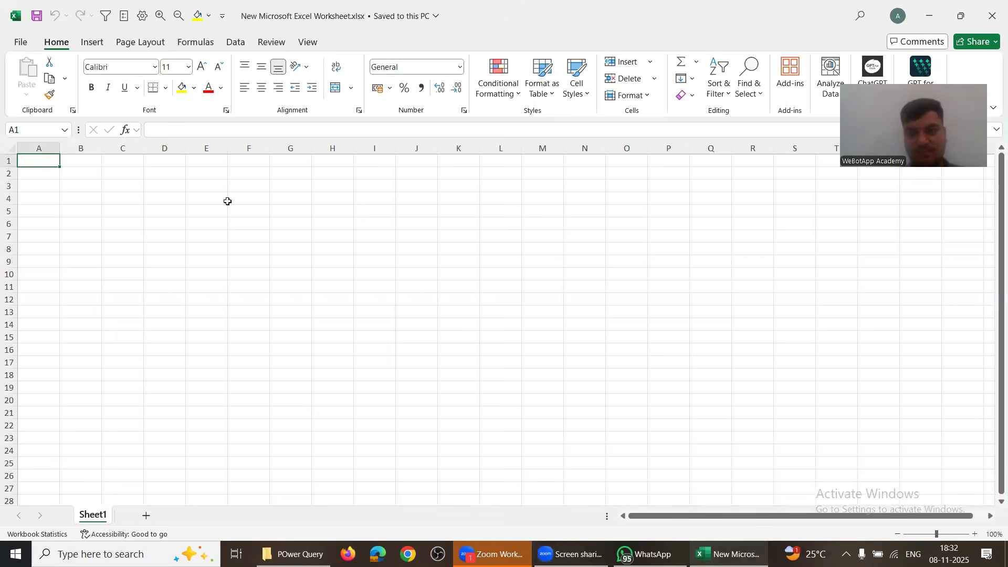
key("alt")
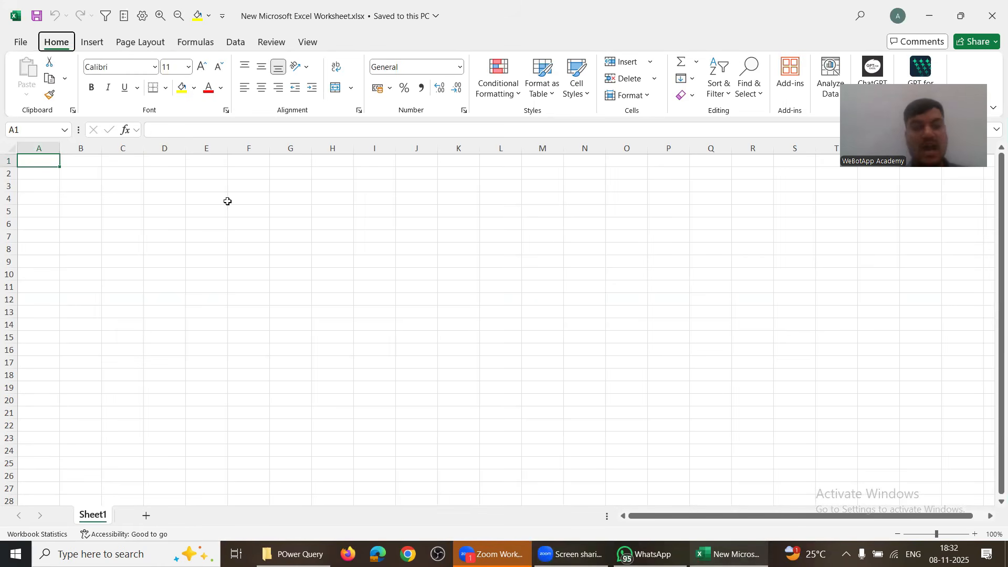
left_click(288, 240)
left_click(239, 44)
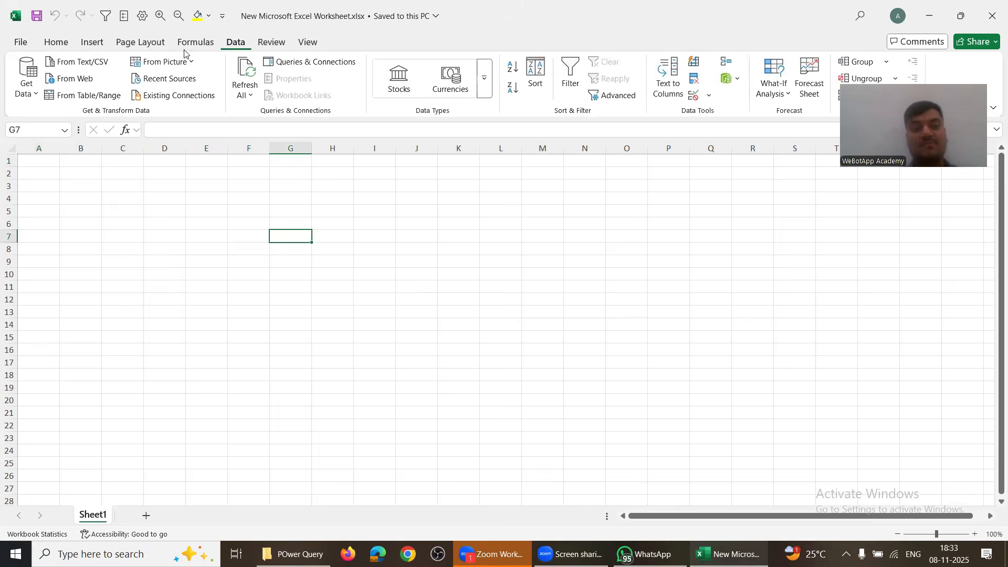
left_click(56, 43)
scroll(138, 47, "down", 4)
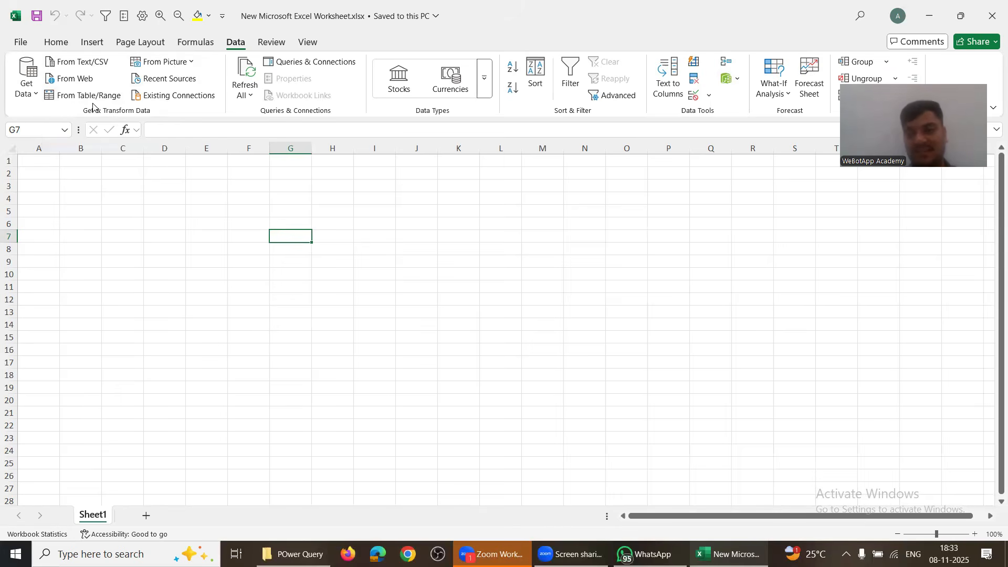
left_click(32, 93)
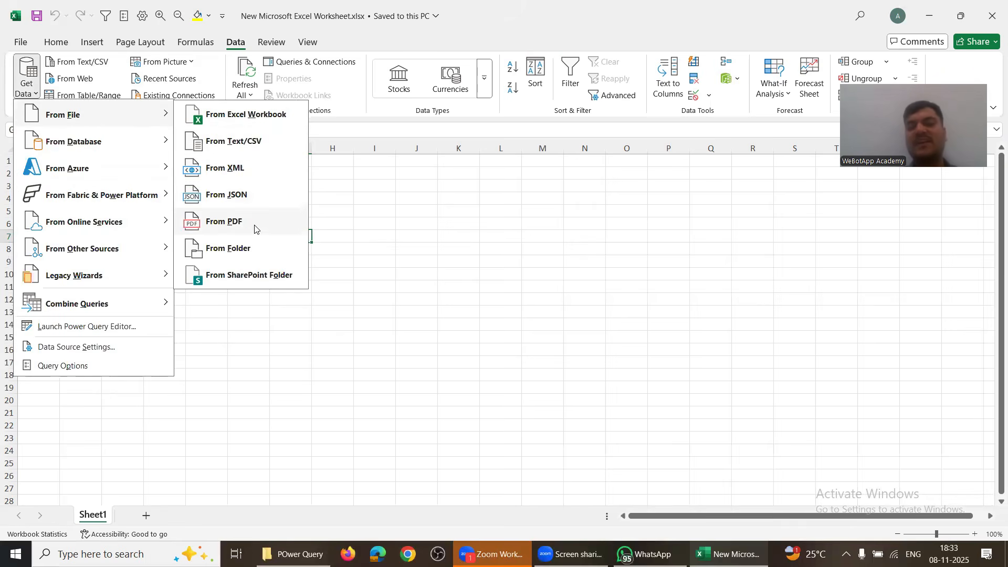
mouse_move(138, 151)
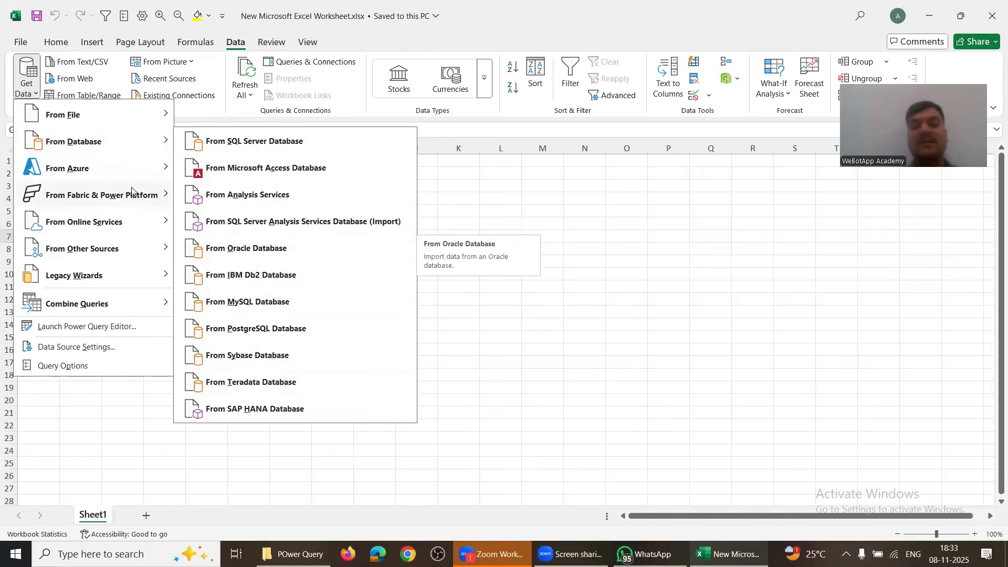
mouse_move(129, 170)
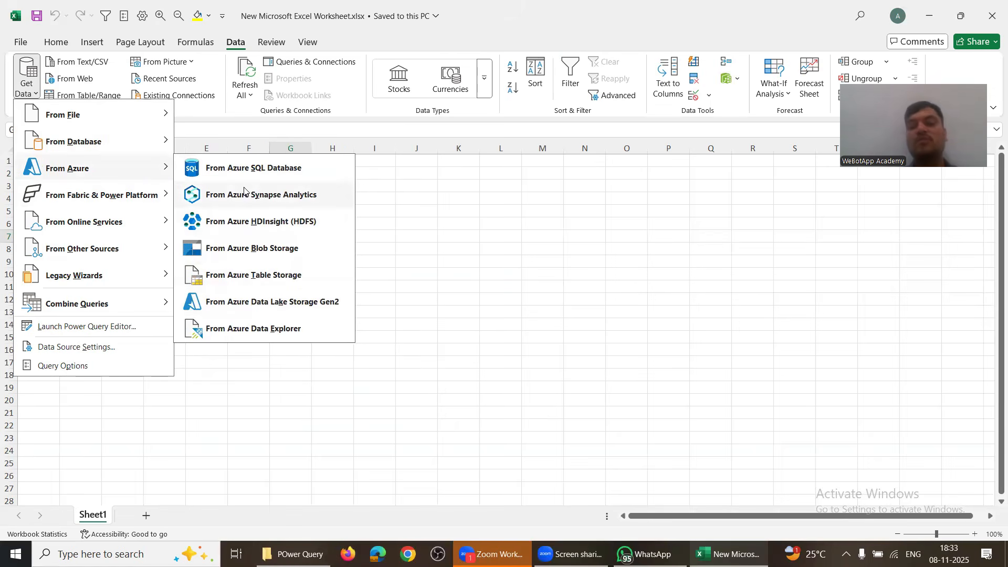
mouse_move(137, 192)
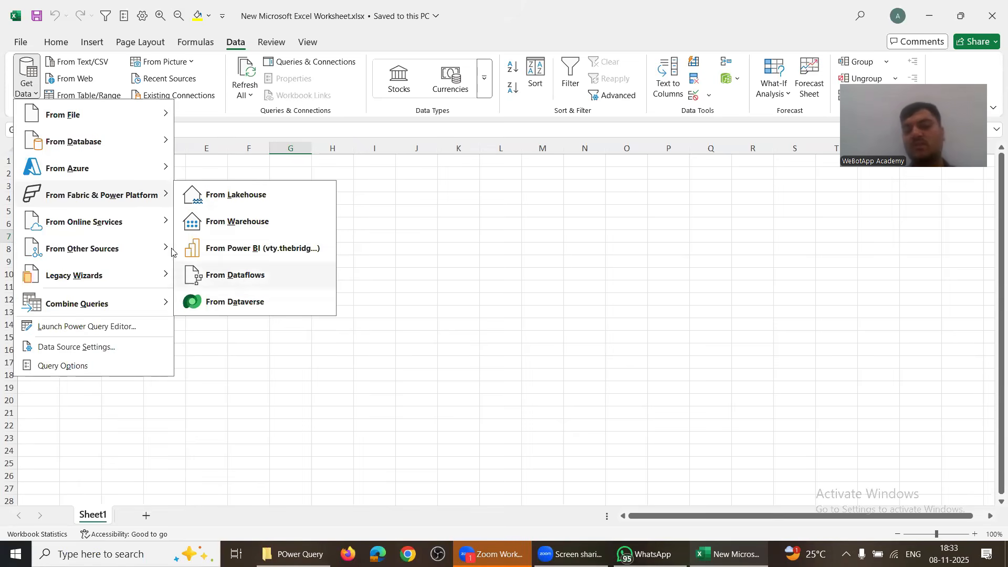
mouse_move(133, 220)
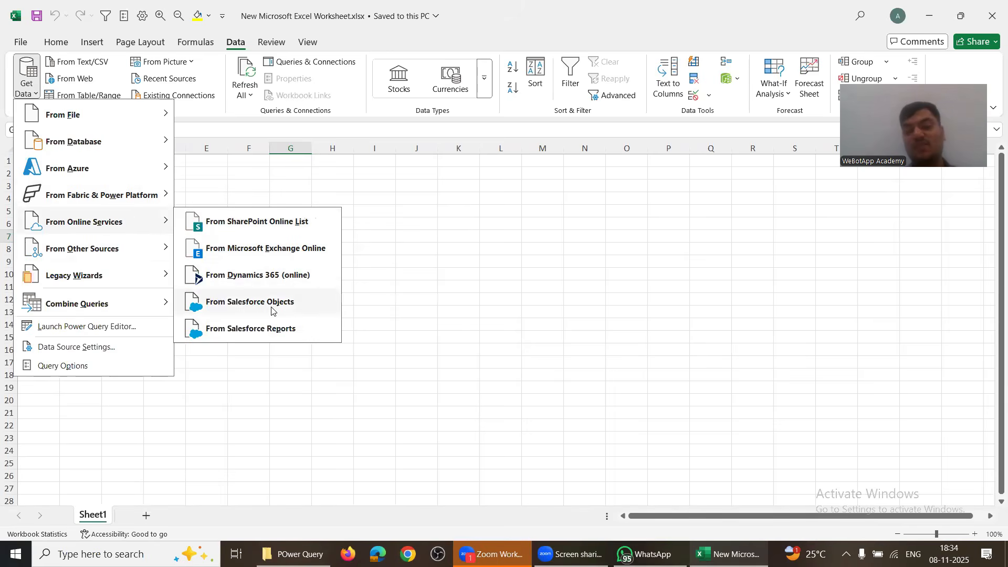
mouse_move(141, 256)
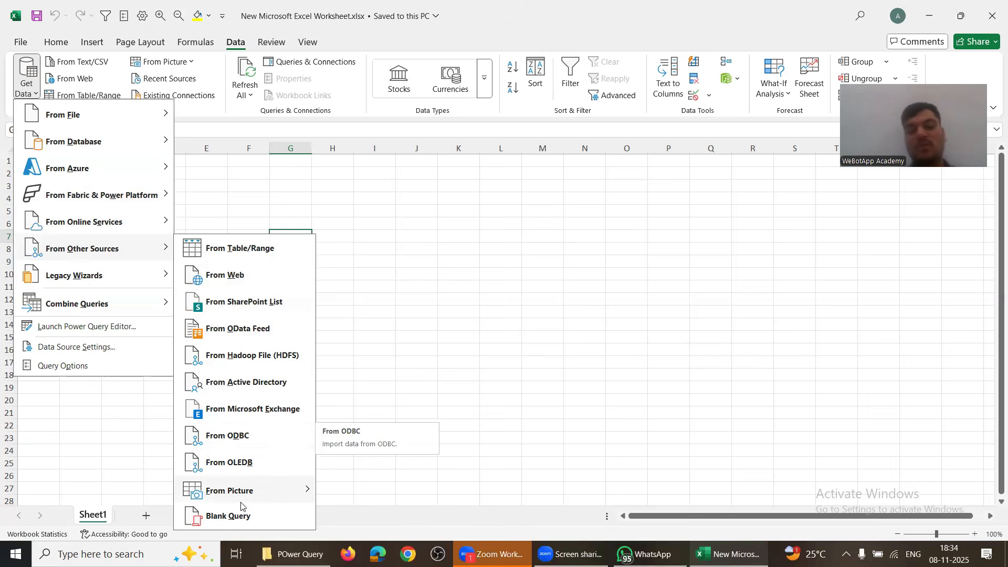
left_click(114, 141)
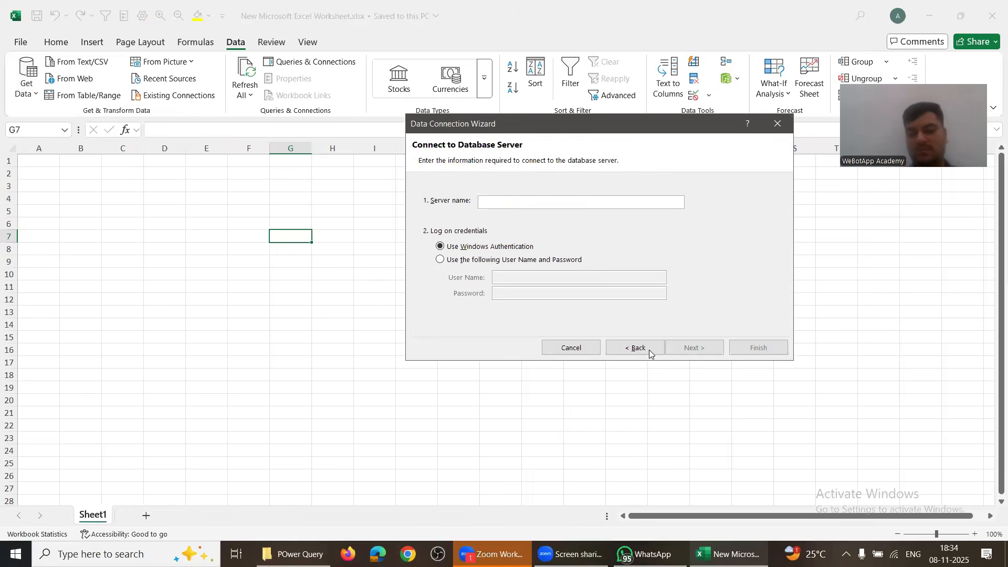
left_click(570, 348)
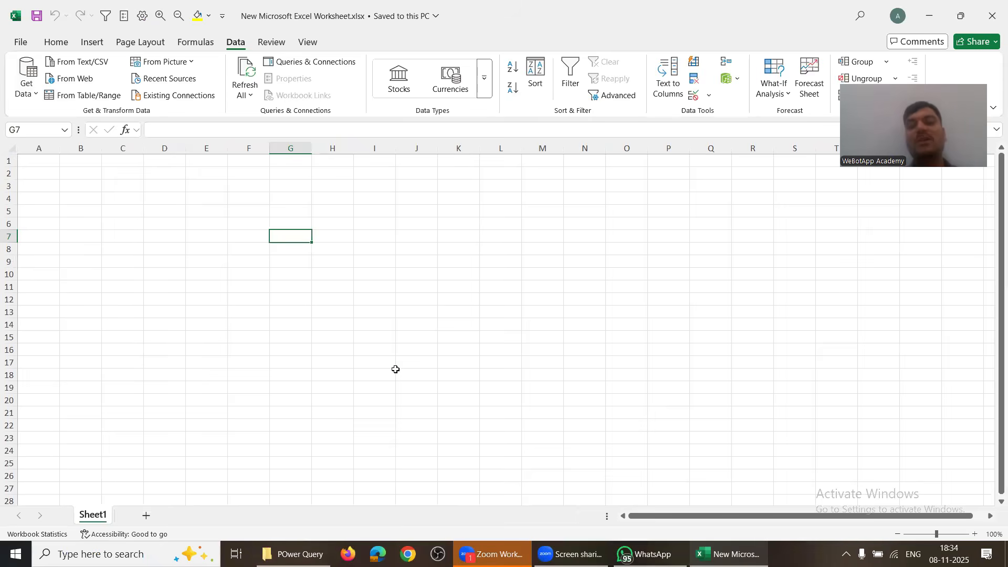
left_click(395, 371)
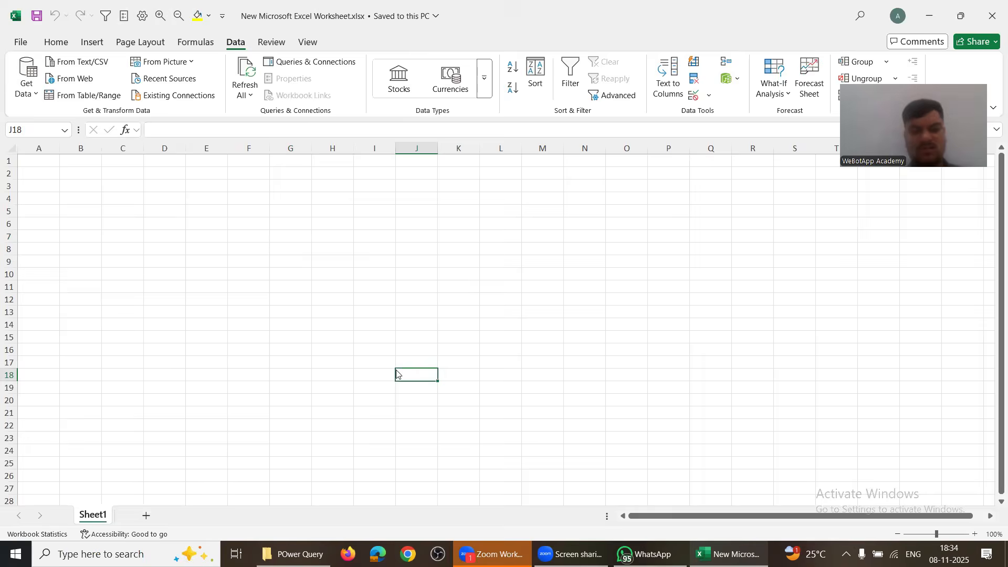
Step: Open the USE CASE -1- Simple Excel Data cleaning folder and launch 1. Data Cleaning_original.xlsx
key("alt+Tab")
key("alt+Tab")
key("Up")
key("Up")
key("Up")
key("Up")
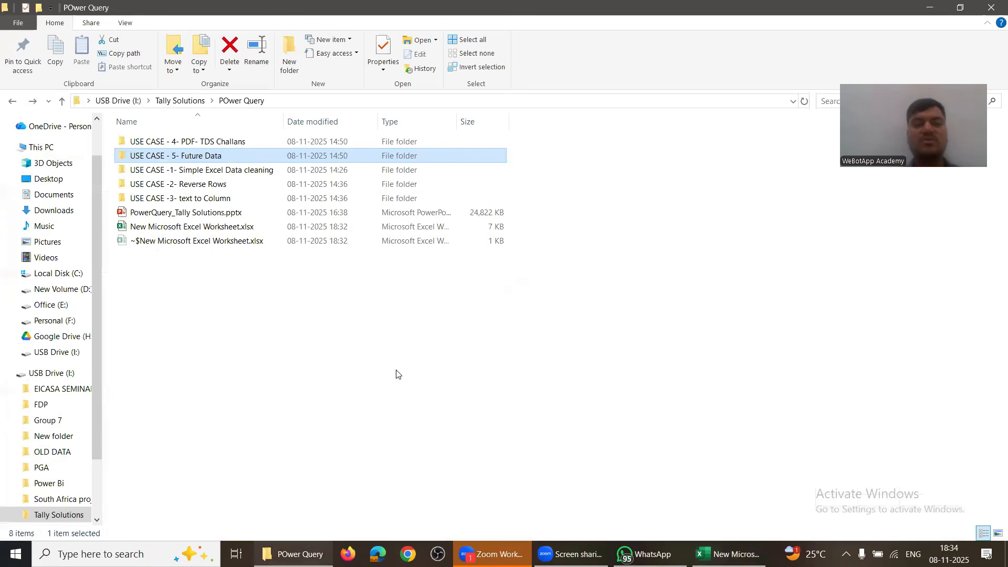
key("Down")
key("Return")
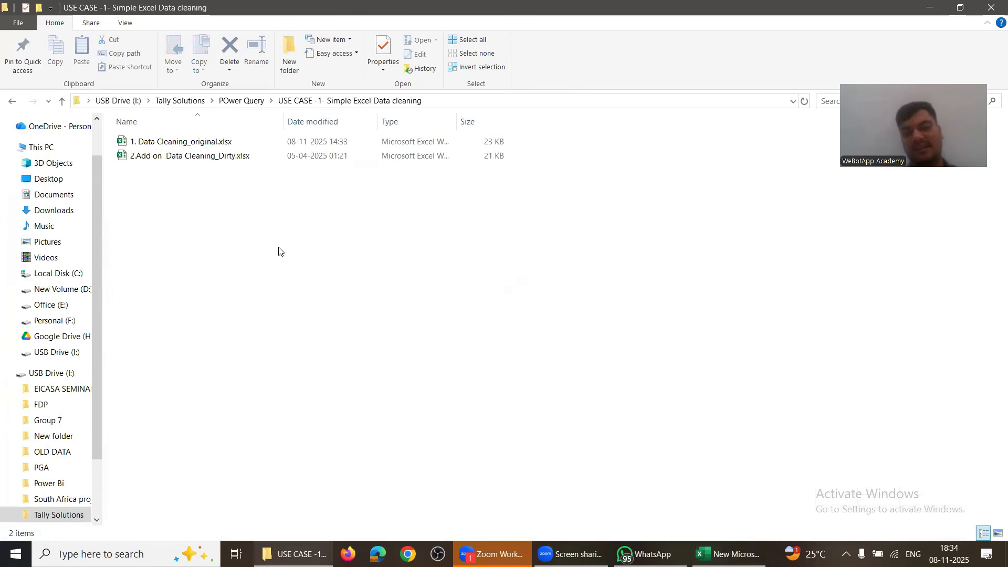
left_click(173, 146)
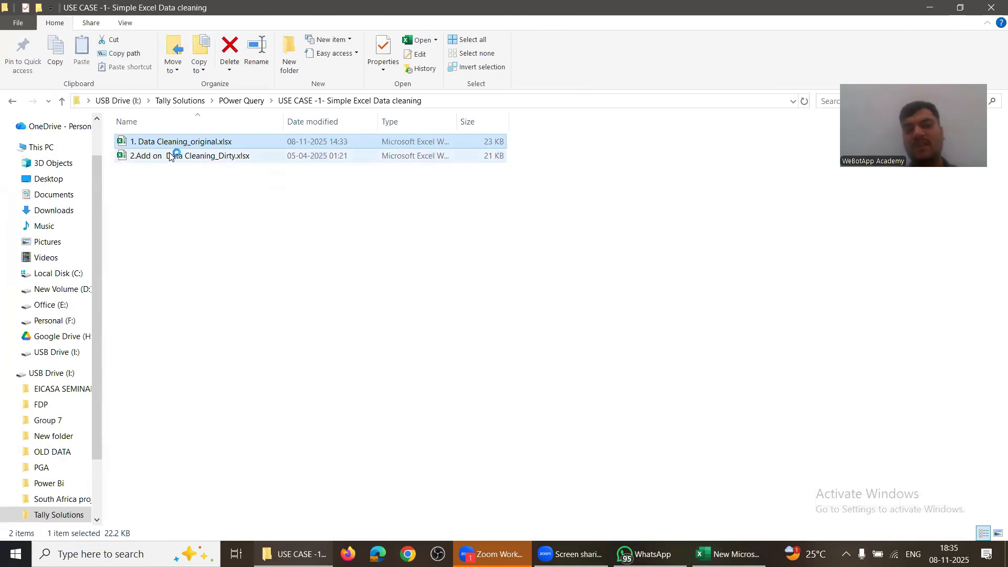
key("alt+Tab")
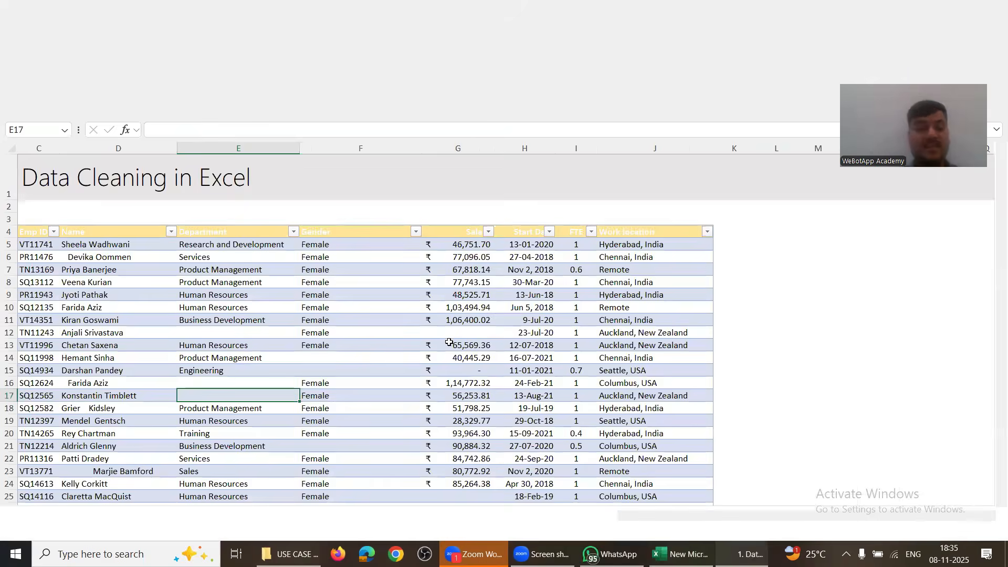
left_click(238, 317)
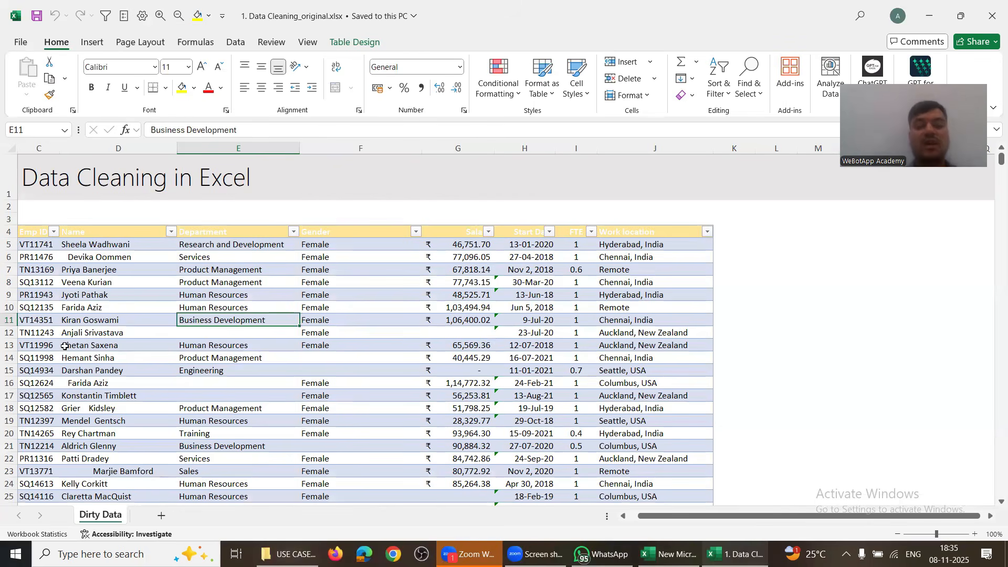
scroll(65, 347, "down", 1)
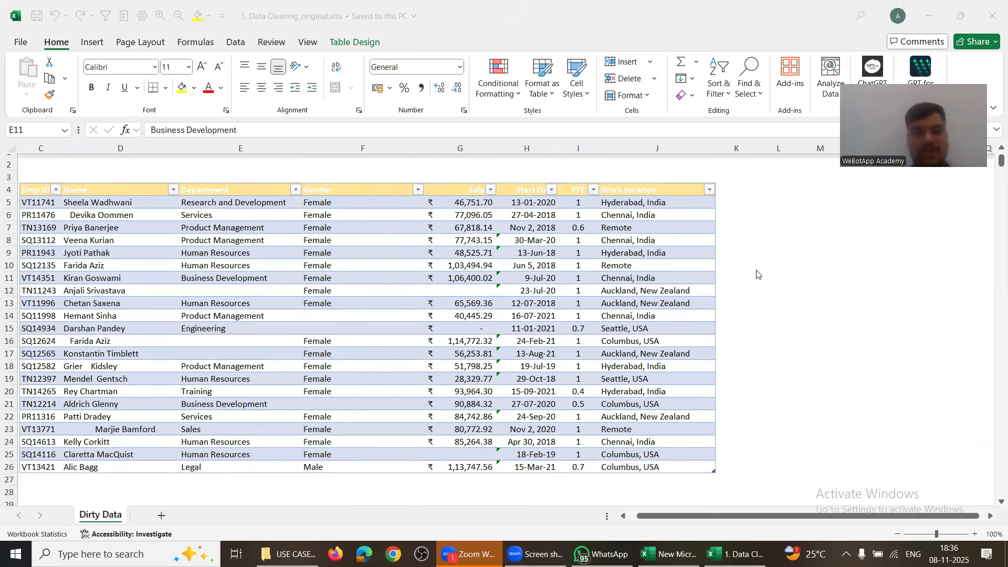
left_click(107, 202)
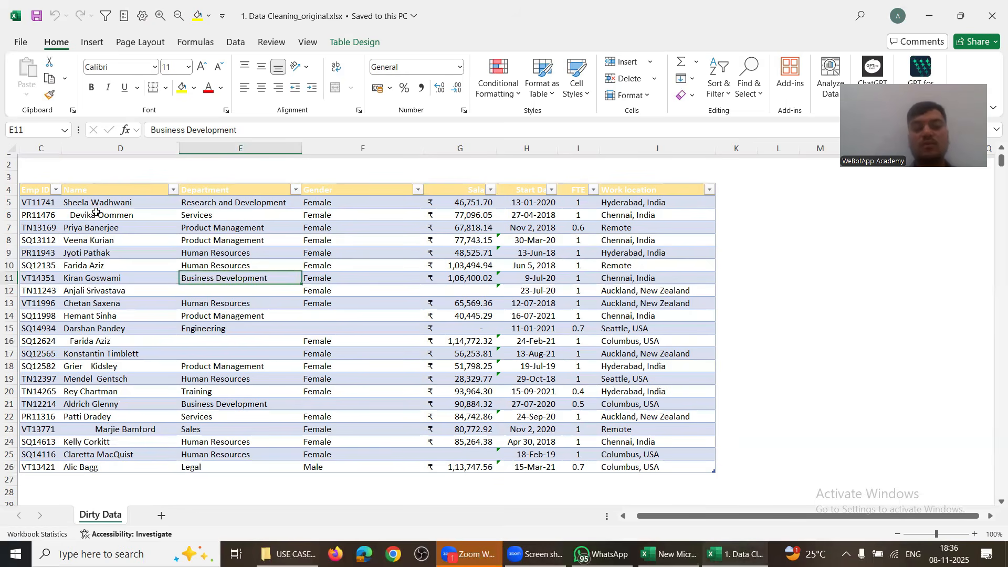
left_click(95, 213)
left_click_drag(79, 201, 97, 456)
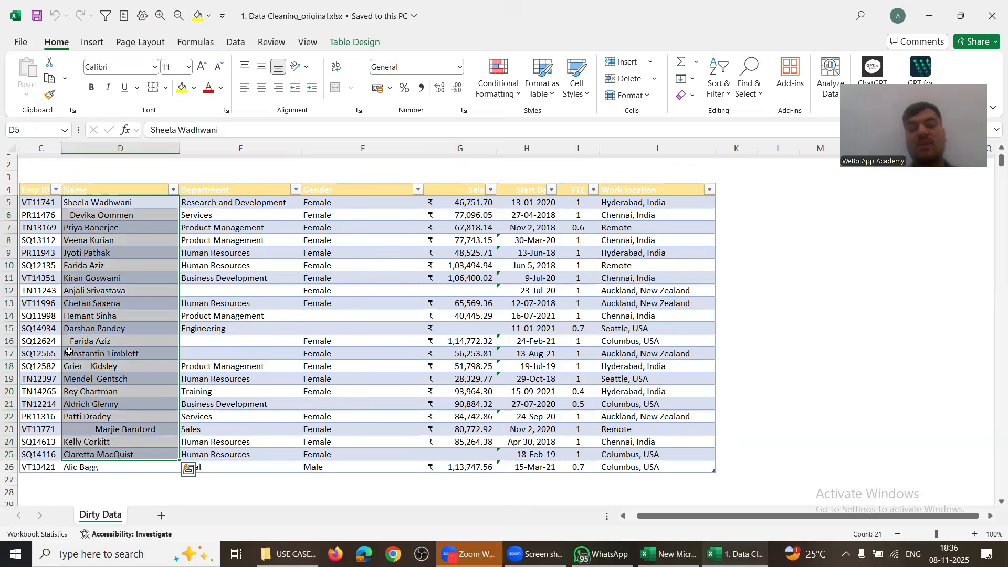
left_click(5, 342)
left_click(144, 338)
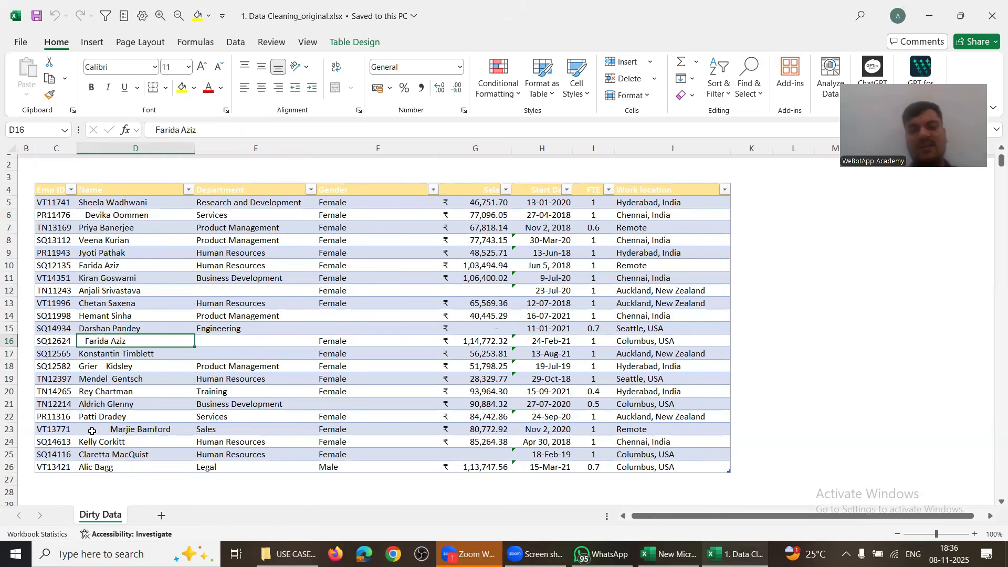
left_click(144, 427)
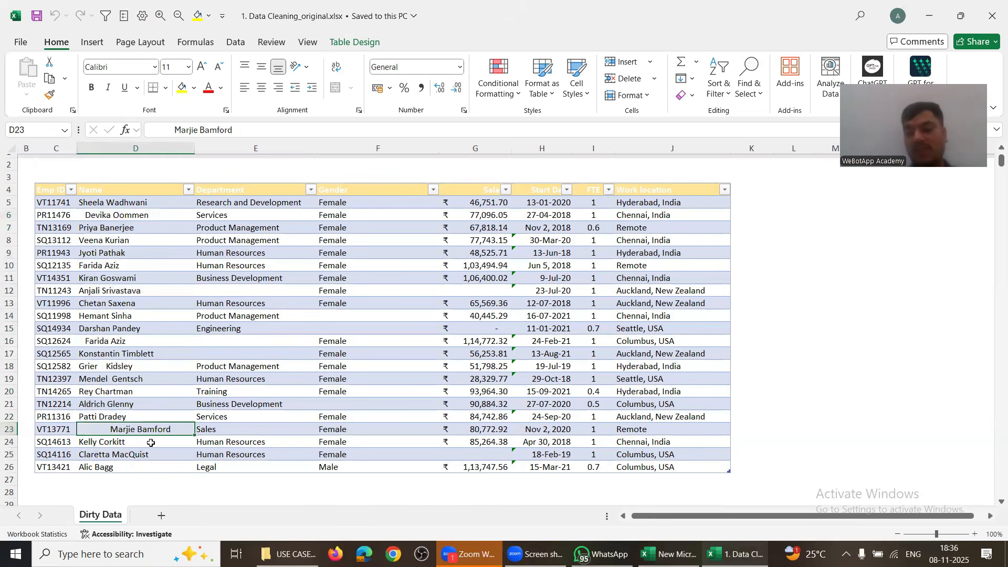
left_click_drag(118, 250, 123, 454)
left_click_drag(230, 263, 378, 467)
left_click_drag(477, 246, 492, 390)
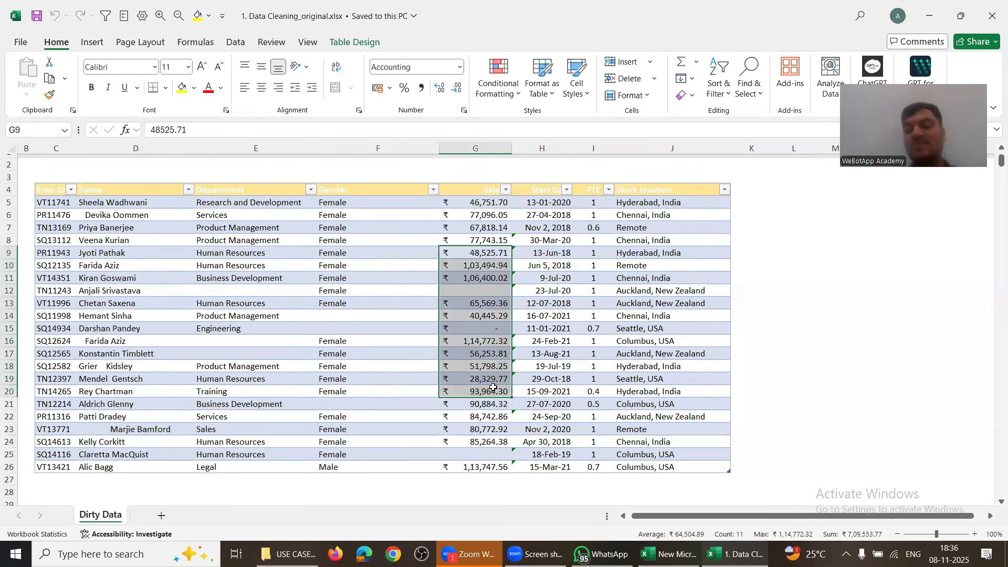
left_click_drag(544, 204, 557, 418)
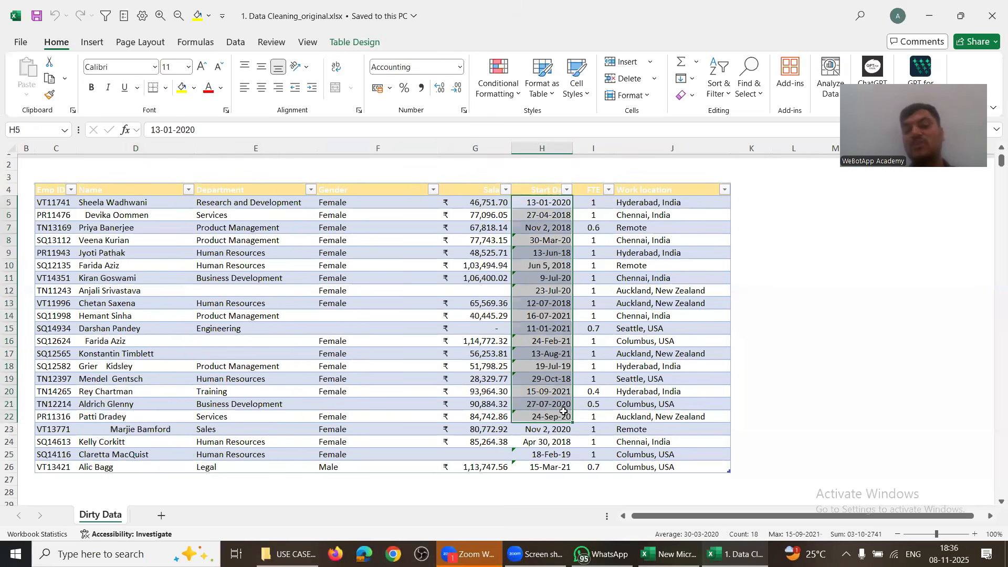
left_click_drag(594, 202, 682, 354)
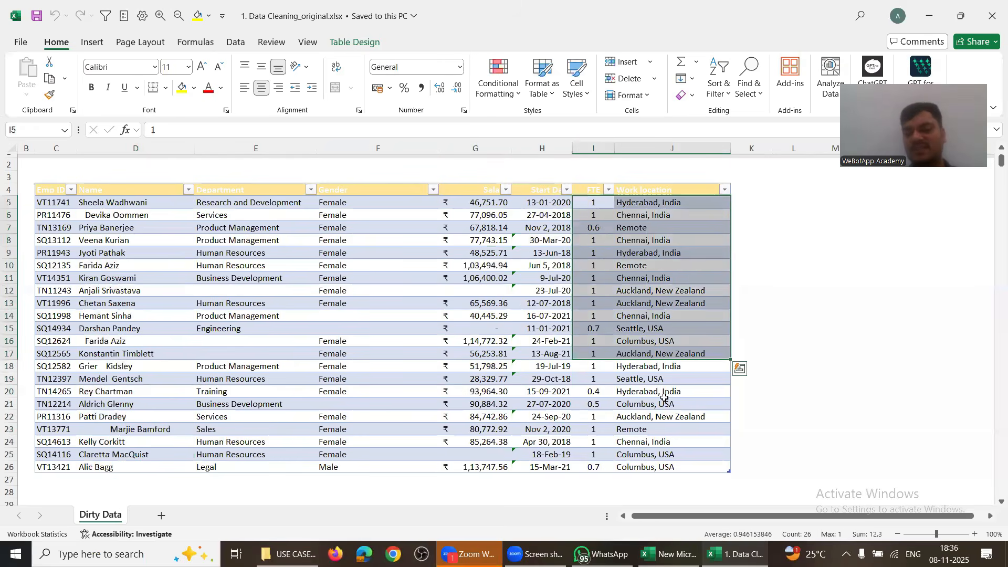
left_click(741, 209)
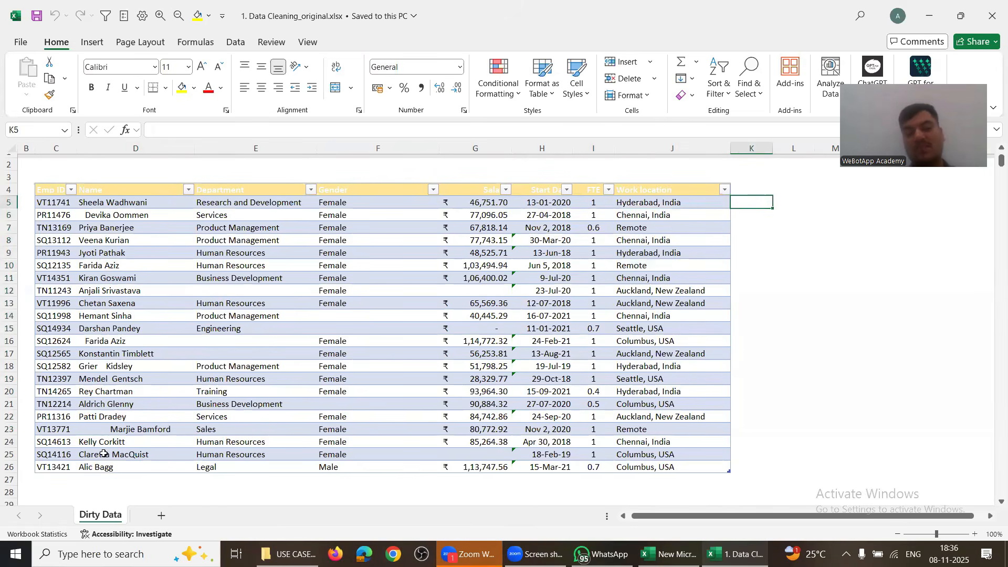
left_click_drag(110, 202, 116, 460)
left_click(745, 202)
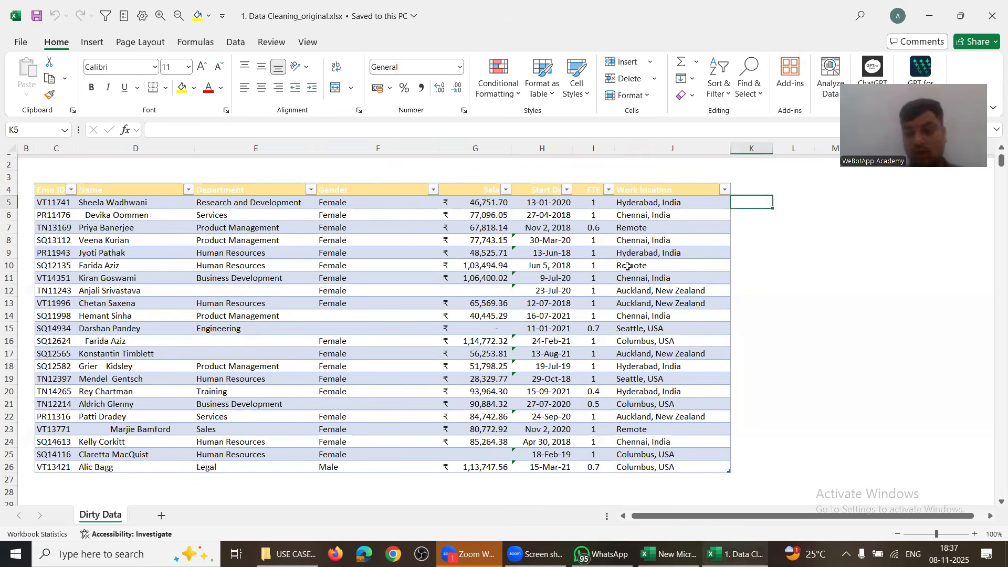
left_click_drag(118, 202, 672, 454)
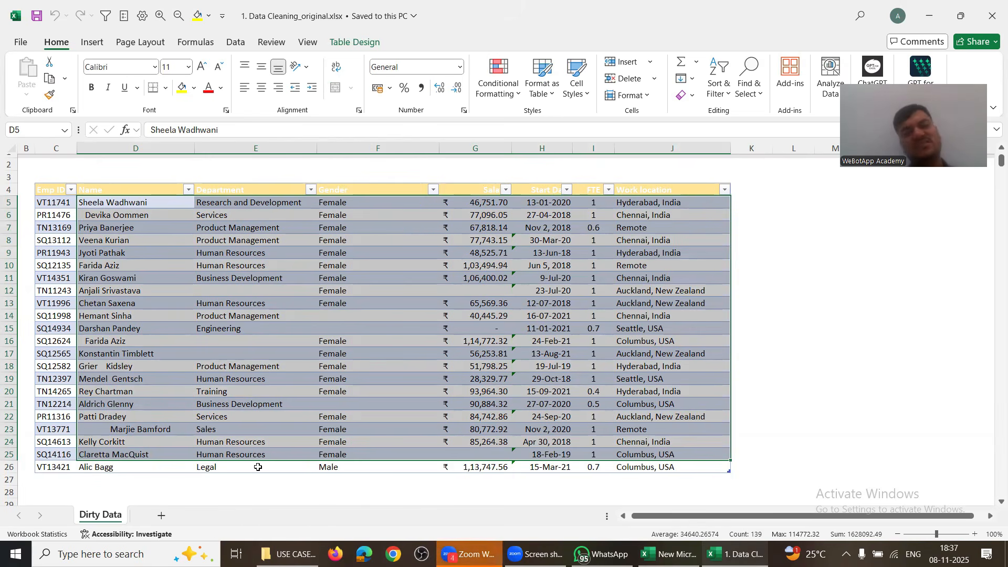
Step: Enter the first employee's first name in K5 and Flash Fill (Ctrl+E) the column
left_click(744, 208)
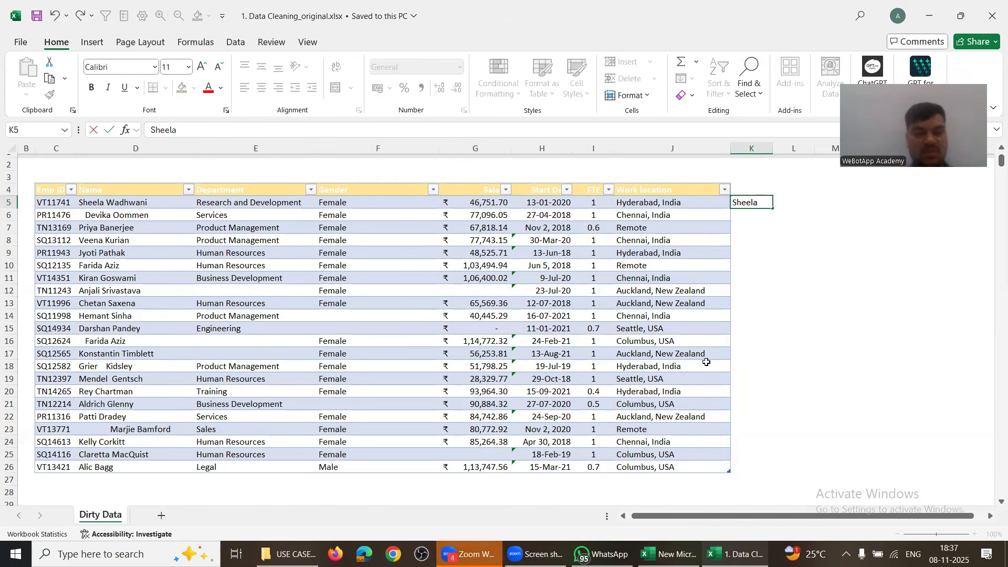
key("Return")
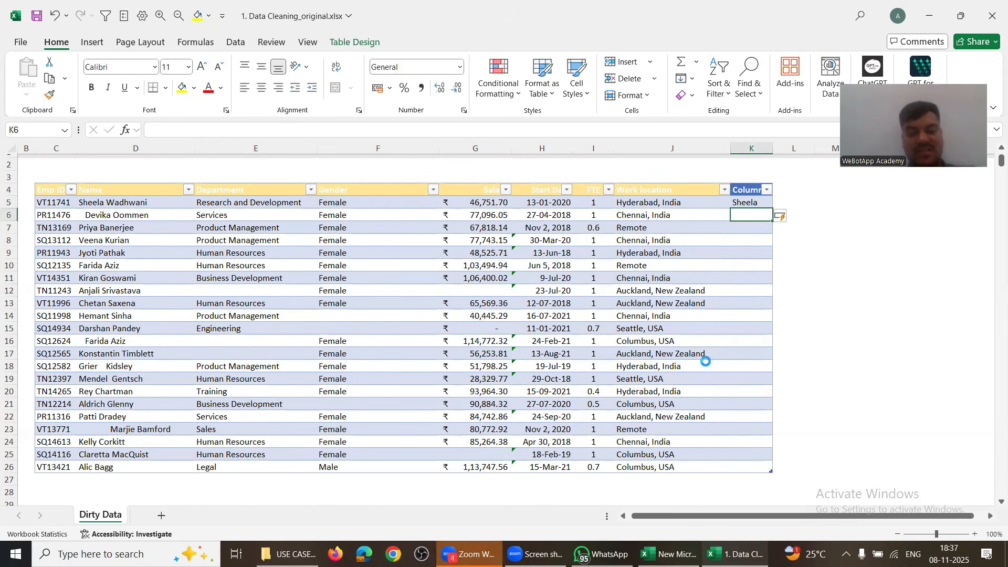
key("ctrl+e")
key("Down")
key("Down")
key("Down")
key("Down")
key("Down")
key("Down")
key("Down")
key("Down")
key("Down")
key("Down")
key("Down")
key("Down")
key("Down")
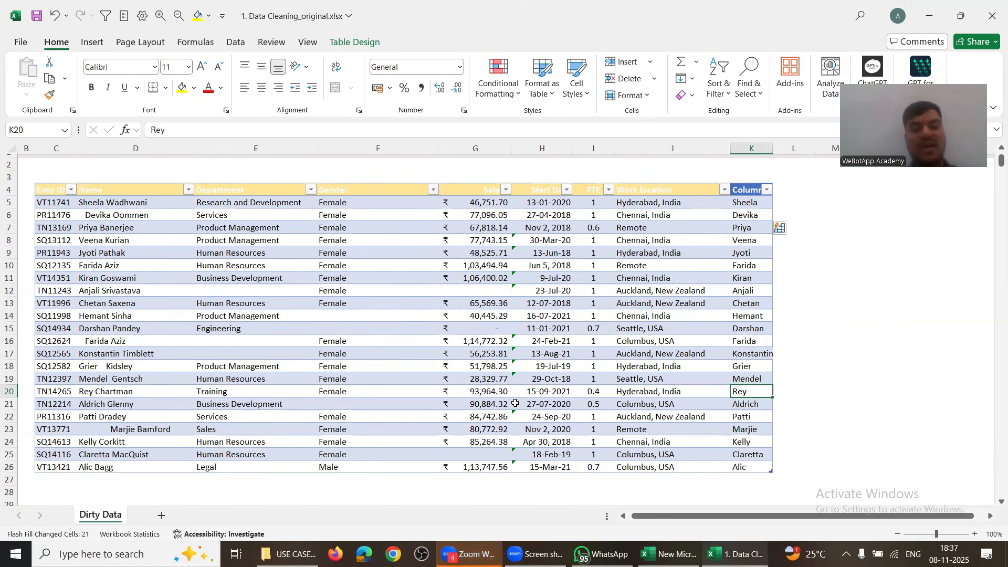
left_click(102, 466)
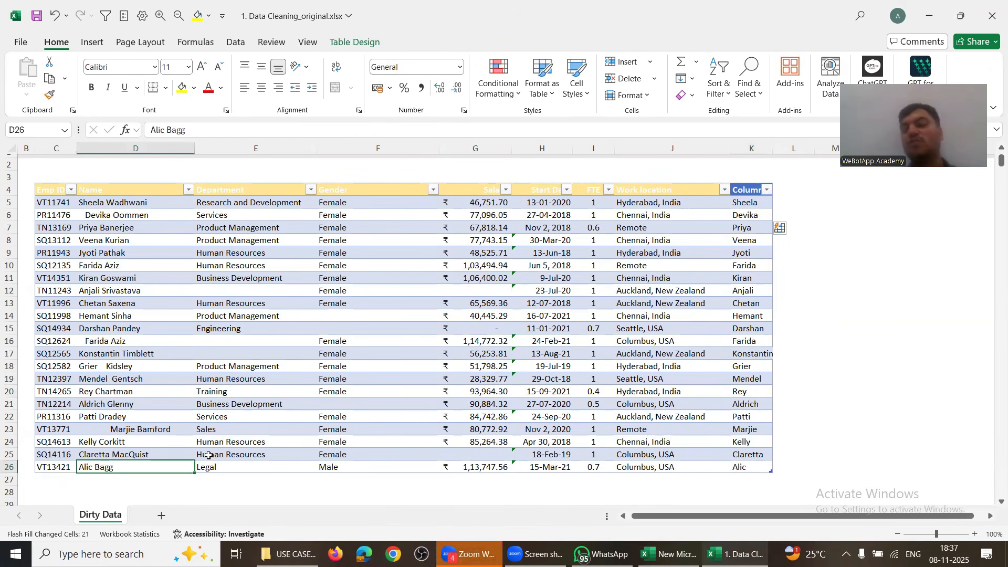
Step: Retype K5 with the first employee's surname so the column refills with last names
double_click(744, 203)
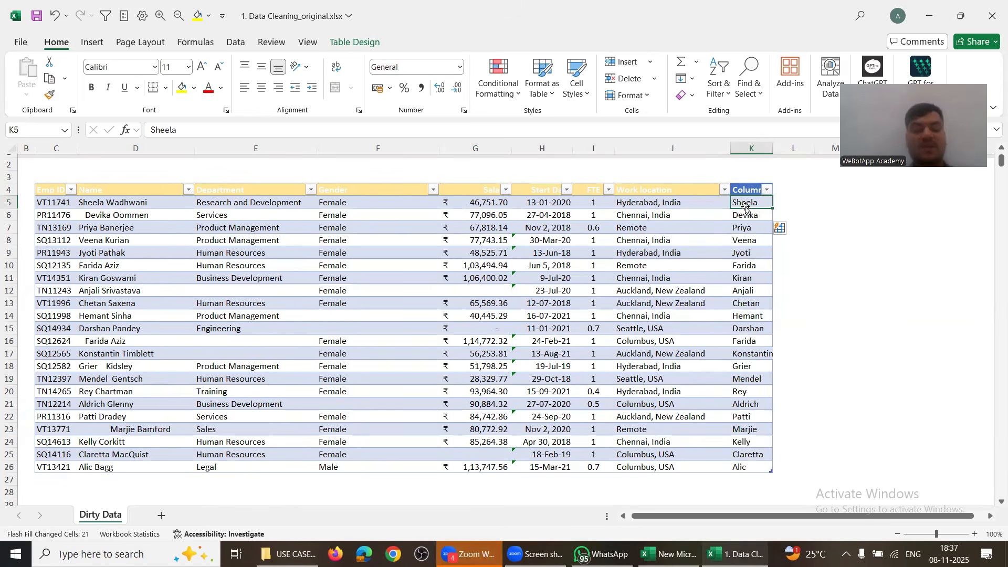
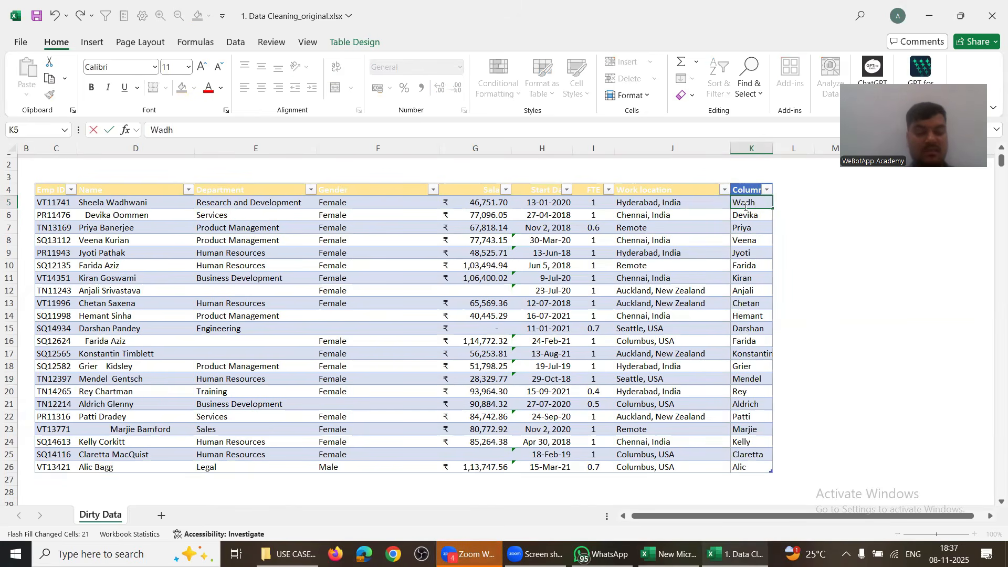
key("Return")
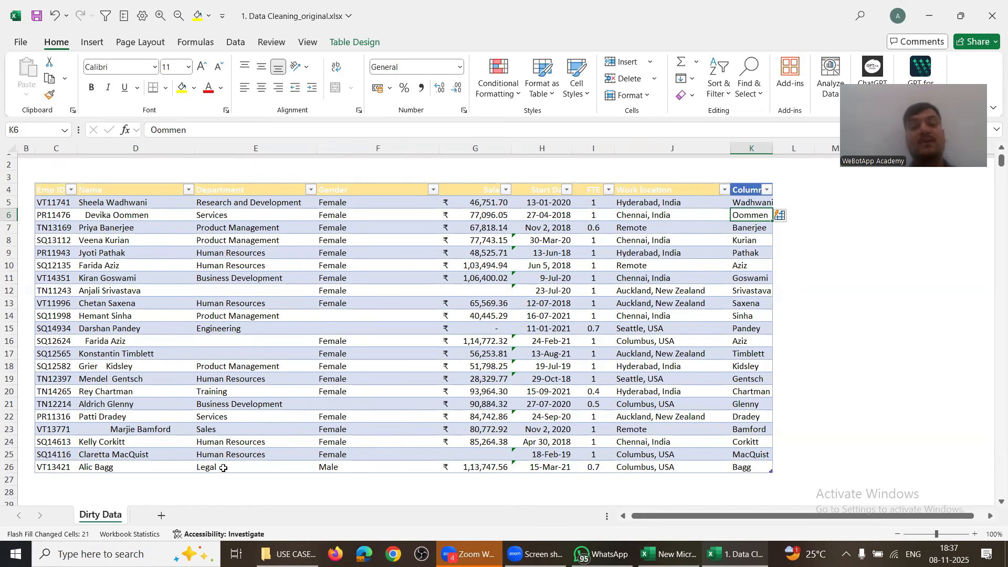
left_click_drag(64, 478, 636, 500)
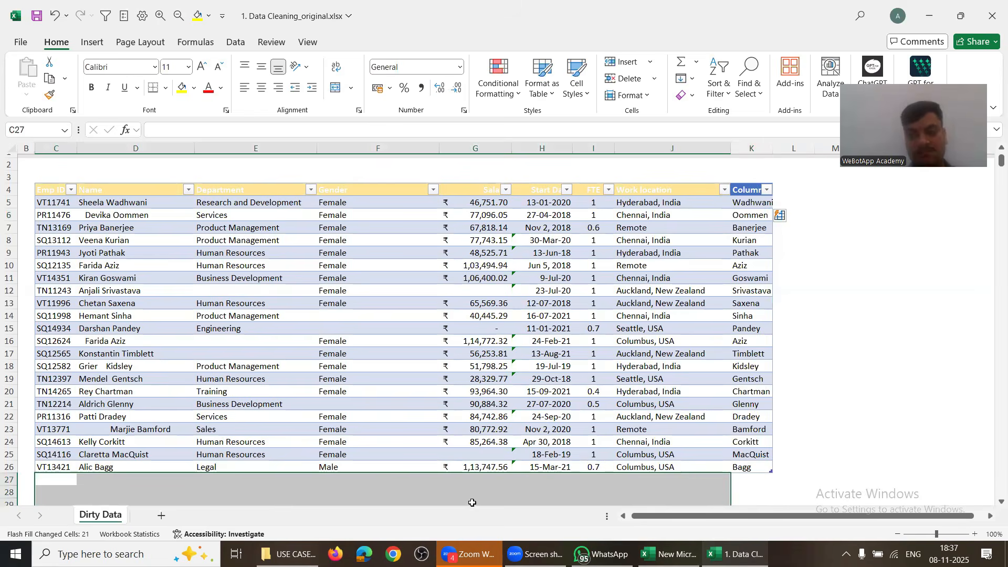
left_click(76, 497)
key("alt+Tab")
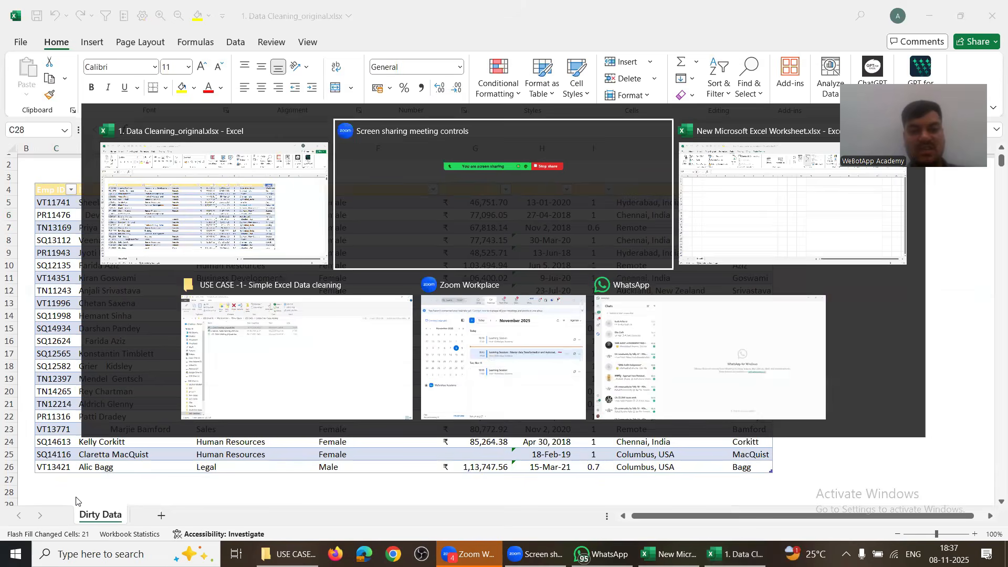
key("alt+Tab")
key("alt+Tab")
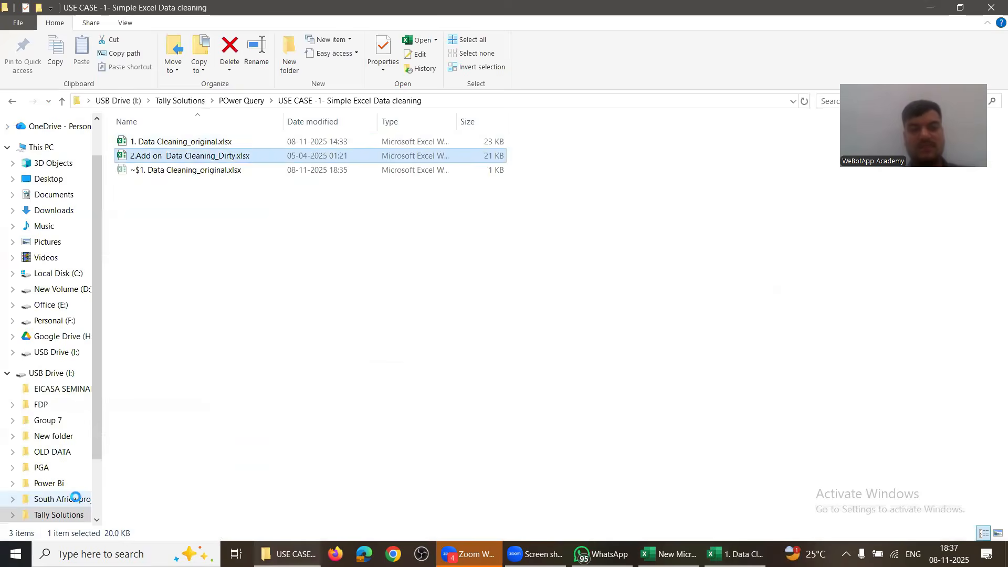
key("alt+Tab")
key("Right")
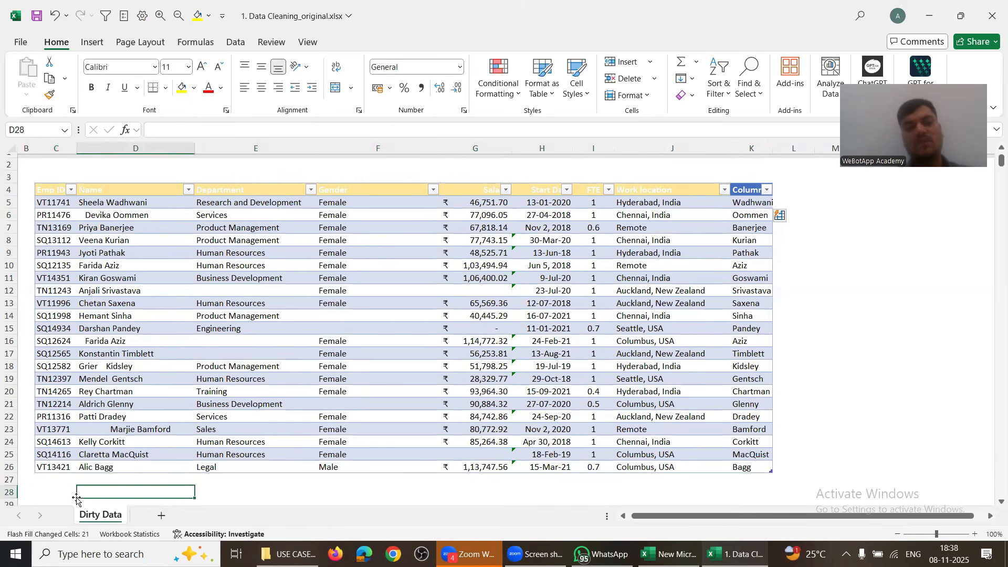
key("Right")
key("Up")
key("Up")
key("Up")
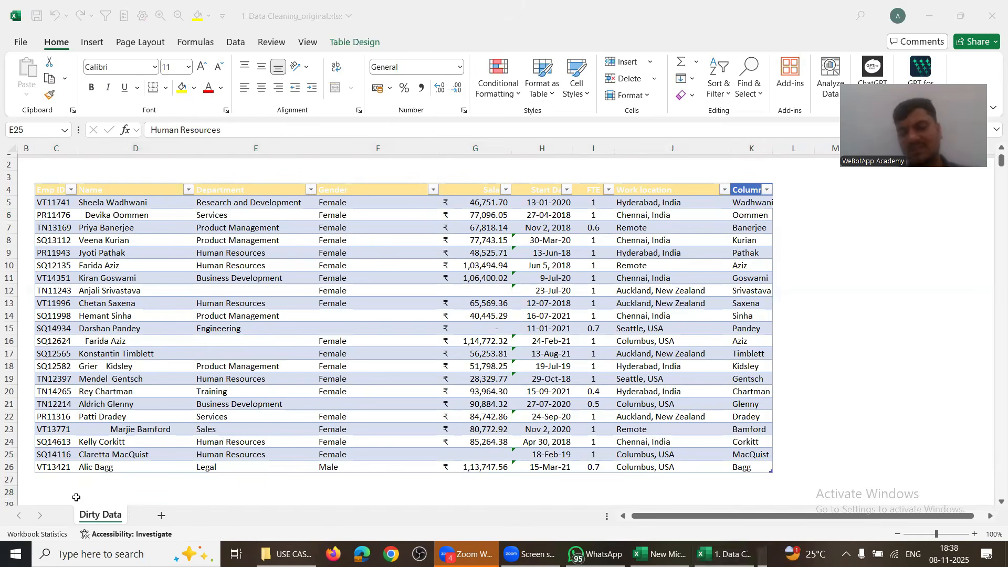
key("Down")
key("Down")
key("shift+Down")
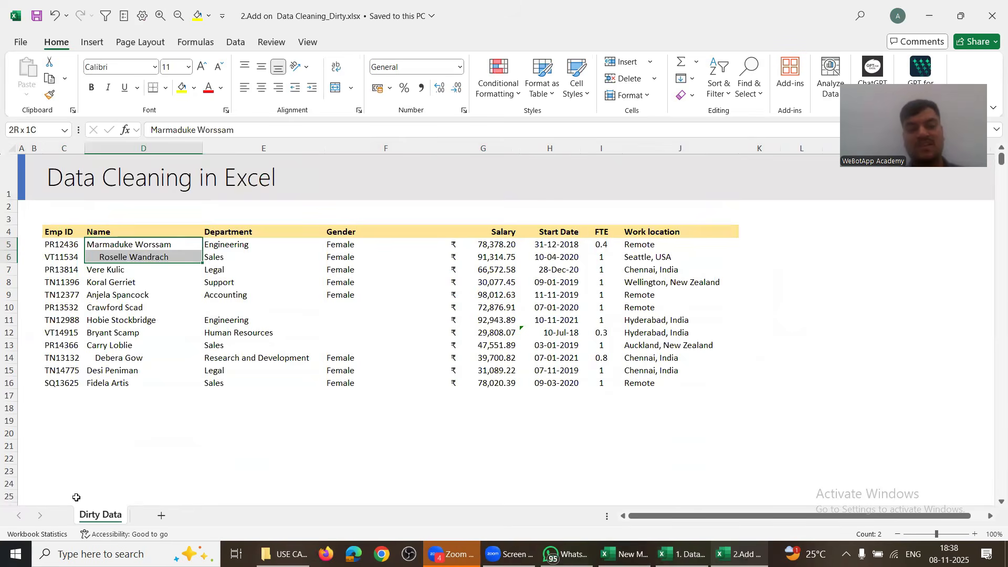
key("shift+Right")
key("ctrl+shift+Right")
key("ctrl+c")
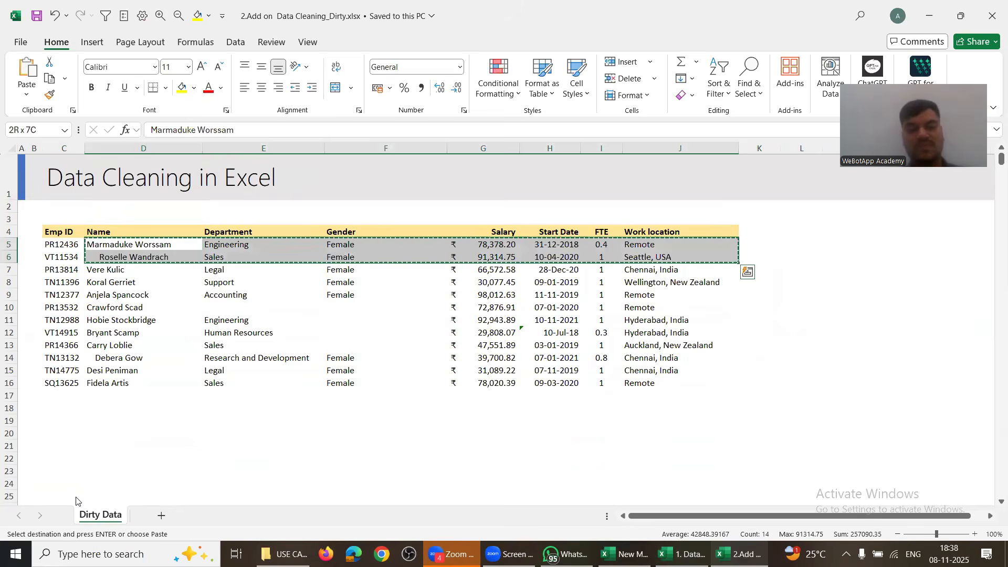
key("alt+Tab")
key("Down")
key("Down")
key("Left")
key("ctrl+v")
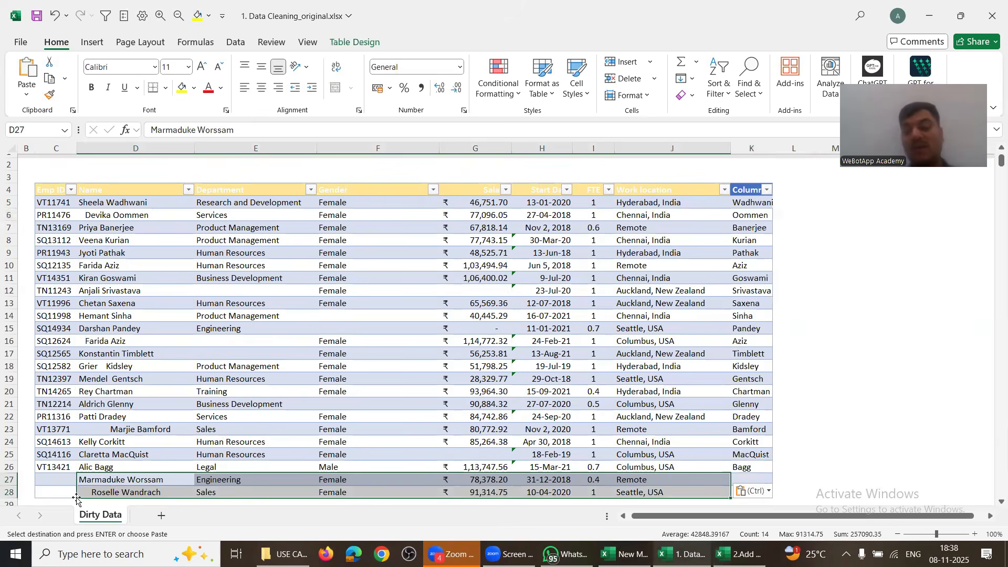
left_click(750, 479)
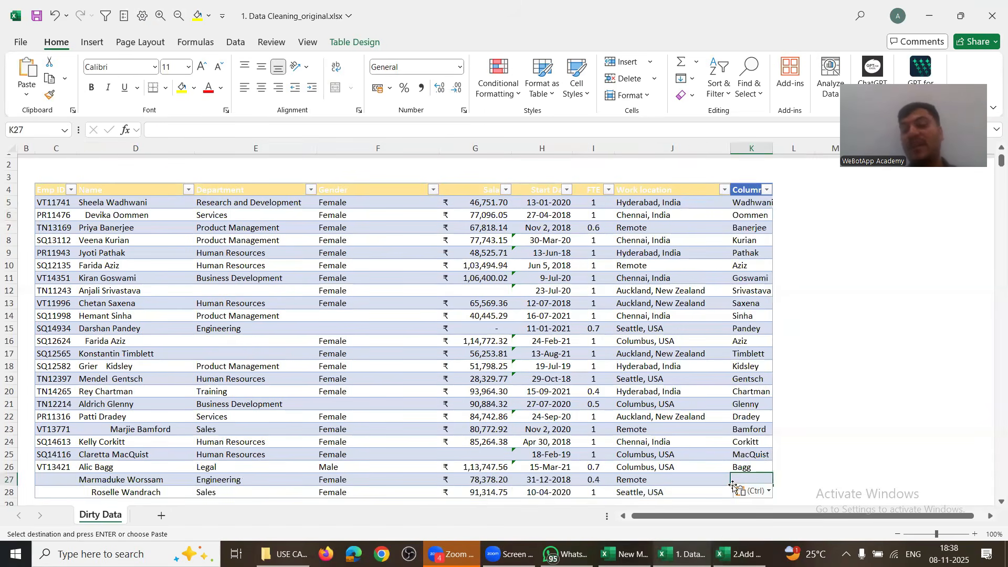
key("Escape")
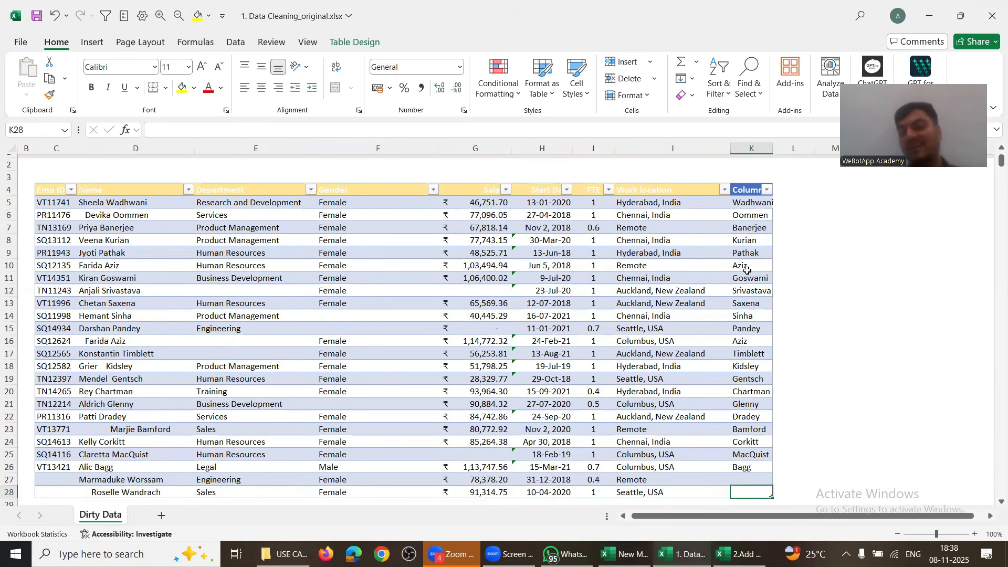
left_click_drag(751, 252, 752, 497)
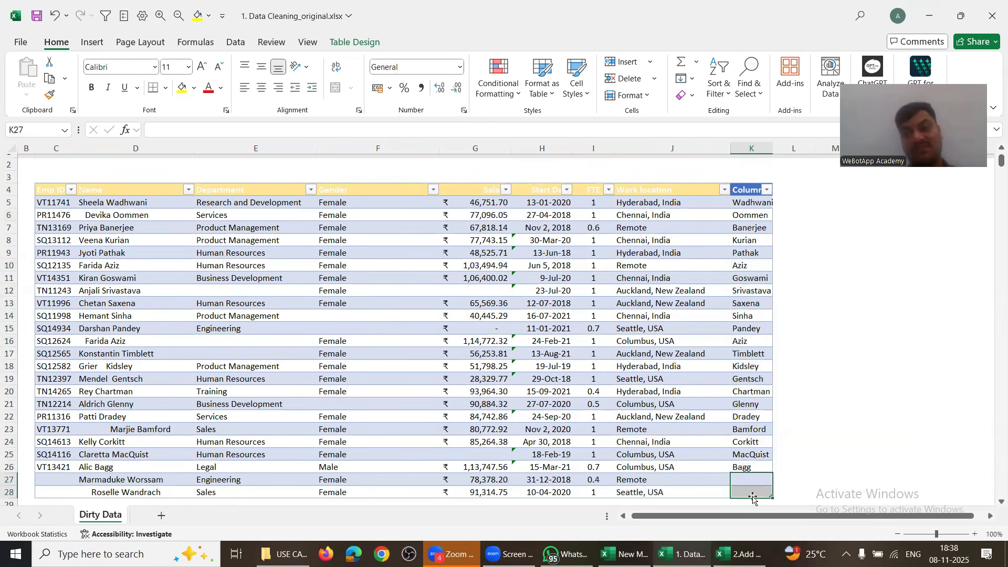
left_click(9, 479)
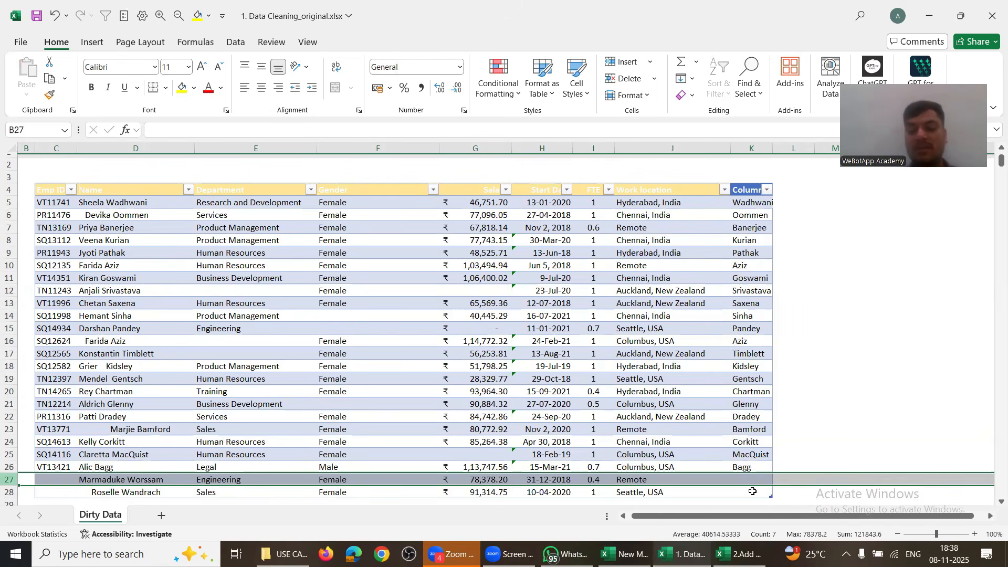
key("ctrl+minus")
key("ctrl+minus")
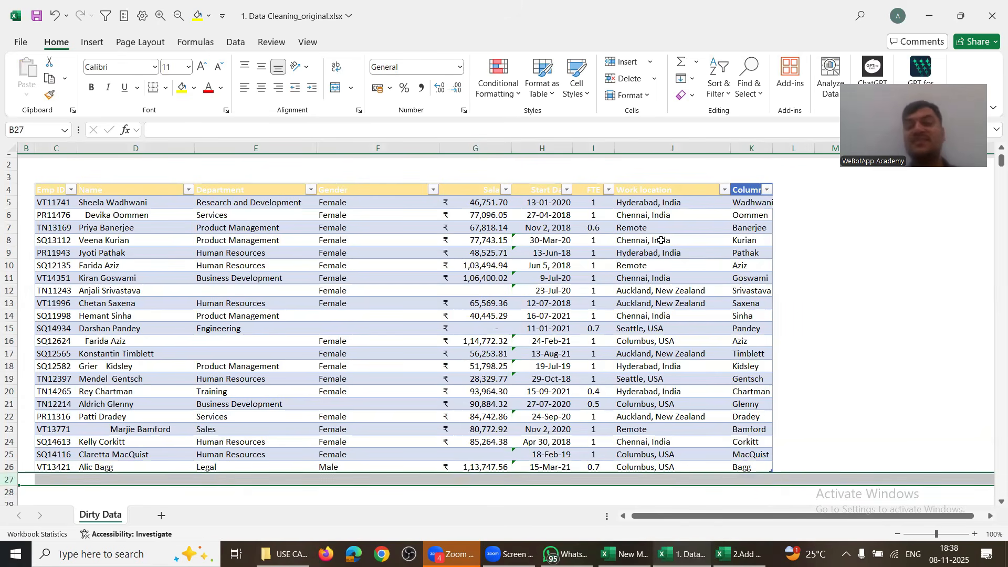
Step: Replace the first employee's name in D5 with a new name and widen column K to fit Column1
left_click(745, 205)
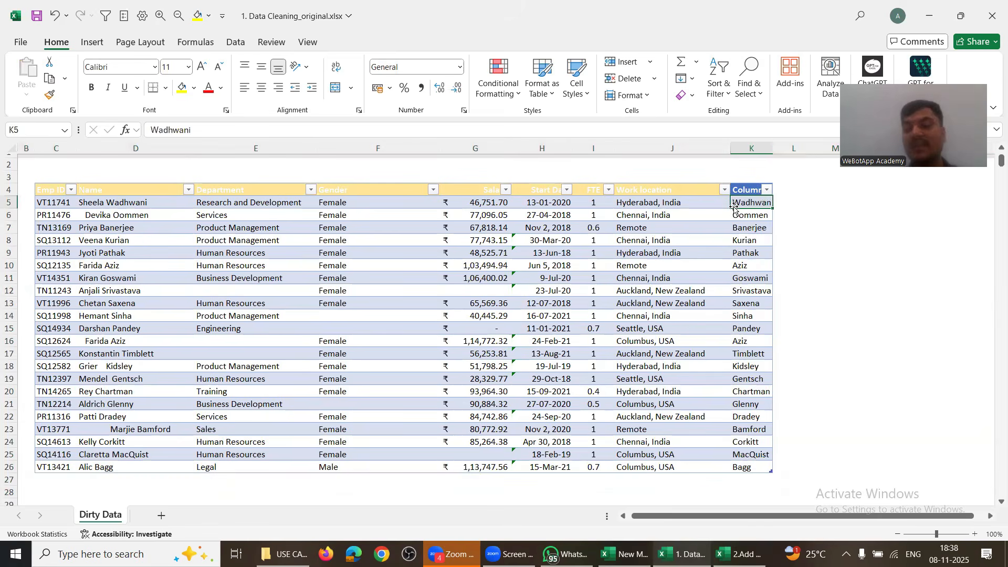
left_click(153, 202)
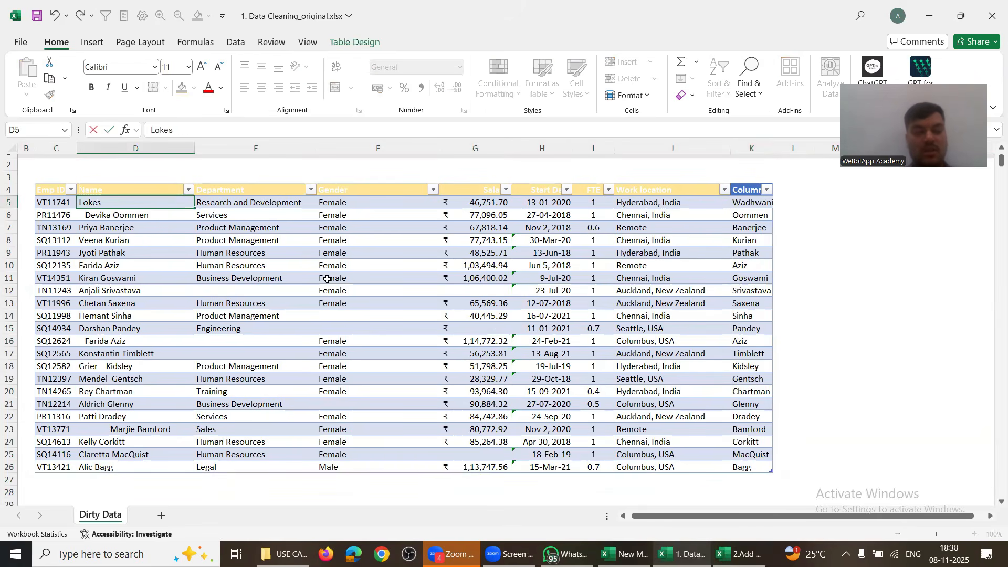
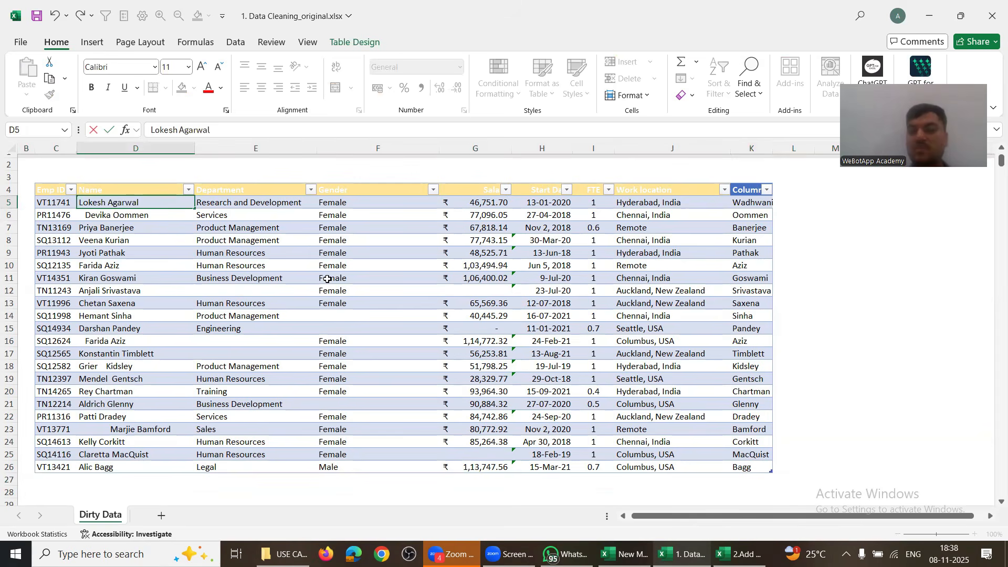
key("Return")
left_click(740, 199)
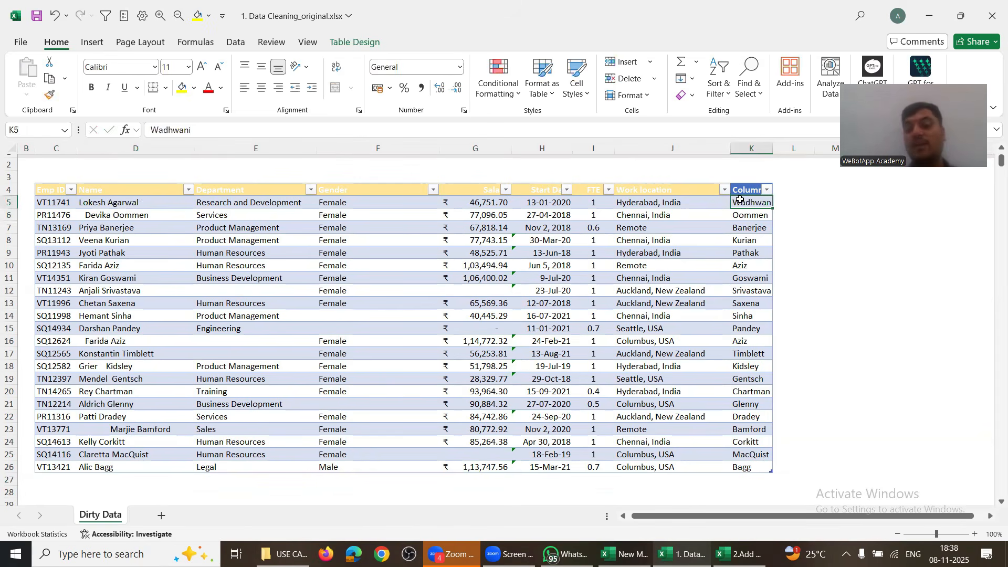
left_click_drag(779, 146, 811, 147)
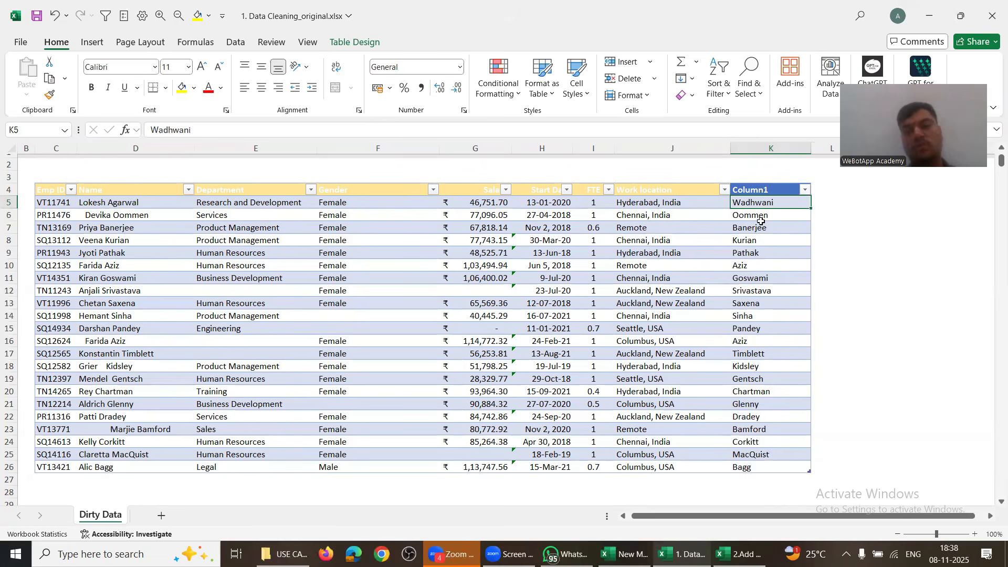
left_click(117, 205)
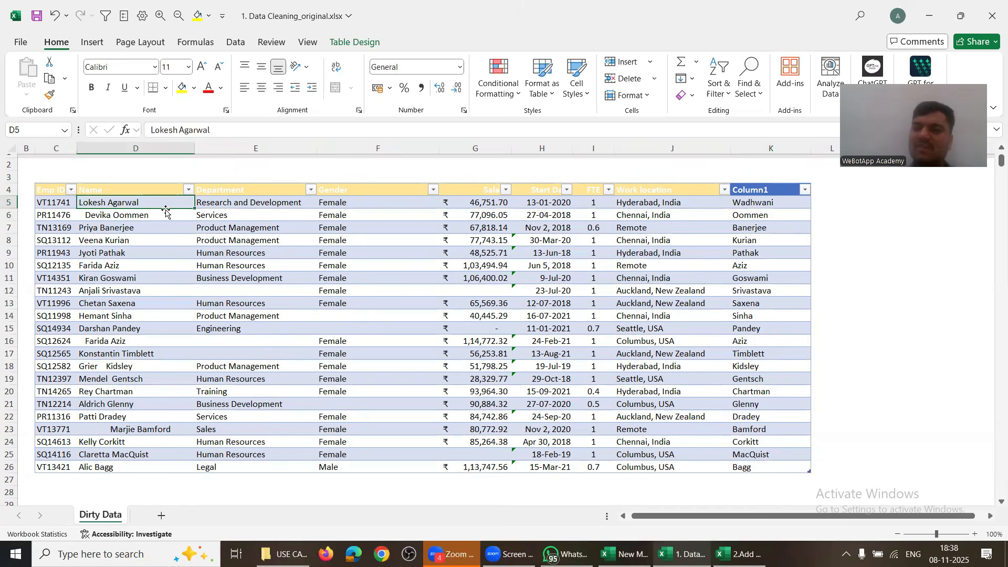
Step: Filter the Department column to exclude blank departments and select the leftover rows
left_click_drag(165, 203, 428, 442)
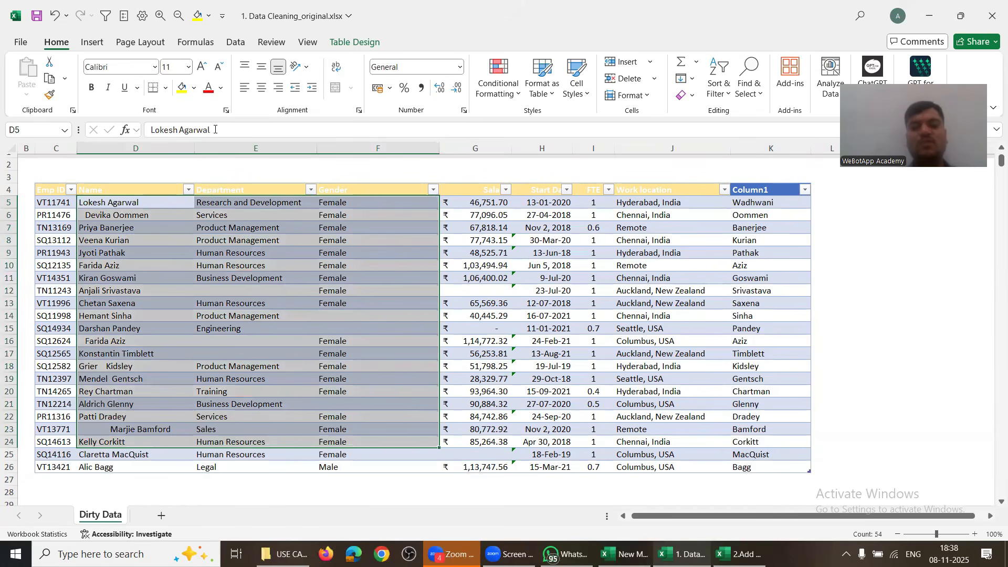
left_click(309, 191)
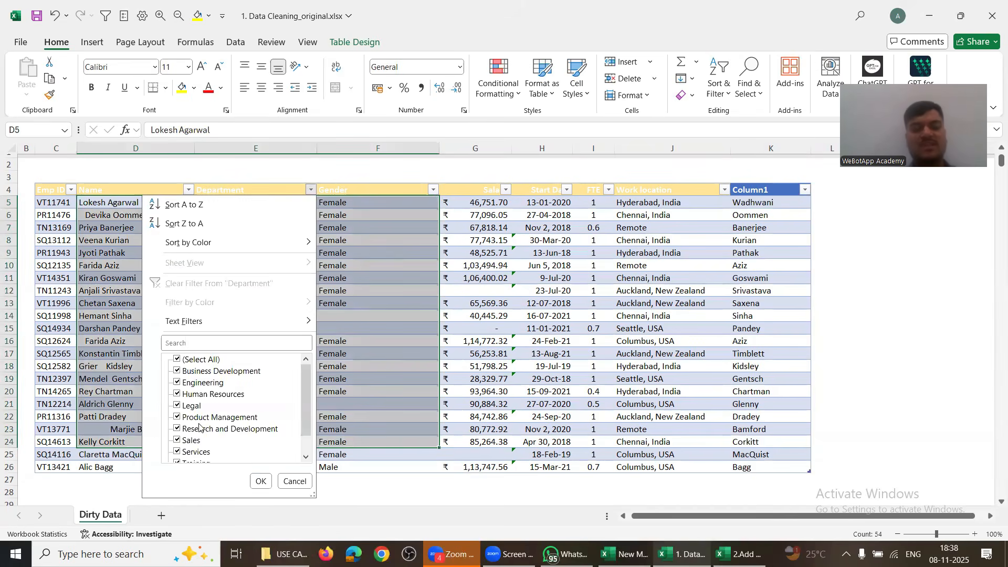
scroll(200, 456, "down", 1)
left_click(197, 453)
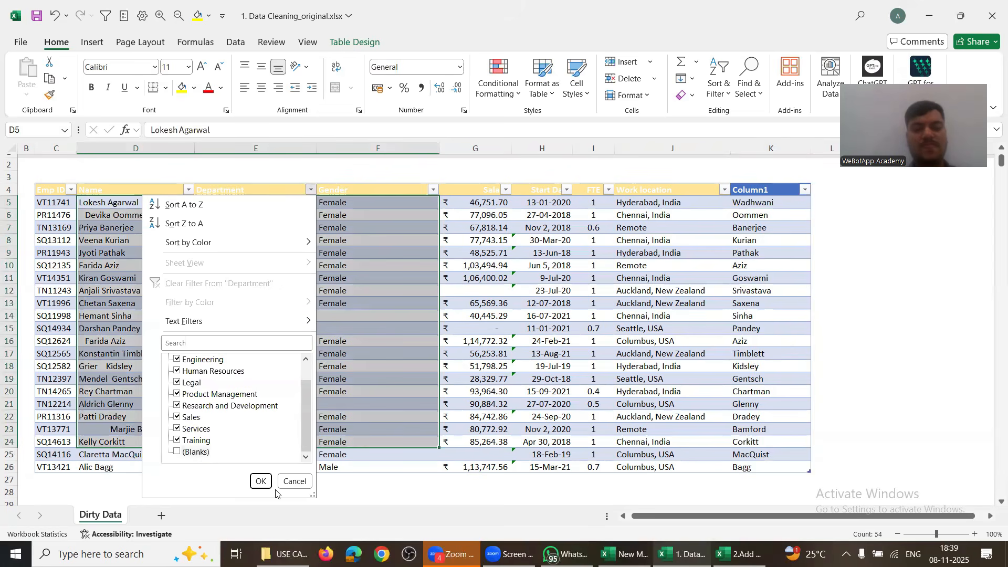
left_click(261, 481)
left_click(228, 442)
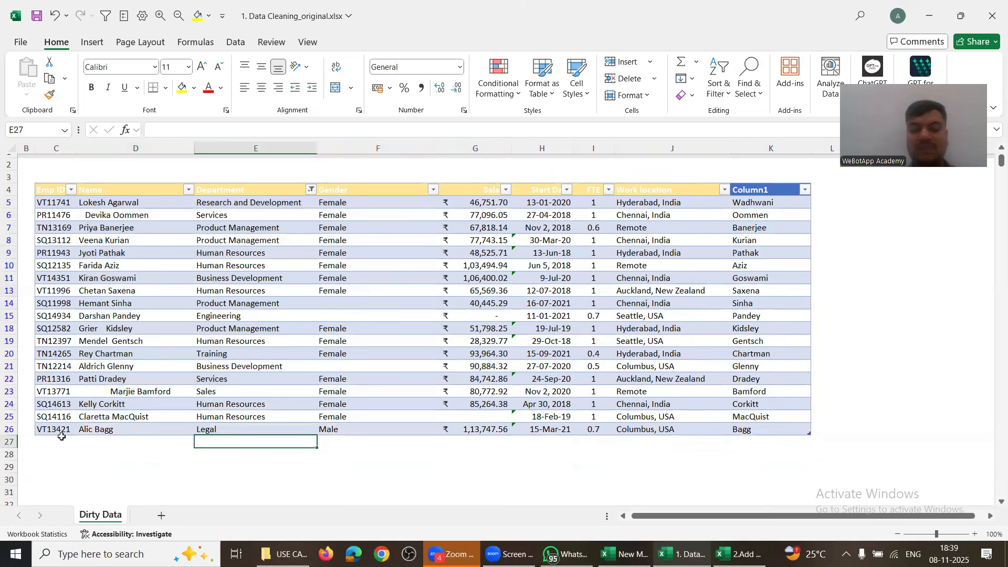
left_click_drag(57, 440, 586, 486)
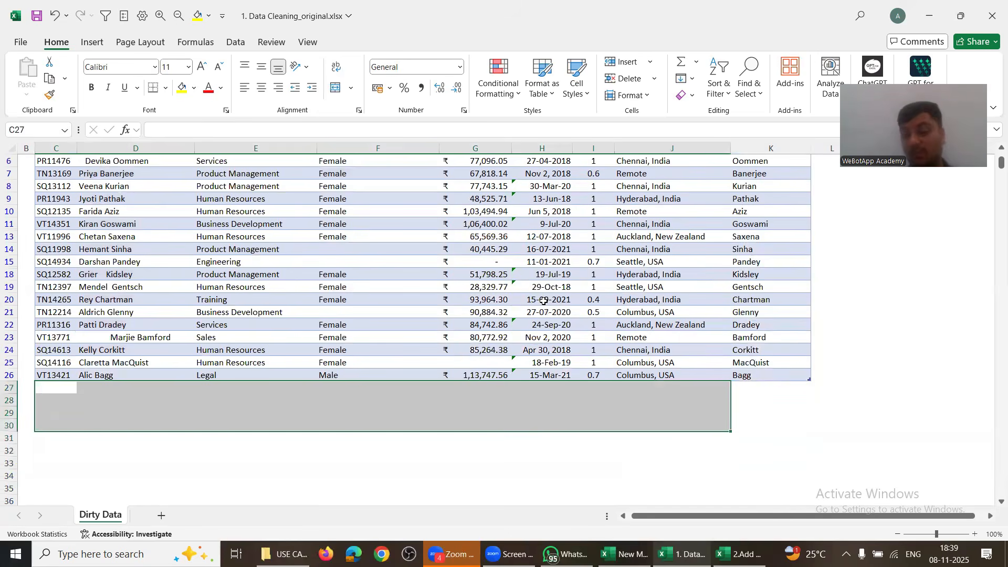
Step: Undo the row removal to restore rows 12, 16 and 17, back at the table's top
key("ctrl+z")
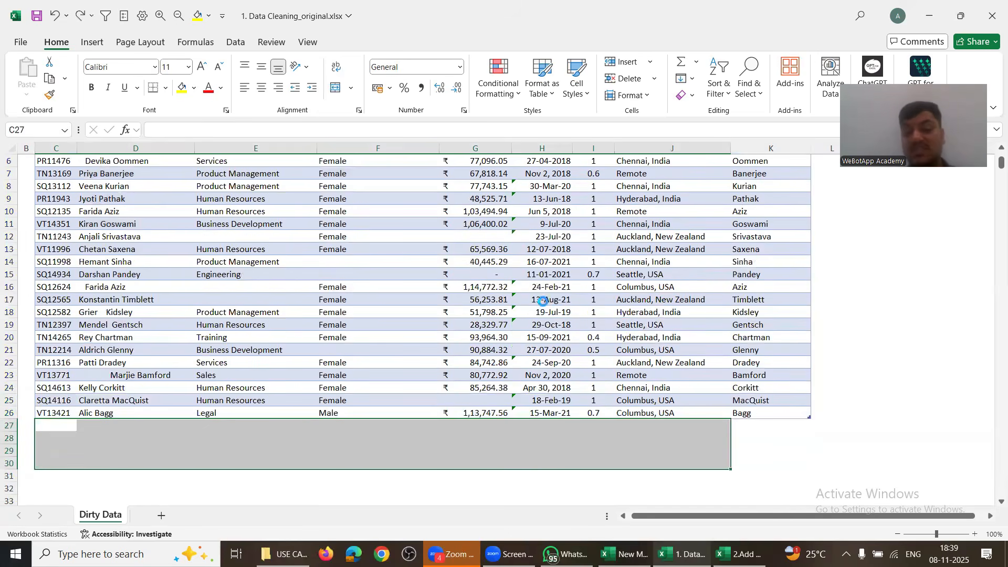
left_click(599, 262)
scroll(599, 262, "up", 2)
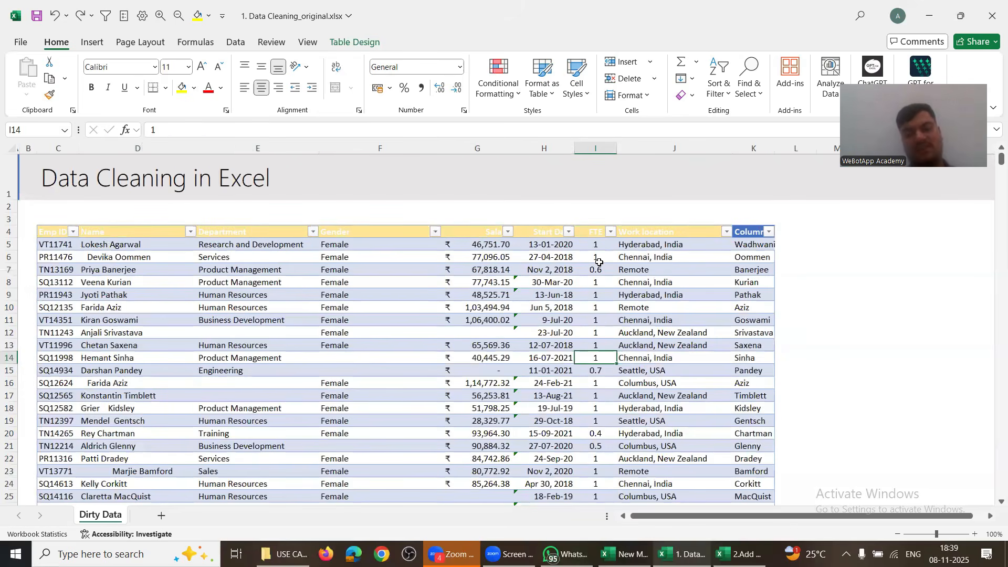
left_click(703, 230)
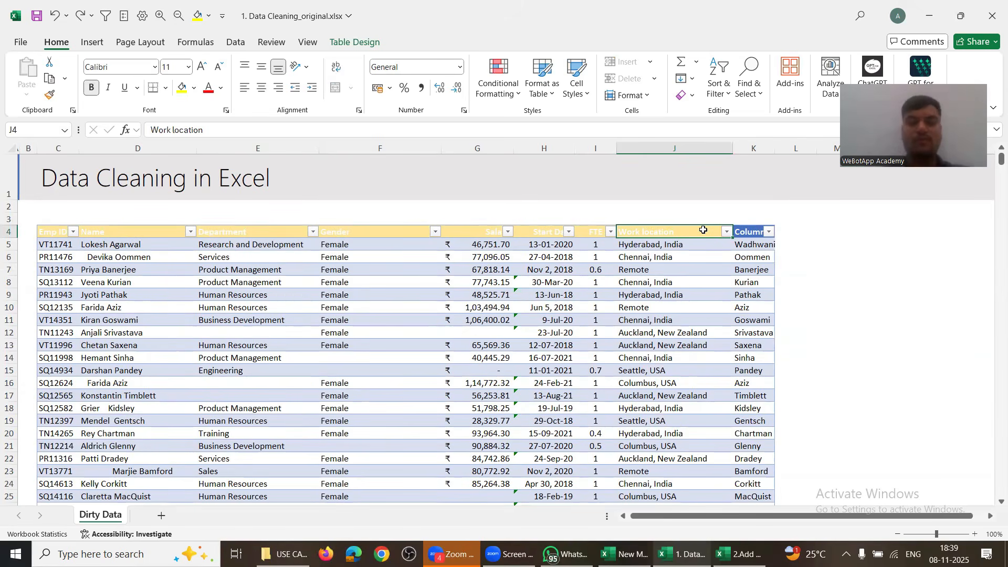
key("alt+Tab")
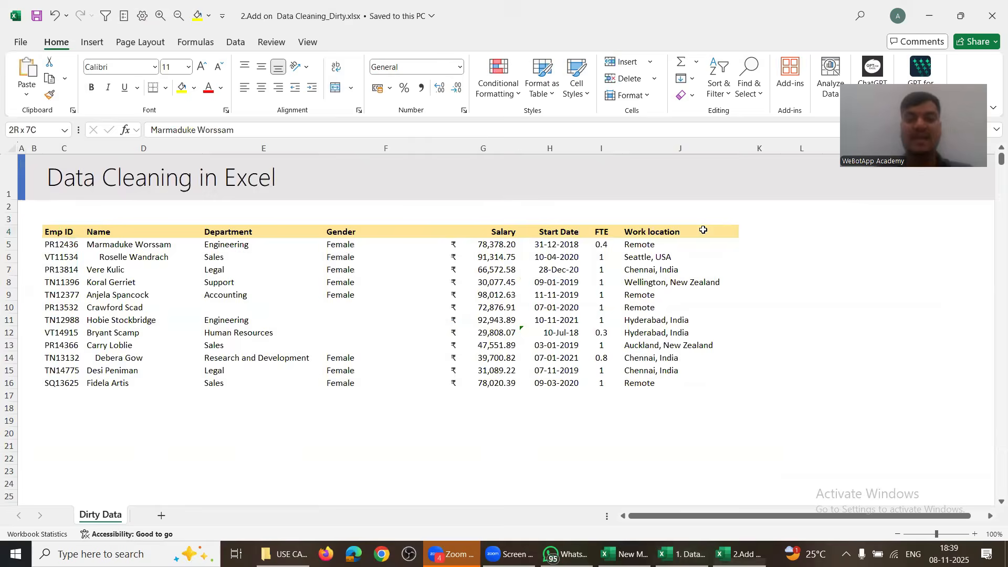
key("alt+Tab")
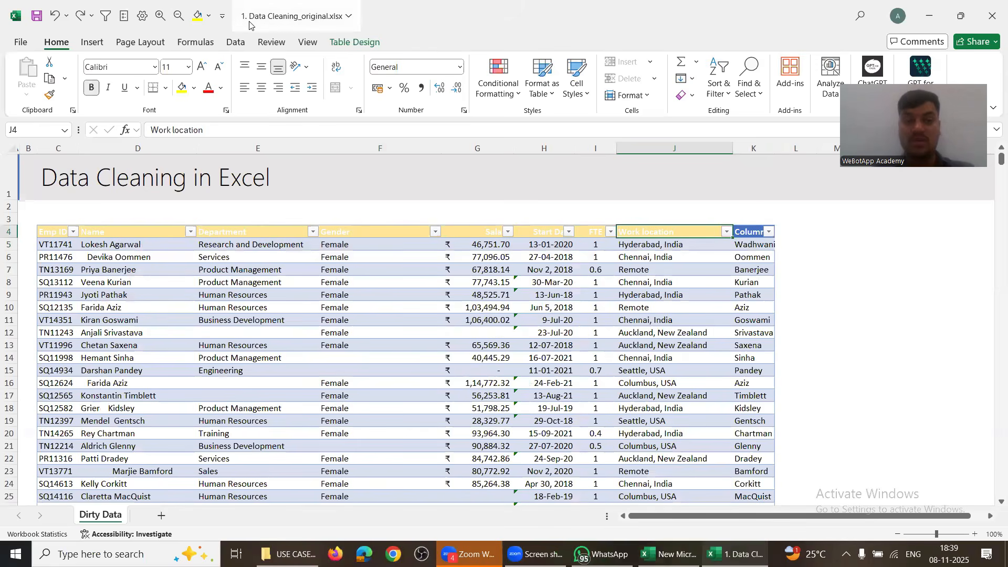
key("alt+Tab")
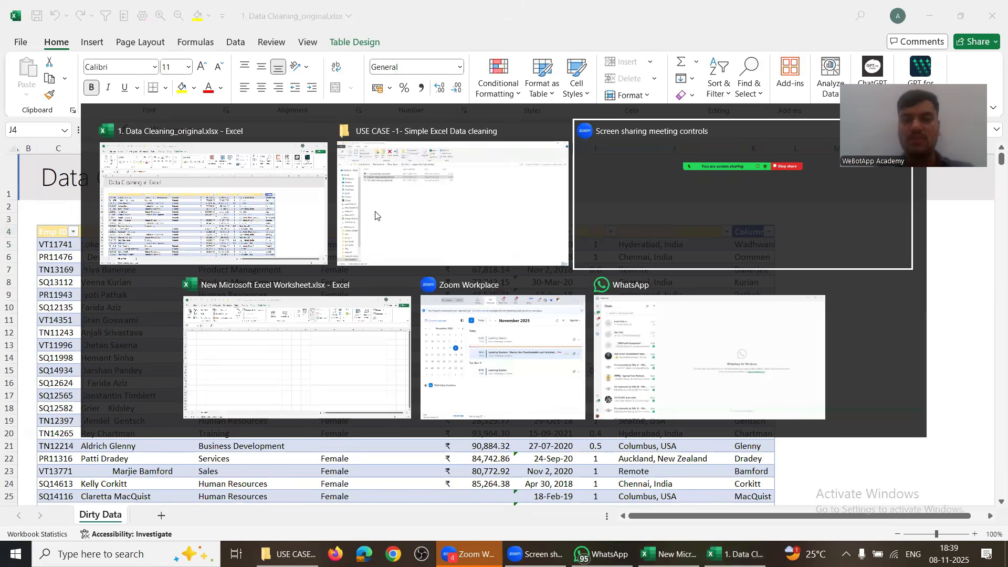
Step: Close the new blank Excel workbook window
left_click(375, 214)
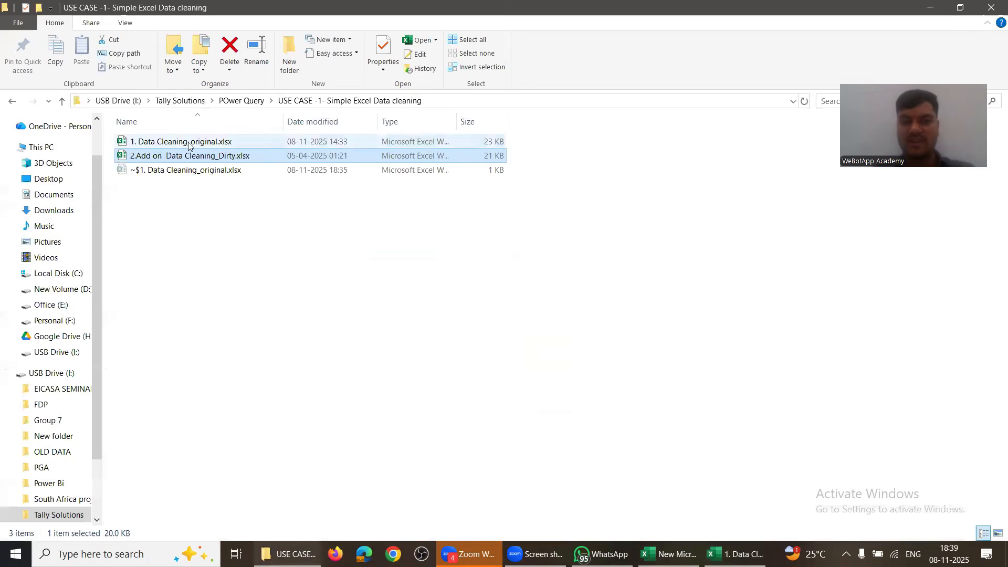
left_click(218, 265)
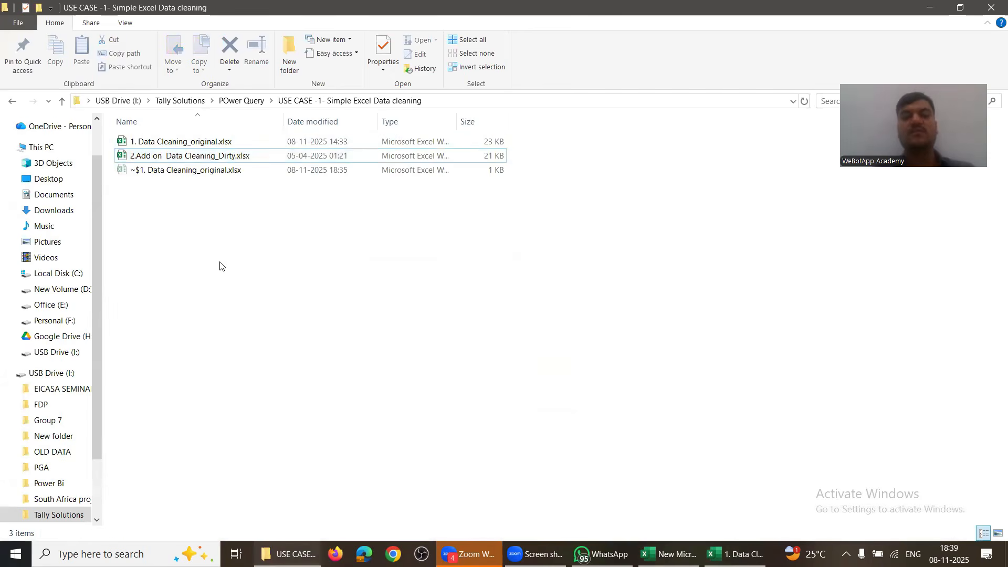
key("alt+Tab")
key("alt+Tab")
key("alt+shift+Tab")
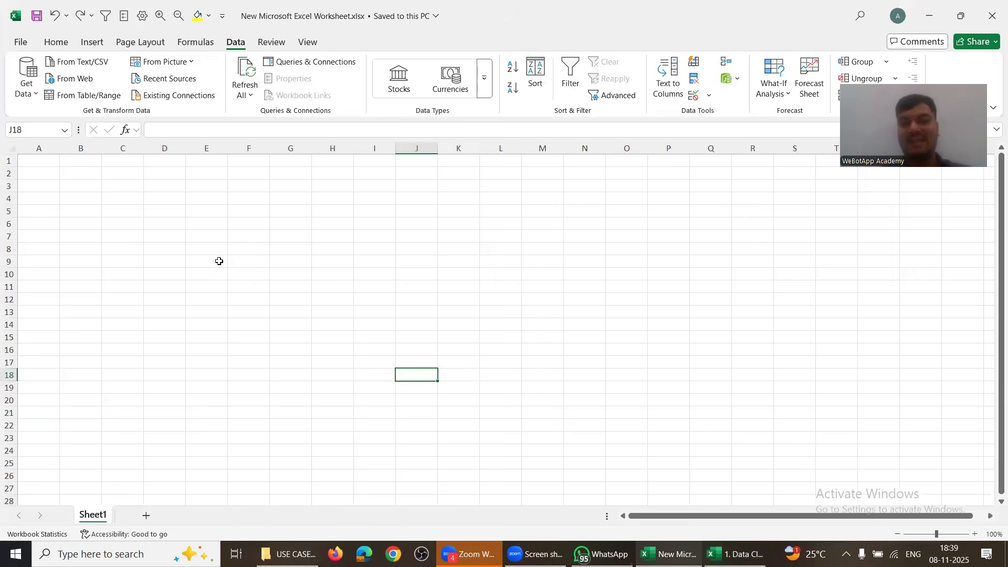
left_click(992, 24)
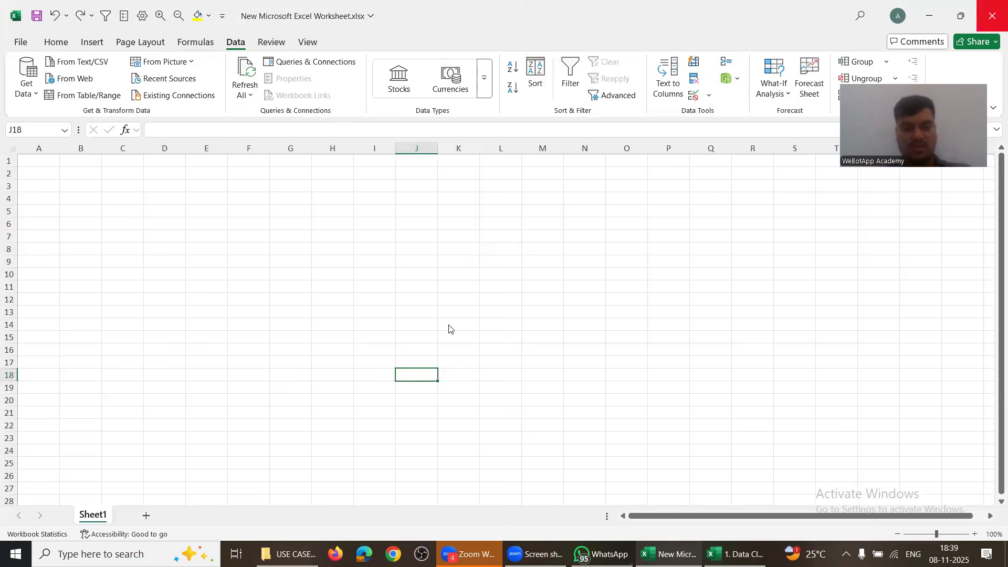
Step: Rename New Microsoft Excel Worksheet.xlsx to Power Query.xlsx in the POwer Query folder and open it
key("alt+Tab")
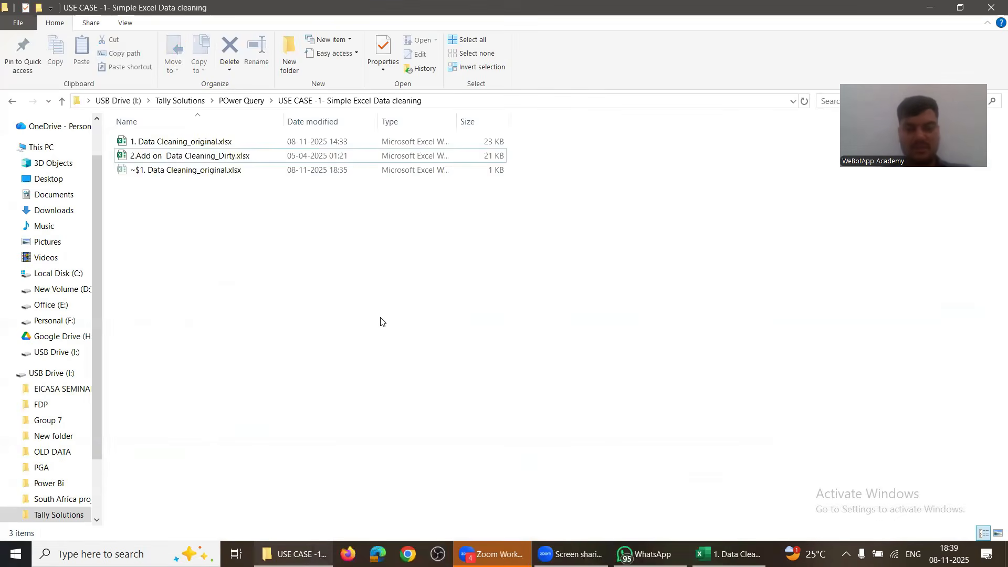
key("BackSpace")
key("Down")
key("Down")
key("Down")
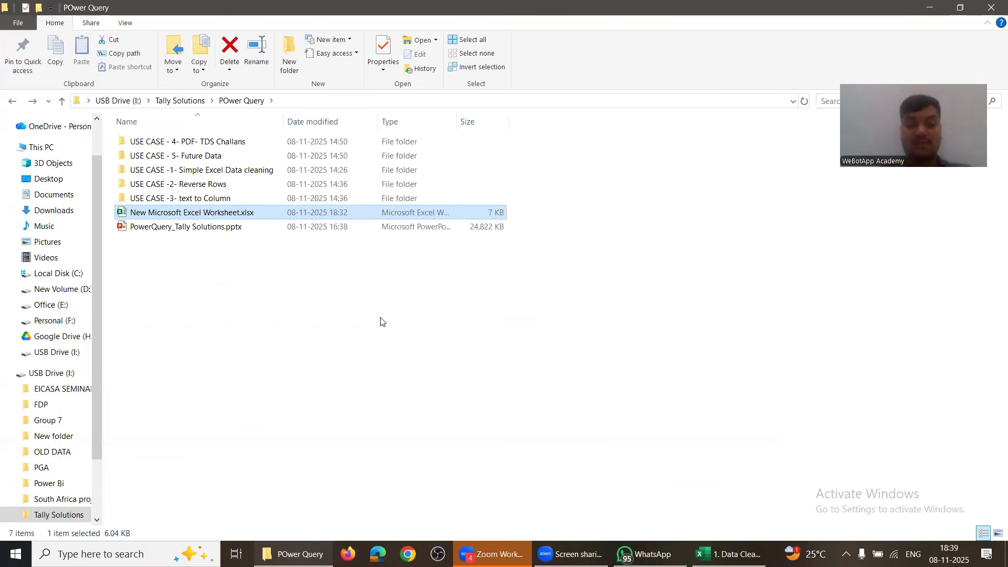
key("F2")
type("Power ")
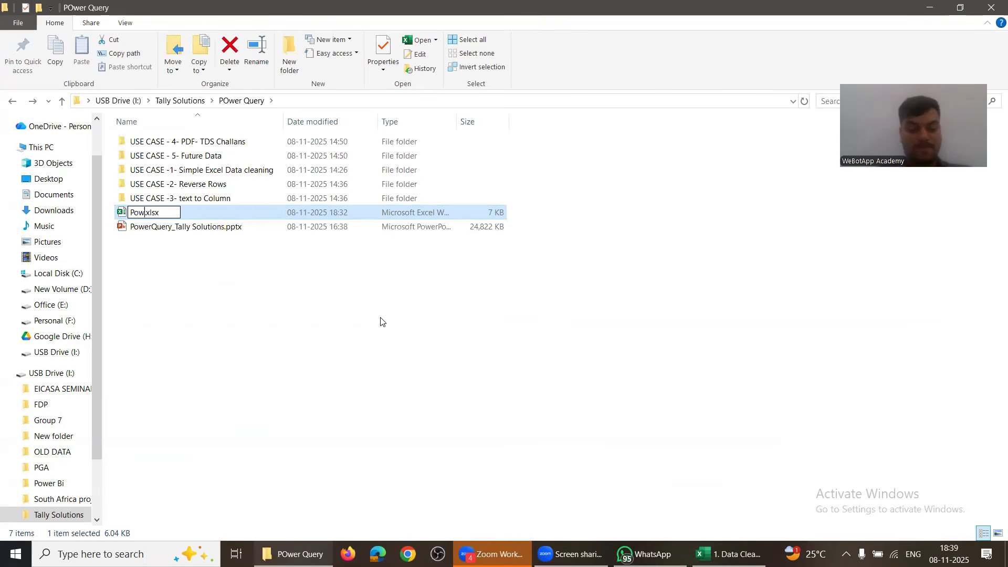
type("Query")
key("Return")
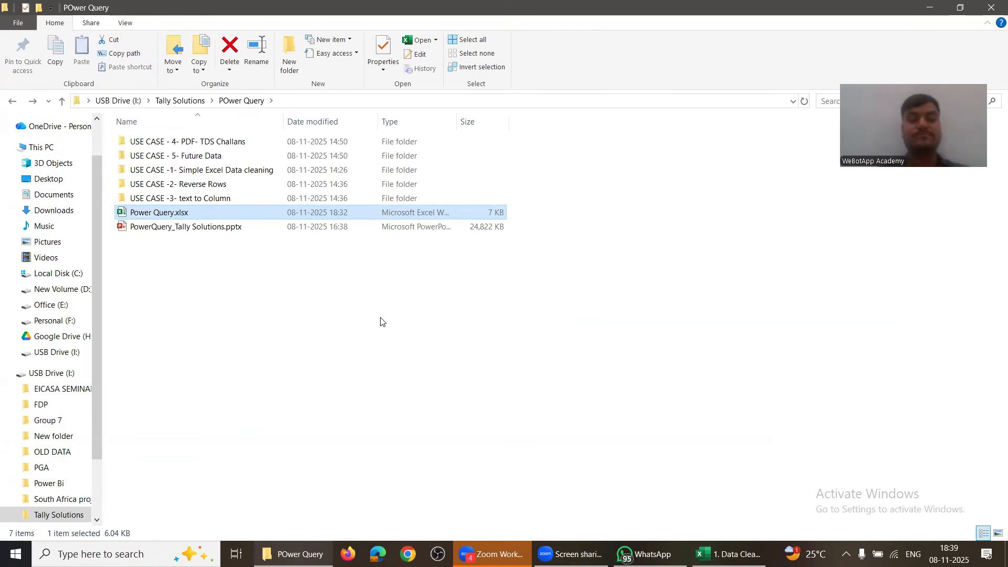
key("alt+Tab")
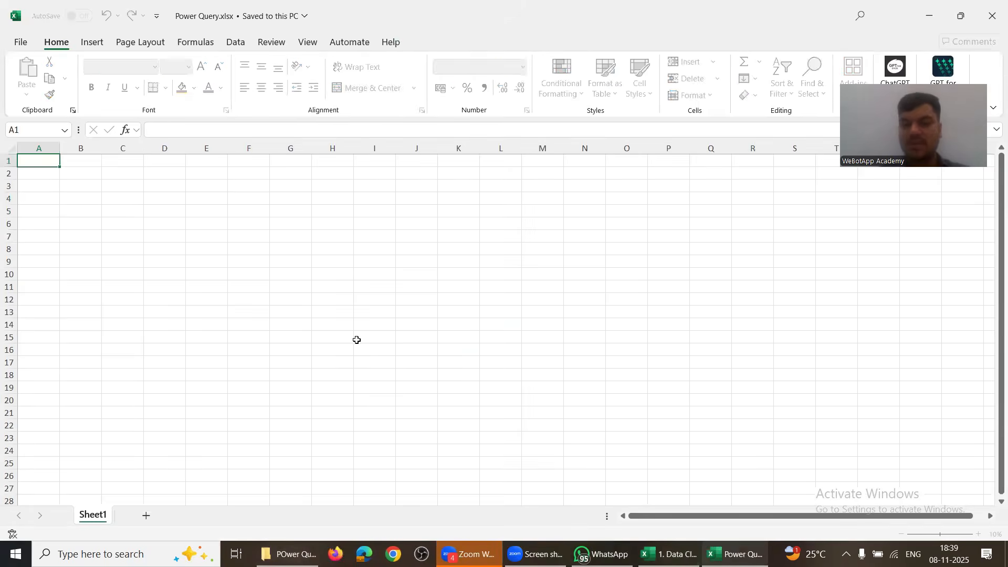
Step: Show Data tab in Power Query.xlsx, then add a blank Sheet1 to the original workbook
left_click(329, 312)
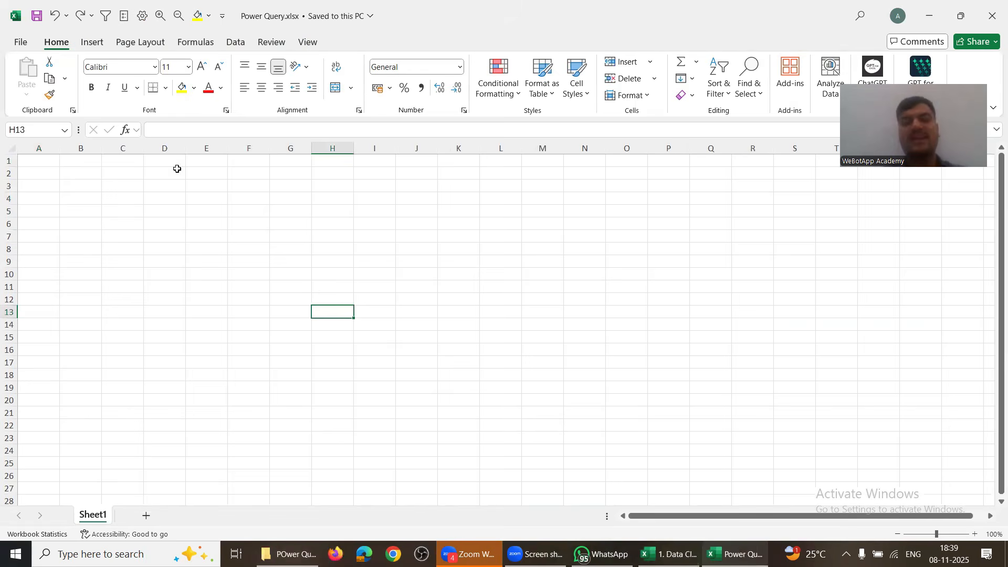
left_click(235, 42)
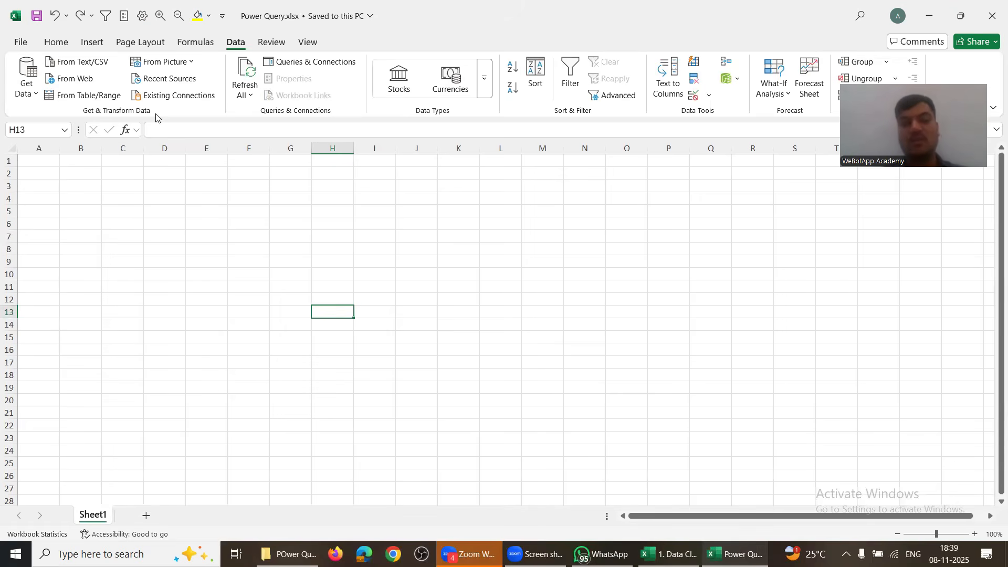
key("alt+Tab")
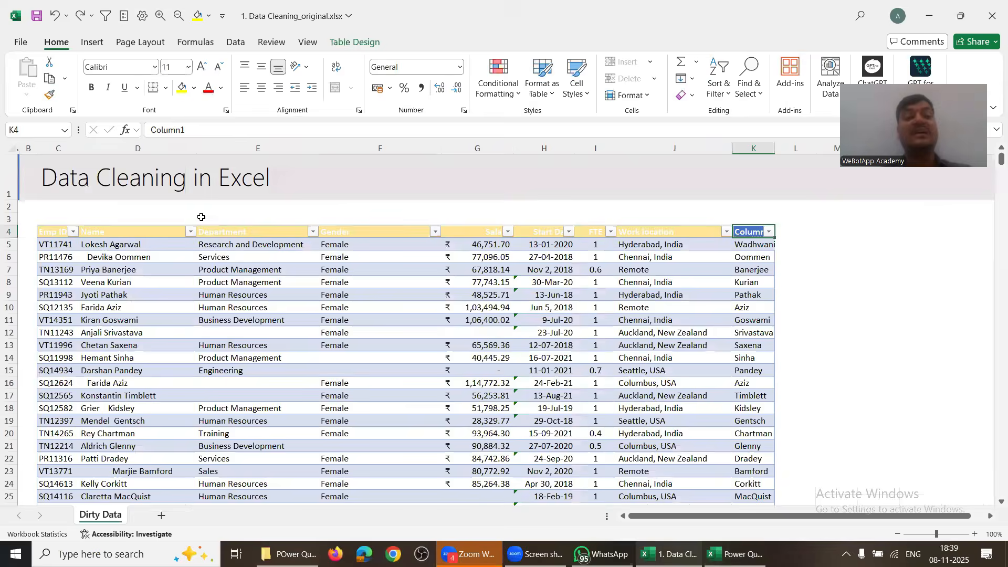
left_click_drag(126, 234, 641, 382)
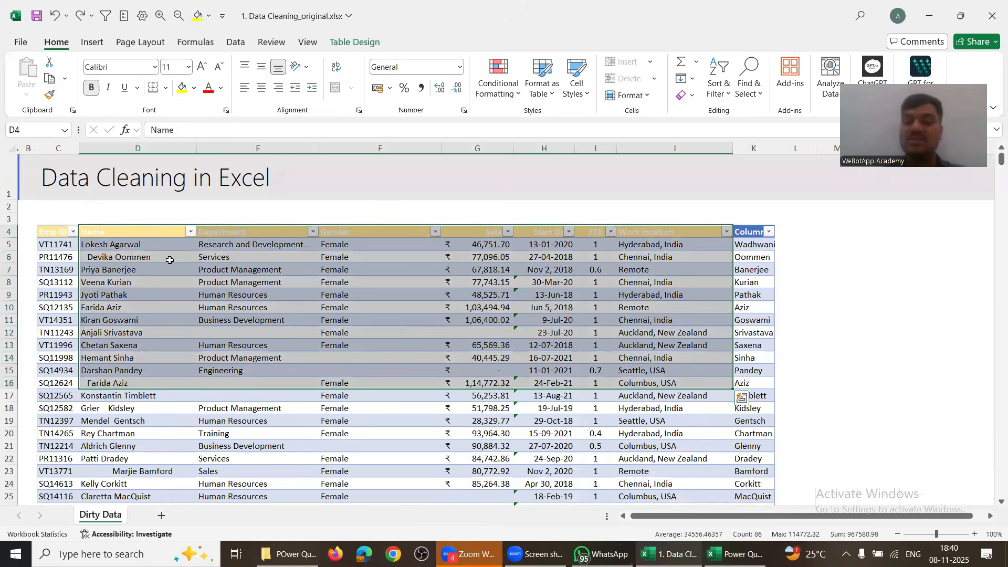
left_click_drag(168, 258, 716, 393)
left_click(716, 393)
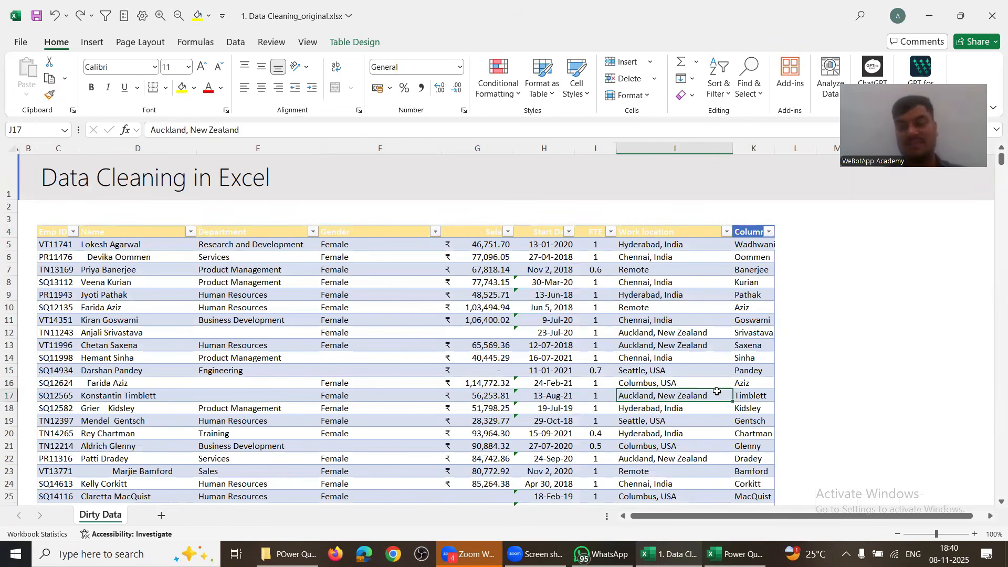
left_click(166, 516)
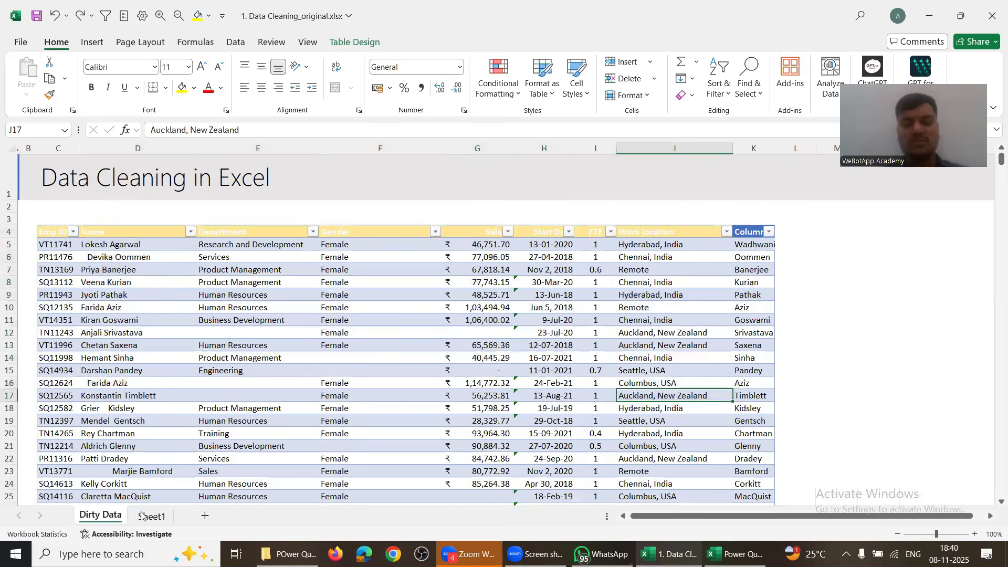
Step: Compare the Dirty Data and Sheet1 tabs, select Gender cell F11, then return to Power Query.xlsx
left_click(102, 516)
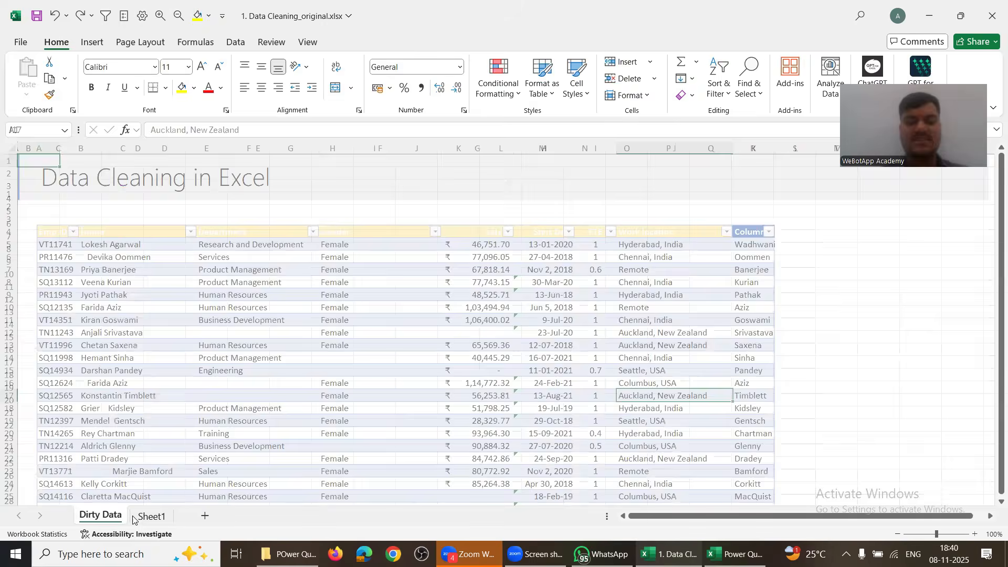
left_click(142, 517)
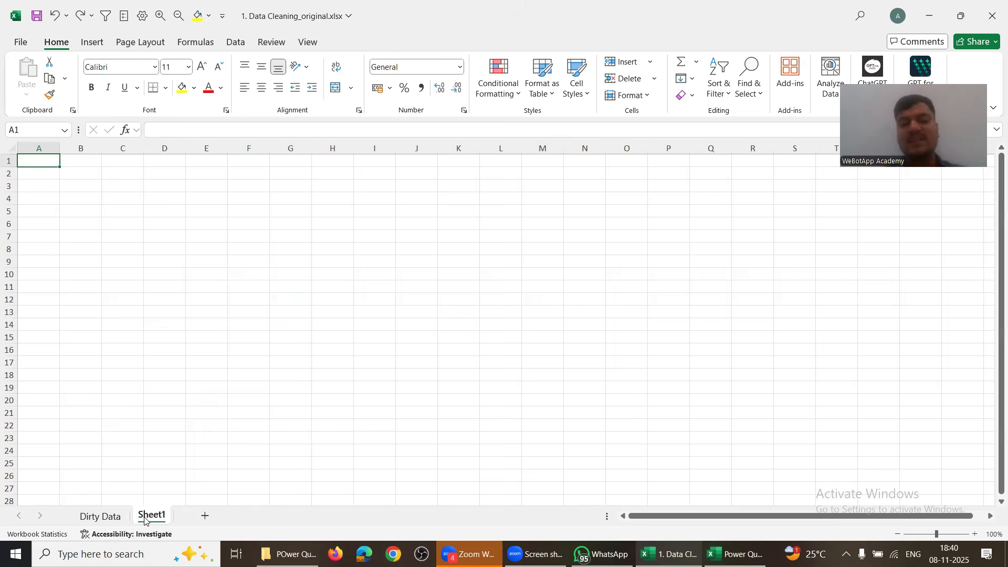
left_click(102, 516)
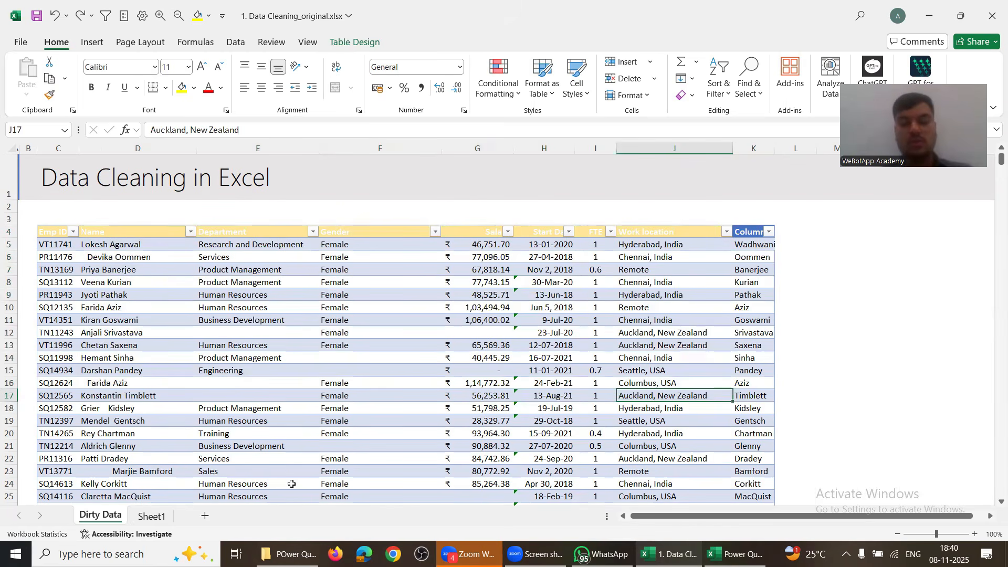
key("alt+Tab")
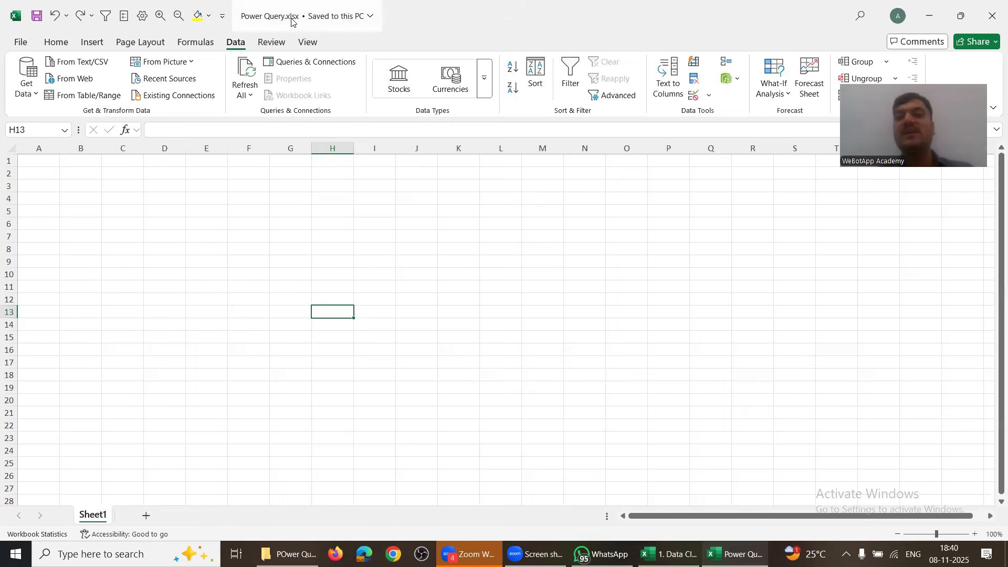
key("alt+Tab")
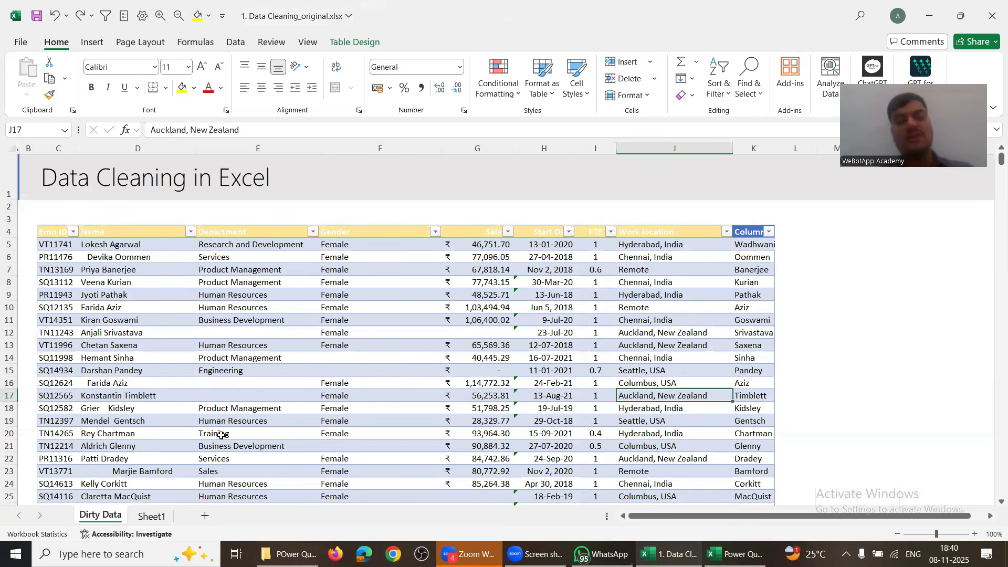
left_click(161, 514)
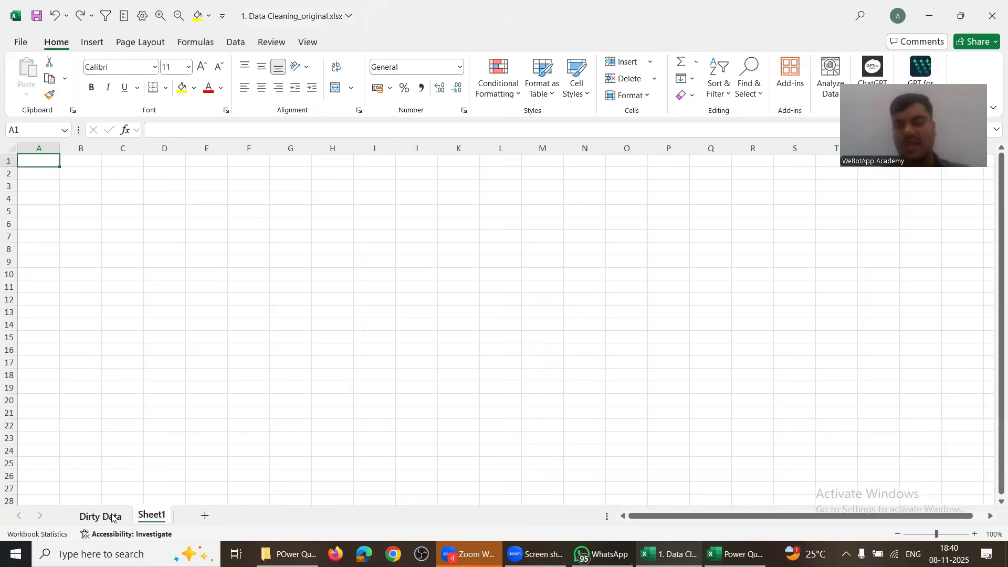
left_click(112, 517)
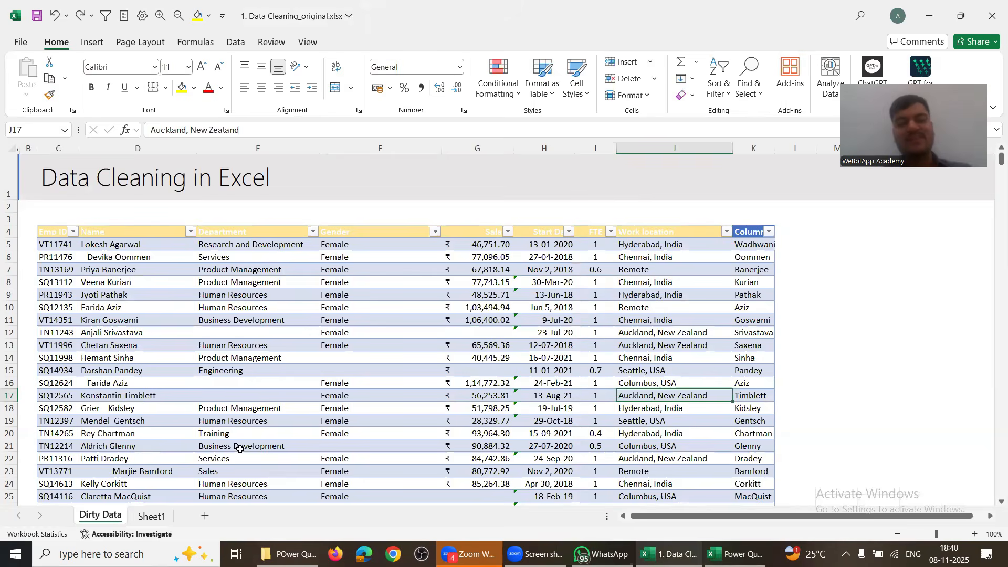
left_click(339, 322)
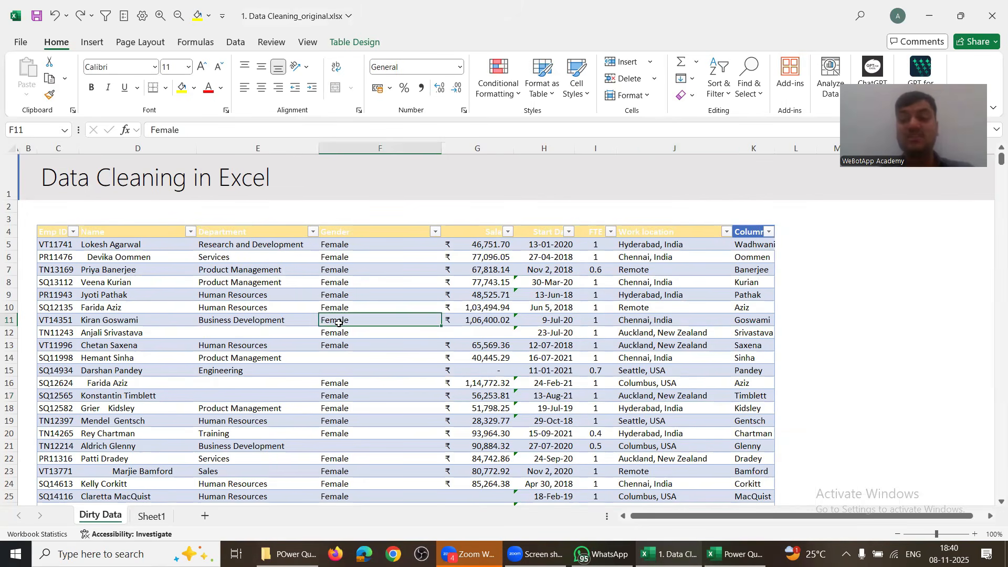
key("alt+Tab")
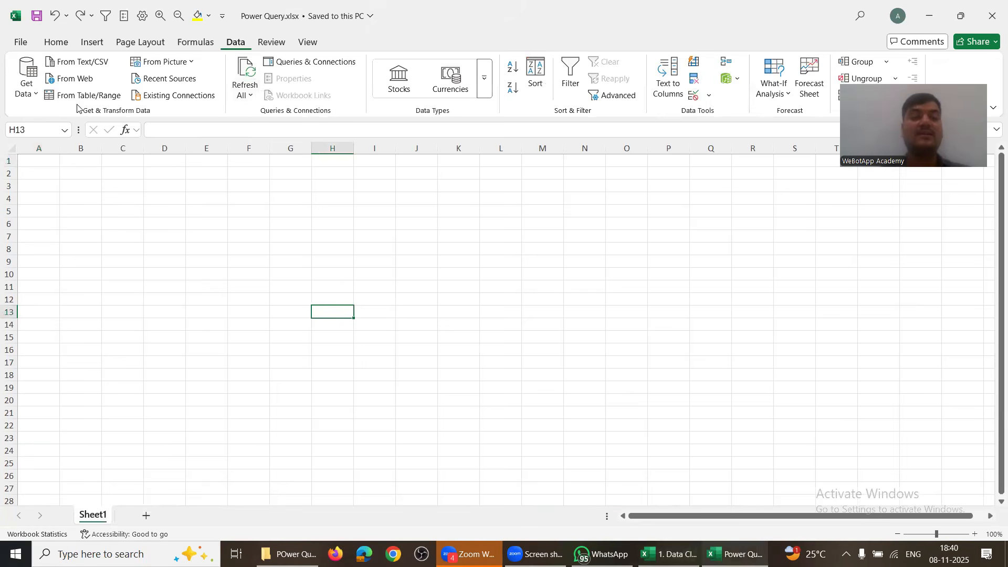
Step: Open the Get Data dropdown on the Data tab to list import sources
left_click(29, 89)
mouse_move(47, 114)
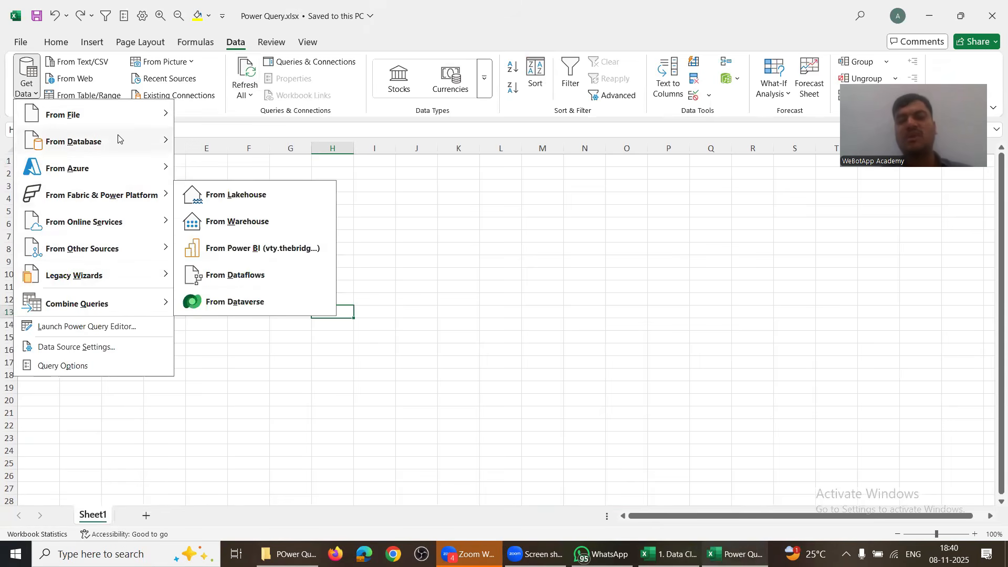
Step: Start an Excel-workbook import and copy the USE CASE -1- Simple Excel Data cleaning folder path from Explorer
mouse_move(116, 122)
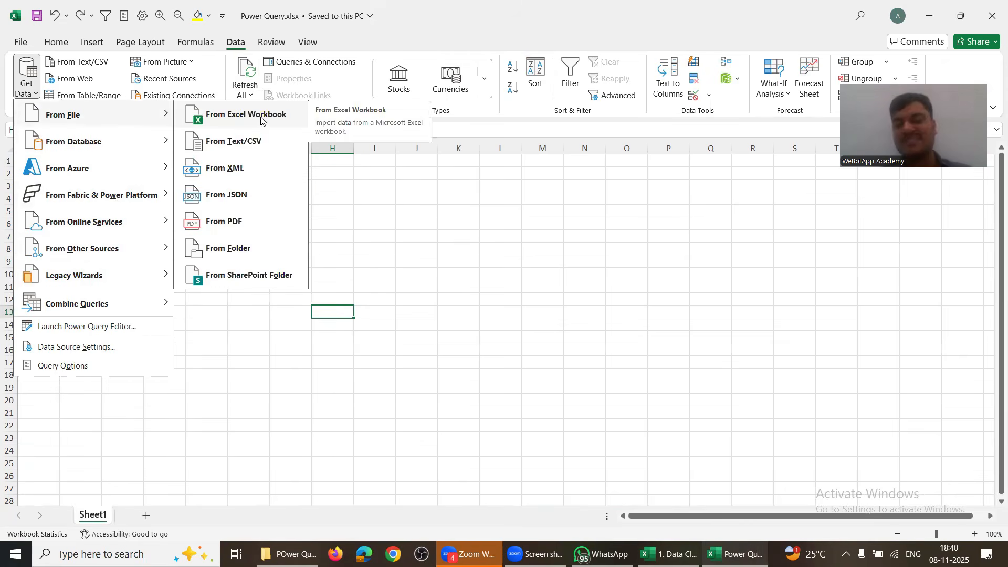
left_click(260, 117)
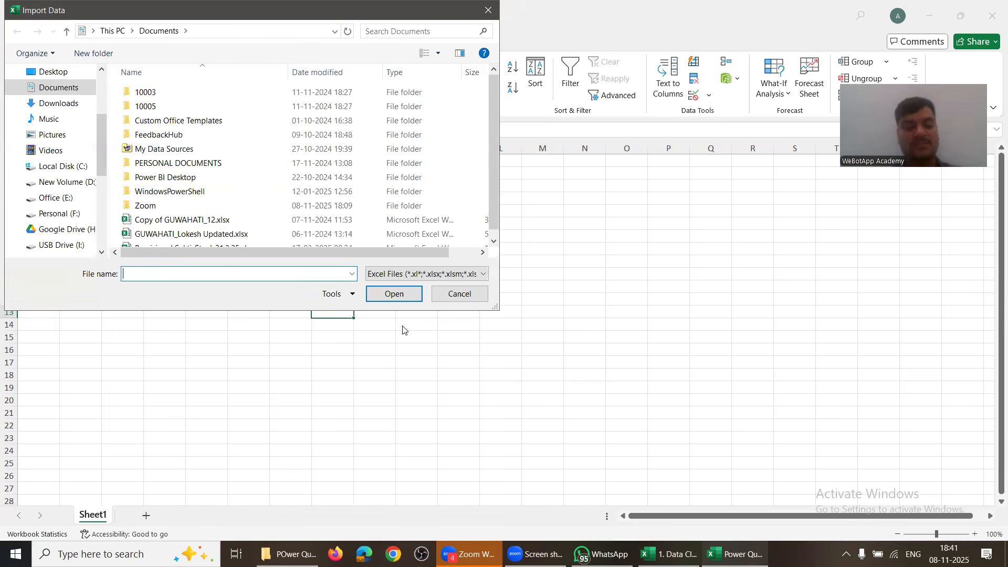
key("alt+Tab")
key("Tab")
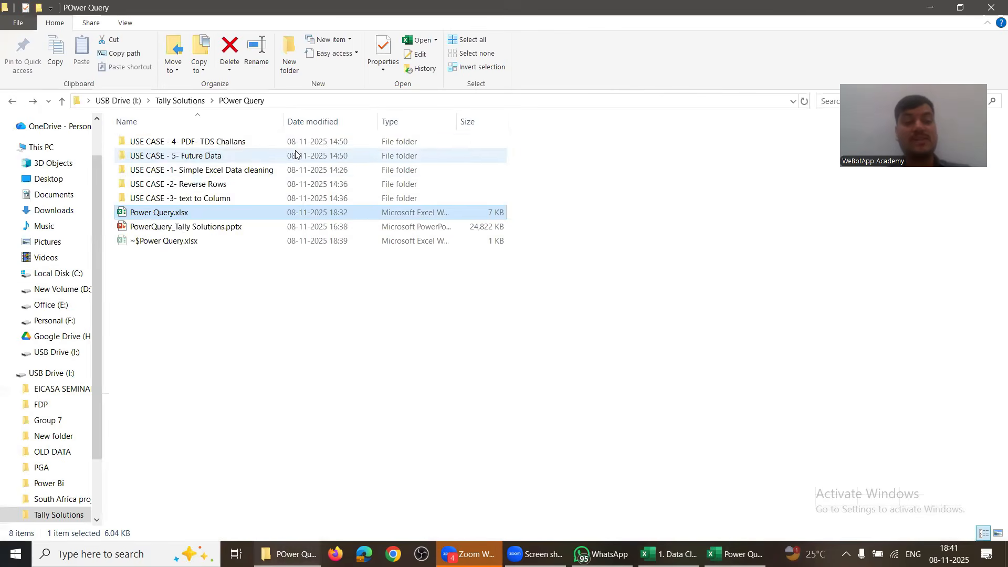
double_click(190, 173)
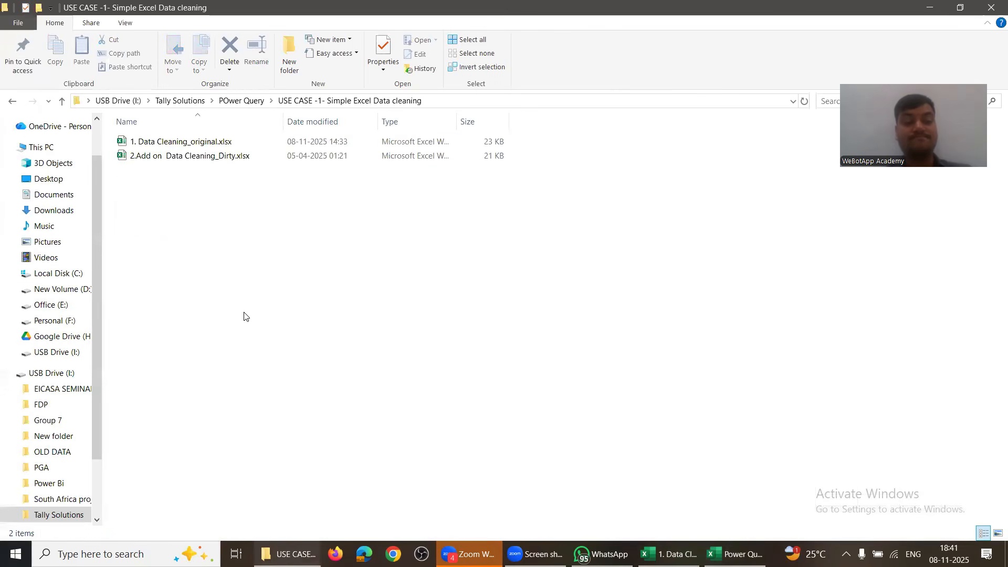
key("alt+d")
key("ctrl+c")
Step: Paste that folder path into the file picker and import 1. Data Cleaning_original.xlsx
key("alt+Tab")
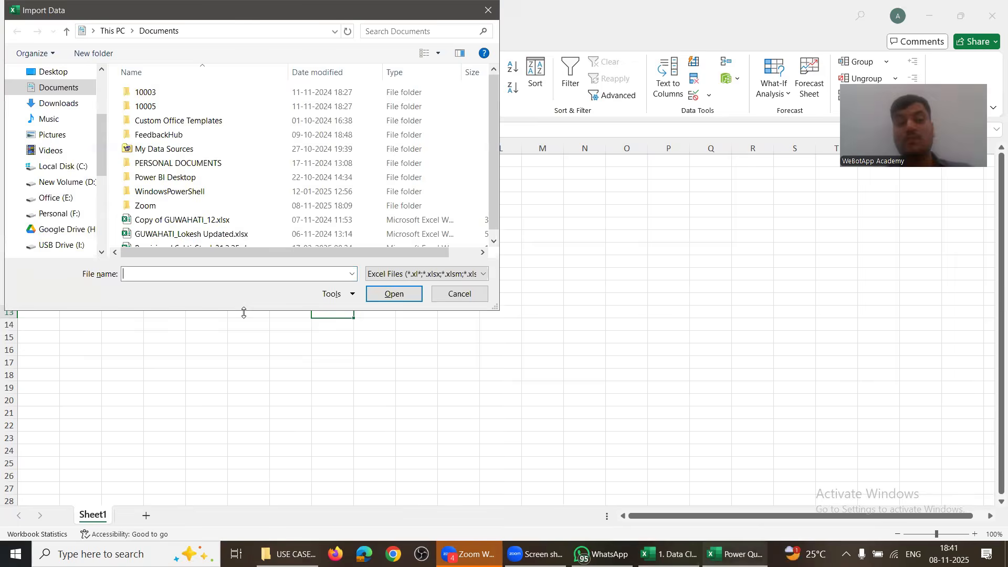
key("ctrl+v")
key("ctrl+a")
key("Return")
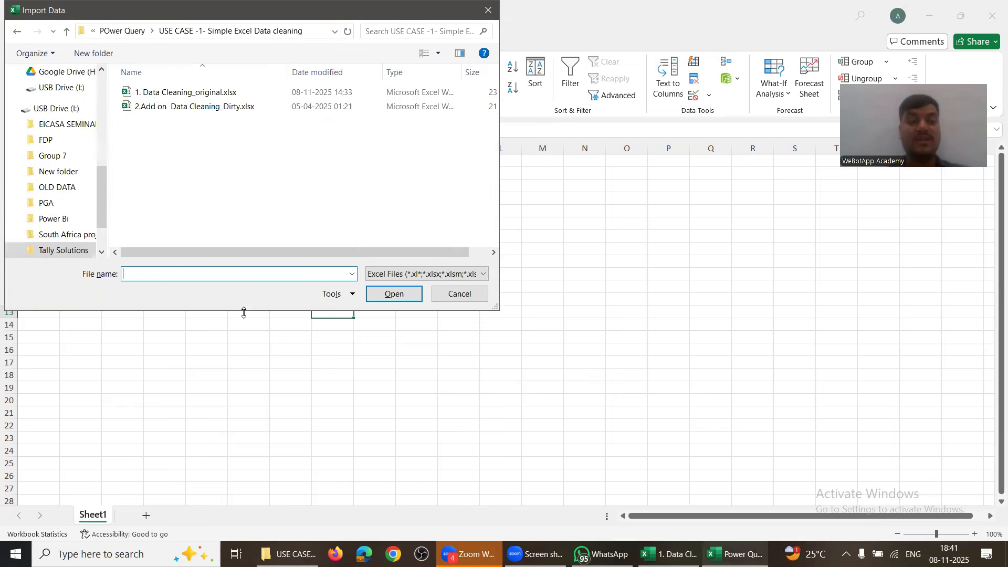
left_click(180, 96)
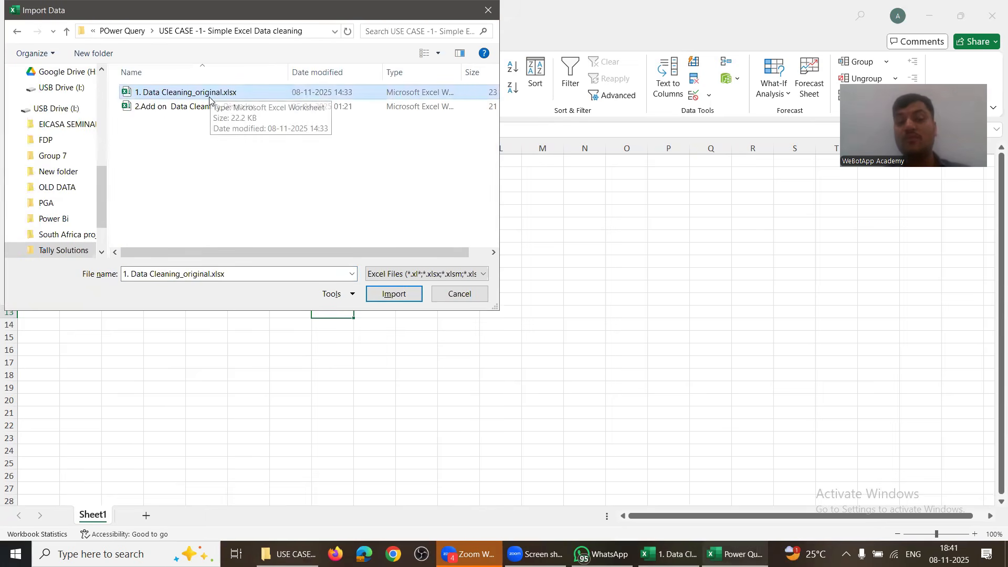
left_click(391, 294)
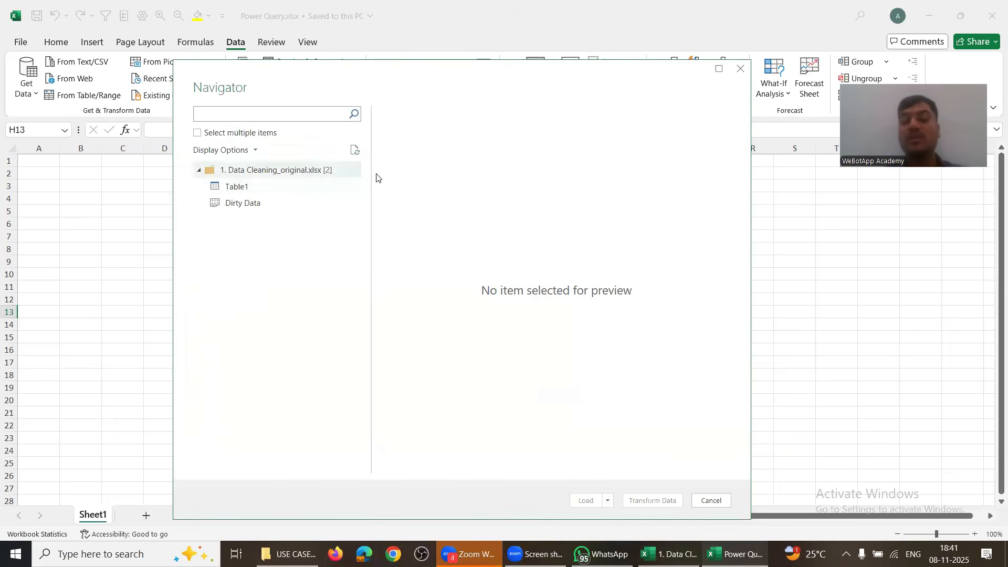
Step: Compare the Table1 and Dirty Data previews in Navigator, scrolling across Table1's columns
left_click(255, 192)
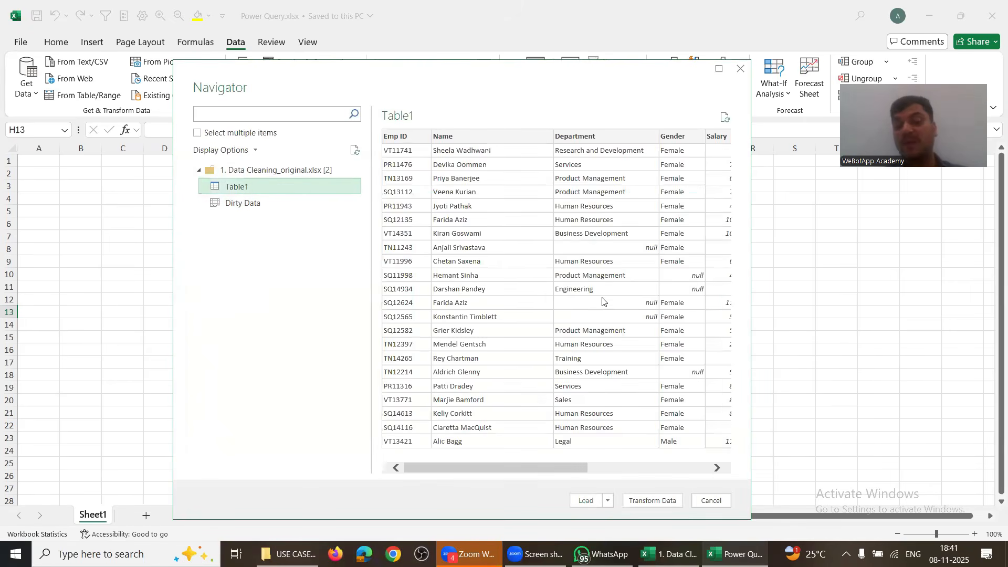
left_click(266, 210)
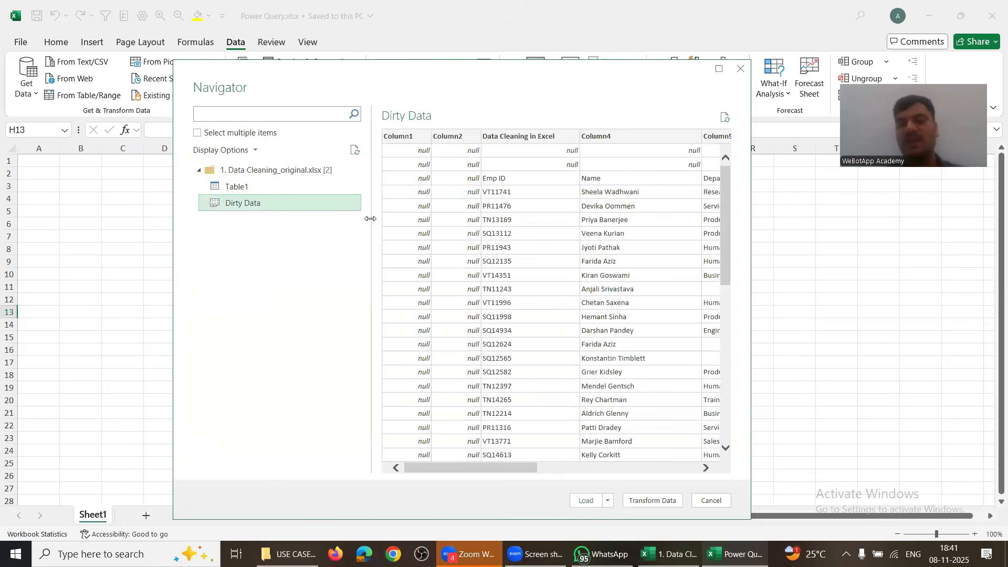
left_click(245, 192)
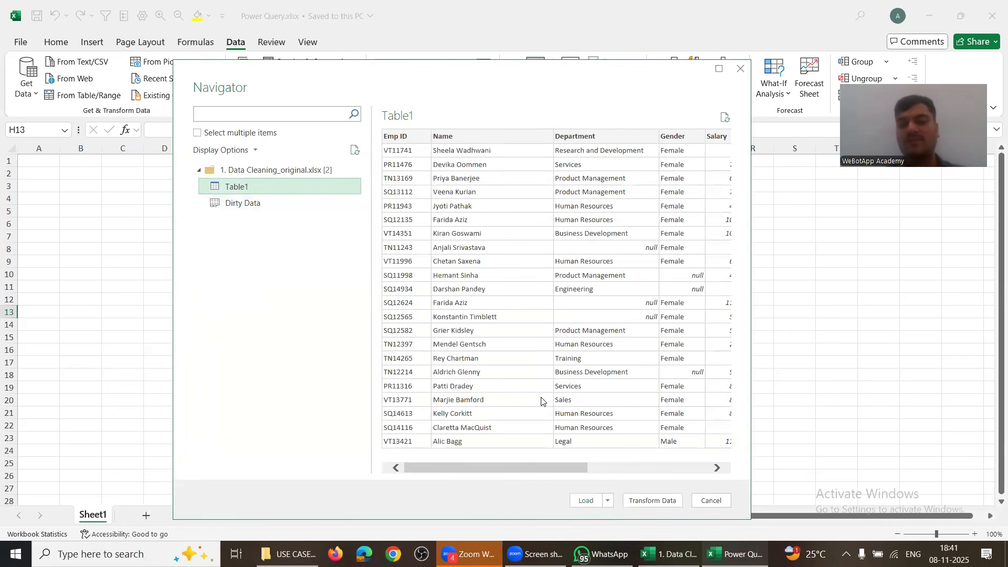
scroll(542, 401, "right", 5)
scroll(483, 480, "left", 5)
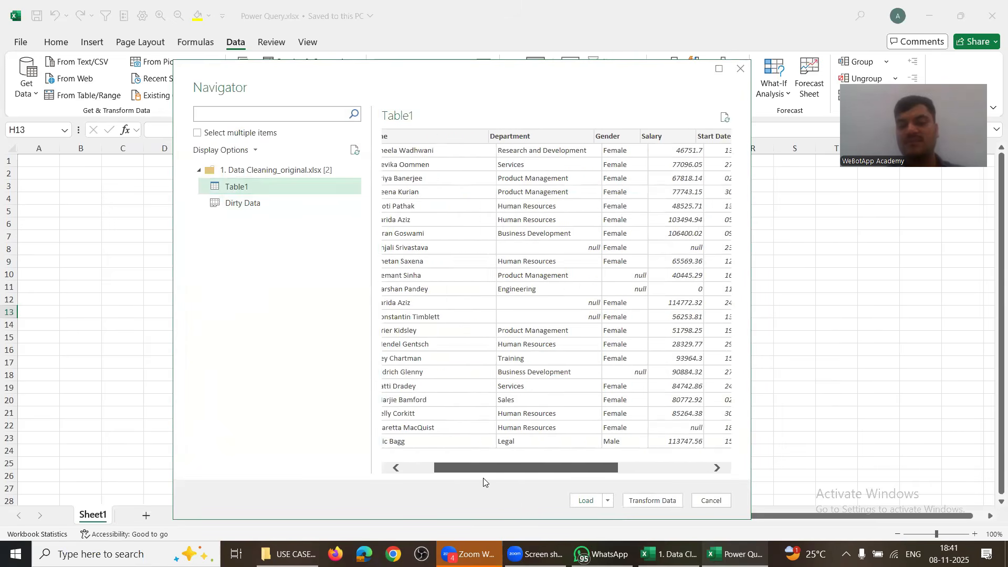
scroll(483, 480, "right", 5)
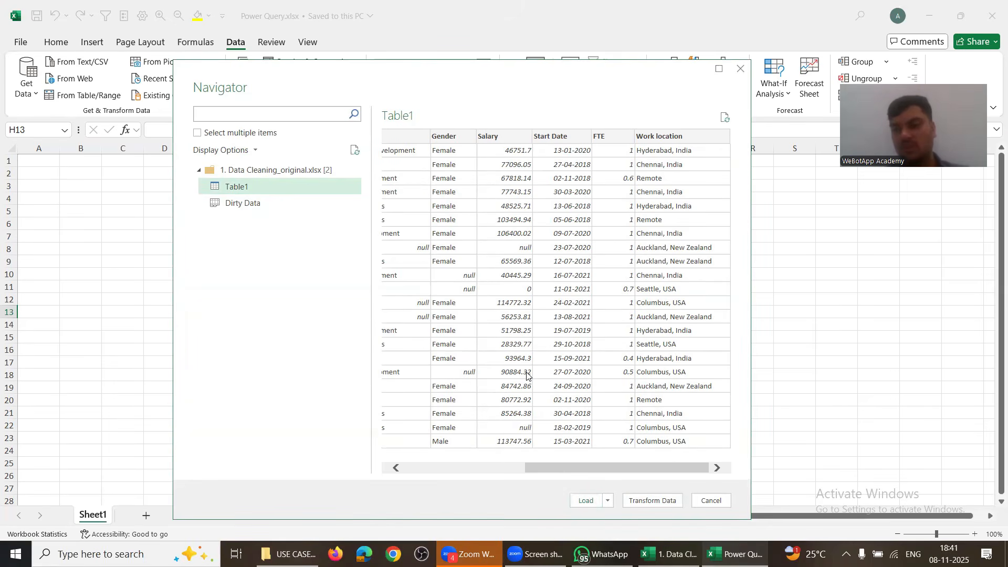
Step: Send Table1 to the Power Query Editor with Transform Data
left_click(661, 501)
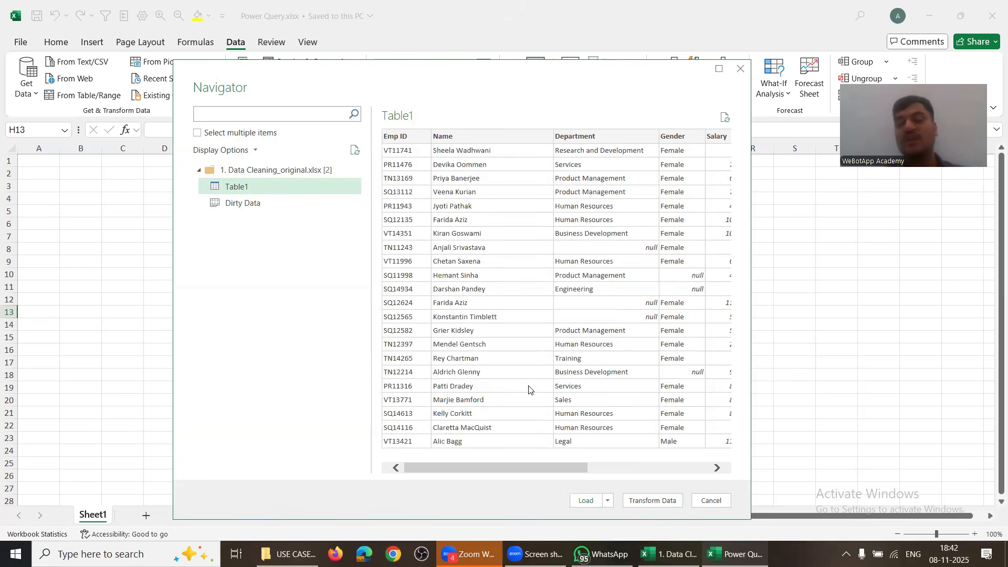
scroll(528, 390, "right", 5)
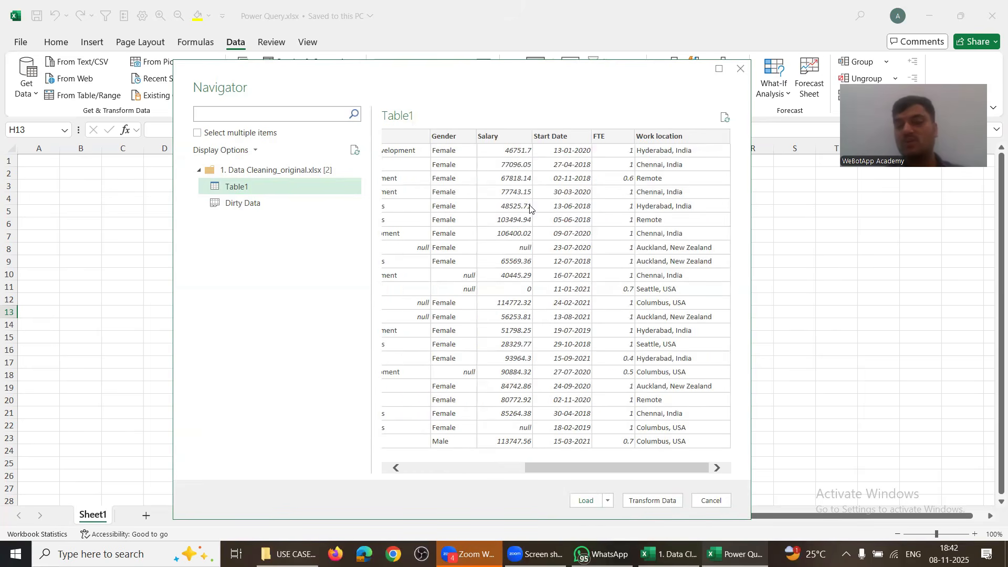
left_click(661, 502)
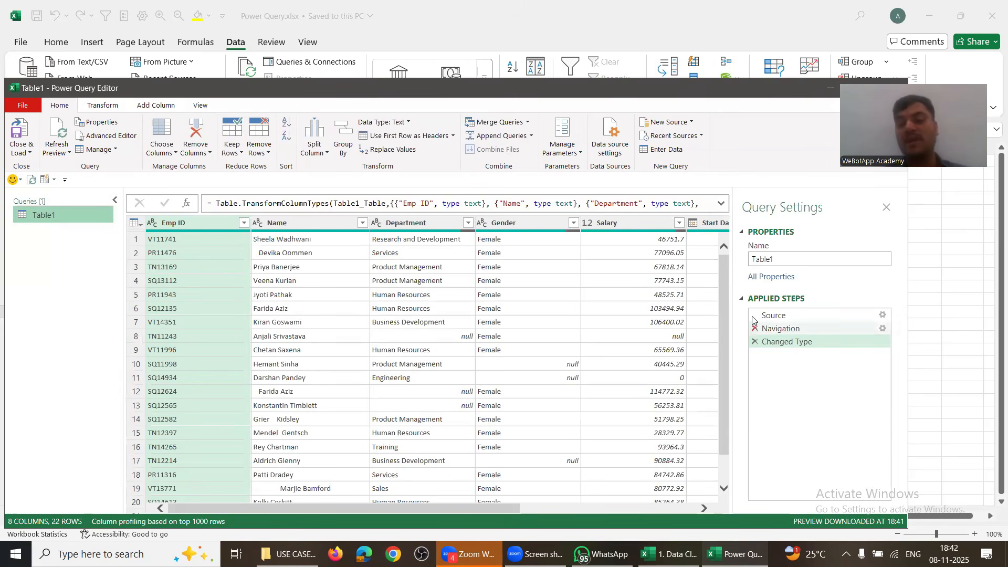
Step: Select the Source step to list the workbook's Dirty Data, Table1 and _xlnm._FilterDatabase items
left_click_drag(756, 340, 779, 362)
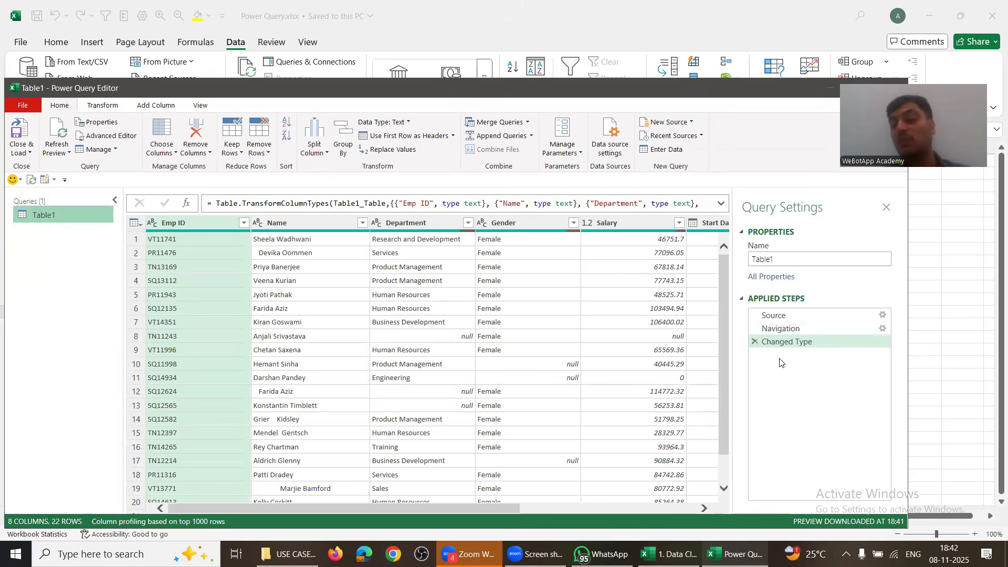
left_click(774, 315)
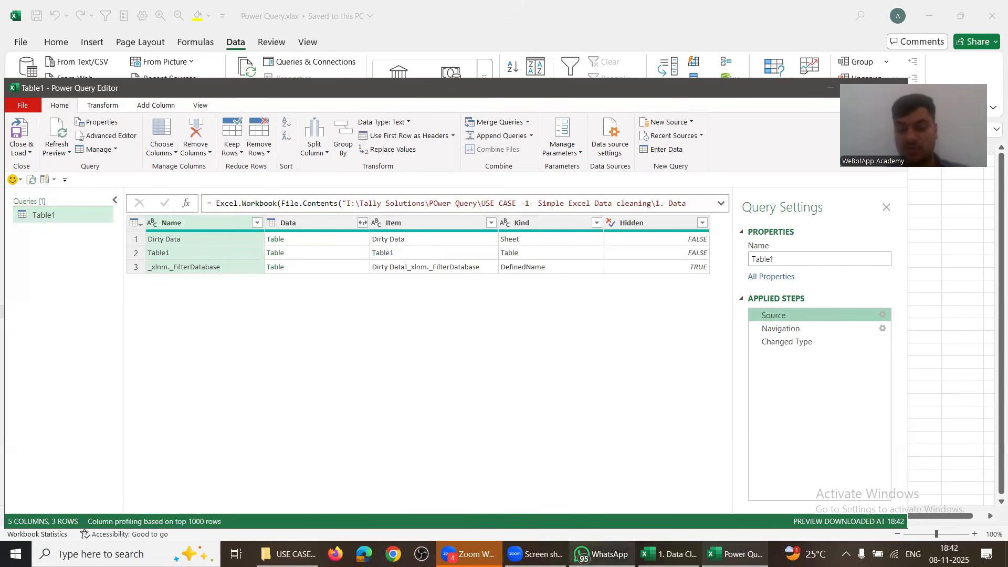
Step: Check the source workbook, then inspect the Source step's _xlnm._FilterDatabase, Dirty Data and Table1 entries
left_click(667, 553)
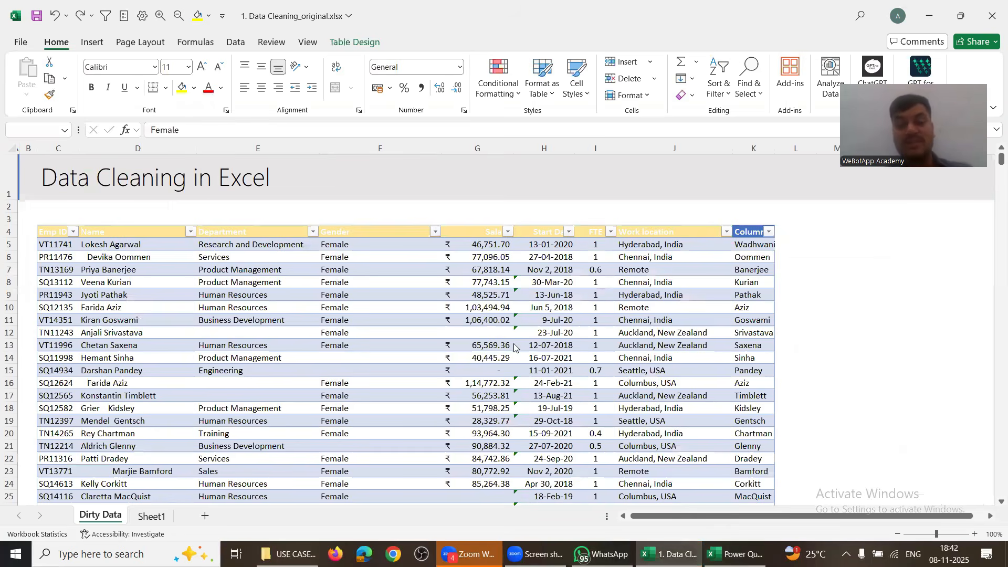
key("alt+Tab")
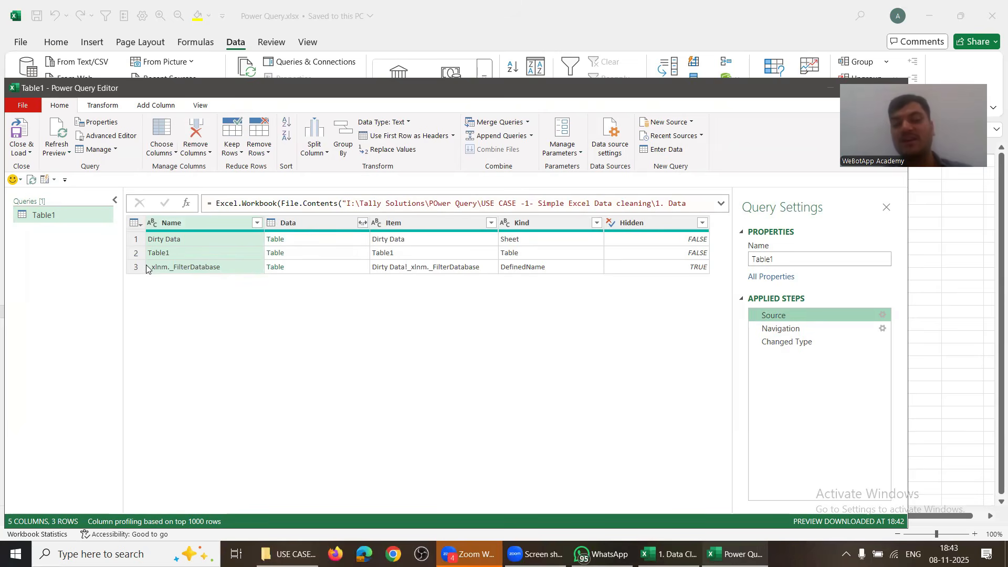
left_click(137, 267)
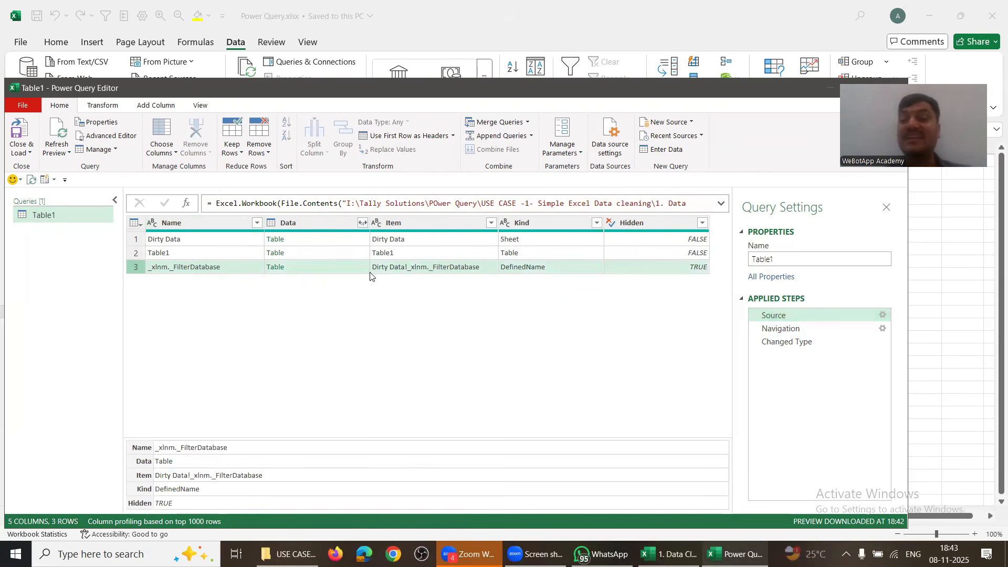
left_click(319, 239)
left_click(408, 256)
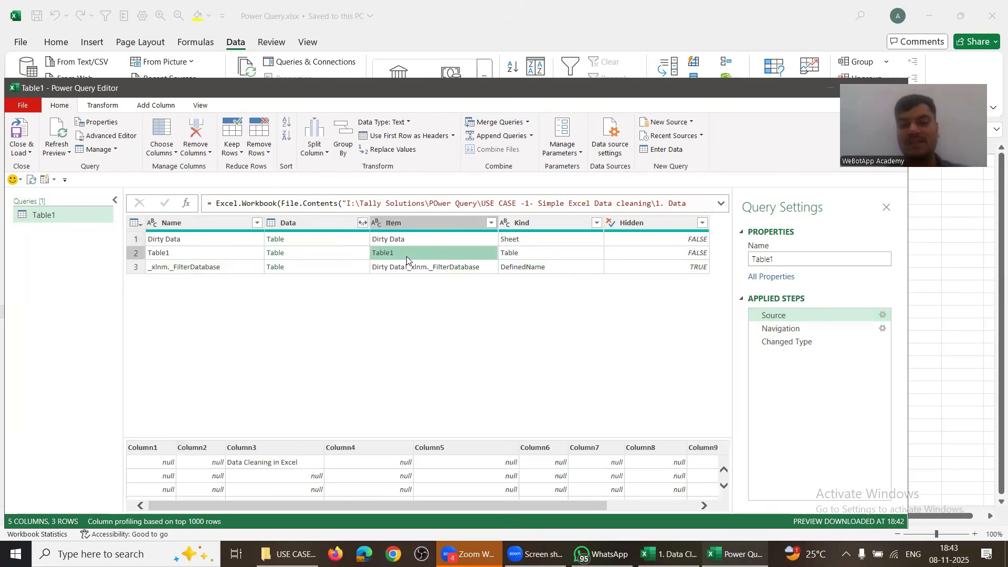
left_click(525, 241)
left_click(517, 254)
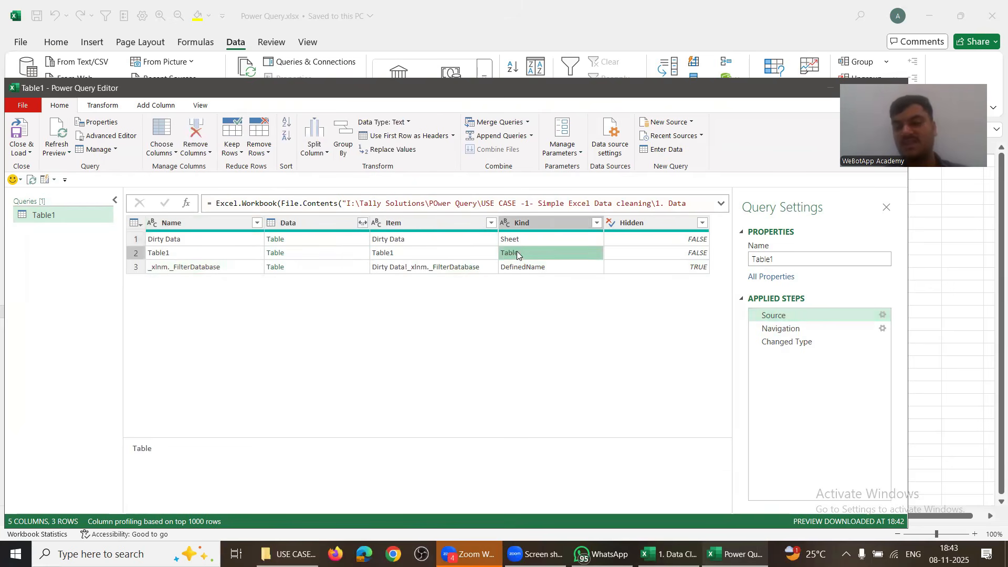
left_click(521, 238)
left_click(517, 252)
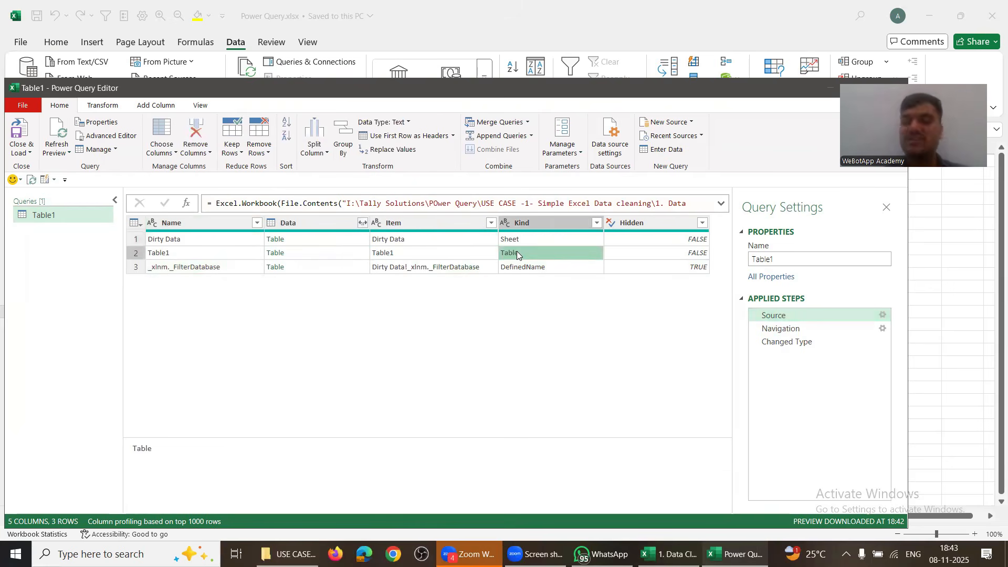
Step: Cancel deleting the Navigation step and select it to show Table1's 22 employee rows
left_click(763, 329)
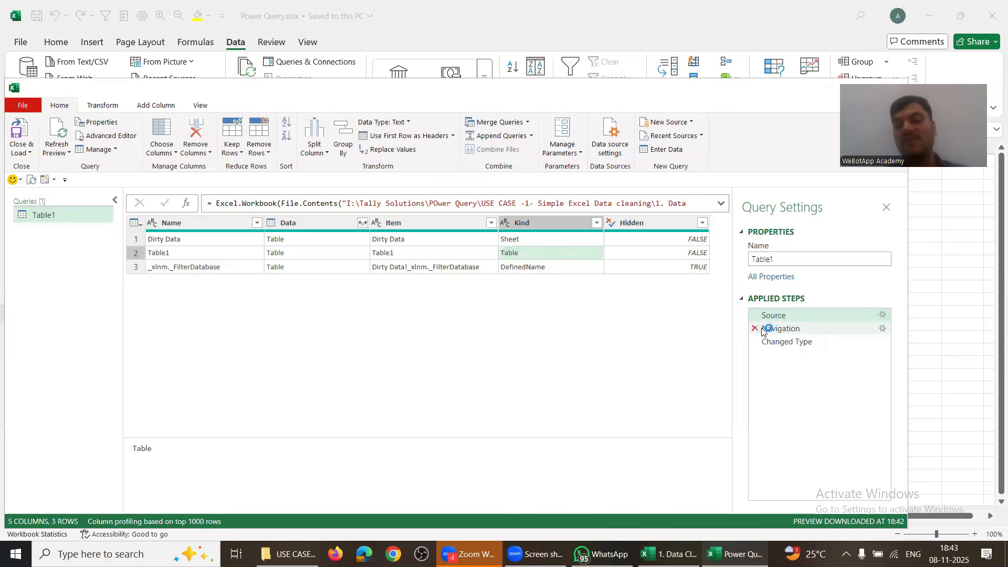
left_click(613, 302)
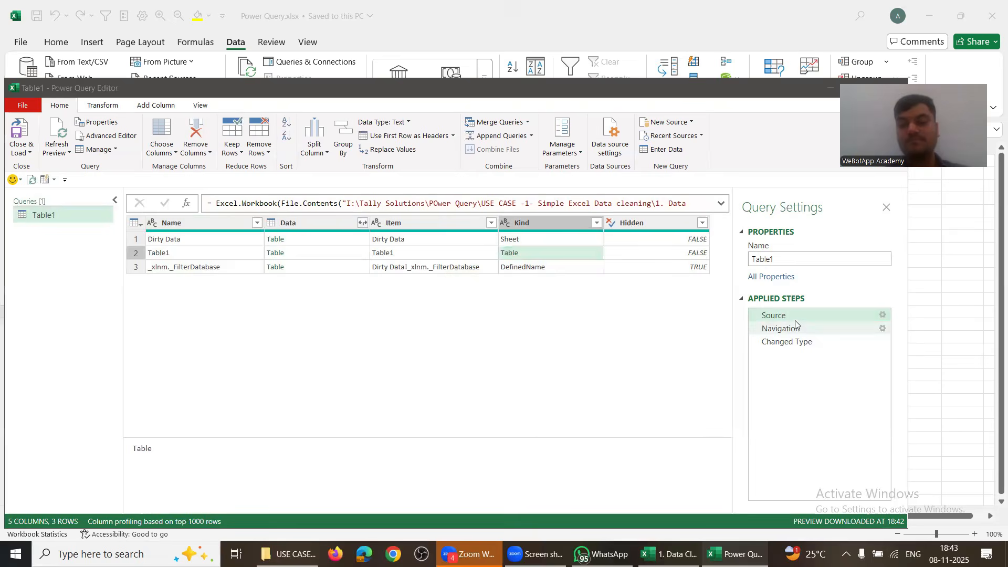
left_click(799, 329)
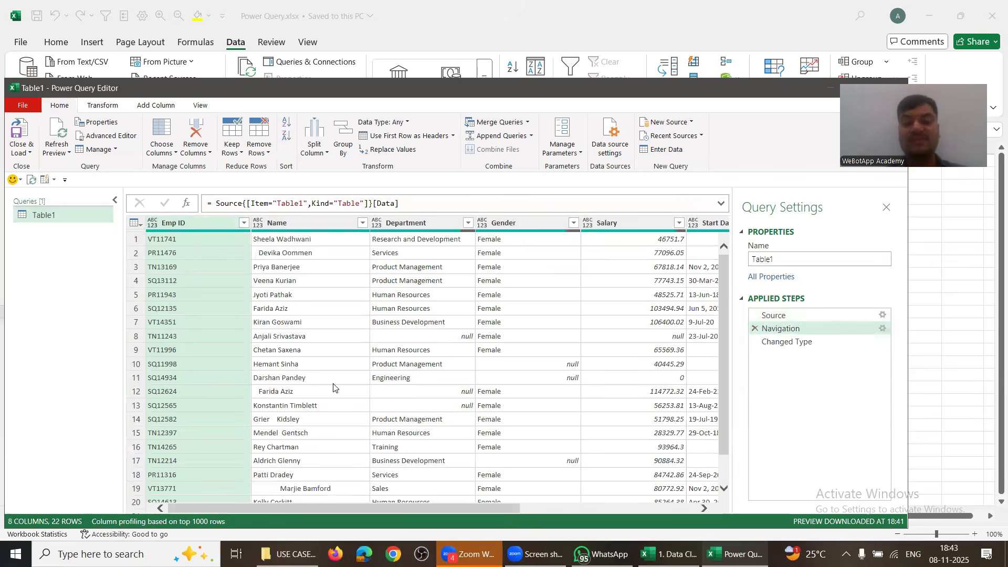
Step: Delete the Changed Type step after viewing its data, keeping only Source and Navigation
left_click(795, 342)
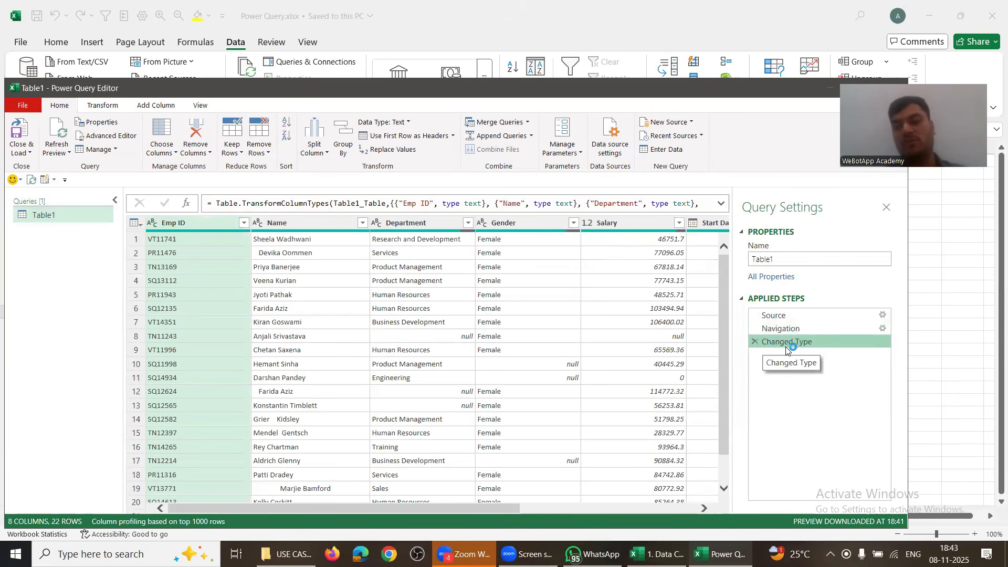
left_click(754, 341)
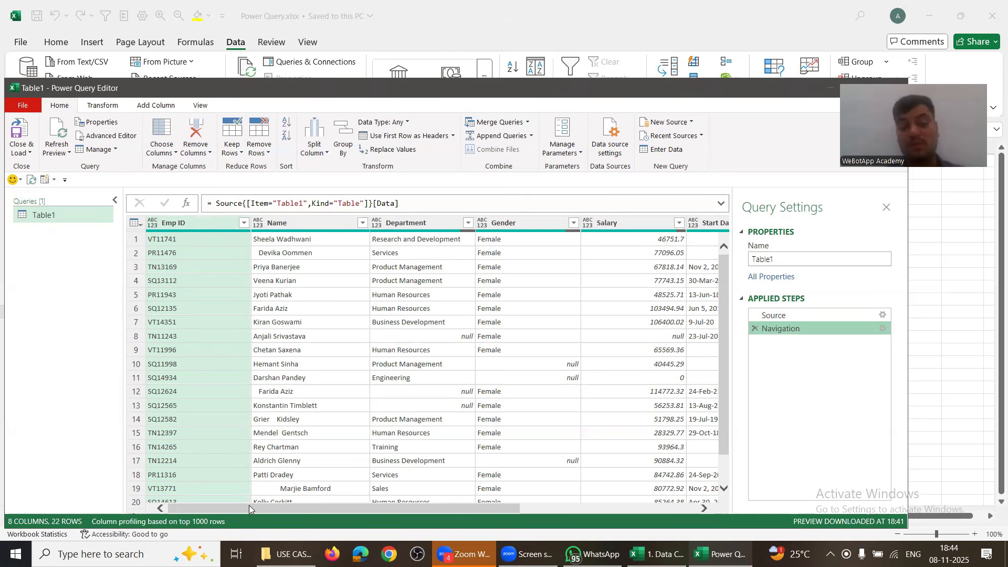
mouse_move(249, 504)
left_mouse_down()
mouse_move(425, 505)
mouse_move(249, 505)
left_mouse_up()
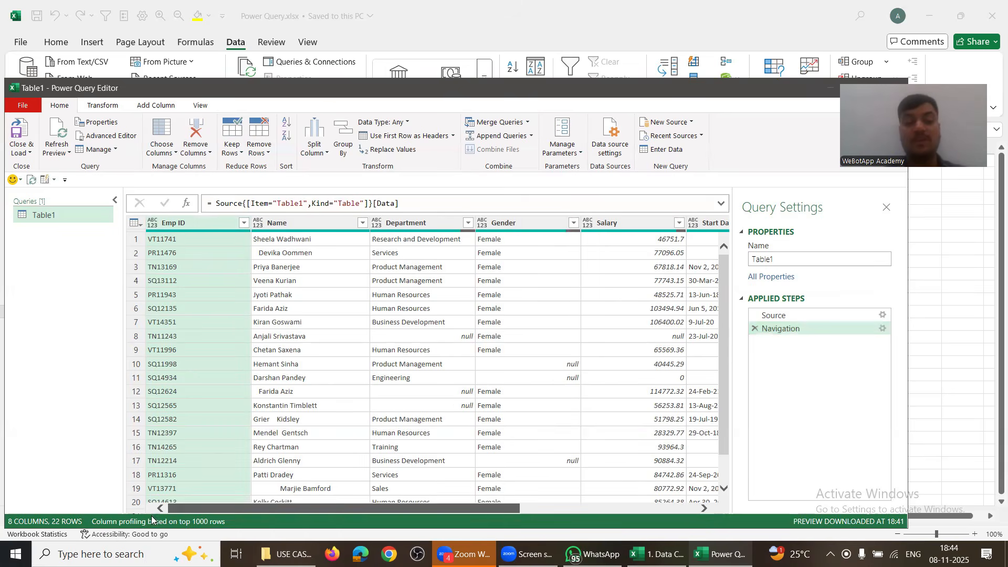
left_click(264, 256)
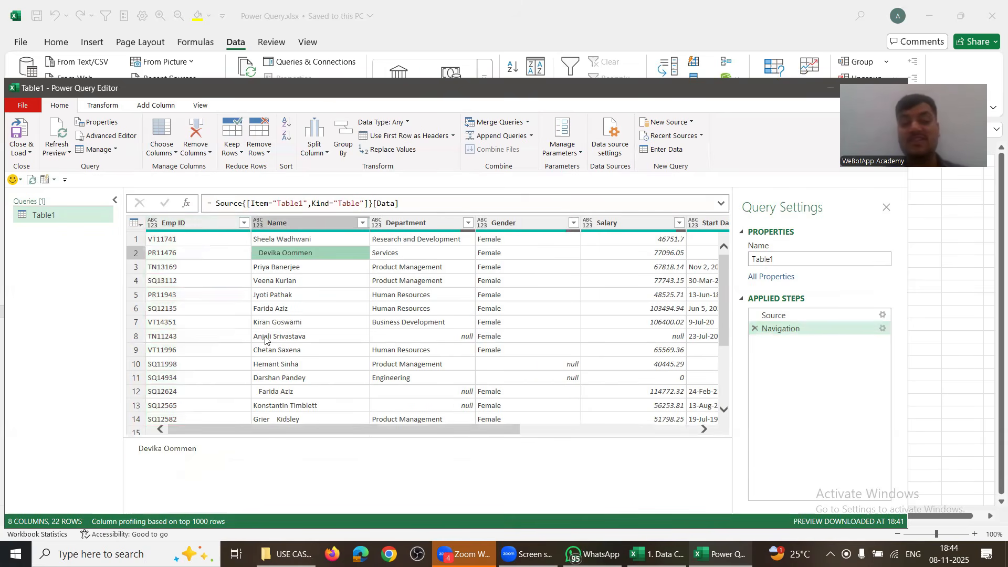
scroll(265, 374, "down", 3)
left_click(264, 373)
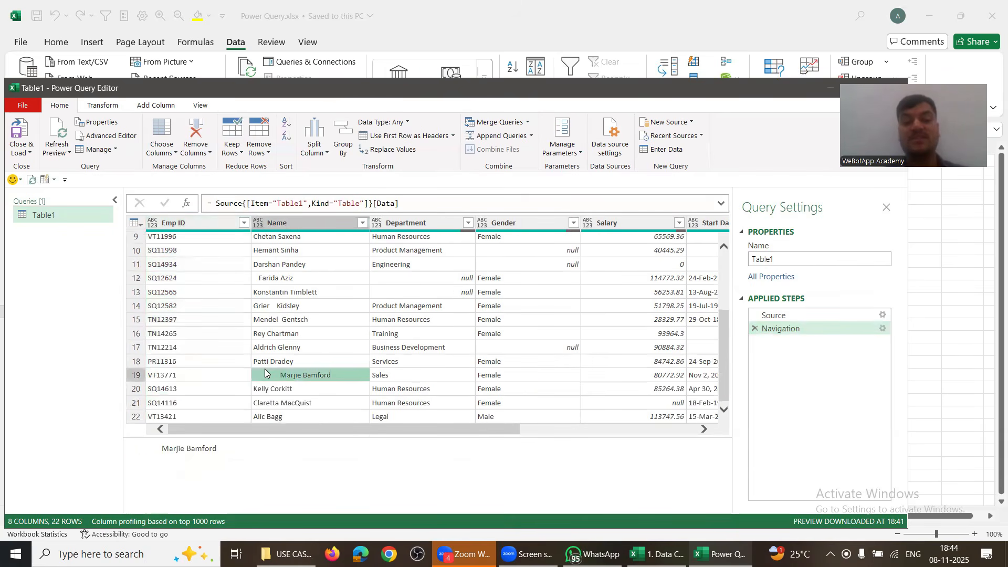
scroll(270, 366, "up", 2)
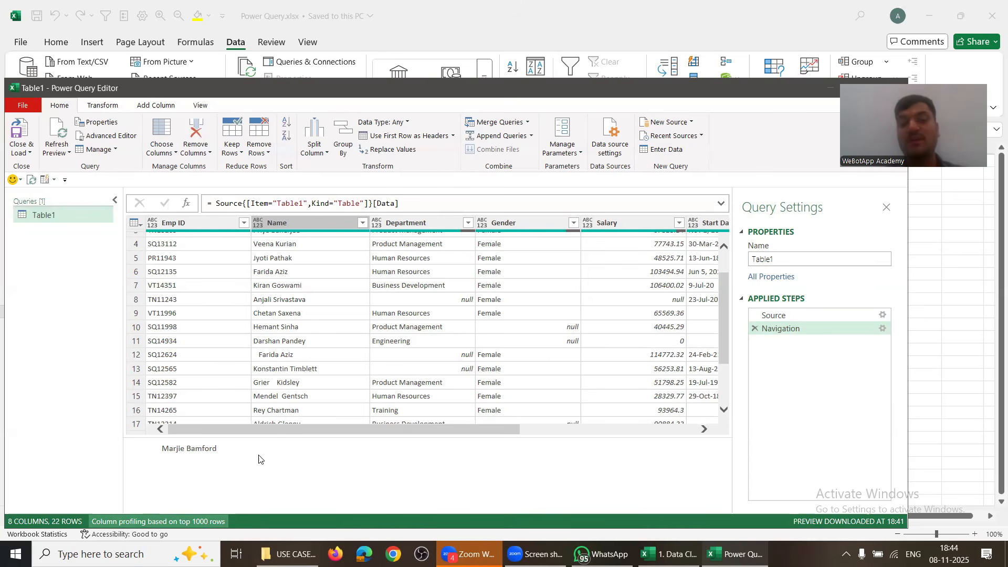
left_click(407, 299)
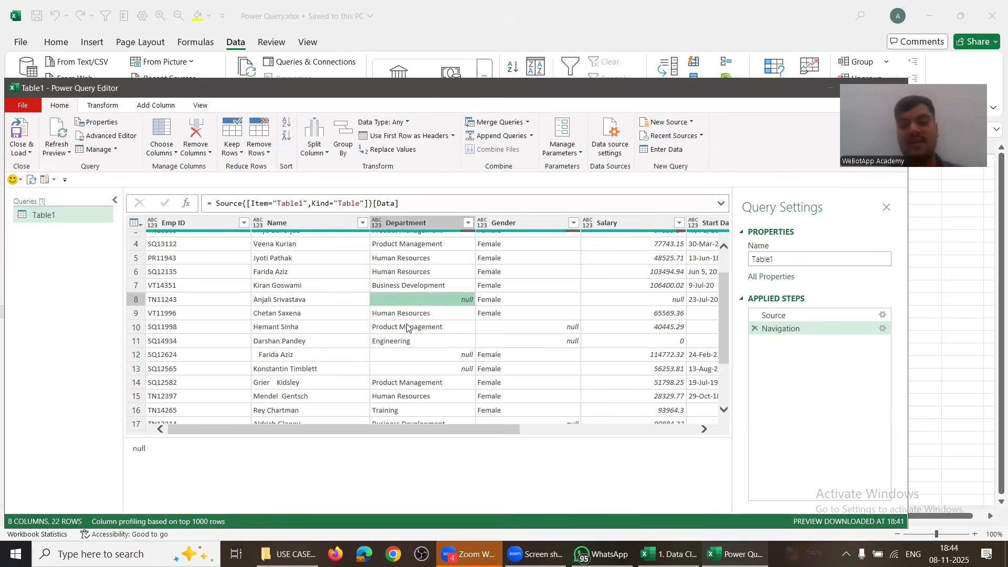
left_click(401, 247)
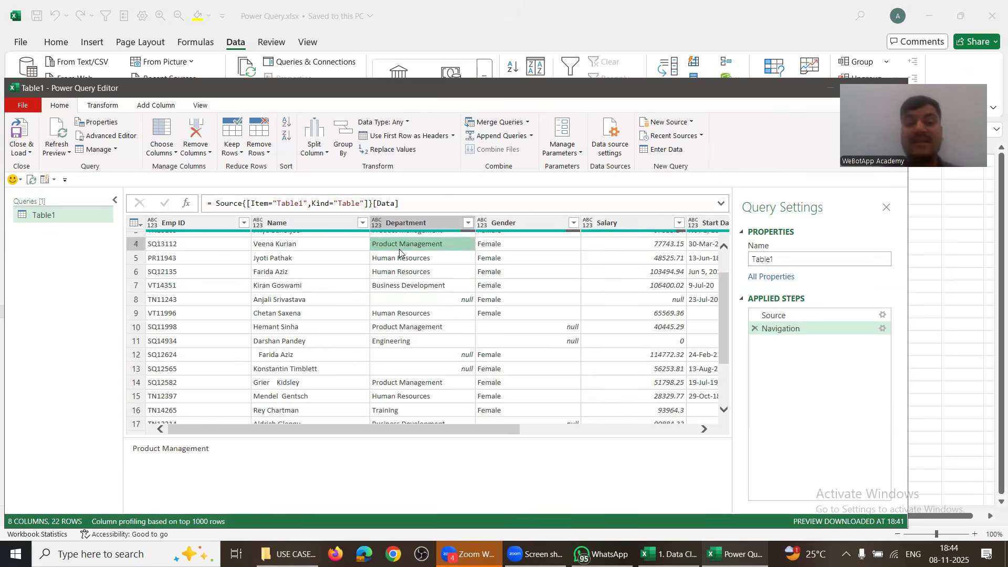
scroll(399, 252, "down", 2)
scroll(399, 252, "up", 2)
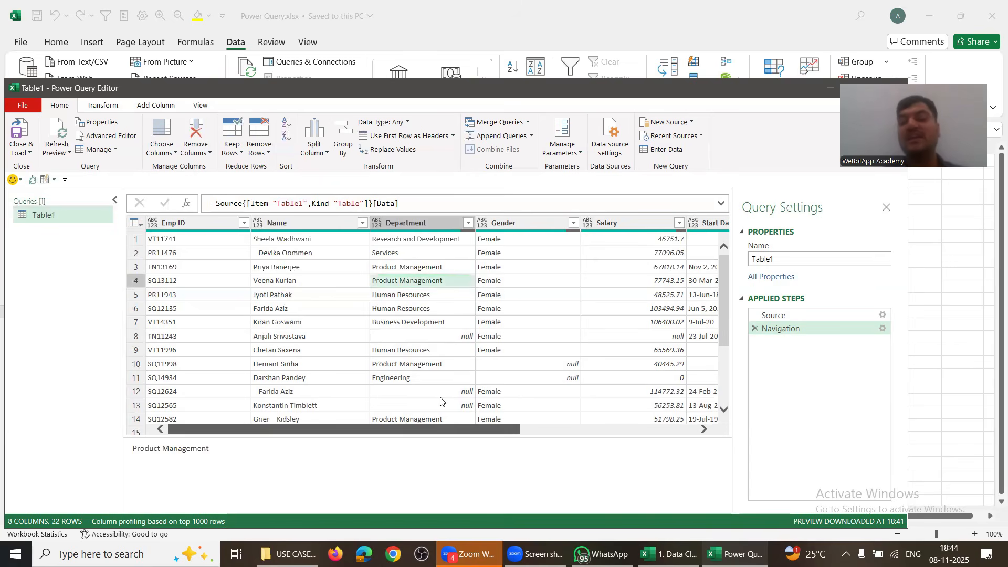
scroll(440, 402, "right", 3)
scroll(440, 401, "left", 3)
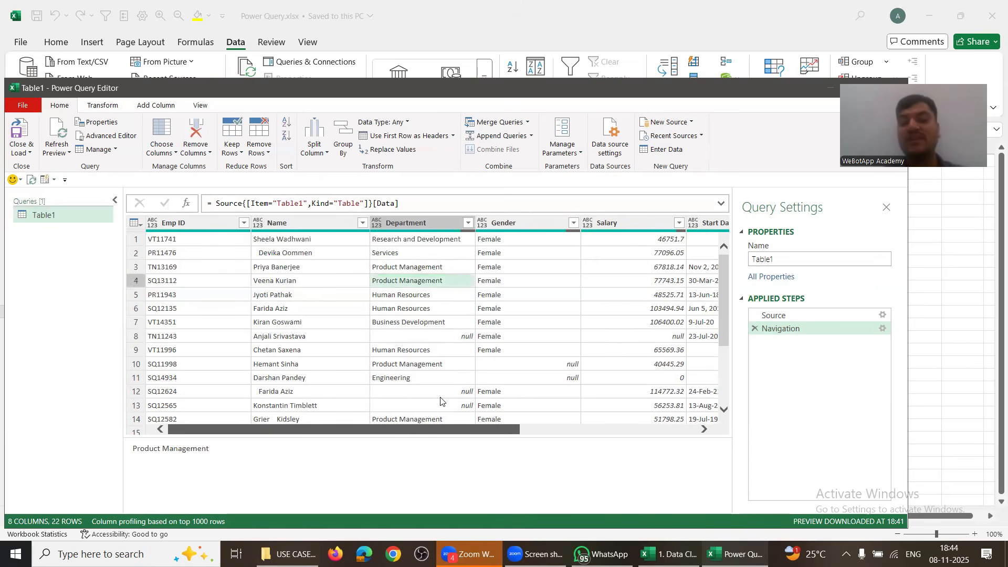
left_click(420, 310)
left_click(417, 336)
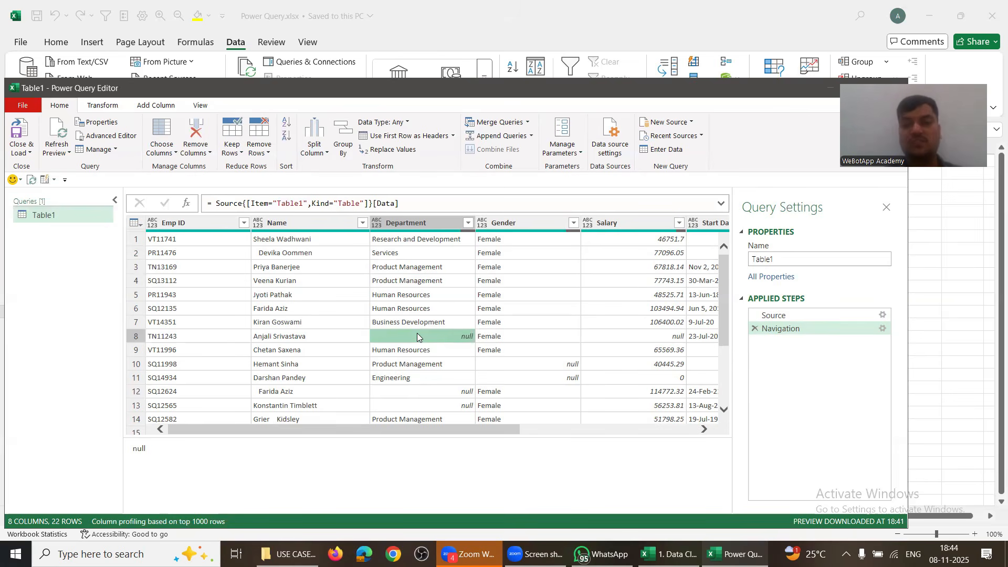
left_click(259, 256)
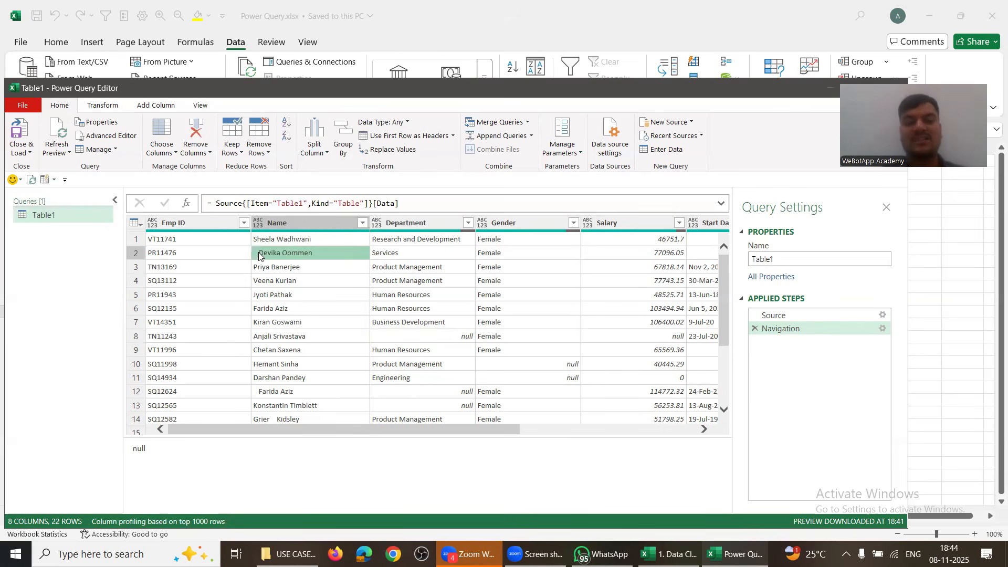
scroll(278, 337, "down", 3)
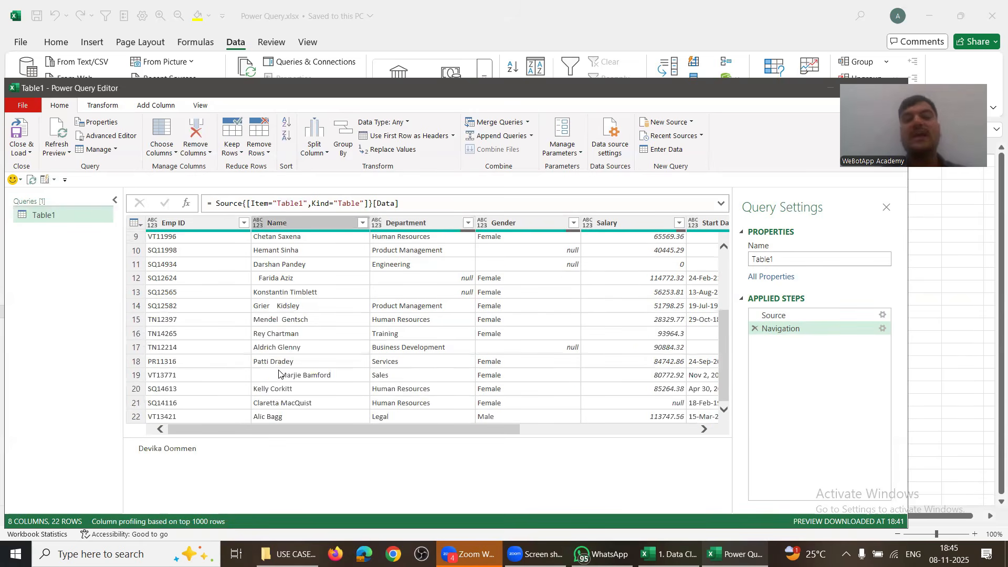
left_click(279, 374)
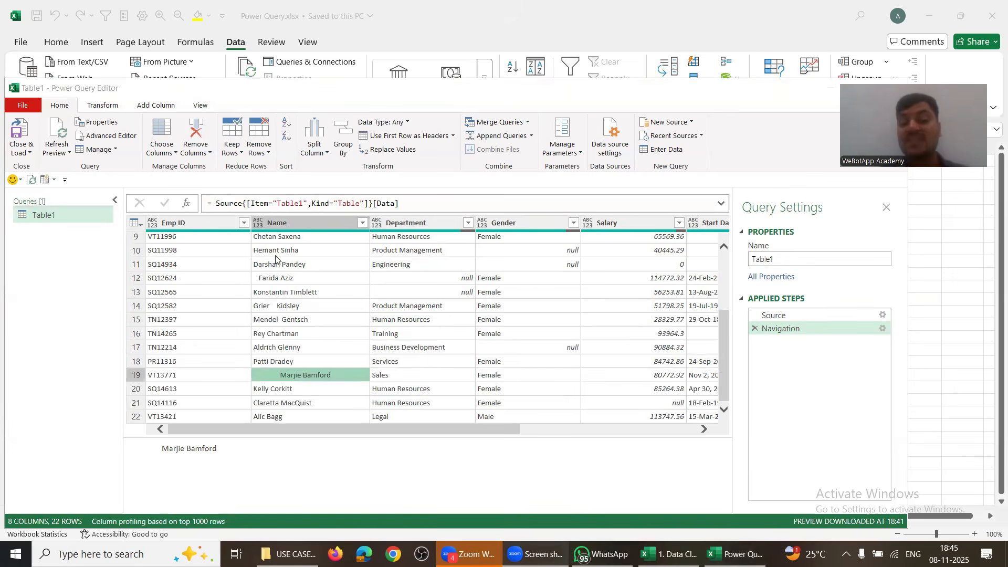
left_click(273, 278)
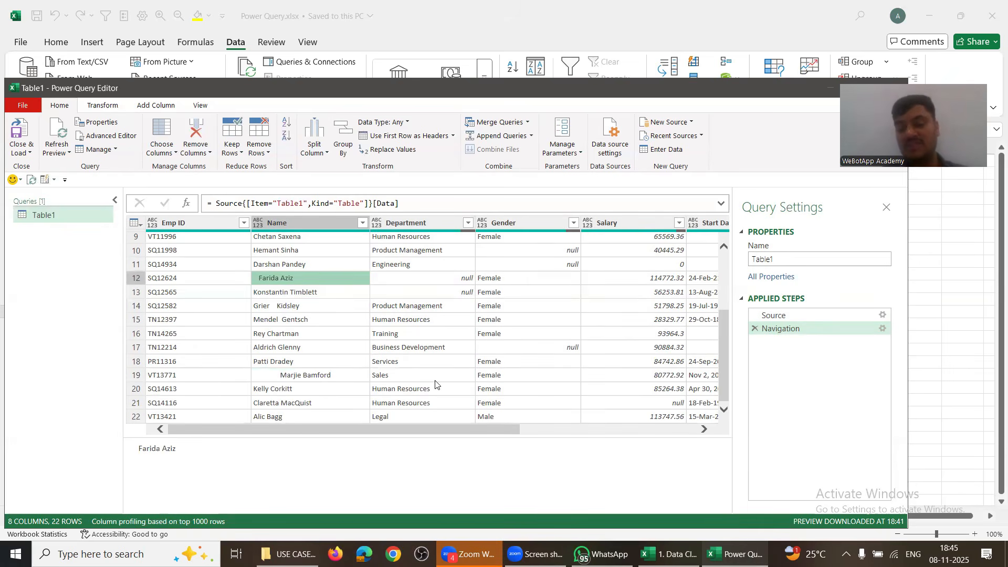
Step: Browse the Transform, Add Column and View tabs, then turn off the Formula Bar
left_click(92, 107)
left_click(140, 108)
left_click(201, 109)
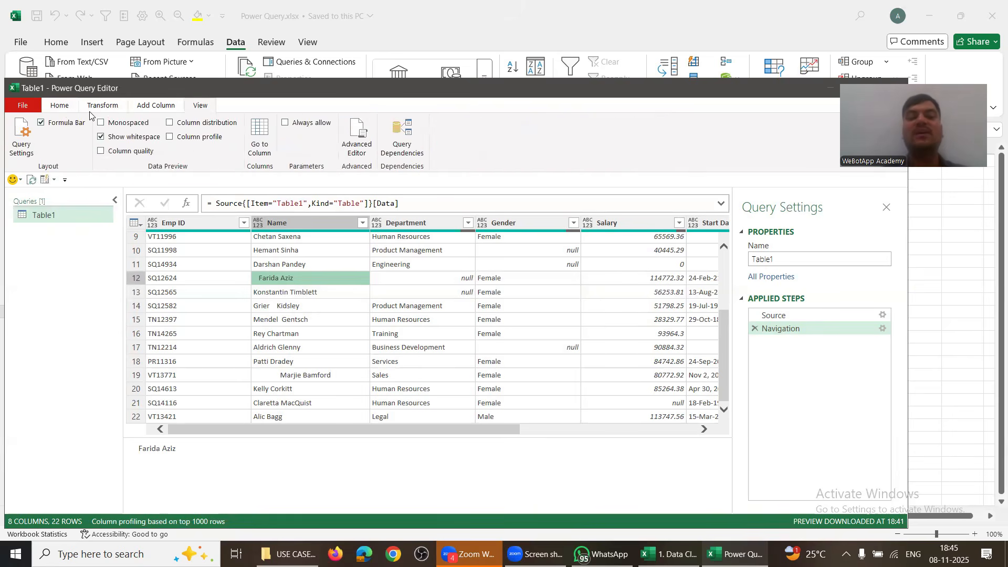
left_click(62, 107)
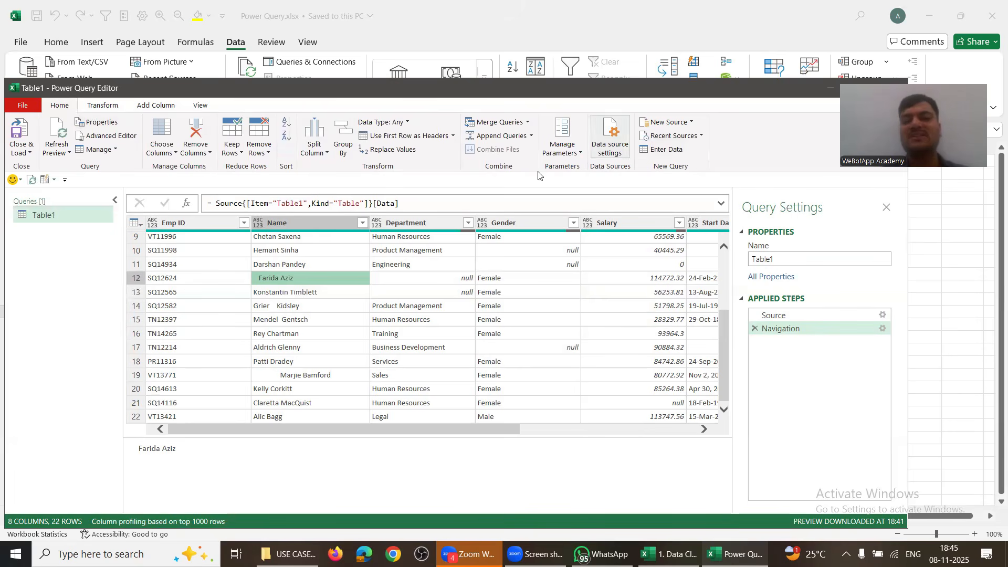
left_click(103, 105)
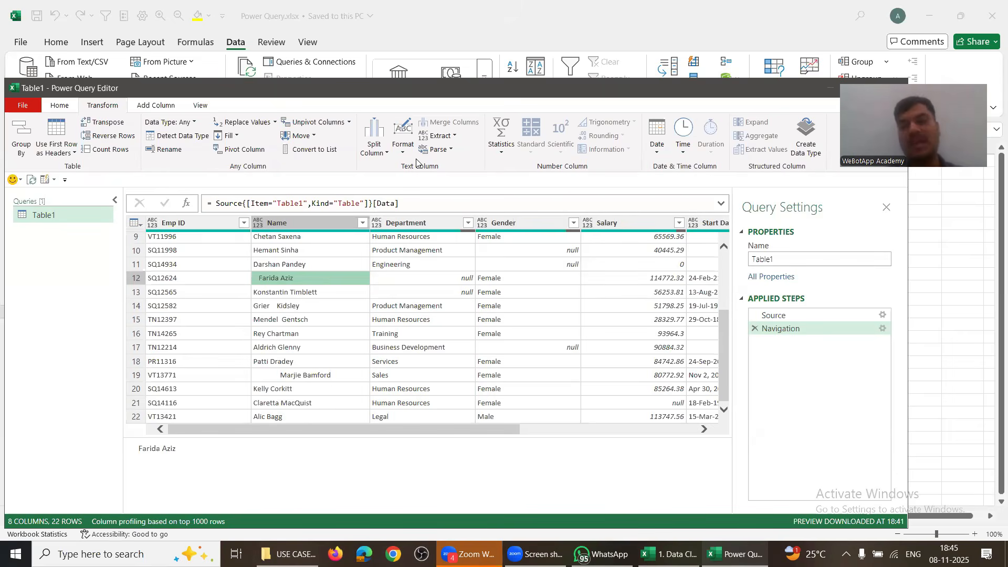
left_click(168, 106)
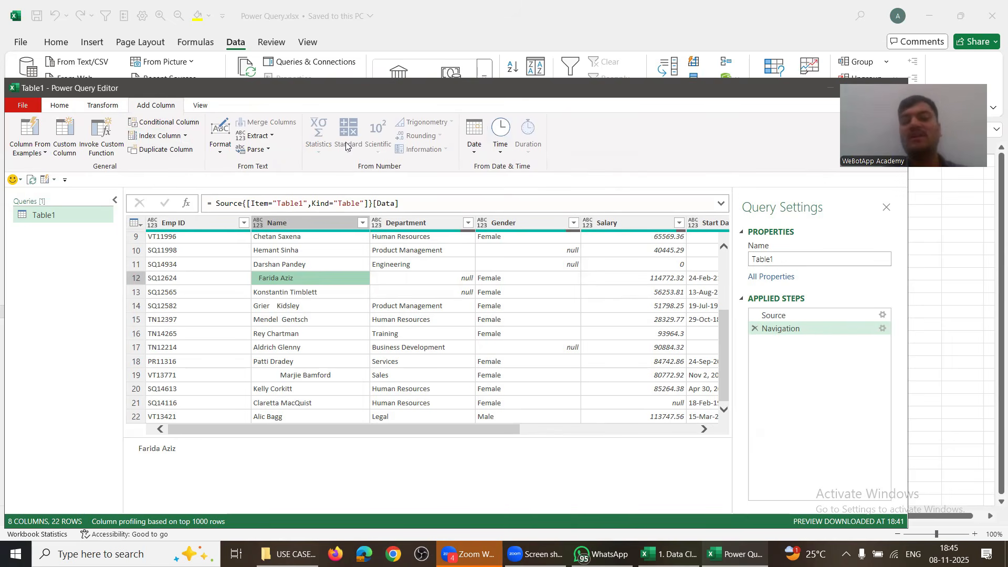
left_click(200, 107)
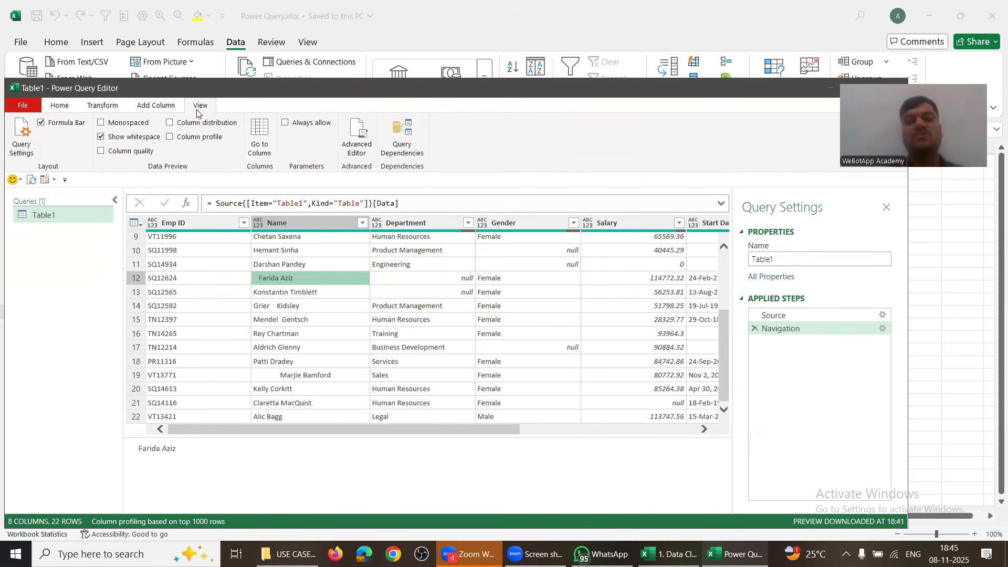
left_click(42, 125)
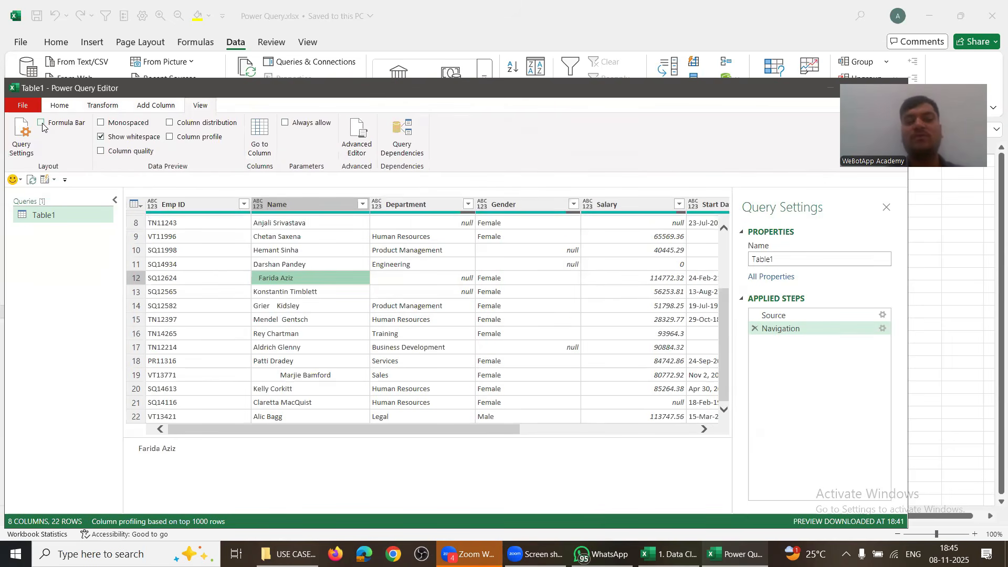
Step: Turn the formula bar back on, toggle Show whitespace, and preview column distribution and quality
left_click(42, 123)
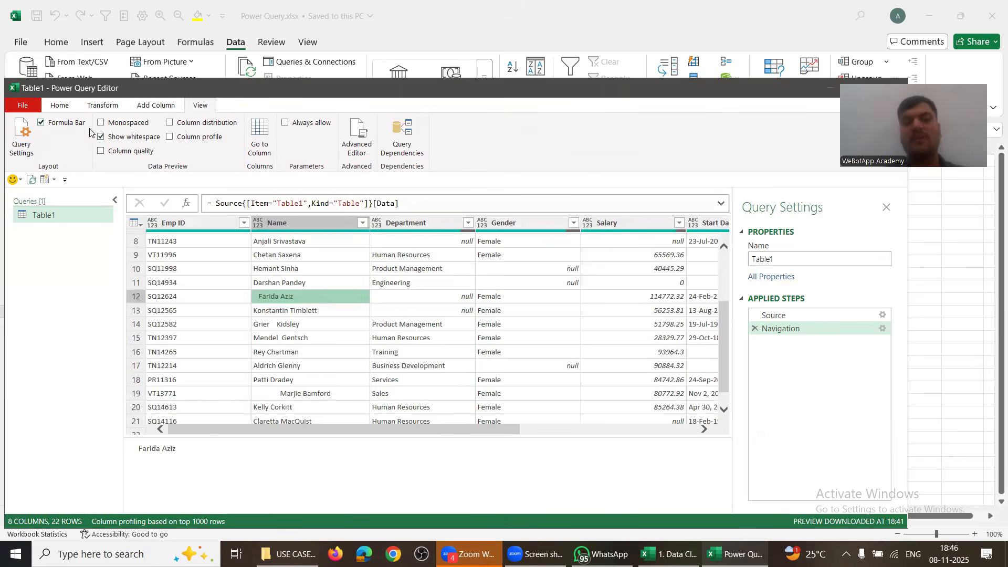
left_click(101, 137)
left_click(101, 138)
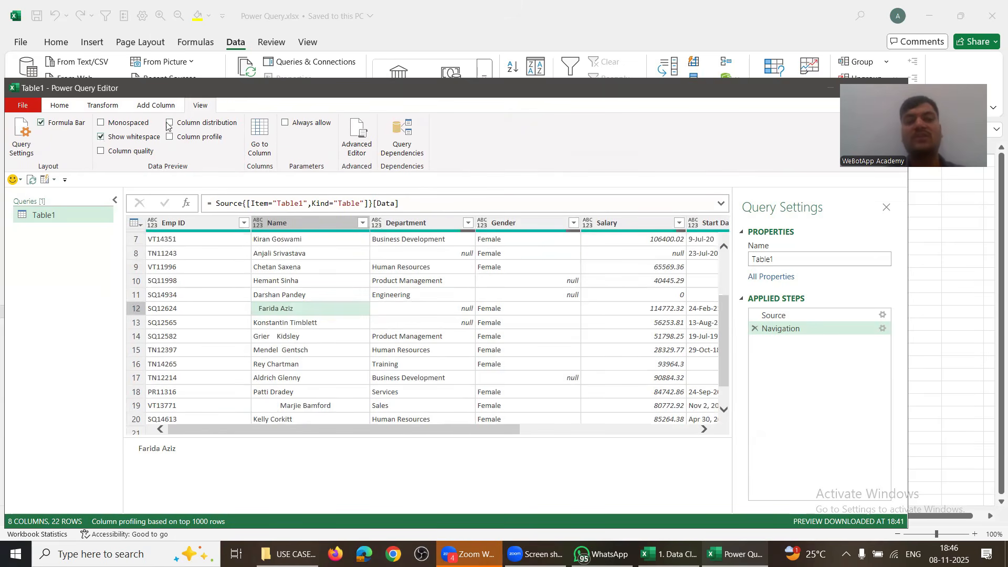
left_click(169, 123)
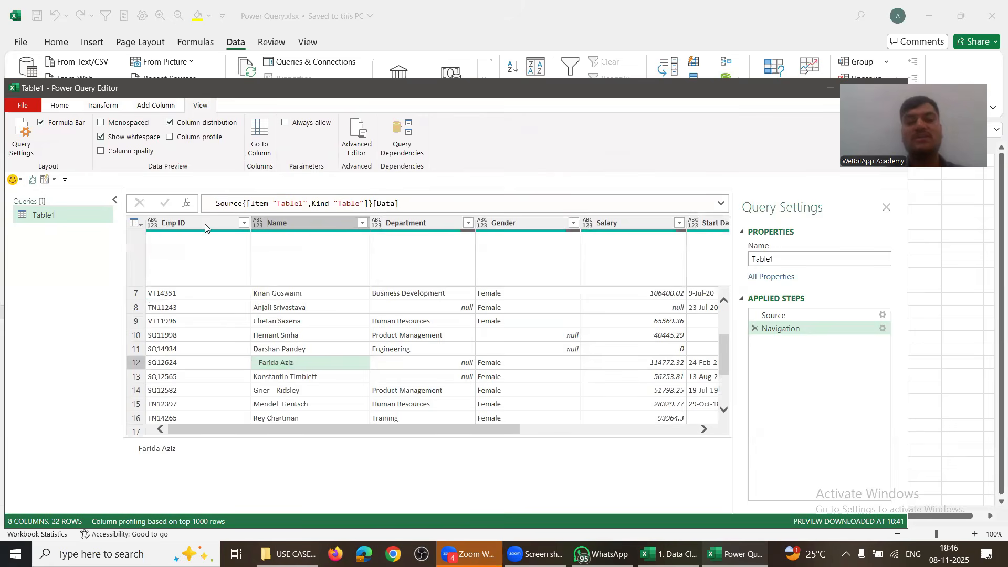
left_click(100, 151)
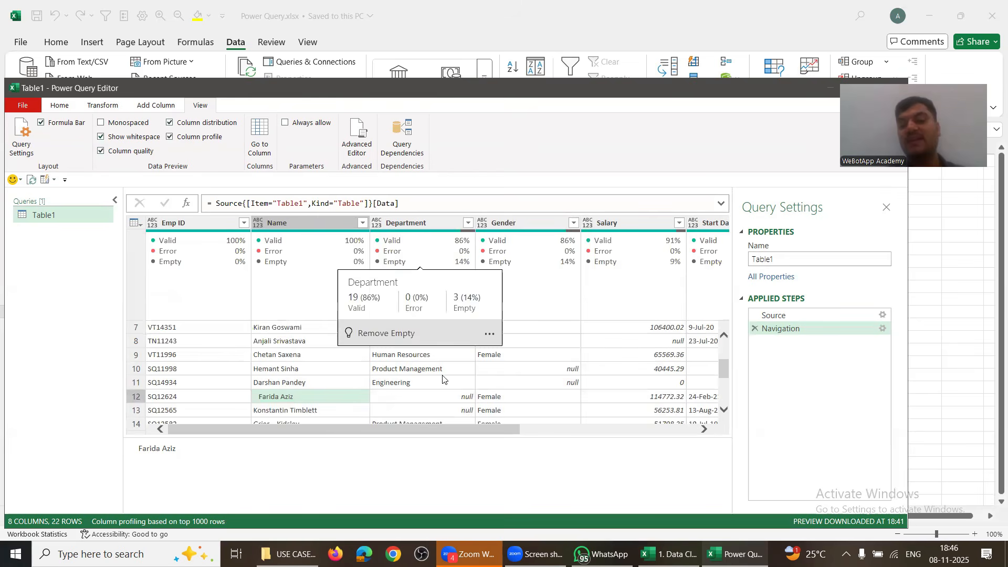
scroll(440, 391, "down", 1)
scroll(440, 393, "down", 3)
scroll(440, 393, "up", 7)
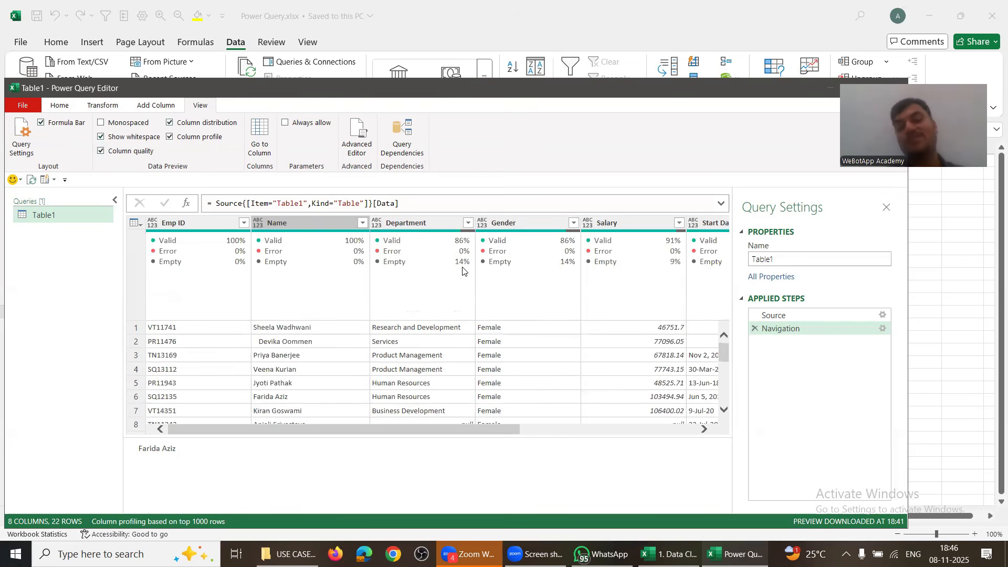
Step: Switch off the column quality, profile and distribution previews
left_click(102, 152)
left_click(169, 138)
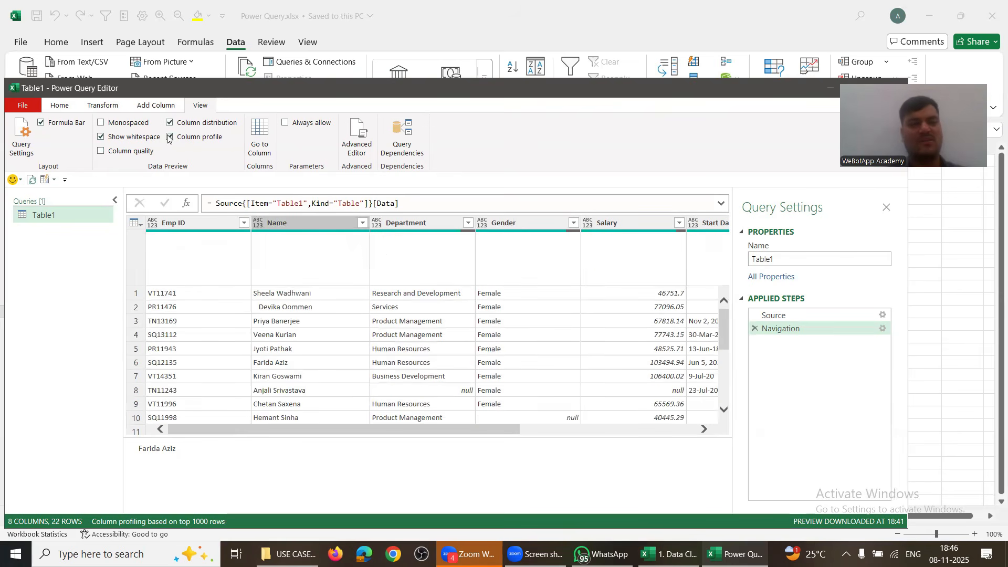
left_click(169, 124)
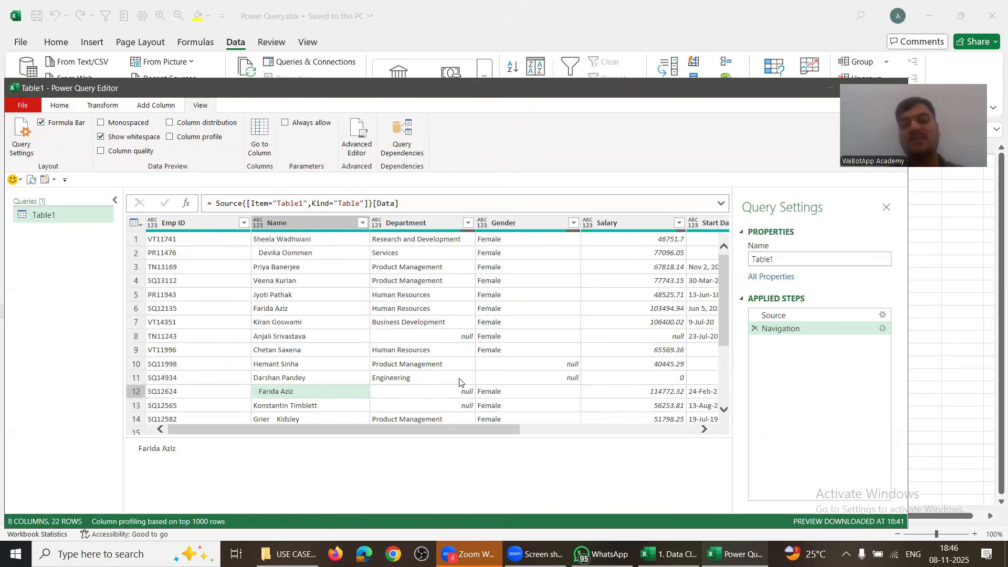
Step: Replace Table1 with 'Cleaned Data' in the Query Settings Name box
left_click_drag(434, 432, 659, 434)
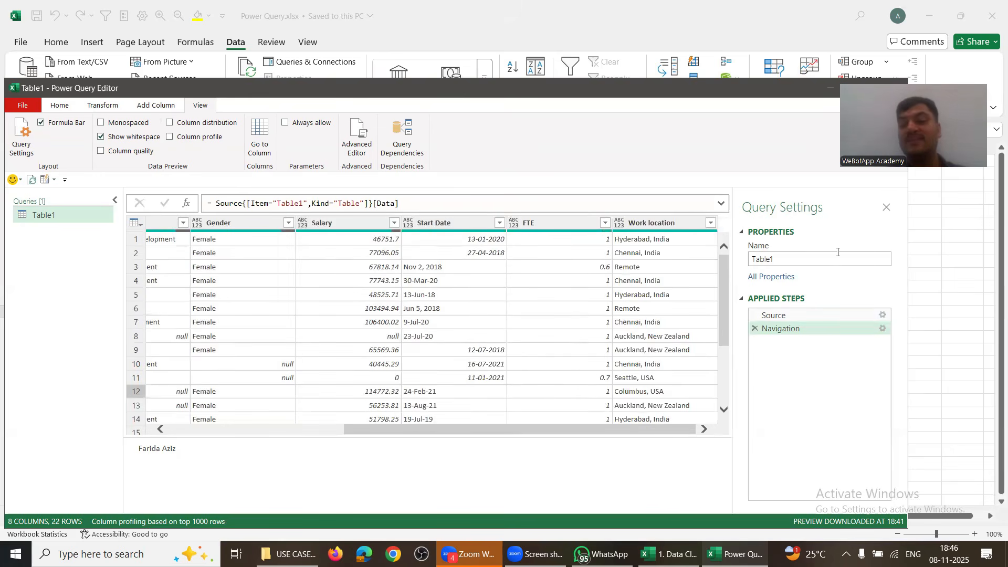
left_click(781, 259)
double_click(780, 259)
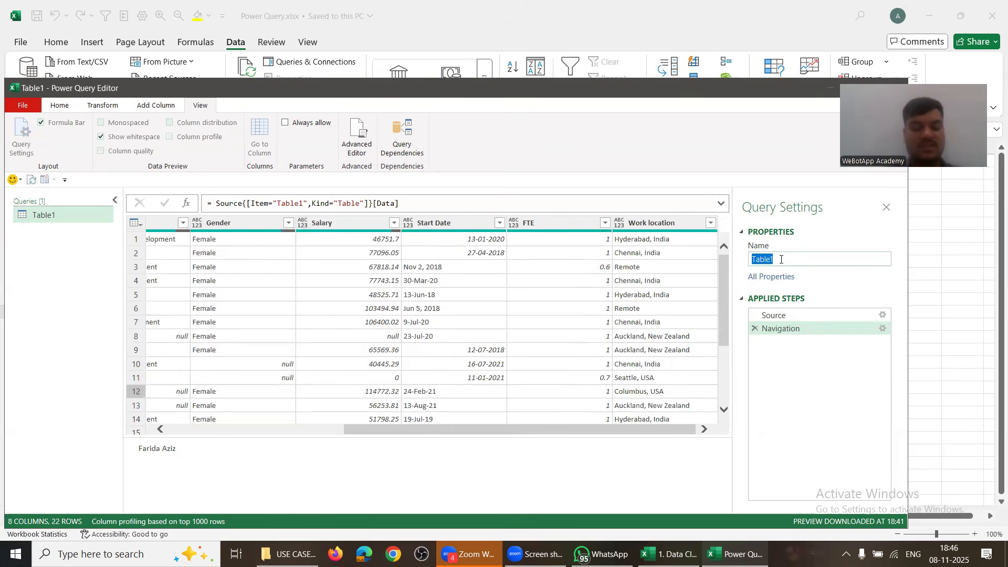
type("Cleaned Data")
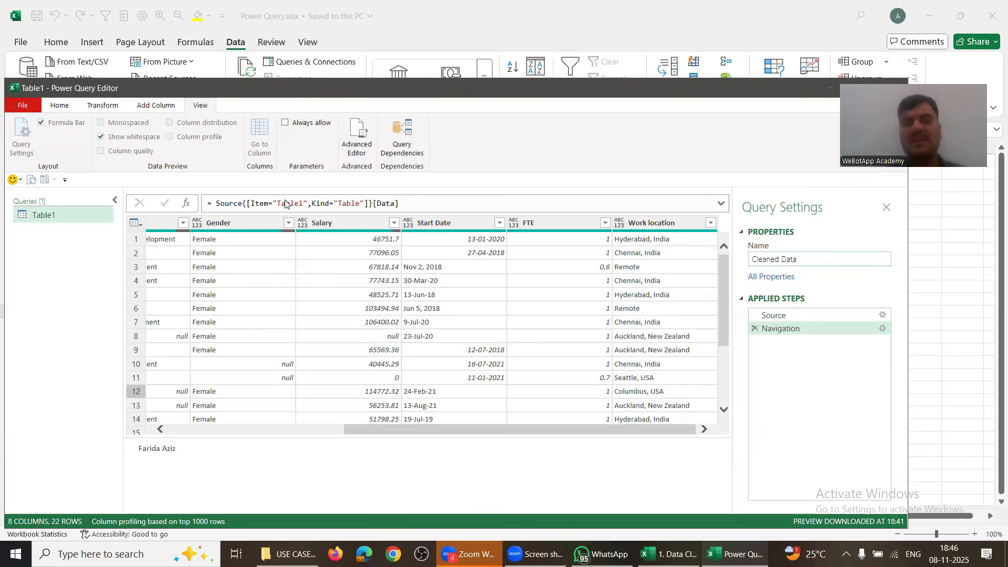
Step: Confirm the Cleaned Data name and bring the Emp ID and Name columns back into view
left_click(64, 105)
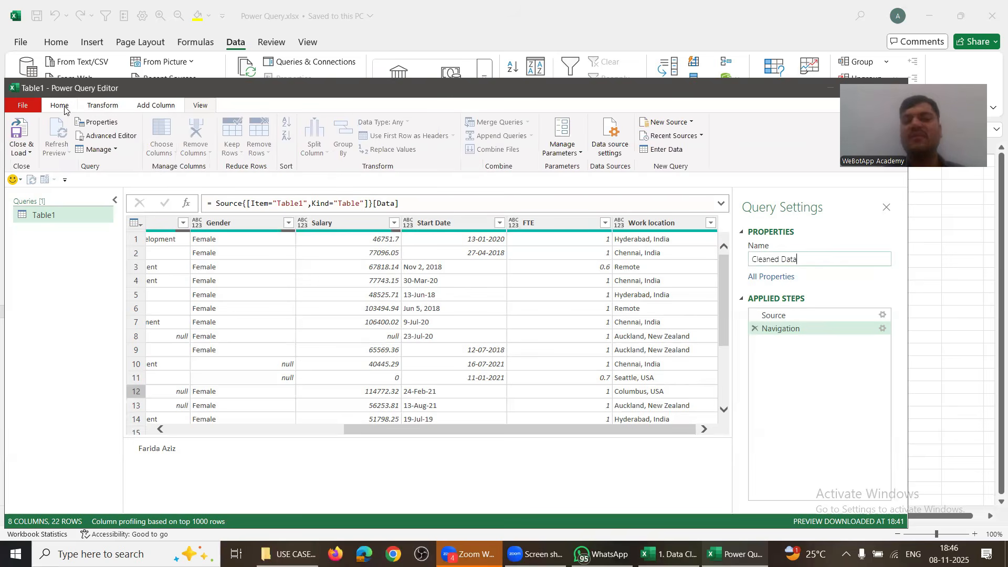
left_click(103, 105)
left_click(152, 105)
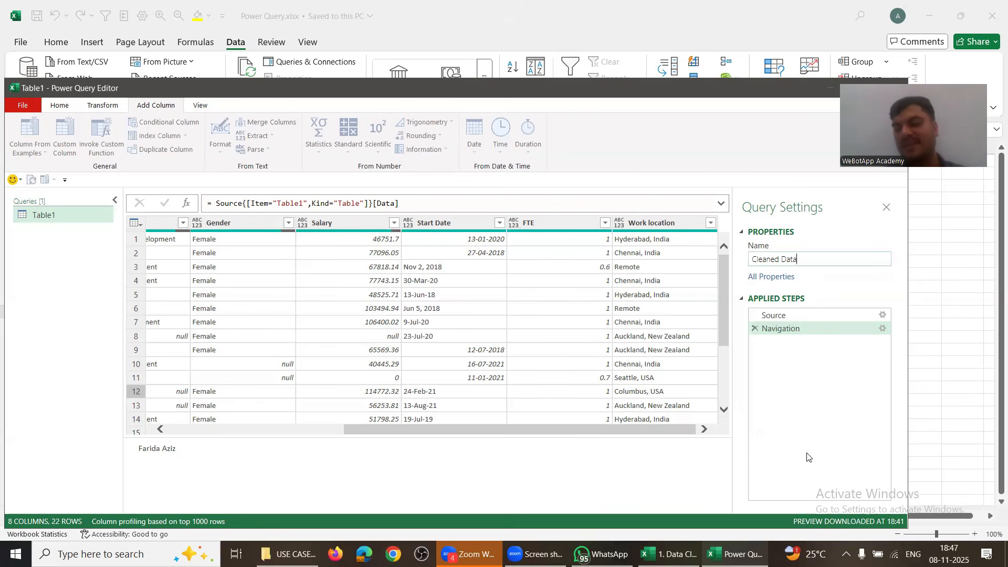
left_click(251, 435)
left_click(218, 507)
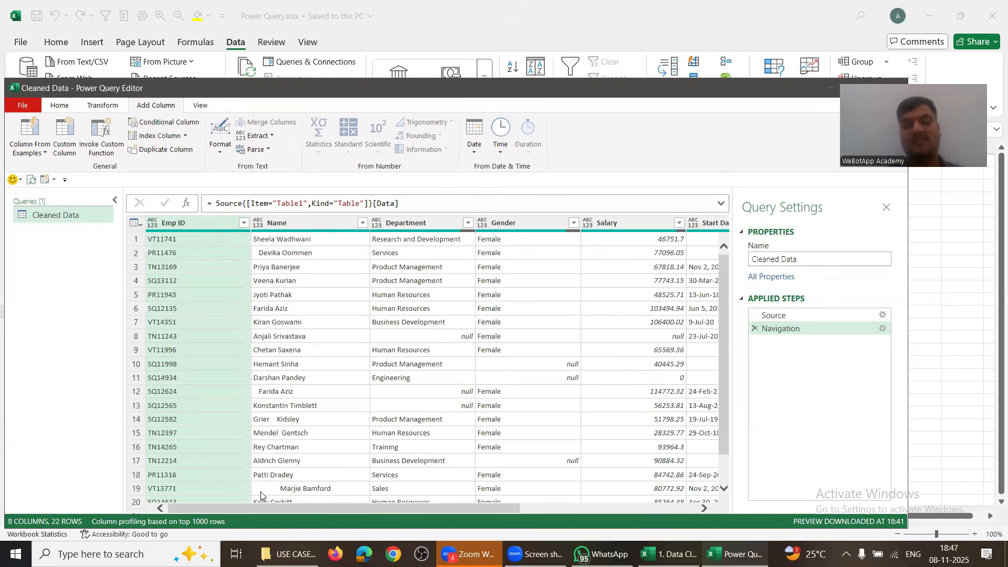
Step: Apply Transform > Trim to the Name column
right_click(286, 228)
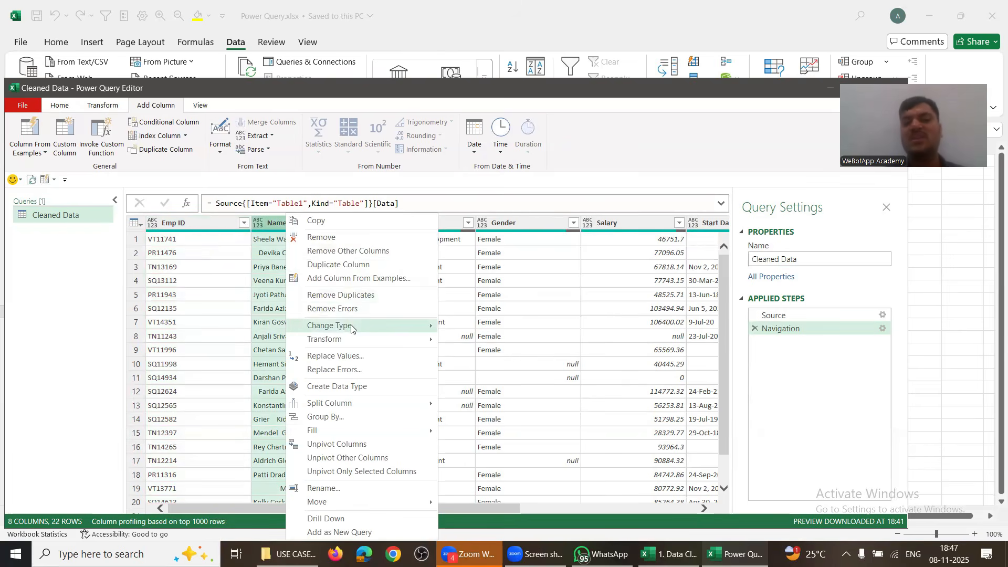
mouse_move(354, 328)
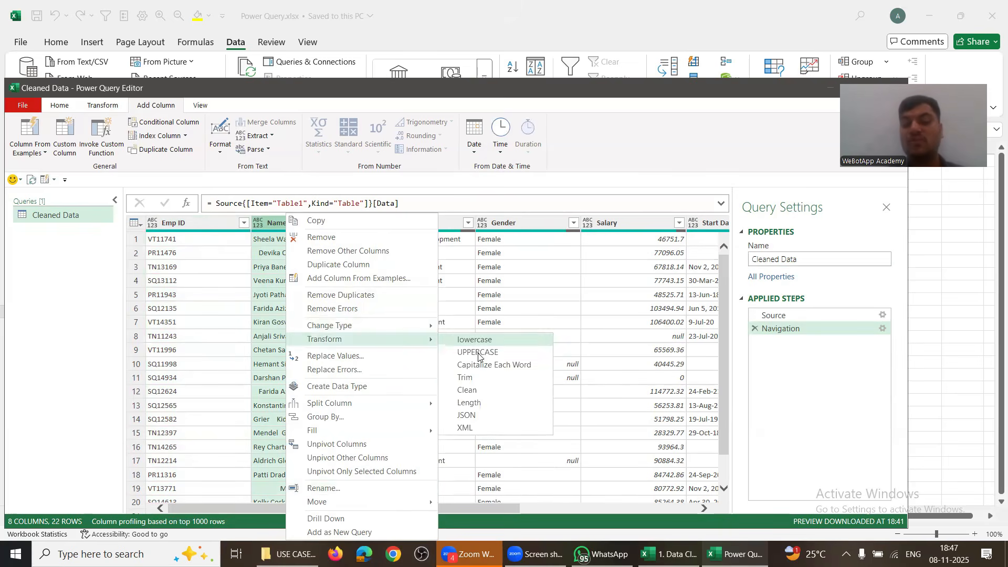
left_click(471, 376)
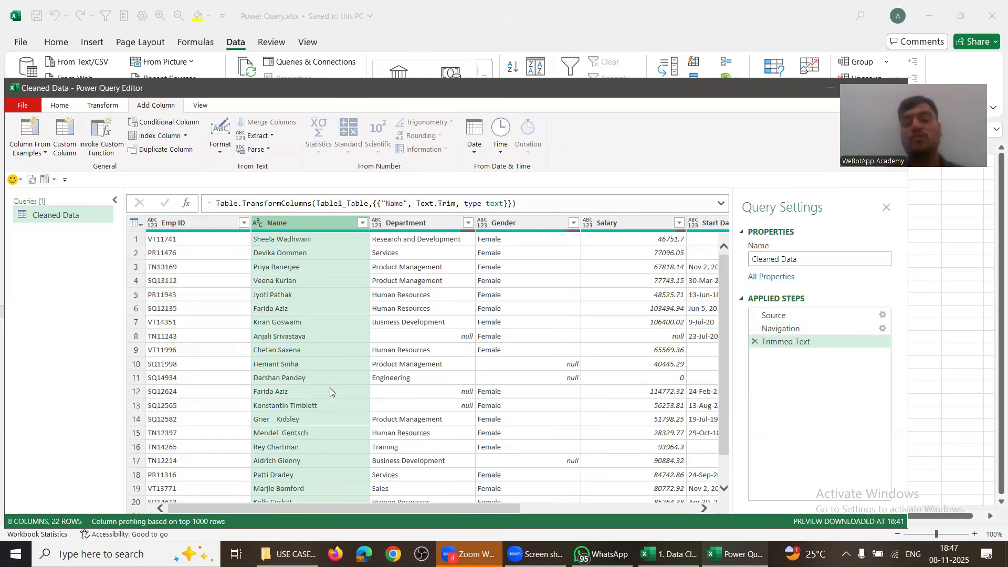
scroll(313, 430, "down", 2)
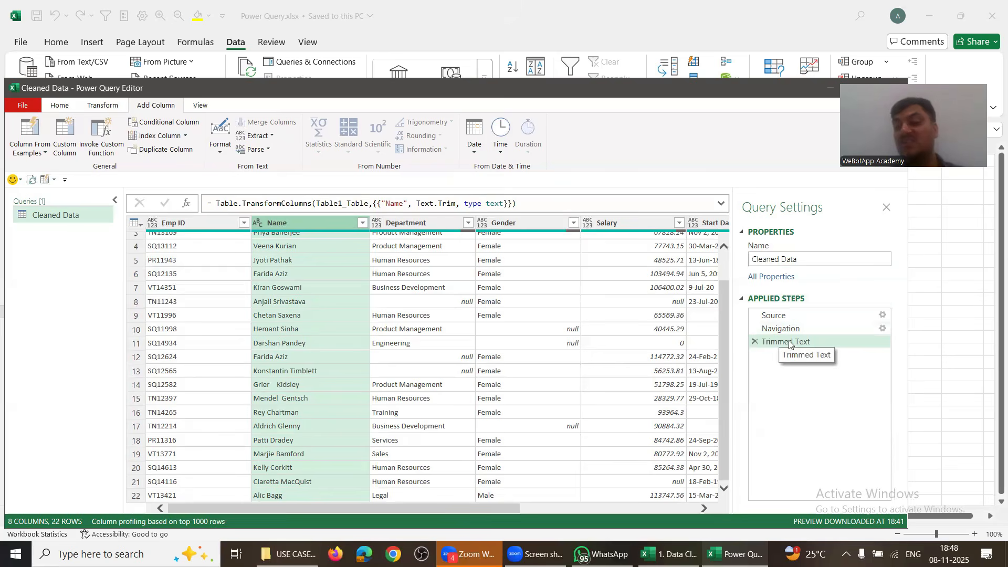
Step: Delete that Trimmed Text step and reapply Trim to the Name column
left_click(754, 341)
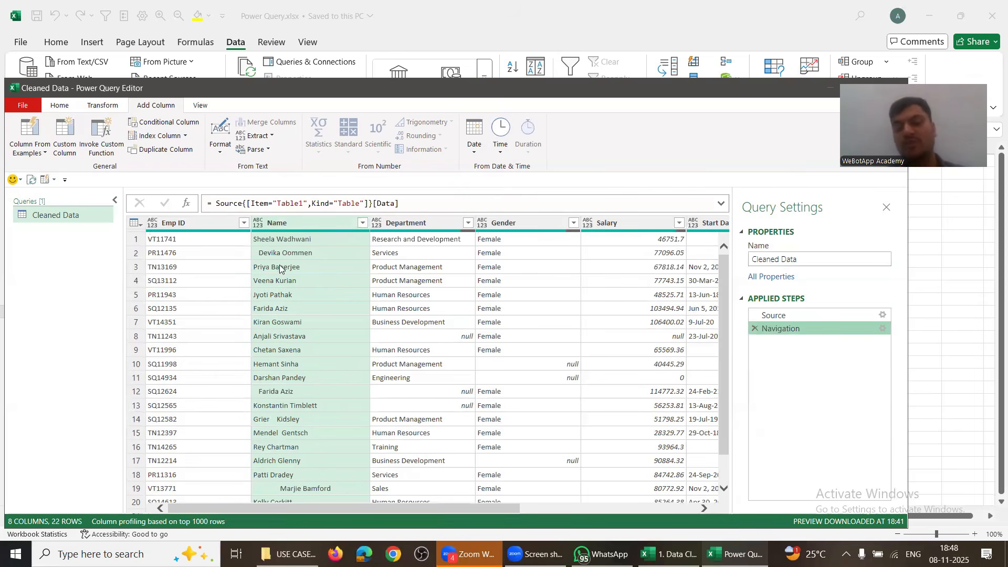
right_click(281, 225)
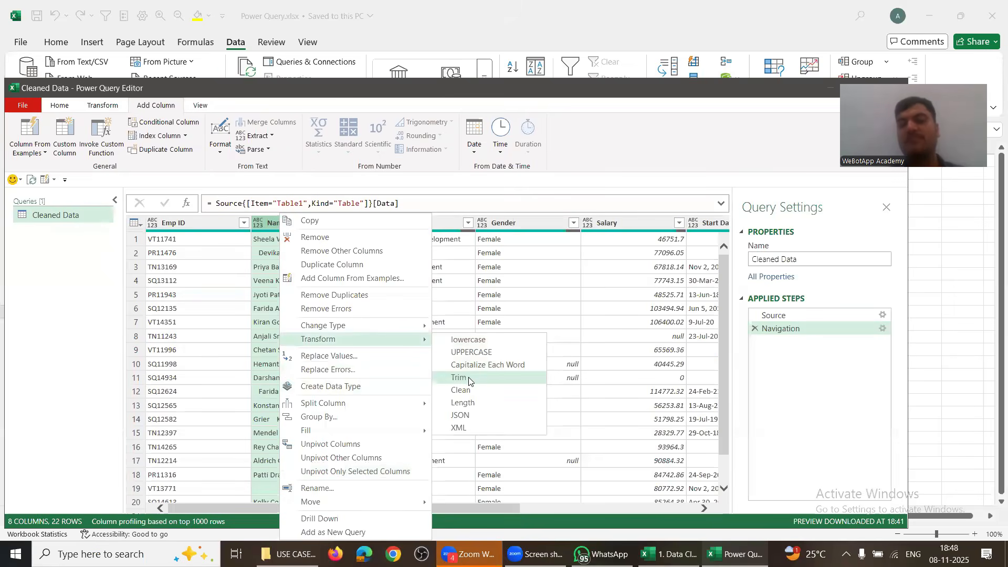
left_click(458, 377)
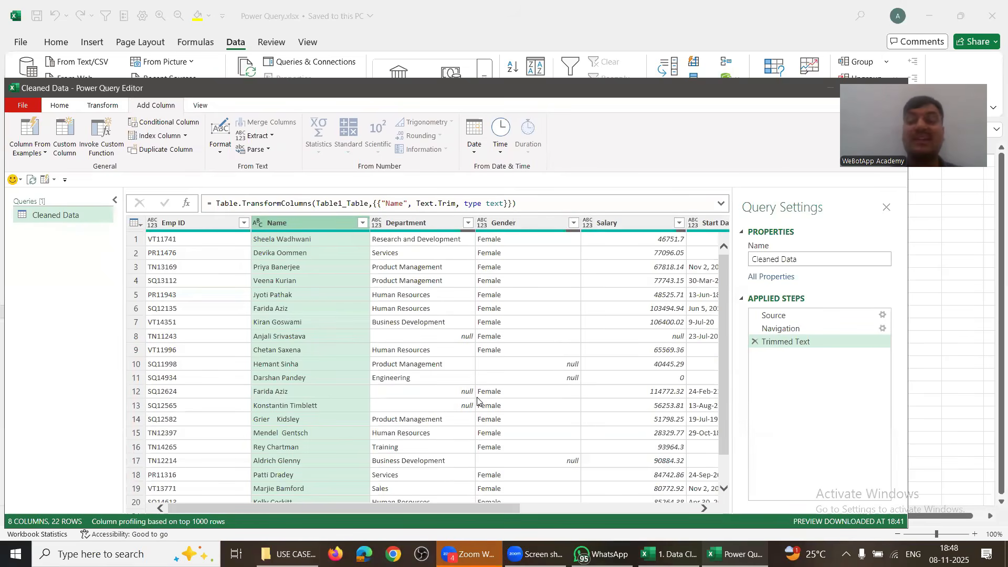
scroll(310, 383, "down", 1)
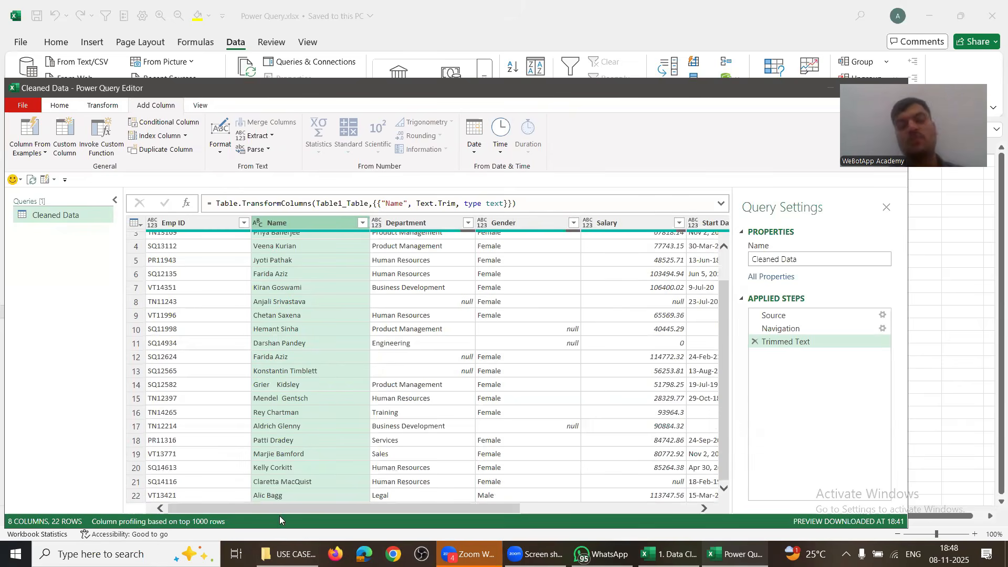
scroll(279, 344, "up", 1)
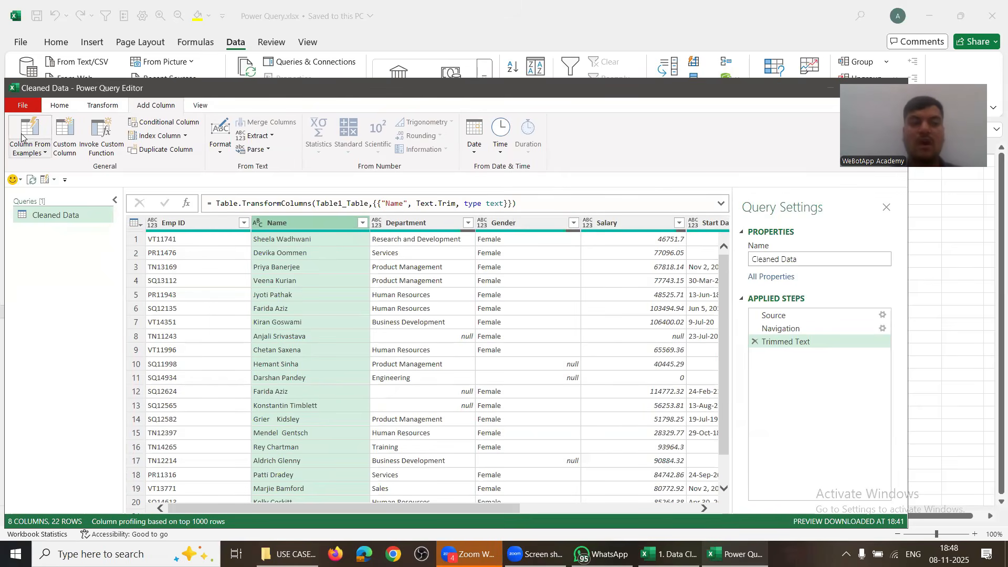
Step: Close & Load Cleaned Data into the workbook, select the loaded names B2:B23, and switch to the original file
left_click(56, 107)
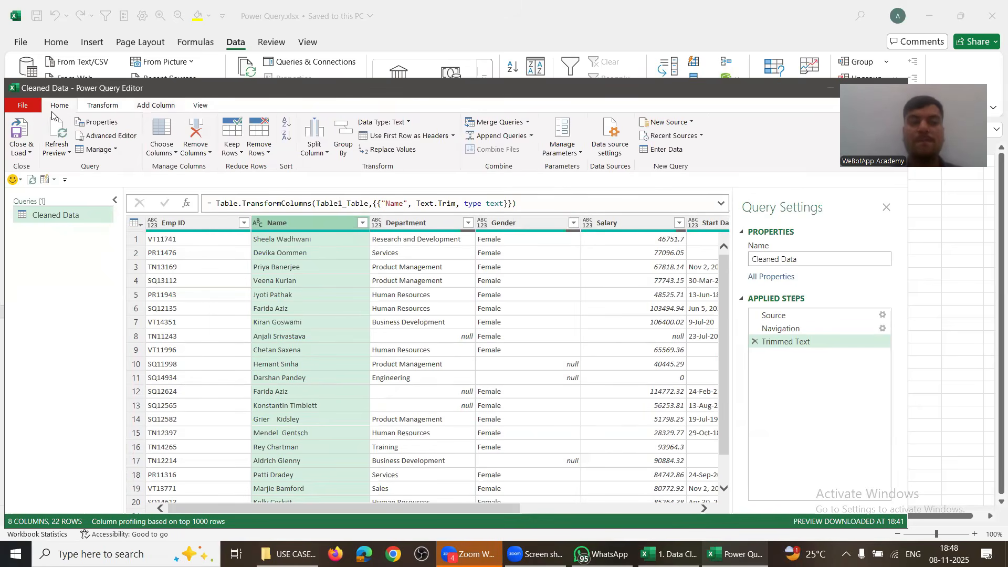
left_click(21, 134)
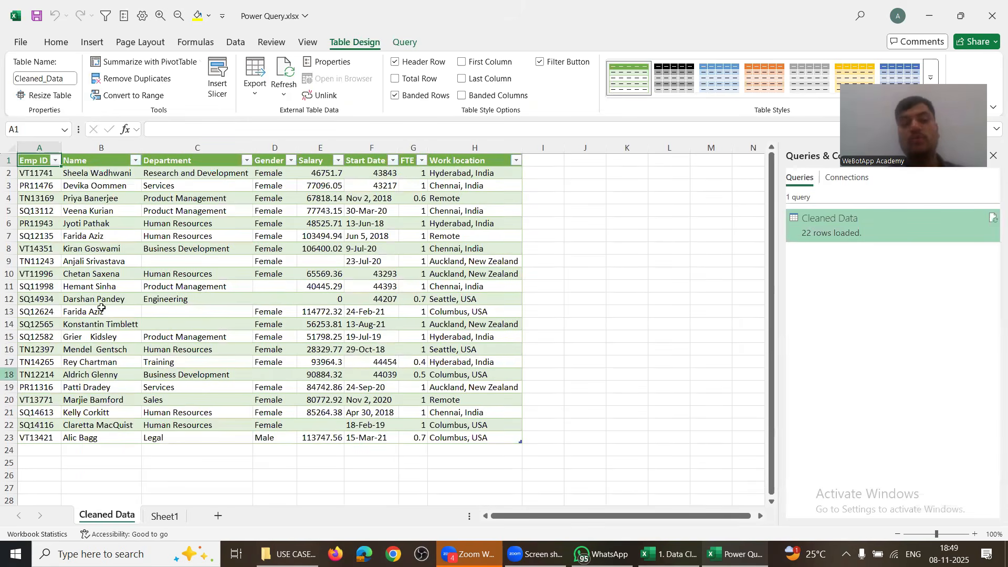
left_click_drag(82, 173, 92, 440)
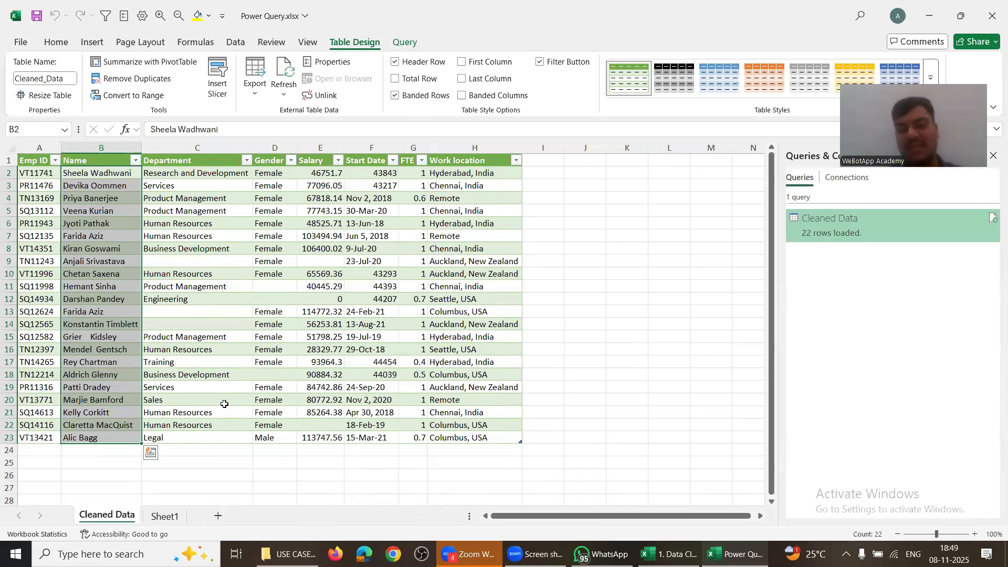
key("alt+Tab")
key("alt+Tab")
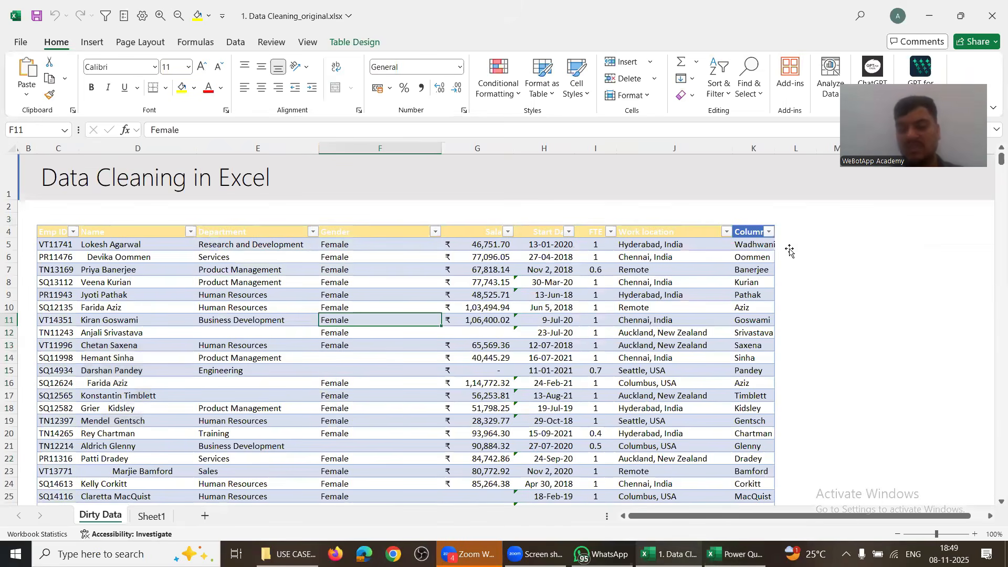
Step: Enter =TRIM(D5) in L5 and check the trimmed names down column L
left_click(790, 248)
type("=tri")
key("Tab")
key("Left")
key("Left")
key("Left")
key("Left")
key("Left")
key("Left")
key("Left")
key("Left")
key("Left")
key("Left")
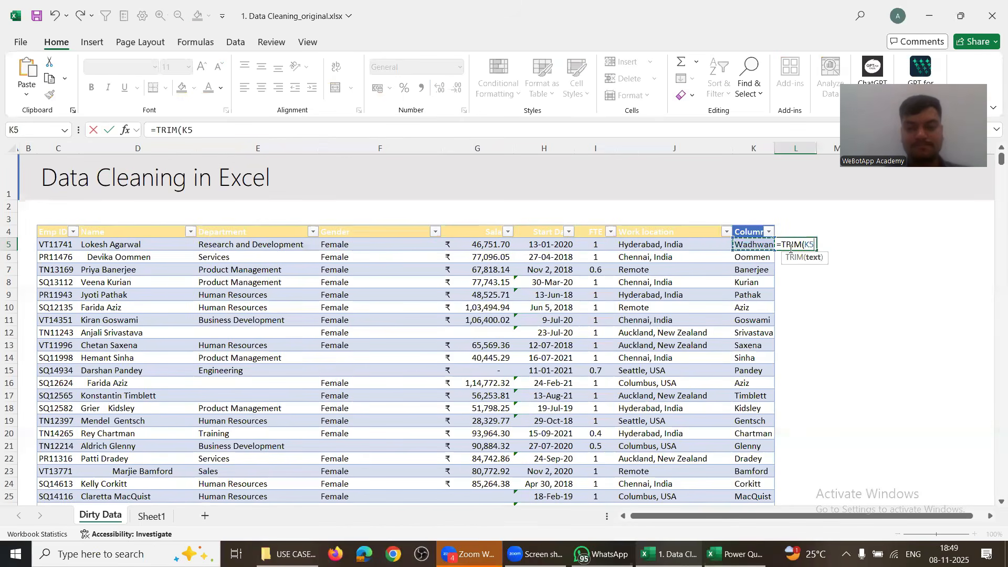
key("Right")
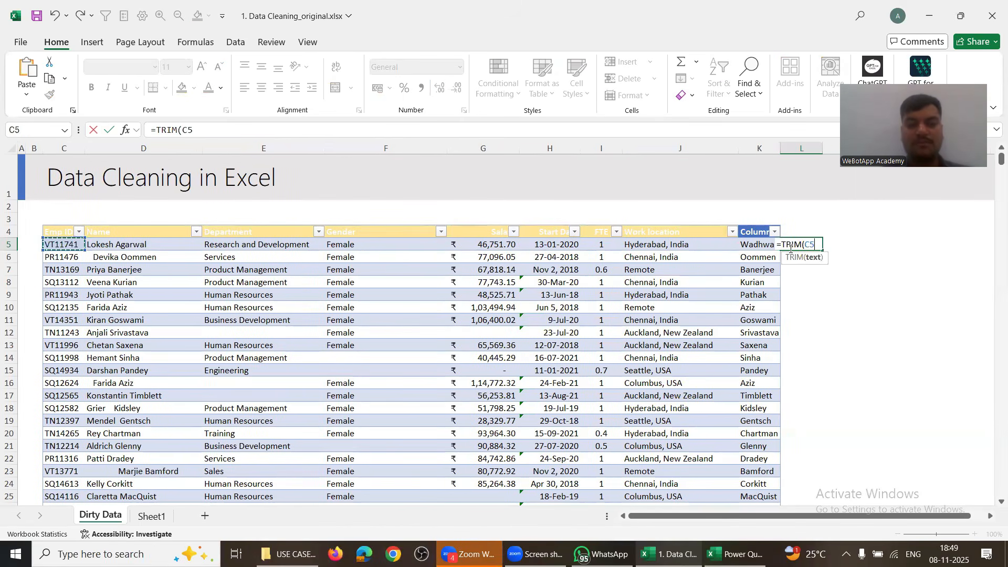
key("Right")
key("Return")
key("Down")
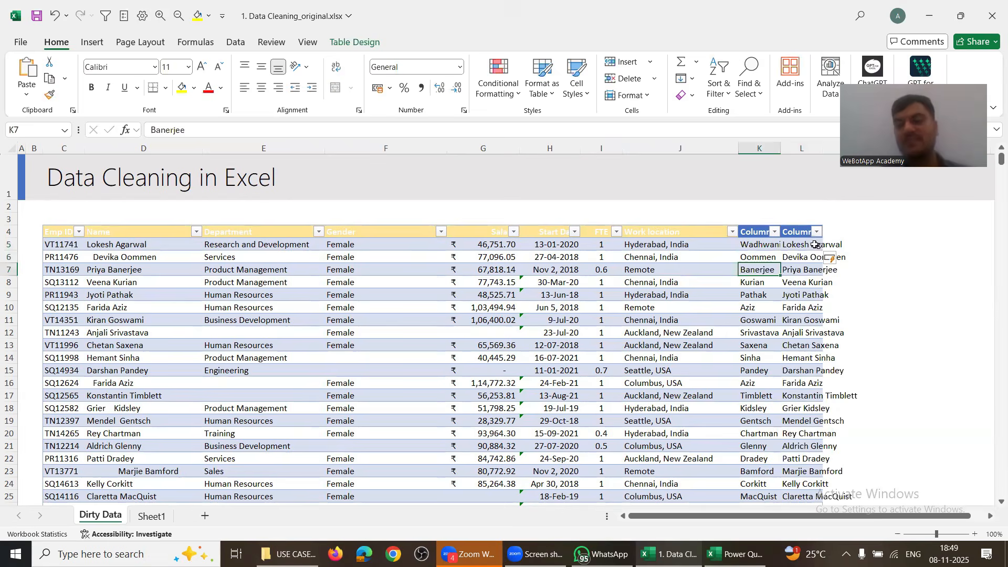
left_click_drag(799, 258, 796, 437)
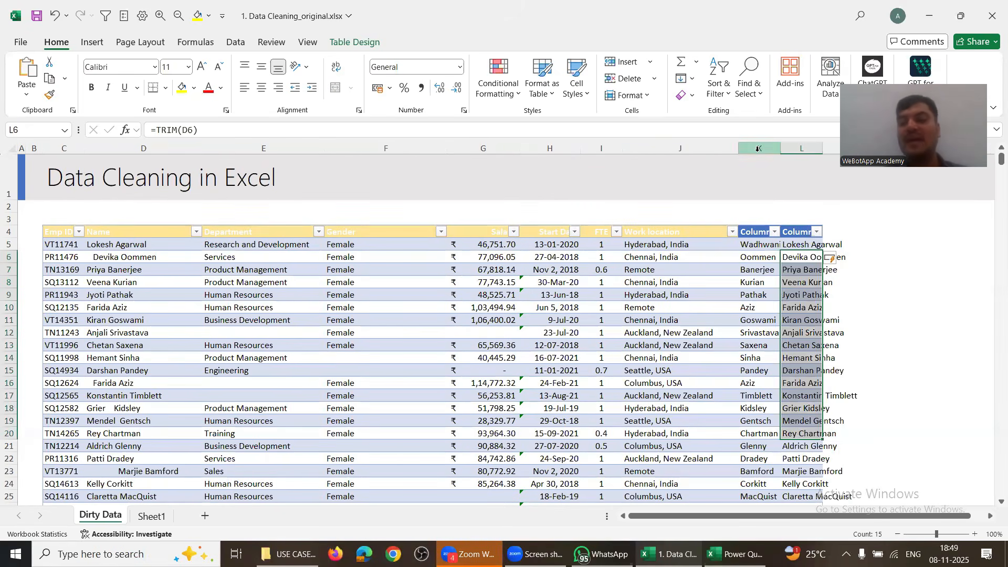
Step: Delete helper columns K and L and save the Data Cleaning workbook
left_click(758, 149)
key("ctrl+minus")
key("ctrl+minus")
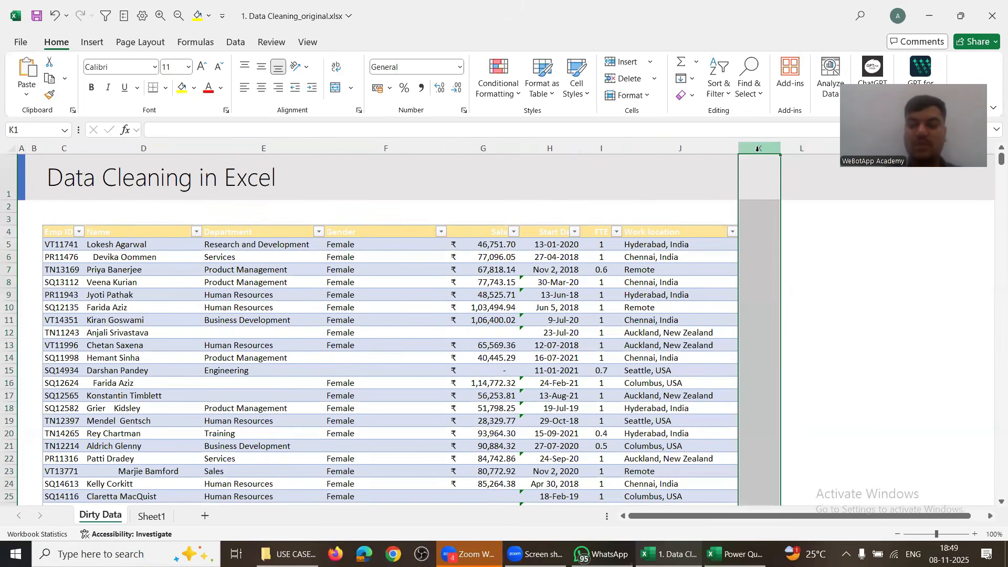
left_click(381, 374)
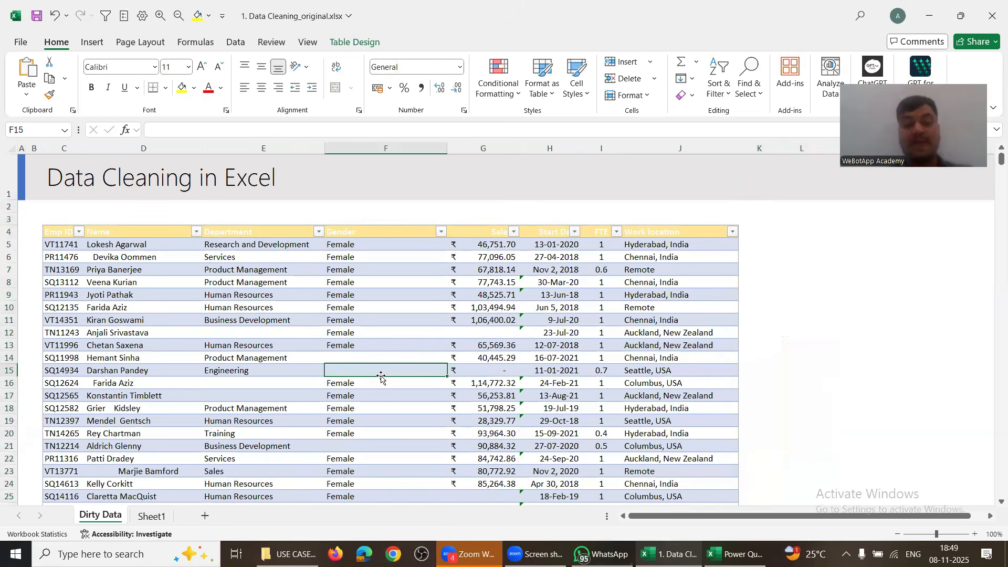
key("alt+Tab")
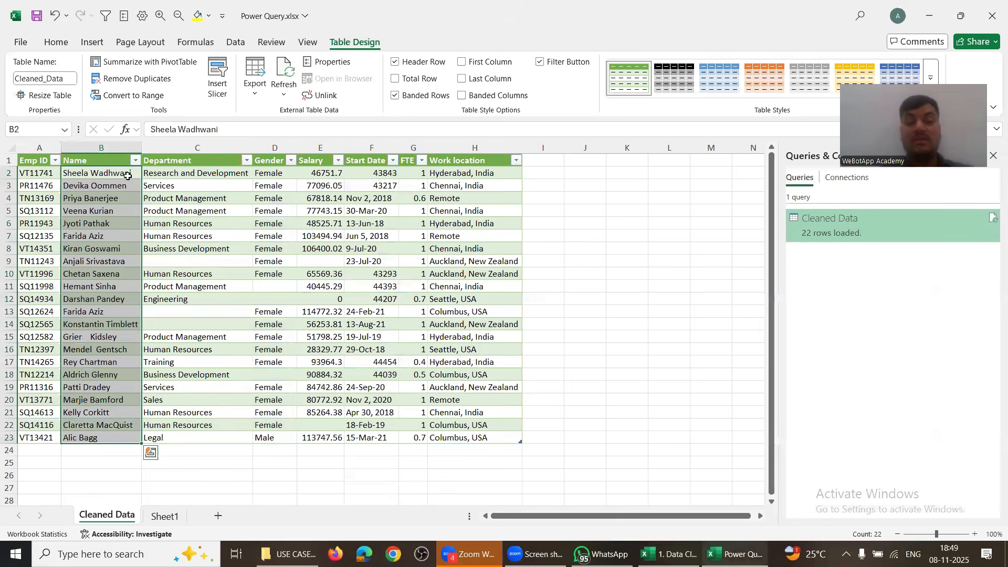
key("alt+Tab")
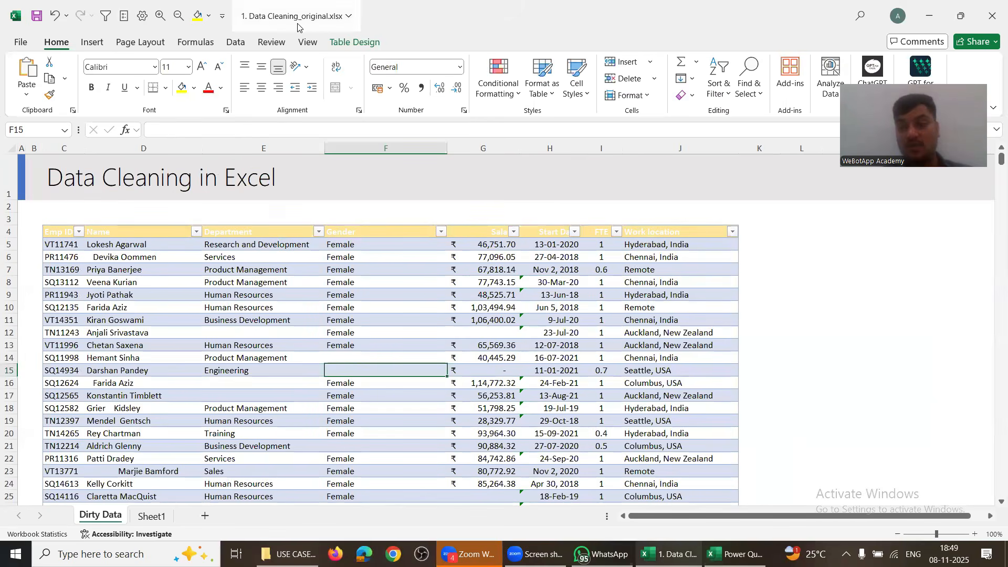
left_click(148, 244)
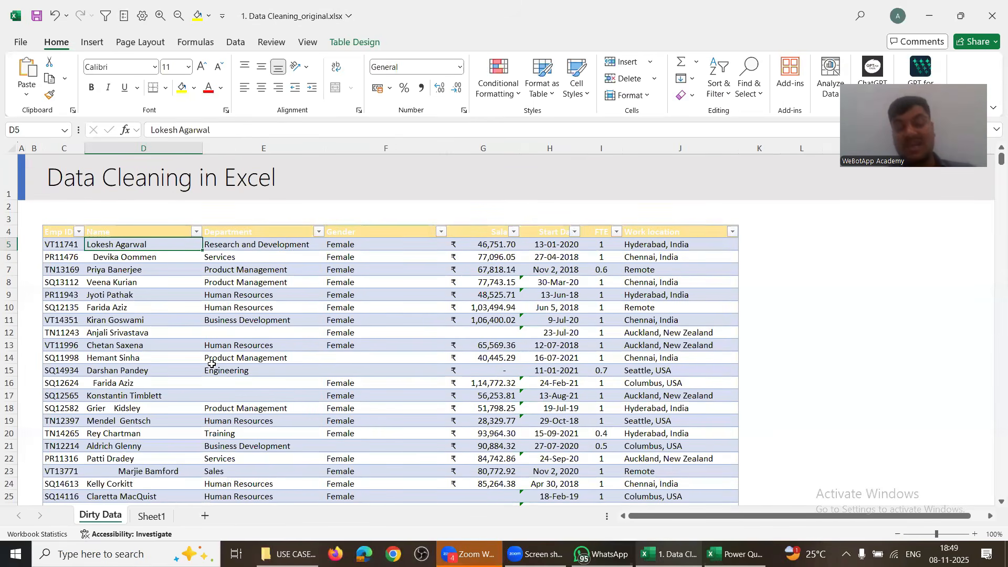
left_click(39, 19)
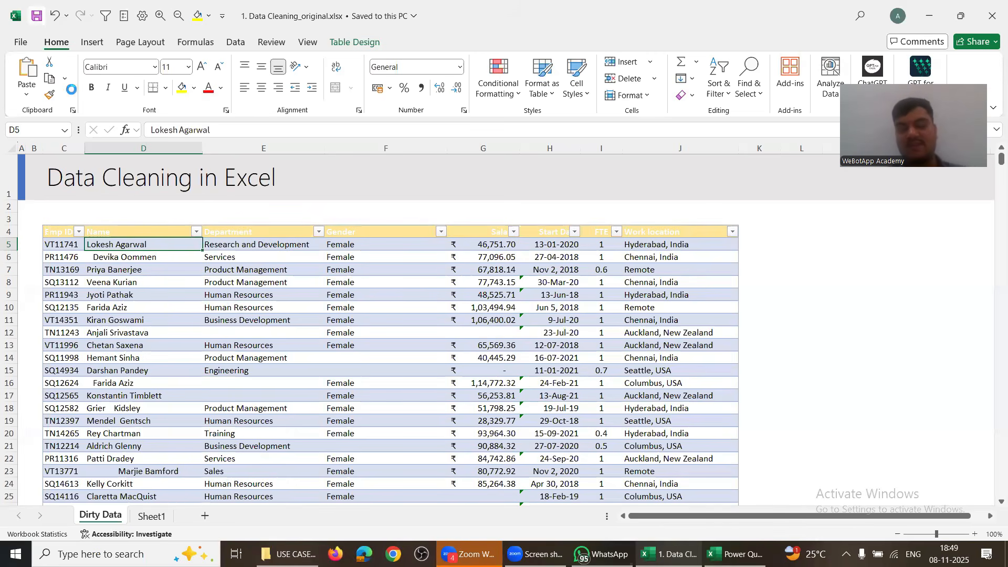
key("alt+Tab")
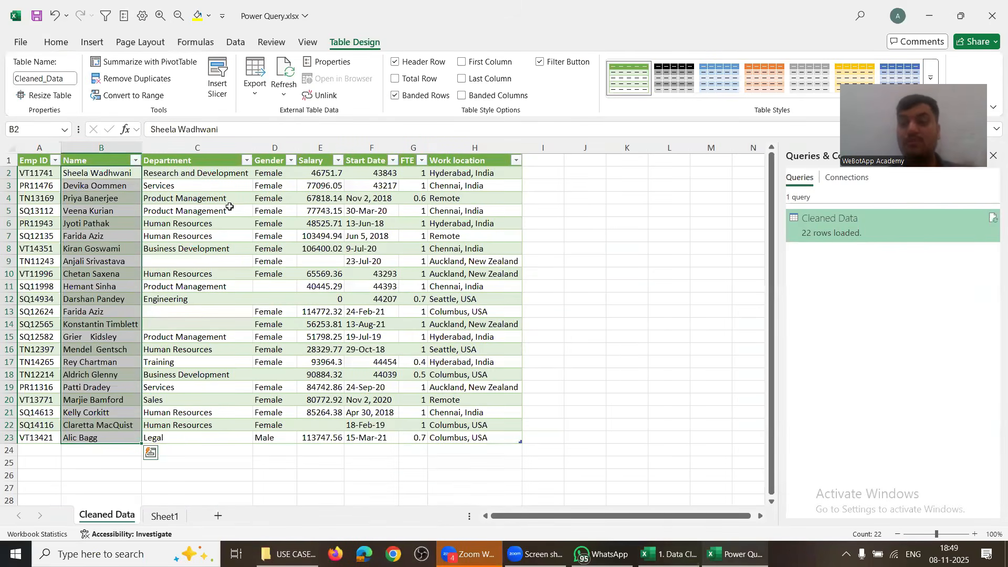
left_click(96, 174)
key("alt+Tab")
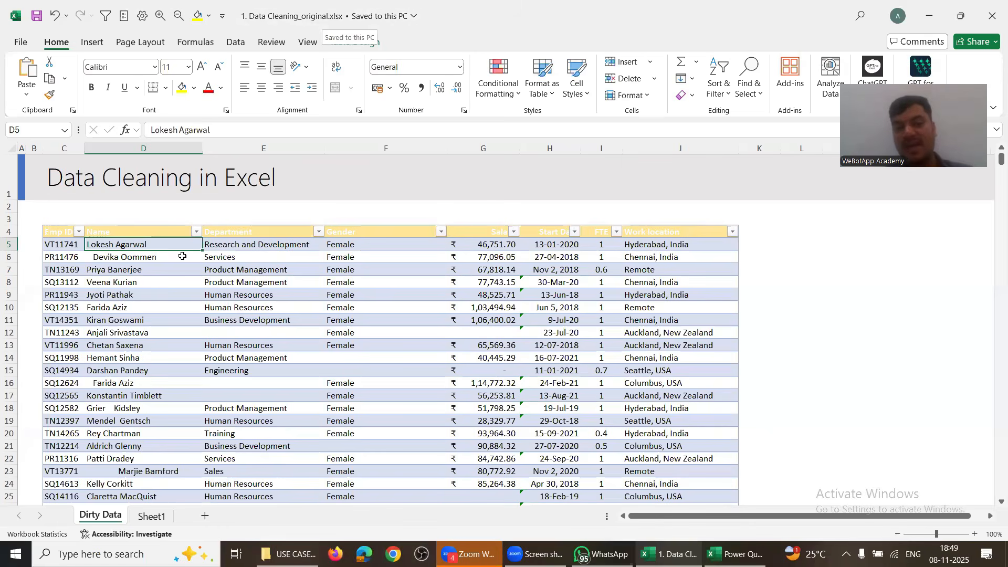
Step: Replace the second employee's name in D6 with a new name
left_click(142, 256)
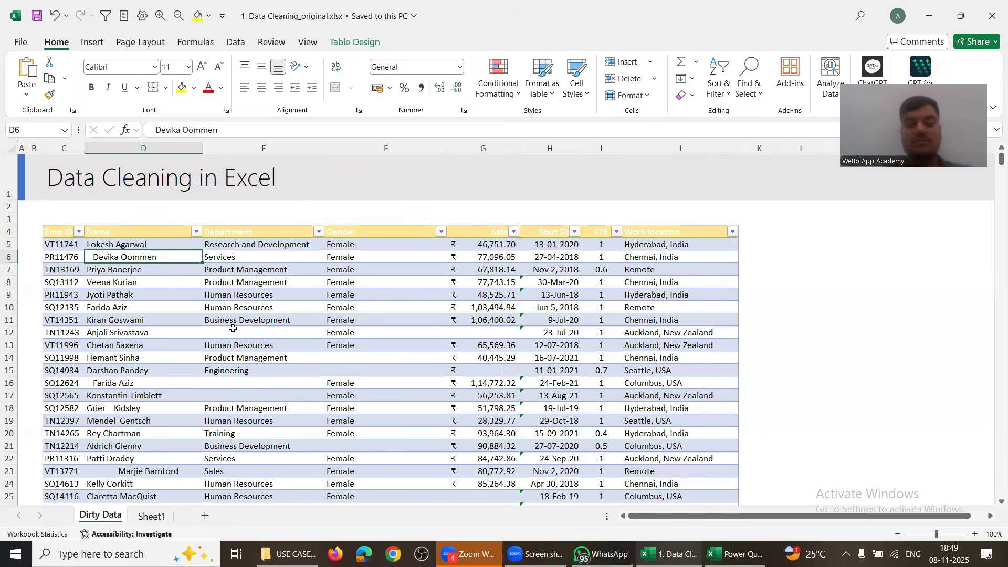
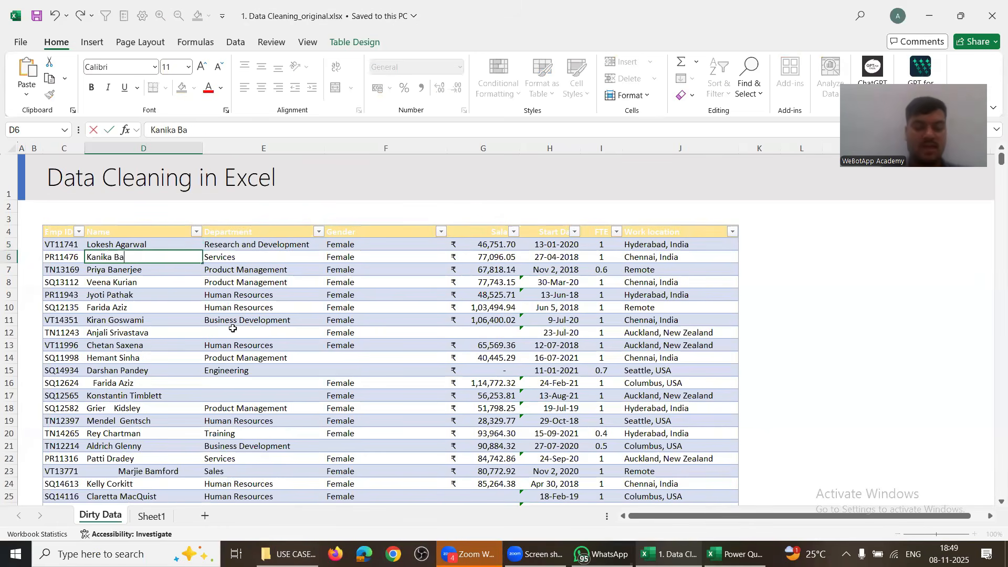
key("Return")
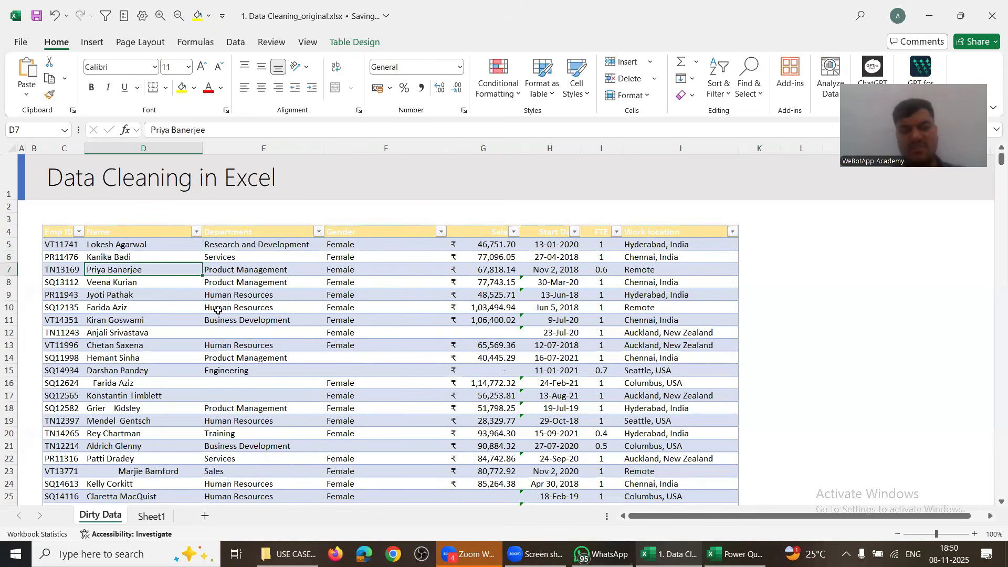
key("ctrl+space")
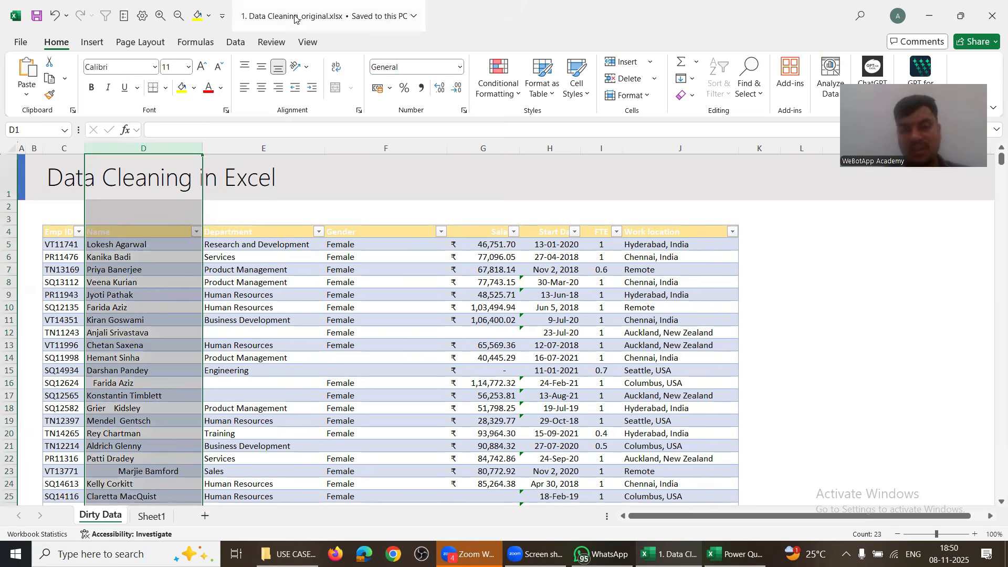
left_click(128, 282)
Step: Compare the source with the first names in the loaded Cleaned Data table
key("alt+Tab")
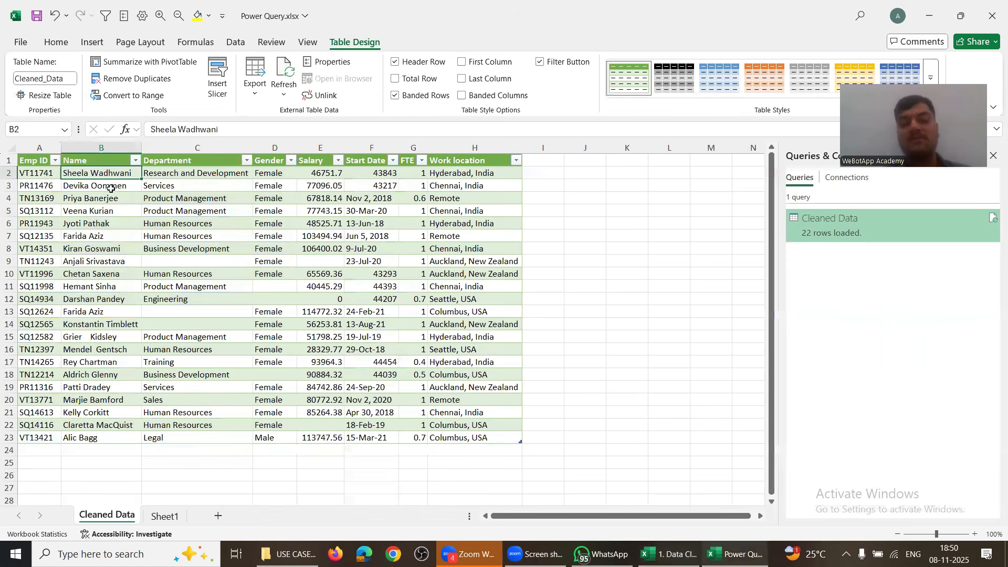
key("alt+Tab")
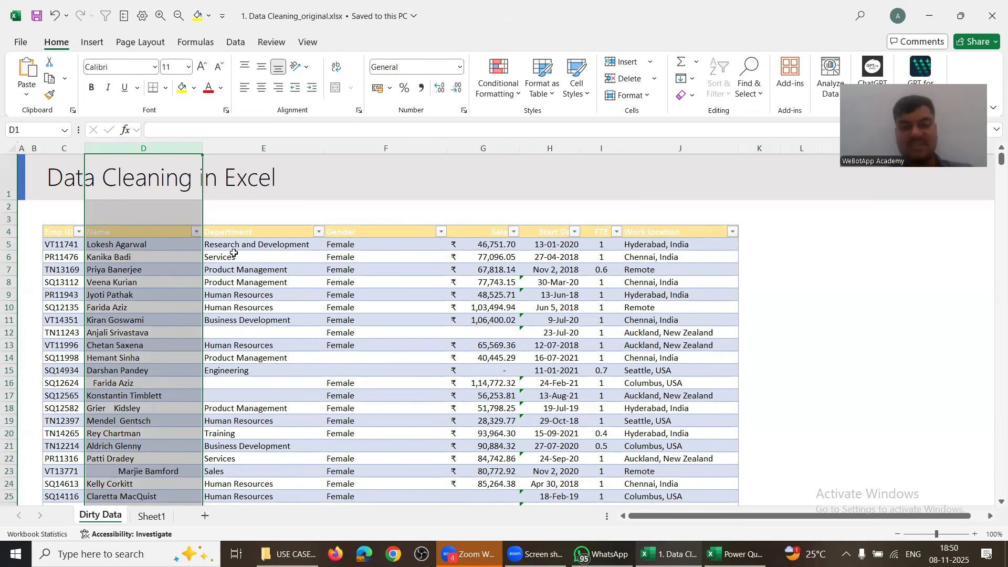
left_click(234, 253)
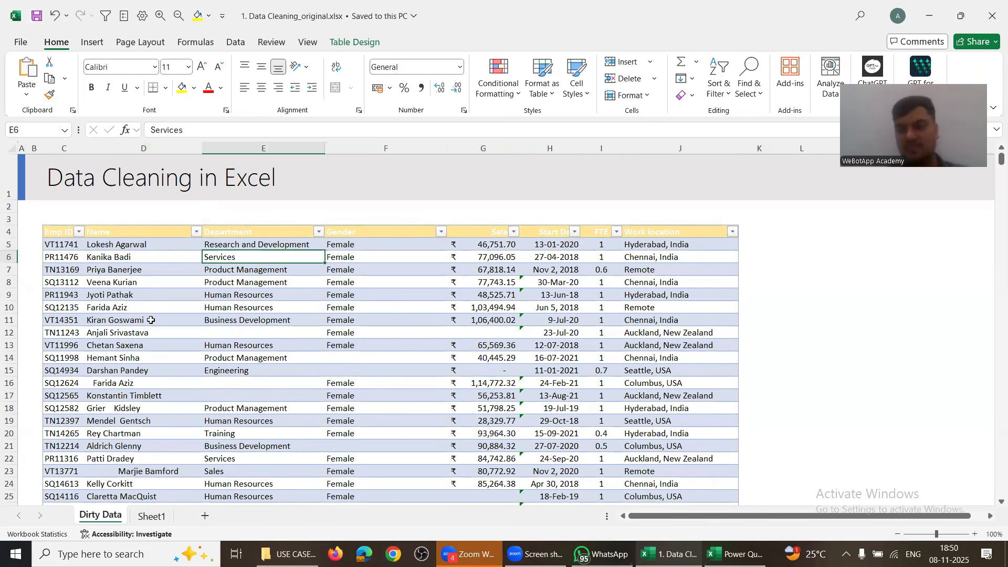
key("alt+Tab")
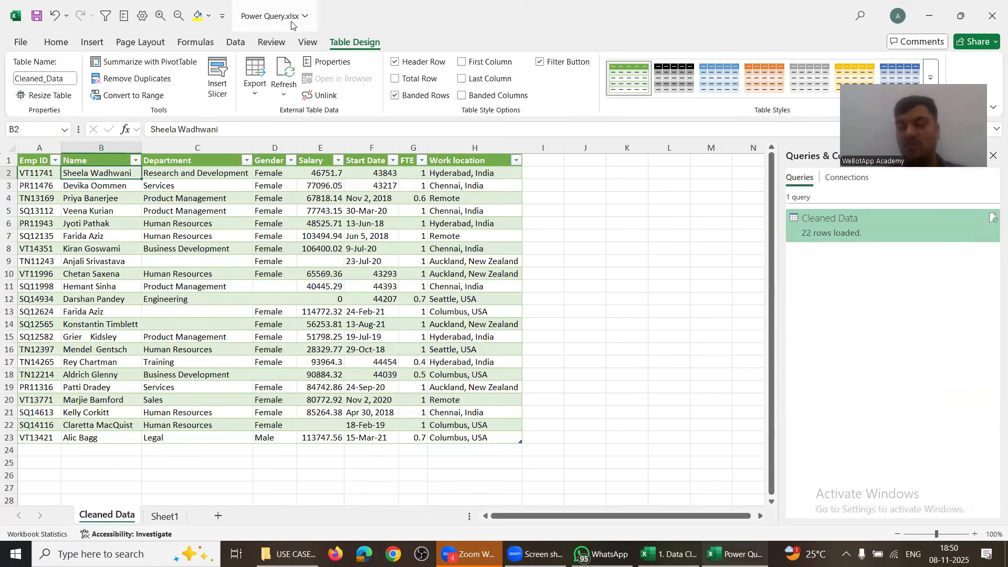
left_click(128, 225)
left_click_drag(113, 174, 112, 198)
left_click(105, 176)
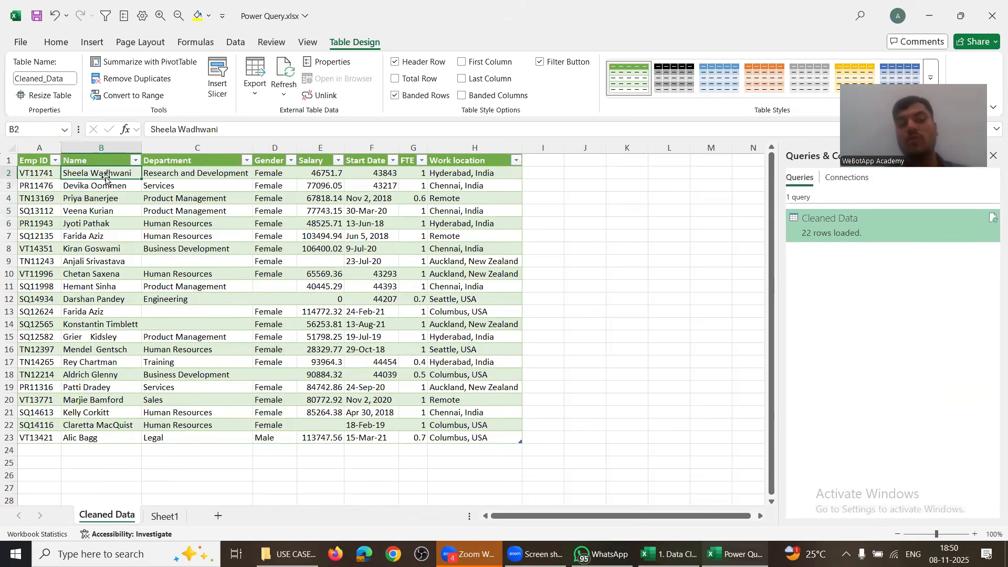
left_click(93, 186)
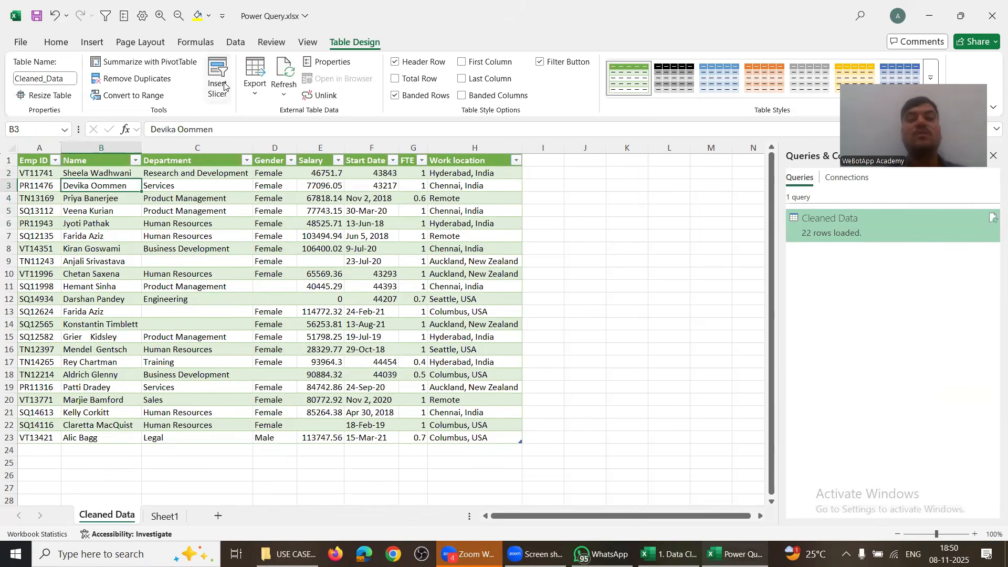
left_click(236, 42)
Step: Refresh All to update Cleaned Data and highlight names B2:B3 with yellow fill
left_click(249, 70)
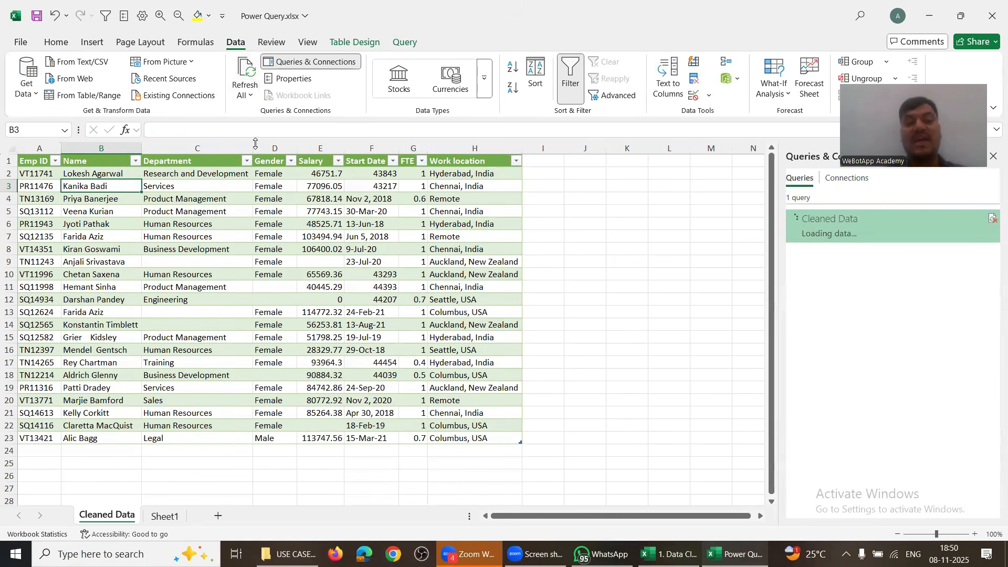
key("shift+Up")
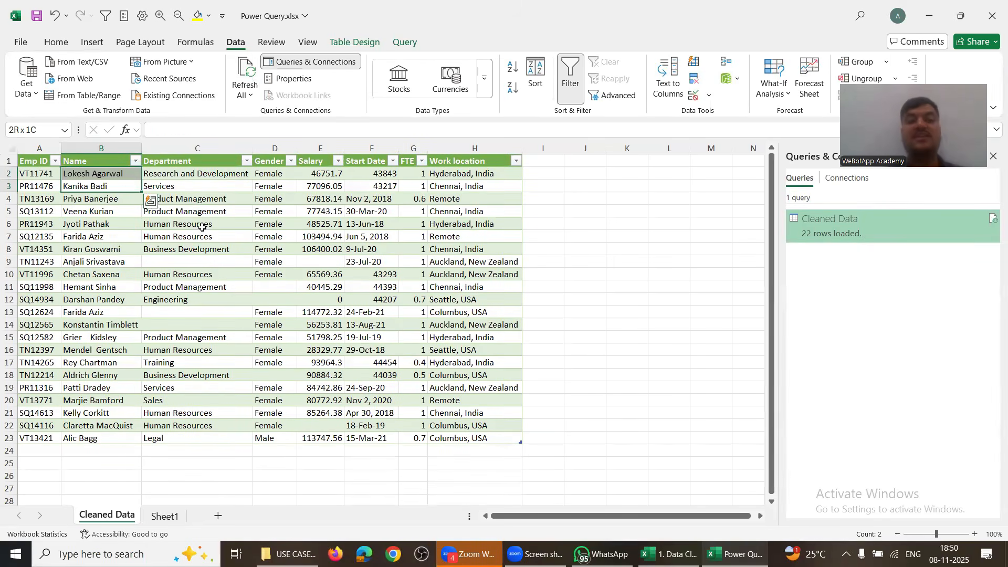
left_click(56, 42)
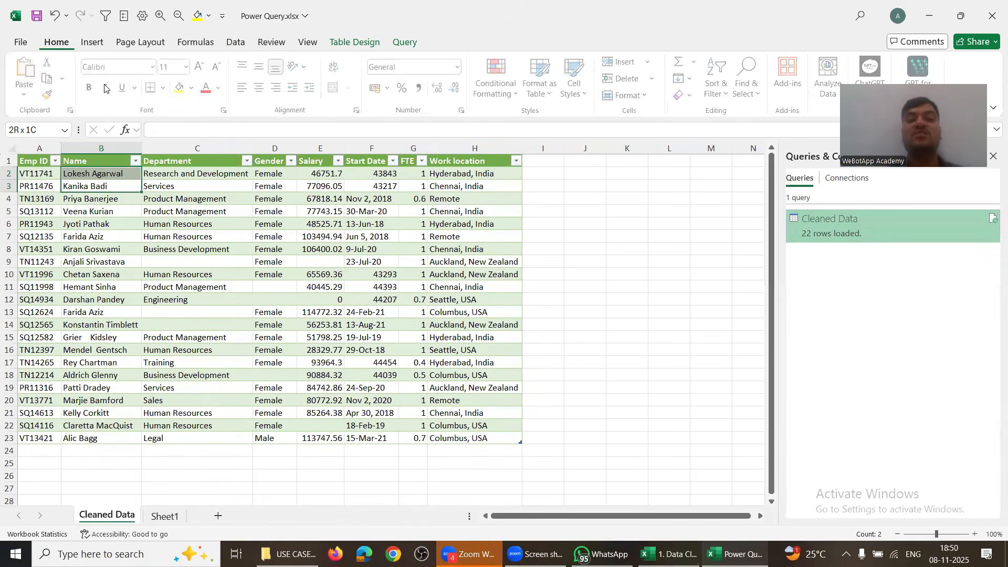
left_click(183, 88)
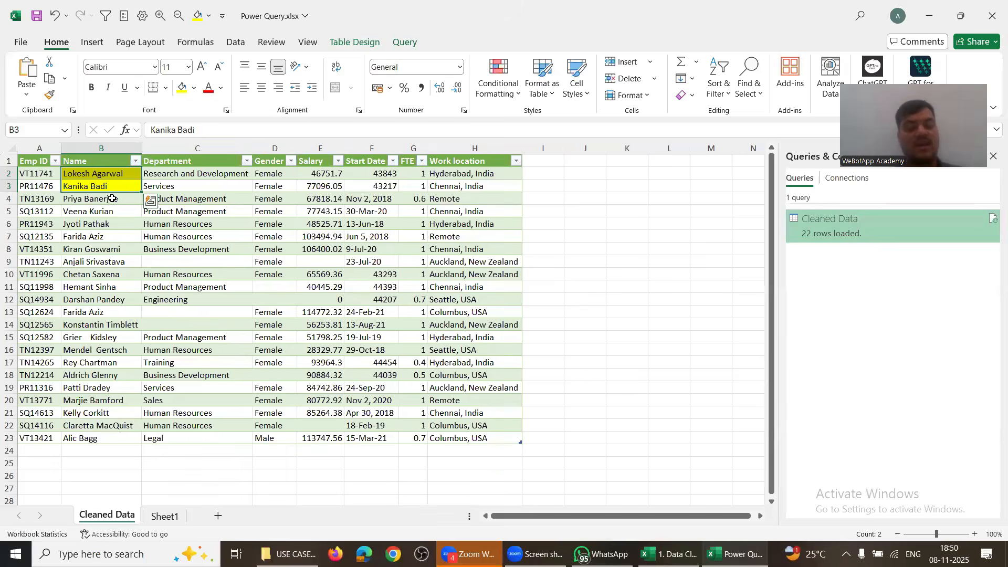
key("alt+Tab")
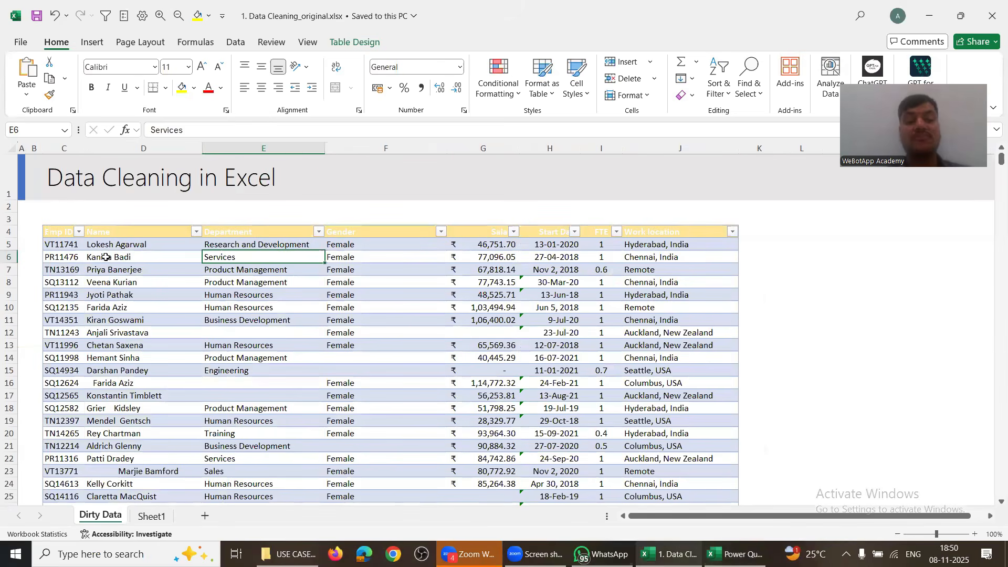
Step: Change D6 to the second employee's new name and save the original workbook
left_click(106, 257)
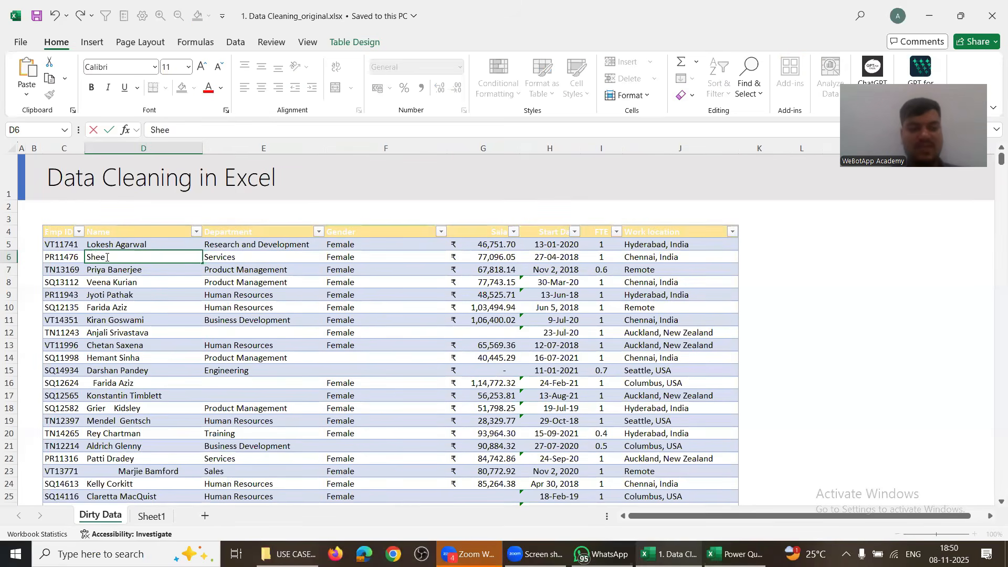
key("Return")
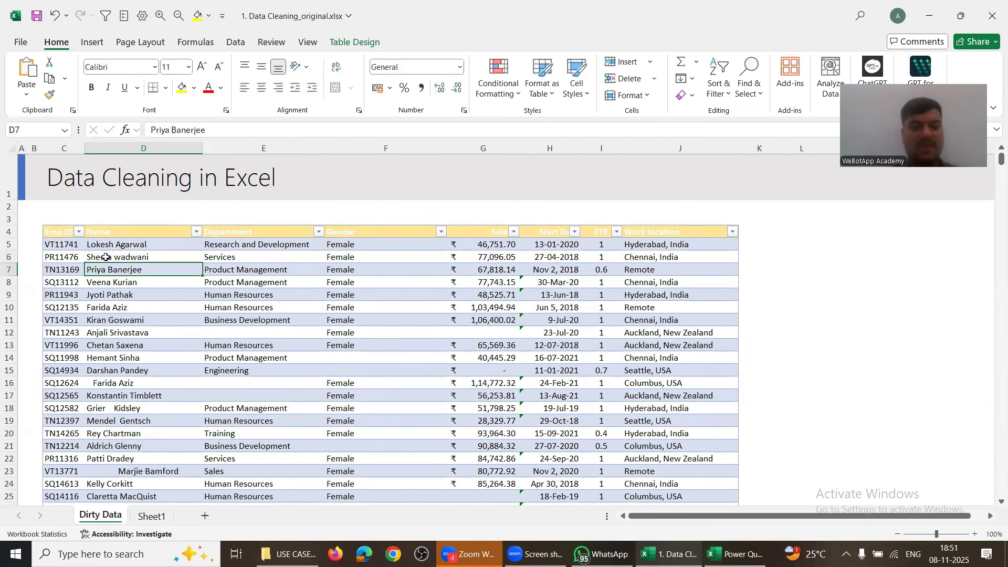
left_click(37, 17)
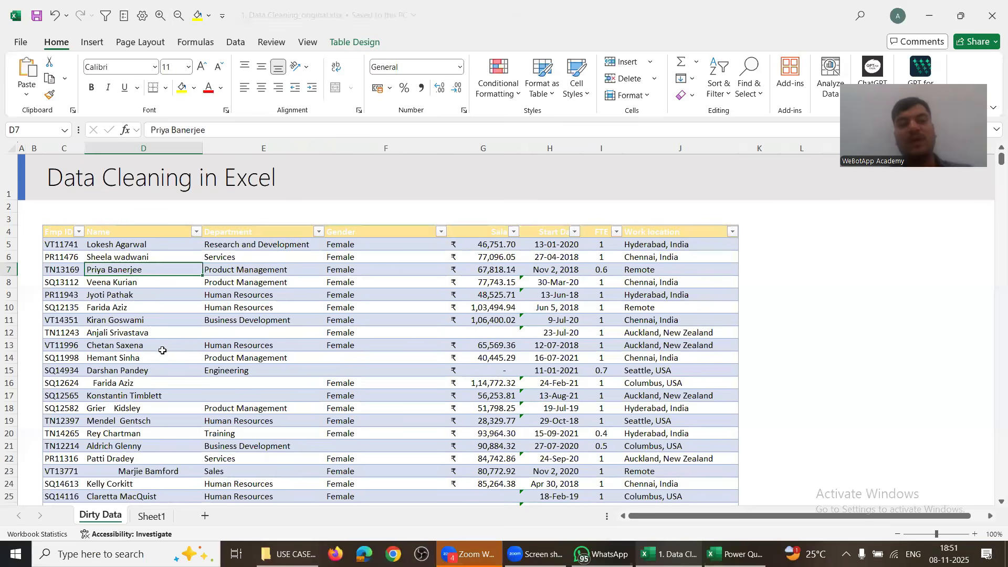
Step: Refresh All in Power Query.xlsx and check the updated names B2:B22
key("alt+Tab")
left_click(105, 211)
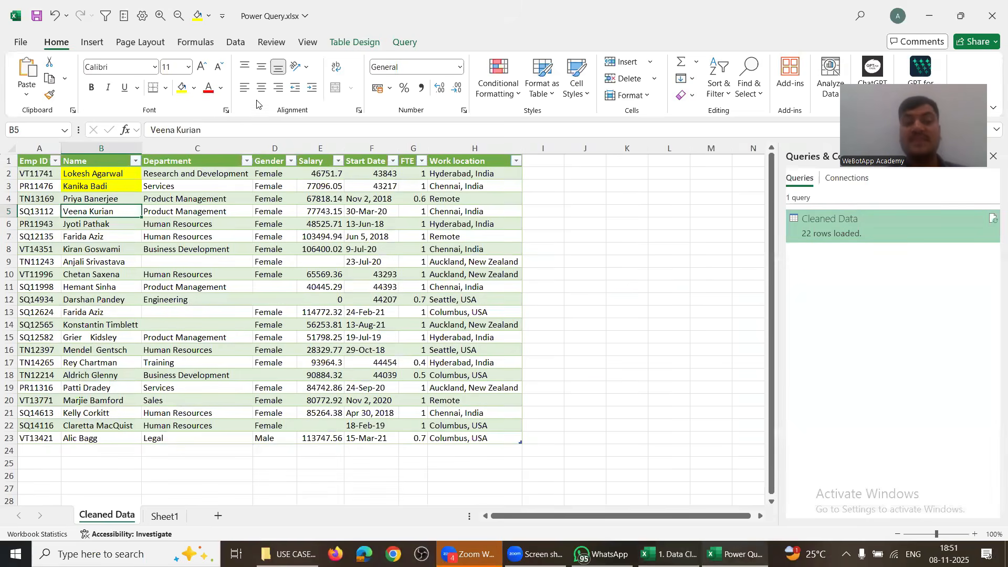
left_click(235, 42)
left_click(116, 186)
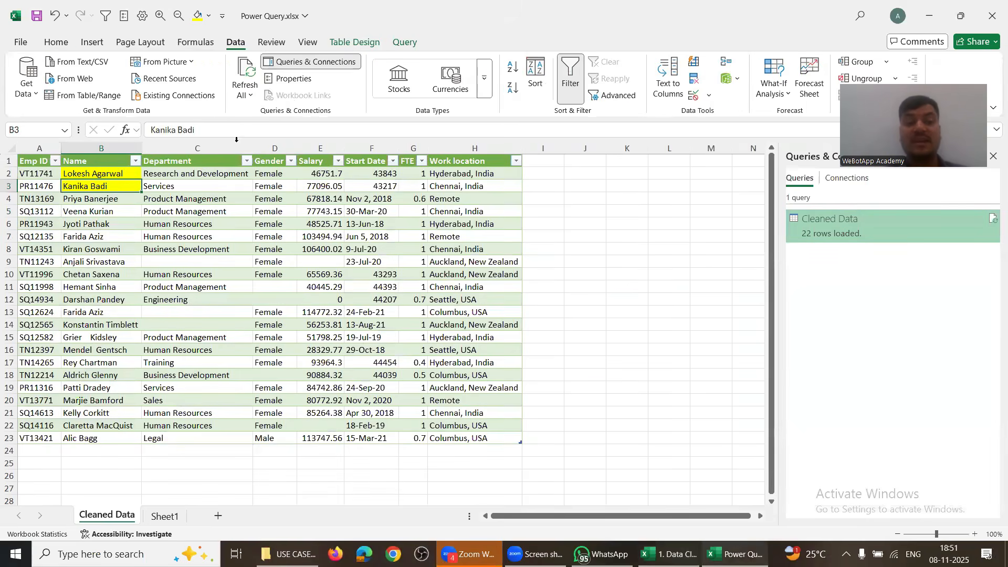
left_click(251, 69)
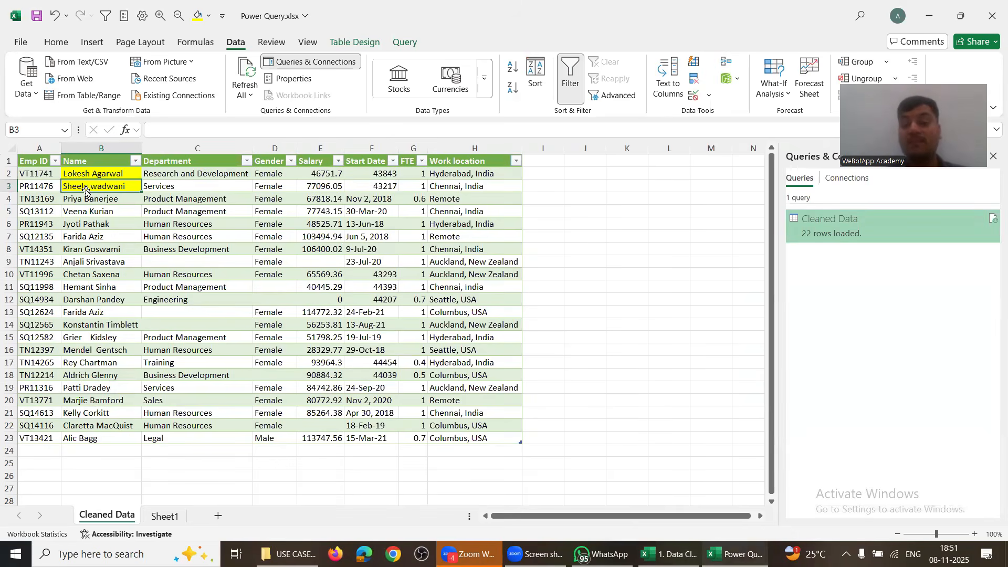
key("alt+Tab")
left_click(102, 245)
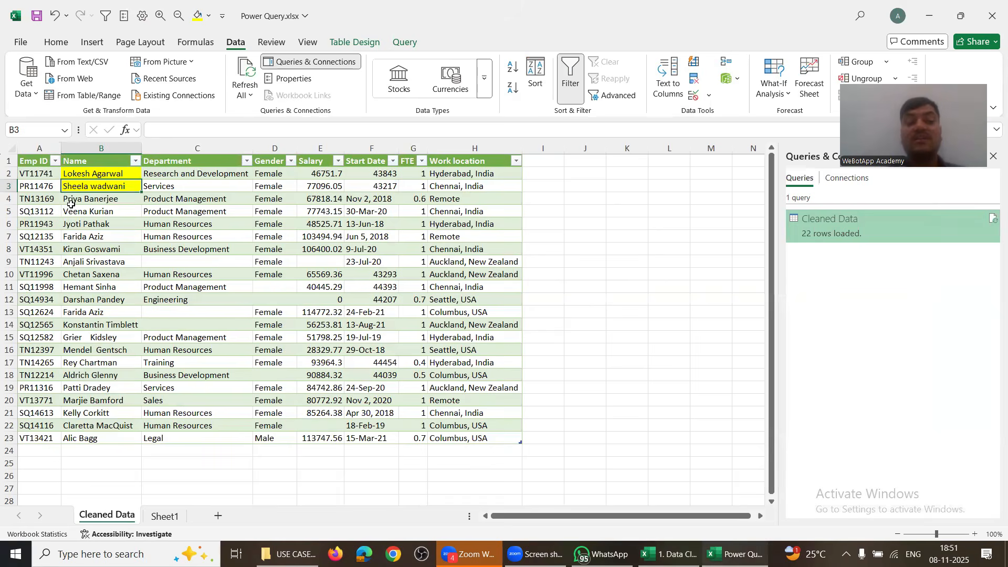
left_click(88, 175)
left_click_drag(86, 286, 87, 424)
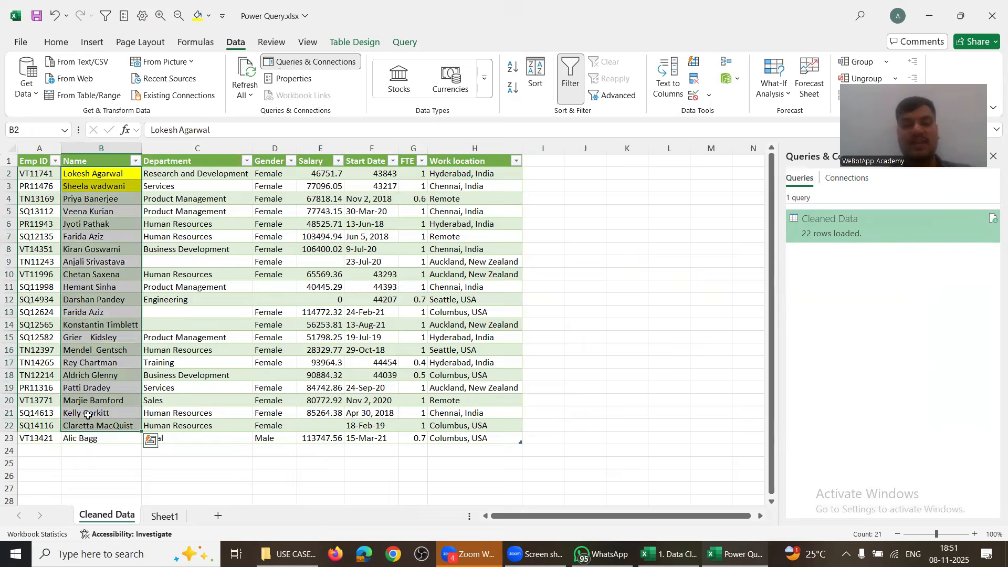
Step: Open 2.Add on Data Cleaning_Dirty.xlsx from Explorer
key("alt+Tab")
key("alt+Tab")
key("alt+Tab")
key("alt+Tab")
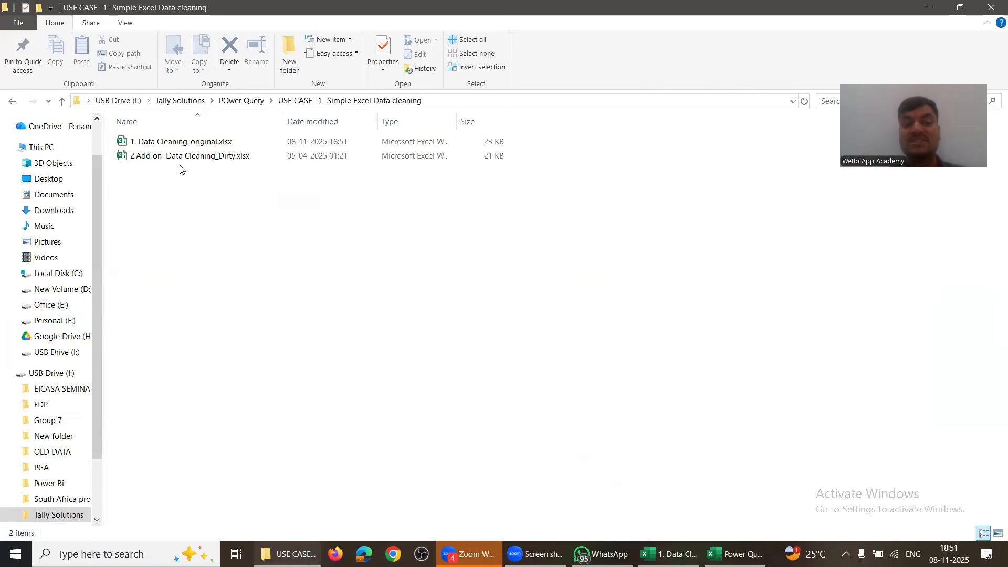
double_click(180, 156)
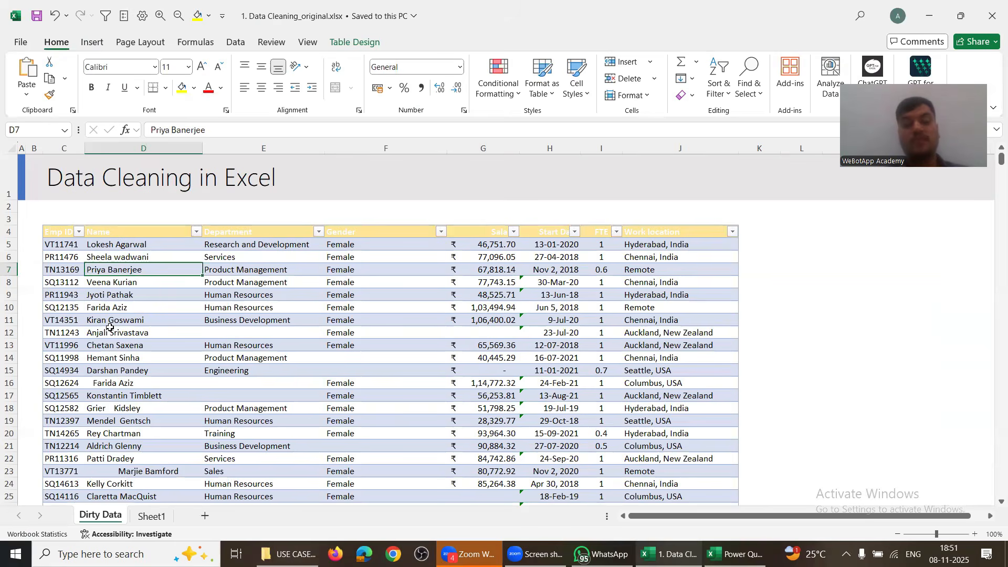
left_click(111, 330)
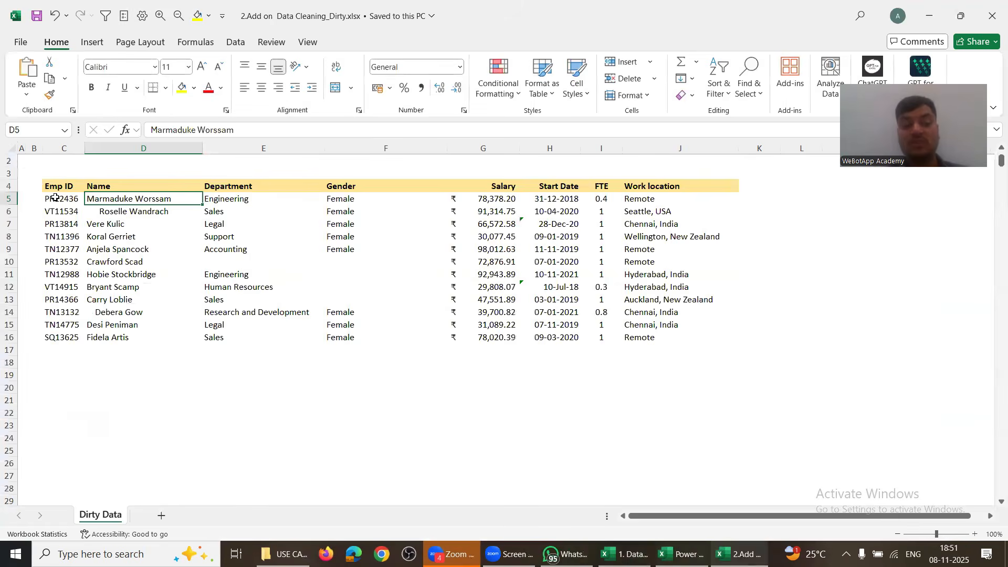
Step: Copy add-on rows C5:J16 and paste them at C27 in the original workbook
left_click_drag(55, 198, 671, 334)
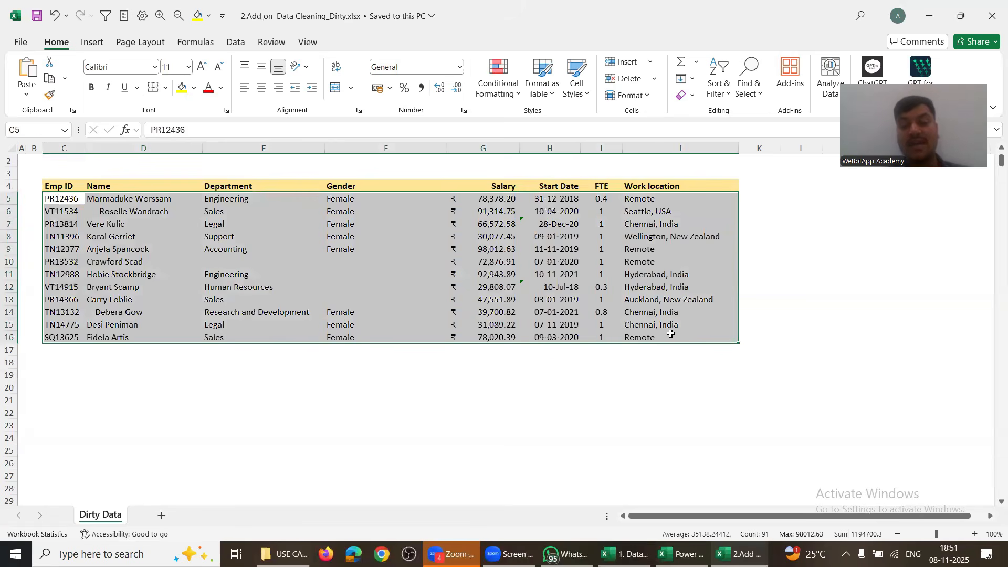
key("ctrl+c")
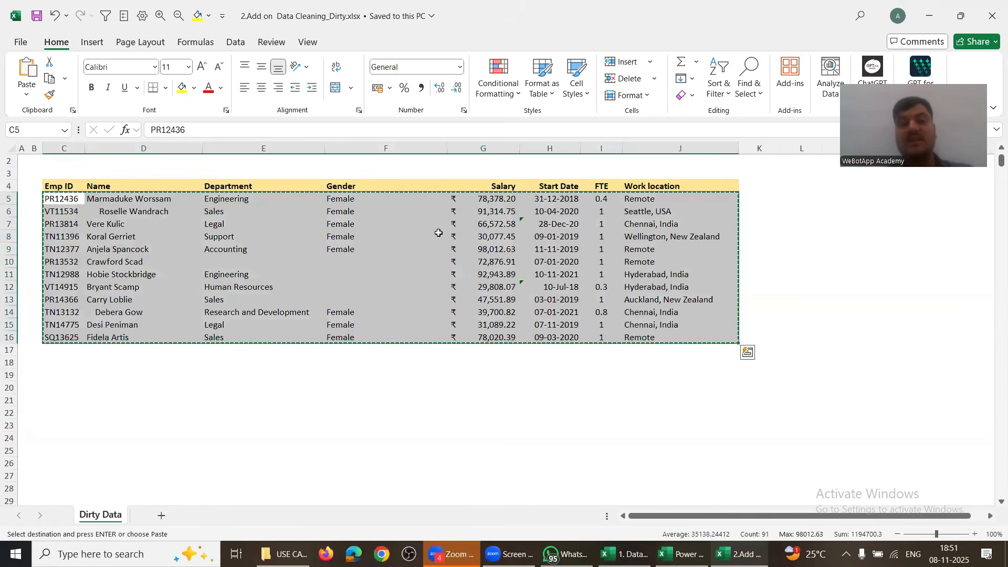
key("alt+Tab")
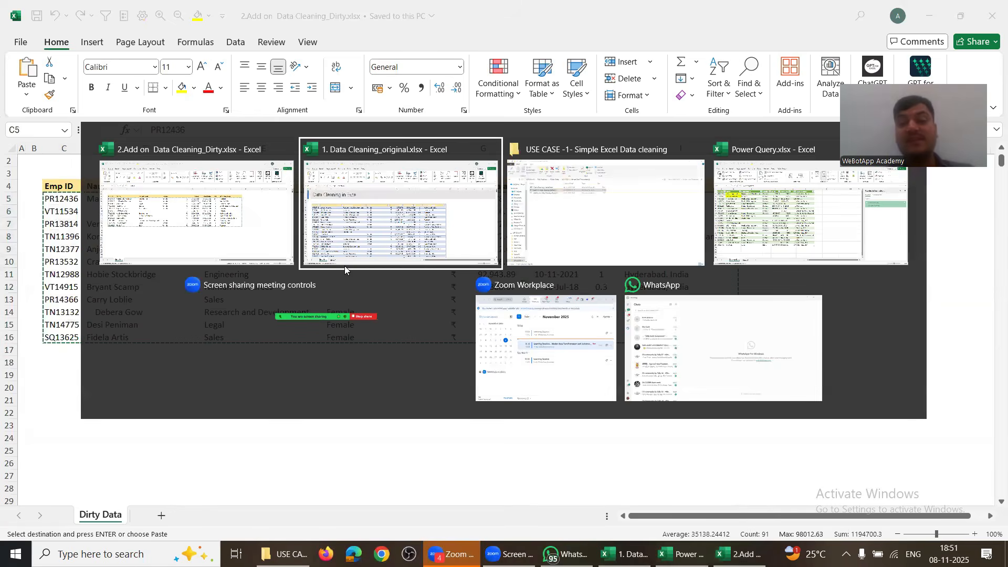
key("alt+Tab")
key("alt+Tab")
key("alt+Tab")
key("alt+Tab")
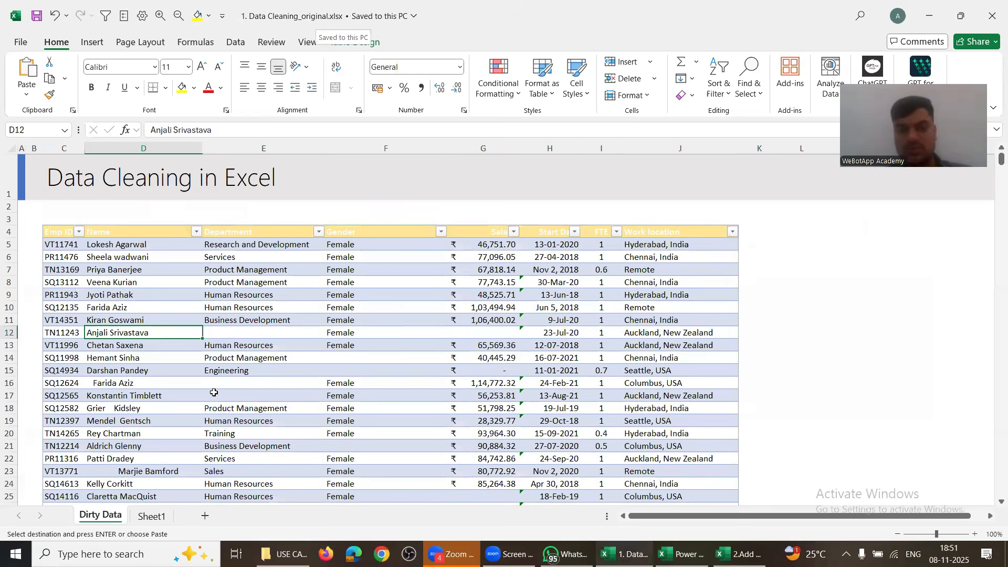
scroll(213, 393, "down", 4)
left_click(68, 336)
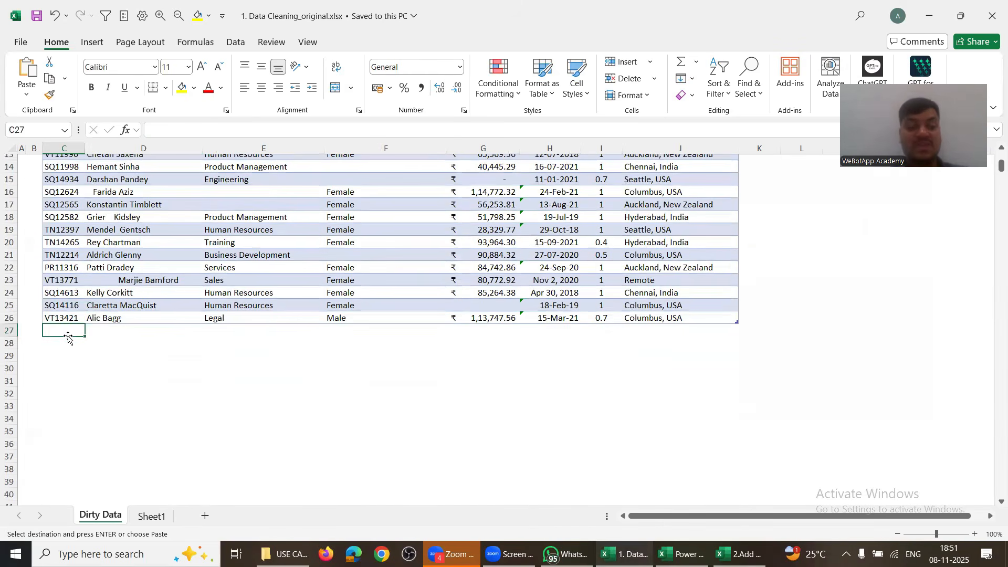
key("Up")
key("Tab")
key("Tab")
key("Tab")
key("Tab")
key("Tab")
key("Tab")
key("Tab")
key("Tab")
key("Tab")
key("Tab")
key("Tab")
key("Tab")
key("Tab")
key("Left")
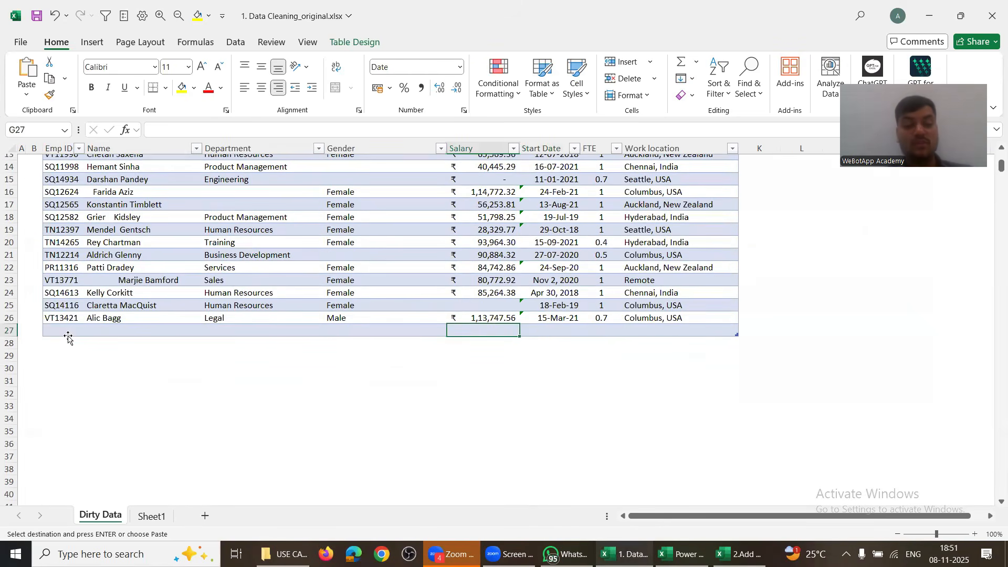
left_click(68, 336)
key("ctrl+v")
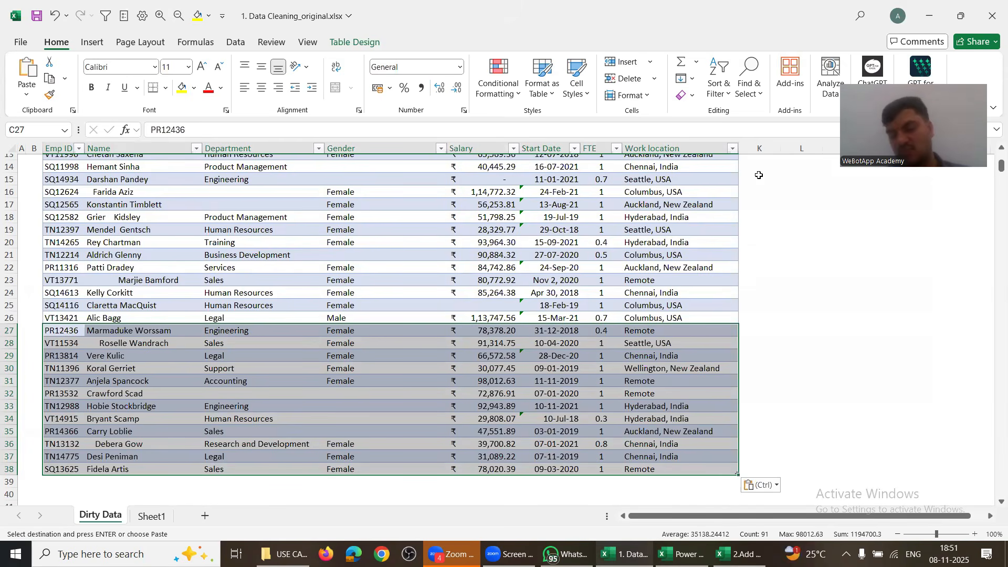
Step: Check the appended rows 27–38, save the original workbook, and return to Power Query.xlsx
scroll(456, 344, "right", 3)
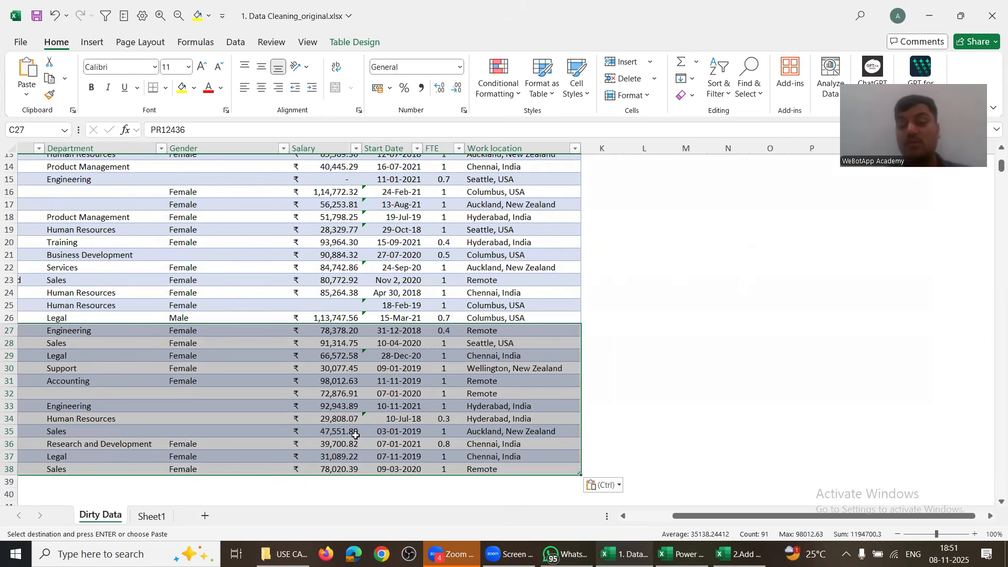
left_click(653, 518)
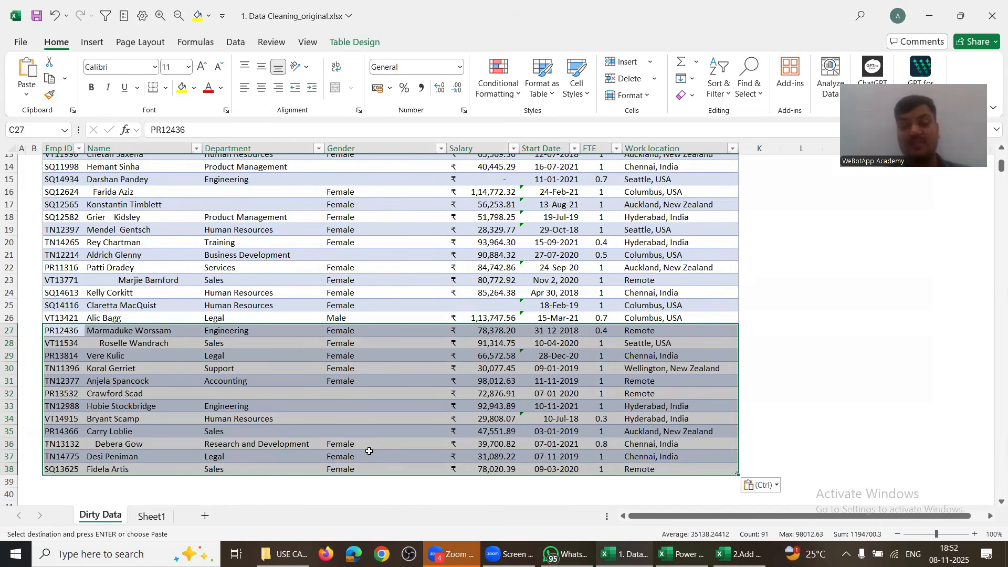
left_click_drag(761, 333, 764, 463)
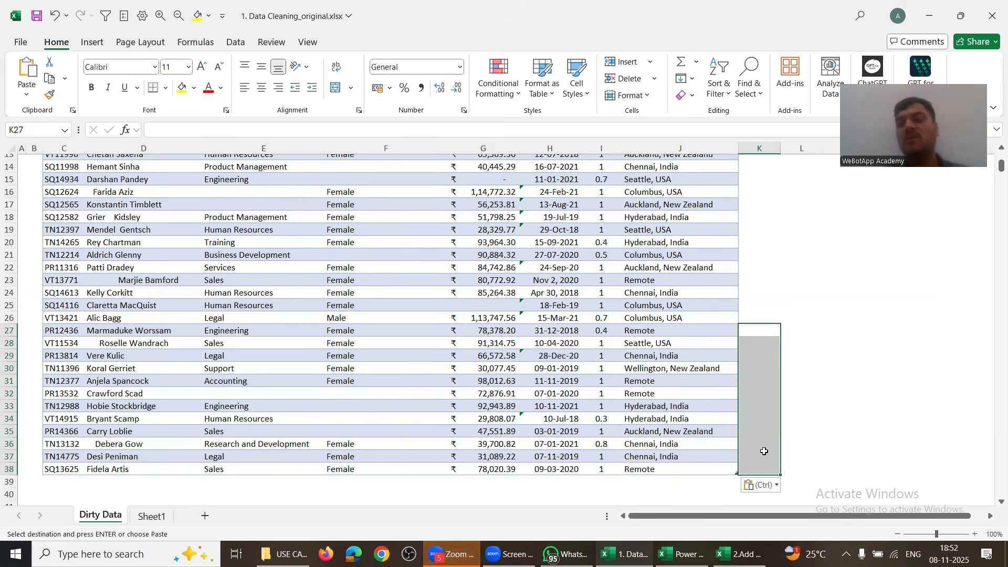
left_click_drag(794, 334, 794, 465)
left_click_drag(63, 229, 651, 387)
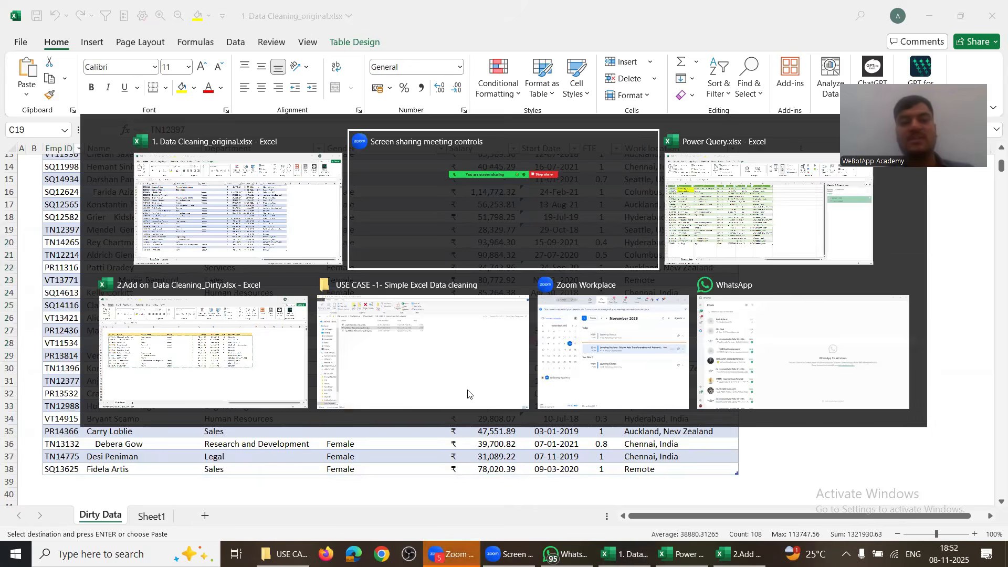
key("alt+shift+Tab")
key("ctrl+s")
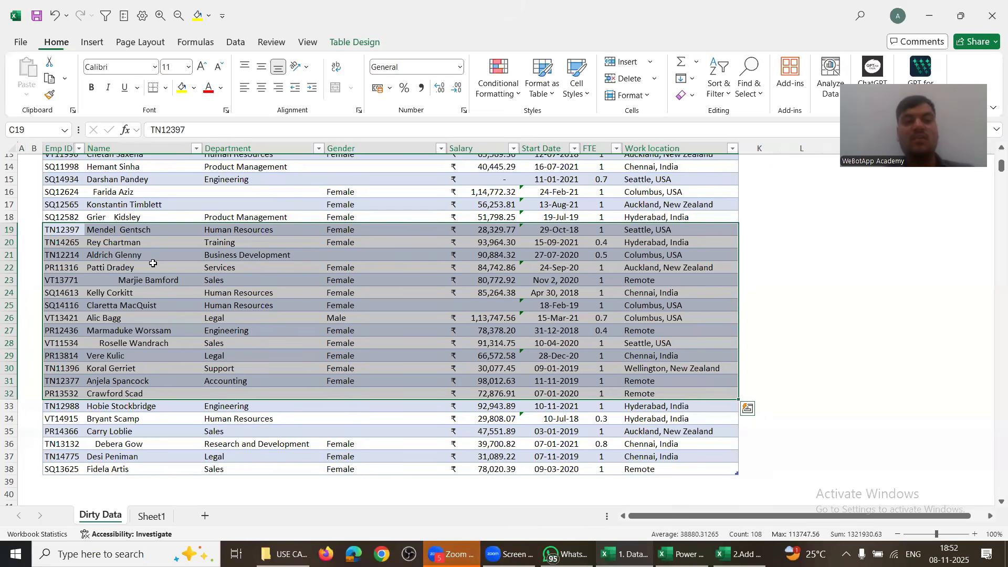
key("alt+Tab")
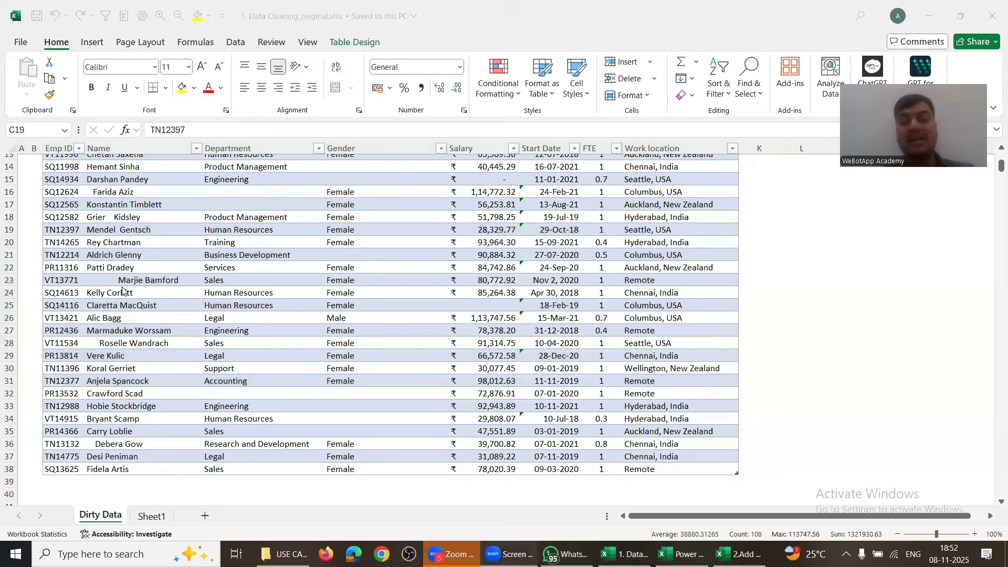
key("alt+Tab")
key("alt+Tab")
left_click_drag(95, 174, 88, 428)
Step: Review the newly appended employee rows in the original workbook's source data
left_click(88, 427)
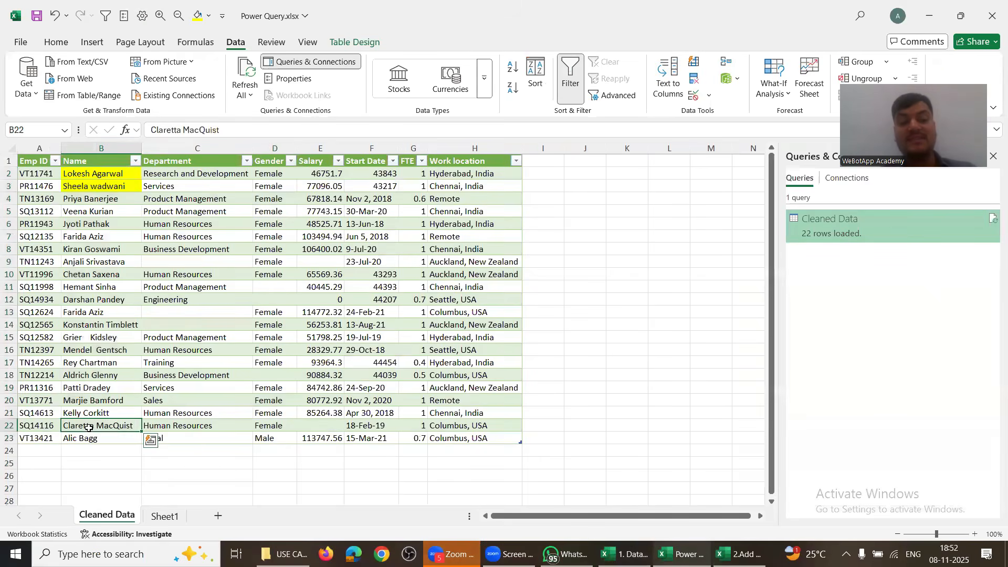
left_click(84, 438)
key("alt+Tab")
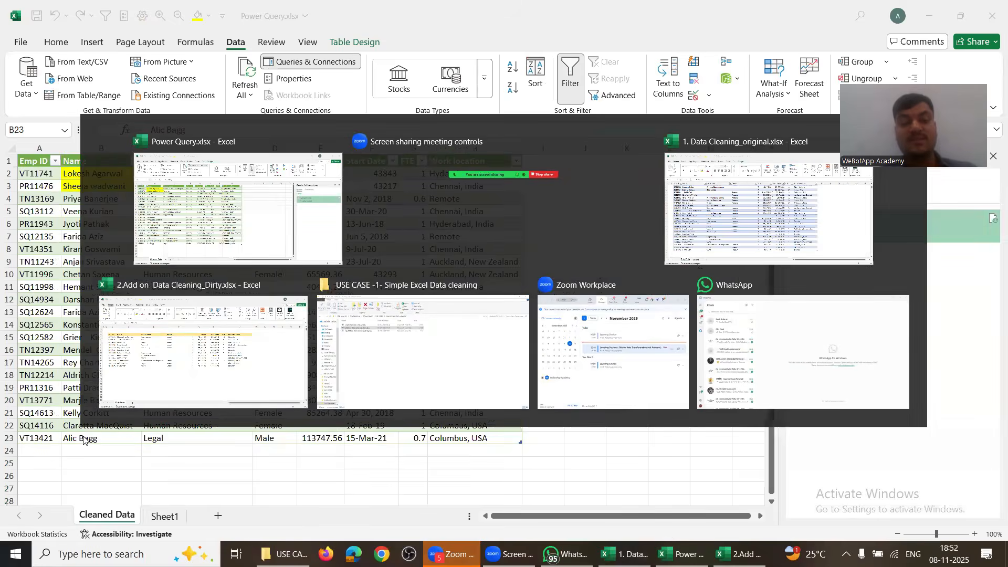
key("alt+Tab")
key("alt+Tab")
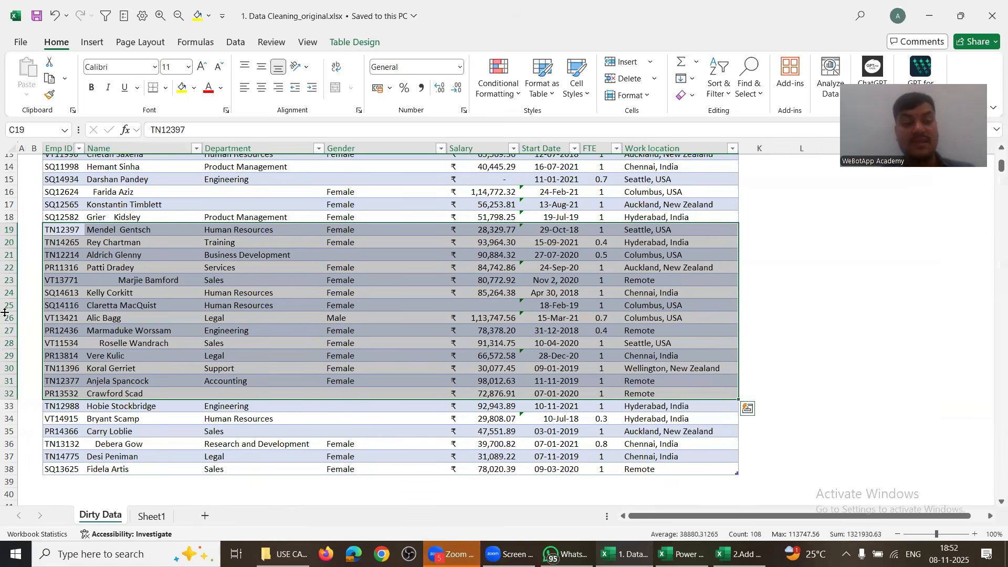
left_click(8, 318)
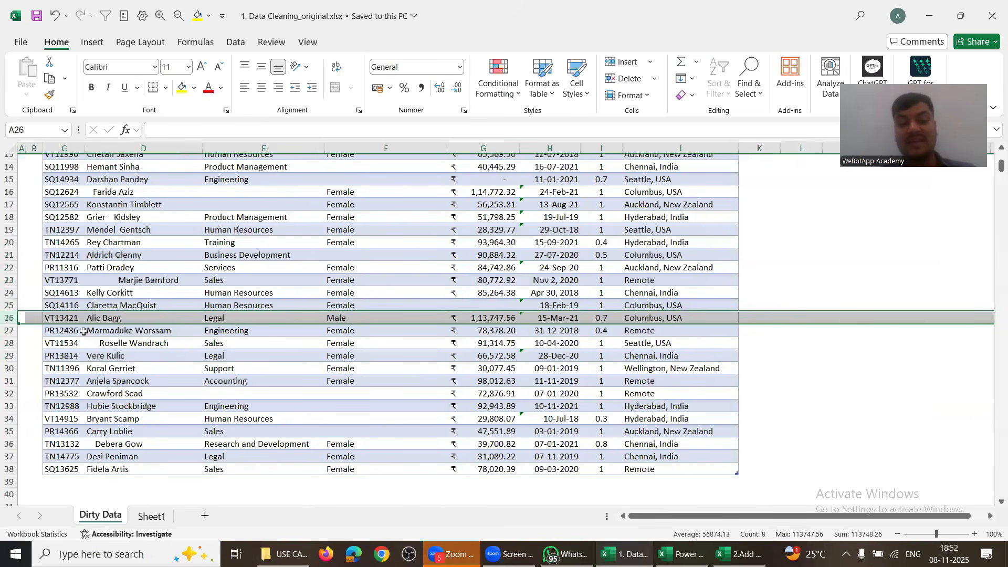
left_click_drag(84, 331, 656, 475)
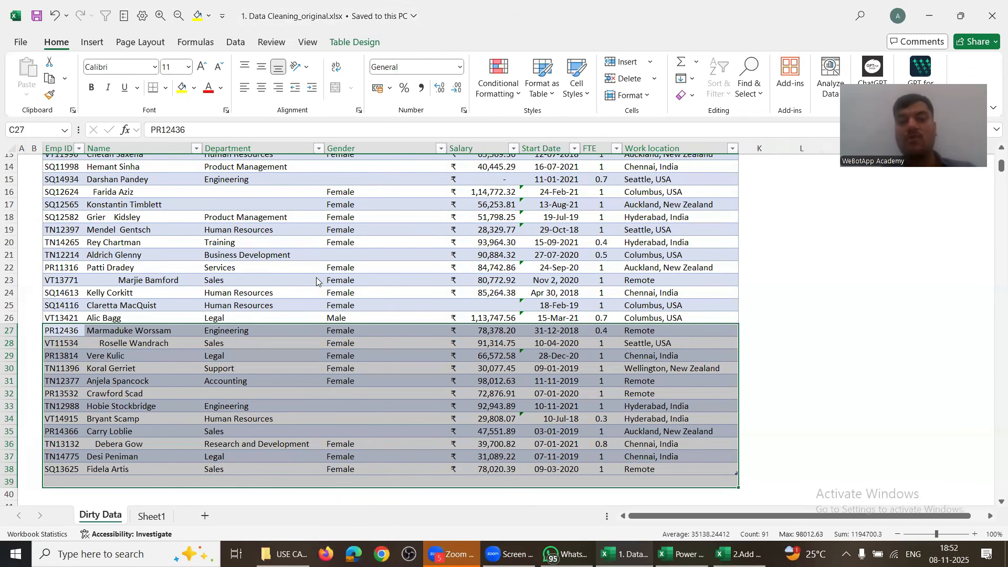
key("alt+Tab")
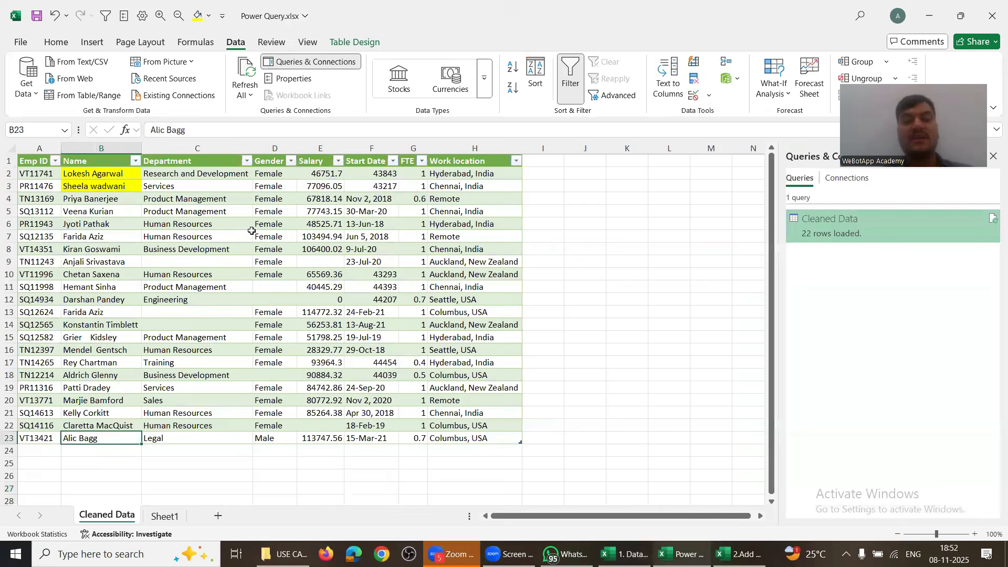
left_click(250, 229)
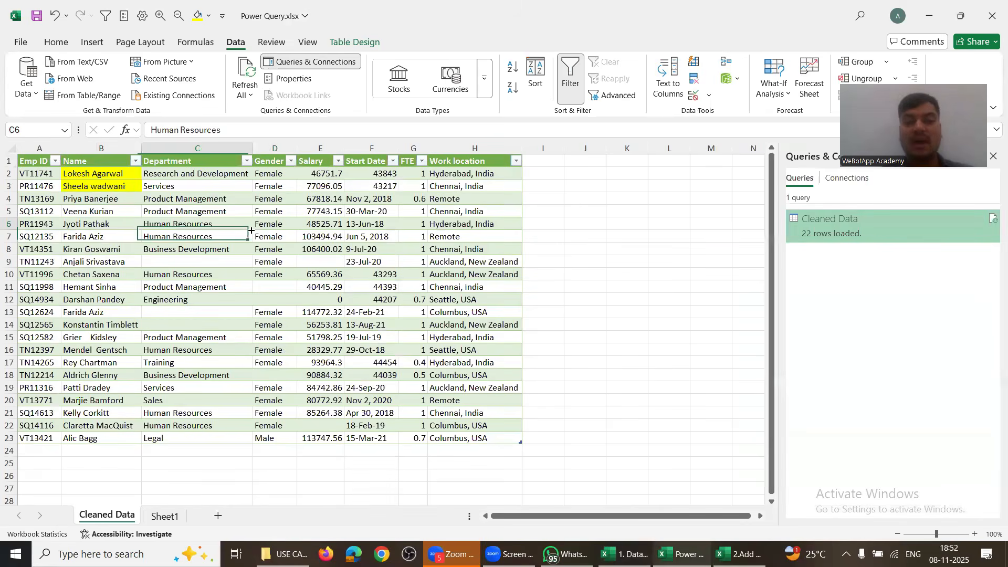
Step: Refresh All to reload Cleaned Data to 34 rows and compare a row with the source
left_click(245, 67)
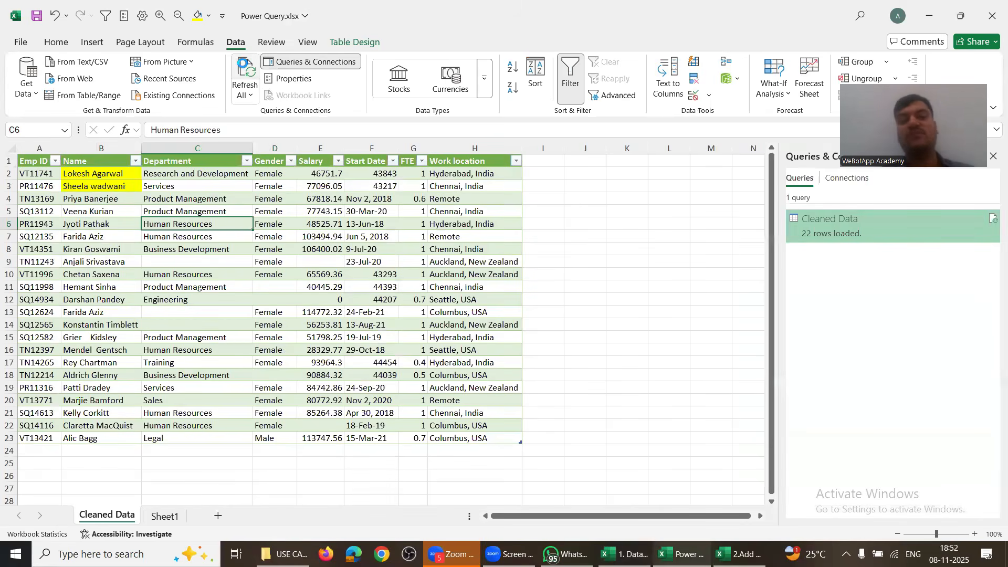
scroll(167, 396, "down", 3)
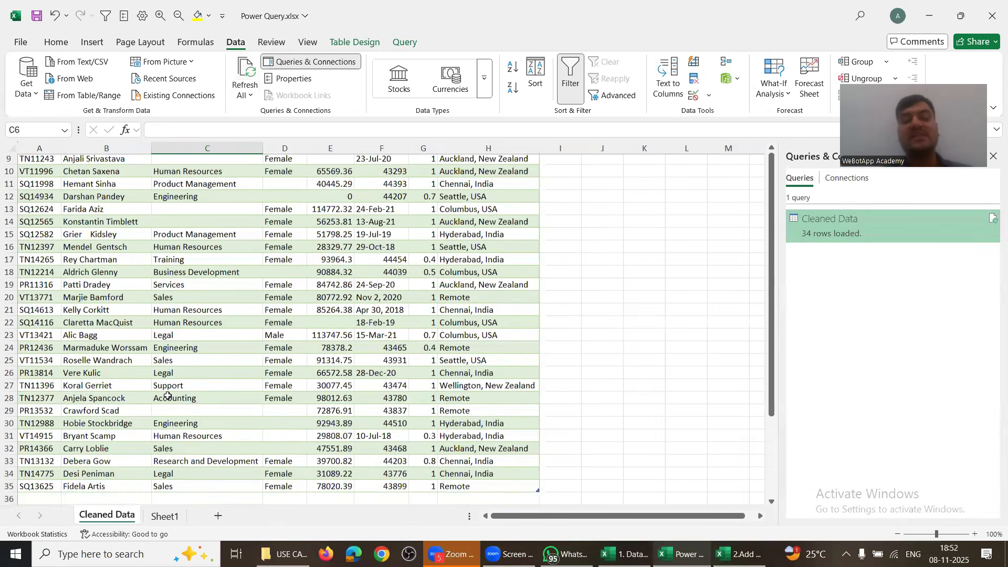
left_click_drag(36, 318, 493, 493)
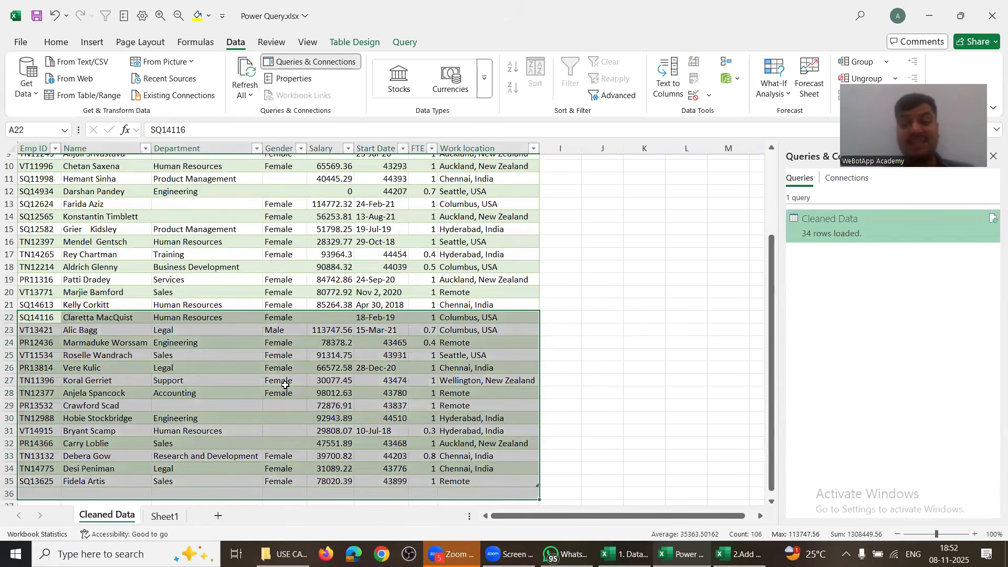
key("alt+Tab")
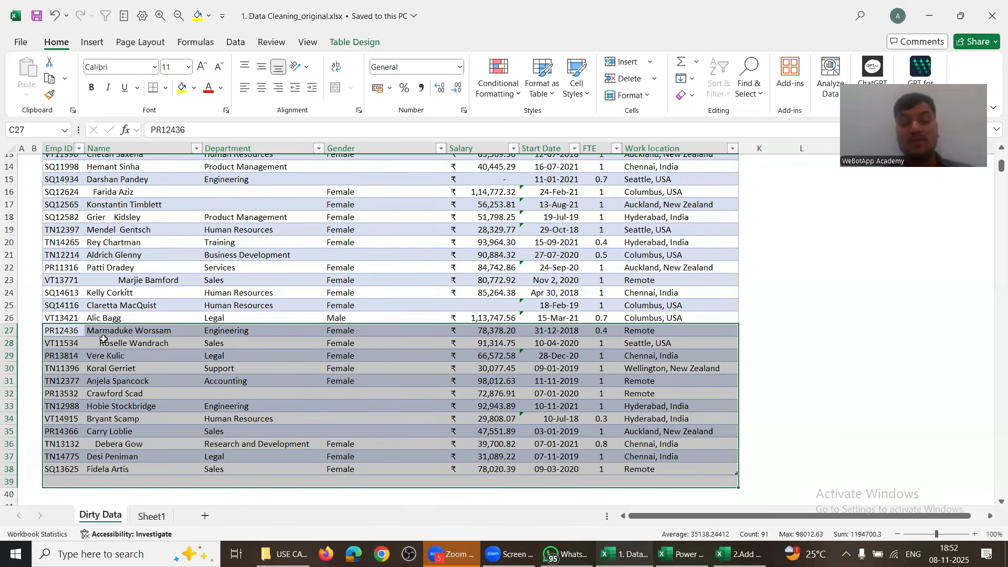
left_click(104, 339)
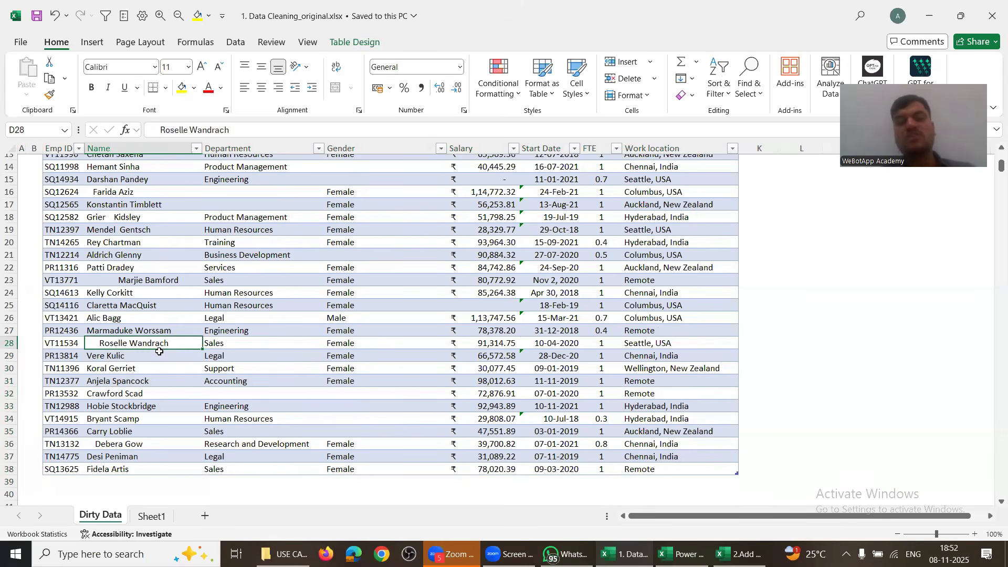
key("alt+Tab")
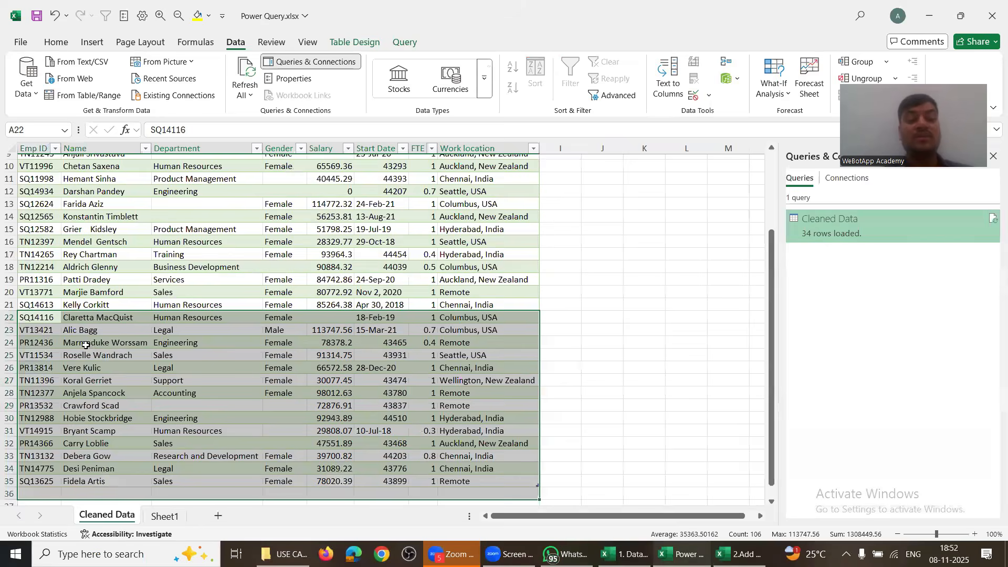
left_click(65, 357)
left_click(9, 355)
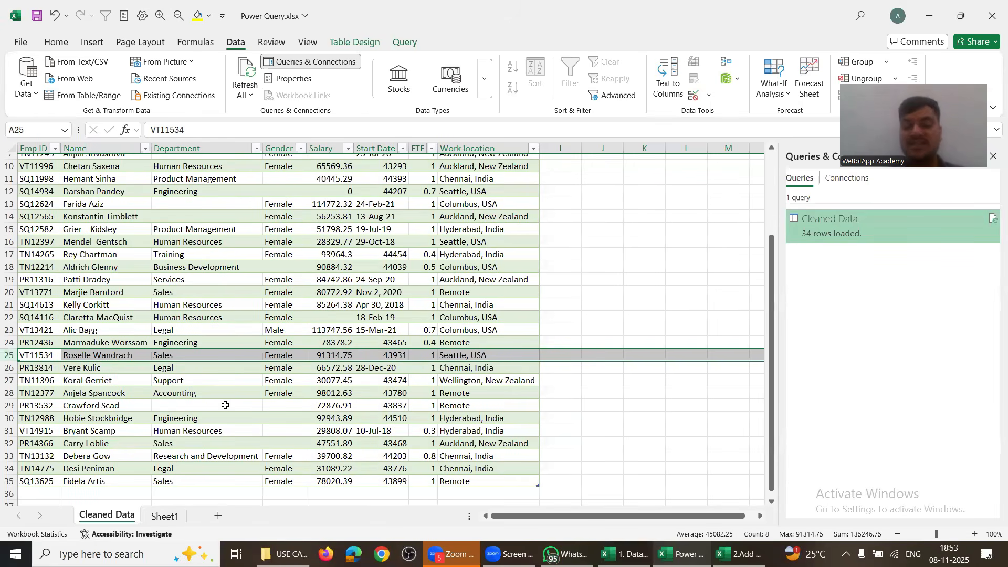
key("alt+Tab")
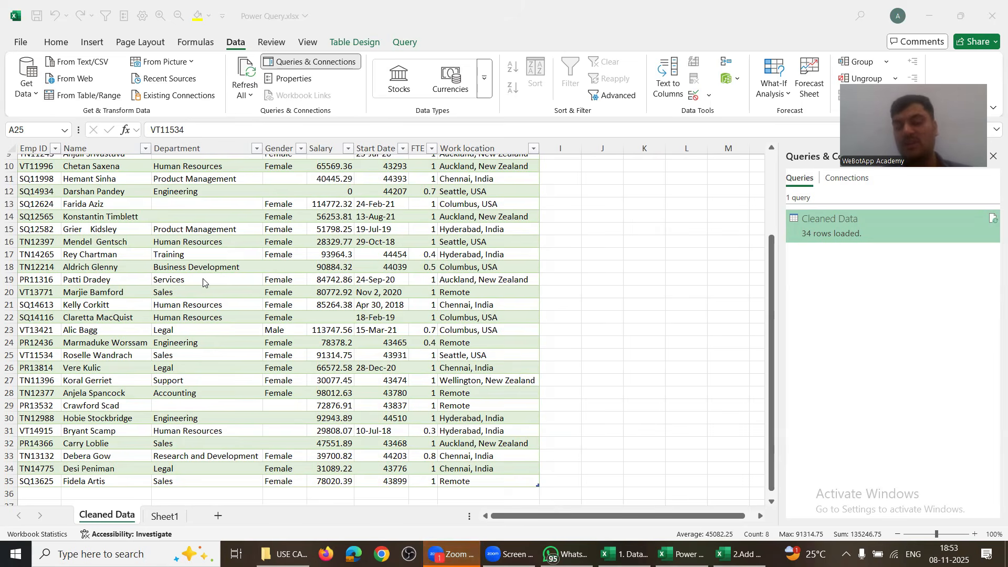
left_click(237, 45)
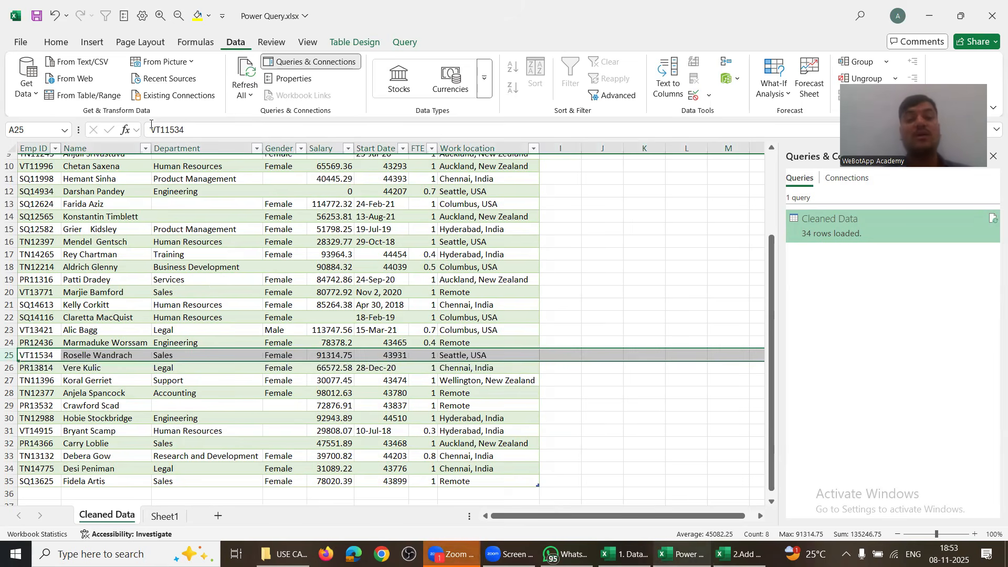
left_click(32, 98)
mouse_move(63, 119)
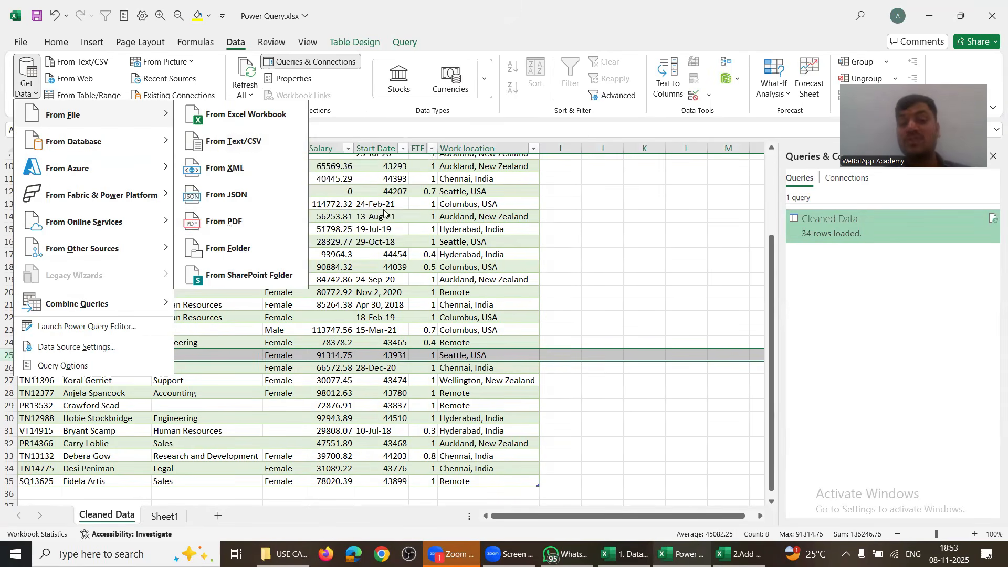
left_click(383, 210)
key("alt+Tab")
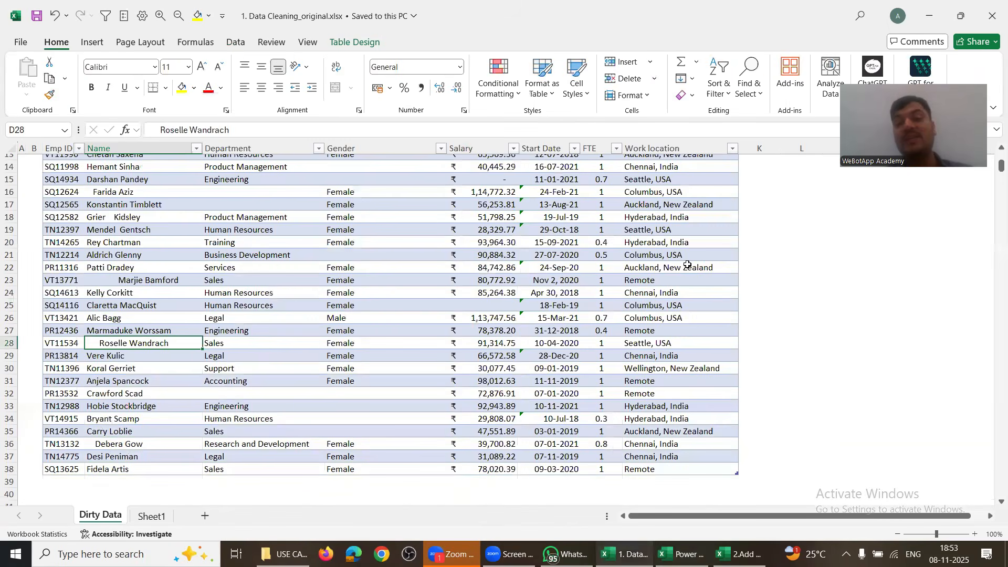
left_click(687, 265)
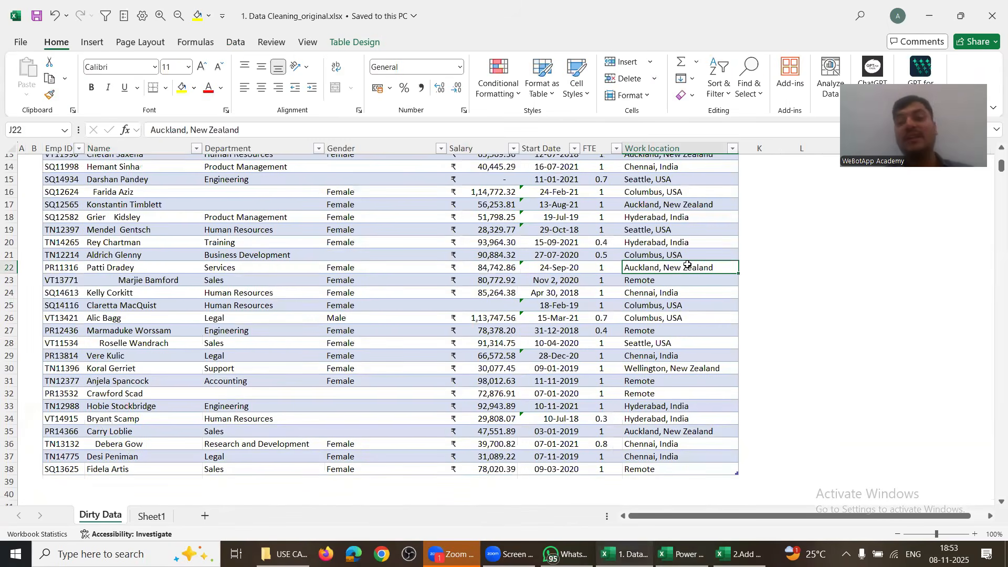
scroll(687, 264, "up", 5)
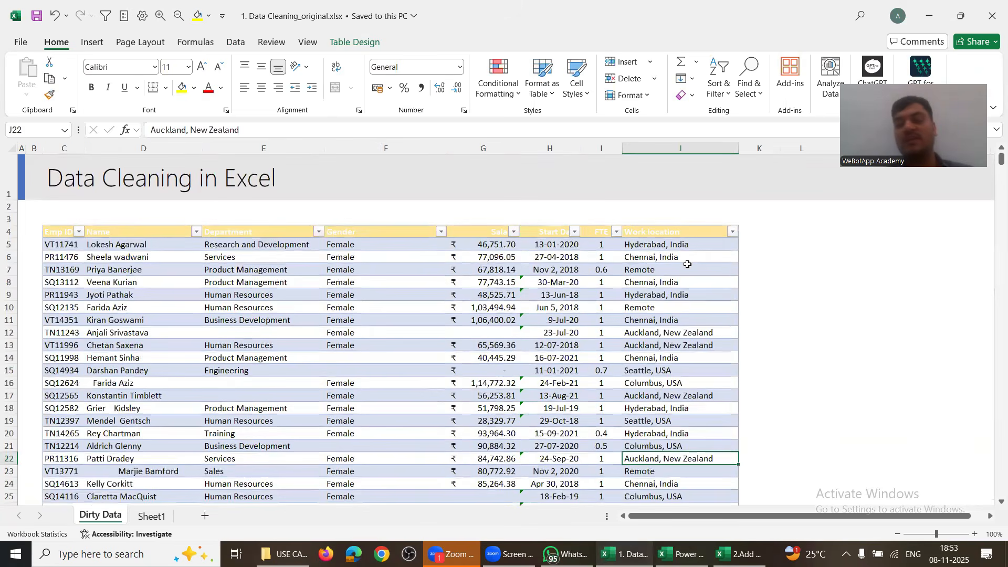
key("alt+Tab")
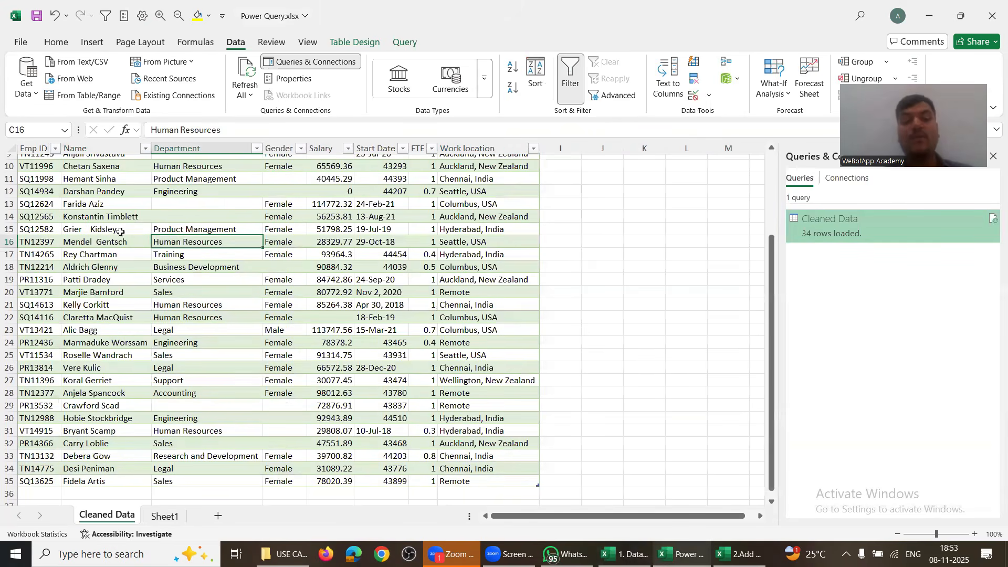
left_click_drag(120, 231, 125, 477)
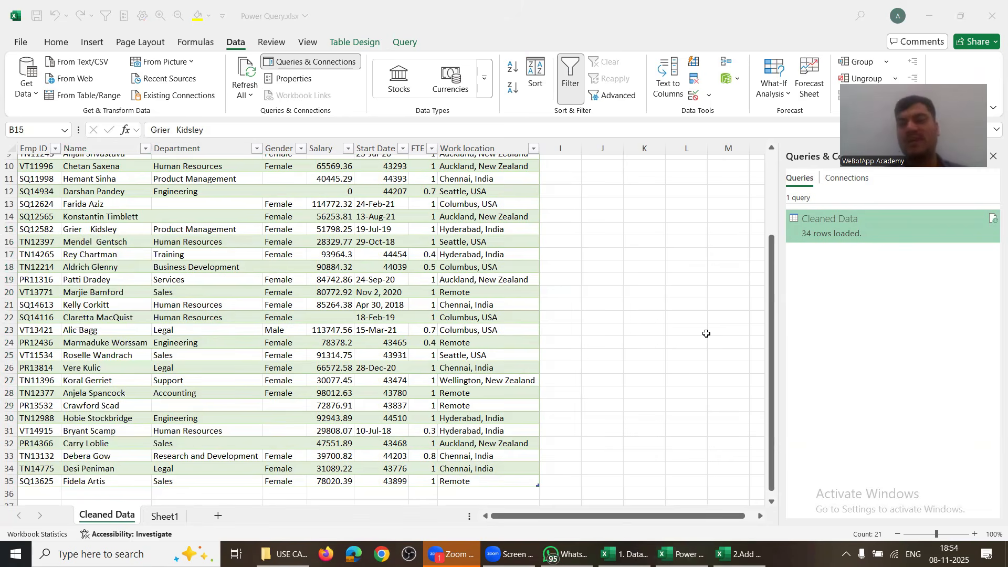
left_click(30, 99)
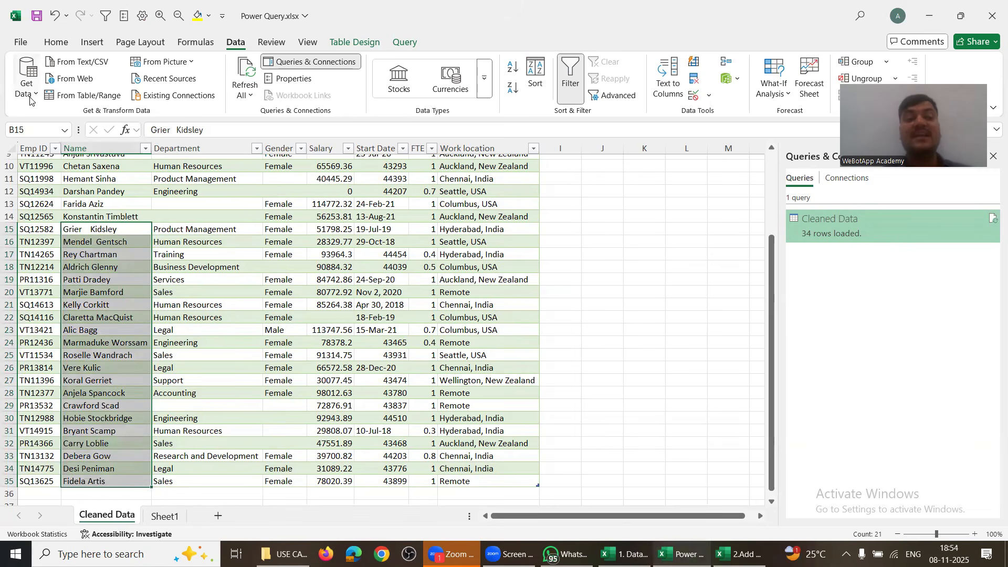
left_click(30, 100)
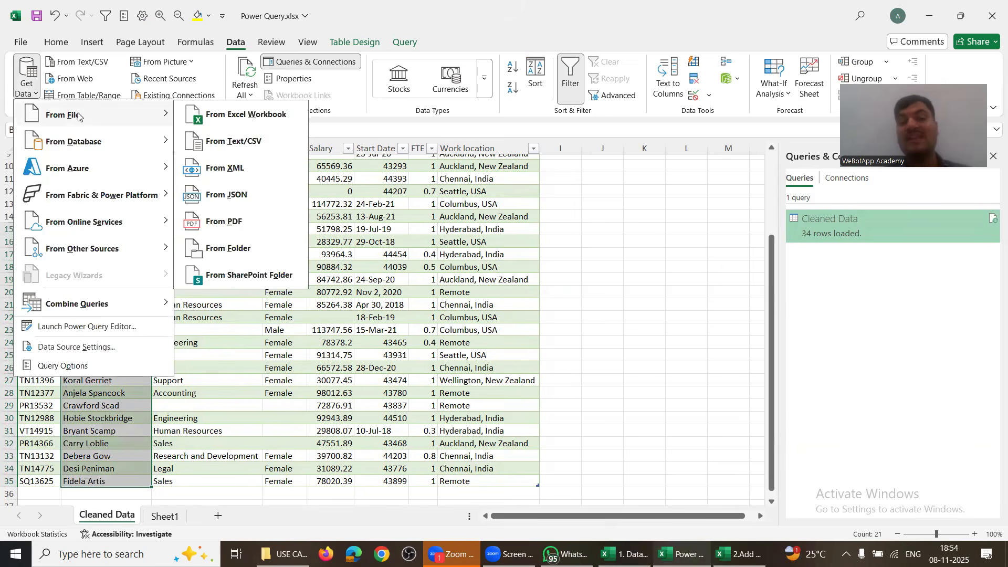
key("Escape")
key("Escape")
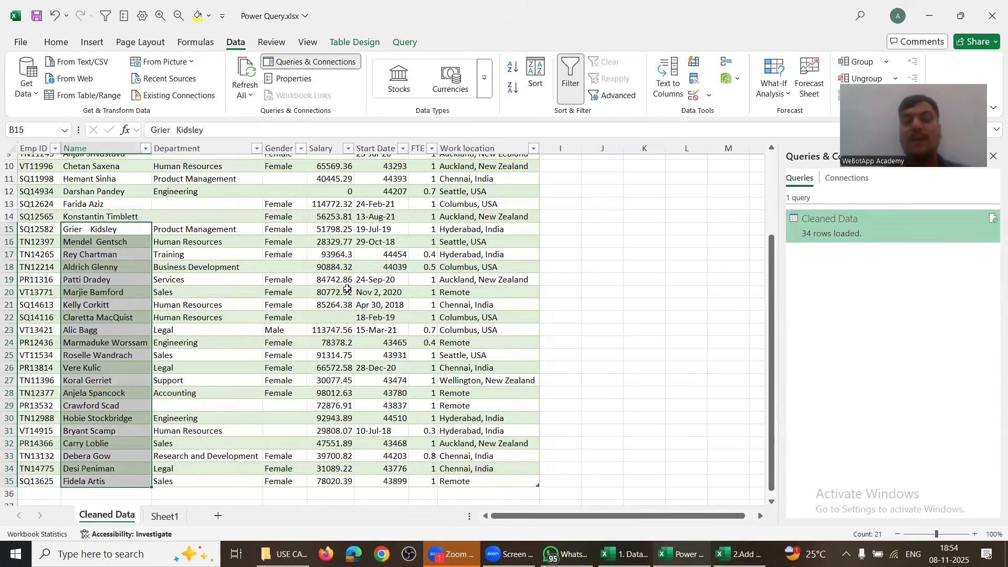
left_click_drag(331, 229, 489, 470)
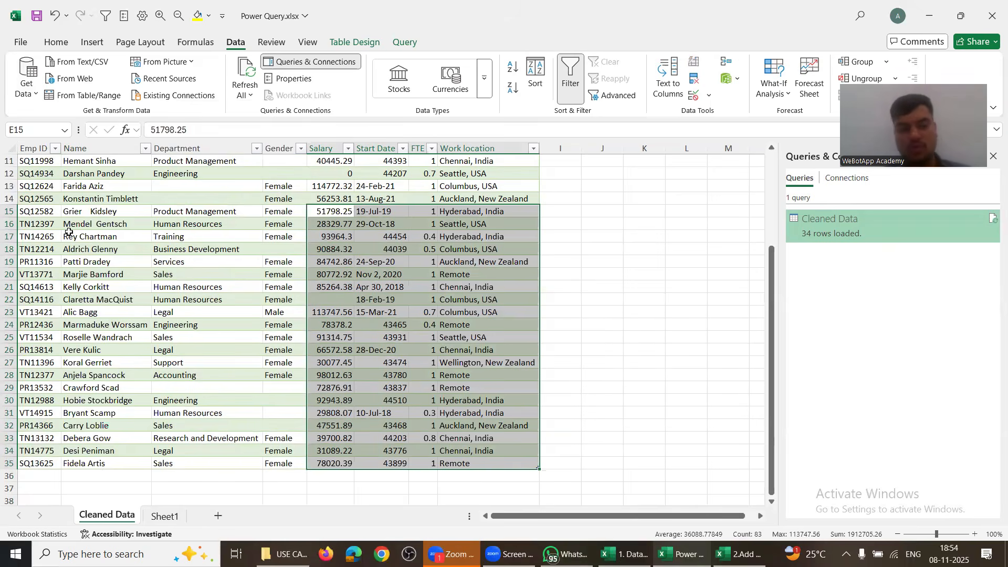
left_click_drag(70, 234, 386, 371)
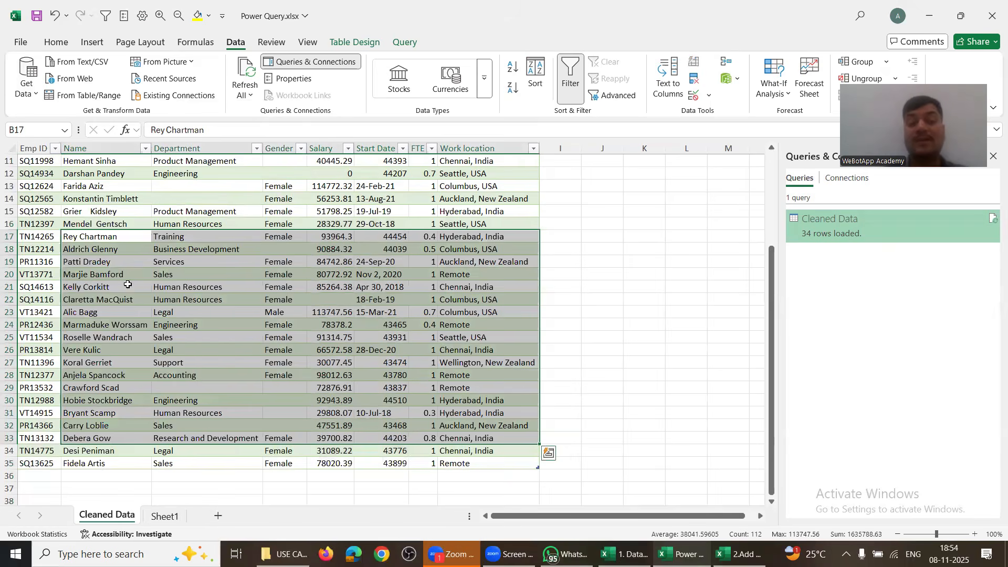
left_click_drag(82, 182, 375, 370)
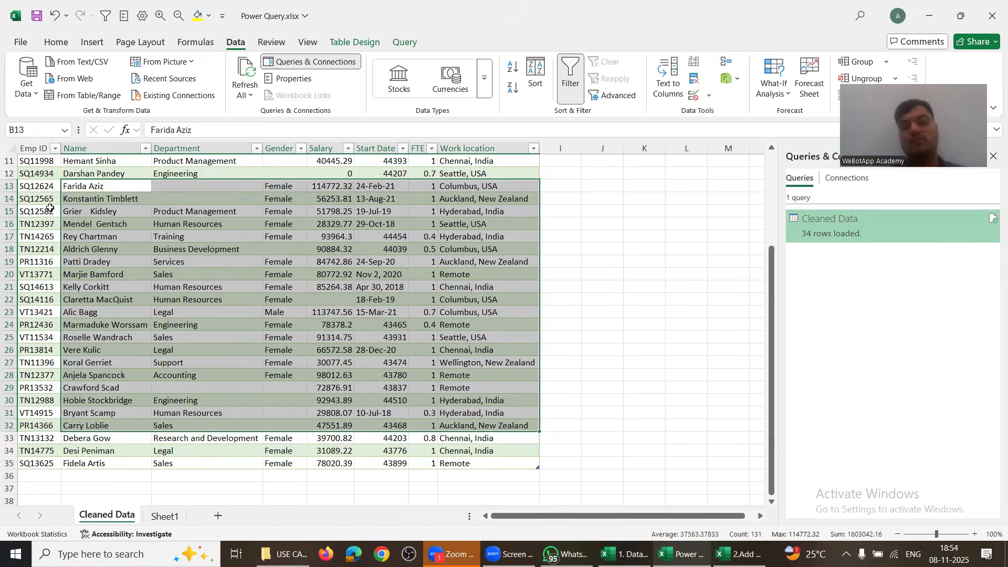
left_click_drag(36, 198, 488, 437)
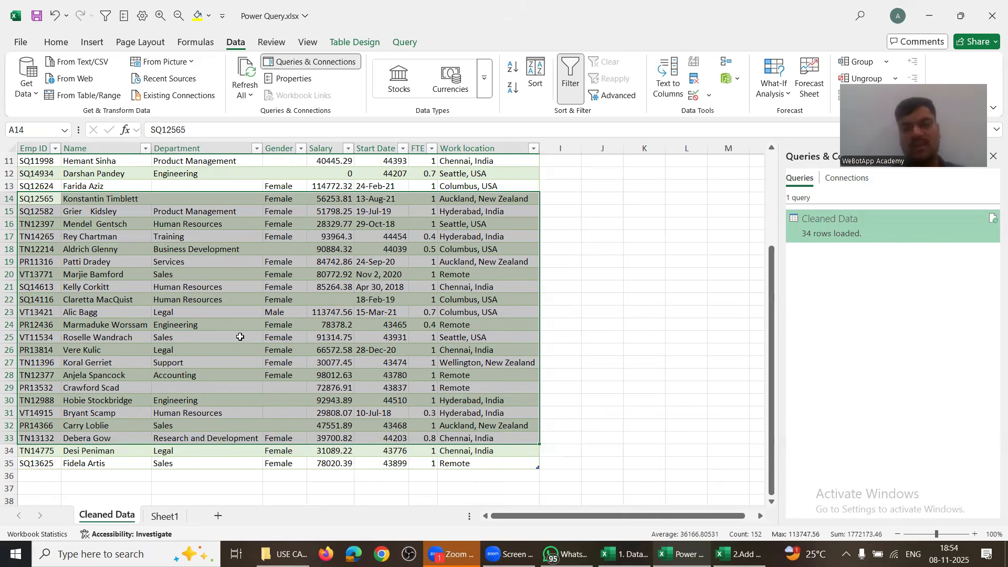
left_click(97, 288)
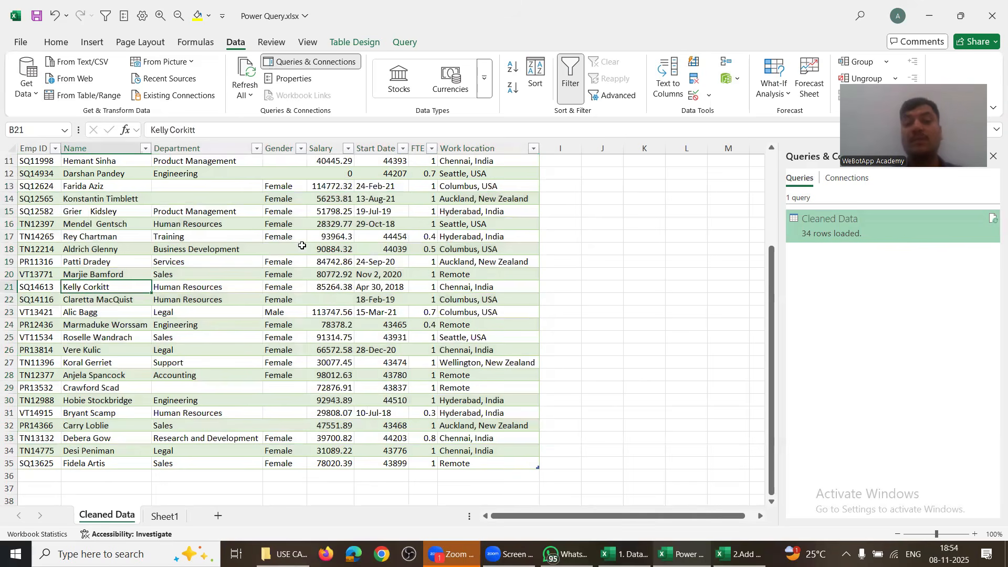
left_click_drag(181, 195, 243, 231)
left_click_drag(372, 173, 365, 351)
scroll(365, 351, "up", 1)
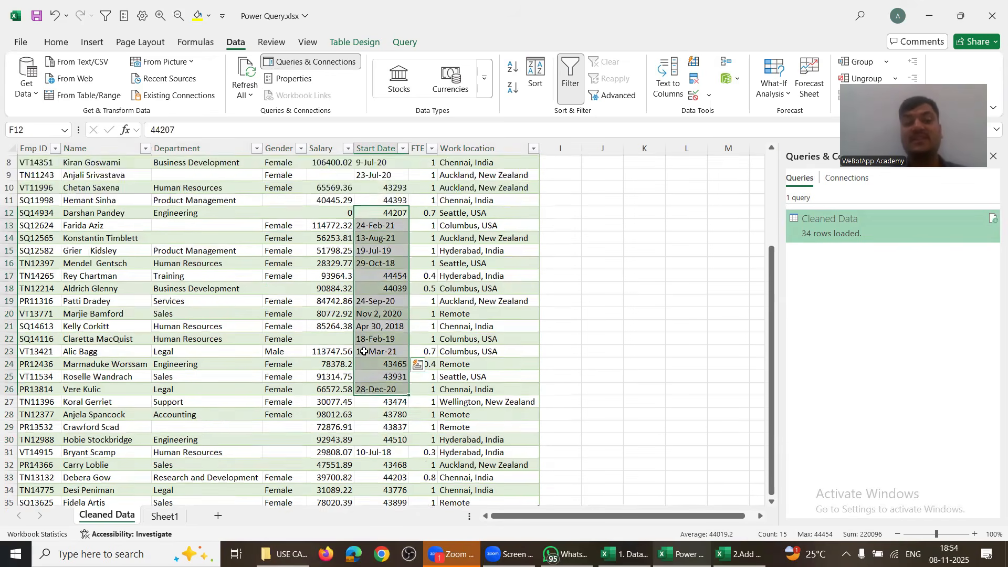
scroll(364, 351, "up", 3)
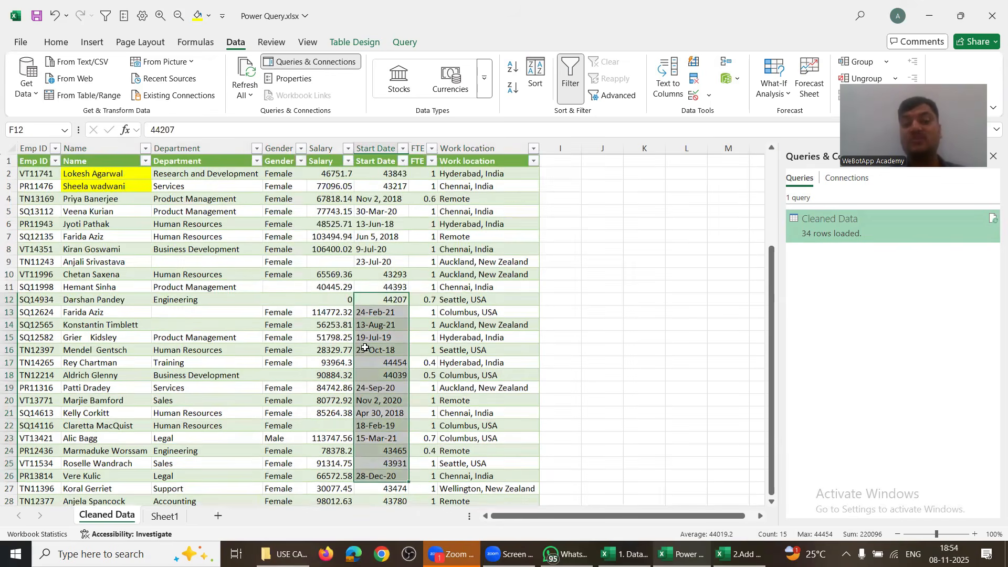
left_click(257, 317)
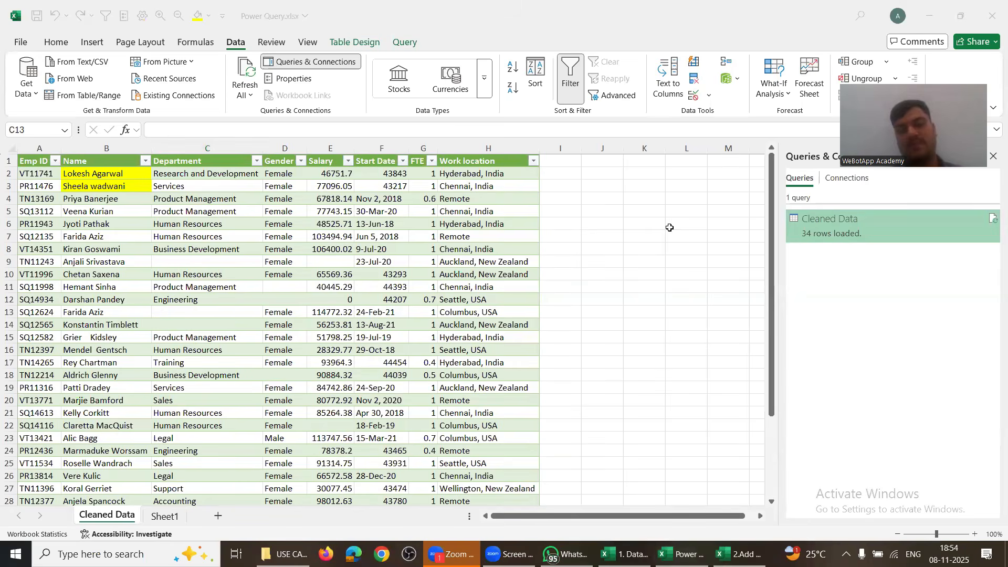
left_click(377, 143)
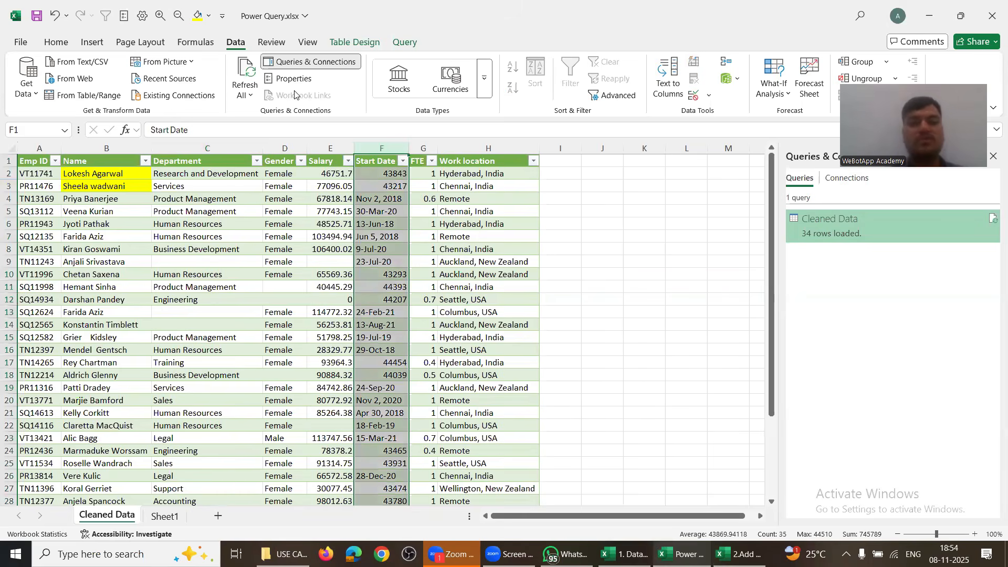
left_click(62, 41)
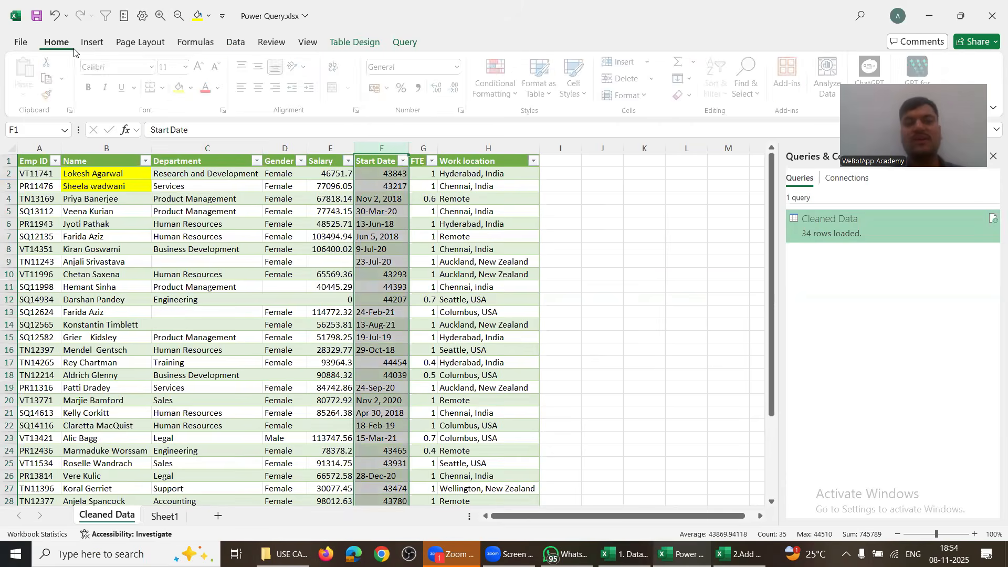
left_click(458, 71)
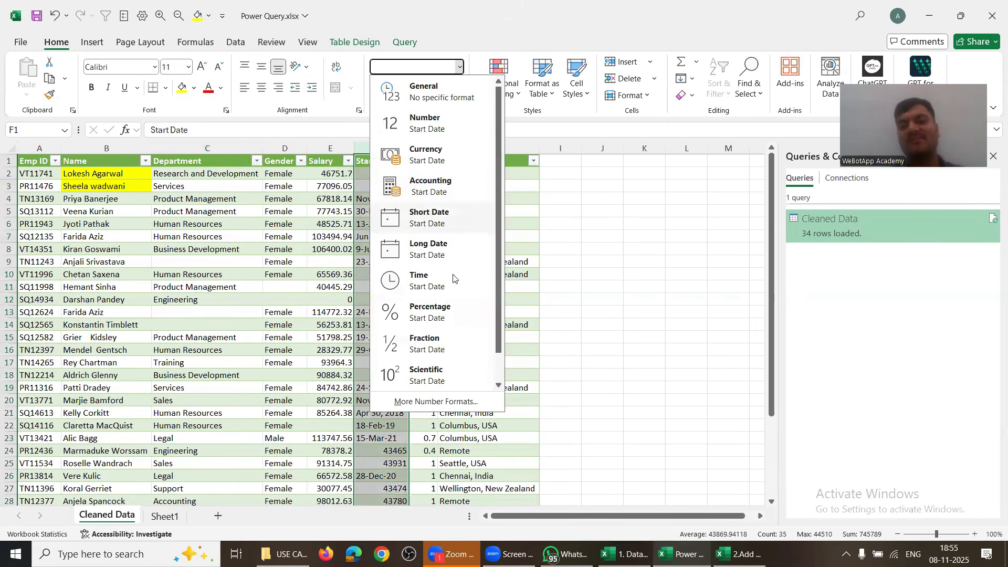
key("Escape")
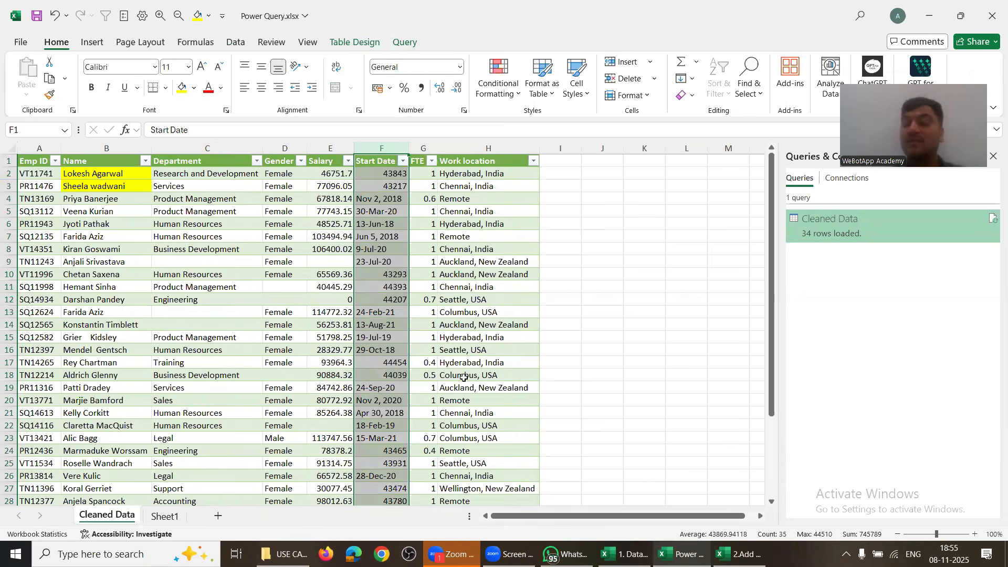
scroll(464, 377, "down", 2)
scroll(464, 377, "down", 3)
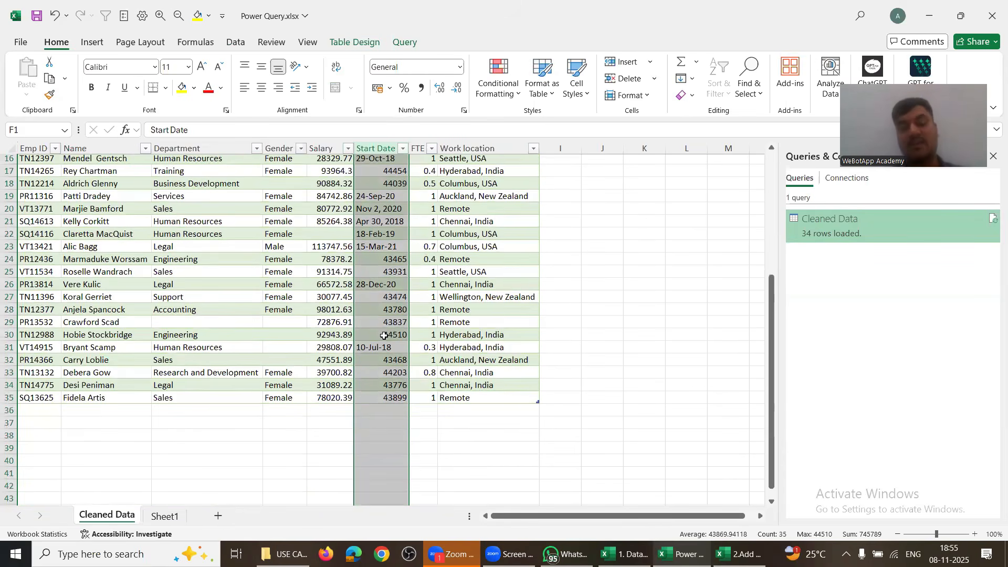
left_click(183, 275)
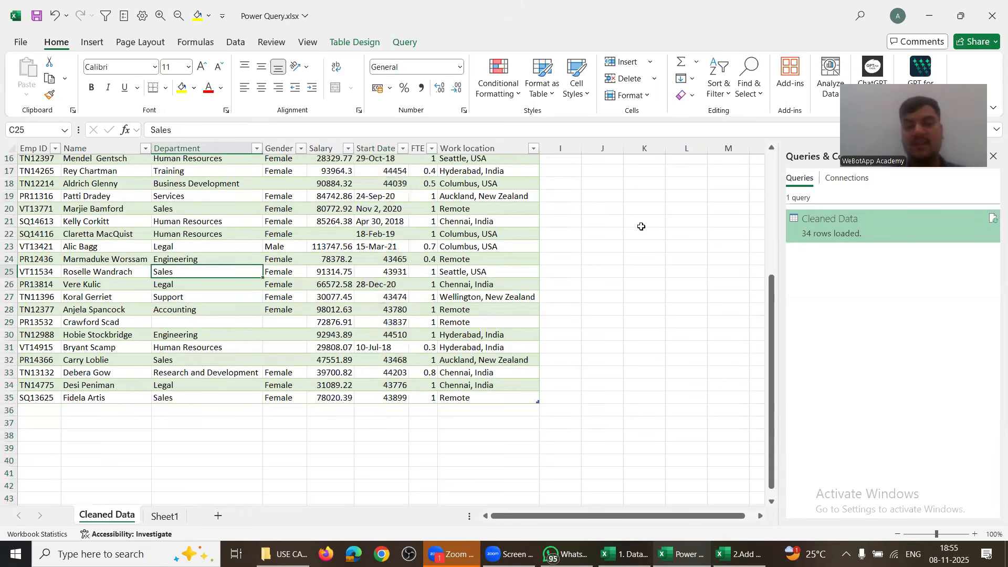
left_click(622, 206)
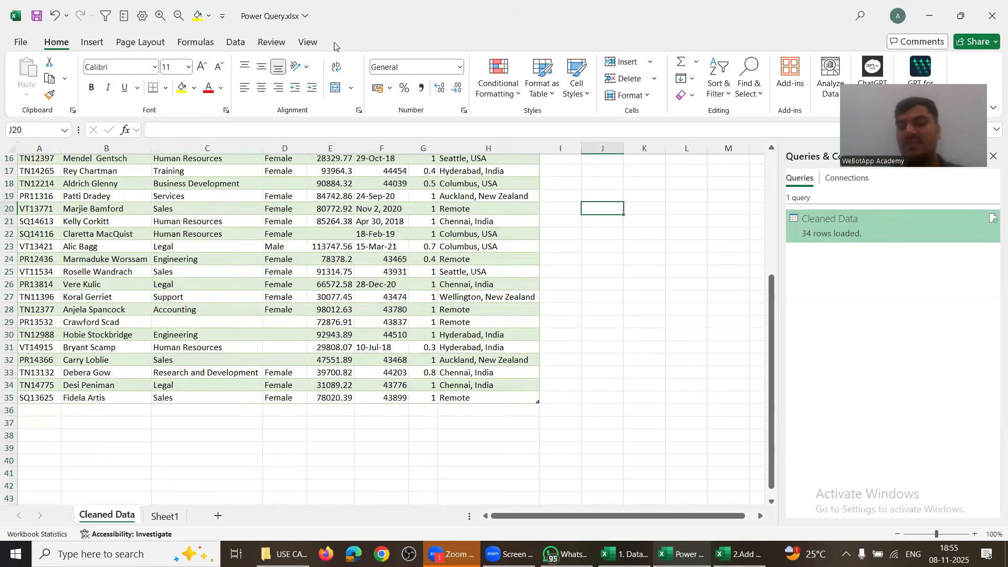
left_click(330, 193)
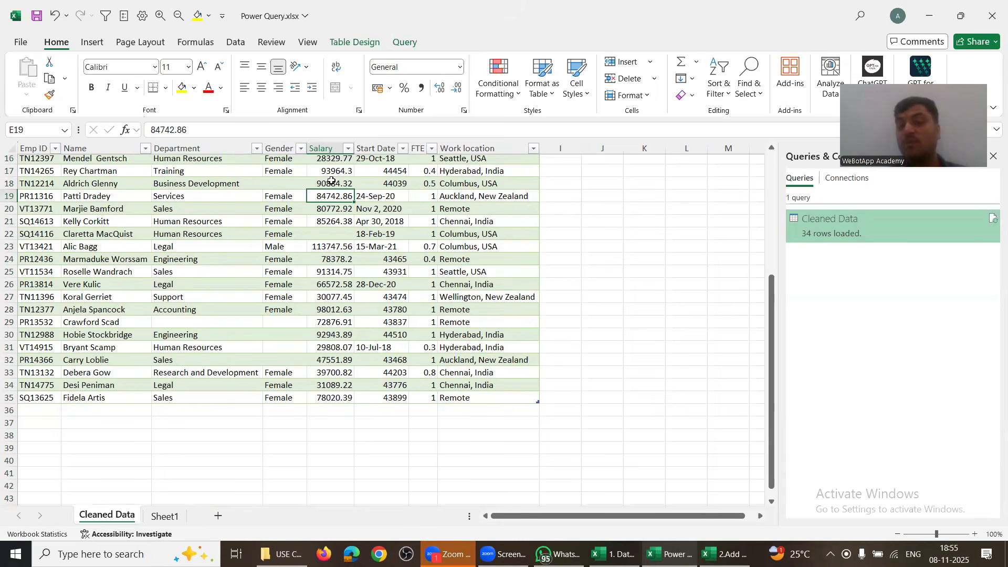
left_click(354, 42)
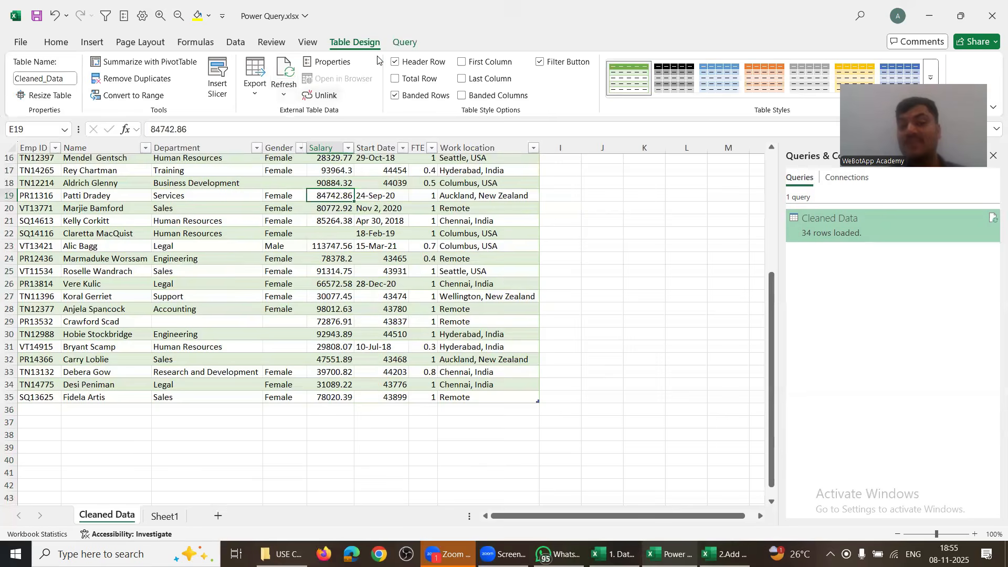
left_click(405, 42)
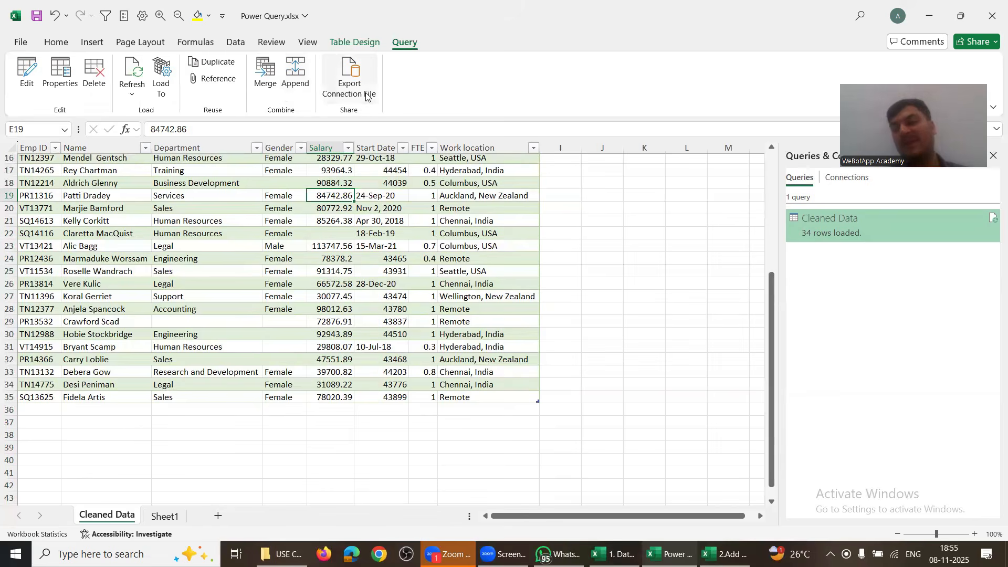
left_click(615, 196)
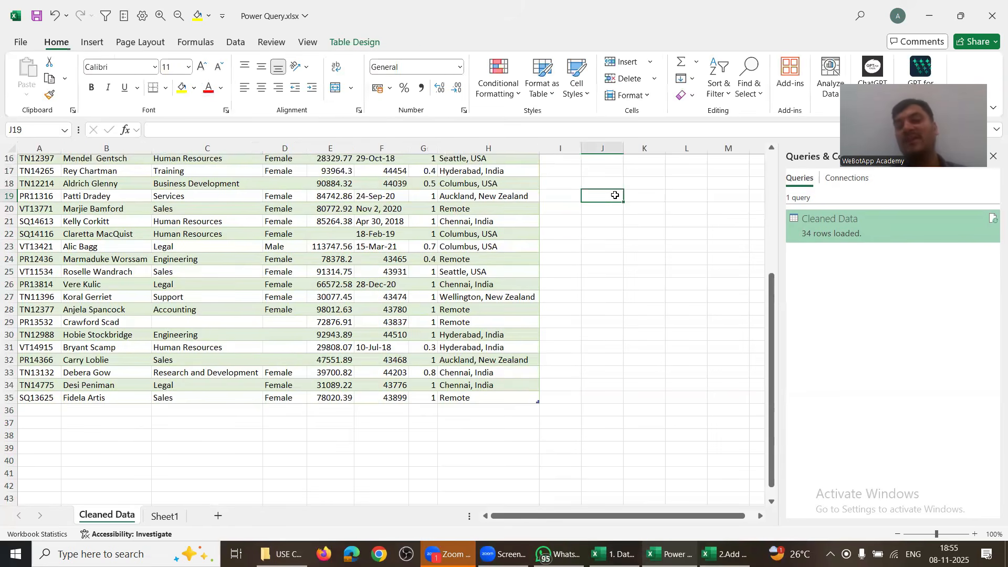
left_click(362, 209)
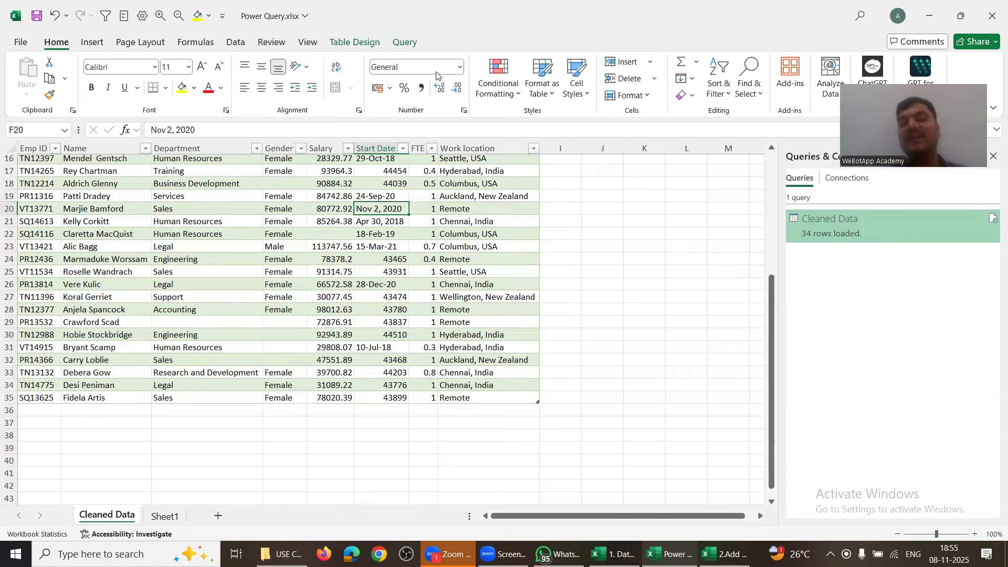
left_click(405, 42)
Step: Edit Cleaned Data in Power Query Editor and inspect null Departments in rows 8, 12 and 13
left_click(28, 67)
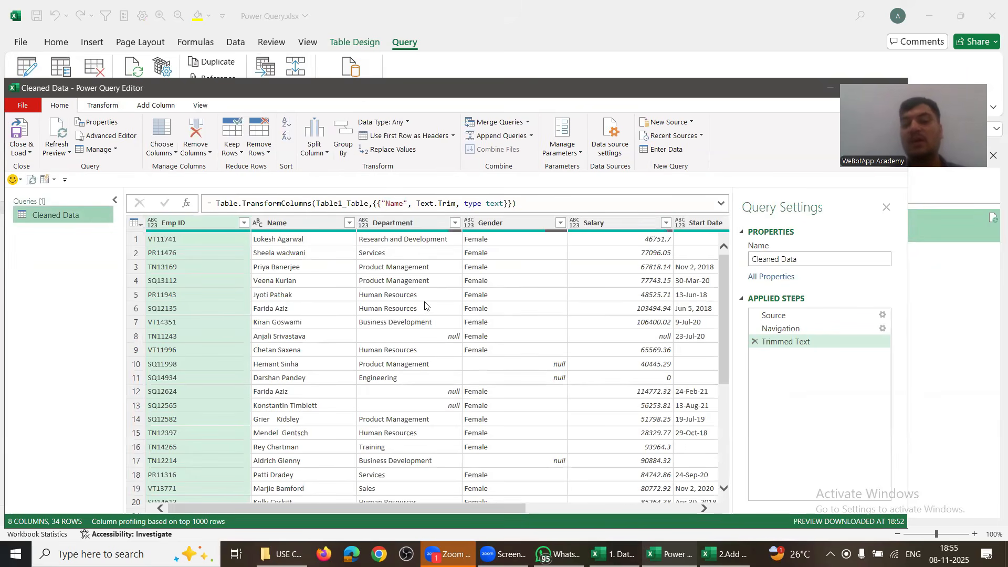
left_click(428, 336)
left_click(422, 389)
key("Down")
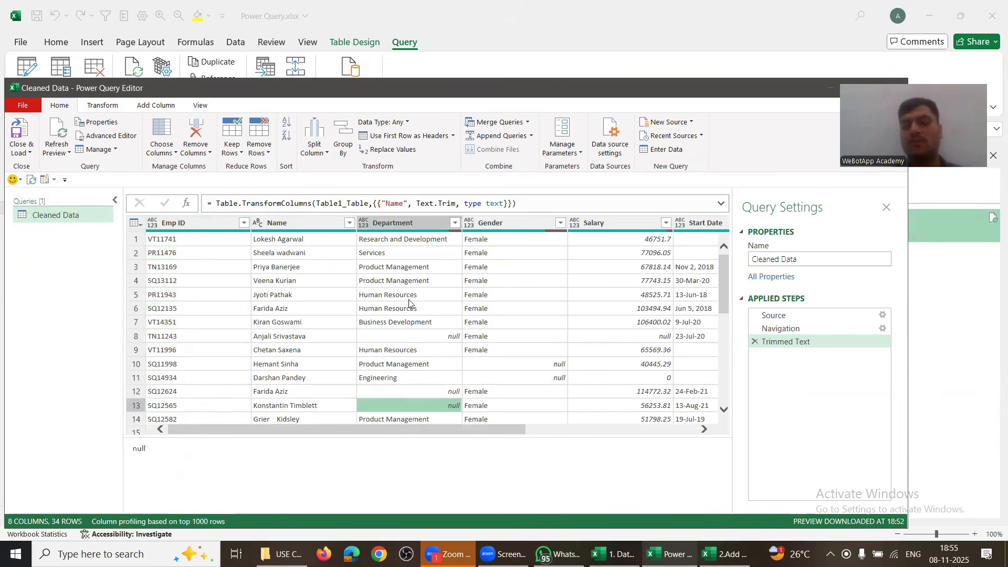
Step: Replace null with 'Unknown' in the Department column, fixing the 'Unkown' typo
right_click(402, 225)
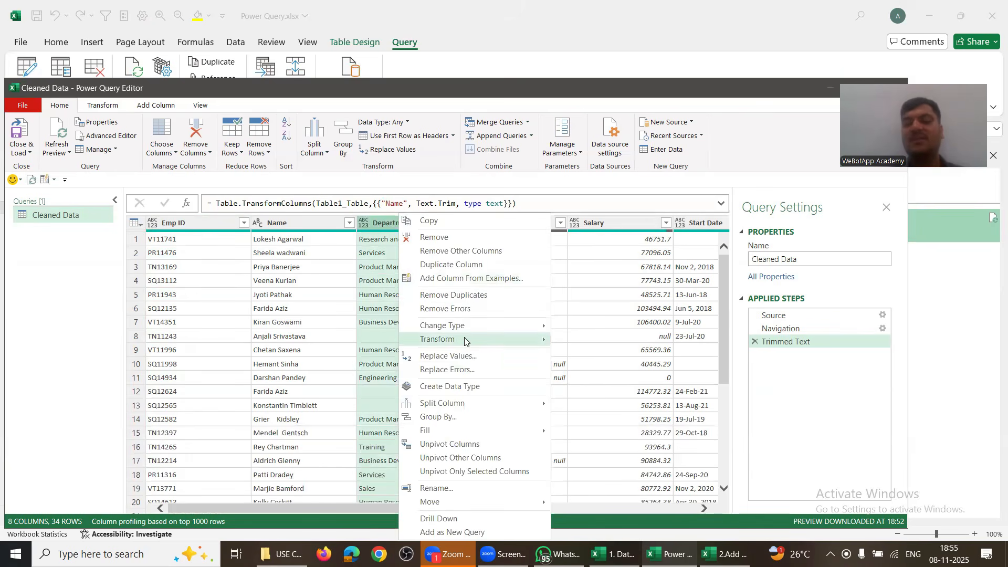
left_click(426, 357)
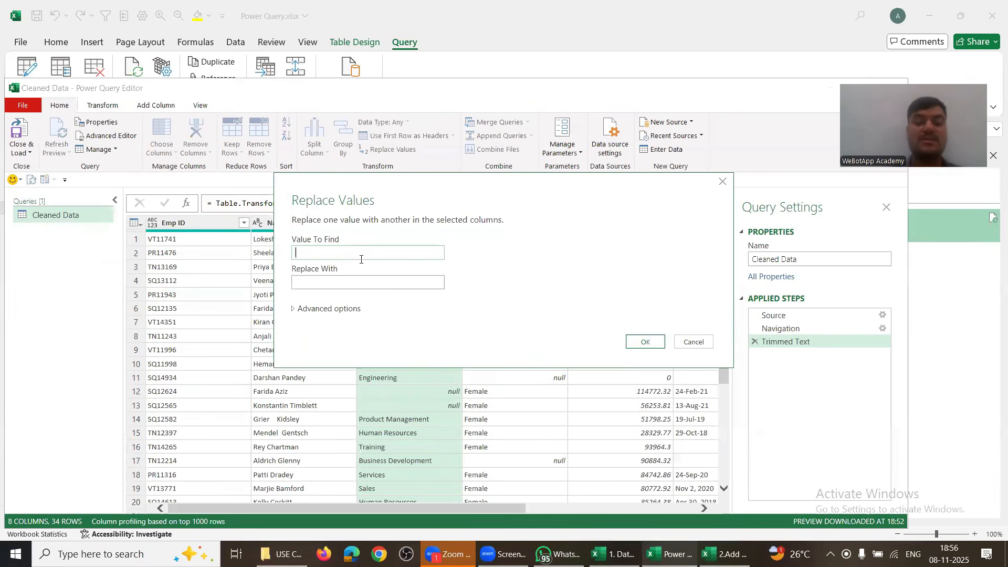
type("null")
key("Tab")
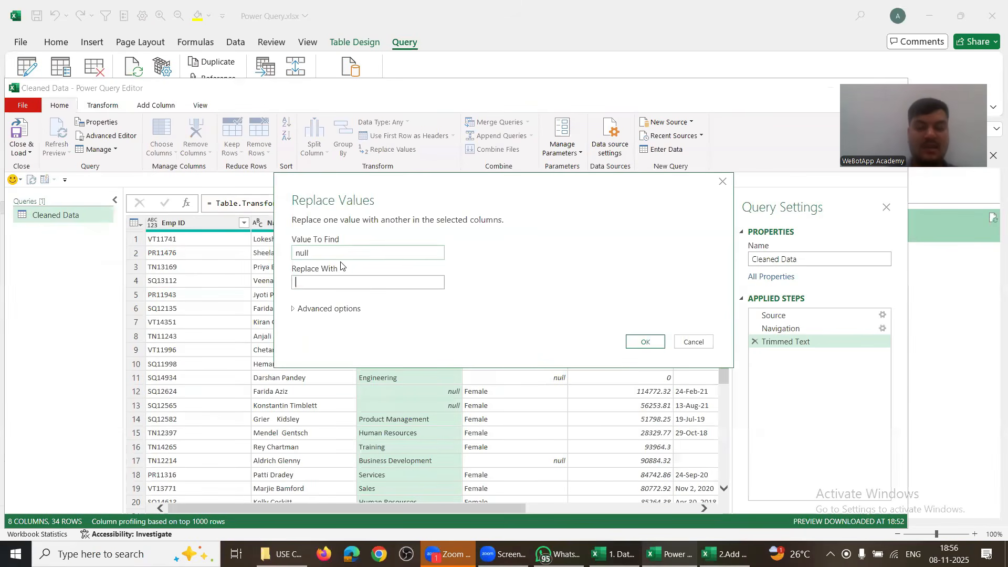
type("Unkown")
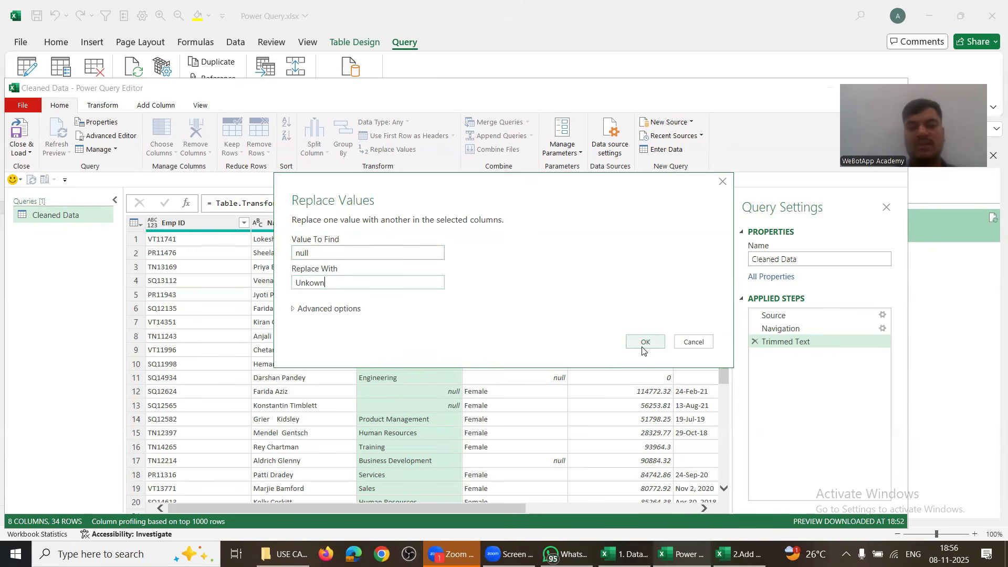
left_click(309, 282)
type("n")
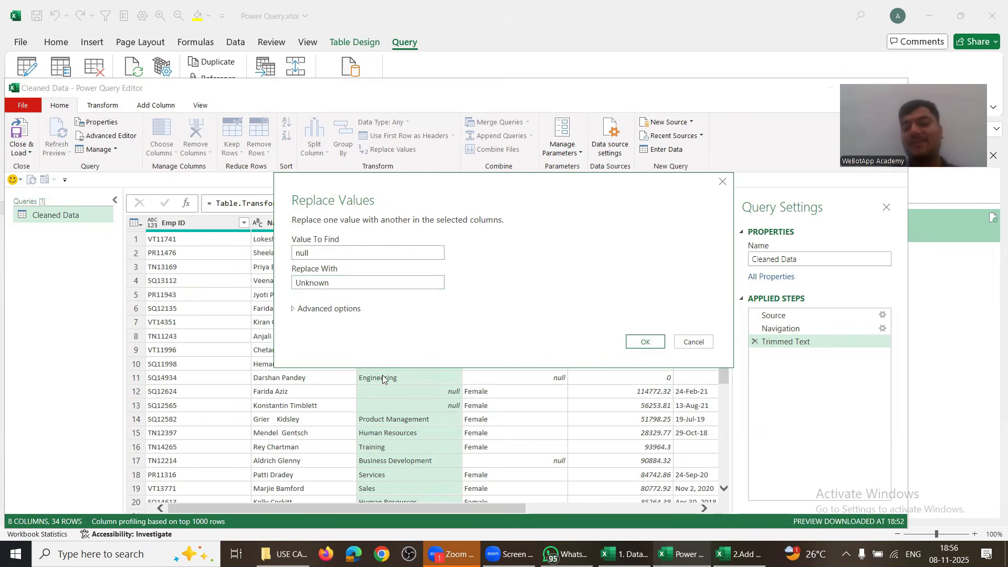
left_click(644, 342)
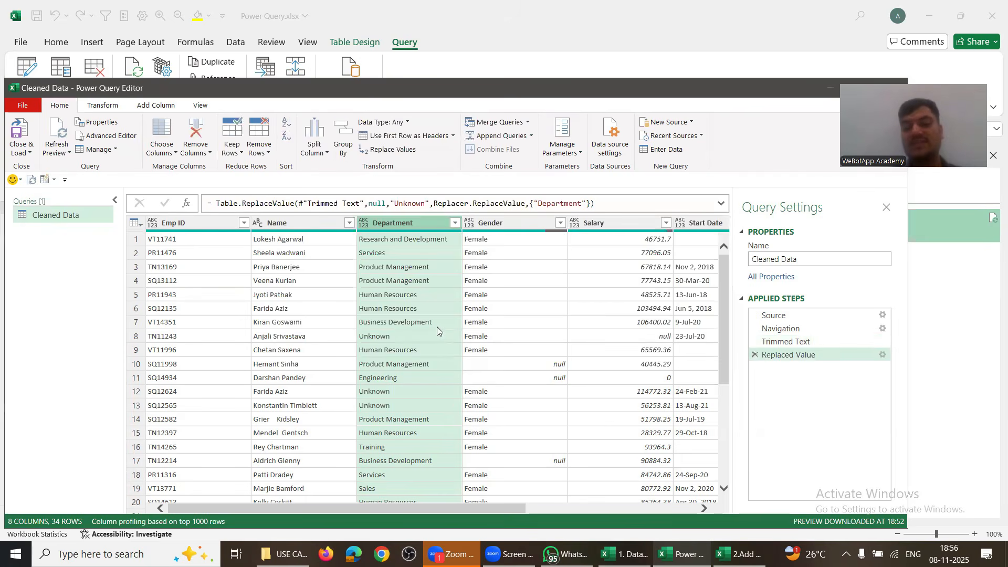
Step: Confirm the Unknown Departments and filter out rows with null Gender
left_click(387, 336)
left_click(381, 391)
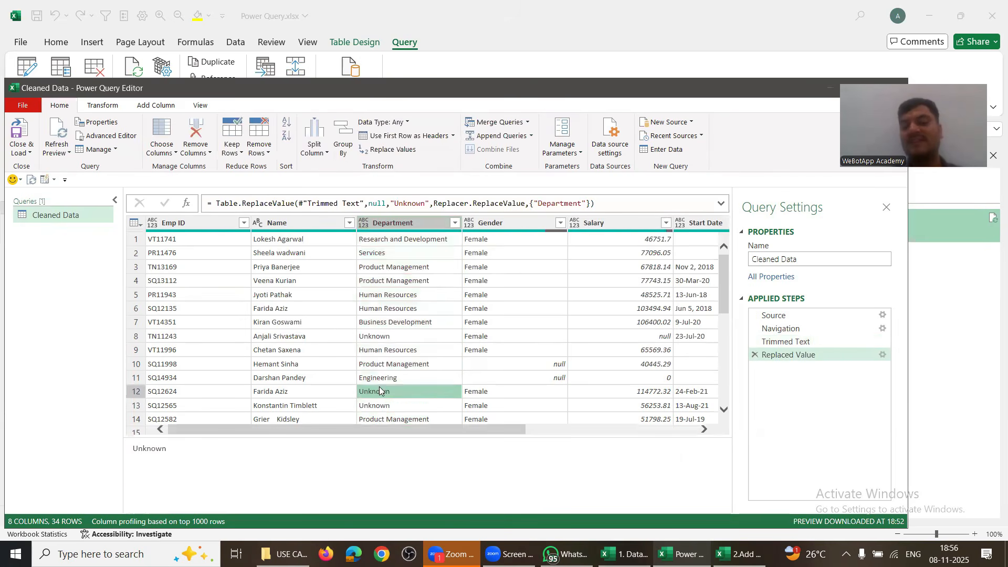
key("Down")
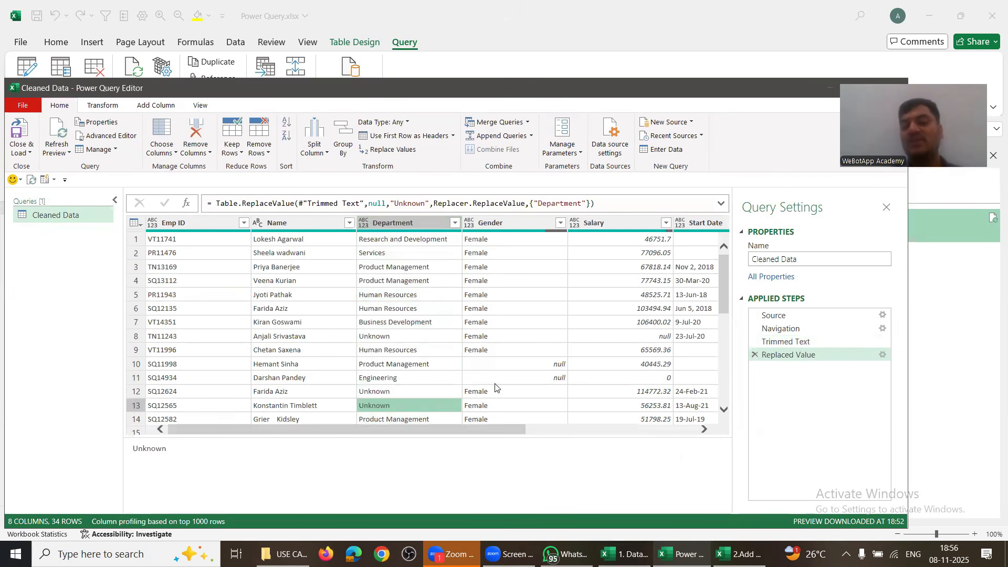
left_click(559, 224)
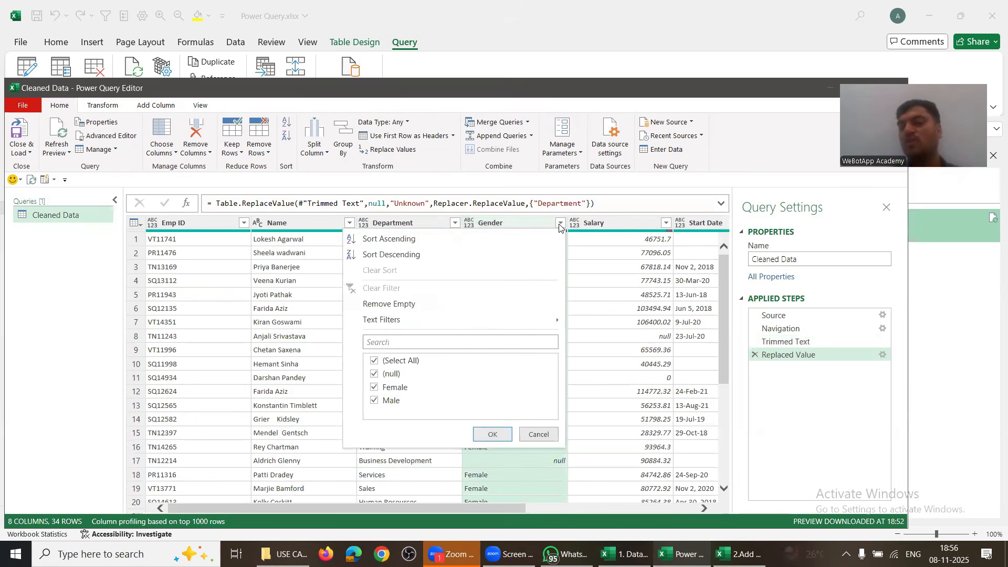
left_click(376, 374)
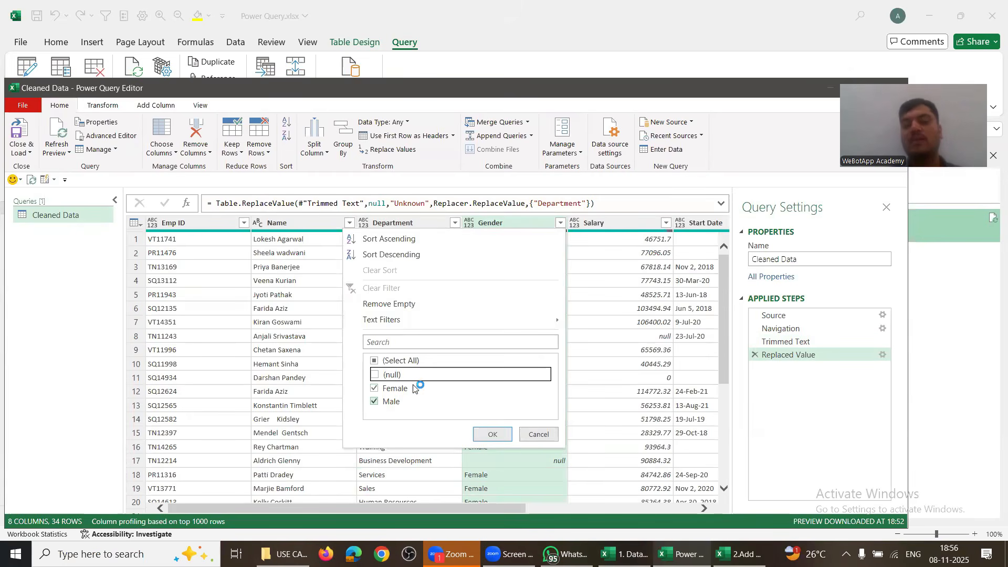
left_click(492, 434)
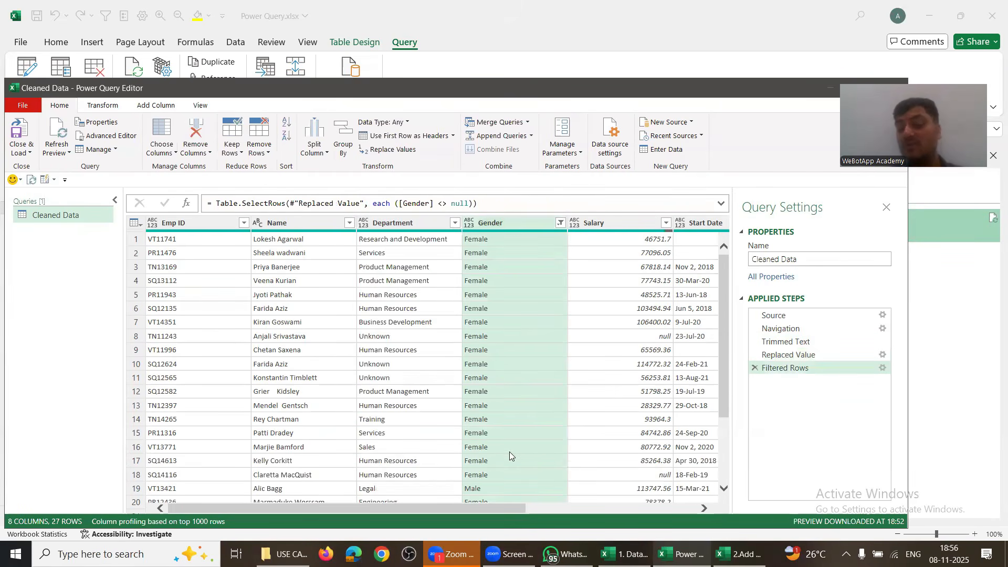
Step: Filter out rows with null Salary, leaving 25 rows
scroll(511, 465, "down", 3)
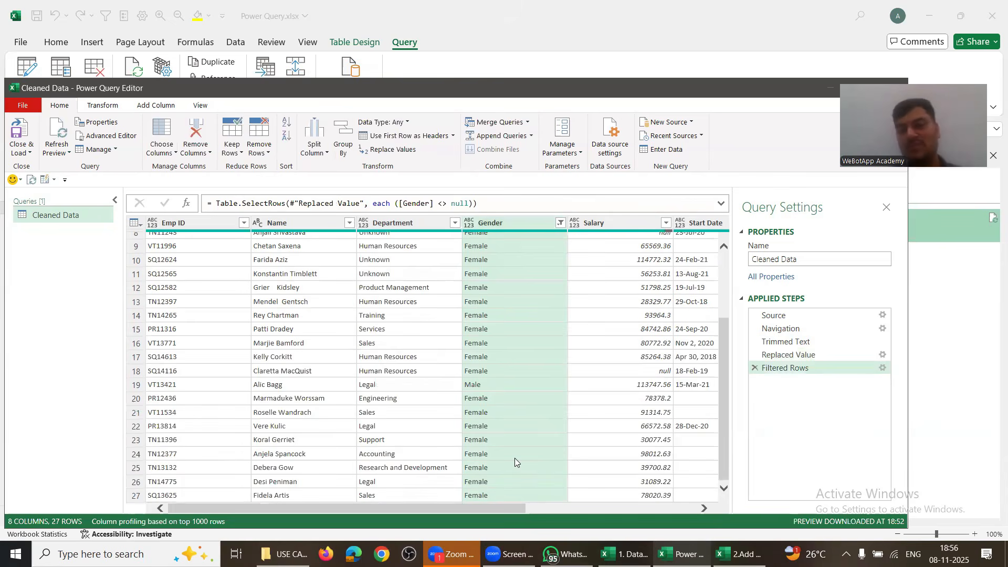
left_click(665, 223)
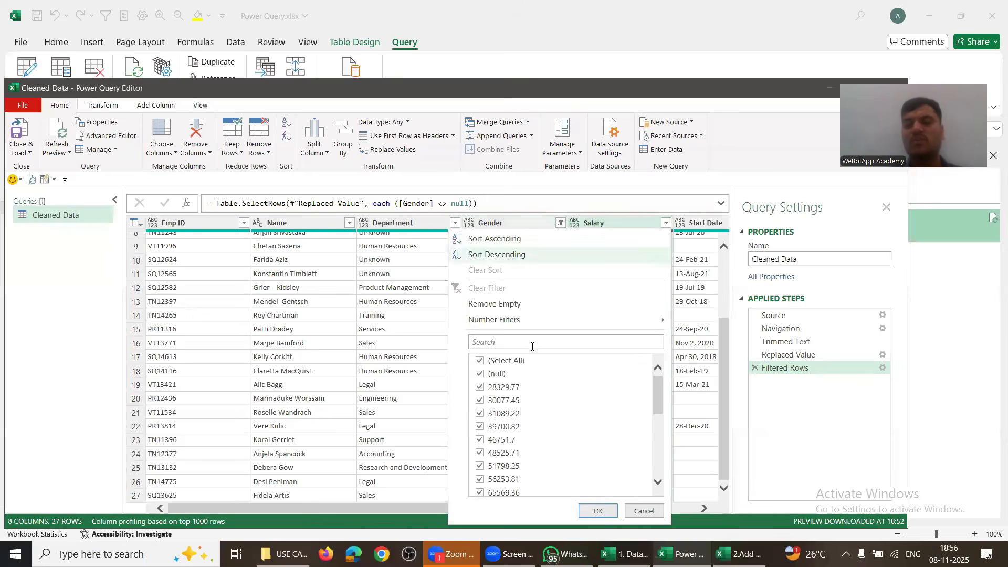
left_click(480, 374)
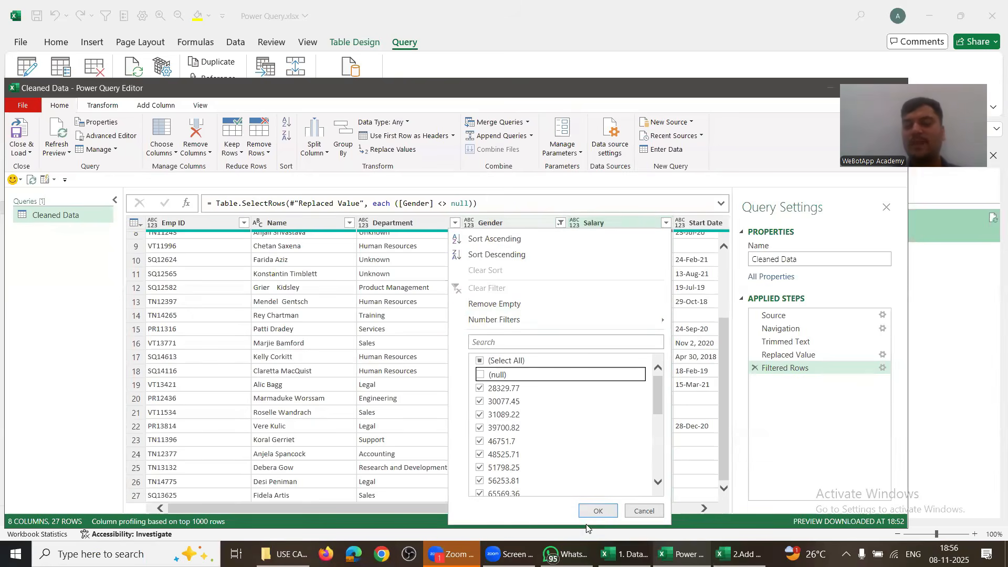
left_click(597, 511)
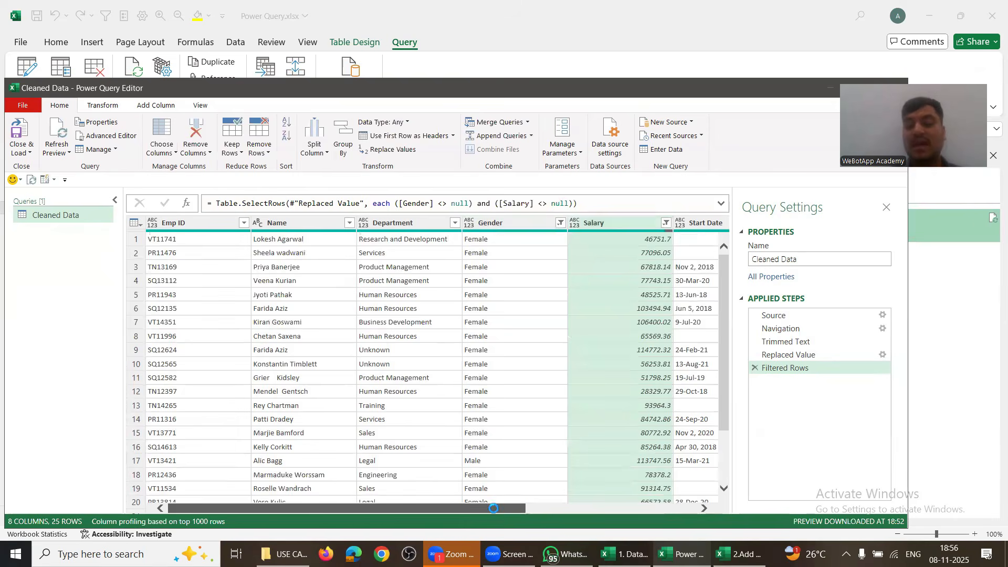
scroll(493, 508, "right", 5)
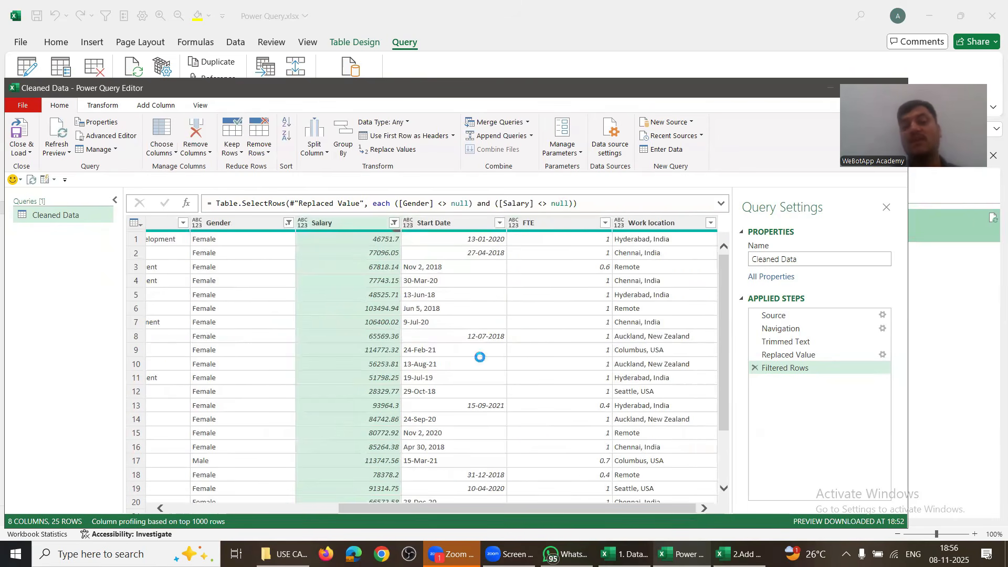
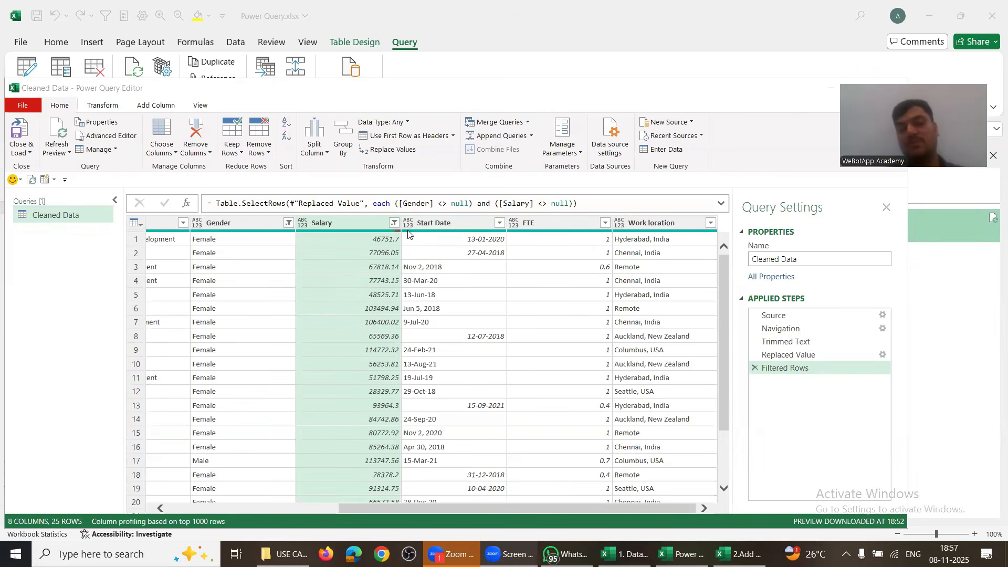
Step: Set the Salary column to Whole Number and the Start Date column to Date
left_click(303, 223)
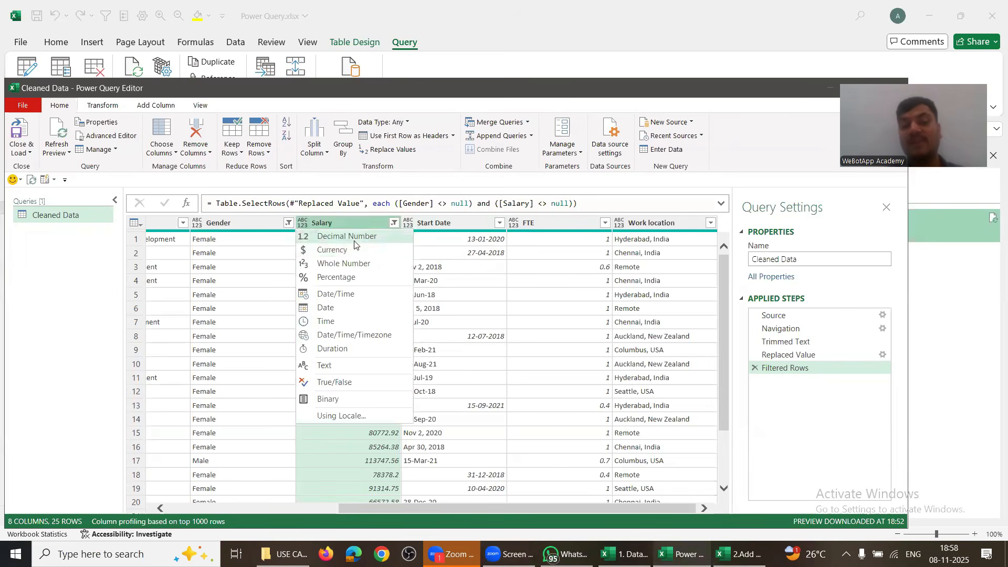
left_click(353, 263)
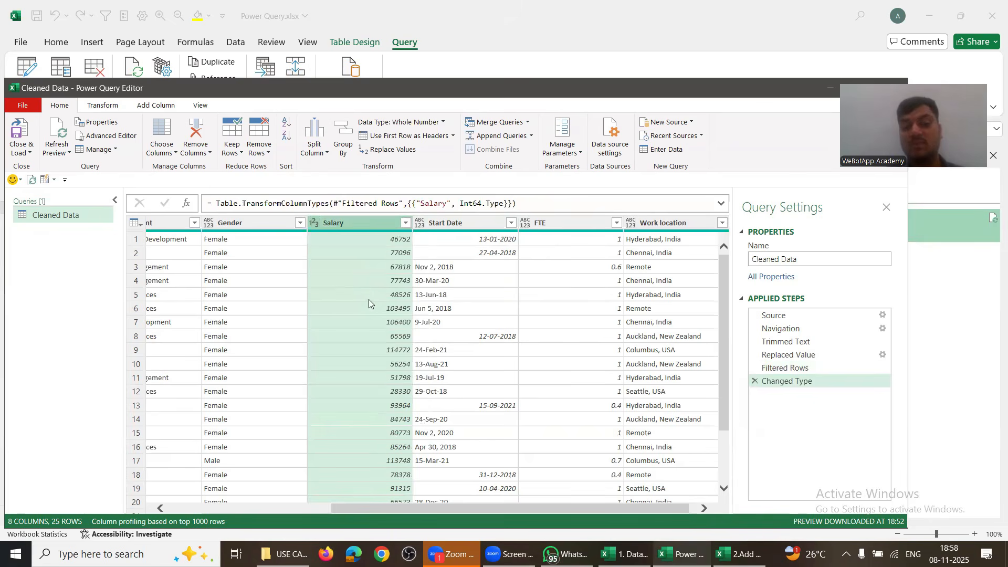
left_click(420, 222)
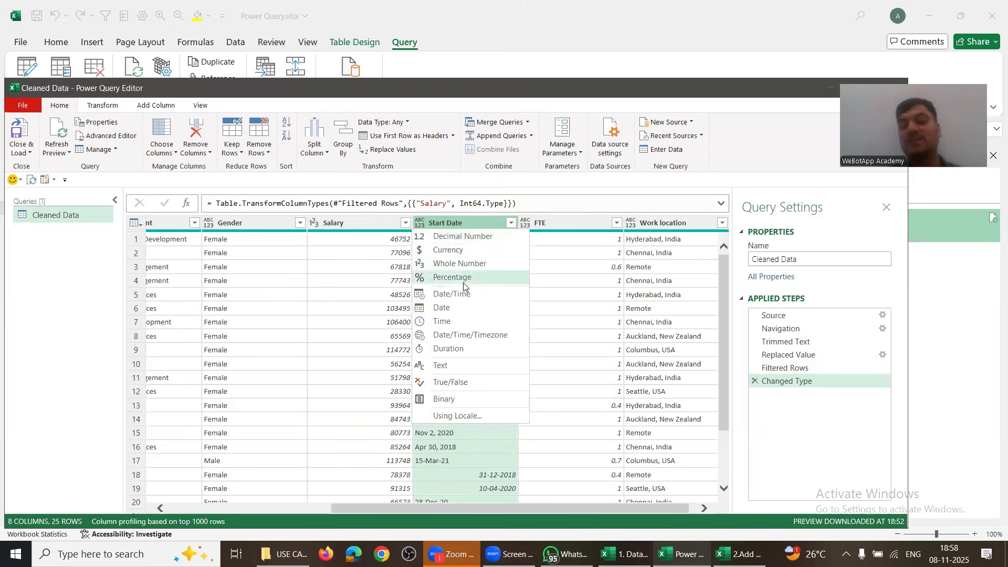
left_click(460, 307)
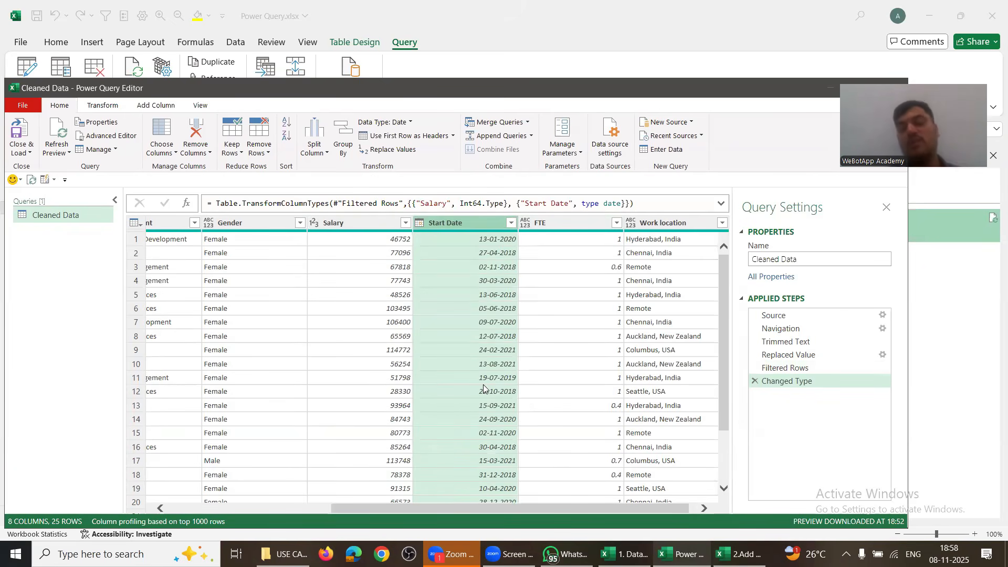
scroll(485, 378, "down", 2)
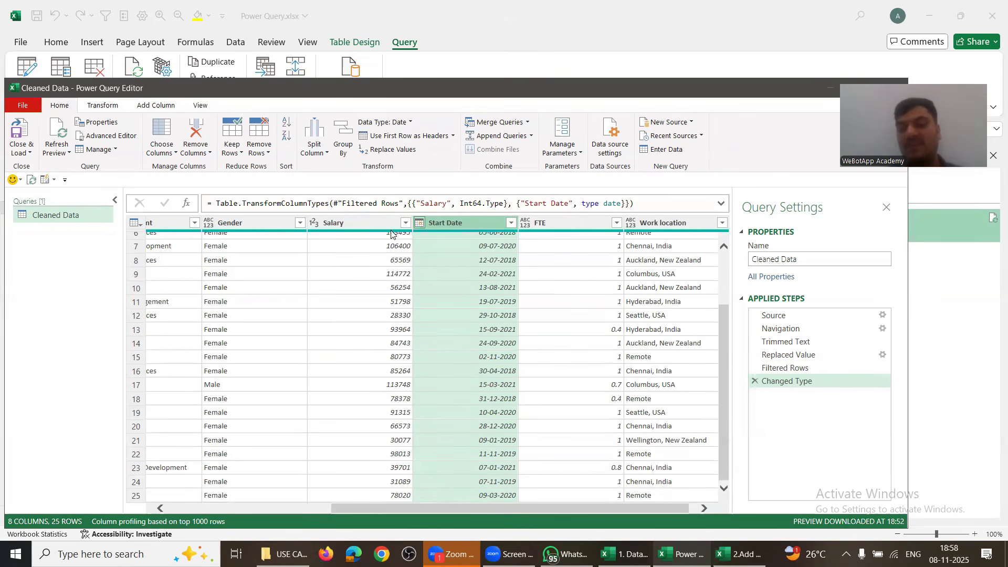
Step: Look at Gender's type choices without changing them, and reapply Date to Start Date
left_click(214, 225)
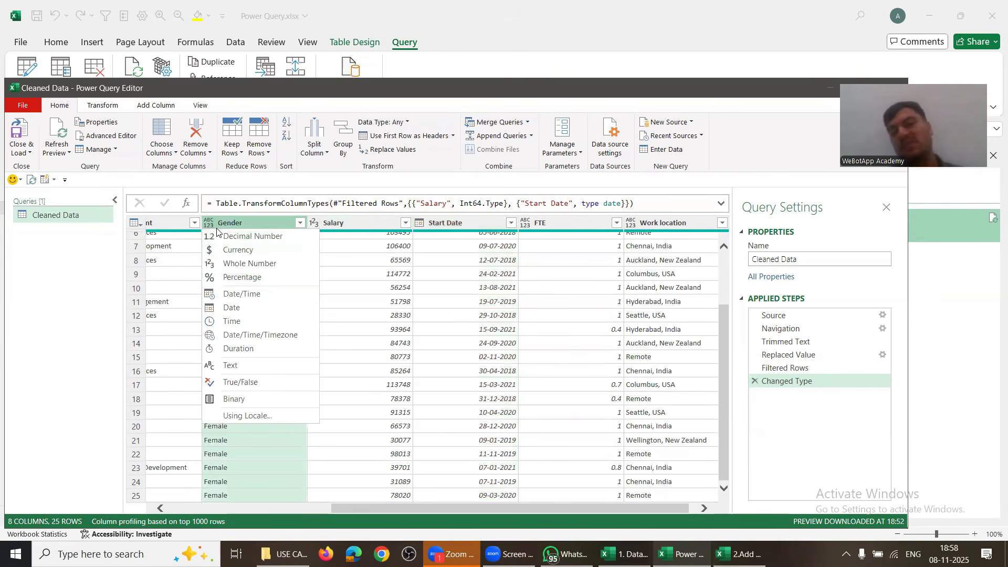
key("Escape")
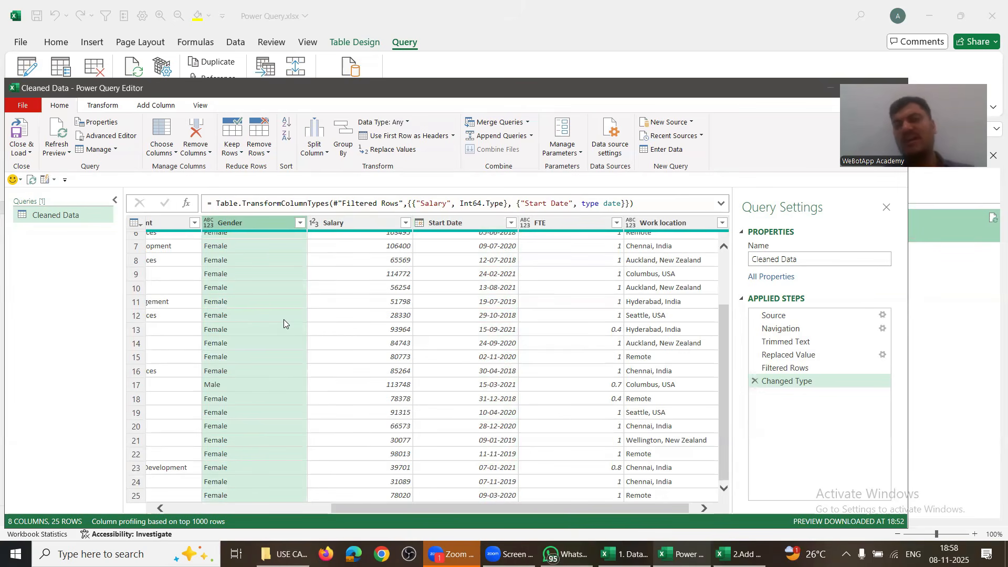
left_click(418, 223)
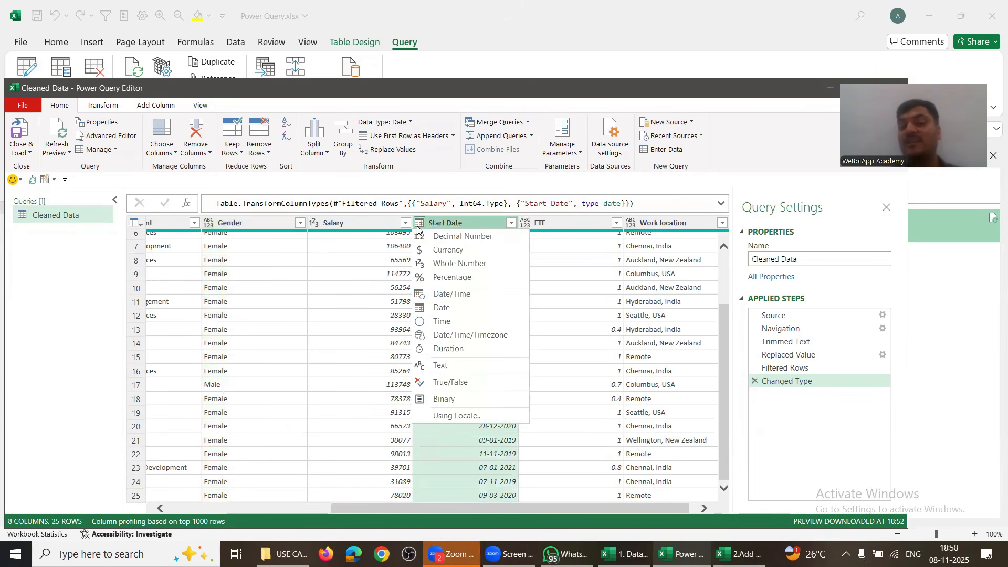
left_click(476, 222)
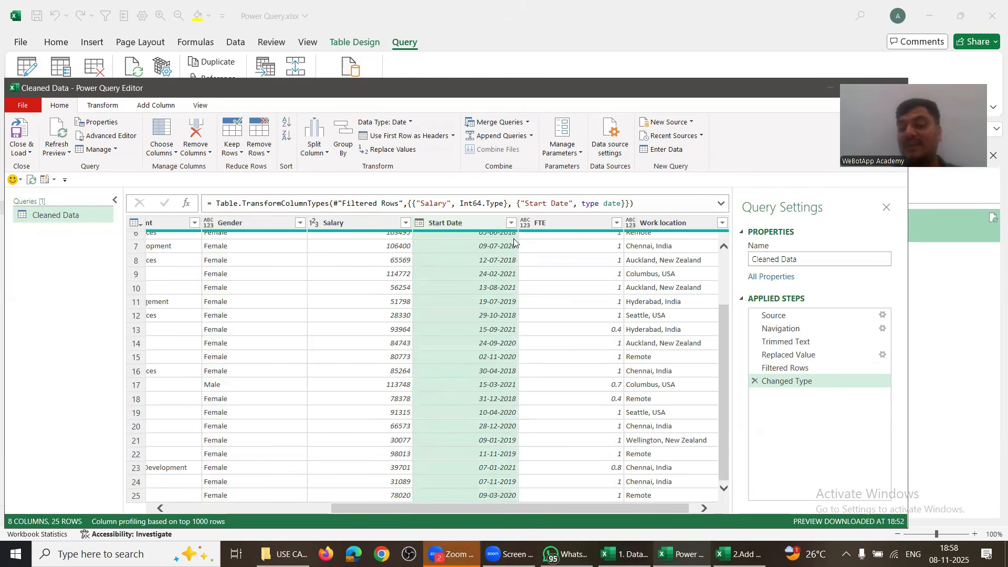
right_click(475, 224)
left_click(419, 225)
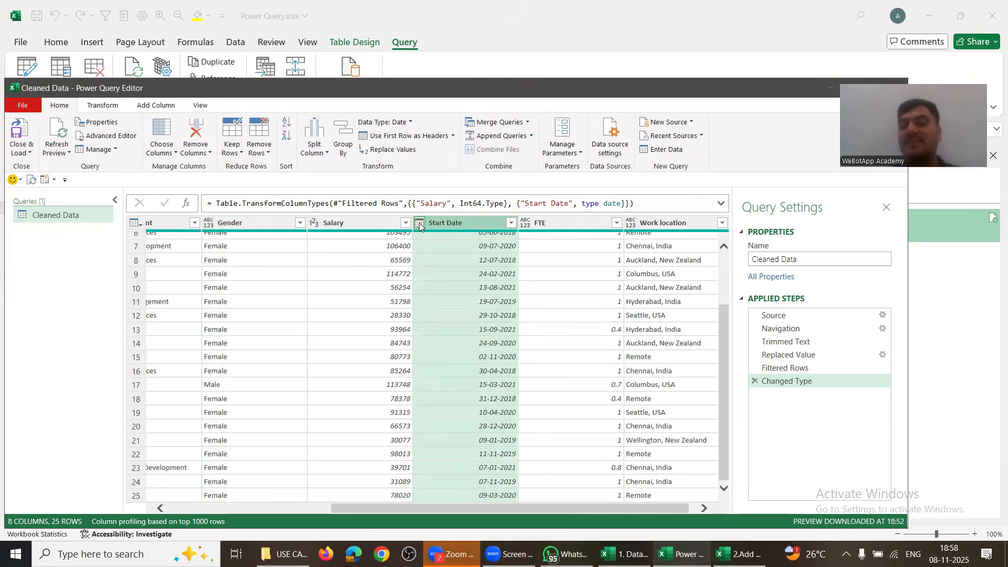
left_click(418, 225)
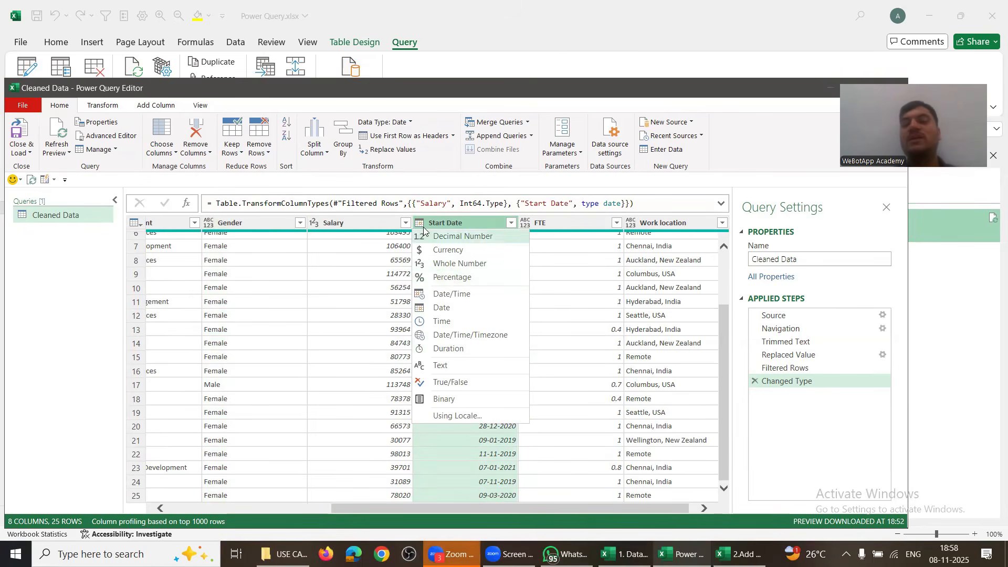
left_click(441, 309)
scroll(482, 360, "up", 2)
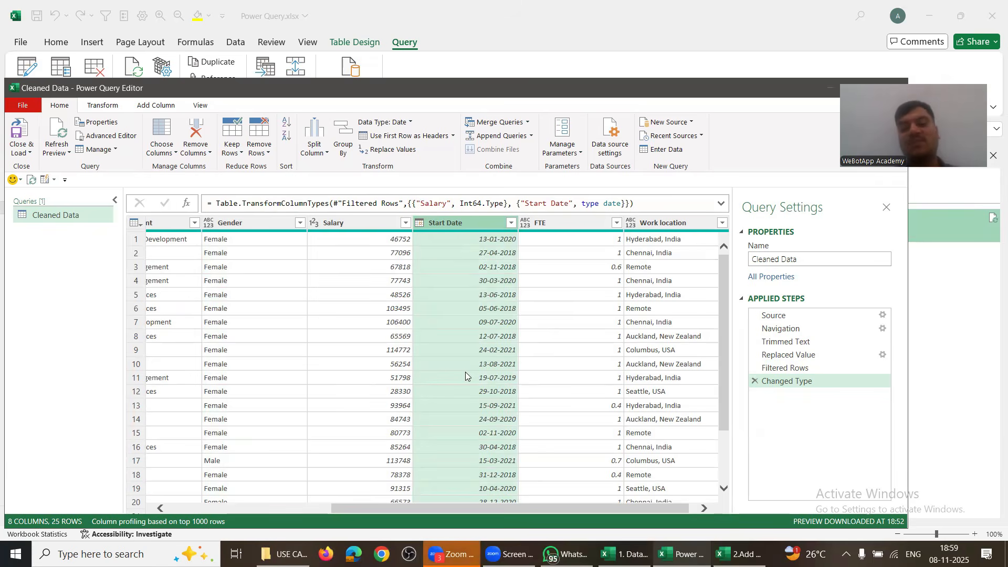
scroll(465, 372, "down", 2)
scroll(465, 372, "up", 2)
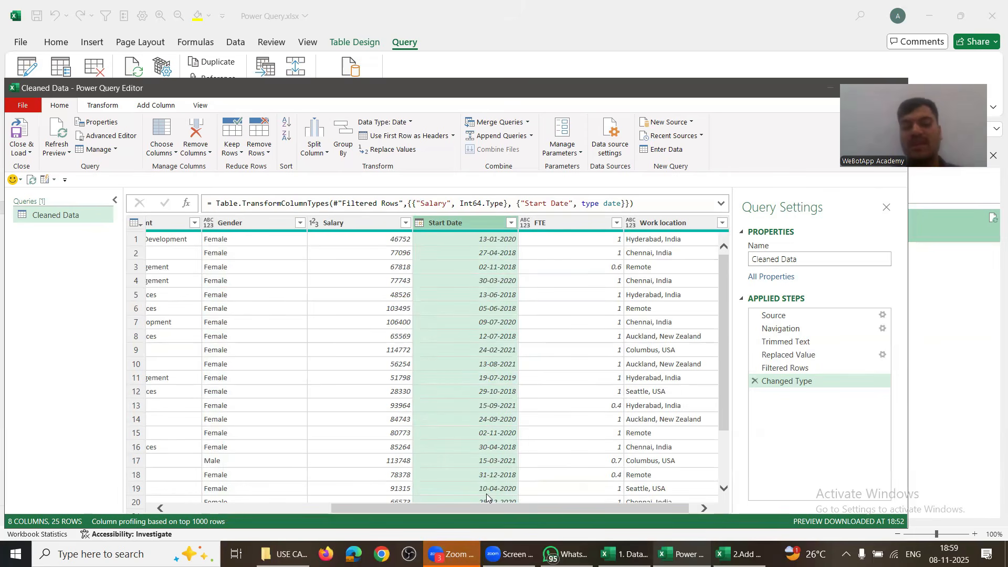
left_click_drag(482, 507, 199, 520)
left_click(556, 508)
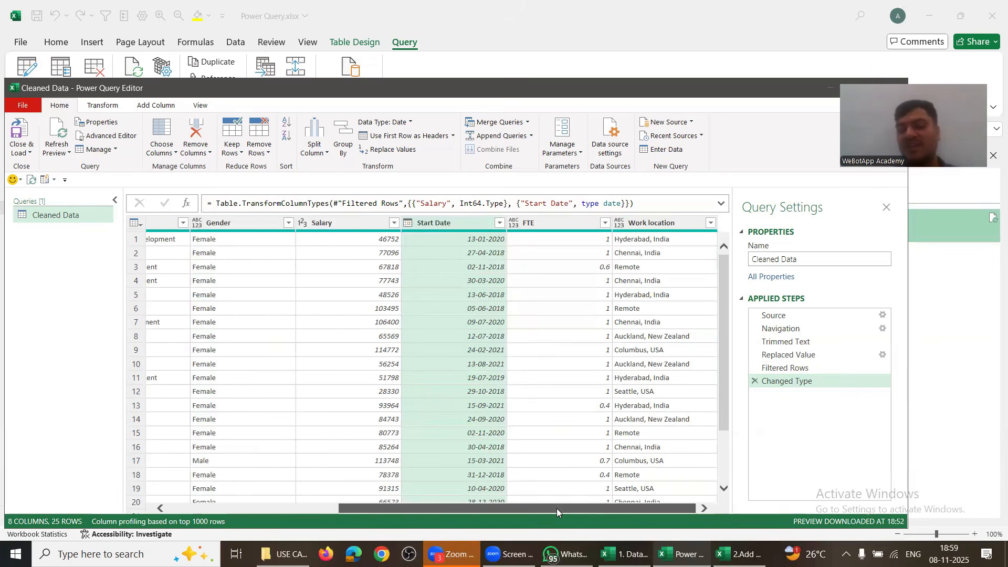
left_click(785, 341)
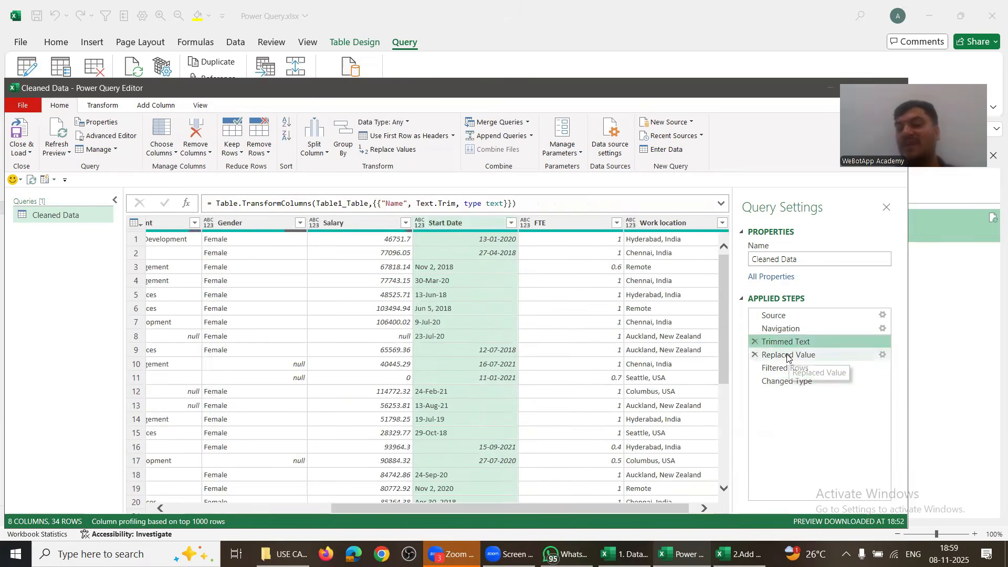
left_click(788, 355)
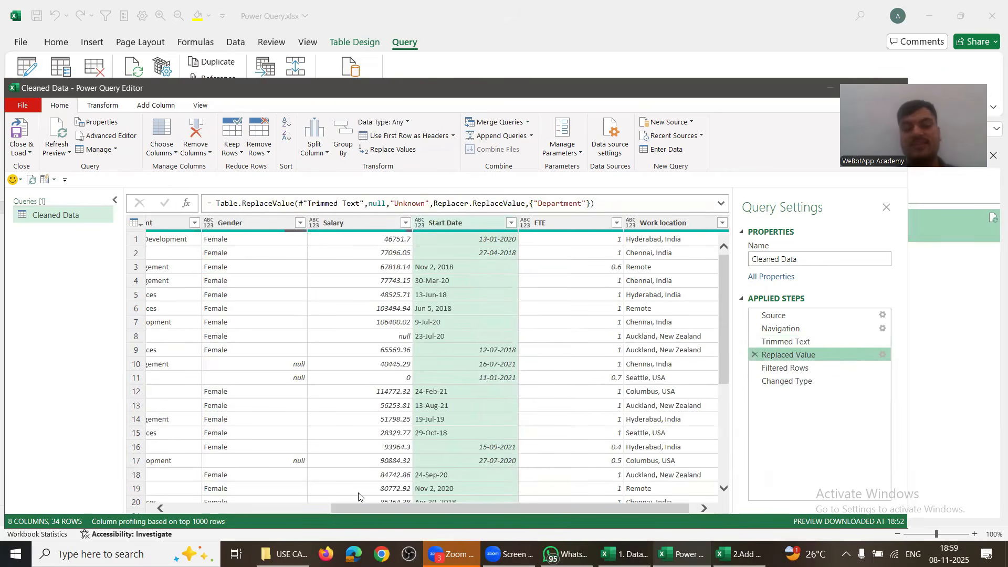
left_click_drag(358, 514, 256, 514)
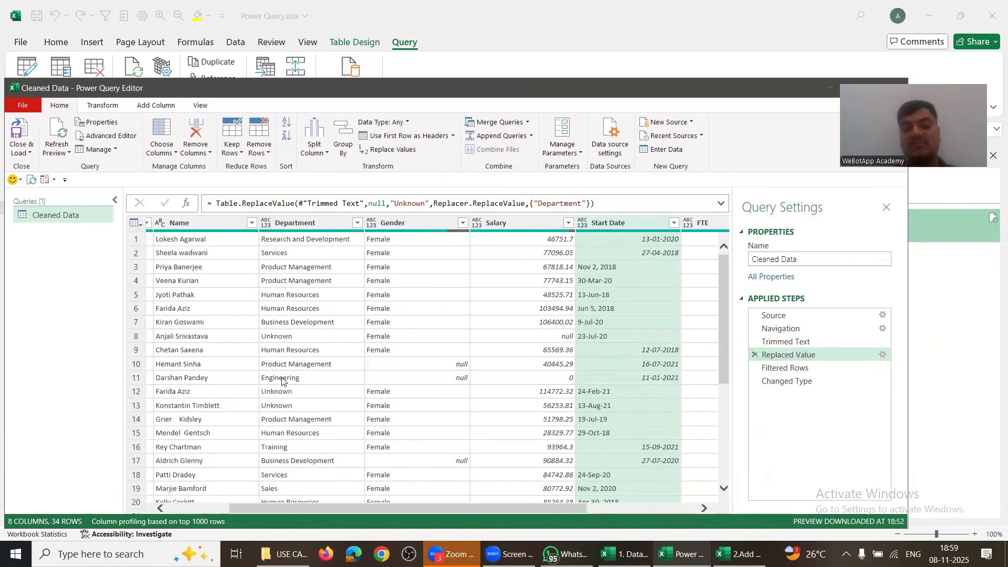
left_click(777, 368)
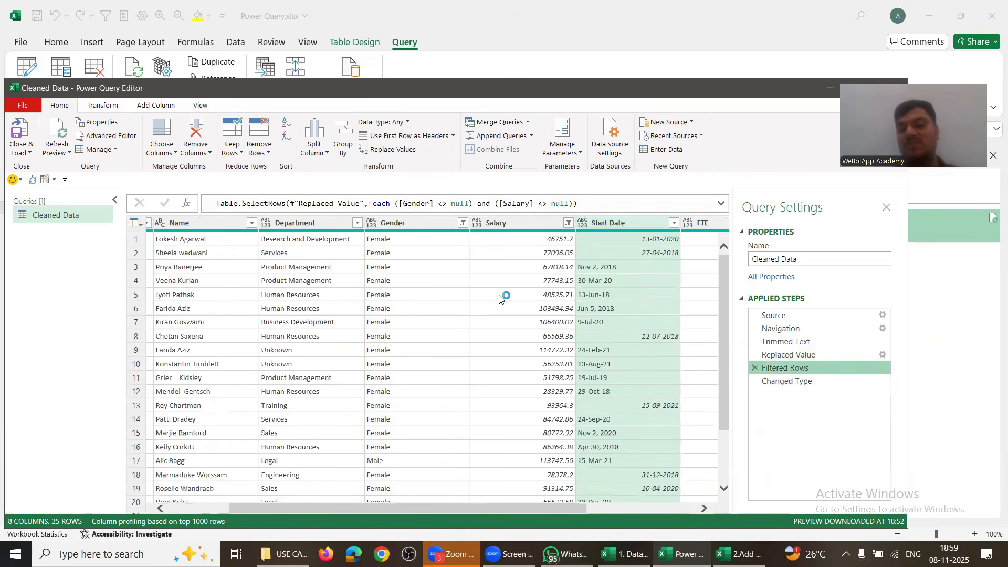
left_click(803, 381)
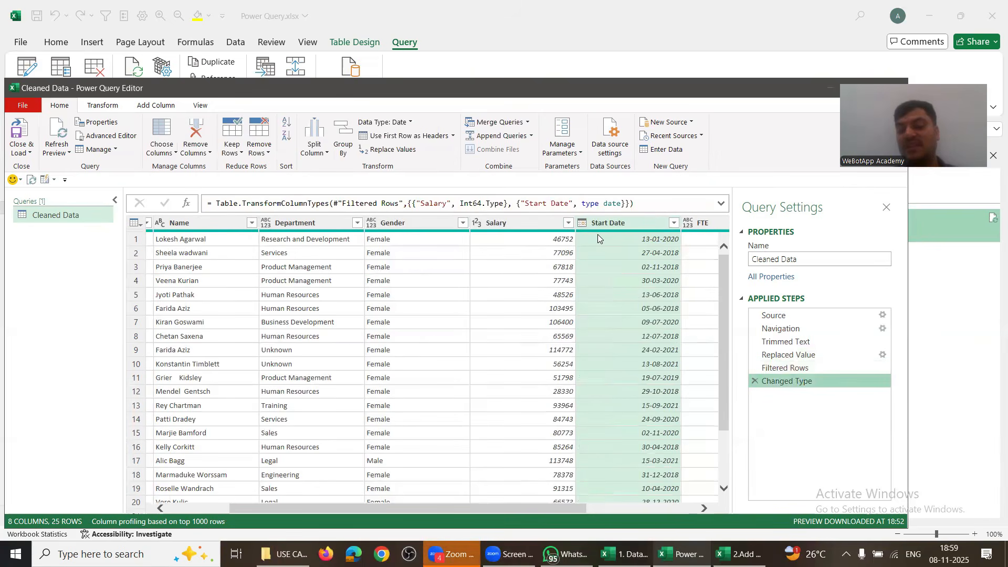
left_click(807, 366)
left_click(804, 356)
left_click(798, 343)
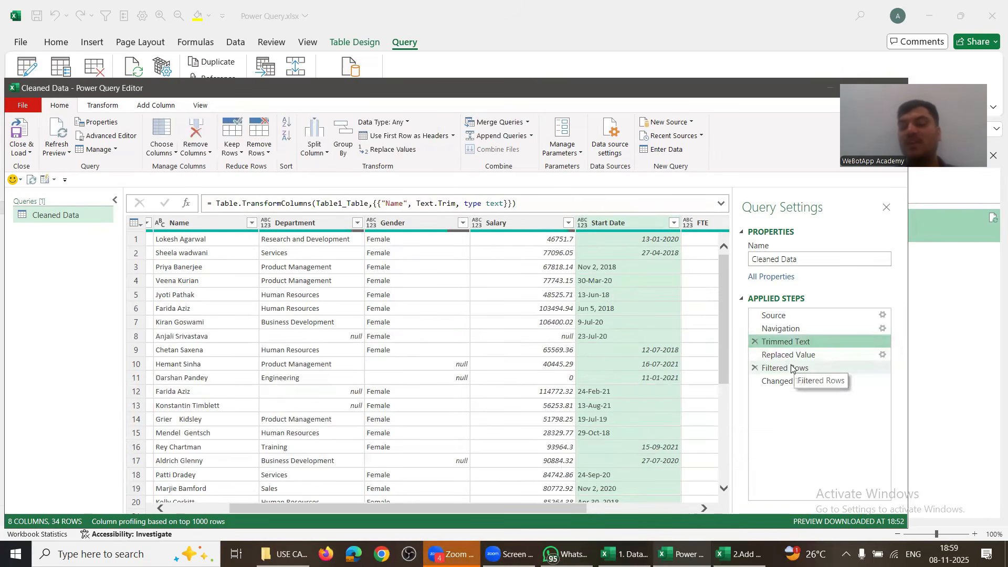
left_click(801, 367)
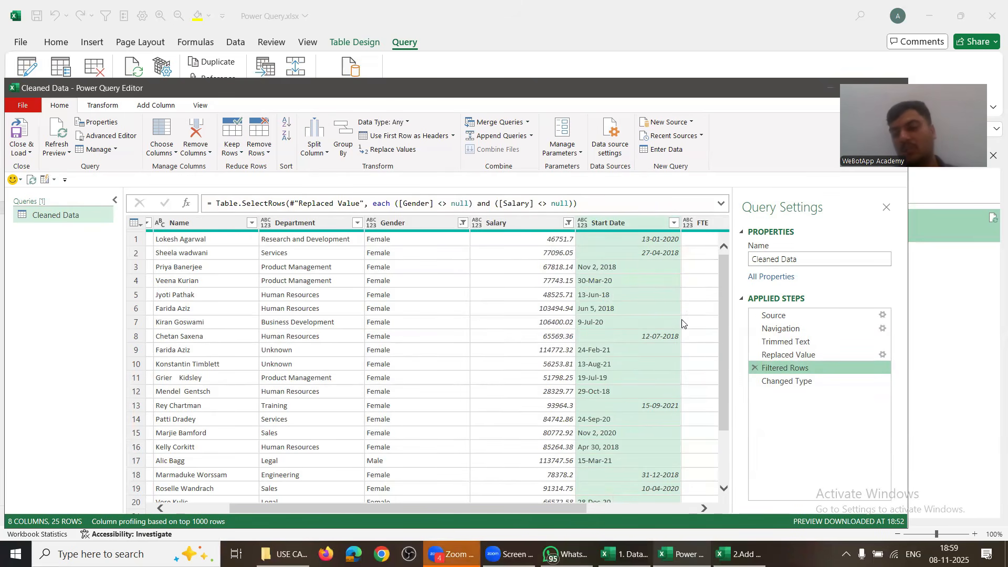
left_click(798, 383)
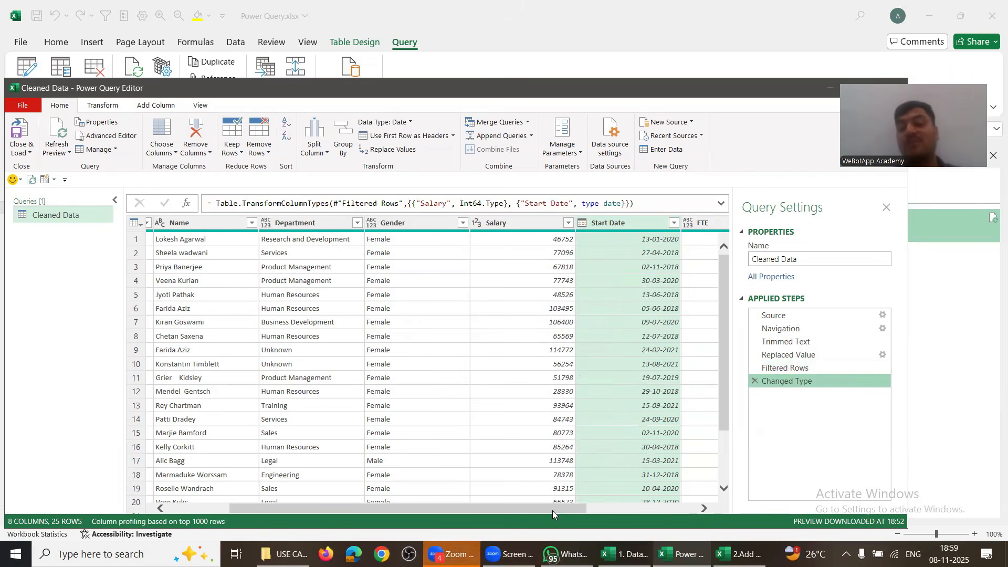
left_click_drag(552, 508, 700, 507)
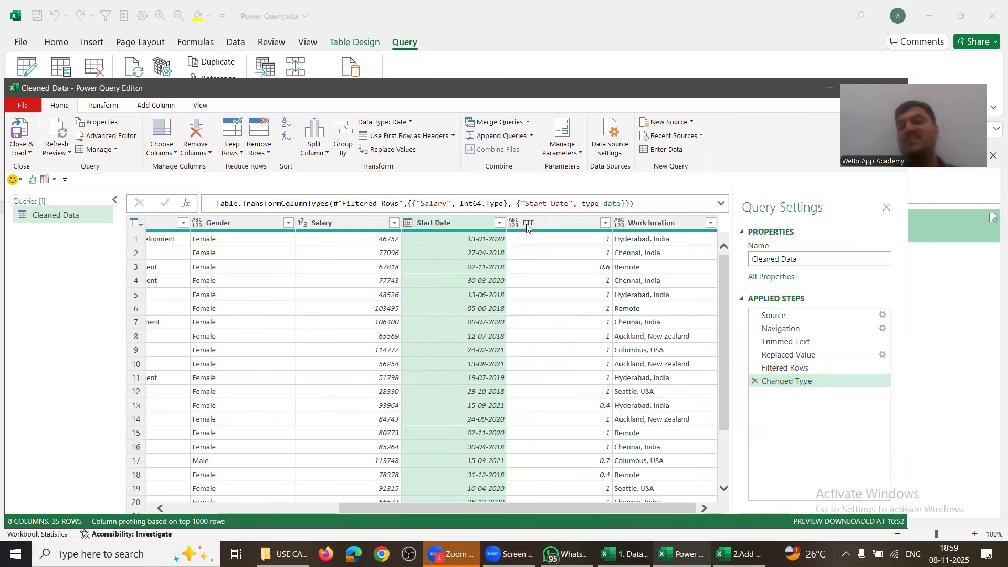
Step: Inspect the FTE values 1, 0.6 and 0.4, then select the FTE column
left_click(597, 243)
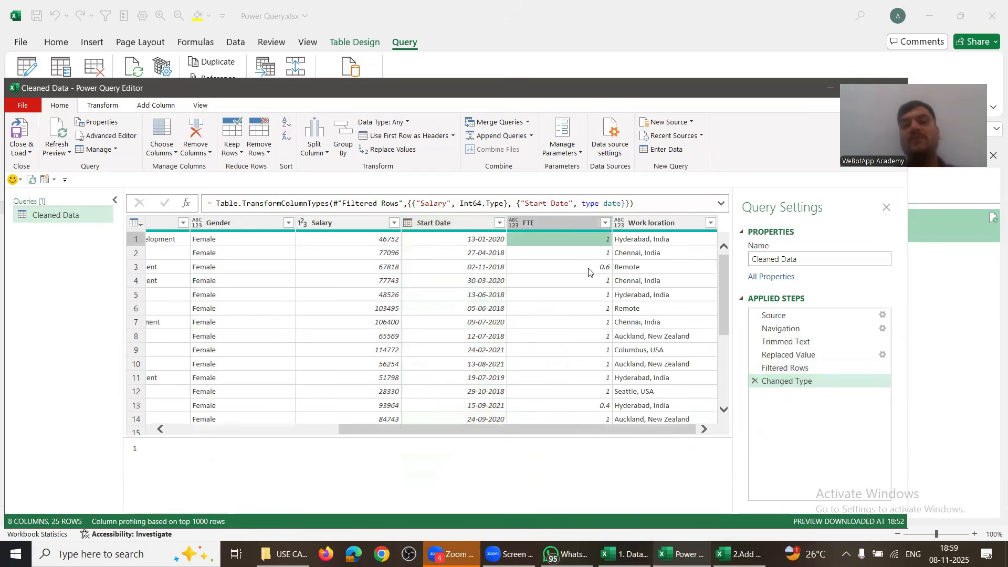
left_click(587, 267)
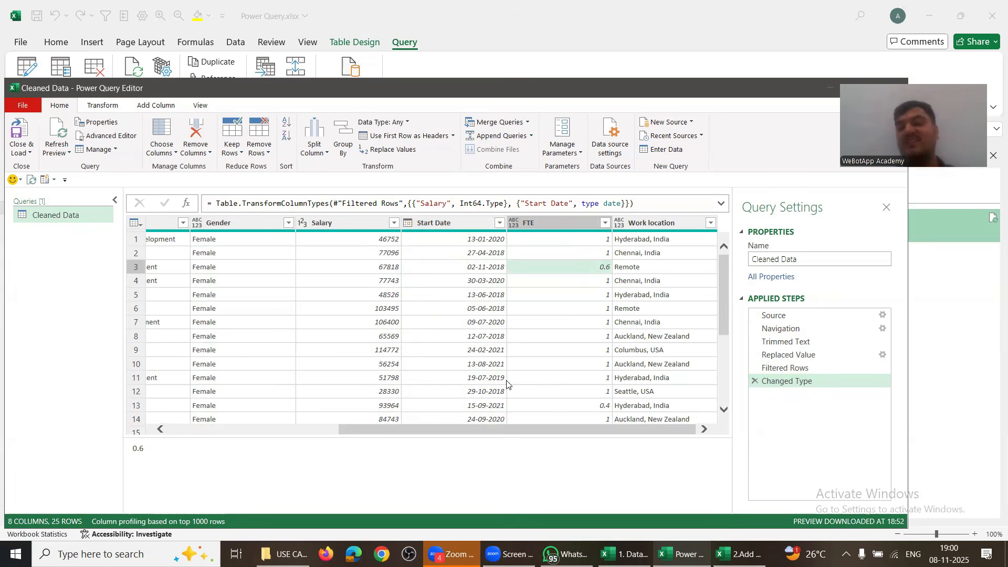
left_click(604, 248)
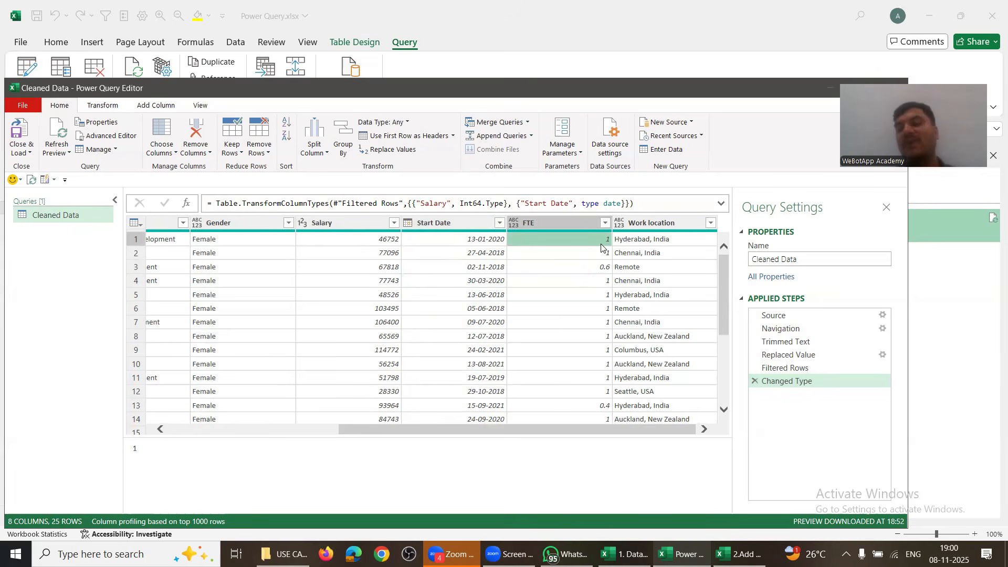
left_click(586, 268)
left_click(581, 405)
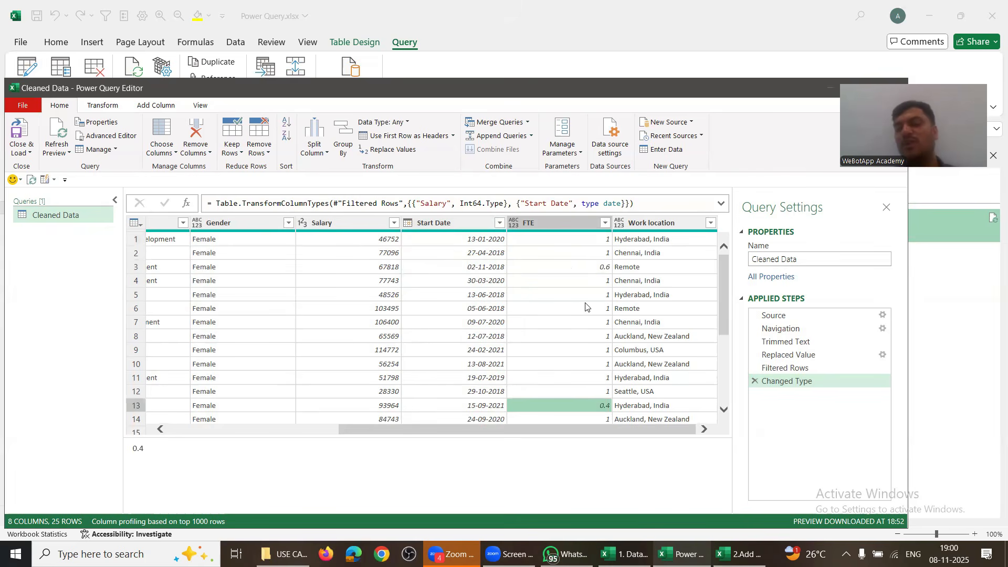
left_click(572, 269)
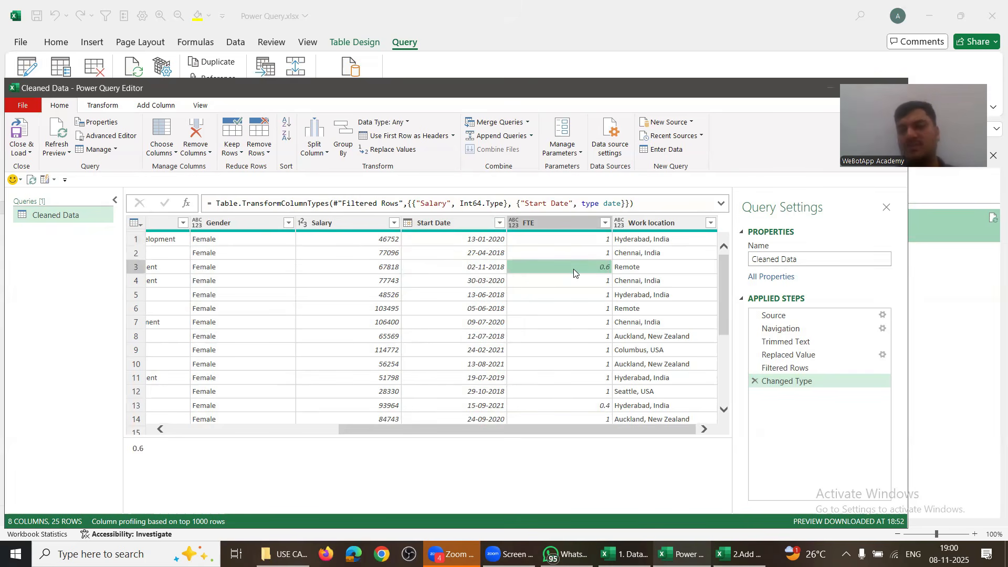
left_click(540, 222)
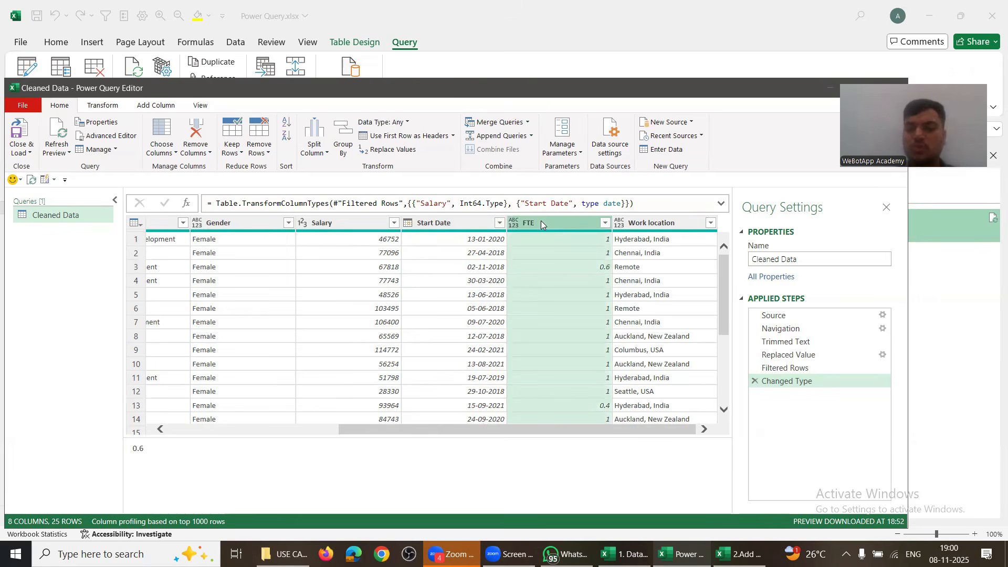
Step: Add a conditional column 'status' where FTE equals 1 gives Full Time
left_click(168, 107)
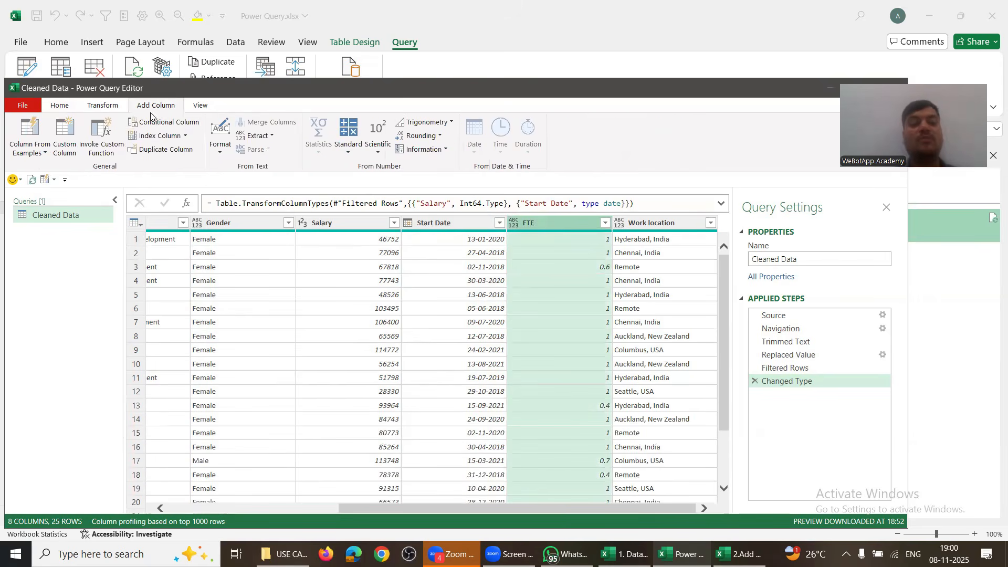
left_click(145, 126)
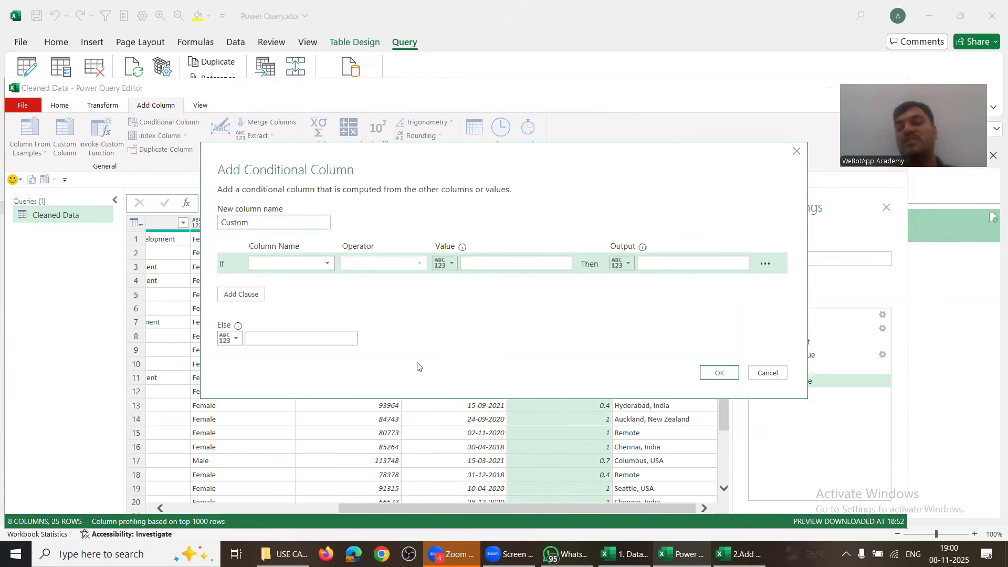
left_click(261, 223)
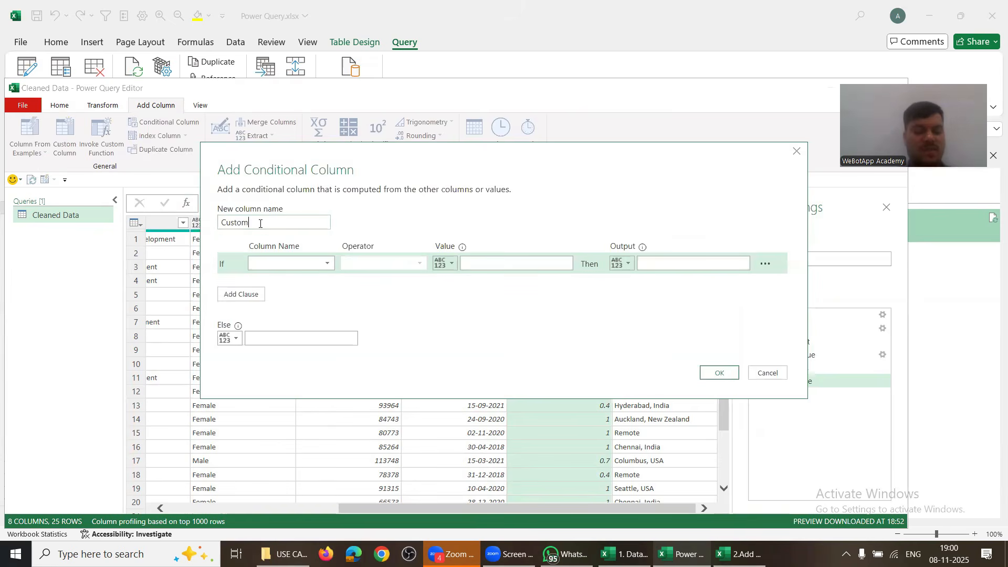
double_click(260, 223)
type("st")
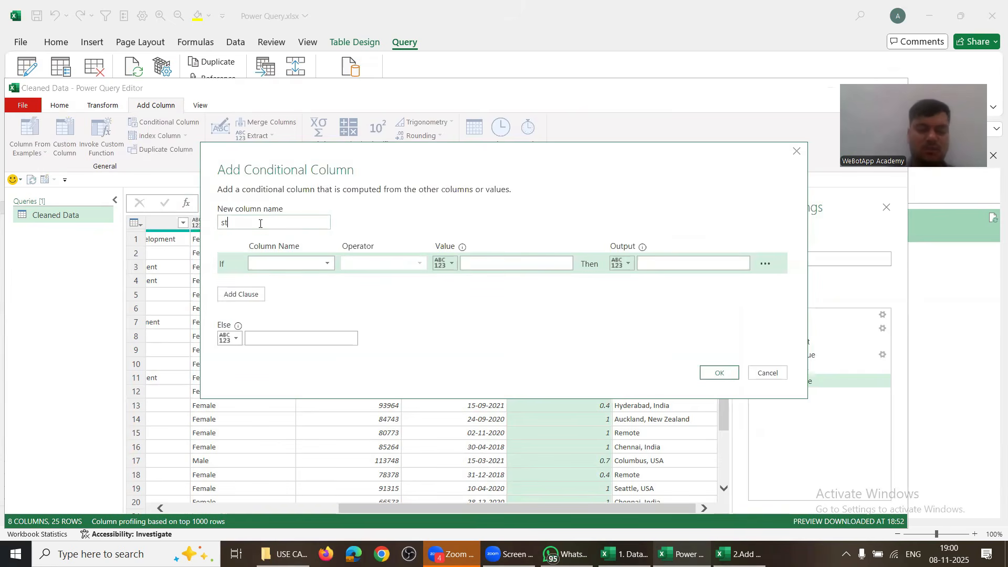
type("atus")
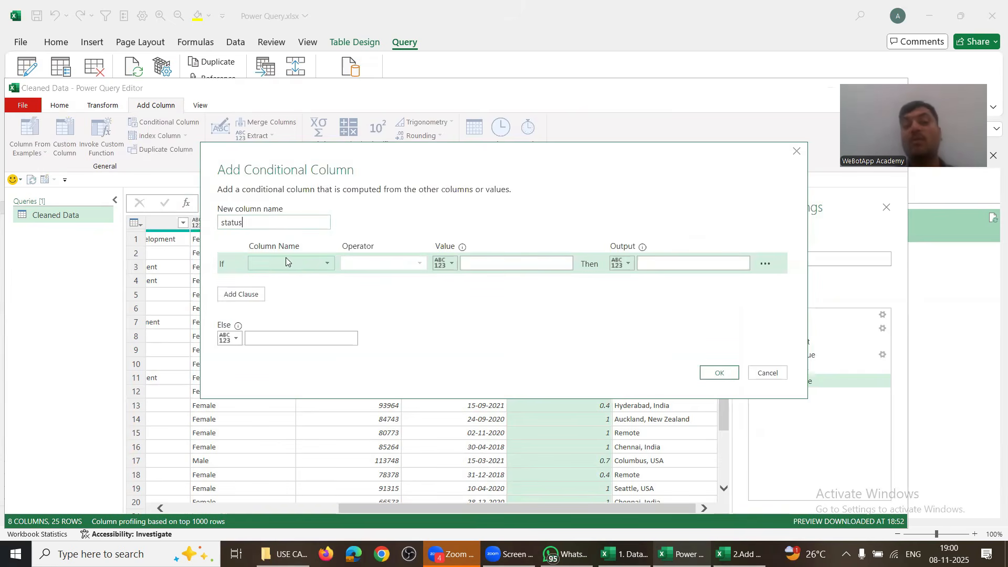
left_click(292, 264)
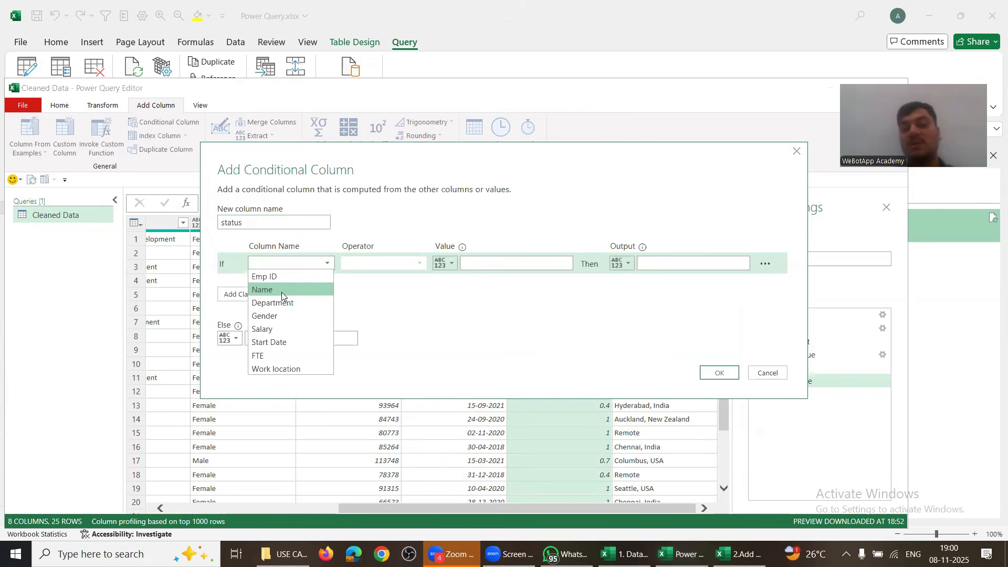
left_click(273, 356)
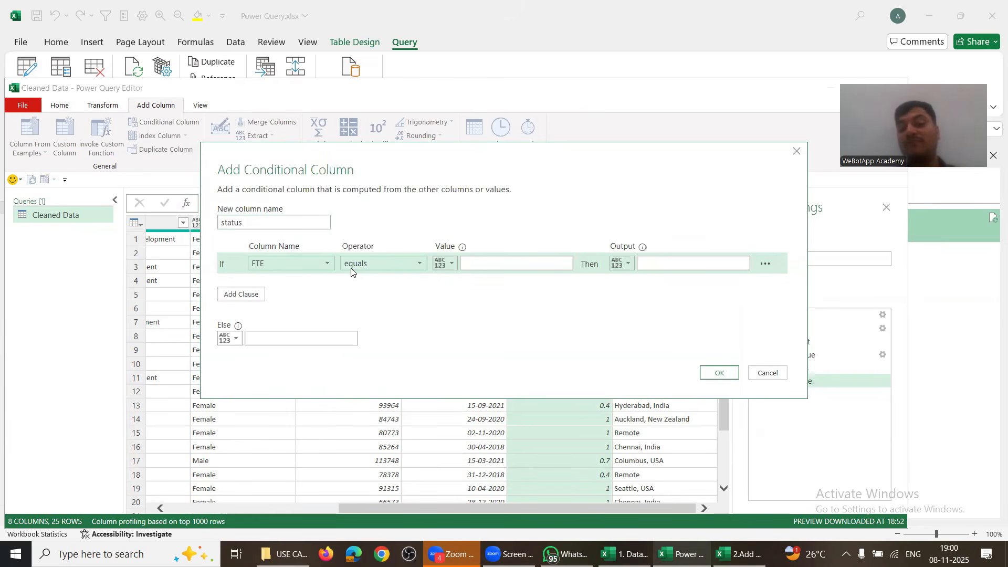
left_click(491, 259)
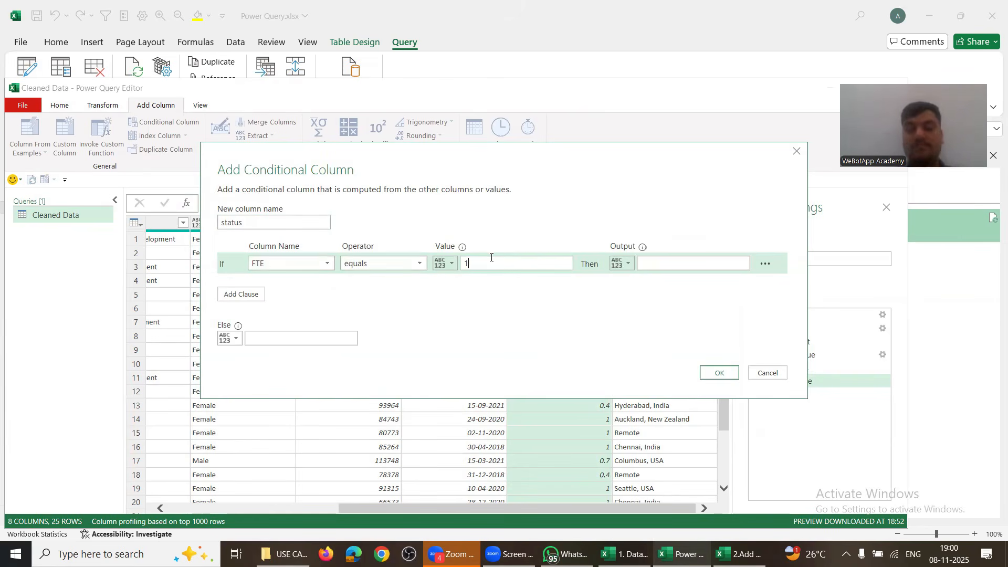
left_click(679, 264)
type("Full Time")
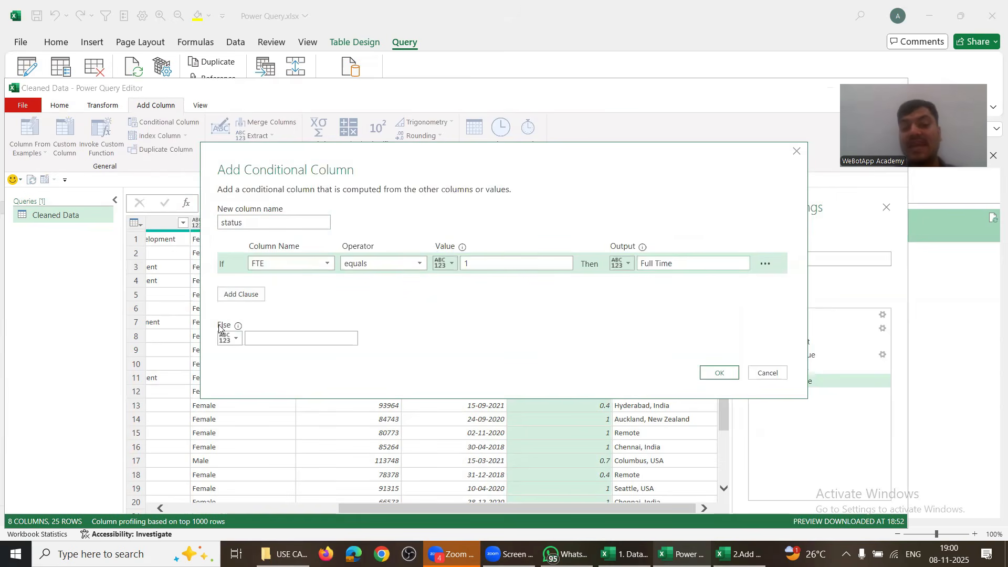
left_click(260, 338)
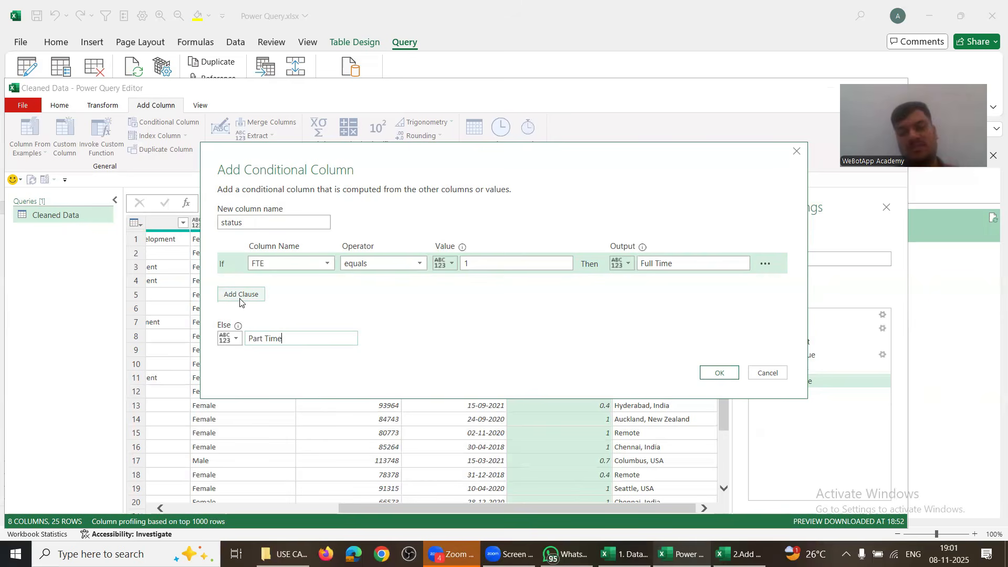
left_click(707, 373)
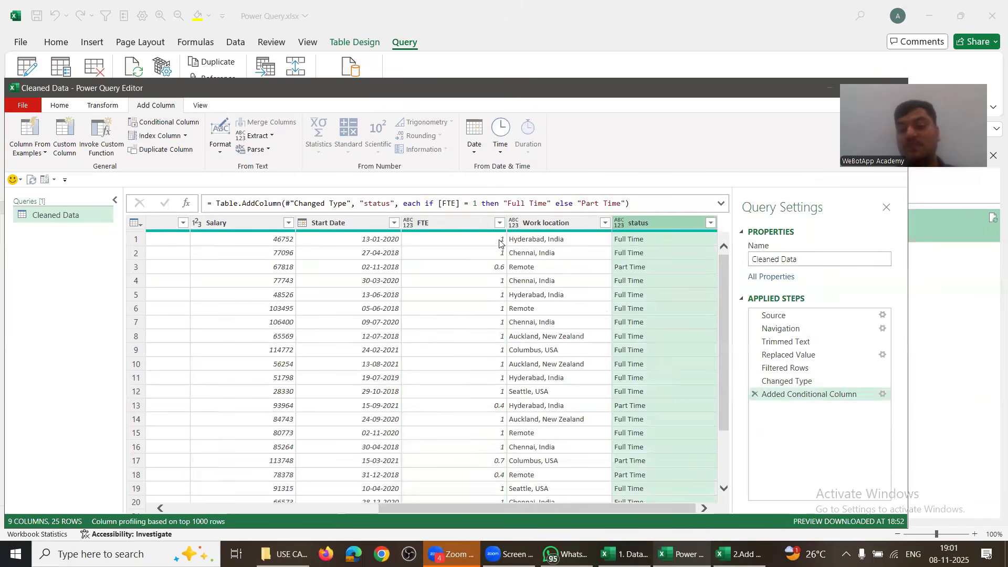
Step: Check the status results against the FTE values, then delete that conditional column step
left_click(499, 242)
left_click(644, 244)
left_click(499, 280)
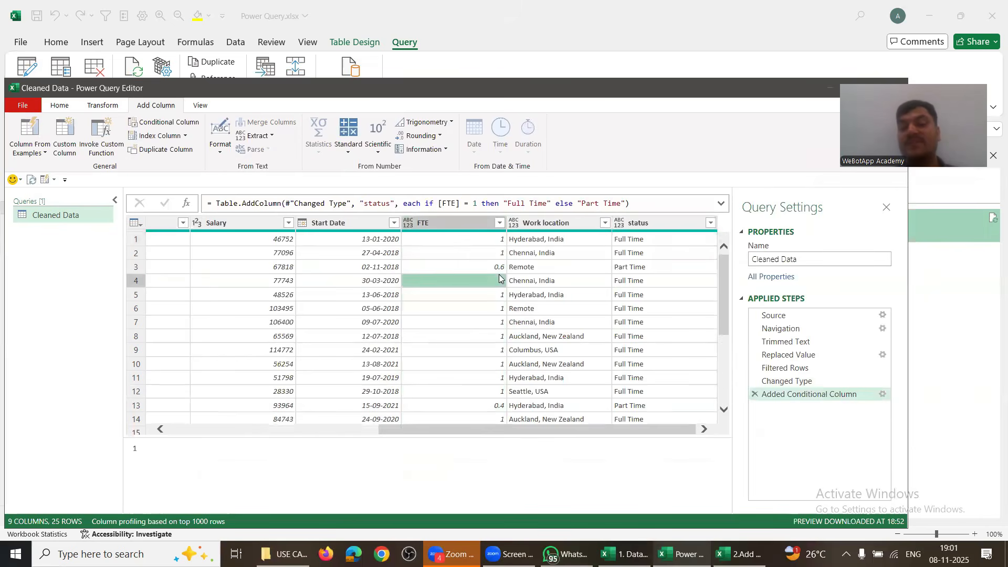
left_click(499, 267)
left_click(649, 269)
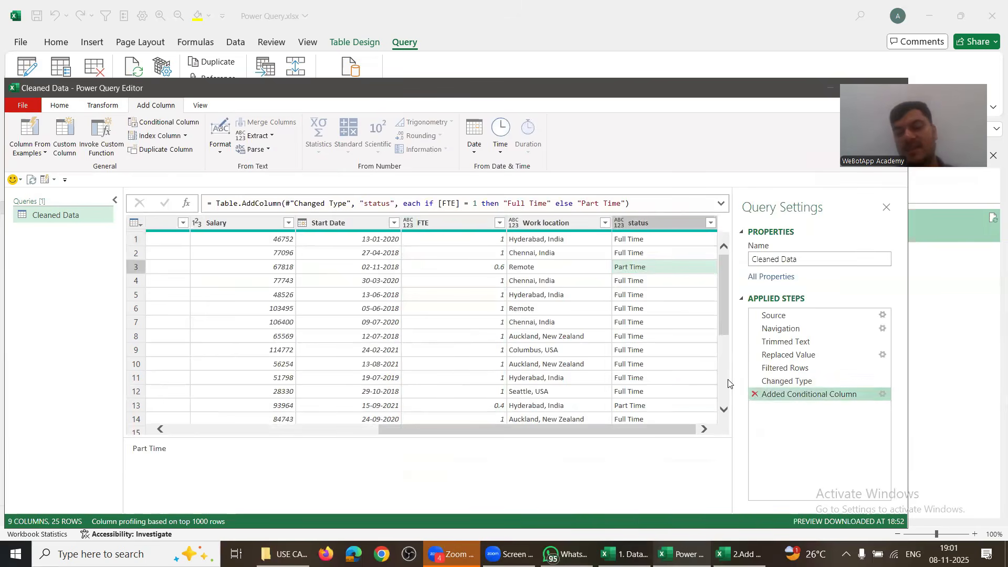
left_click(754, 394)
left_click_drag(478, 505, 487, 507)
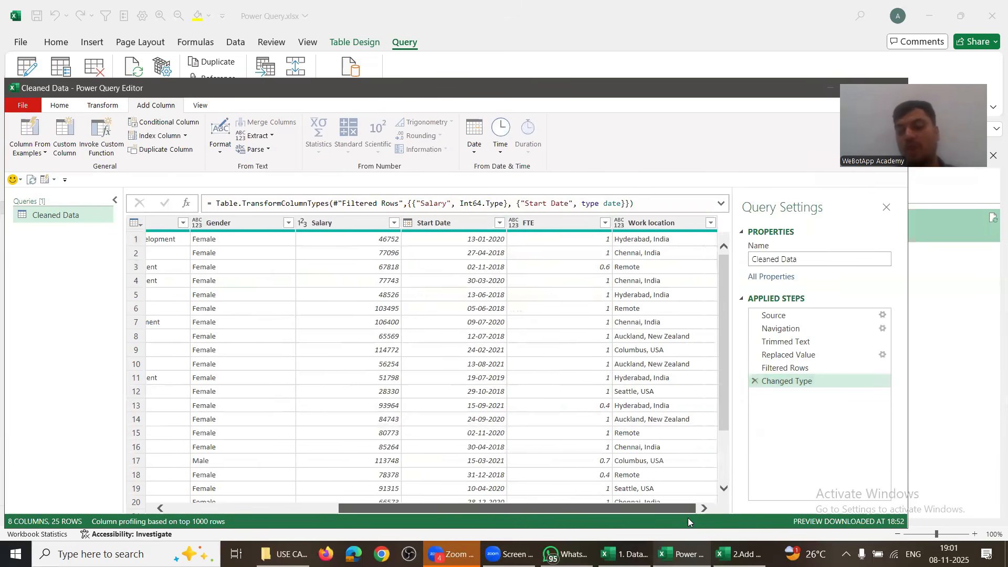
left_click(490, 325)
left_click(550, 268)
left_click(603, 295)
left_click(439, 341)
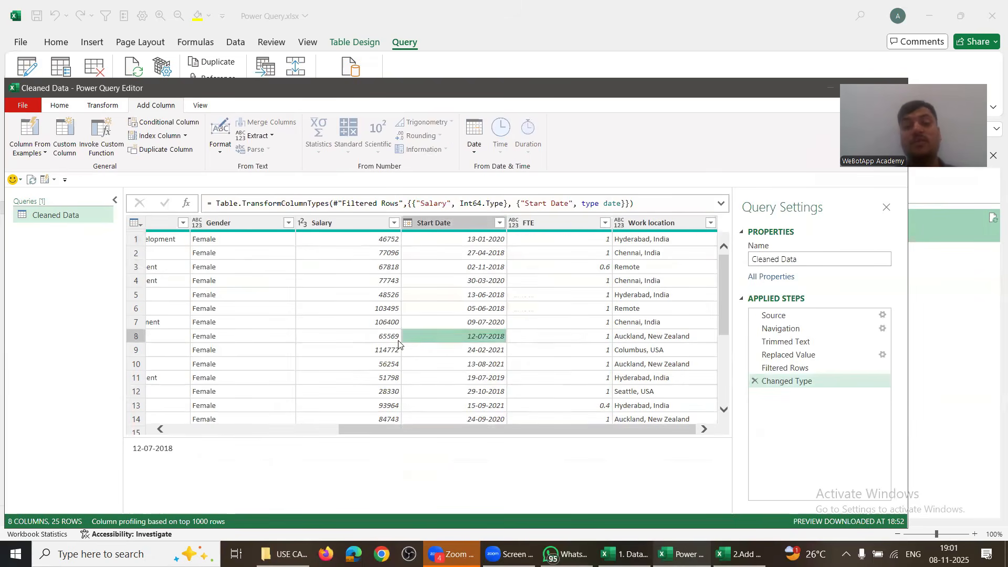
left_click(343, 322)
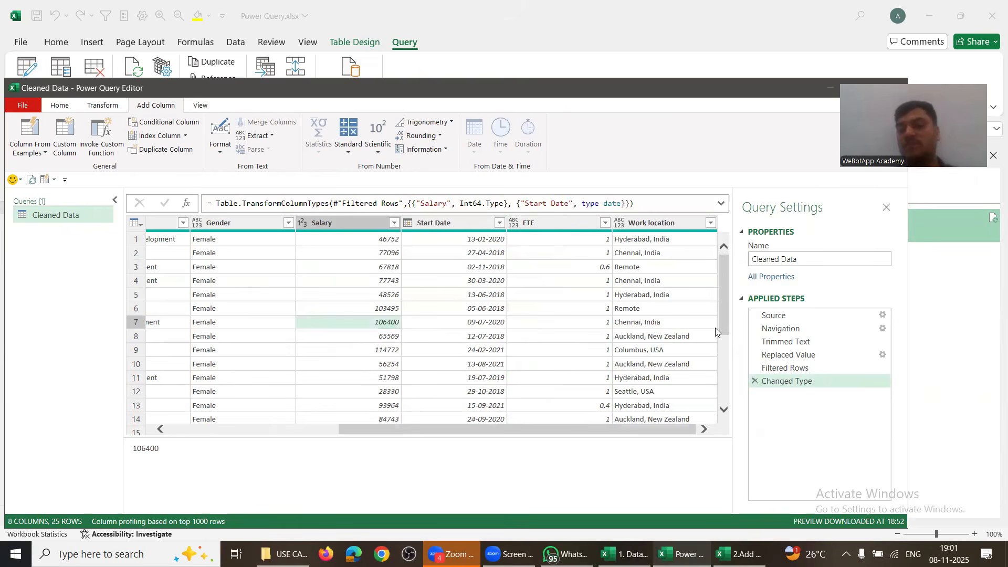
Step: Start a new conditional column and name it Status
left_click(60, 106)
left_click(151, 105)
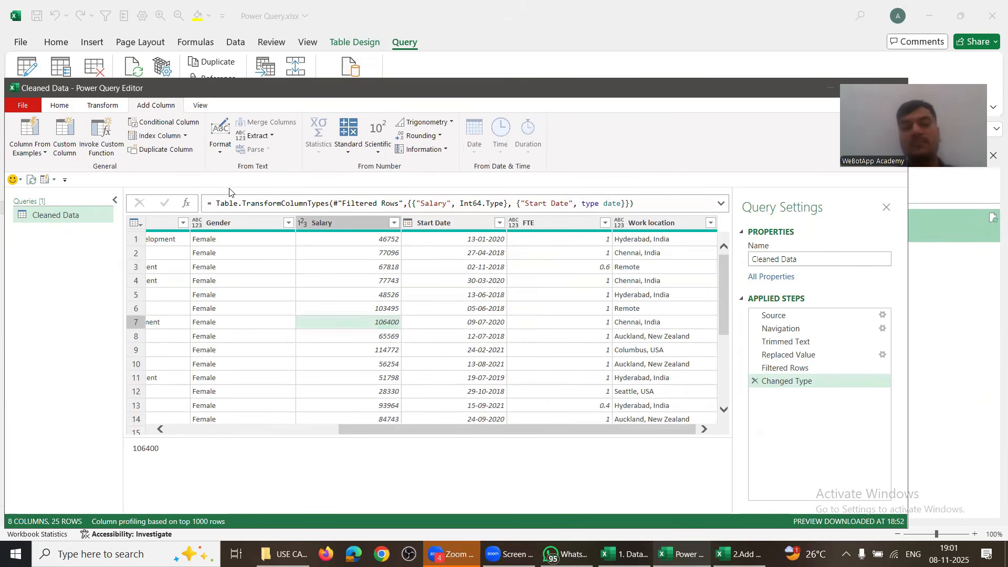
left_click(153, 125)
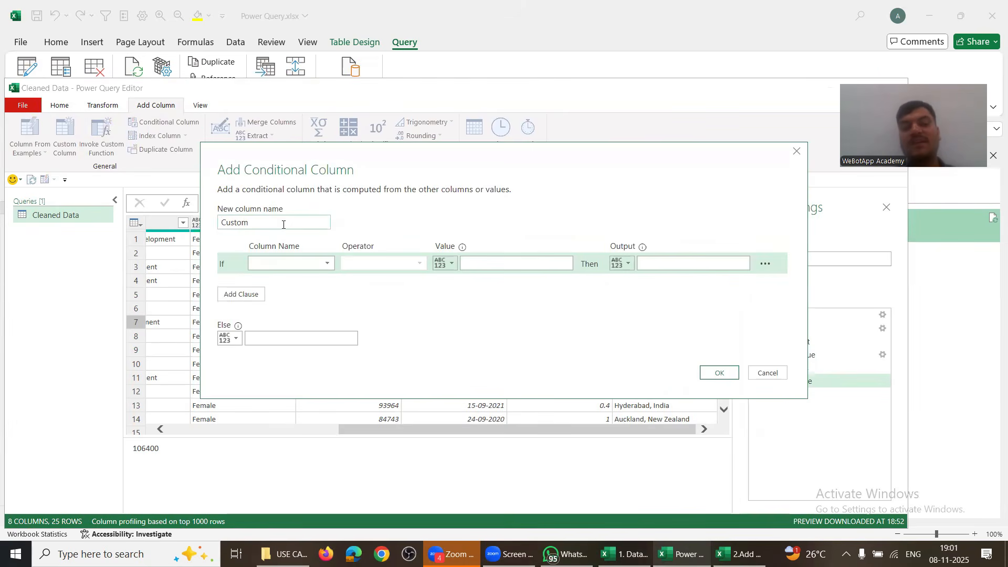
left_click_drag(284, 224, 180, 229)
type("Ststaus")
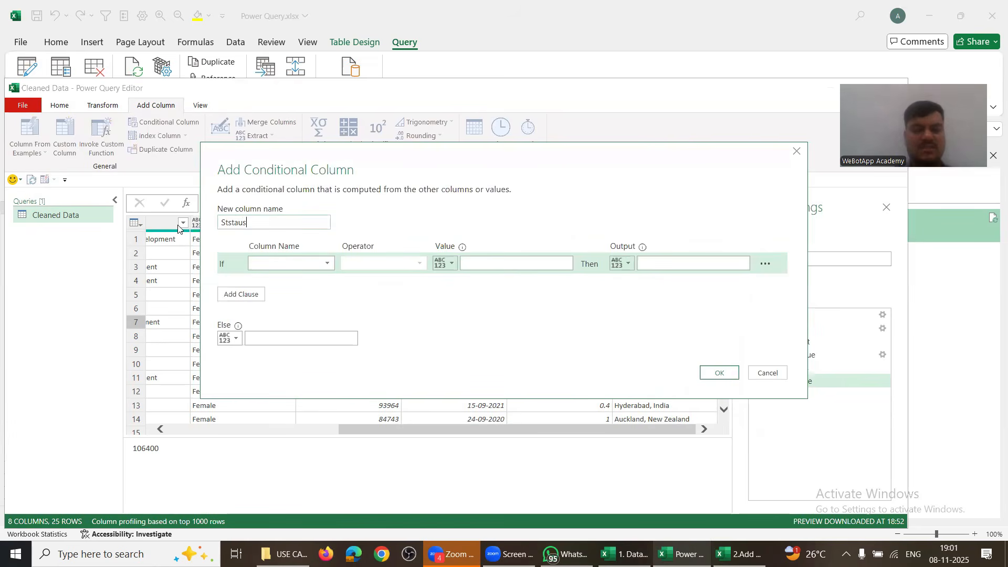
key("BackSpace")
key("BackSpace")
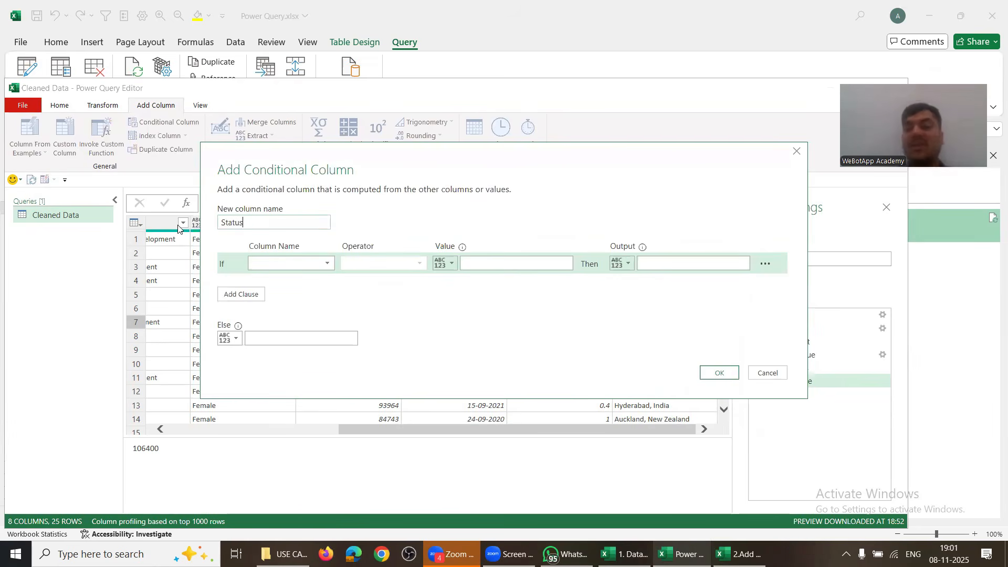
Step: Set the rule to FTE equals 1 gives Full Time, else Part Time
left_click(289, 264)
left_click(264, 355)
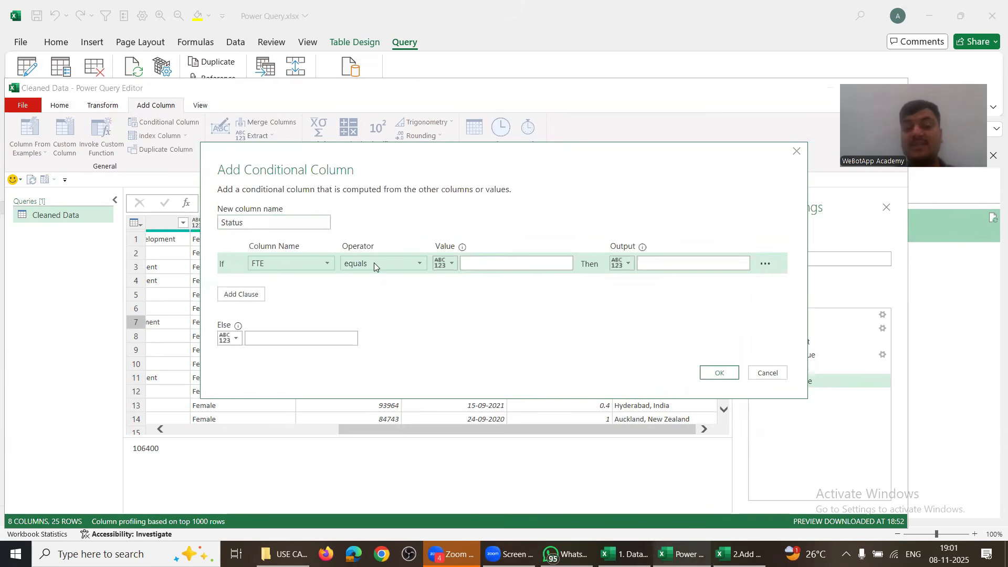
left_click(415, 268)
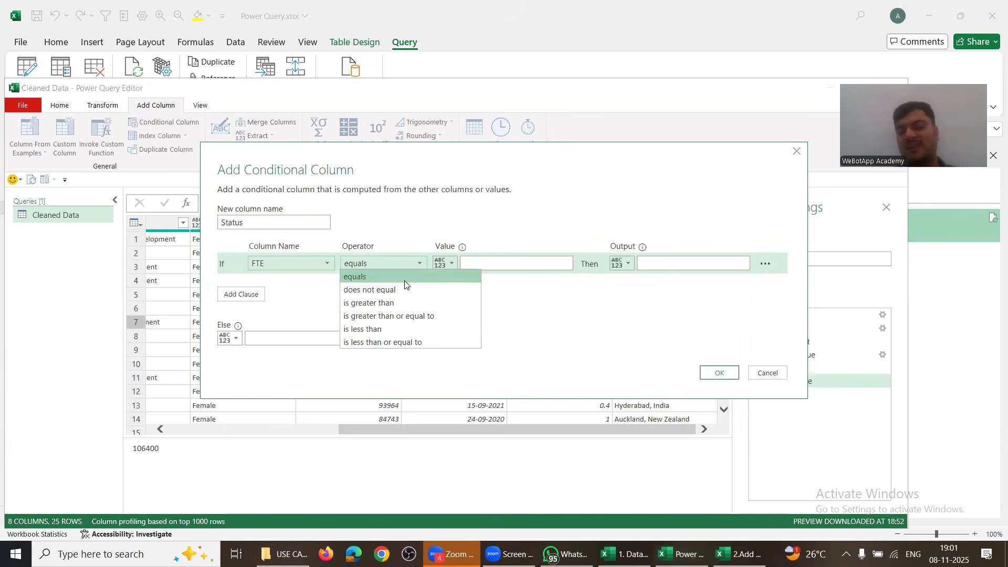
left_click(453, 275)
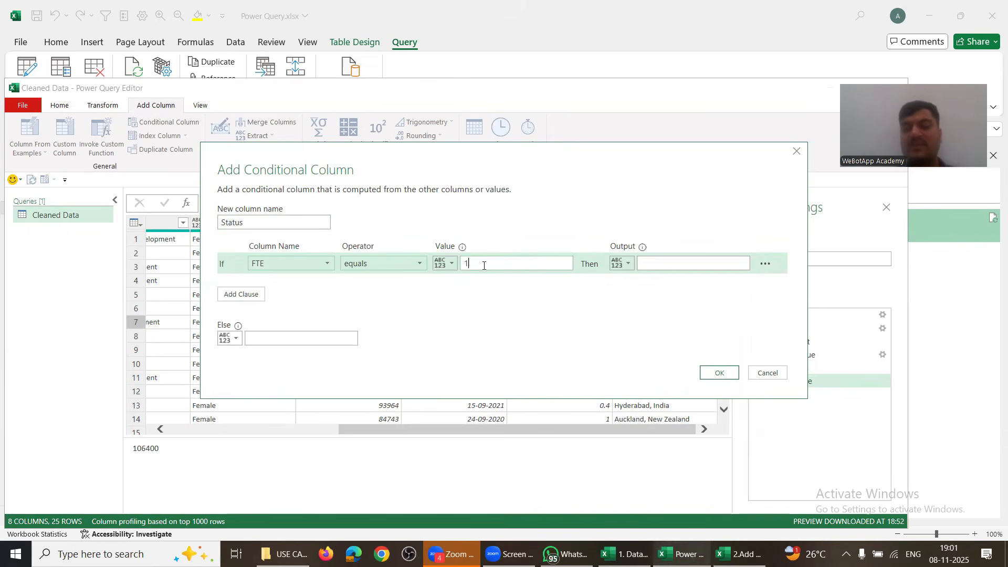
left_click(659, 261)
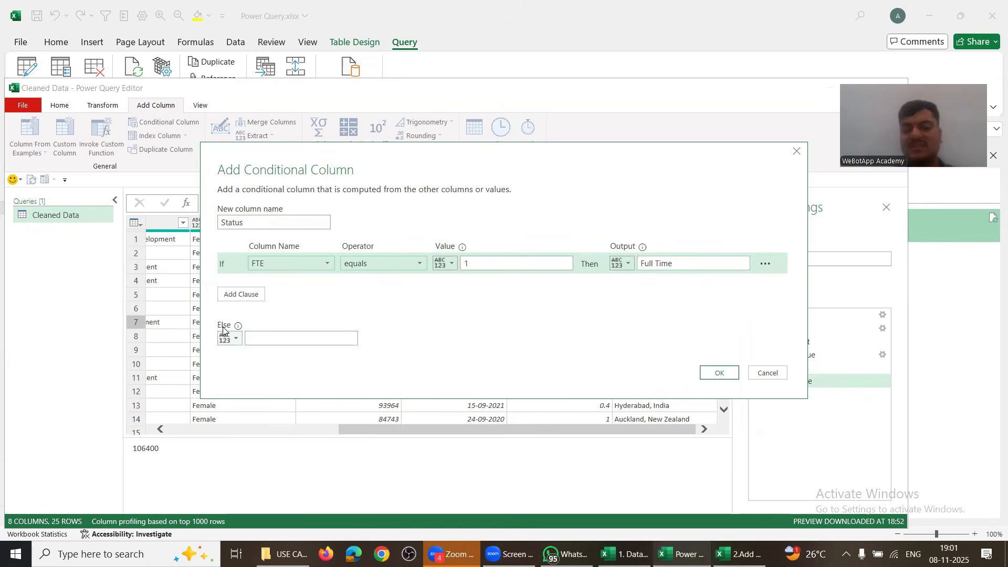
left_click(260, 340)
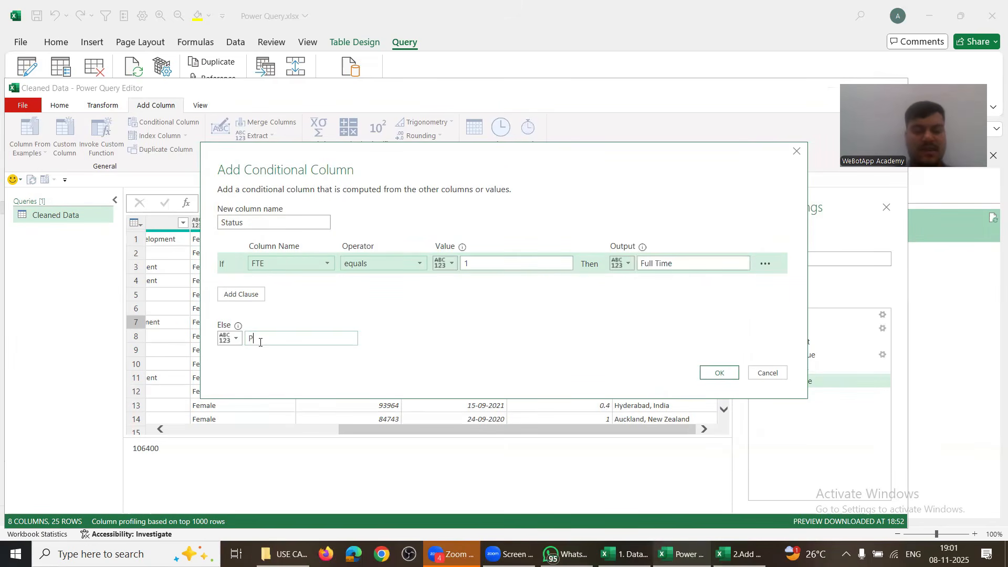
type("Part Time")
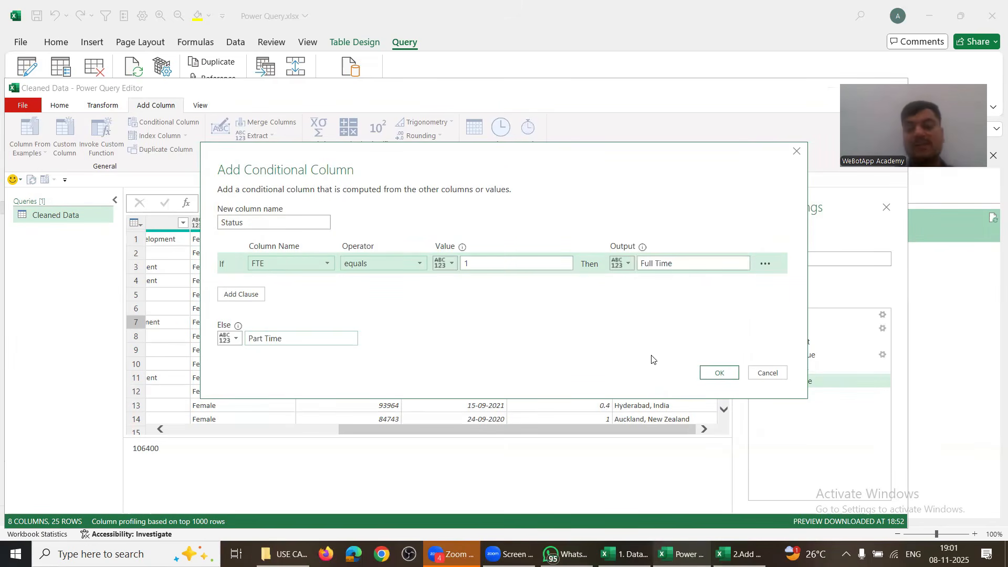
left_click(704, 370)
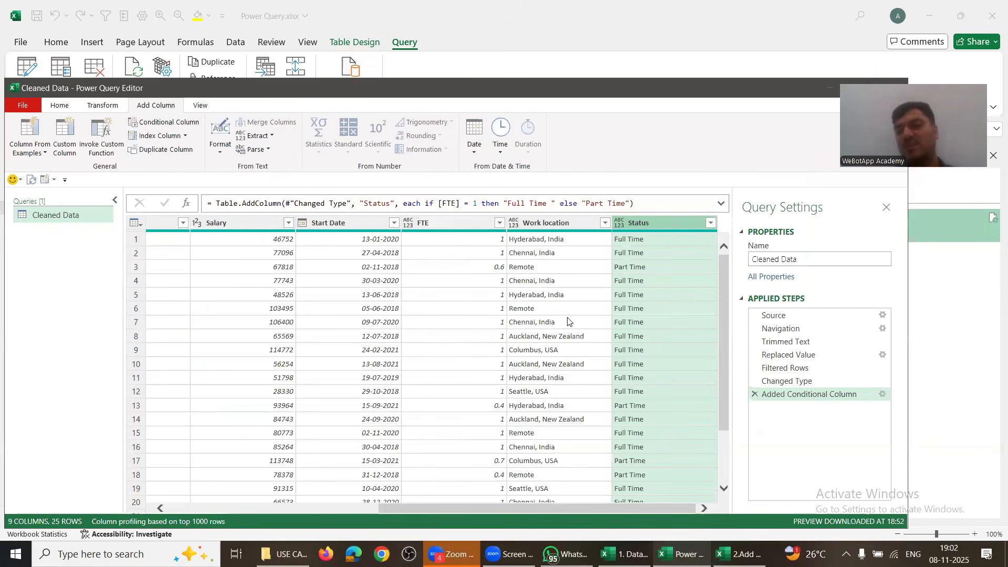
Step: Review the Department values in the preview, including the Unknown entry in row 10
scroll(526, 369, "down", 2)
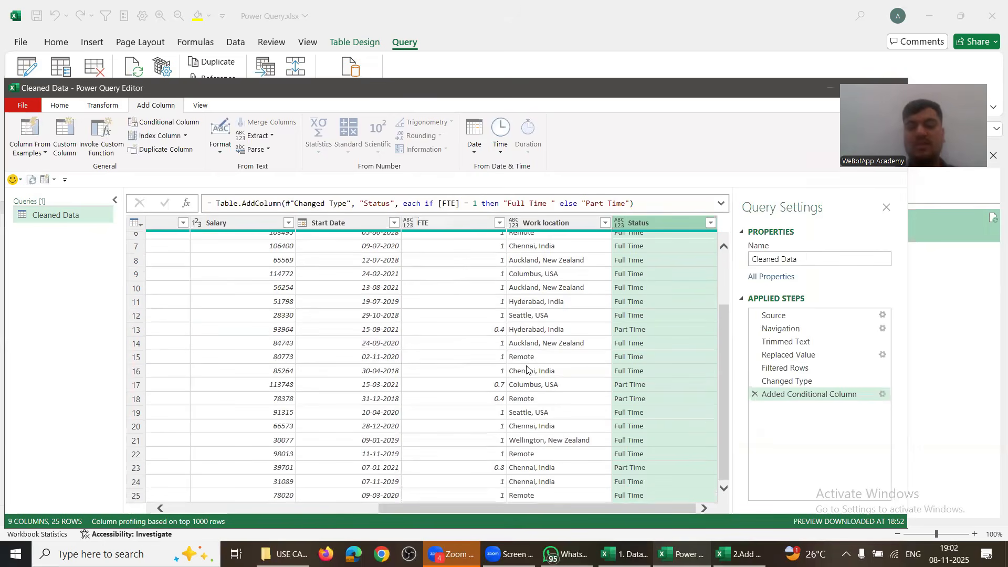
left_click(308, 508)
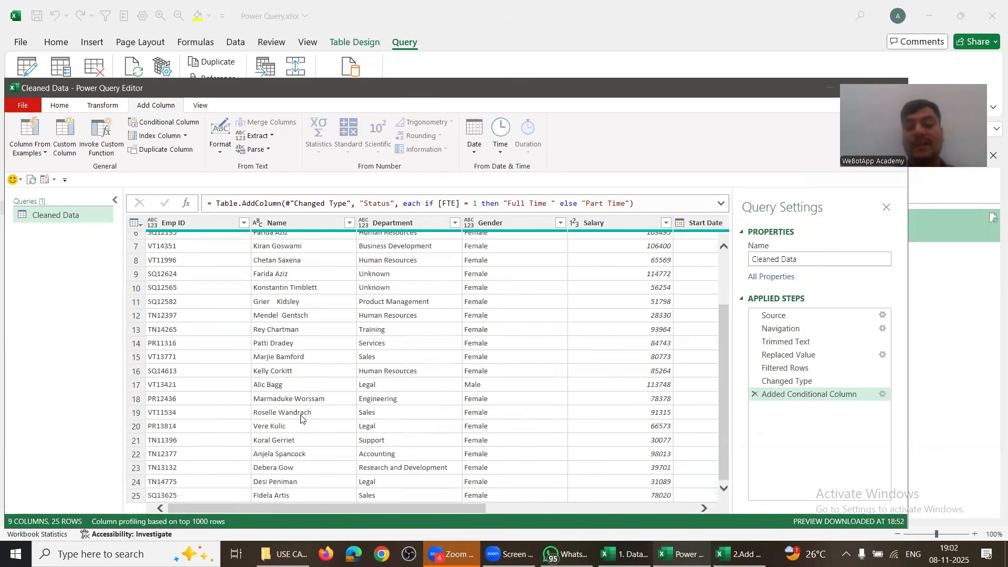
left_click(381, 356)
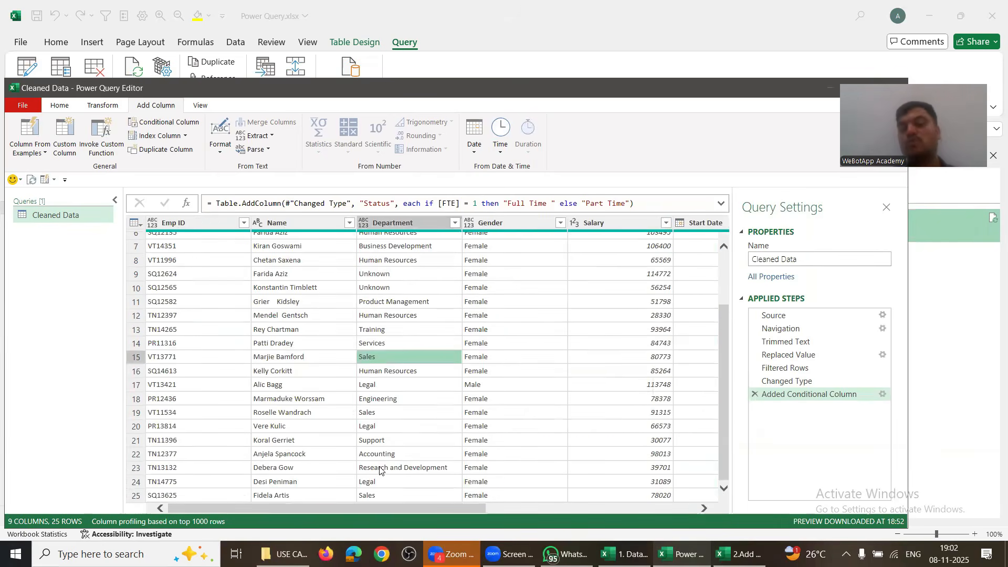
left_click(386, 288)
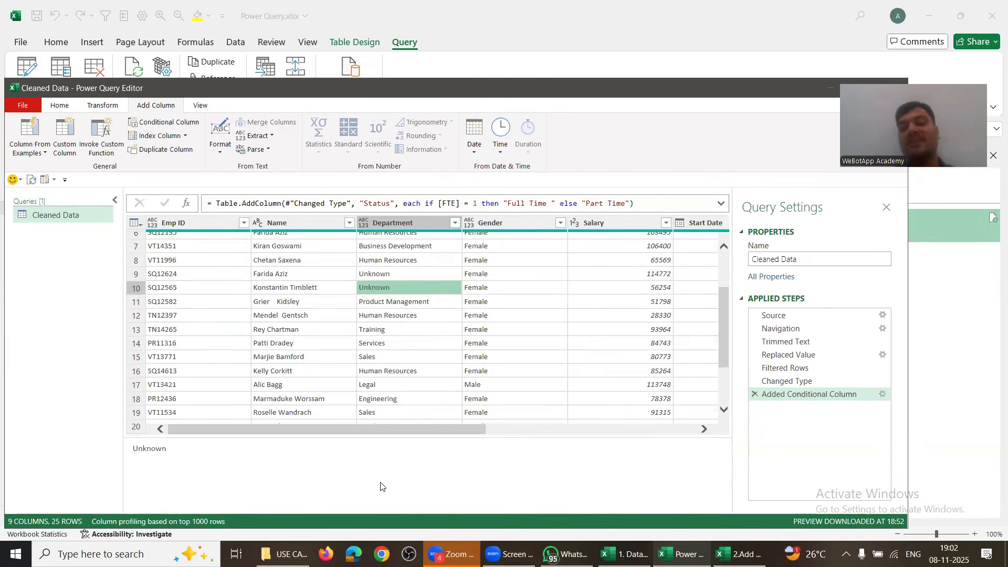
left_click_drag(326, 428, 501, 429)
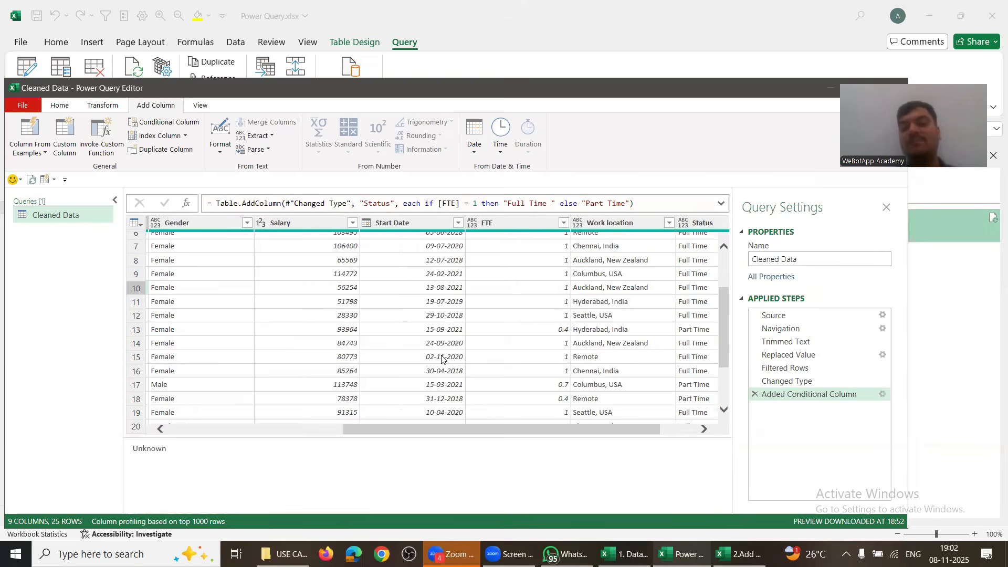
scroll(441, 359, "right", 2)
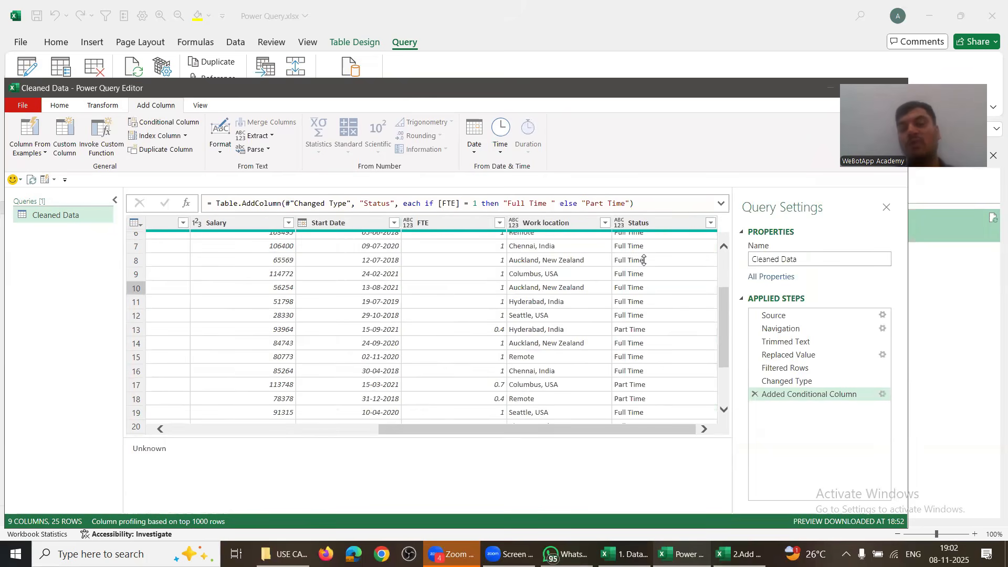
Step: Close & Load the Cleaned Data query to the worksheet as 25 rows
left_click(59, 105)
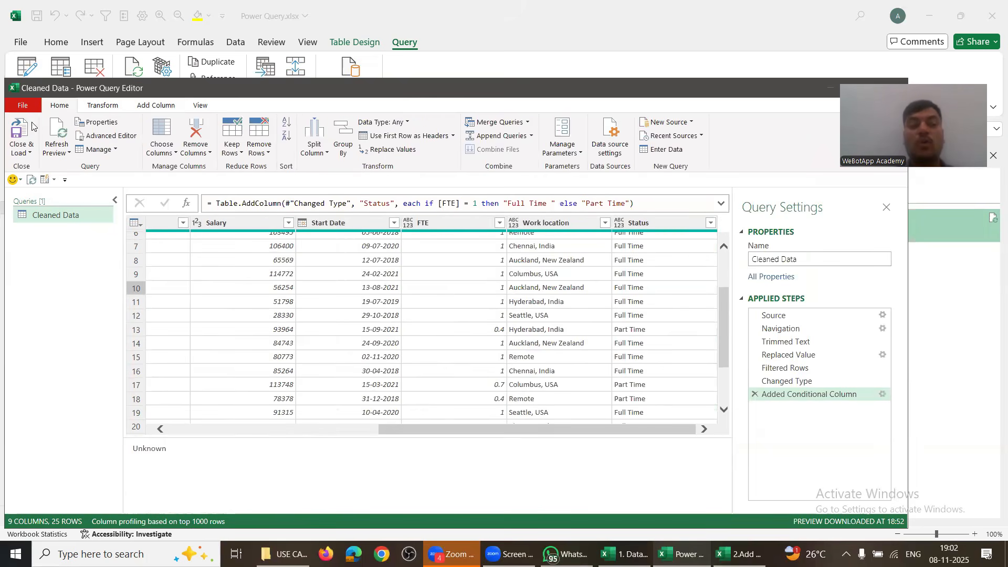
left_click(19, 130)
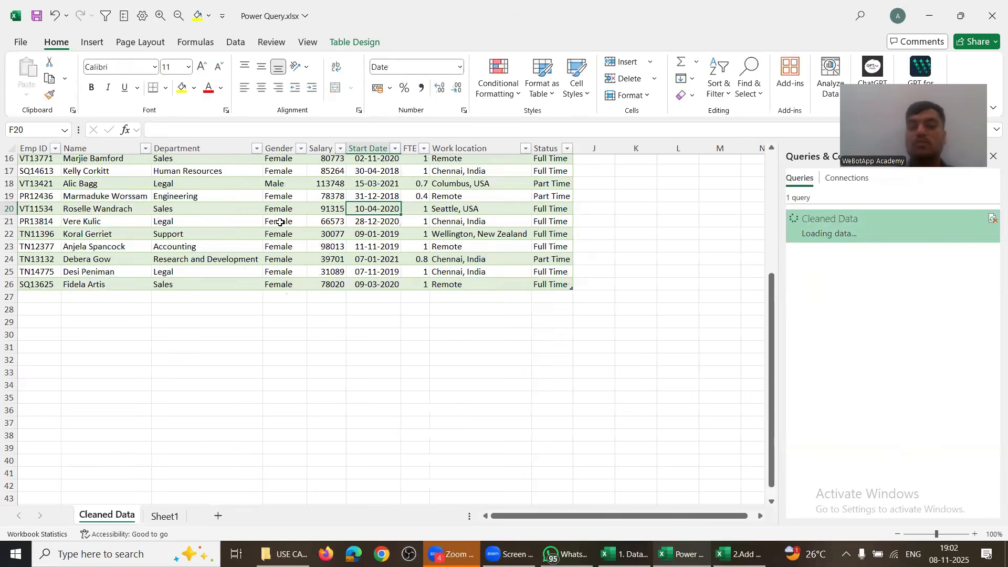
scroll(198, 358, "up", 5)
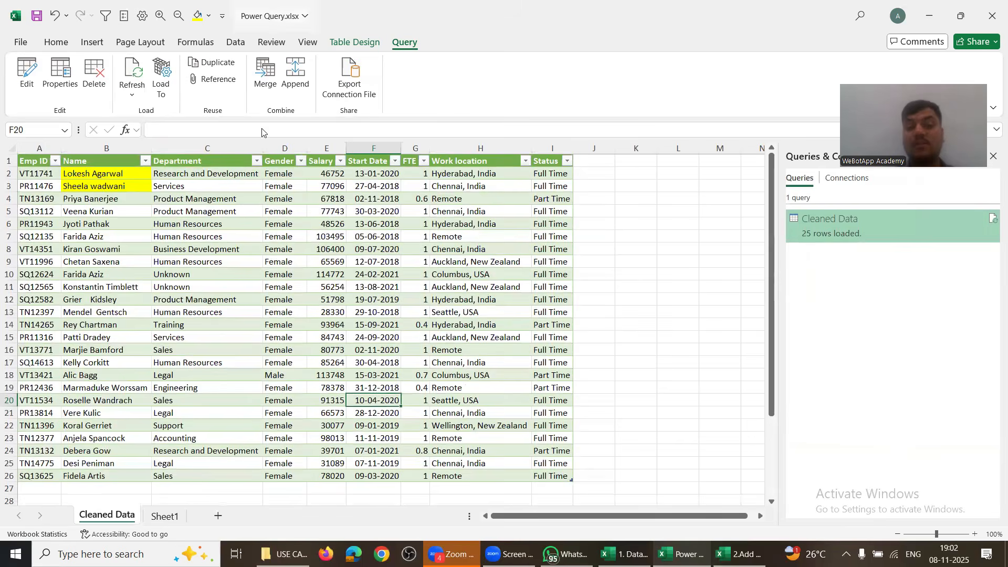
left_click_drag(105, 172, 104, 185)
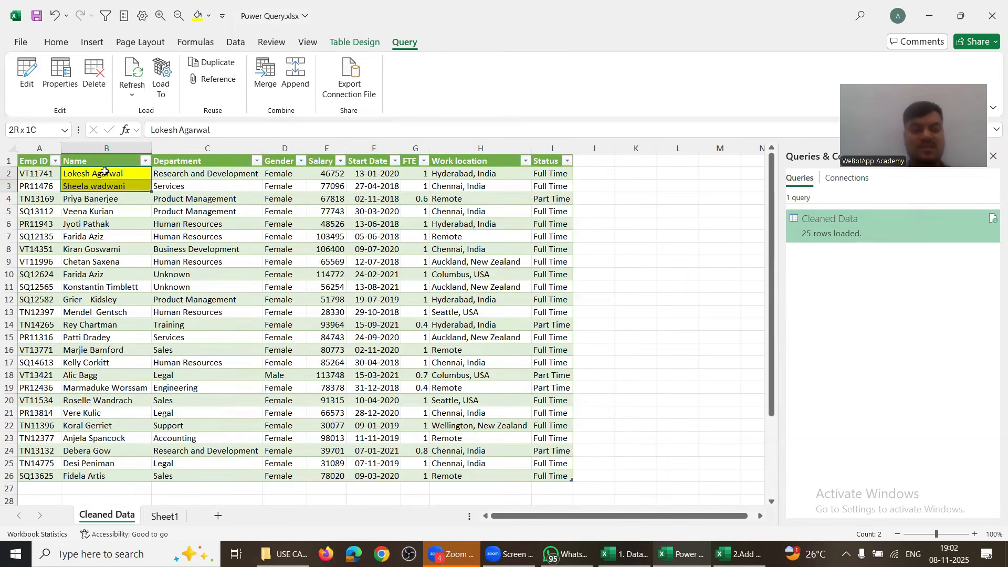
left_click(373, 274)
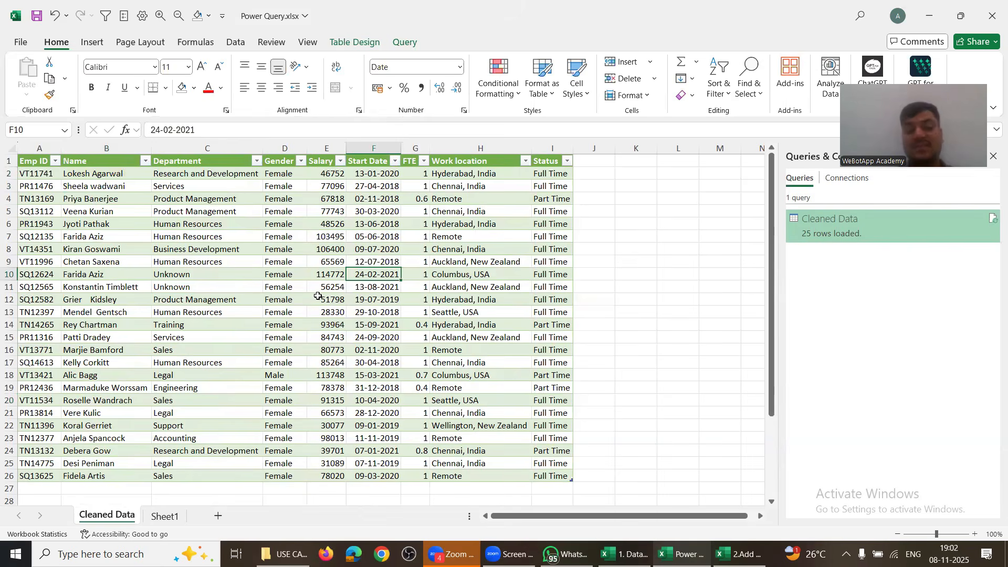
scroll(318, 296, "down", 3)
key("alt+Tab")
key("alt+Tab")
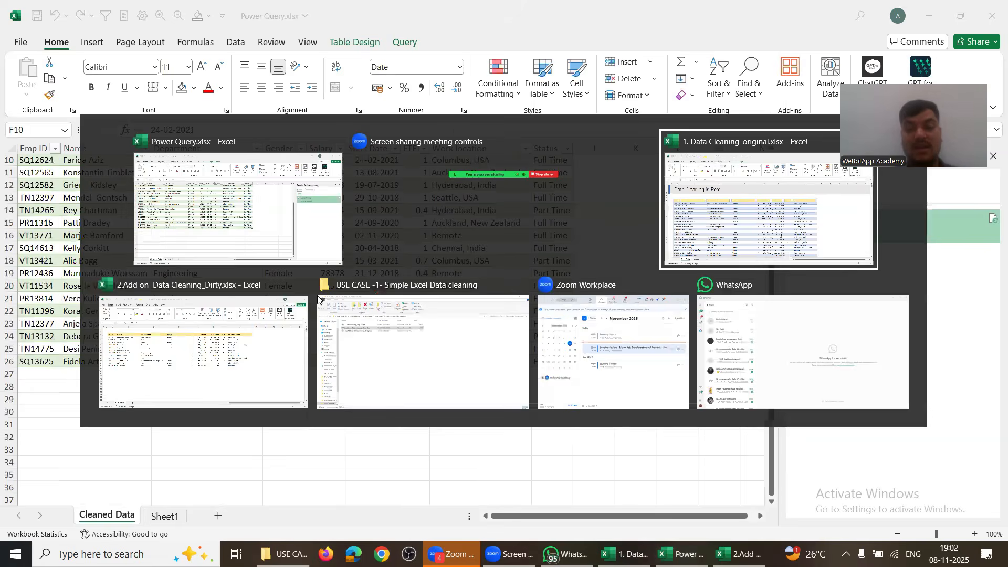
Step: Copy the employee rows 33–38 and paste them into rows 39–44
scroll(86, 372, "down", 5)
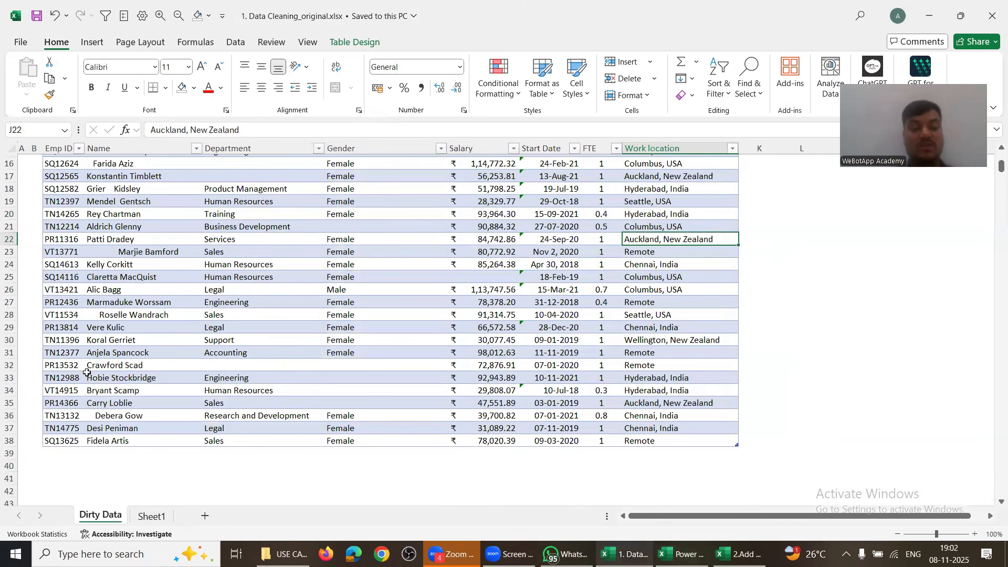
left_click(60, 382)
key("ctrl+shift+Right")
key("ctrl+shift+Down")
key("ctrl+shift+Right")
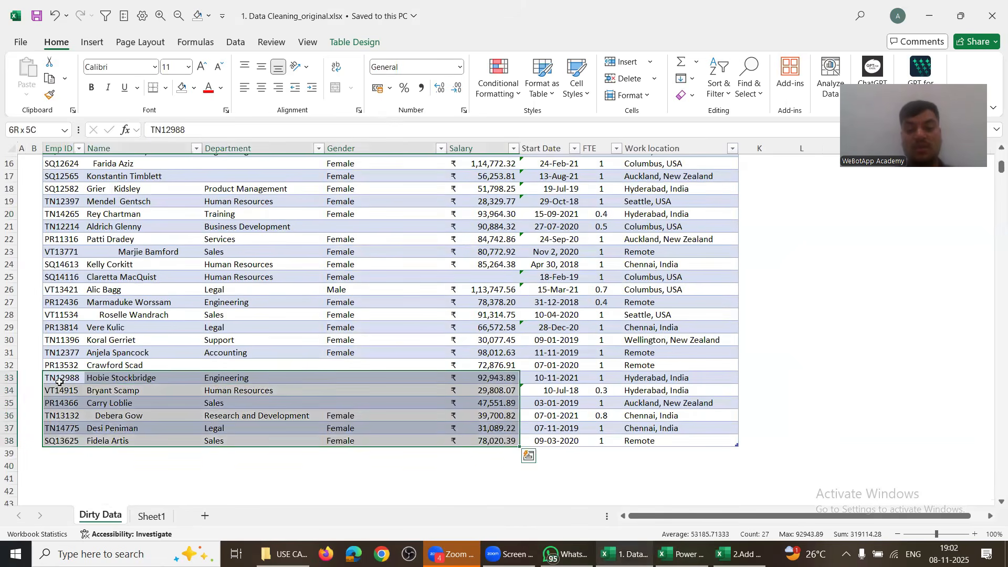
key("ctrl+shift+Right")
key("ctrl+c")
key("Down")
key("Down")
key("Down")
key("Down")
key("Down")
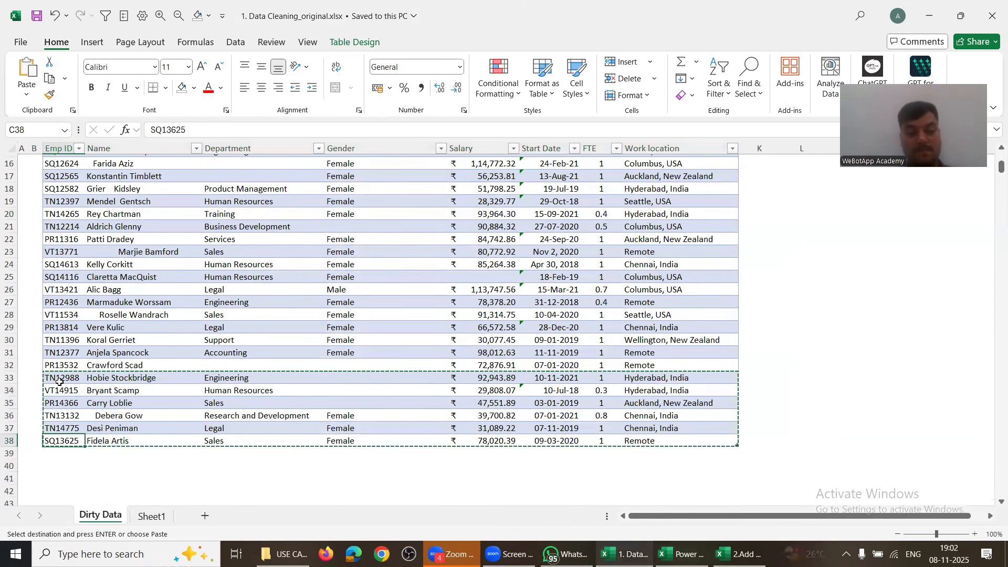
key("Right")
key("Right")
key("Right")
key("Right")
key("Right")
key("ctrl+Left")
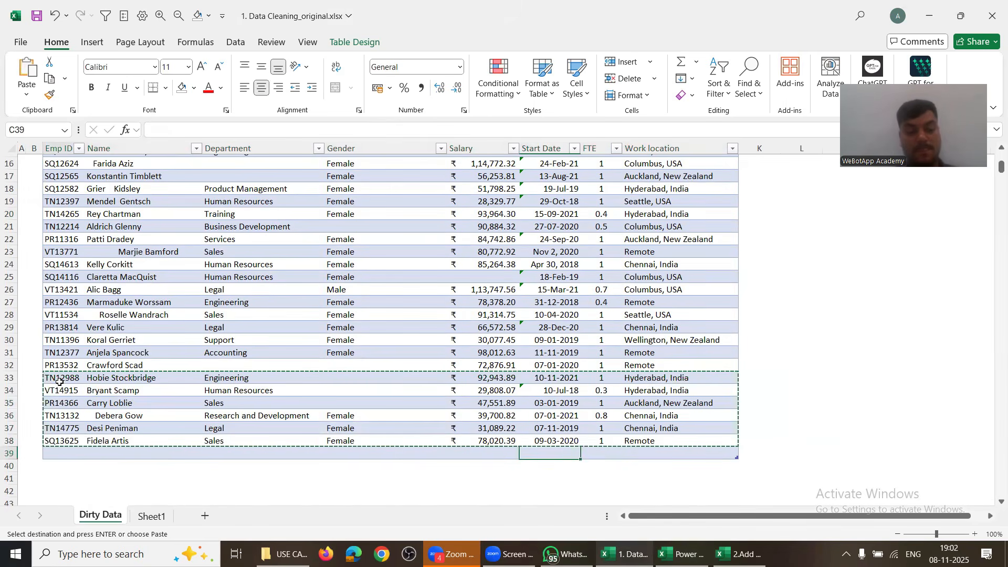
key("Down")
key("ctrl+v")
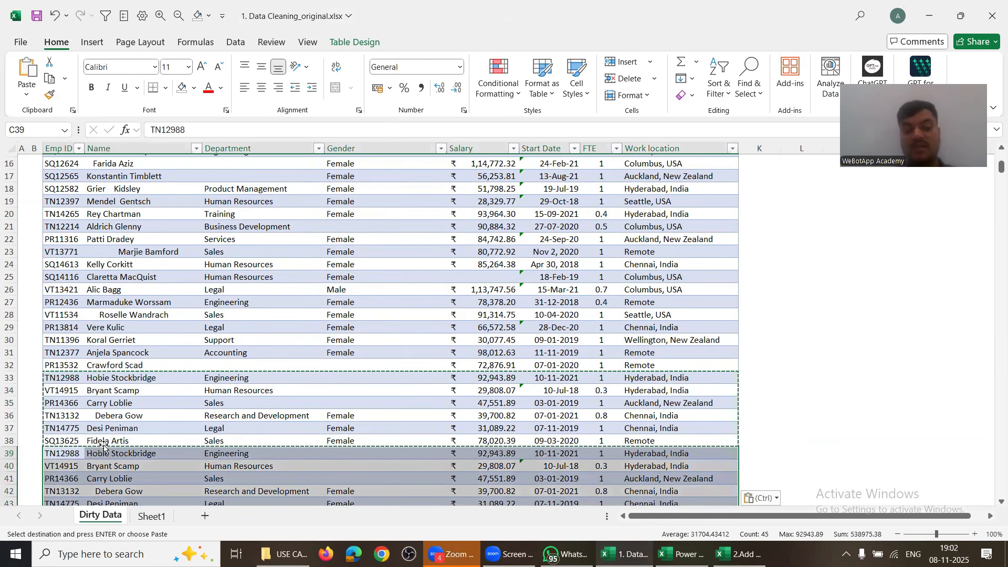
scroll(338, 400, "down", 3)
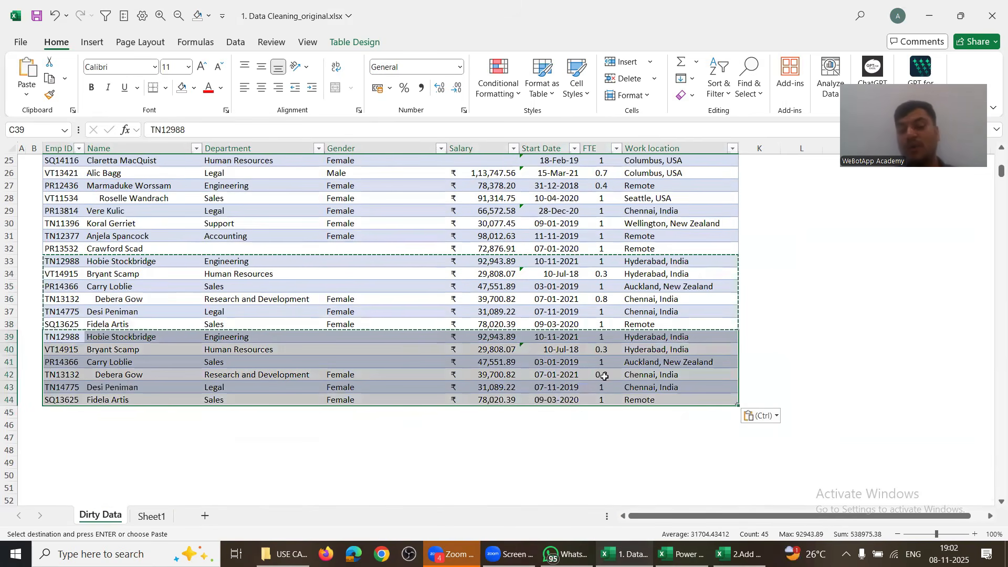
Step: Save the 1. Data Cleaning_original workbook
key("alt+Tab")
key("alt+shift+Tab")
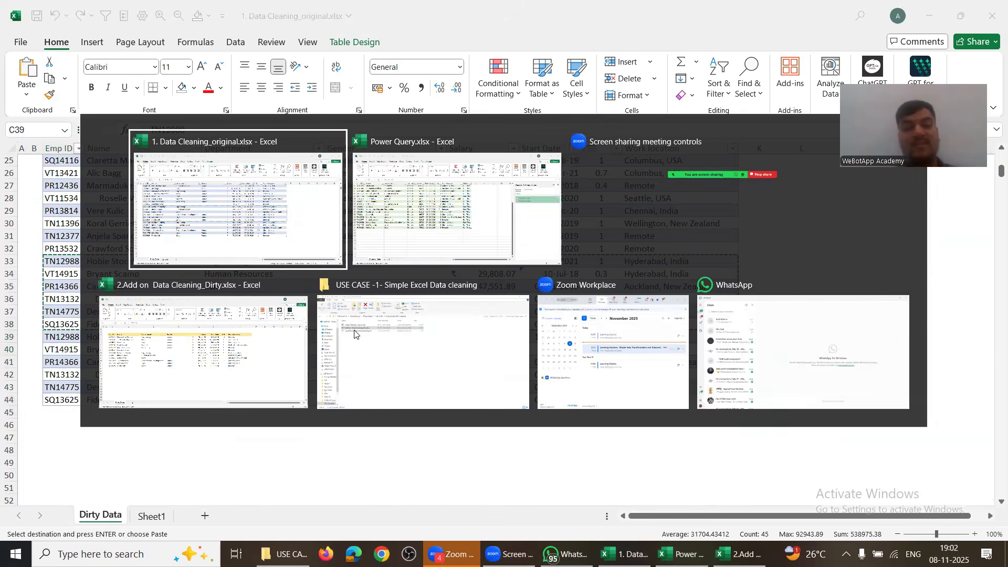
left_click(37, 16)
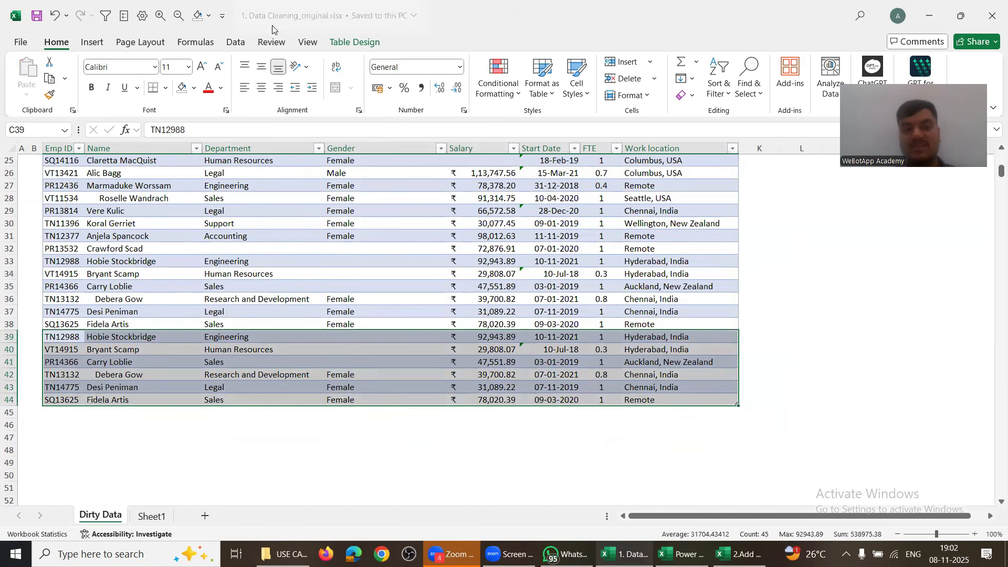
key("alt+Tab")
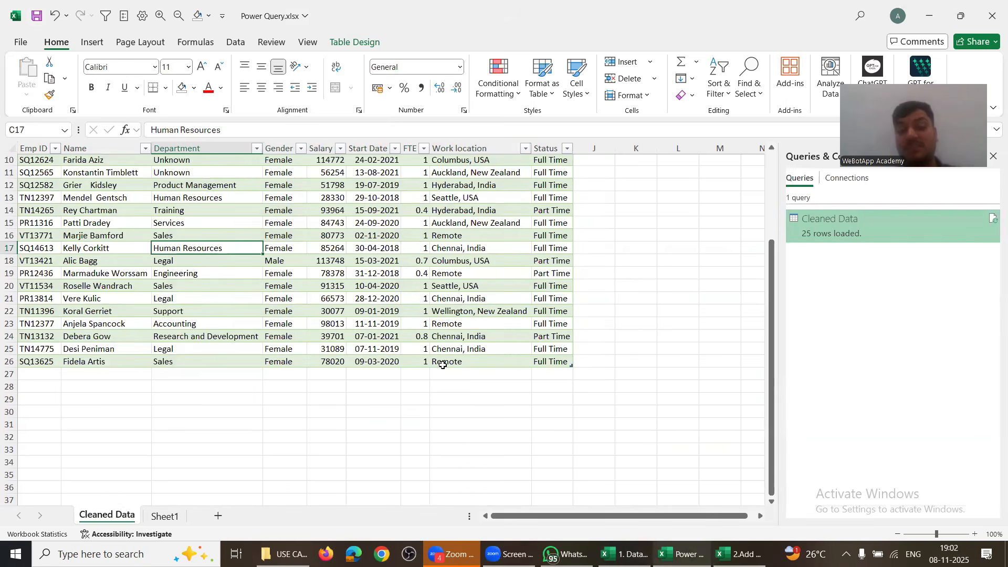
key("alt+Tab")
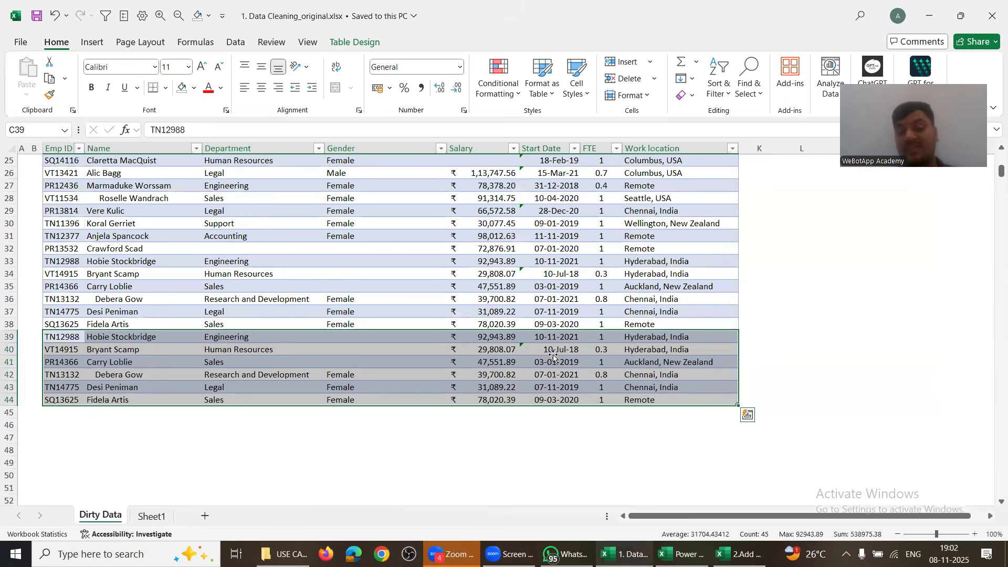
Step: Copy the start dates Nov 2, 2020 and Apr 30, 2018 into rows 43–44
left_click(552, 354)
scroll(541, 168, "up", 3)
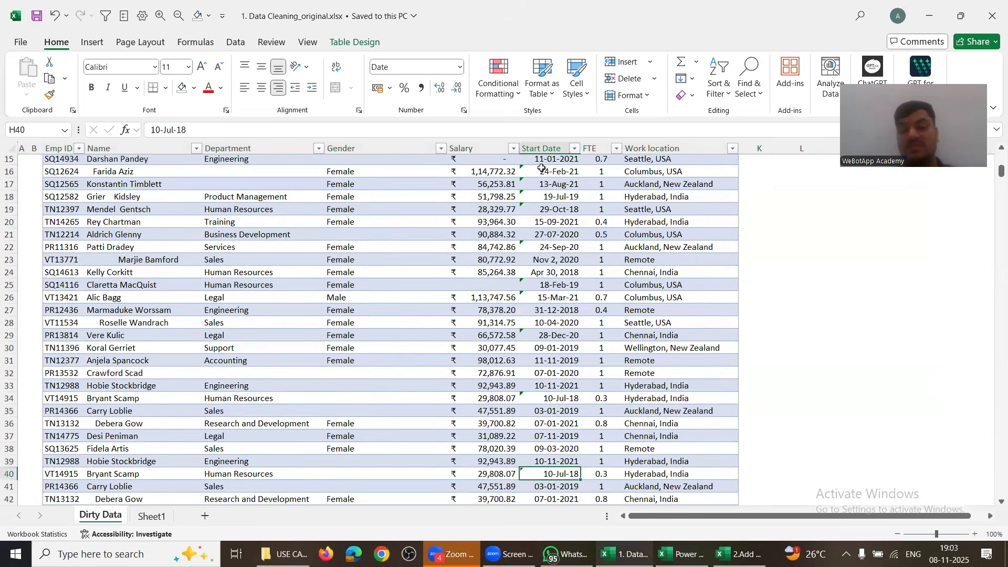
left_click(539, 258)
key("shift+Down")
key("ctrl+c")
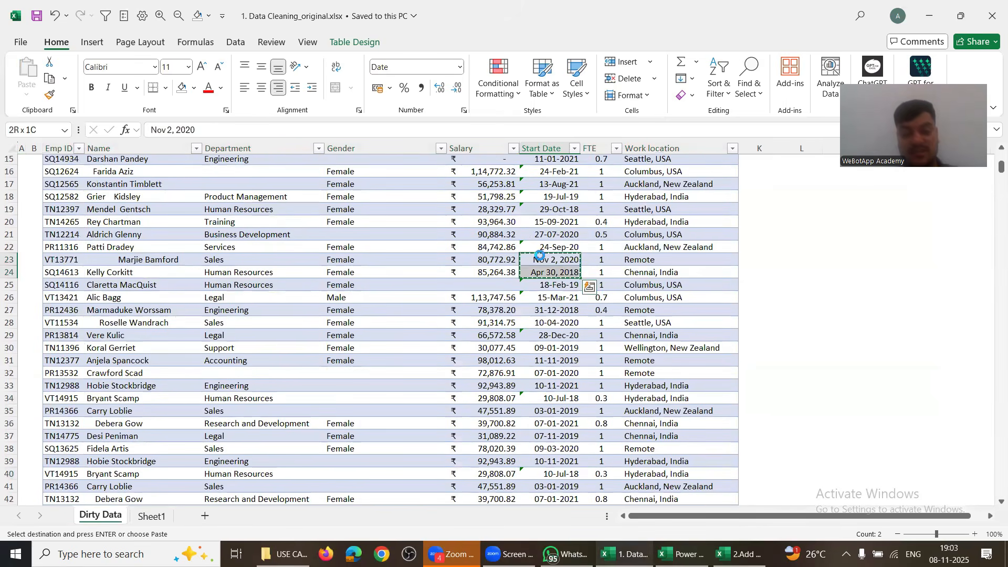
key("Down")
key("Down")
key("Down")
key("Down")
key("Down")
key("Down")
key("Down")
key("Down")
key("Down")
key("Down")
key("Down")
key("Down")
key("Down")
key("Down")
key("Down")
key("Down")
key("Down")
key("Down")
key("Down")
key("Down")
key("ctrl+v")
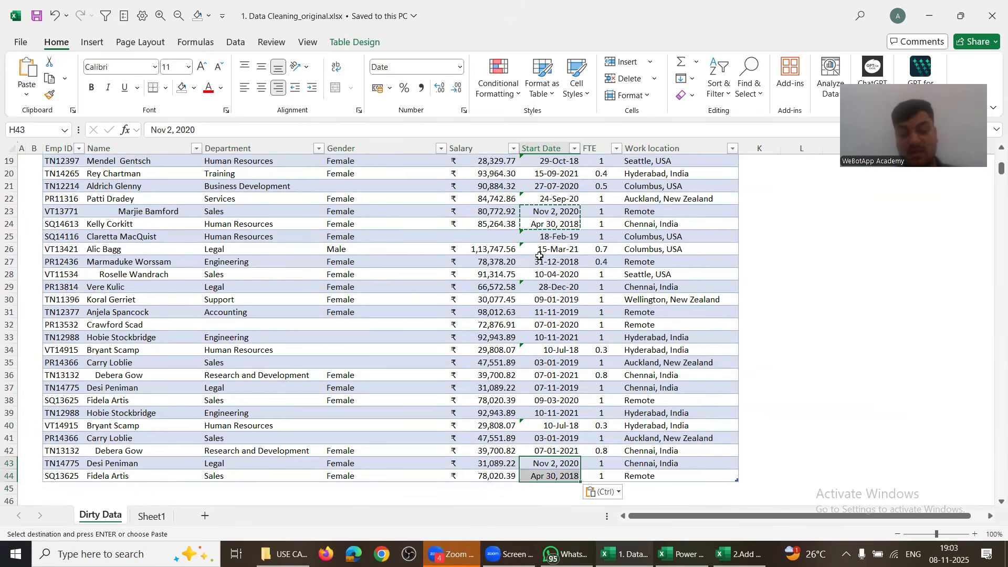
Step: Clear the department value in cell E42
left_click_drag(50, 399, 61, 439)
left_click_drag(140, 481, 538, 475)
left_click(547, 476)
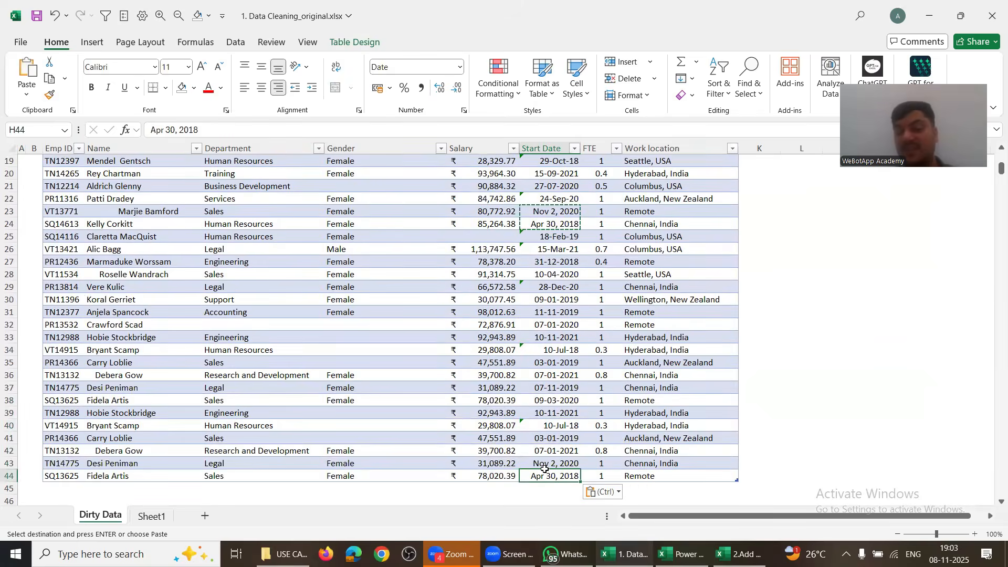
left_click_drag(378, 413, 378, 439)
left_click(219, 447)
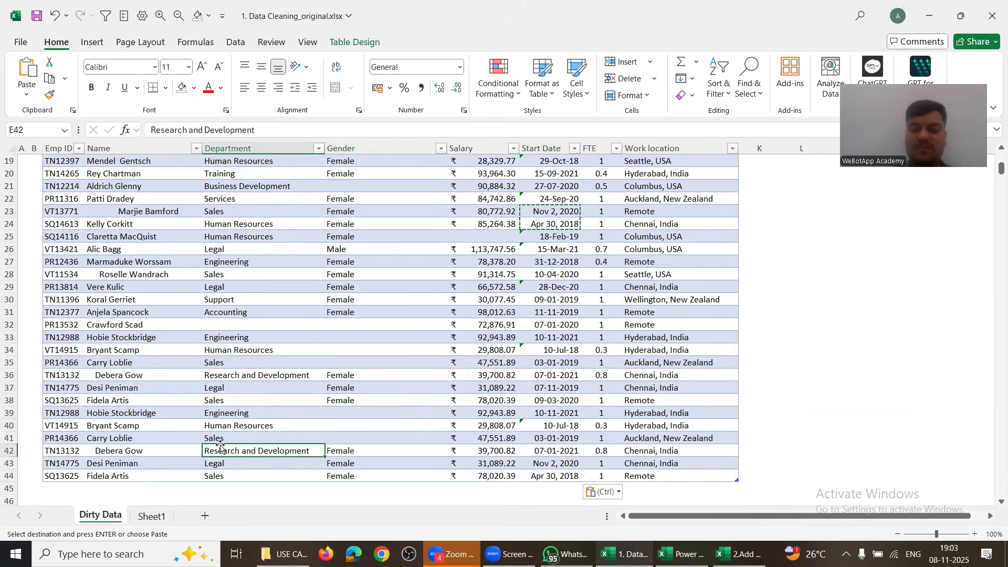
key("Delete")
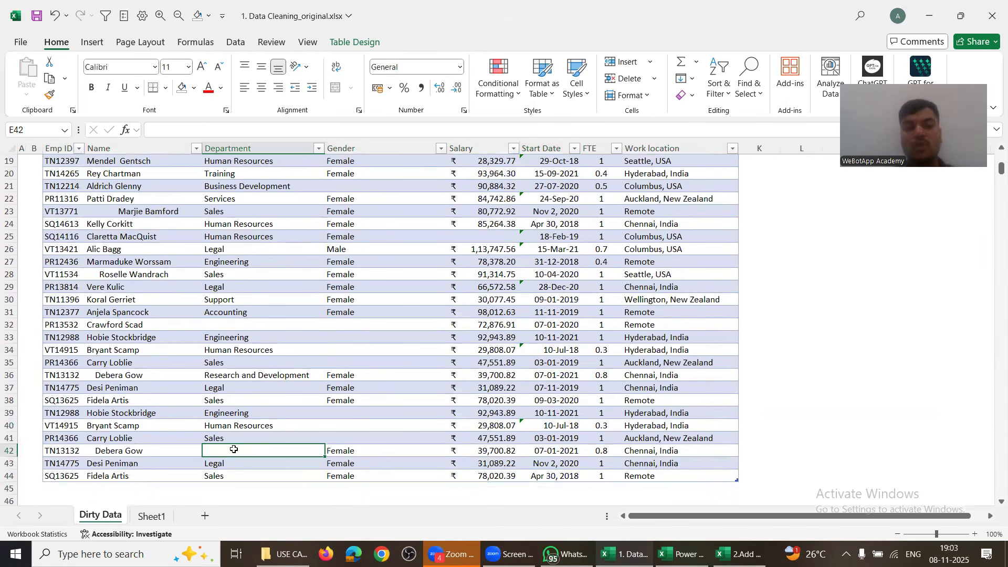
left_click(96, 452)
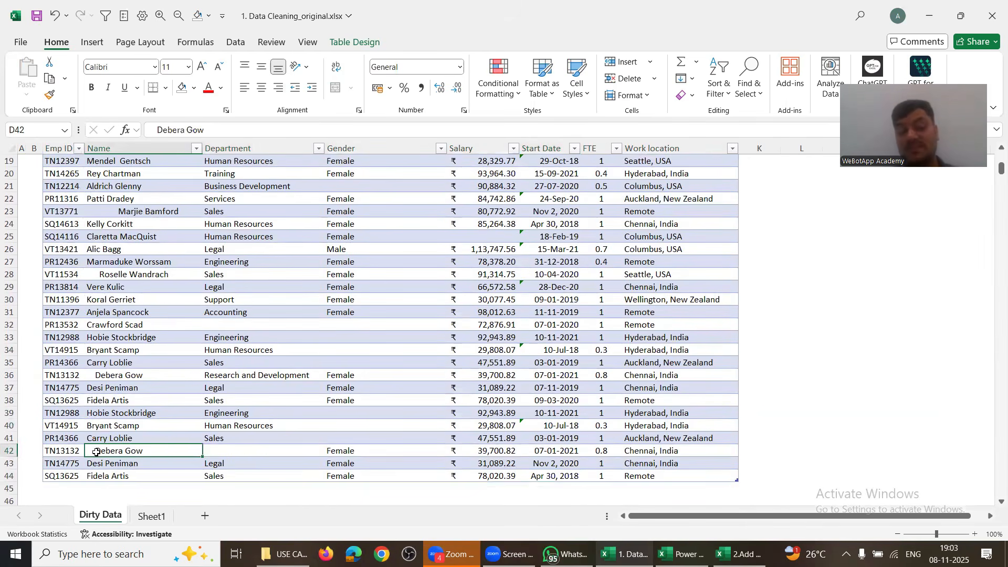
Step: Save the source workbook and Refresh All so Cleaned Data reloads 28 rows
left_click(36, 17)
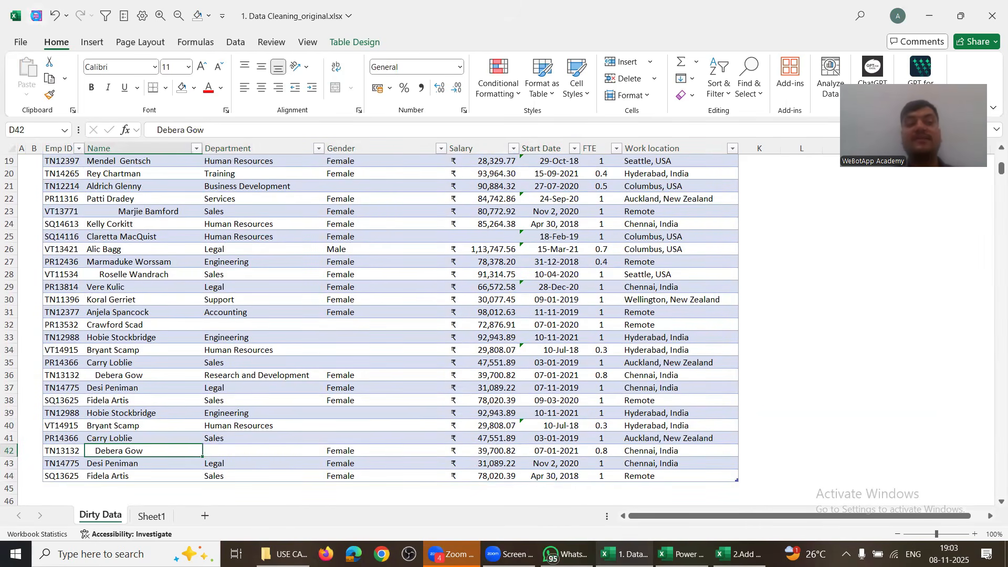
key("alt+Tab")
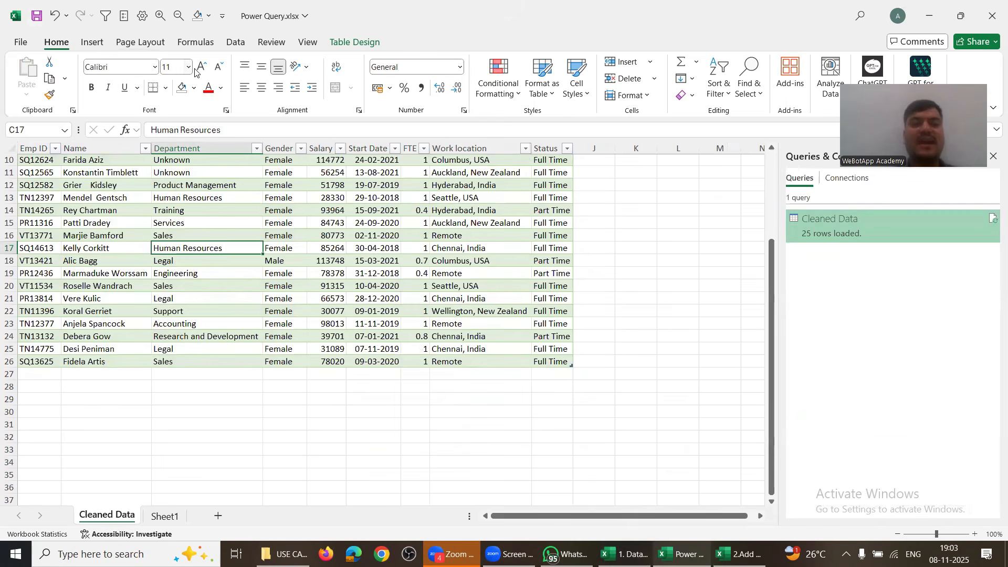
left_click(235, 41)
left_click(247, 70)
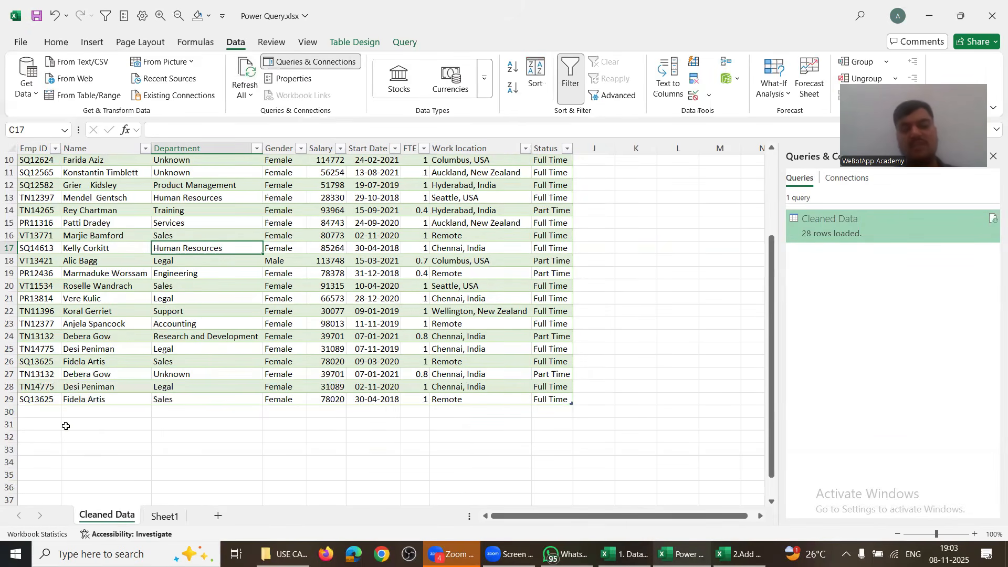
left_click(211, 307)
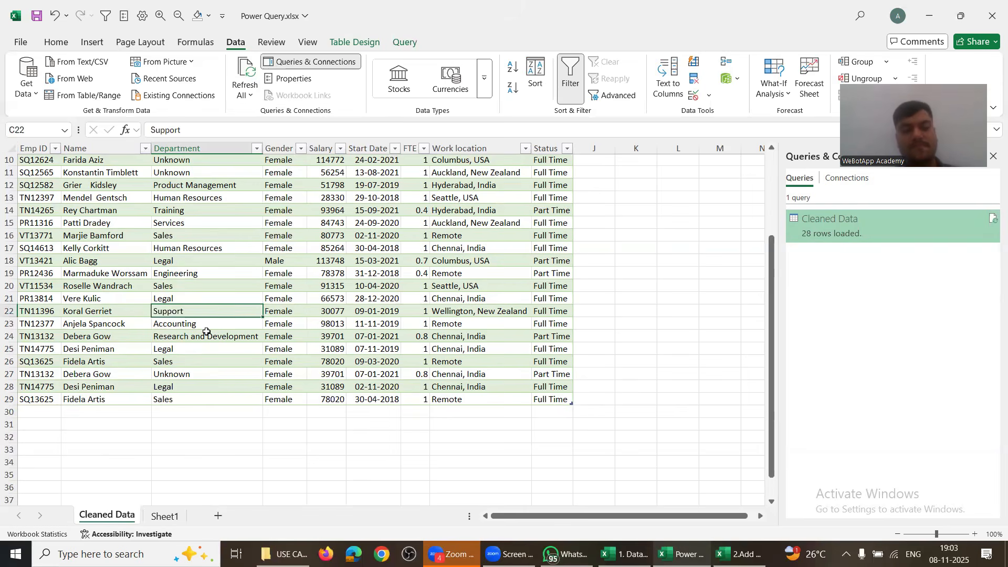
scroll(207, 332, "up", 3)
scroll(206, 332, "down", 3)
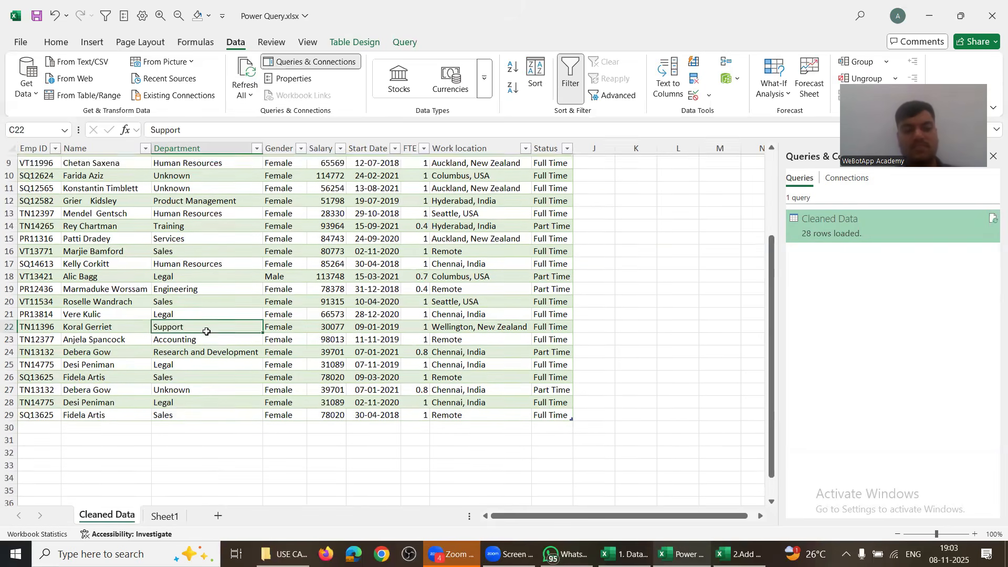
key("alt+Tab")
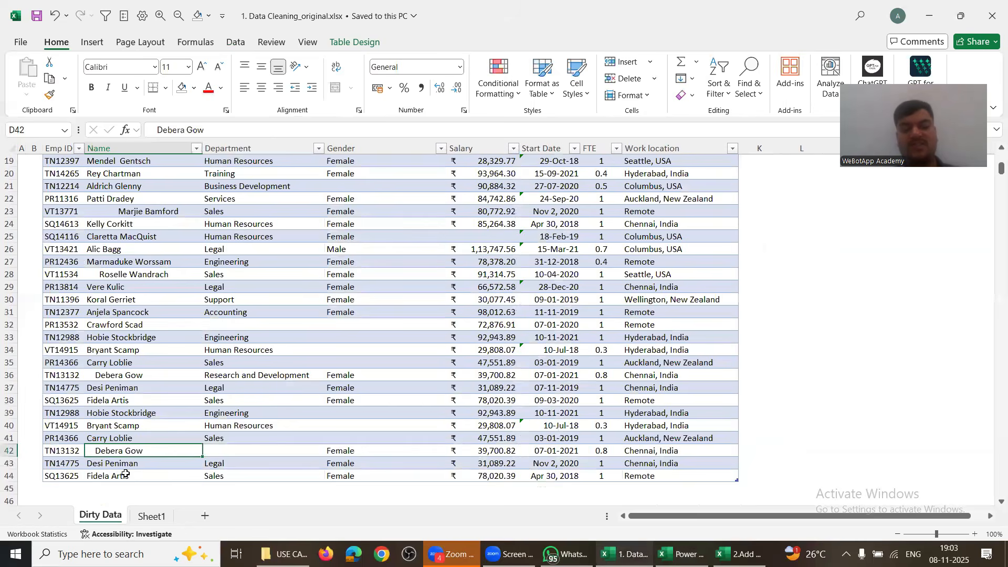
left_click(129, 476)
key("alt+Tab")
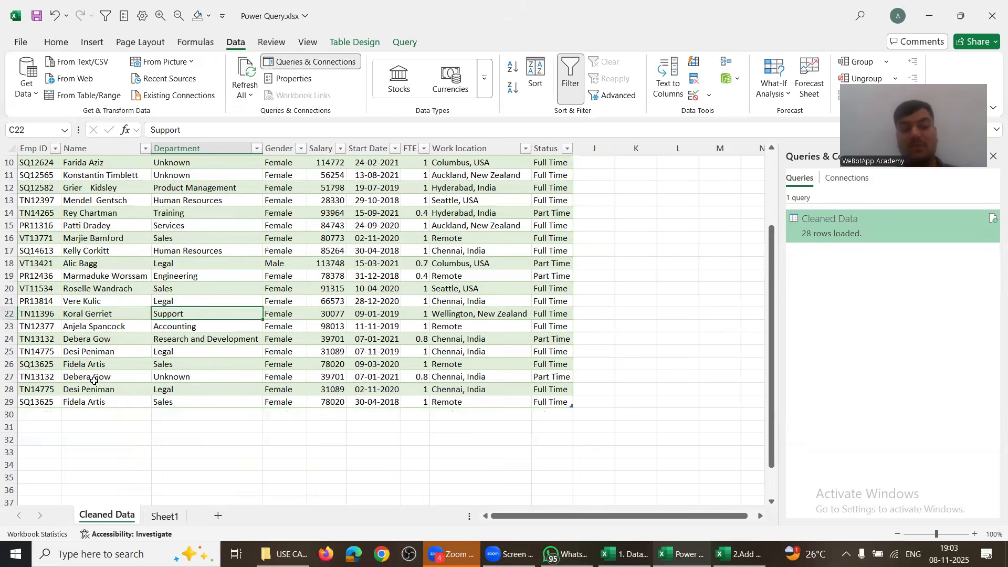
Step: Inspect the newly loaded rows' FTE, Status and Start Date values, then select the Start Date column
left_click(94, 380)
left_click(181, 380)
left_click(425, 375)
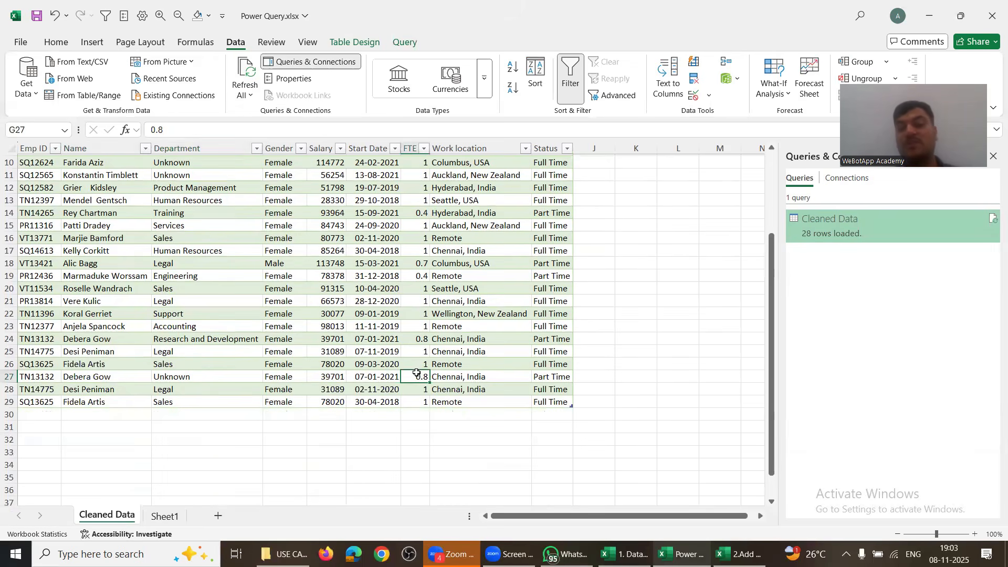
left_click(542, 382)
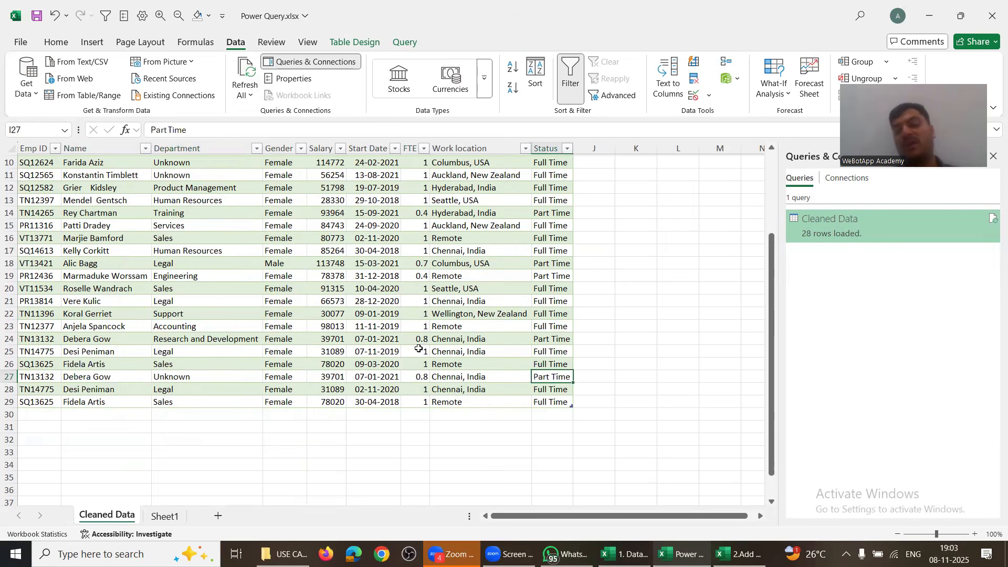
left_click_drag(420, 350, 546, 365)
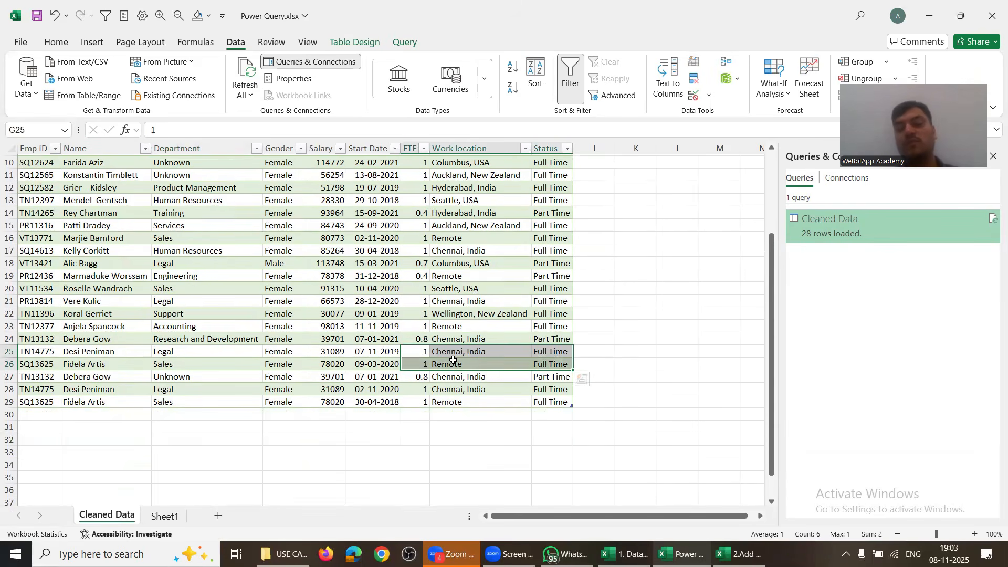
left_click_drag(362, 301, 380, 386)
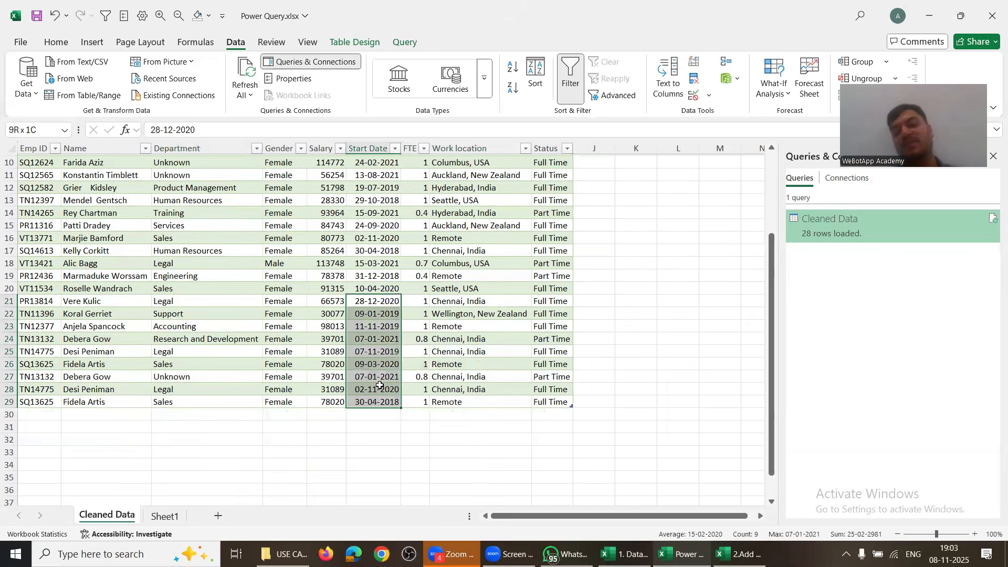
scroll(370, 291, "up", 3)
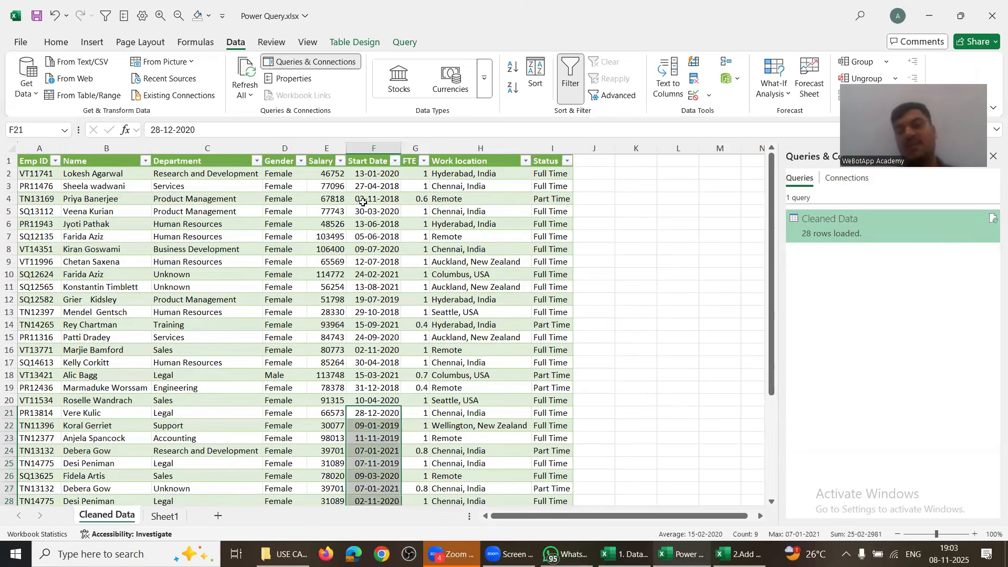
left_click(367, 161)
left_click(367, 151)
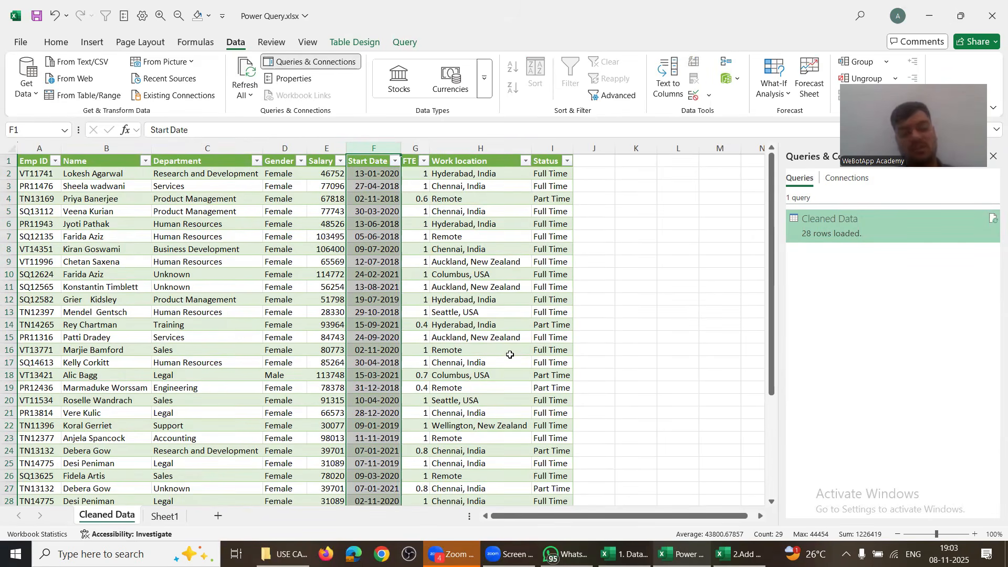
Step: In the source workbook, change the first employee's FTE in I5 to 0.8 and save
key("alt+Tab")
scroll(574, 280, "up", 6)
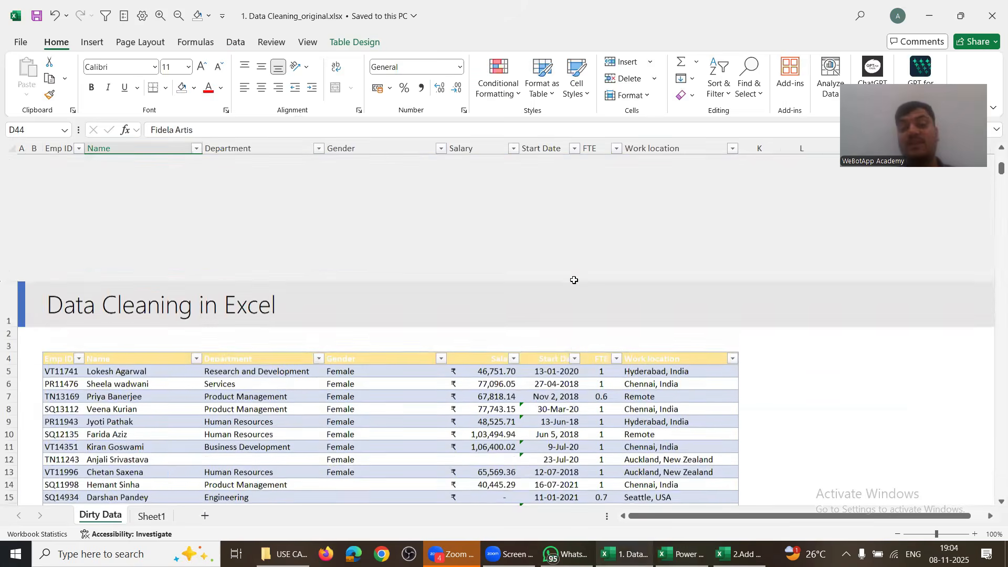
left_click(592, 246)
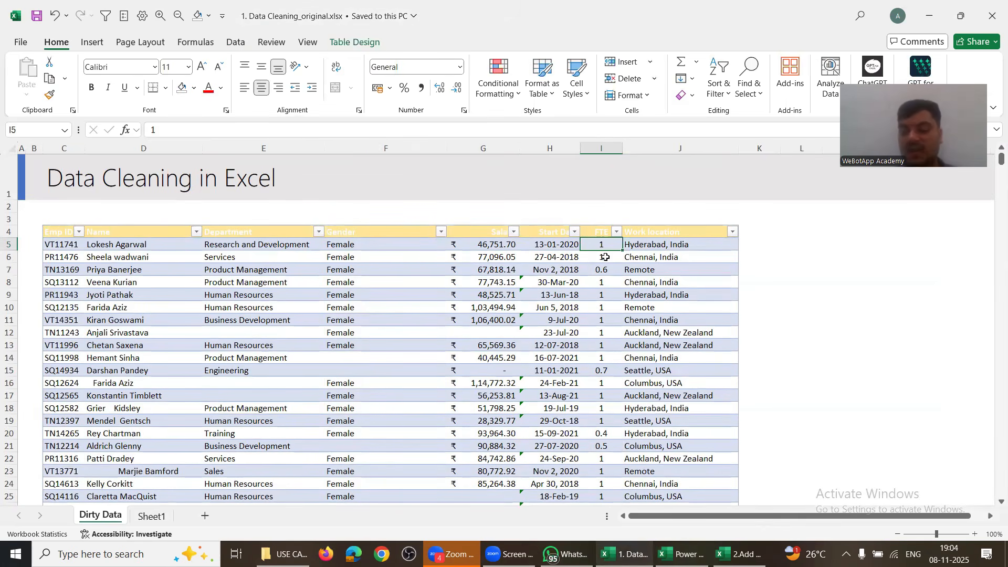
type(".6")
key("Return")
key("Up")
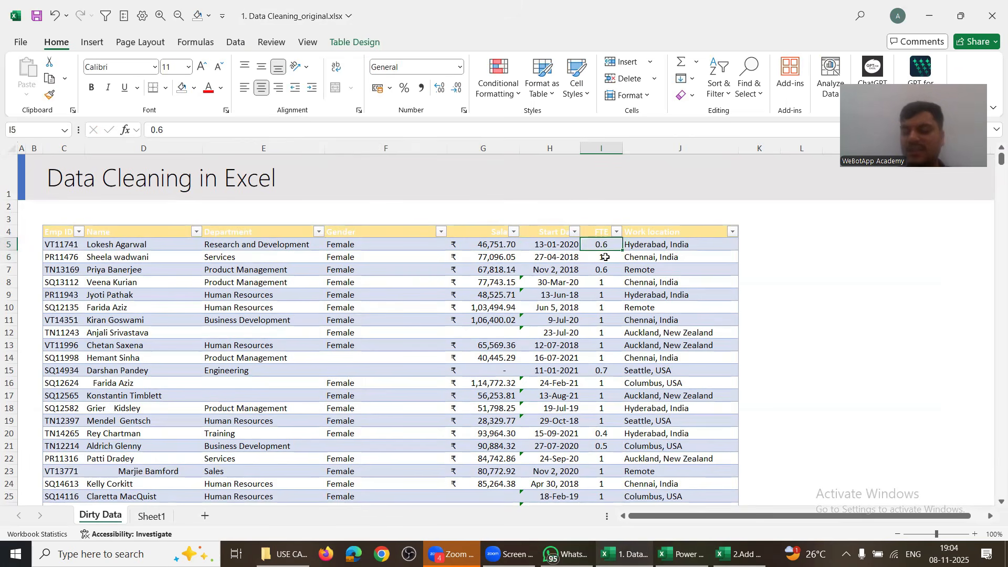
type(".8")
key("Return")
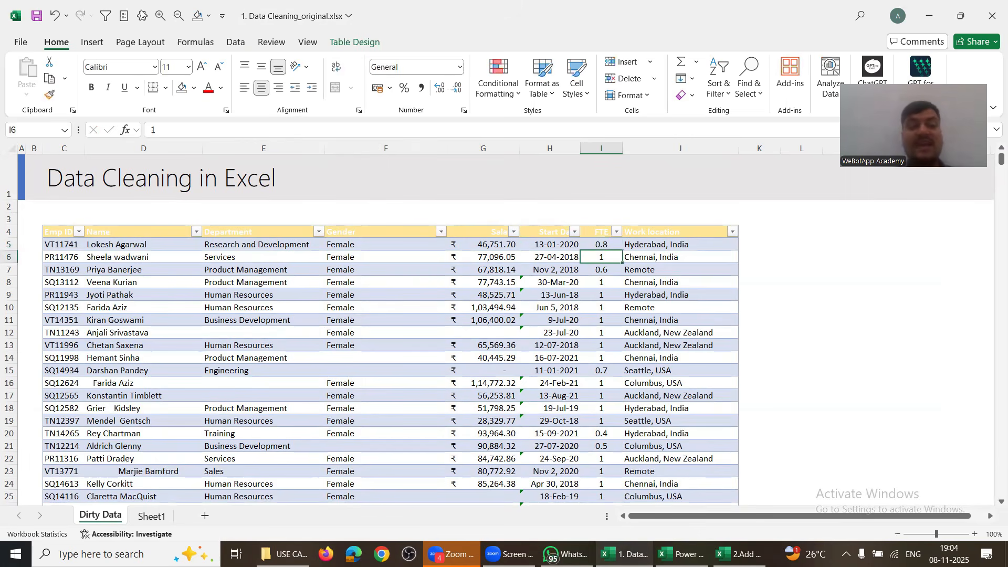
left_click(35, 19)
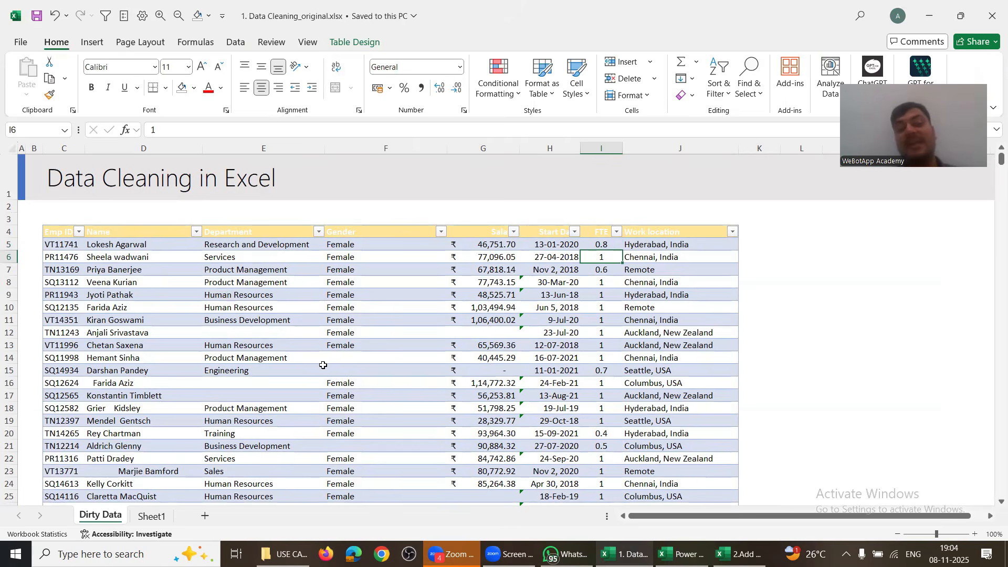
Step: Refresh the query in Power Query.xlsx and check the updated FTE in G2 and Status in I2
key("alt+Tab")
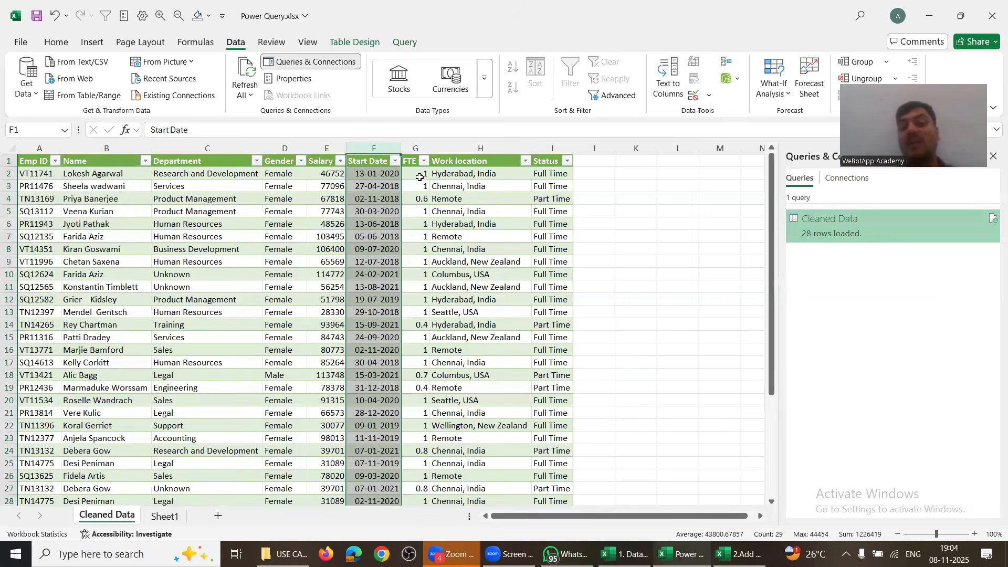
left_click(420, 172)
left_click(564, 172)
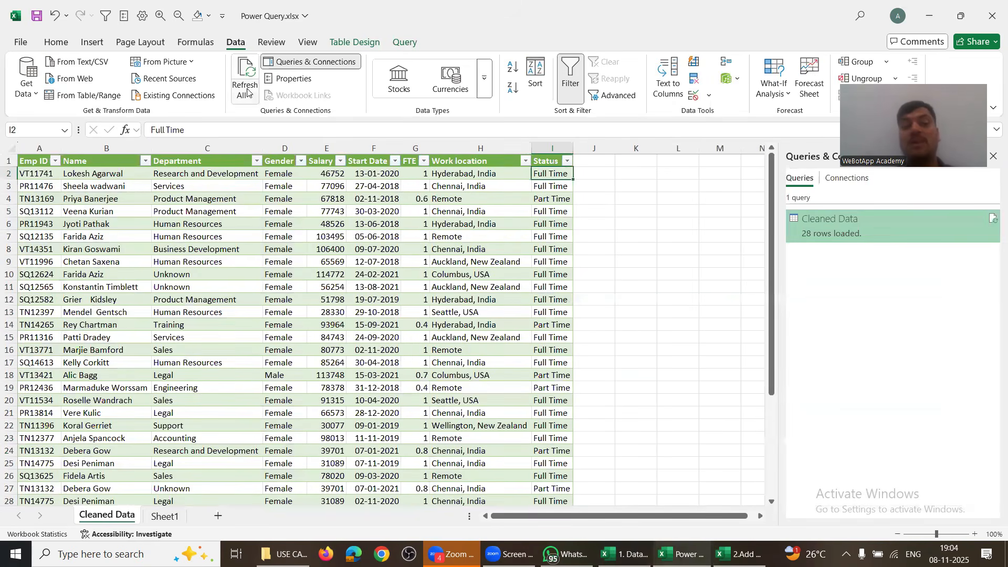
left_click(243, 70)
left_click(414, 174)
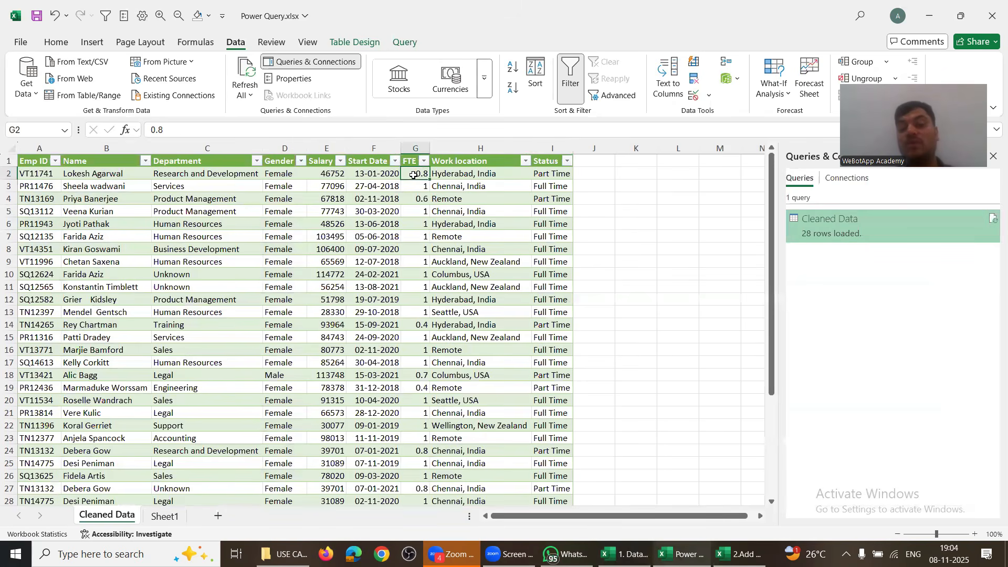
left_click(562, 178)
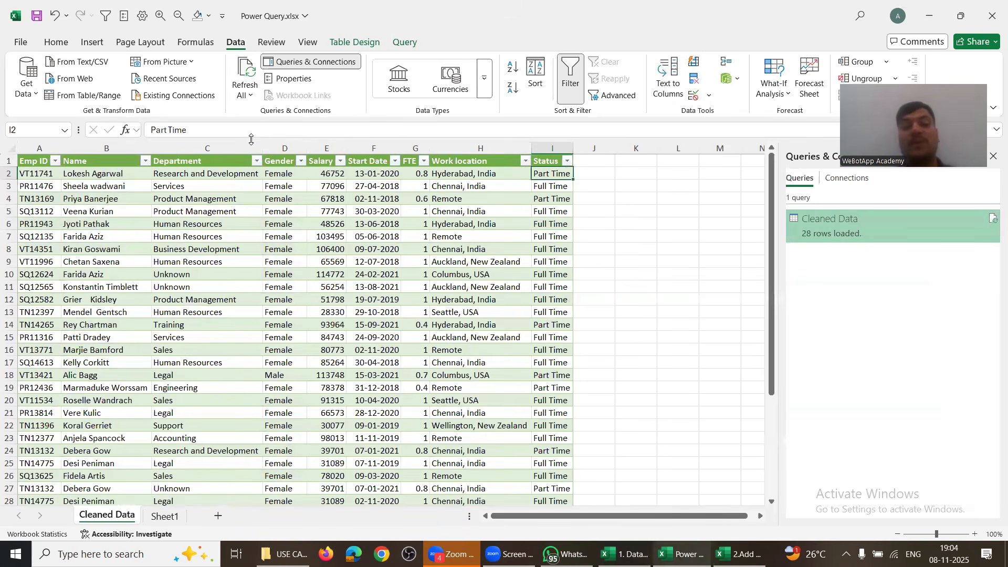
Step: Point out the Part Time and Full Time statuses, then select the C6:H21 block
left_click_drag(214, 134, 142, 135)
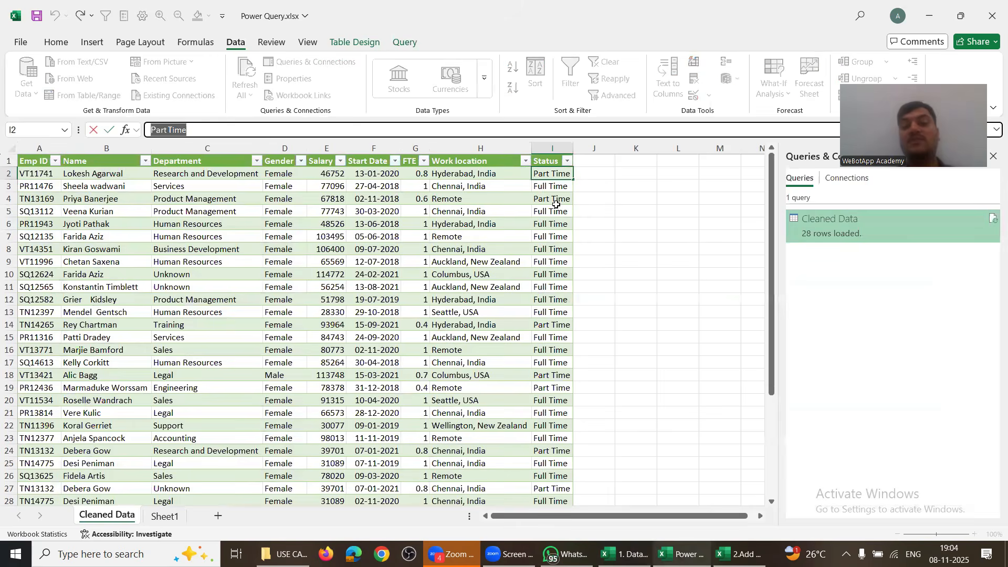
key("Escape")
key("Down")
key("Down")
key("Down")
key("Down")
key("Down")
key("Down")
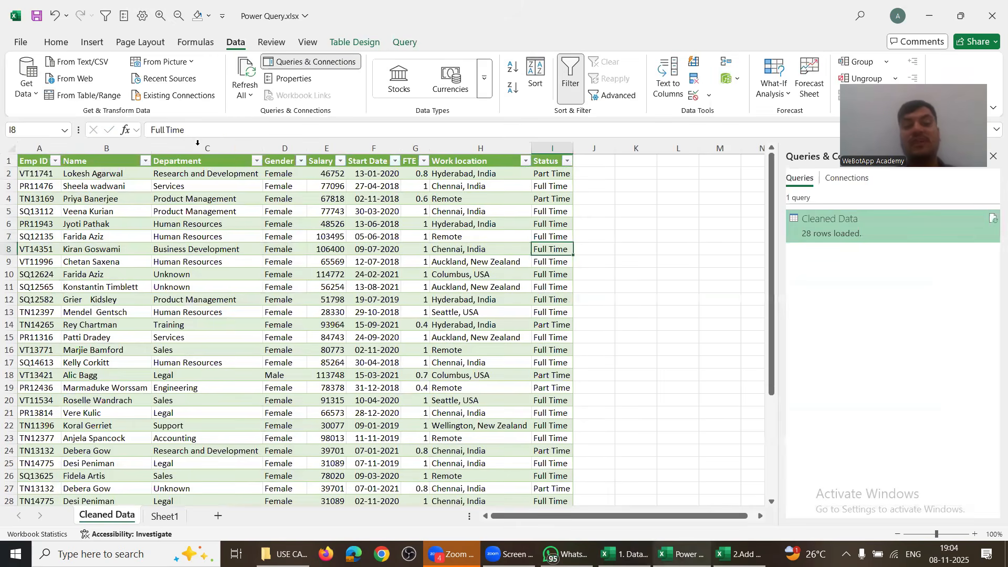
left_click_drag(195, 131, 126, 134)
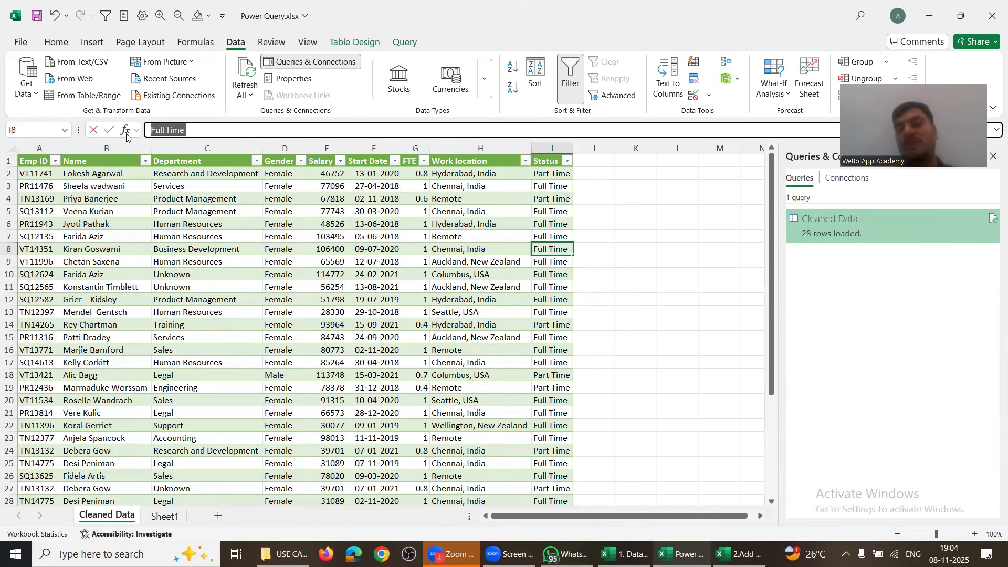
left_click(547, 225)
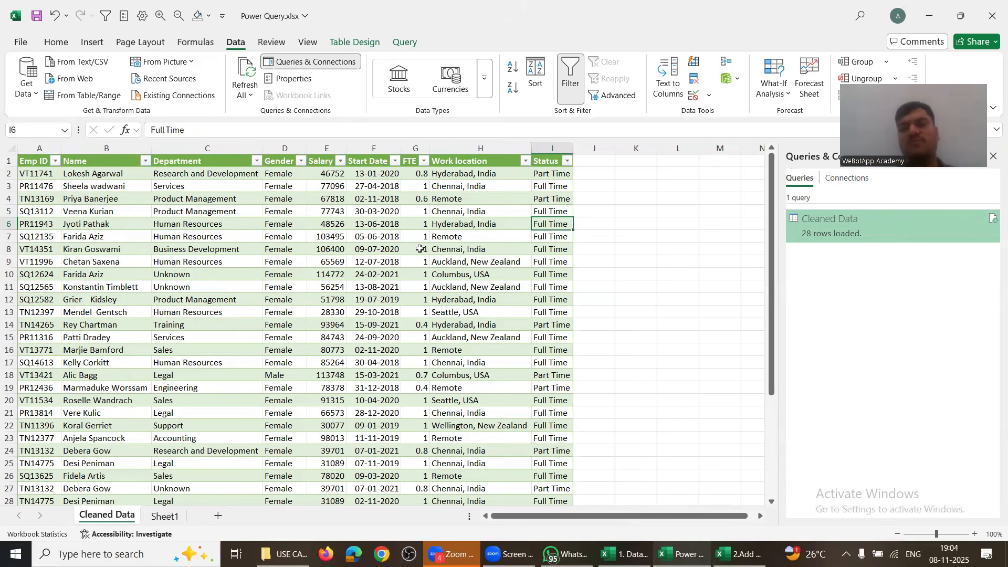
left_click(217, 223)
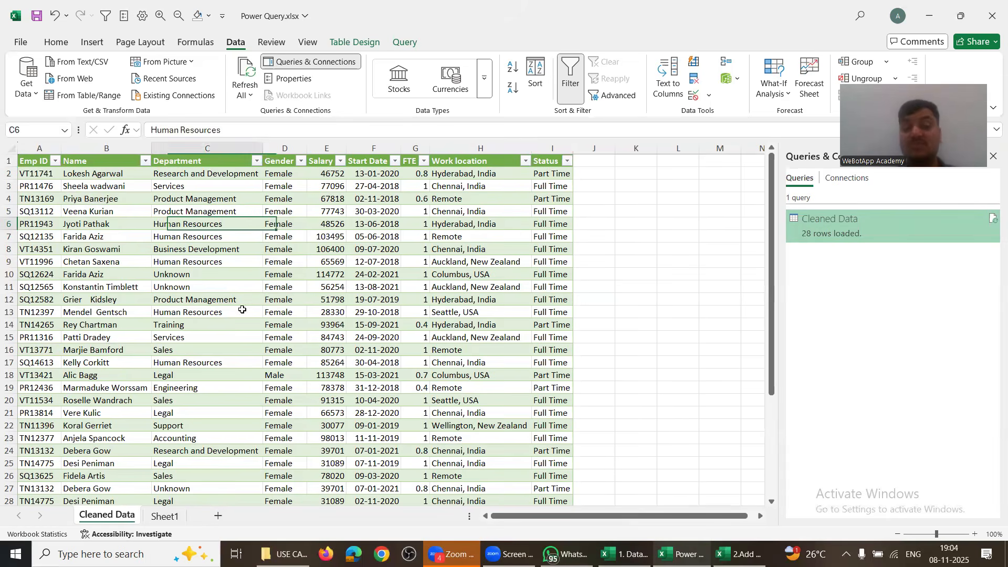
key("shift+Down")
key("shift+Down")
key("shift+Down")
key("shift+Down")
key("shift+Down")
key("shift+Down")
key("shift+Down")
key("shift+Down")
key("shift+Down")
key("shift+Down")
key("shift+Down")
key("shift+Down")
key("shift+Down")
key("shift+Down")
key("shift+Down")
key("shift+Right")
key("shift+Right")
key("shift+Right")
key("shift+Right")
key("shift+Right")
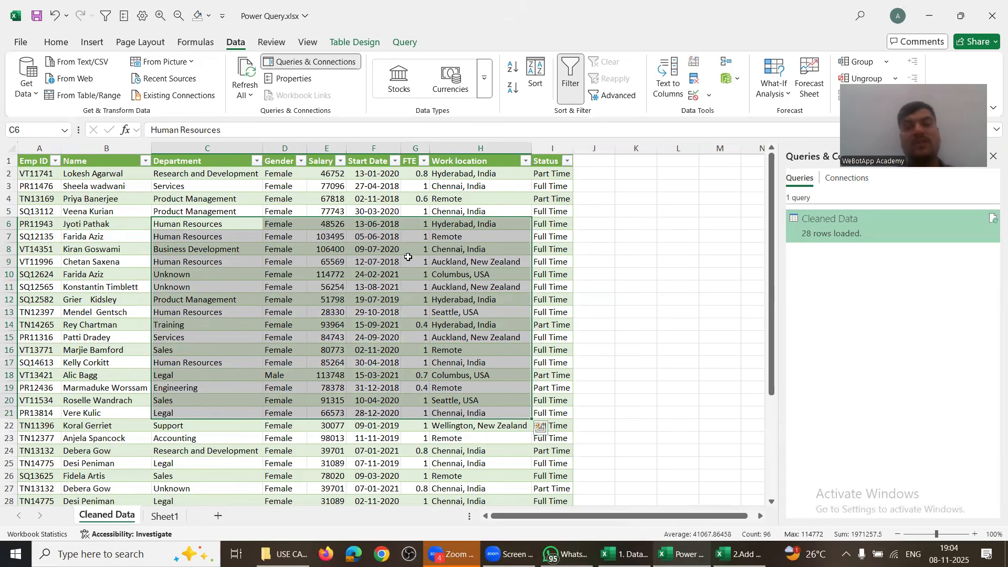
Step: Open the Cleaned Data query in the editor, close it again, and clear the selection
left_click(405, 42)
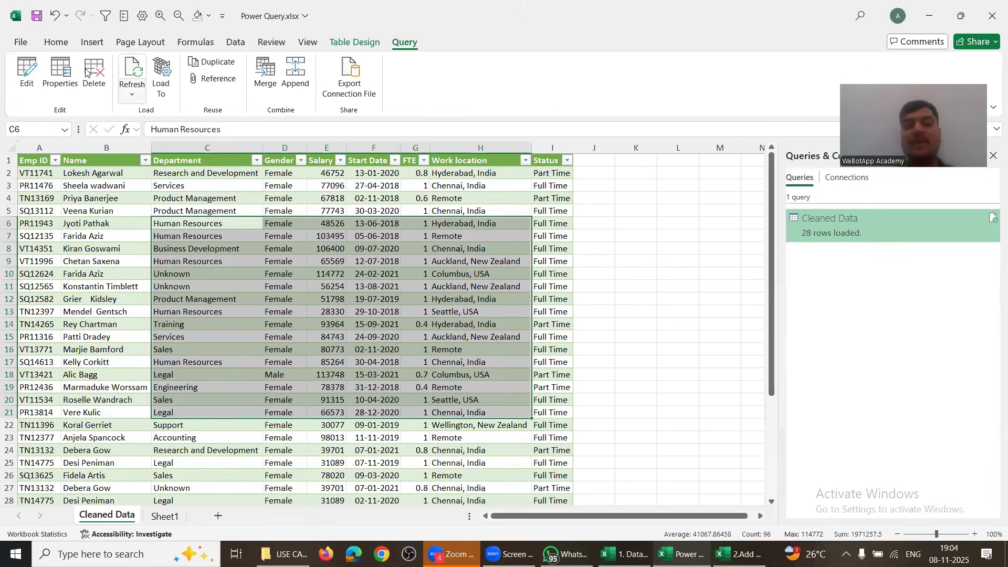
left_click(28, 70)
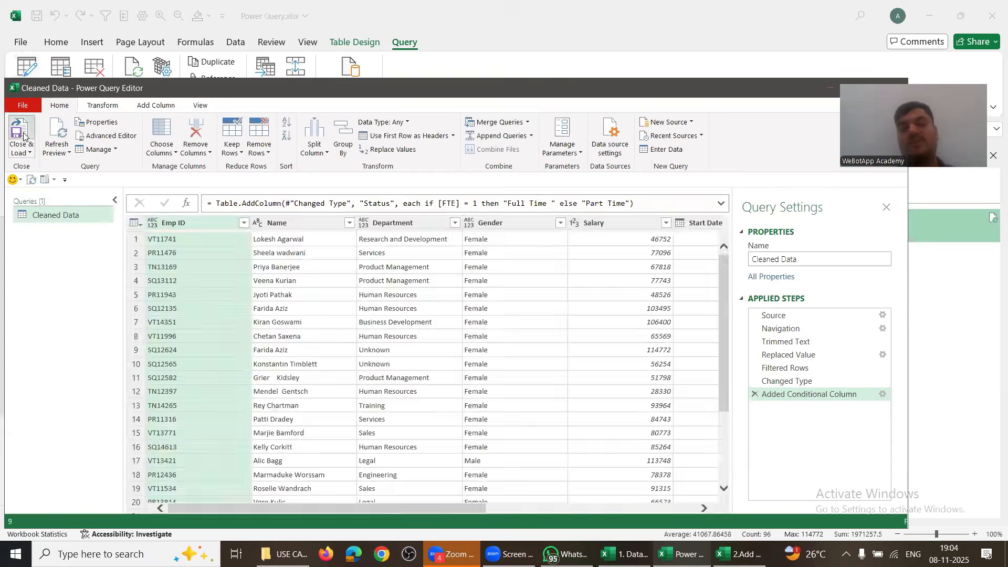
left_click(21, 137)
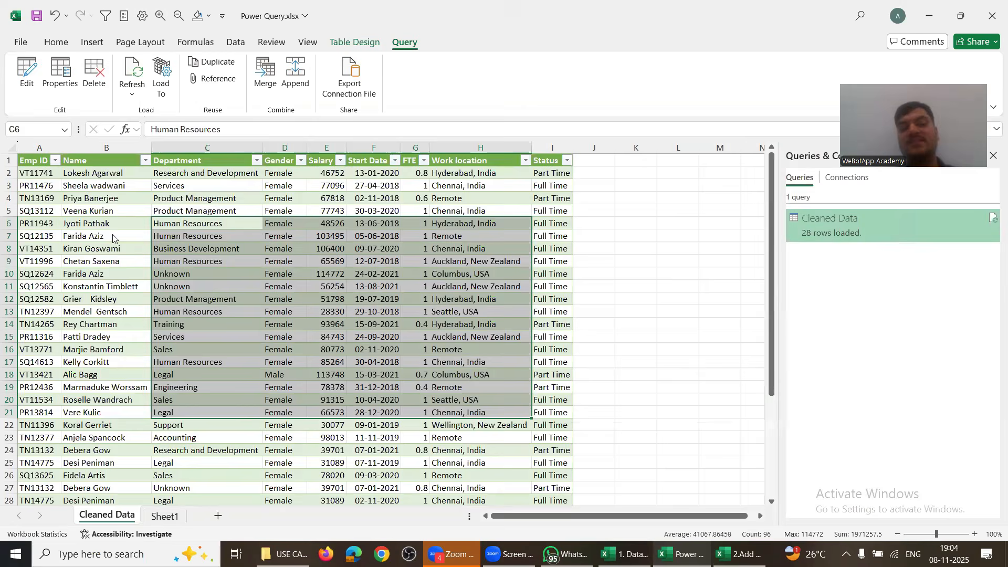
left_click(434, 278)
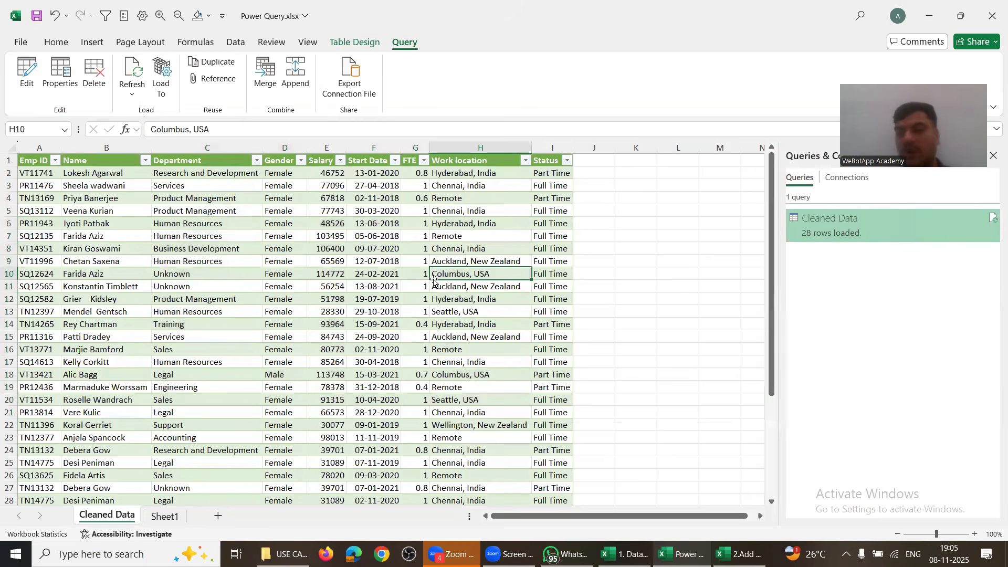
Step: Overwrite the 0.8 FTE in G2 with 1 and check the row's Status
left_click(412, 173)
key("Right")
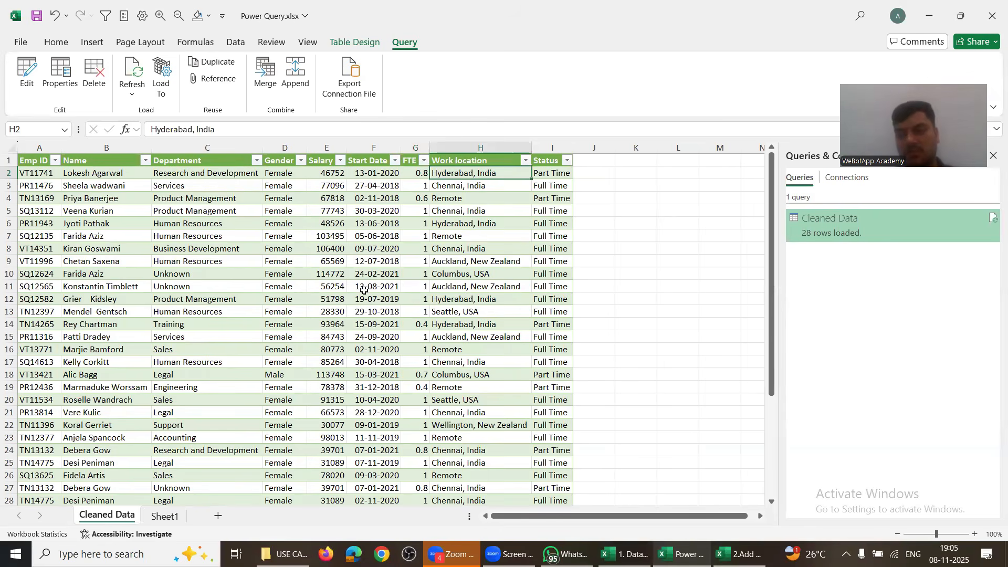
left_click(411, 173)
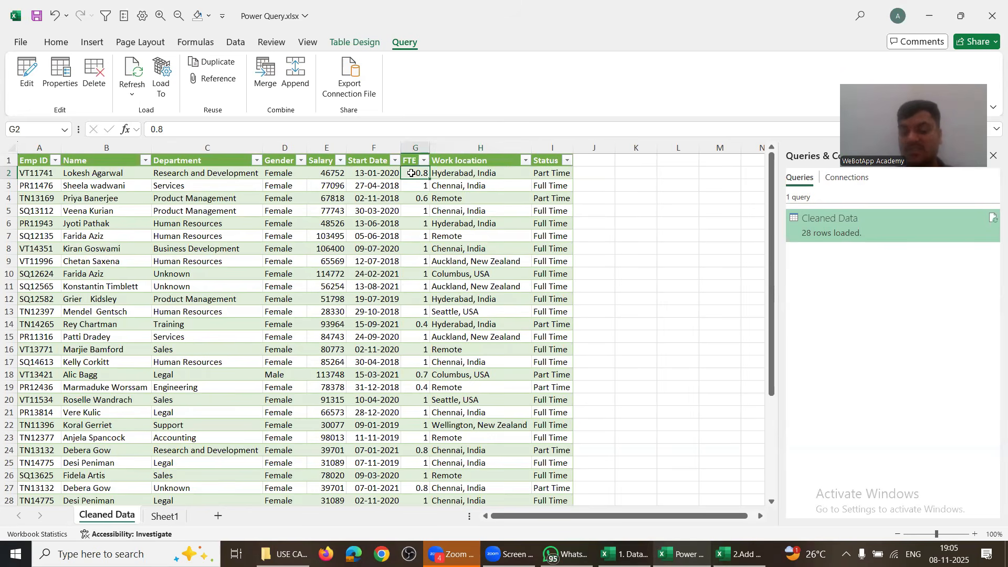
type("1")
left_click(520, 210)
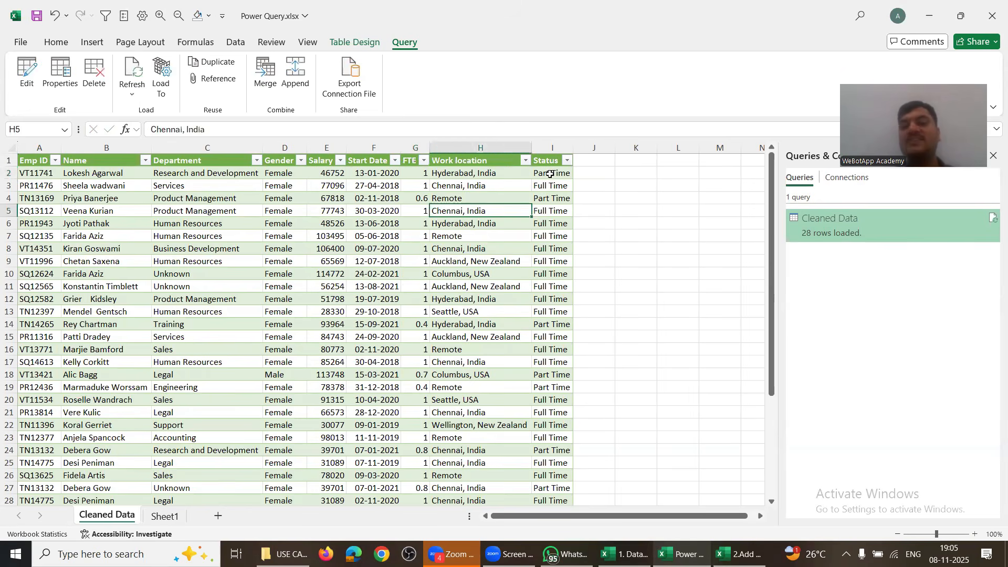
left_click(549, 173)
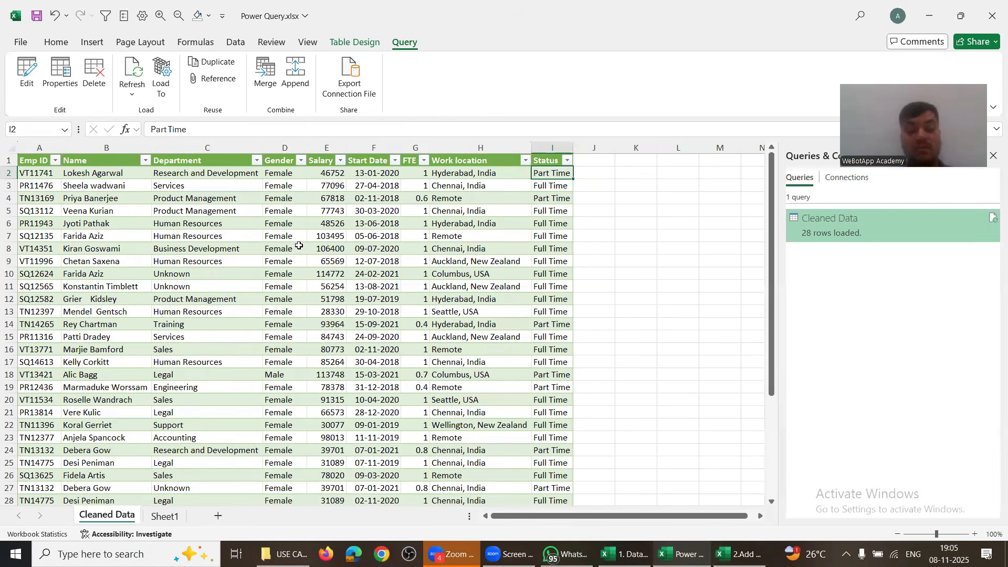
Step: Enter an FTE of 1 for the third employee in source cell I7
key("alt+Tab")
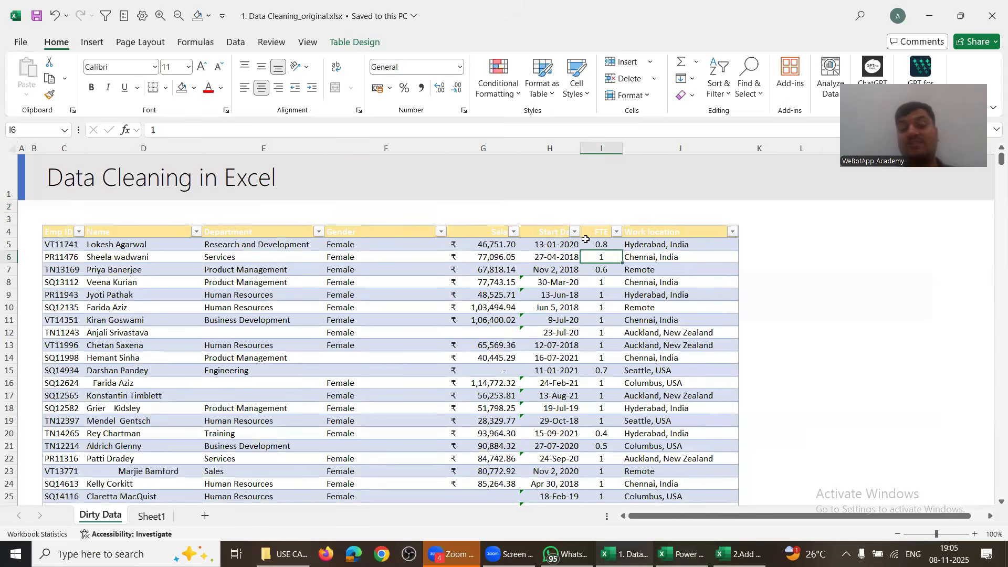
left_click(592, 245)
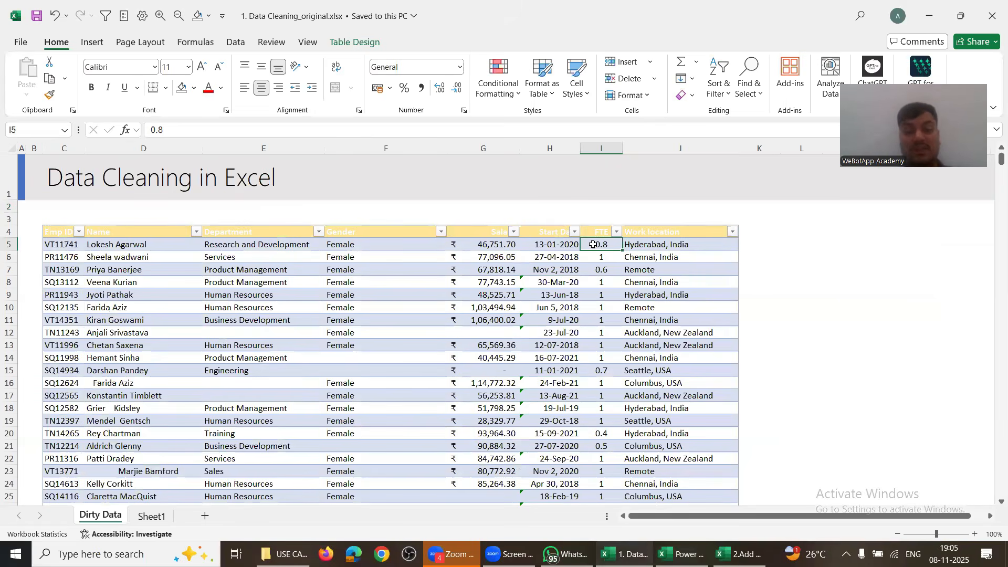
key("Down")
key("Down")
key("alt+Tab")
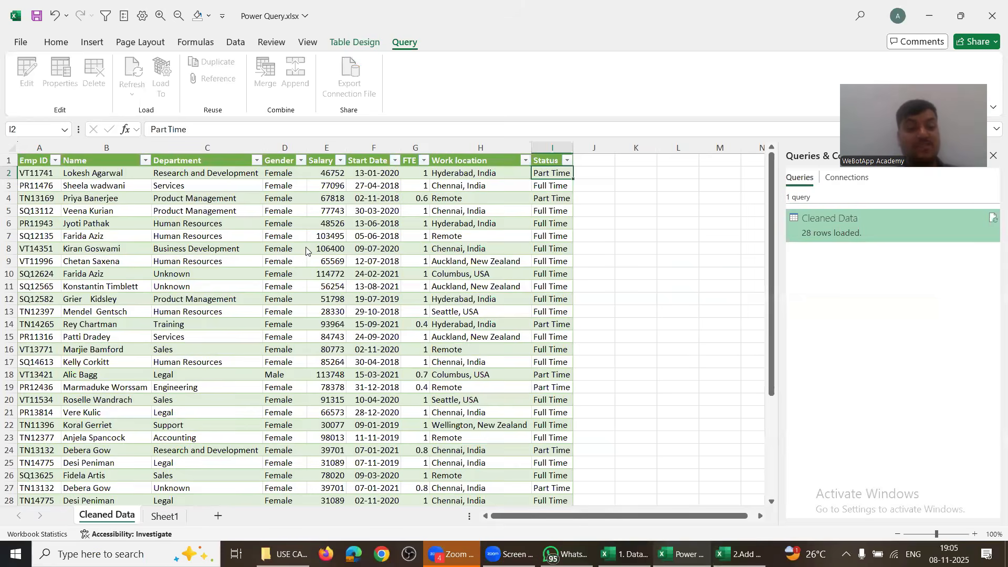
left_click(9, 197)
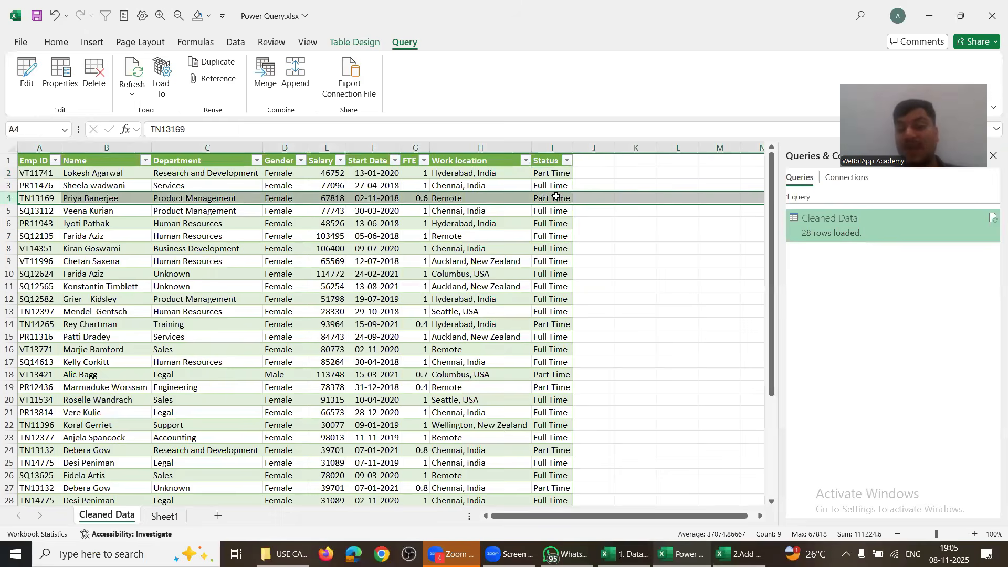
left_click(409, 200)
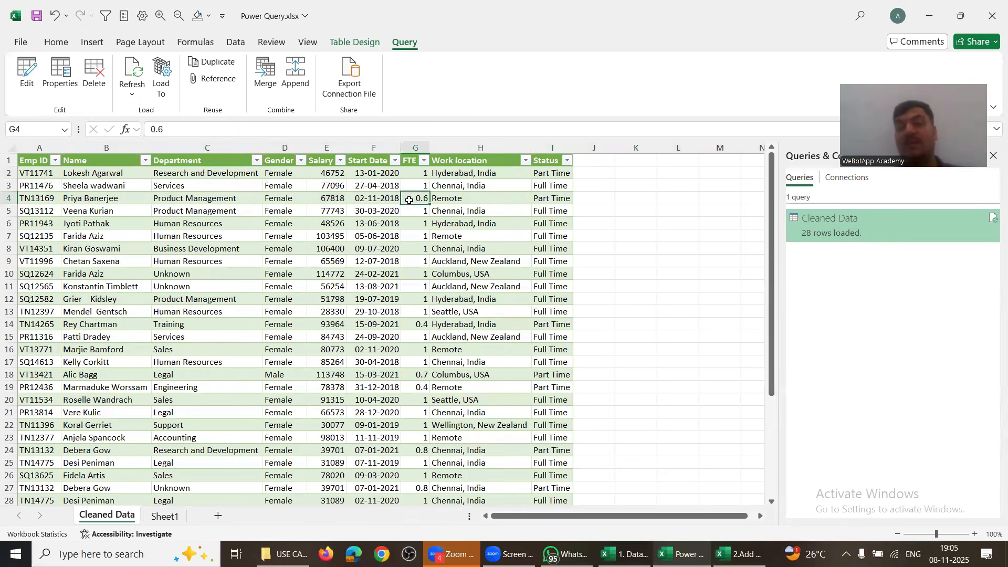
key("alt+Tab")
type("1")
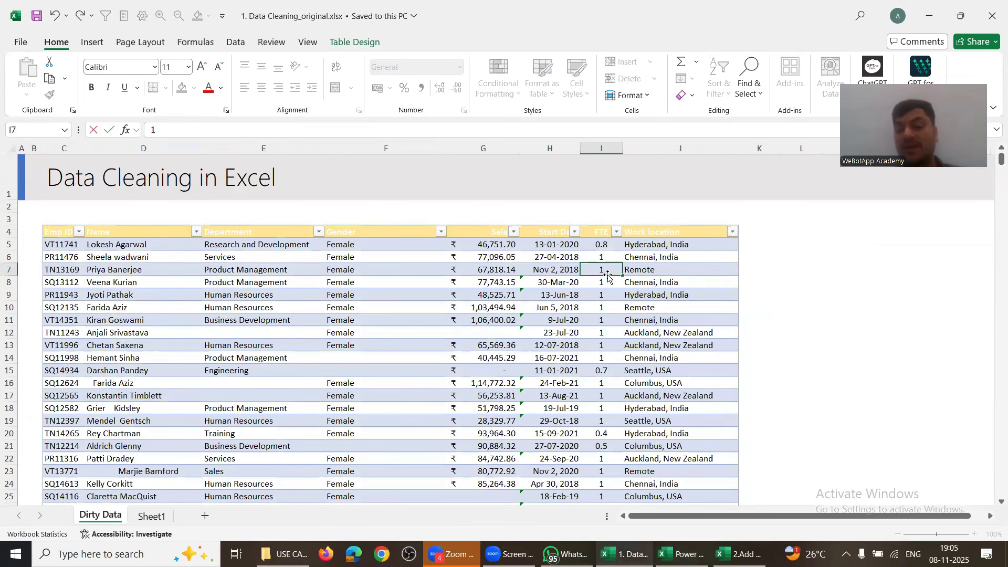
key("Return")
Step: Delete the Work location column J from the source workbook
left_click(10, 270)
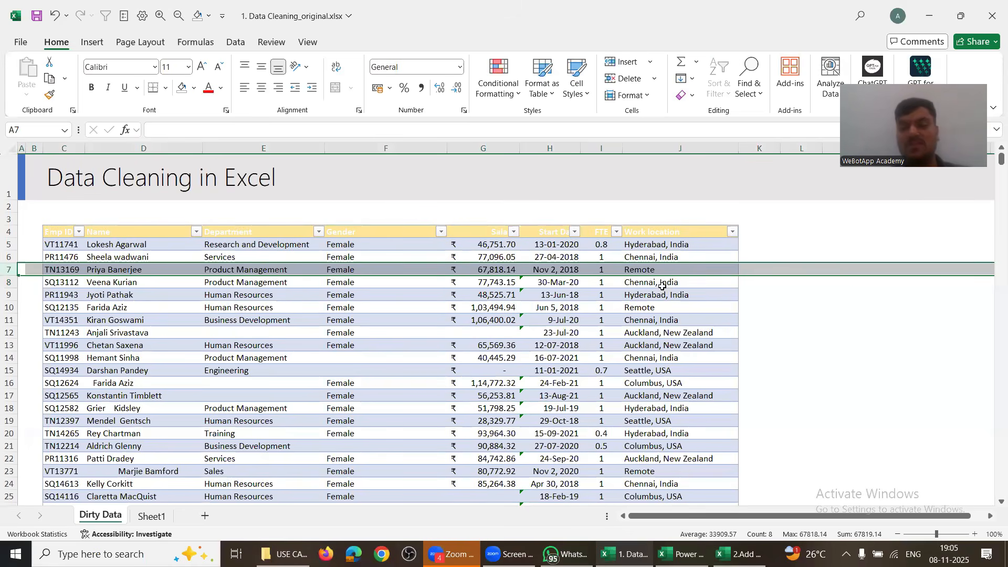
left_click(655, 145)
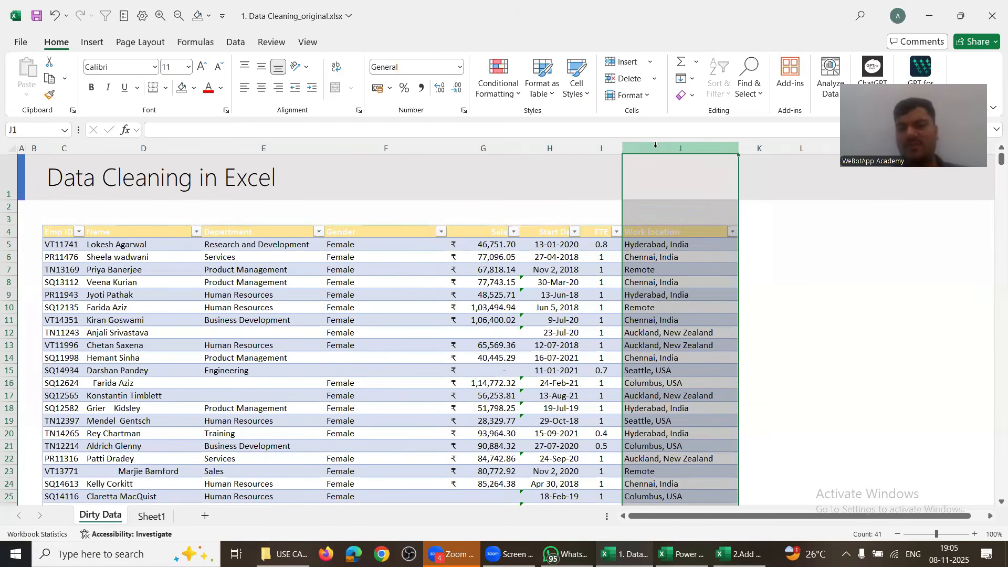
key("ctrl+minus")
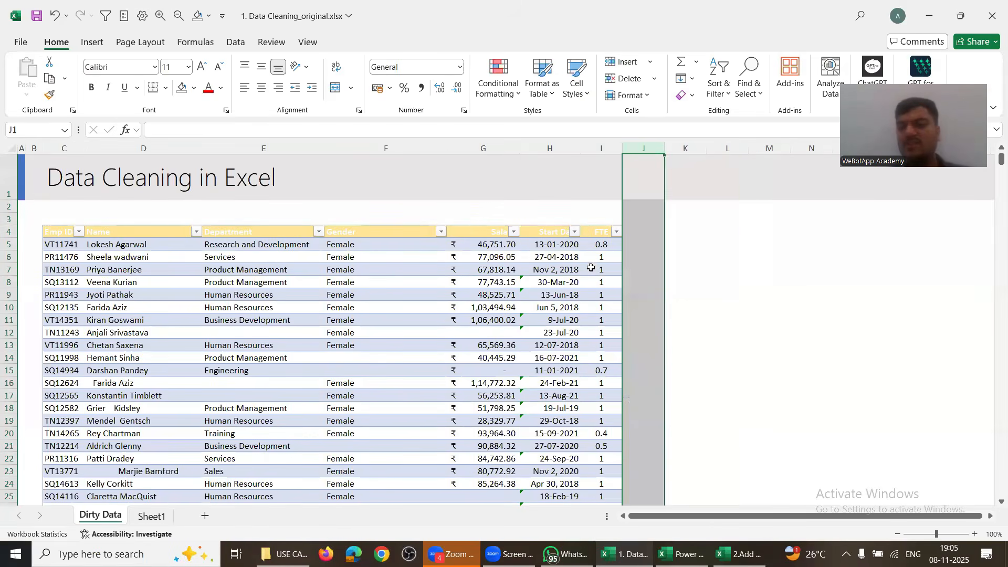
left_click(590, 268)
key("alt+Tab")
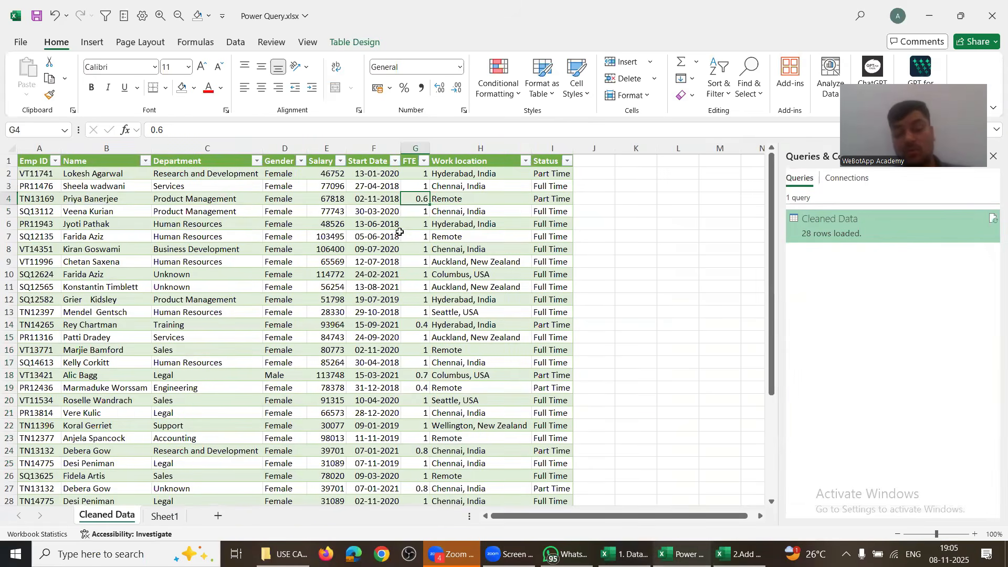
key("alt+Tab")
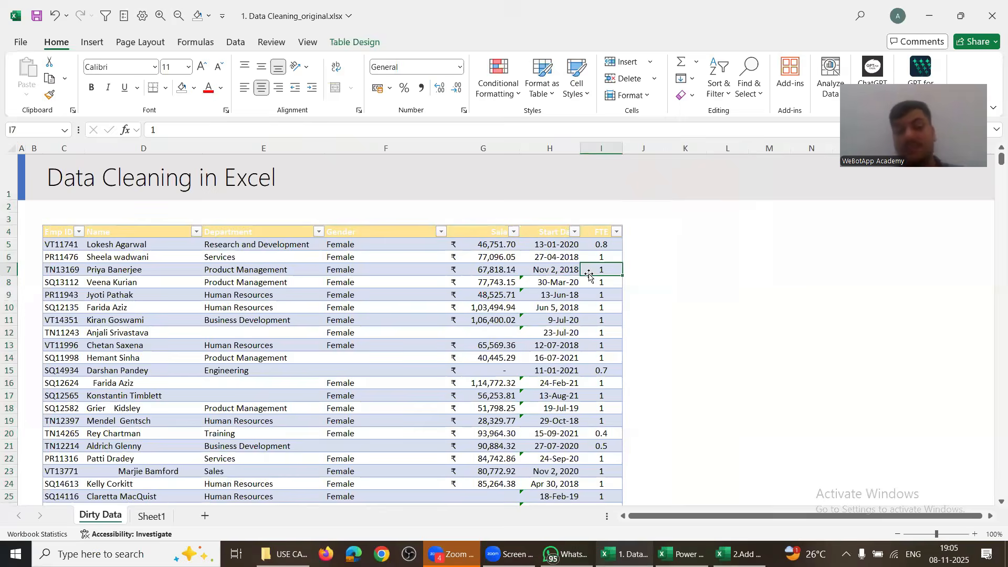
key("alt+Tab")
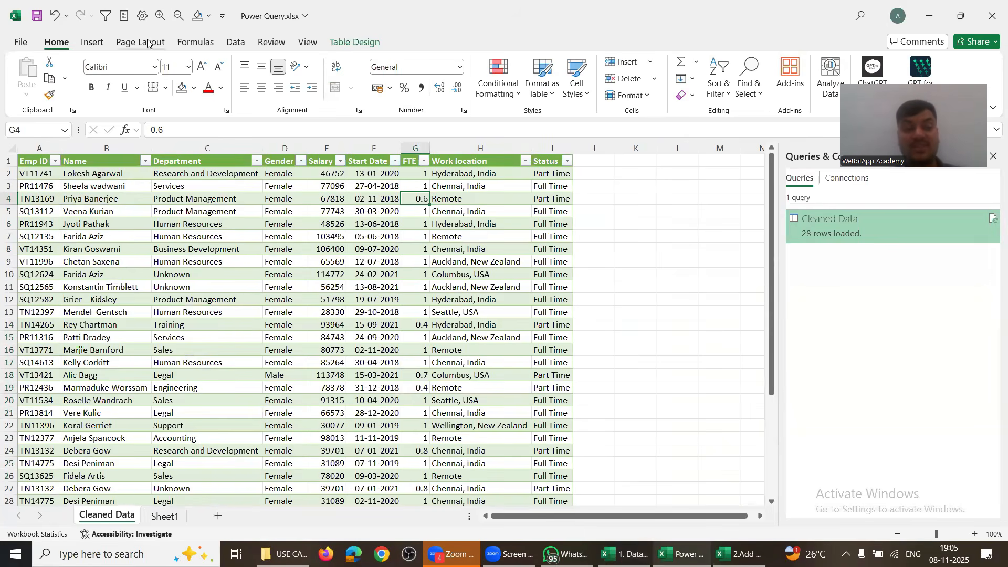
left_click(235, 42)
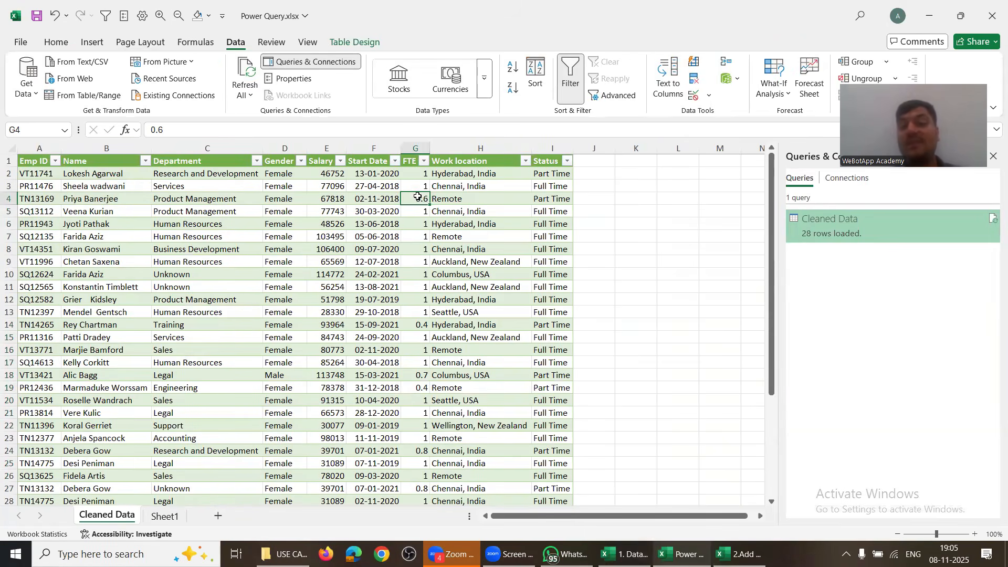
Step: Type FTEs 0.6, 0.5 and 1 into G2 and G3 of Cleaned Data, then refresh the query
left_click(414, 176)
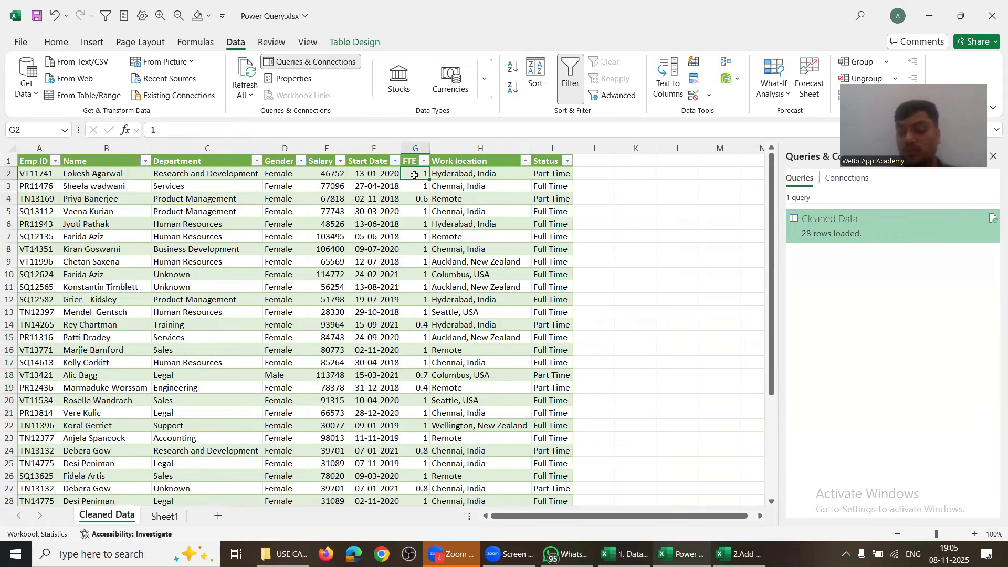
type(".6")
key("Return")
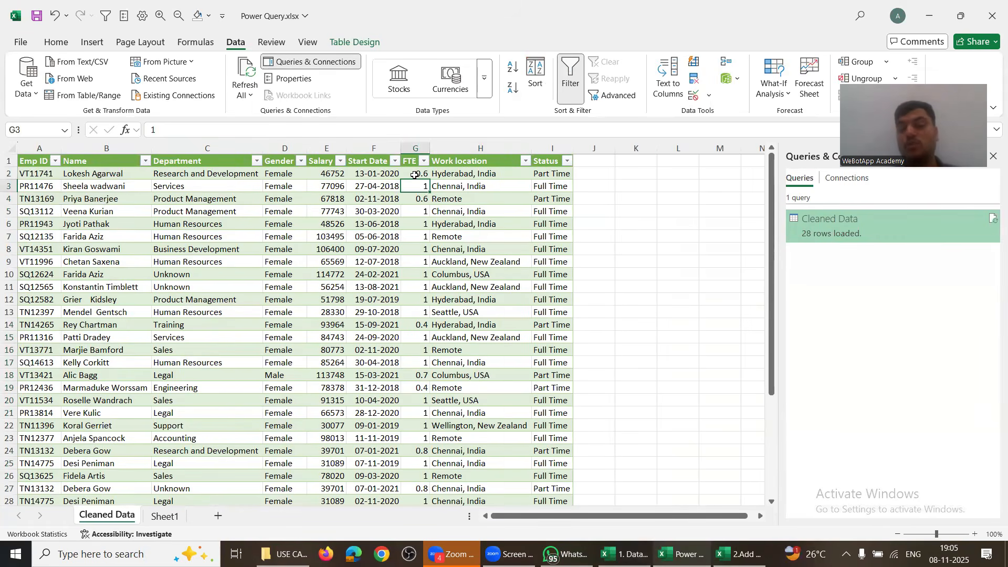
type(".5")
key("Tab")
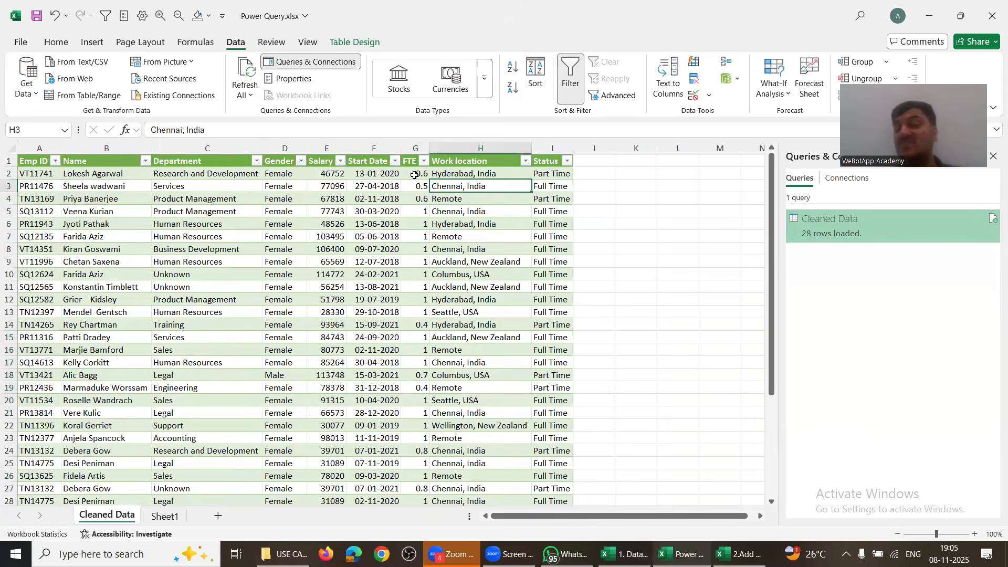
left_click(546, 143)
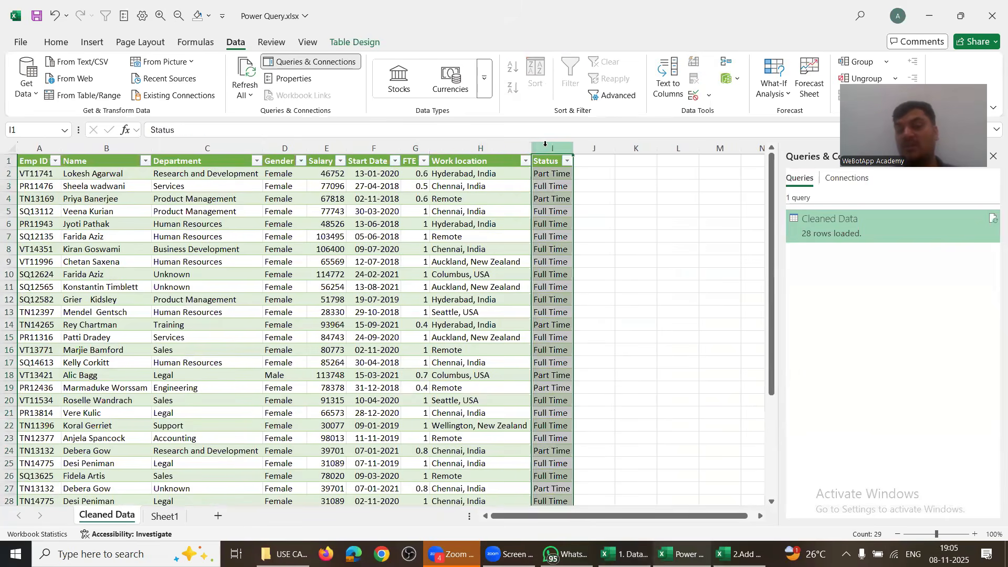
left_click(421, 186)
type("1")
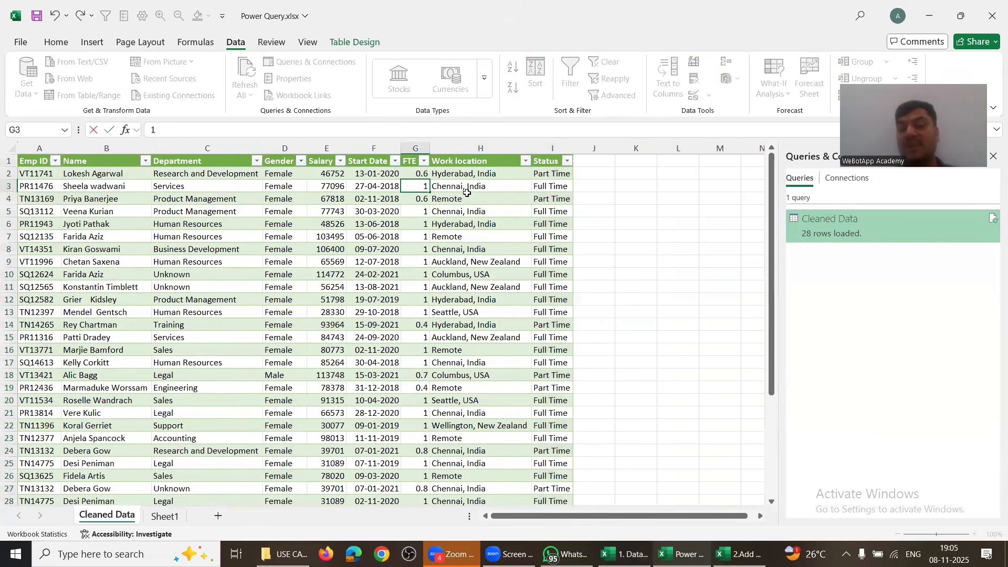
left_click(482, 200)
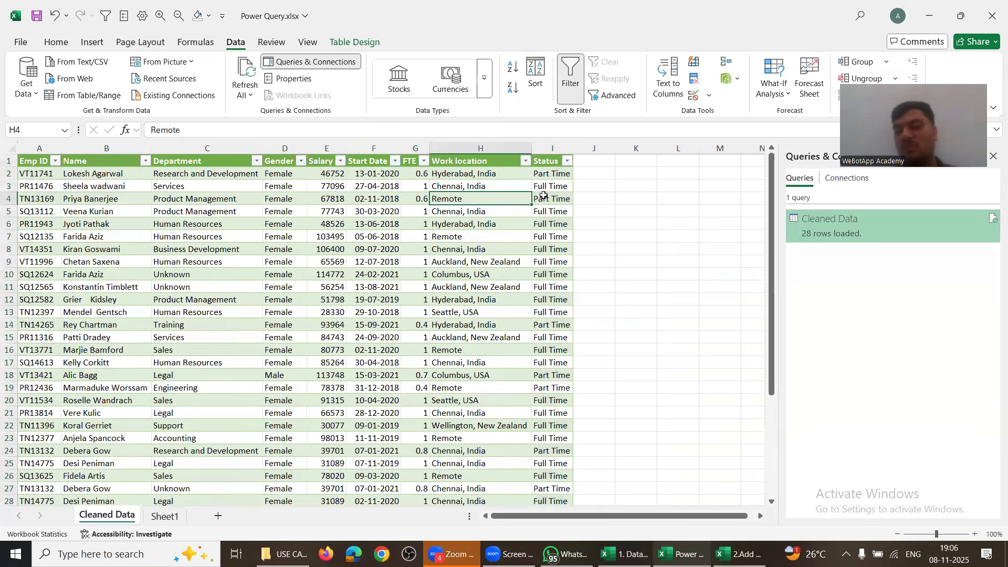
left_click(254, 77)
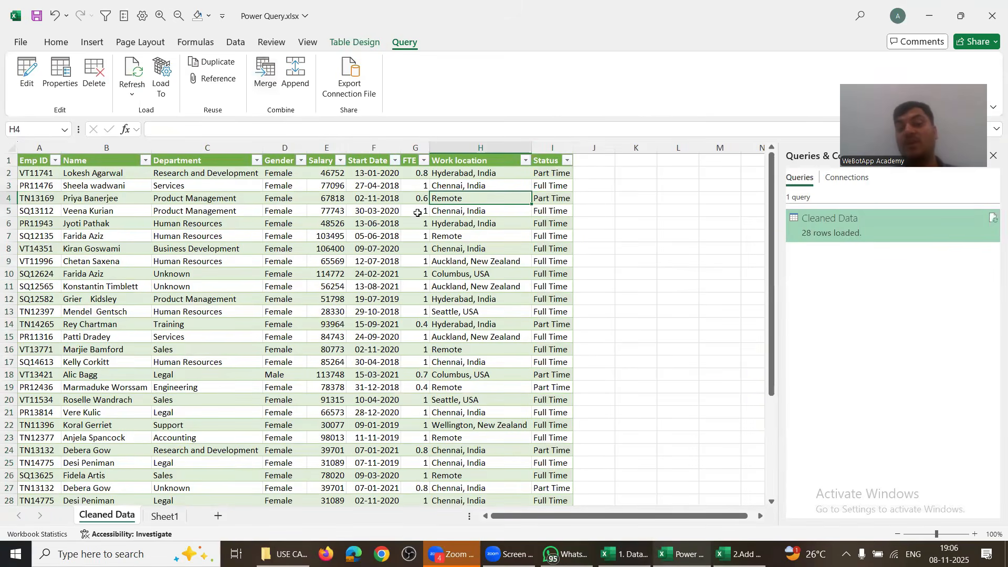
Step: Save the Data Cleaning_original workbook and return to Power Query.xlsx
left_click(8, 198)
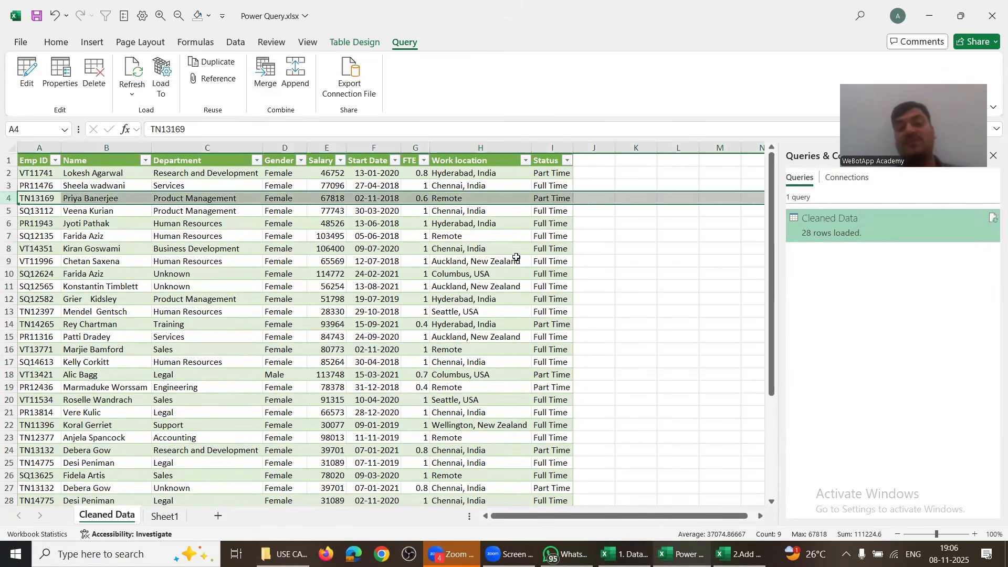
key("alt+Tab")
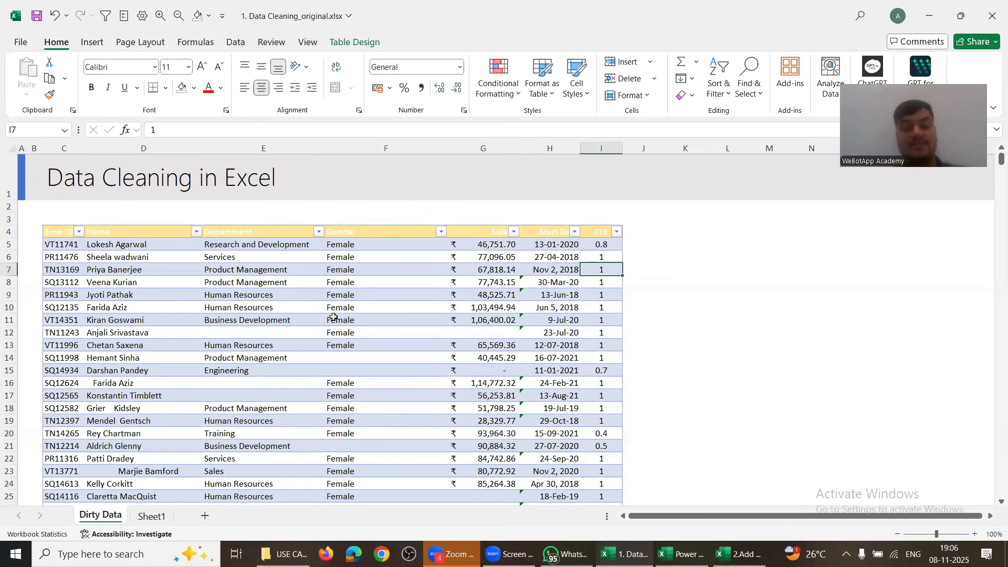
left_click(333, 317)
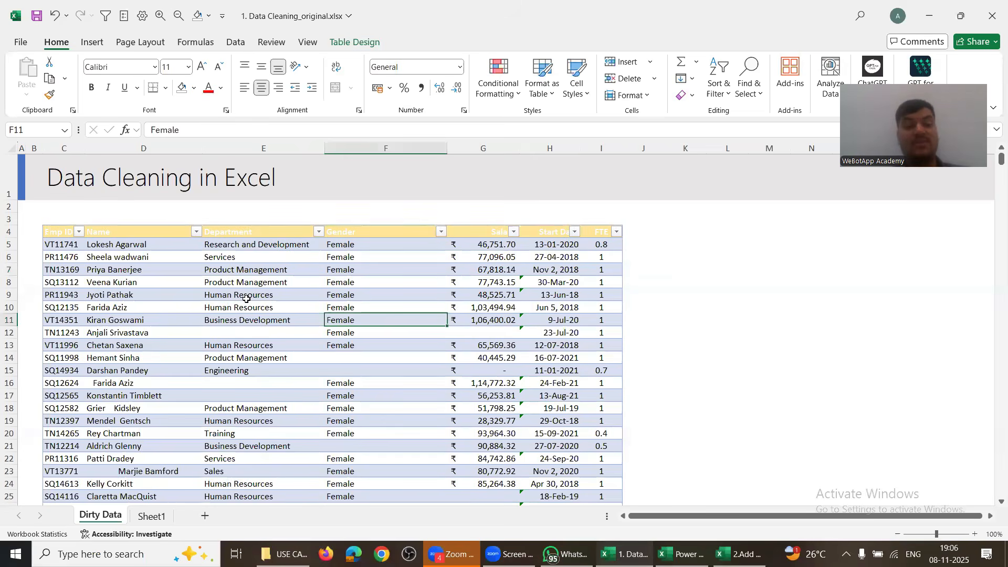
left_click(37, 17)
left_click(591, 270)
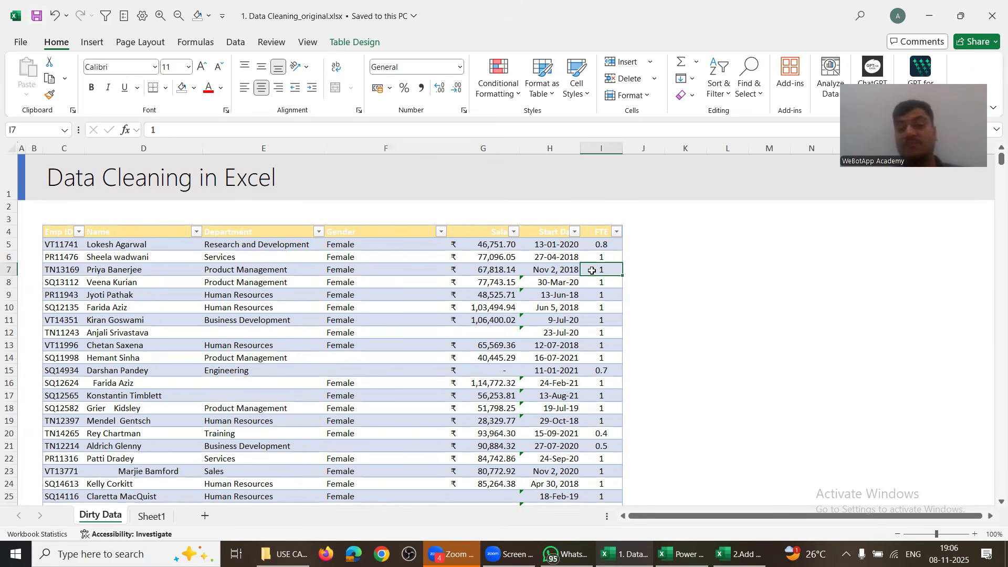
key("alt+Tab")
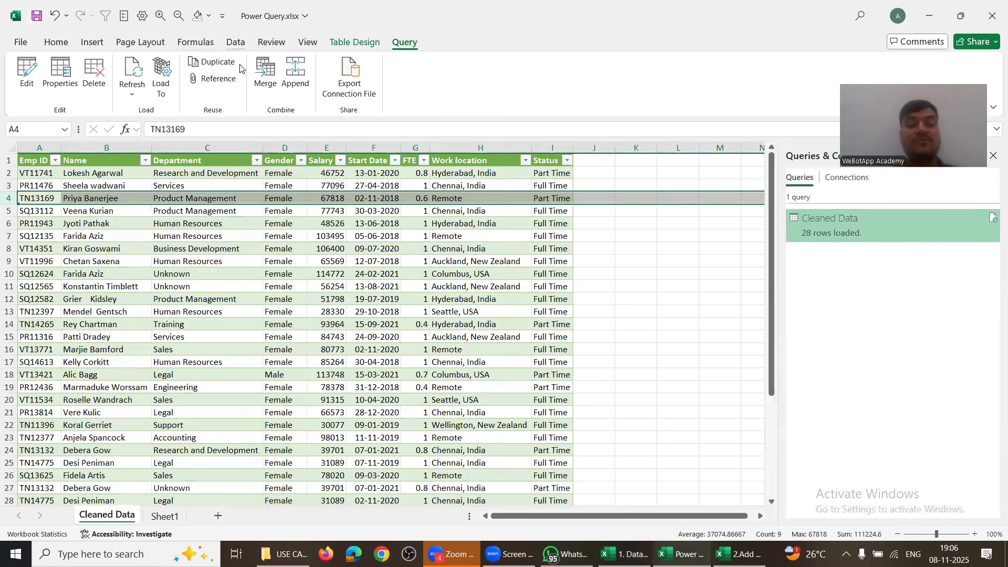
Step: Refresh All, then overwrite cell D4 with the junk text 'jbvdjbdj'
left_click(235, 42)
left_click(245, 73)
left_click(411, 200)
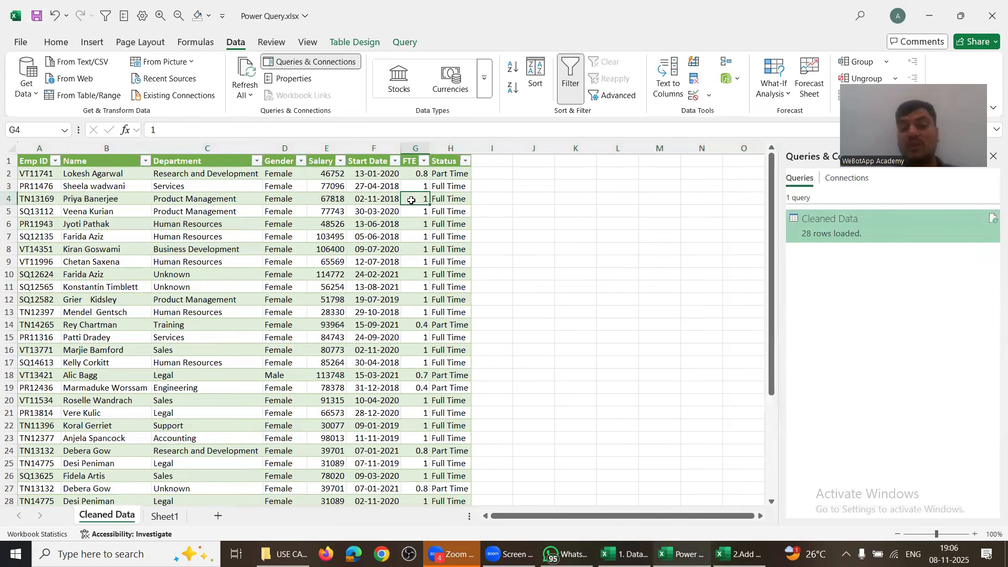
left_click(444, 200)
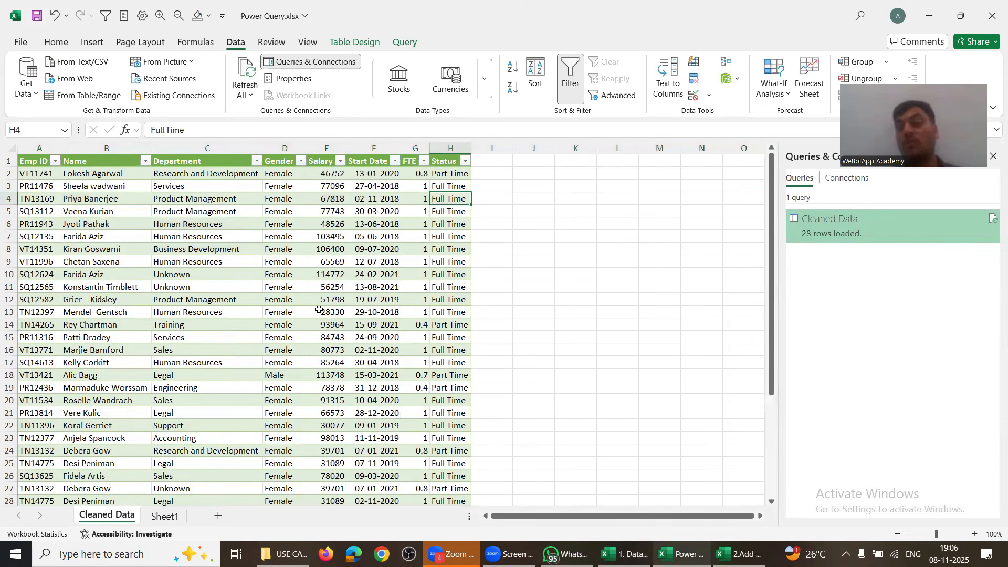
left_click_drag(274, 201, 391, 346)
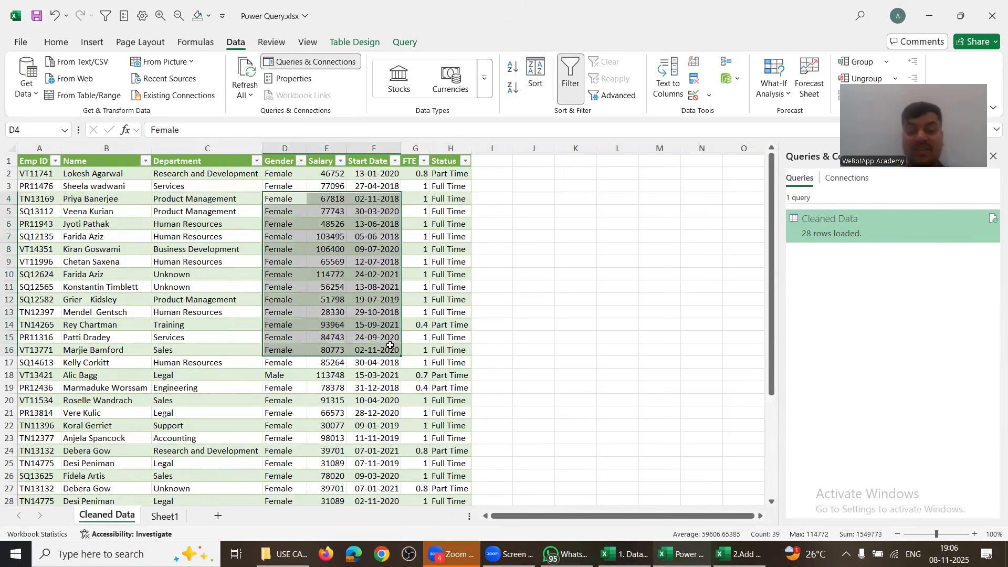
type("jbvdjbdj")
key("Return")
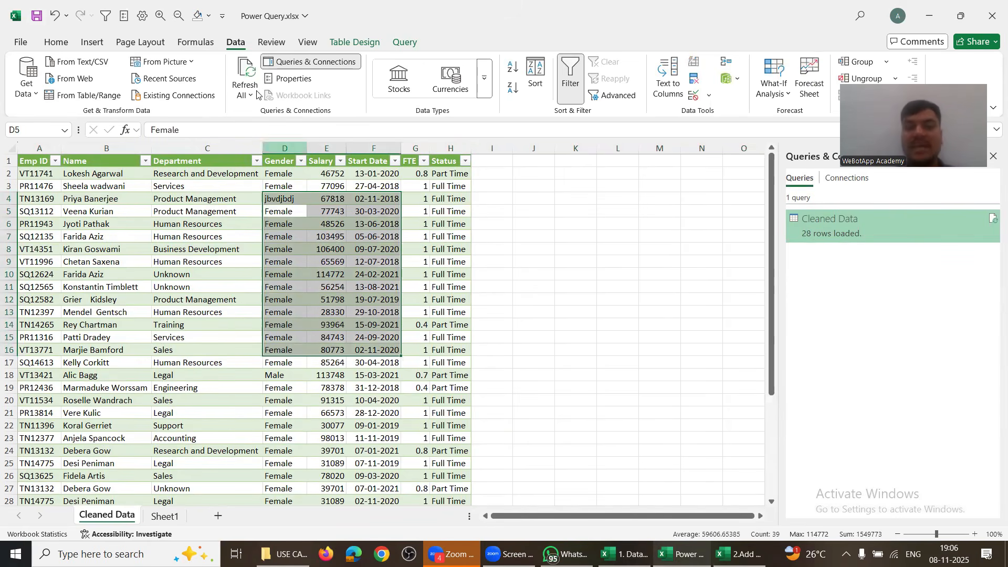
Step: Delete the Gender and Salary columns, then refresh to restore them
left_click(284, 146)
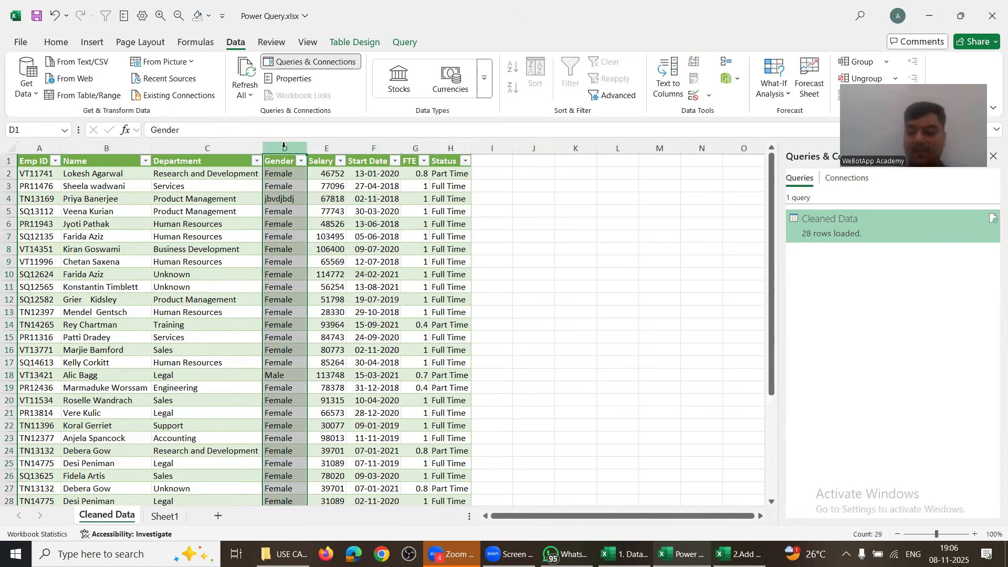
key("ctrl+minus")
key("ctrl+minus")
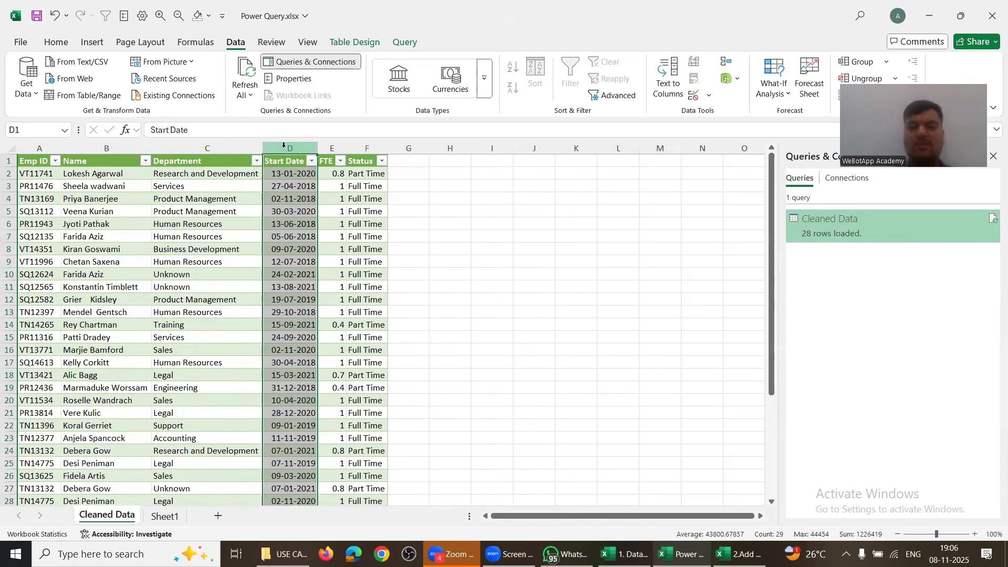
key("ctrl+minus")
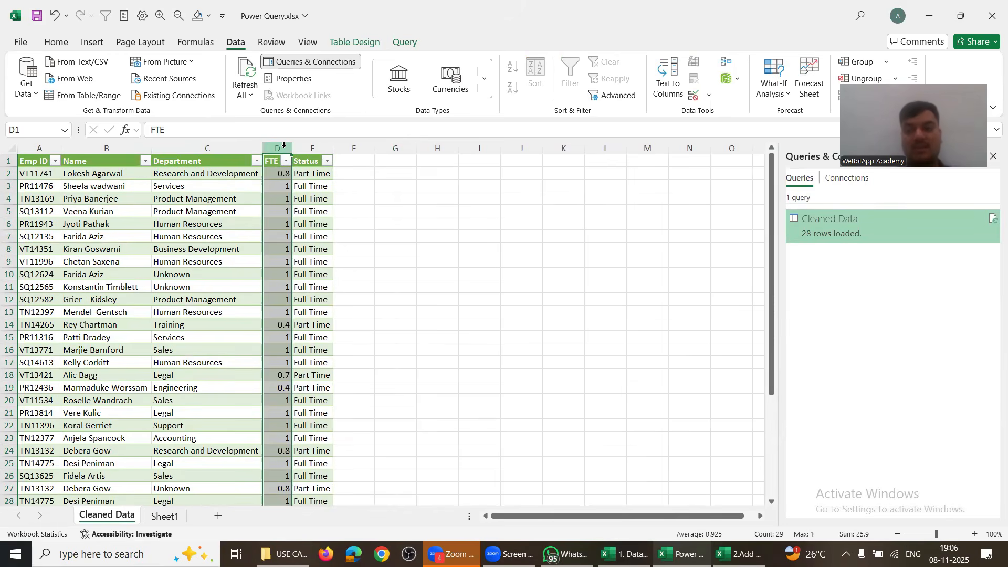
left_click_drag(163, 181, 281, 422)
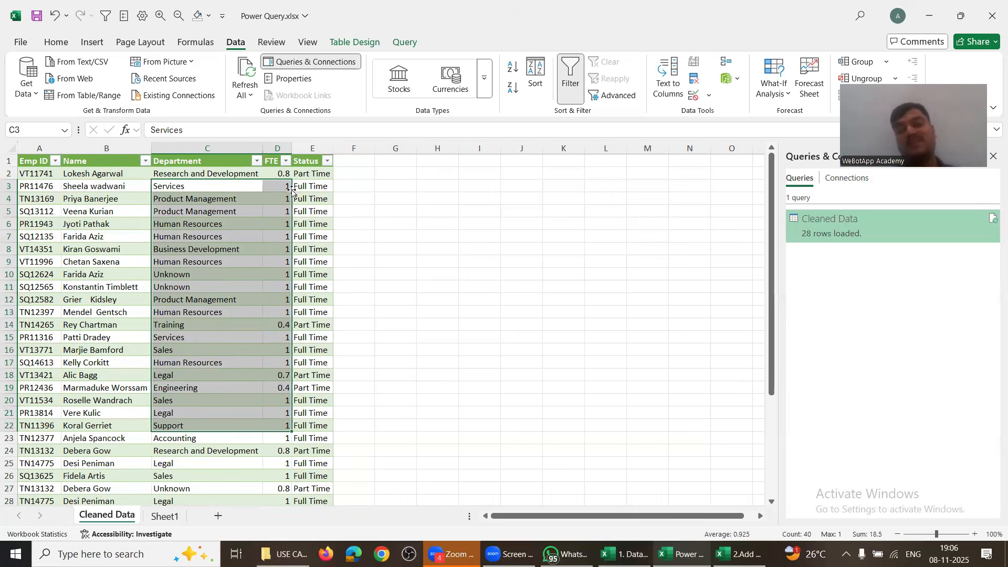
left_click(261, 83)
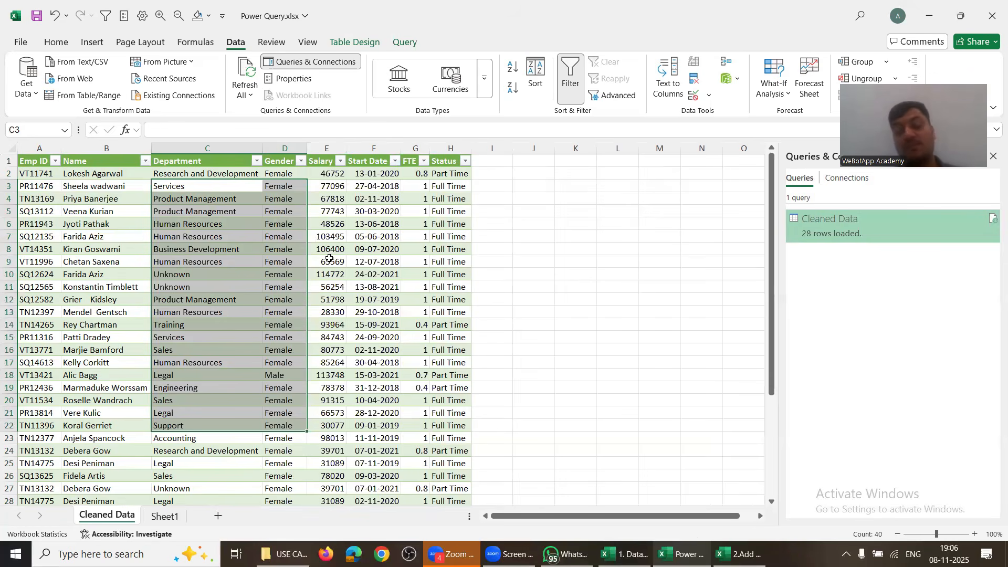
Step: Select table row 17 and dismiss the Quick Analysis suggestions
key("alt+Tab")
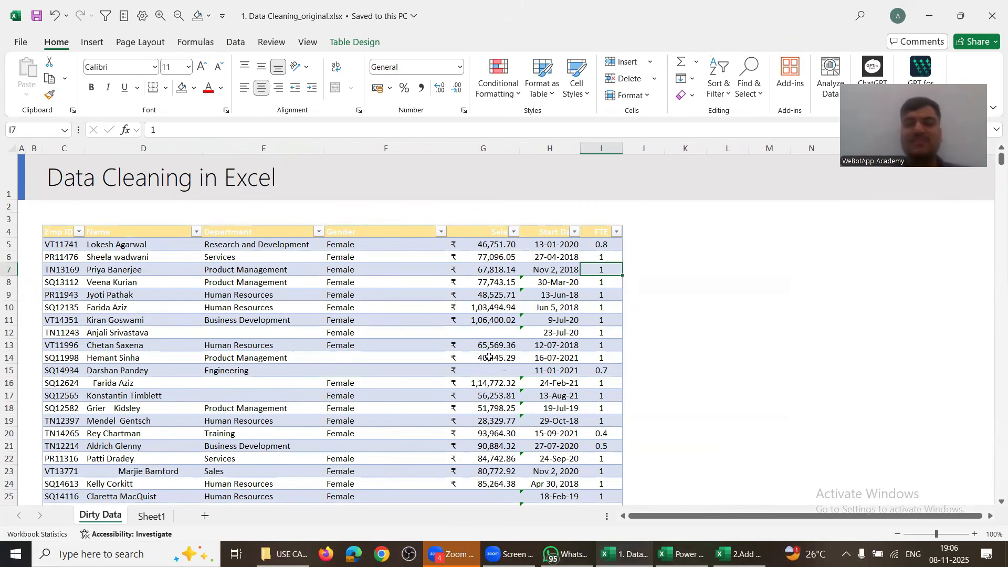
key("alt+Tab")
key("alt+Tab")
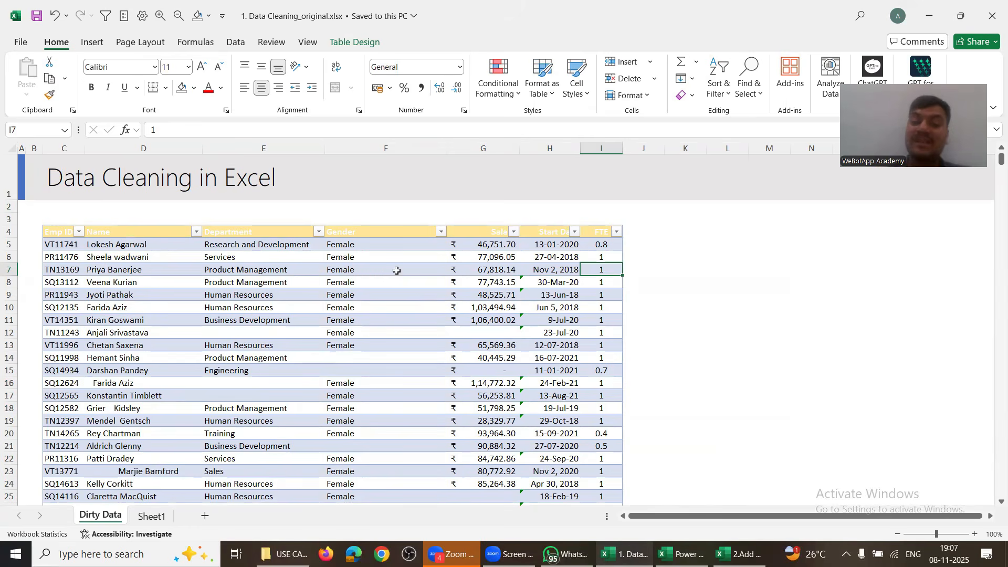
key("alt+Tab")
left_click(265, 364)
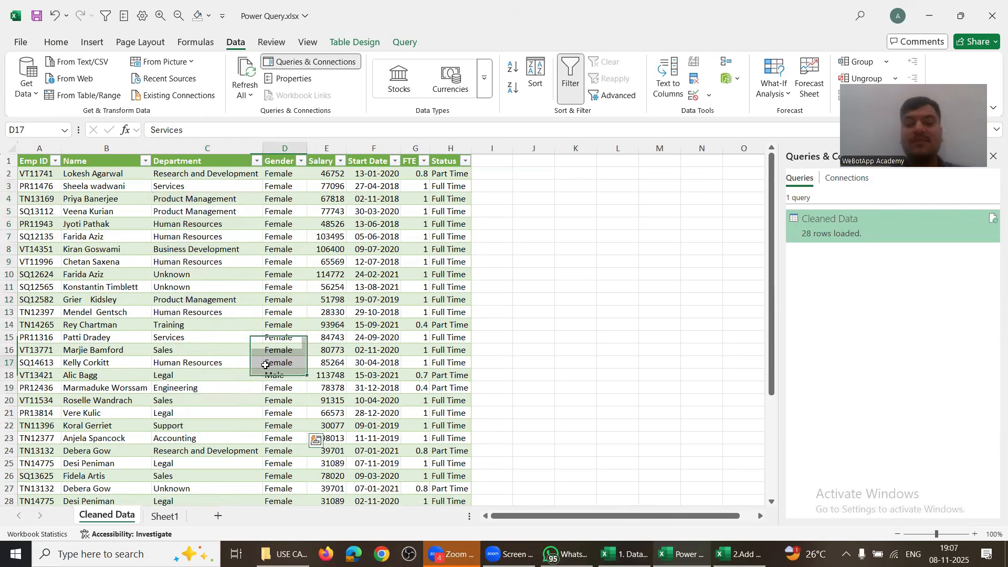
key("shift+space")
key("ctrl+q")
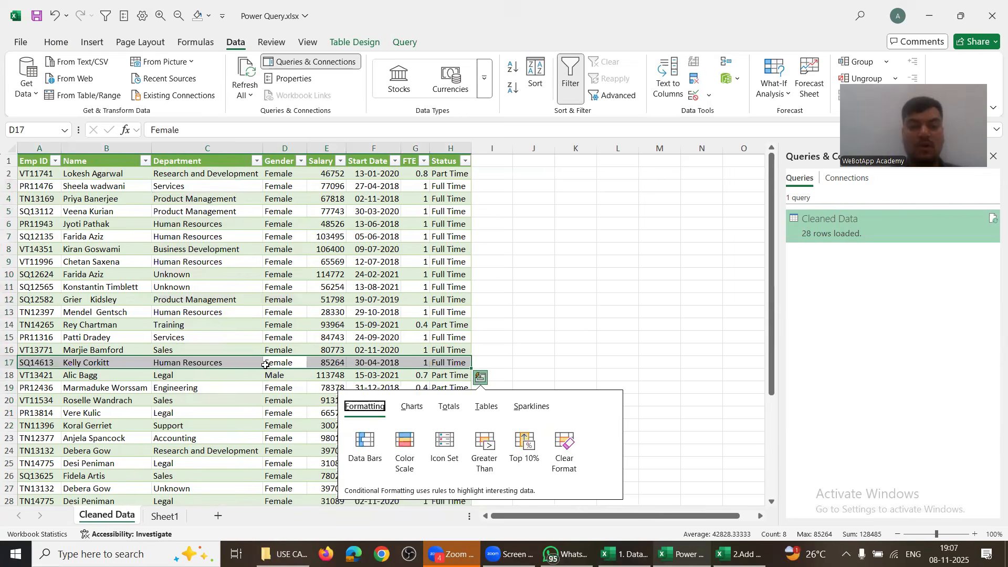
left_click(186, 252)
Step: Delete all the table's data rows, then refresh the query to bring them back
key("ctrl+Up")
key("Down")
key("ctrl+a")
scroll(186, 252, "down", 1)
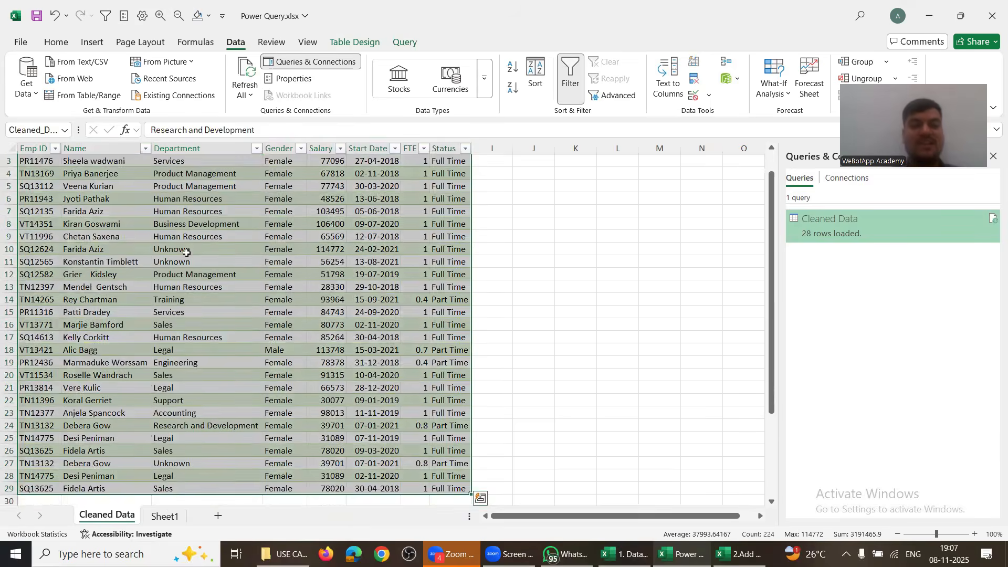
key("ctrl+minus")
left_click(210, 258)
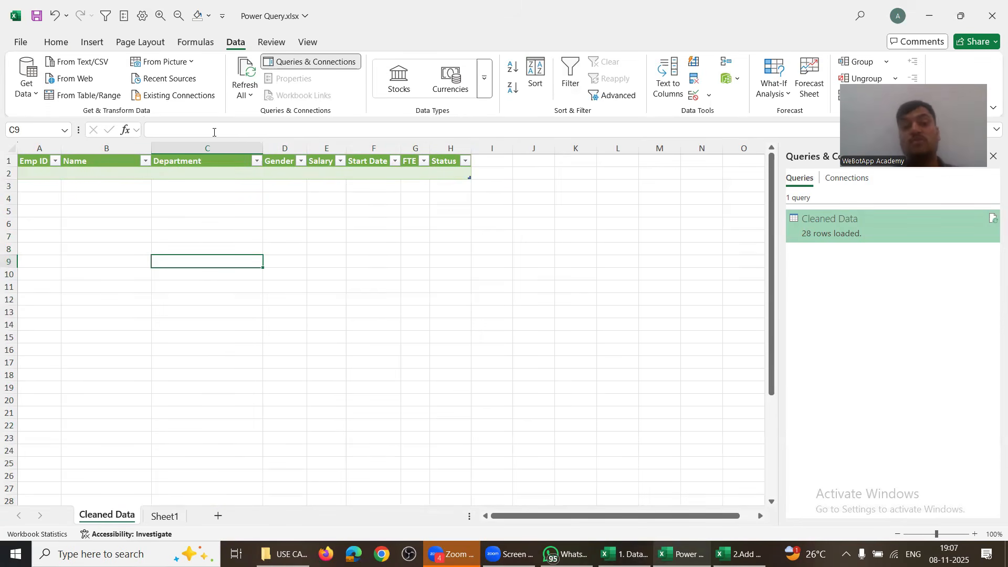
left_click(247, 64)
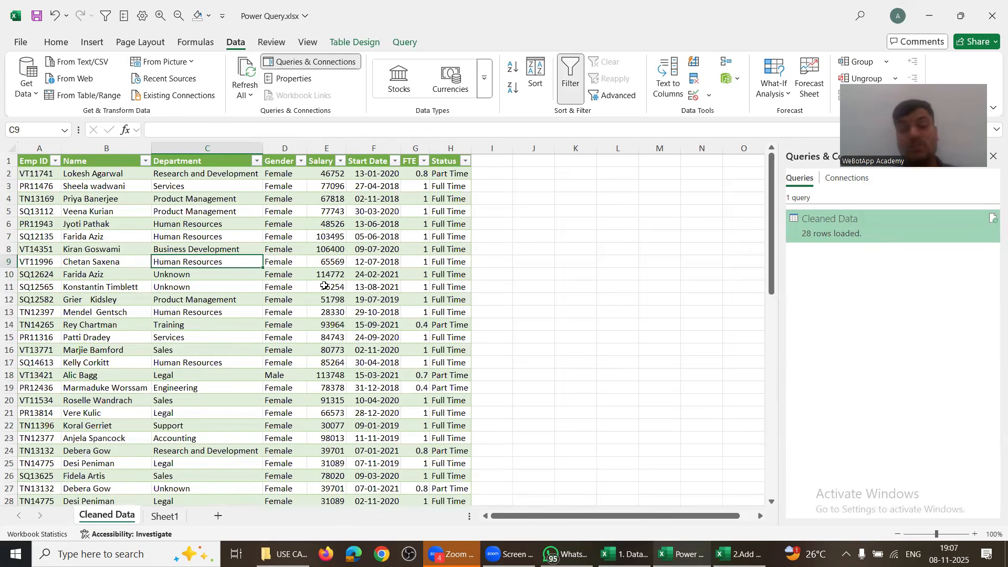
left_click(312, 248)
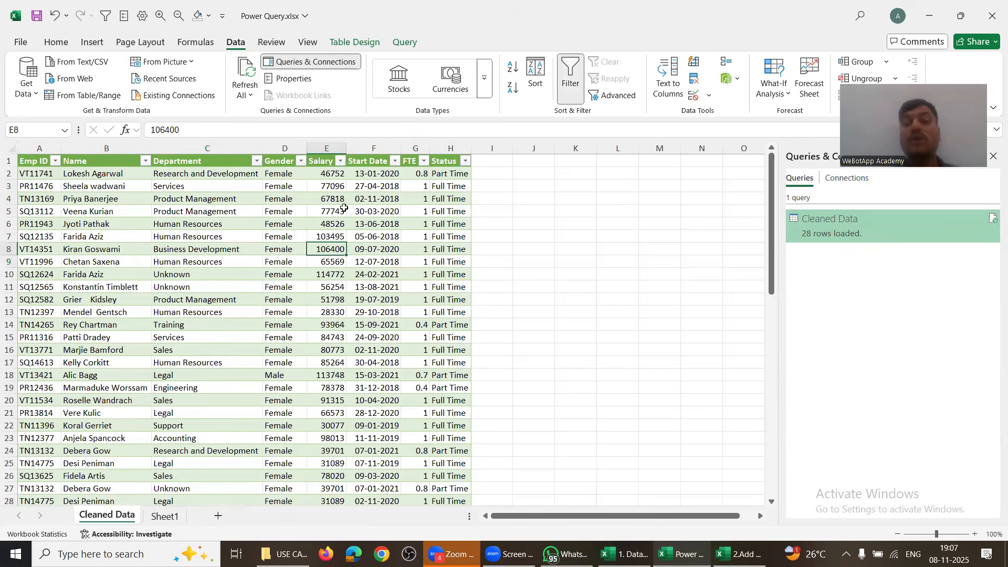
left_click(404, 42)
Step: Sort the Cleaned Data query by Salary descending and load it back to the sheet
left_click(27, 71)
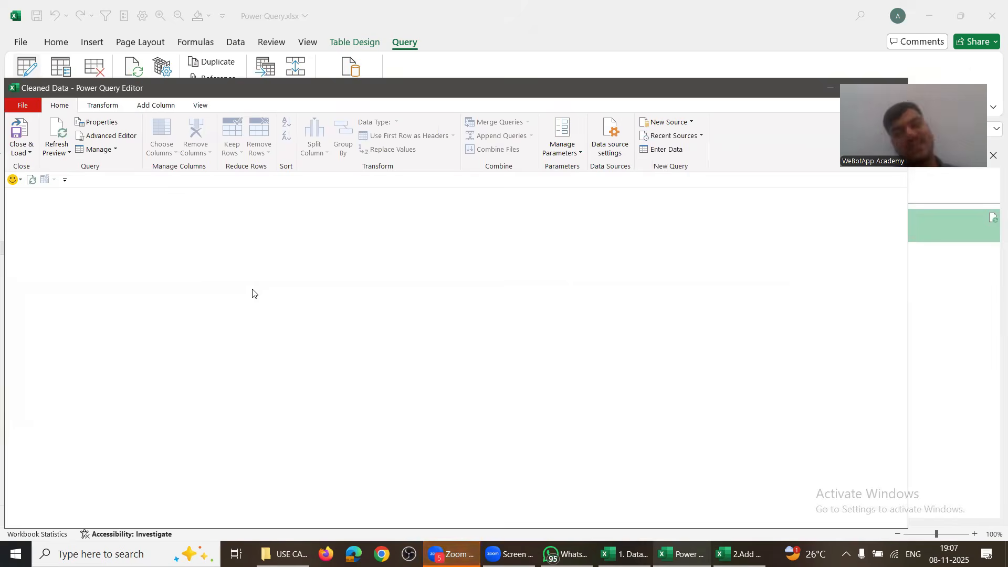
left_click(483, 295)
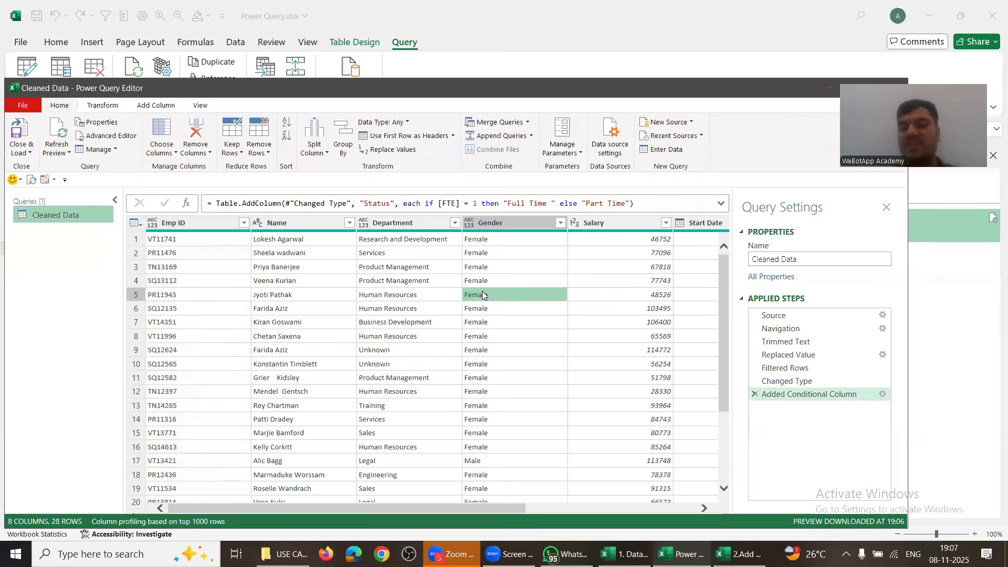
scroll(483, 295, "down", 4)
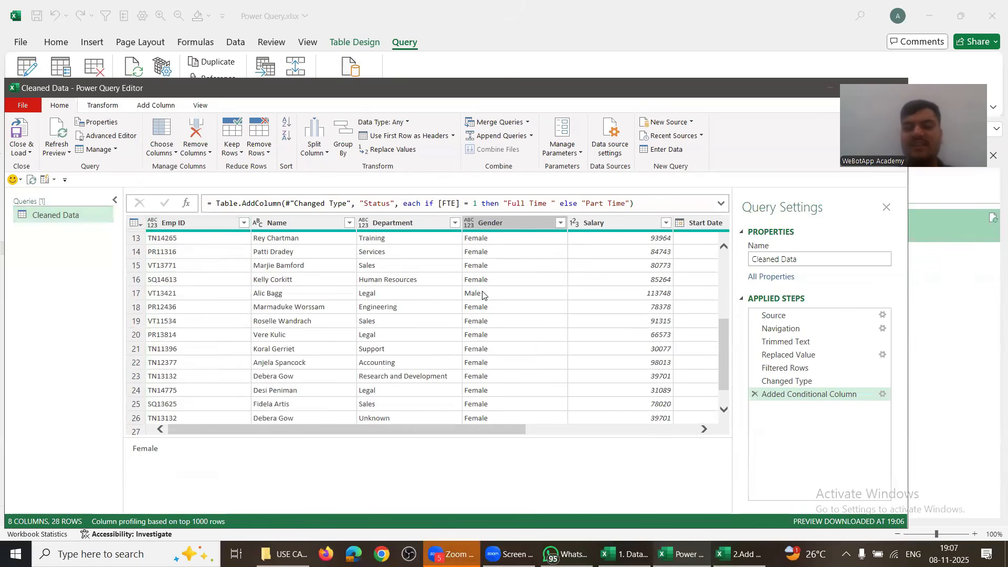
left_click_drag(363, 429, 451, 458)
scroll(452, 458, "right", 3)
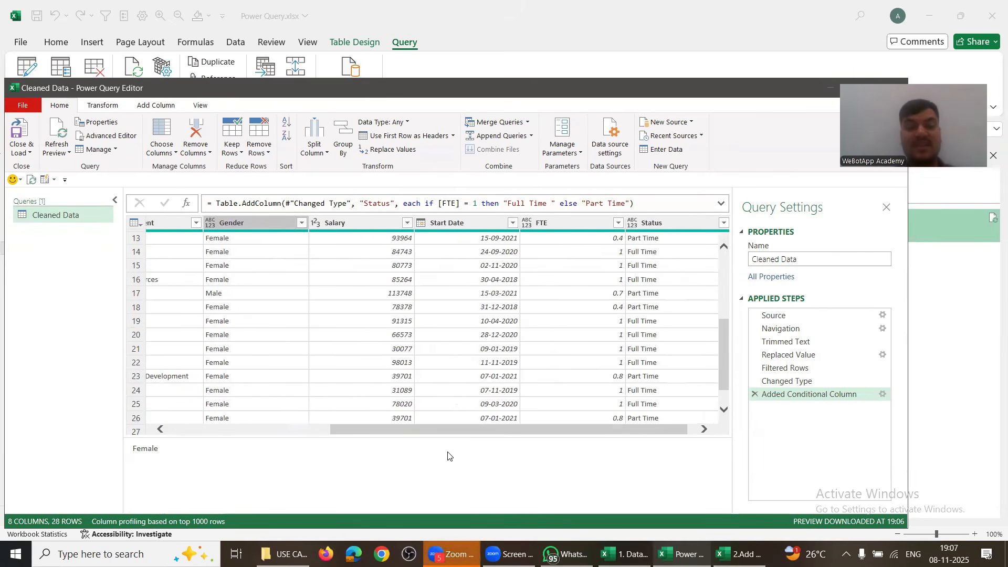
left_click(407, 223)
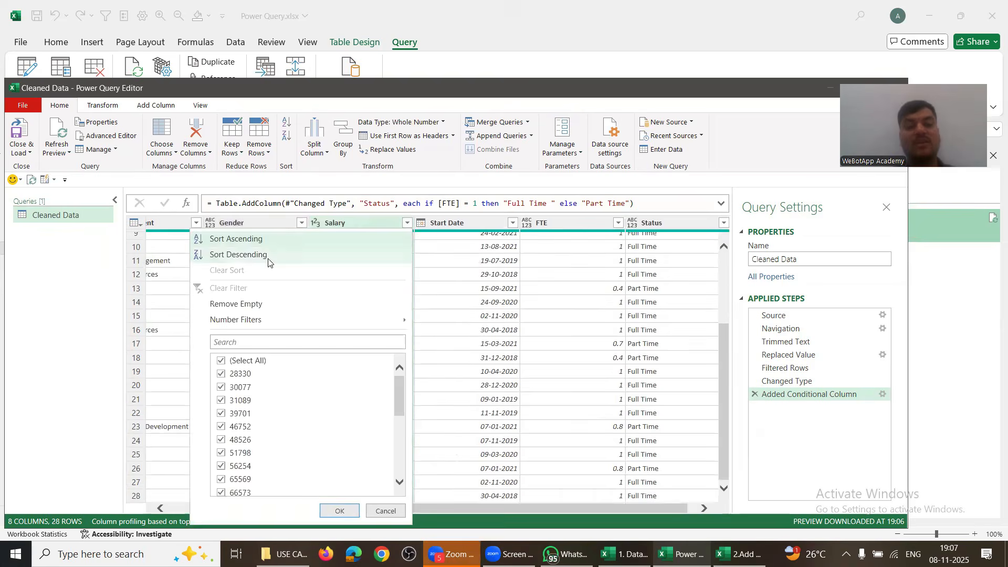
left_click(254, 254)
left_click(19, 132)
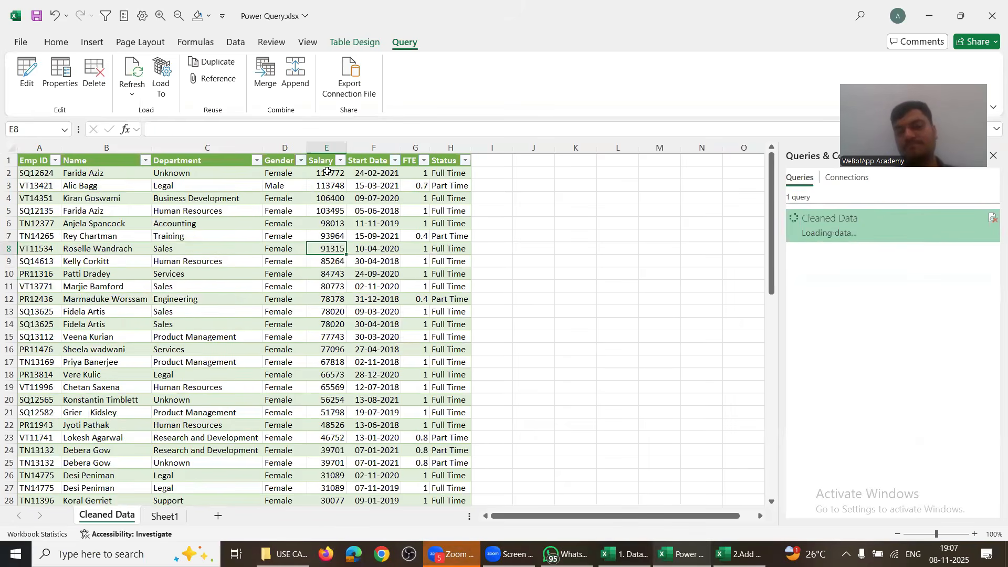
Step: Check the top Salary values, then enter 10,00,00 in source cell G5
left_click_drag(327, 173, 328, 311)
key("alt+Tab")
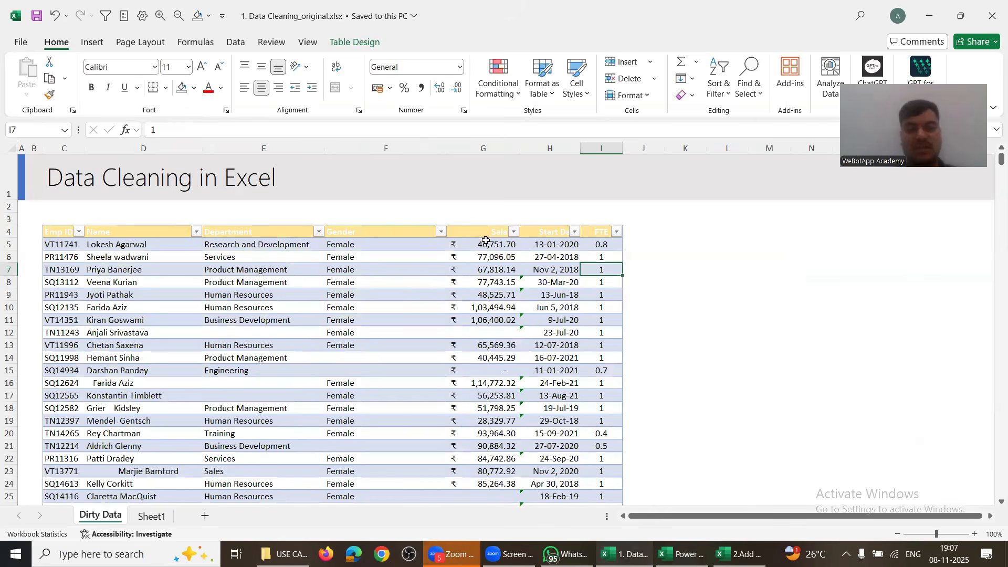
left_click(486, 243)
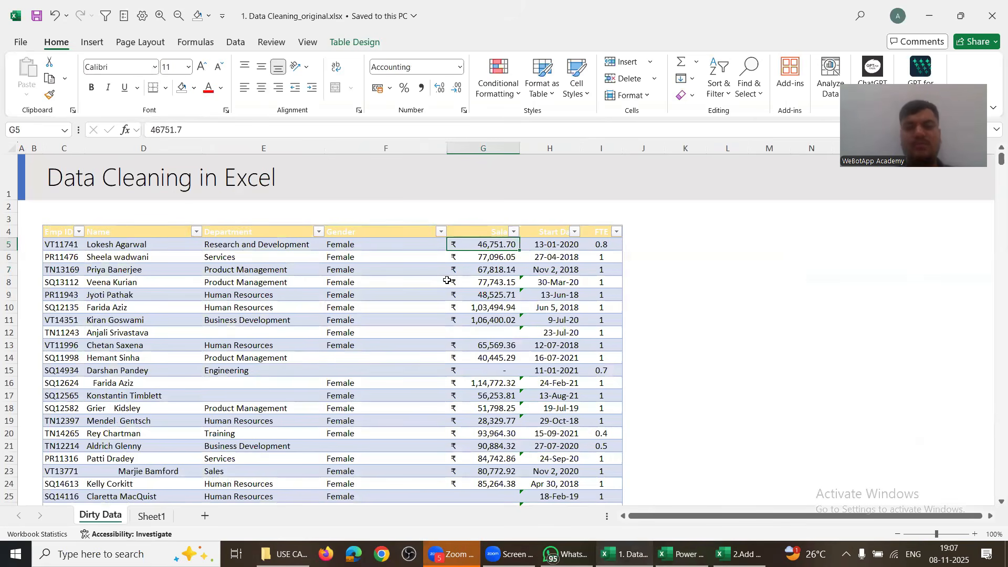
type("1000")
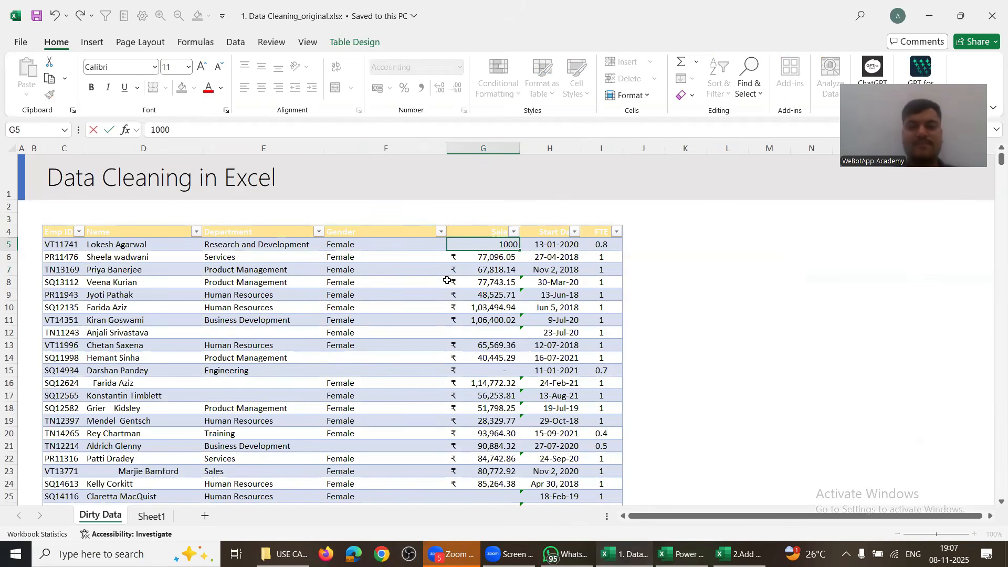
type(",00,00")
Step: Save the new source salary and refresh Cleaned Data so row 2 shows 1000000
key("Return")
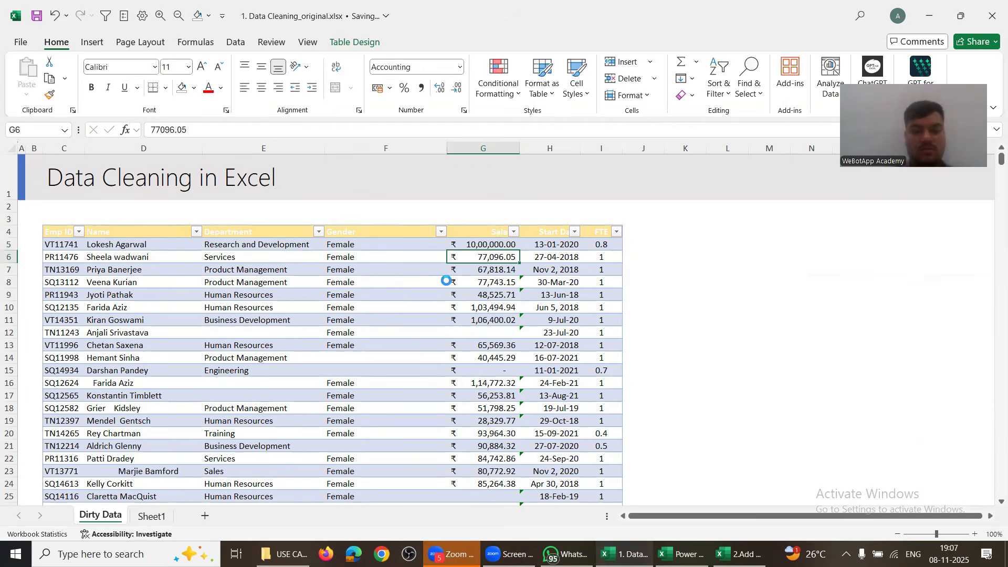
left_click(36, 16)
key("alt+Tab")
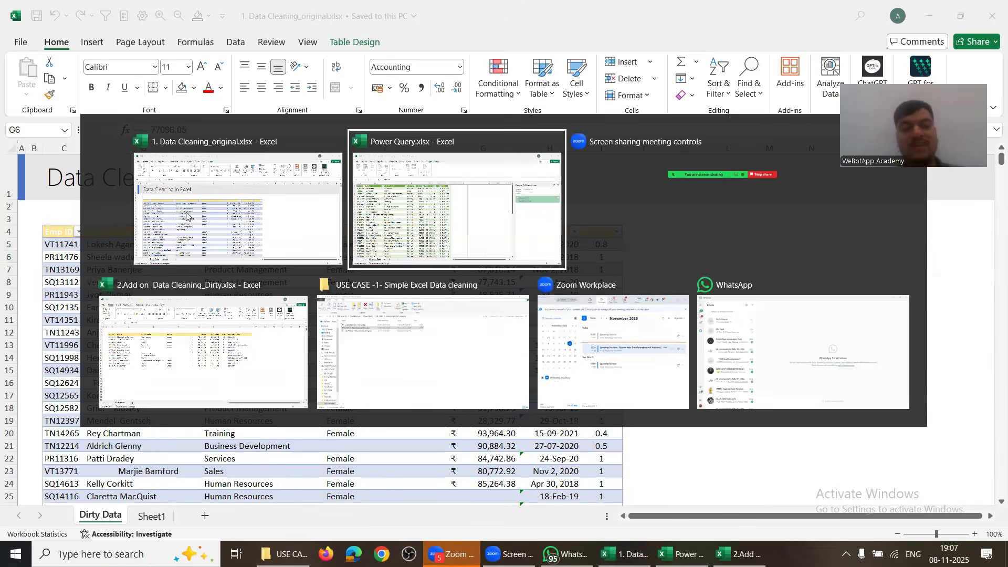
left_click(77, 194)
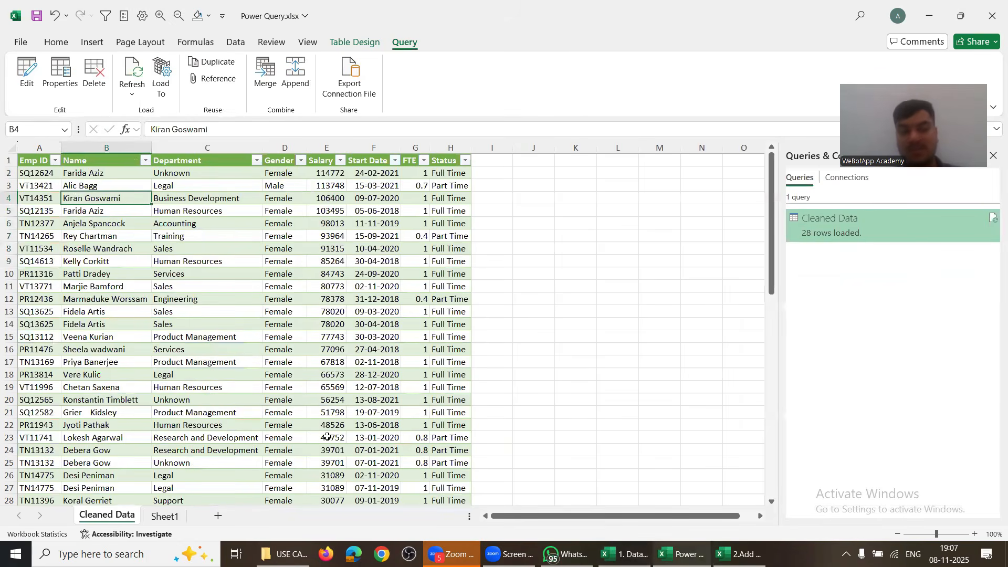
left_click(132, 73)
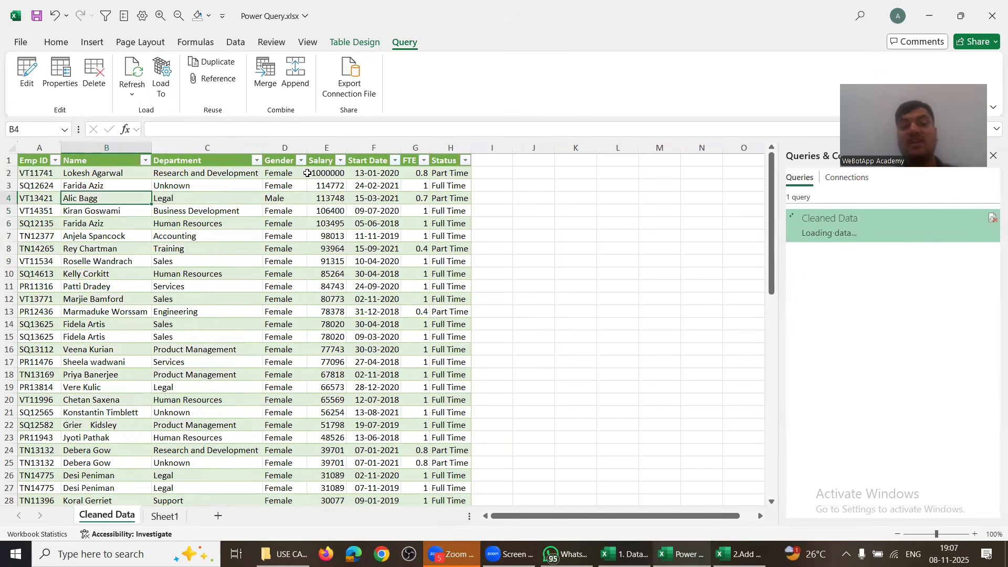
left_click(9, 173)
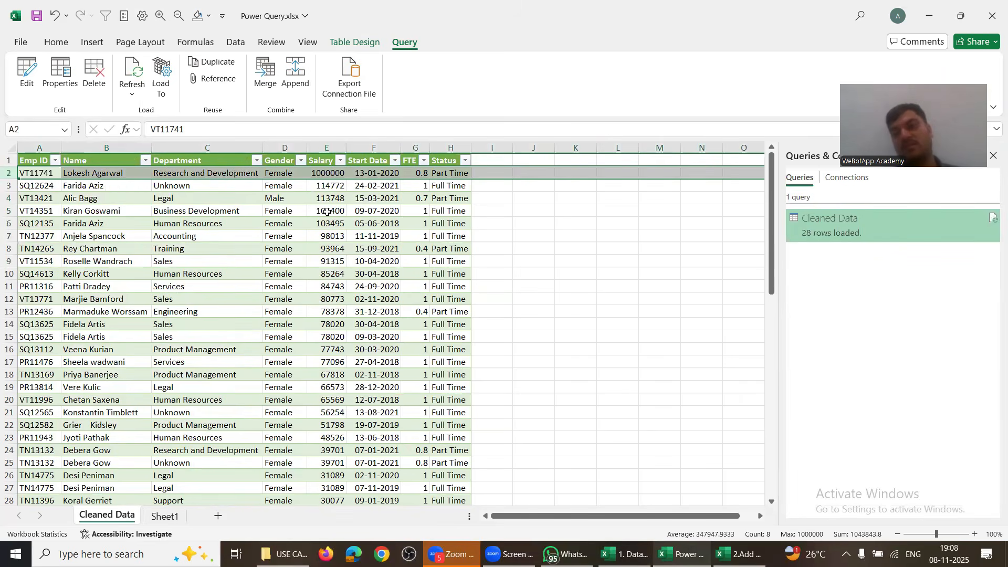
Step: Check the salary in E9, then close Power Query.xlsx
left_click(317, 260)
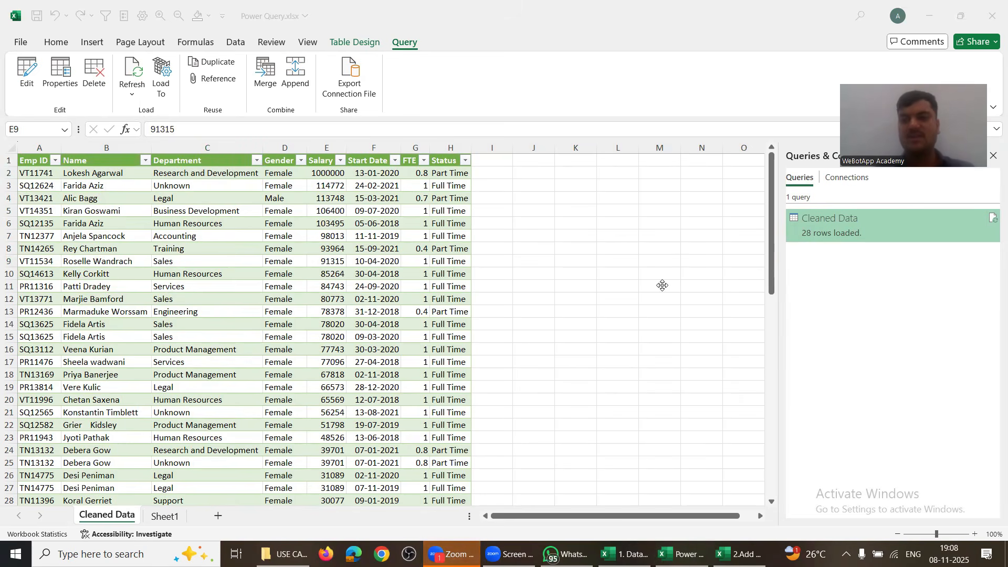
left_click(301, 307)
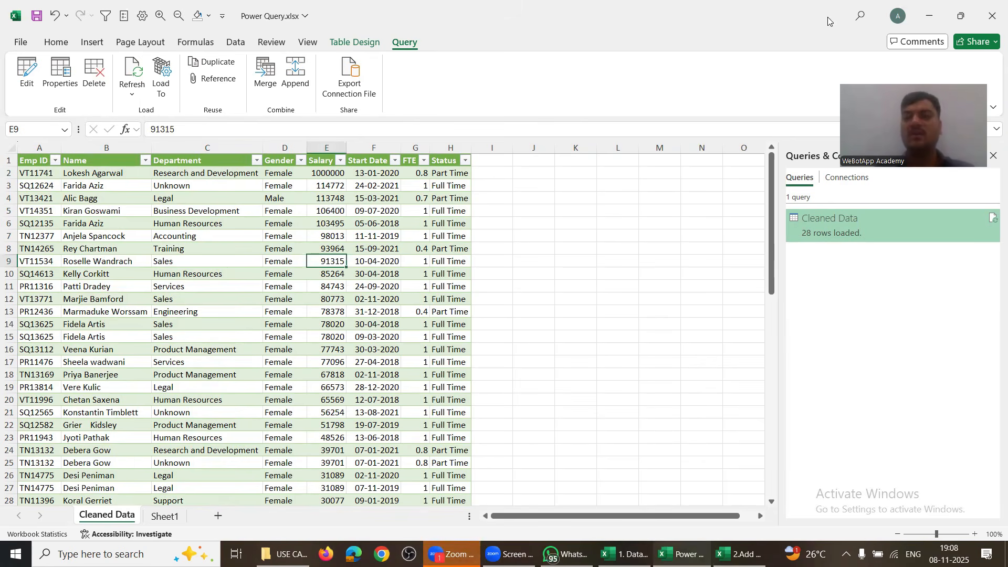
left_click(992, 16)
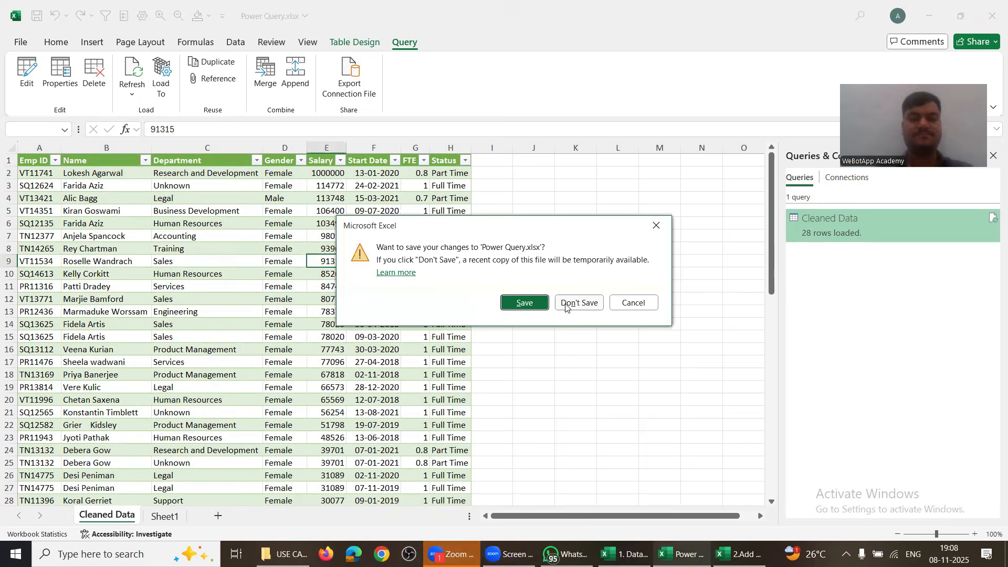
Step: Save and close the workbooks, then permanently delete the old Power Query.xlsx
left_click(525, 302)
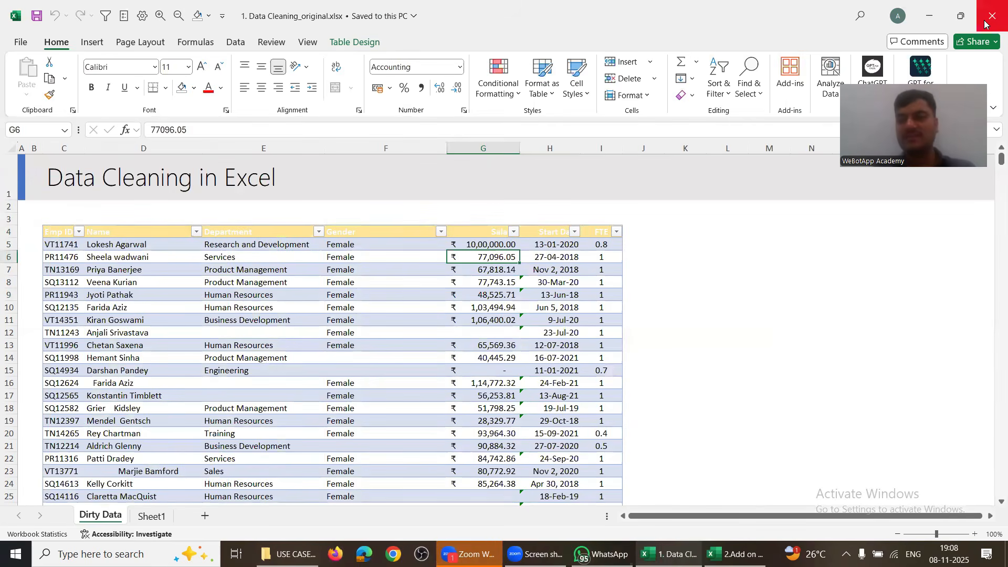
left_click(984, 20)
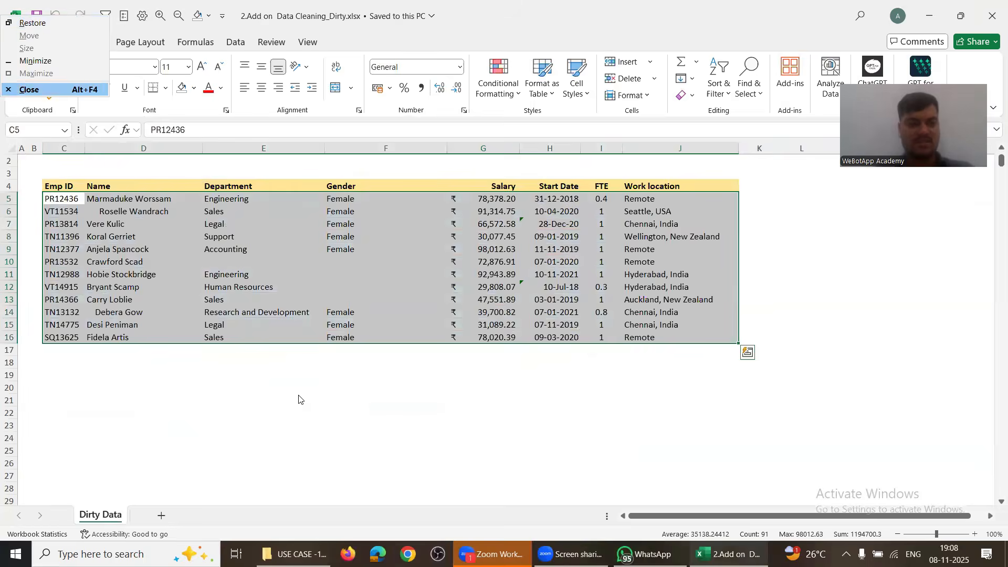
key("alt+F4")
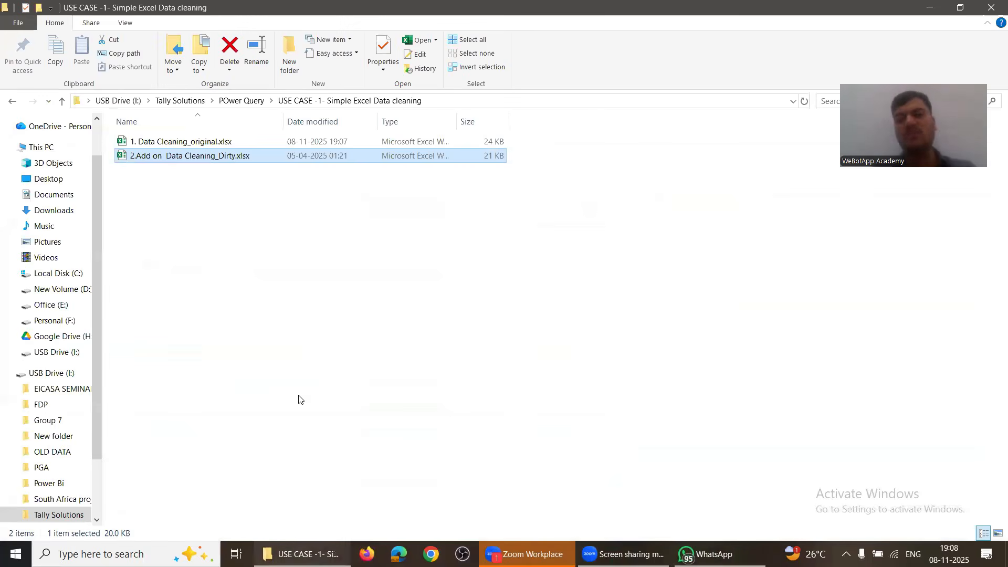
key("BackSpace")
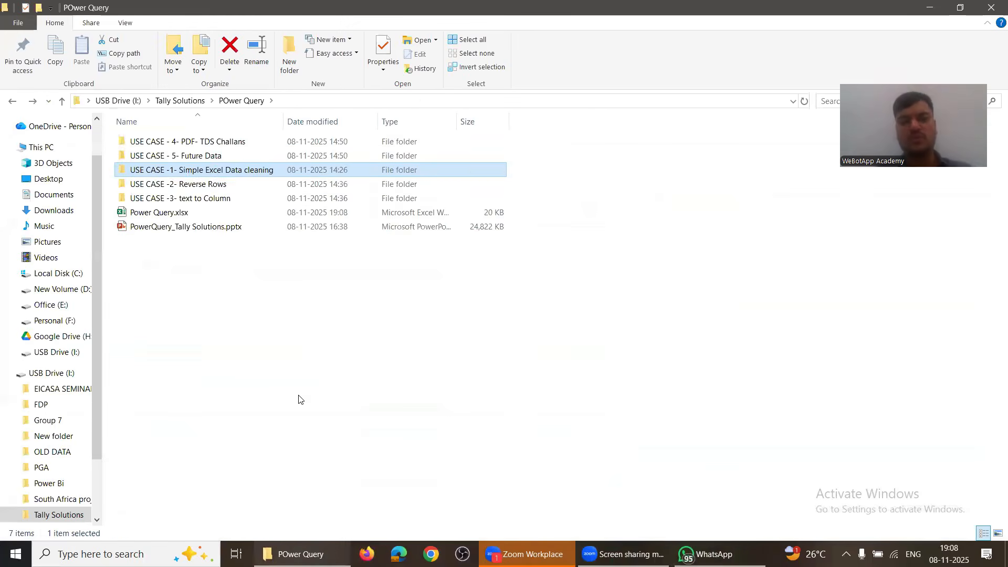
key("Down")
key("Down")
key("Down")
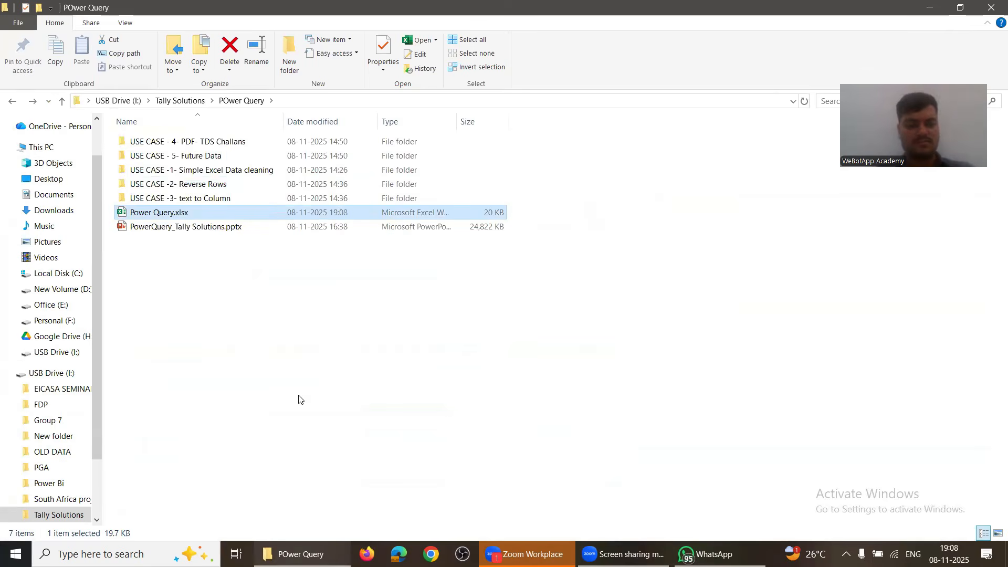
key("Delete")
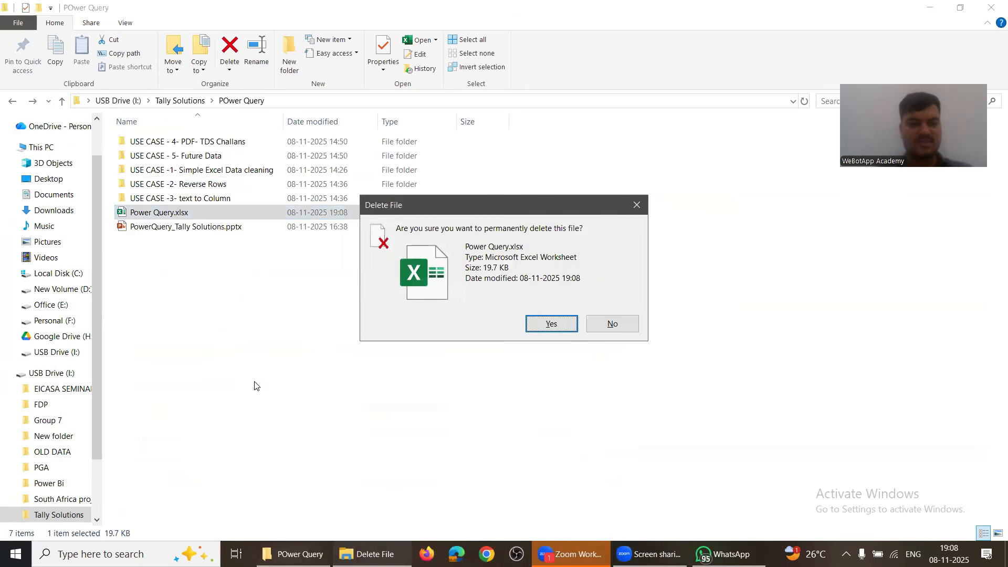
left_click(551, 325)
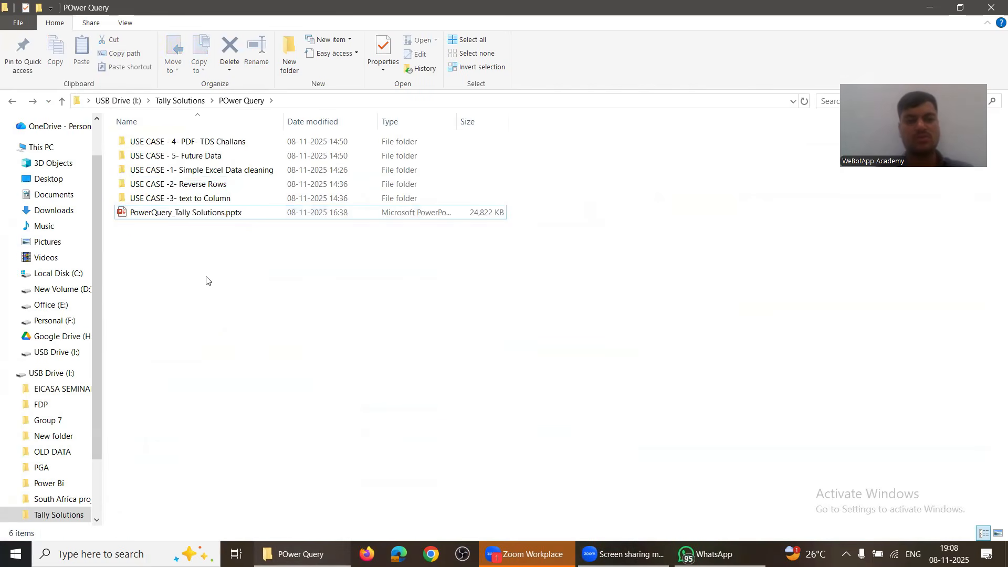
Step: Create a new Excel worksheet named Power Query in the folder
right_click(206, 280)
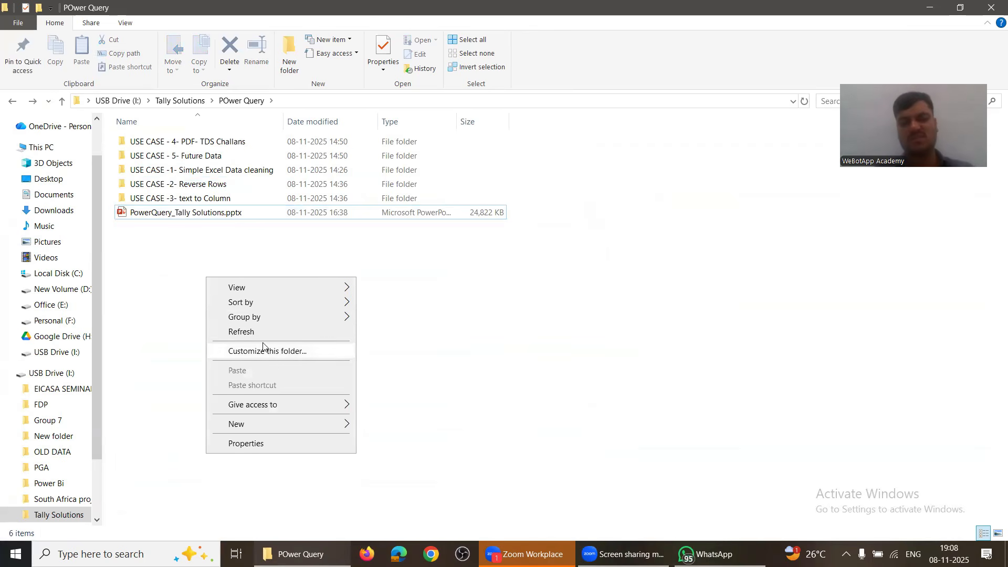
mouse_move(307, 423)
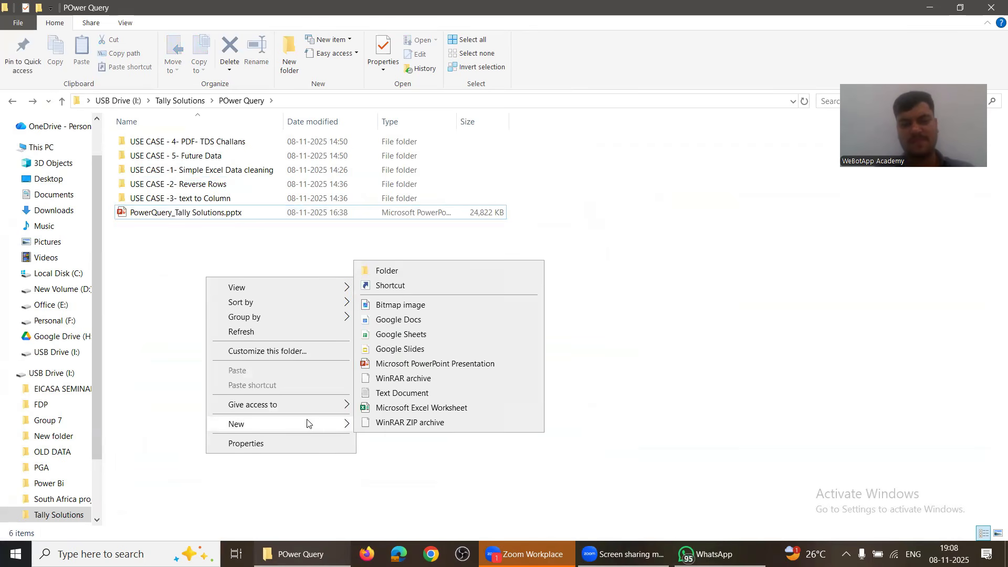
left_click(405, 409)
type("Power Query.xlsx")
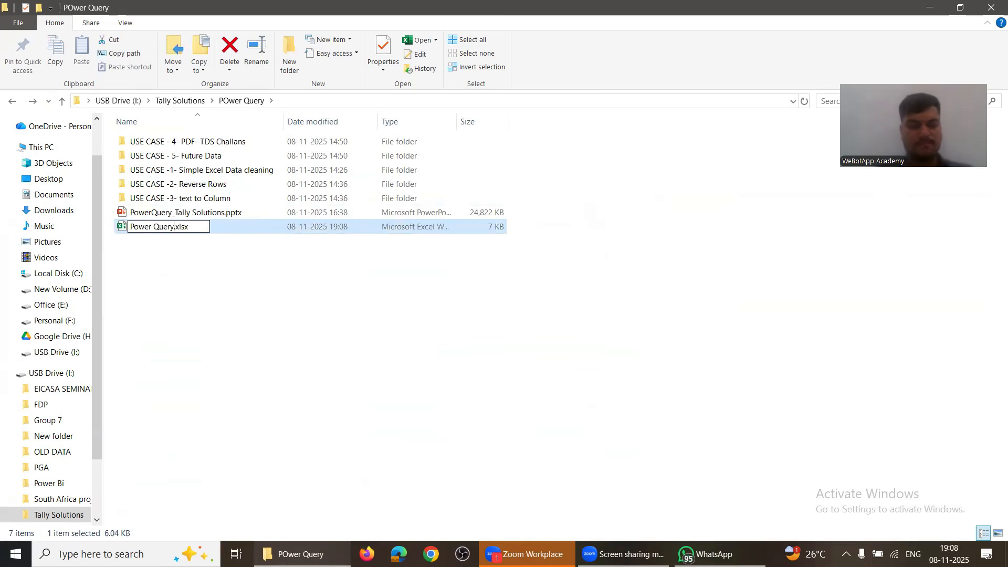
key("Return")
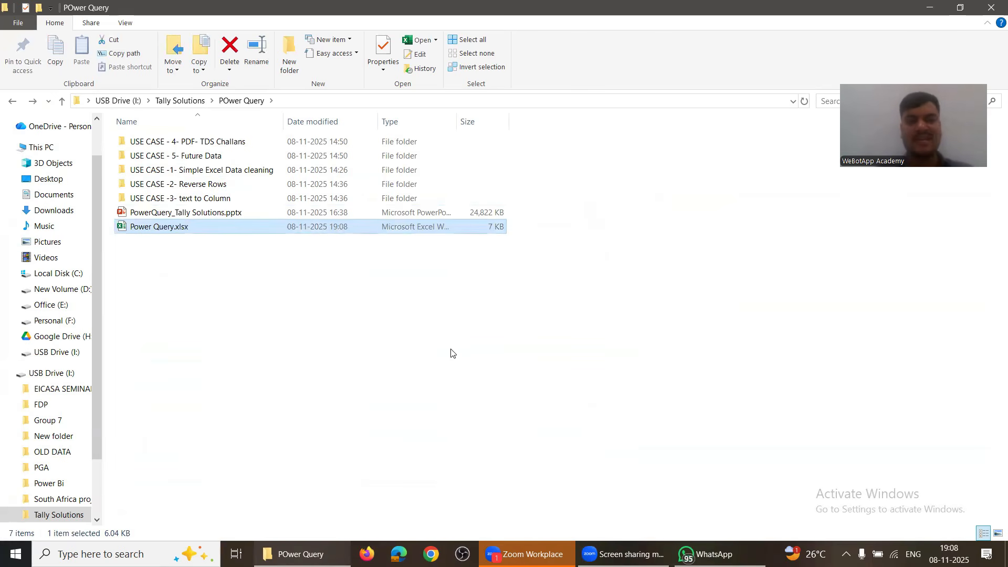
Step: Open the new empty Power Query.xlsx workbook
left_click(200, 186)
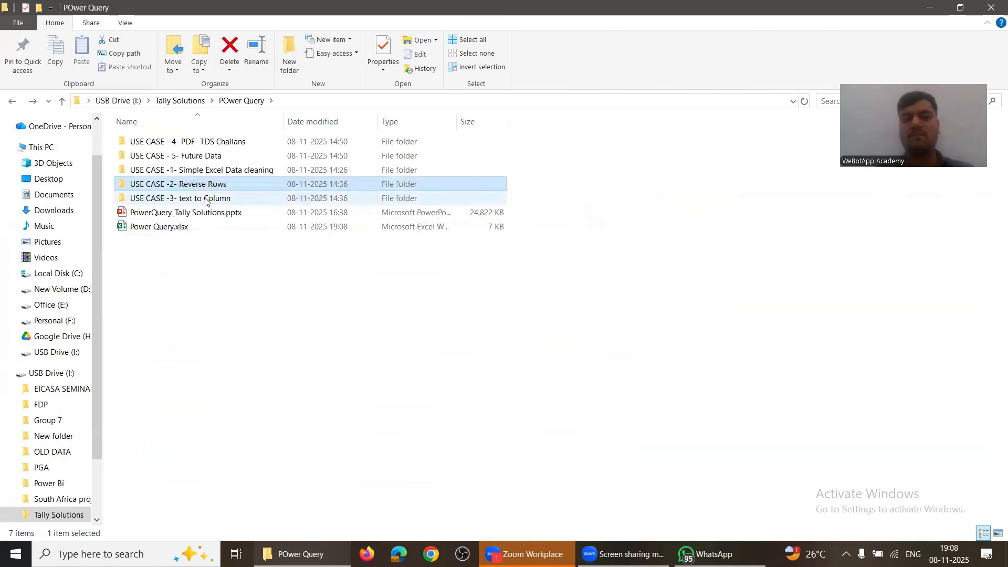
left_click(205, 198)
left_click(203, 141)
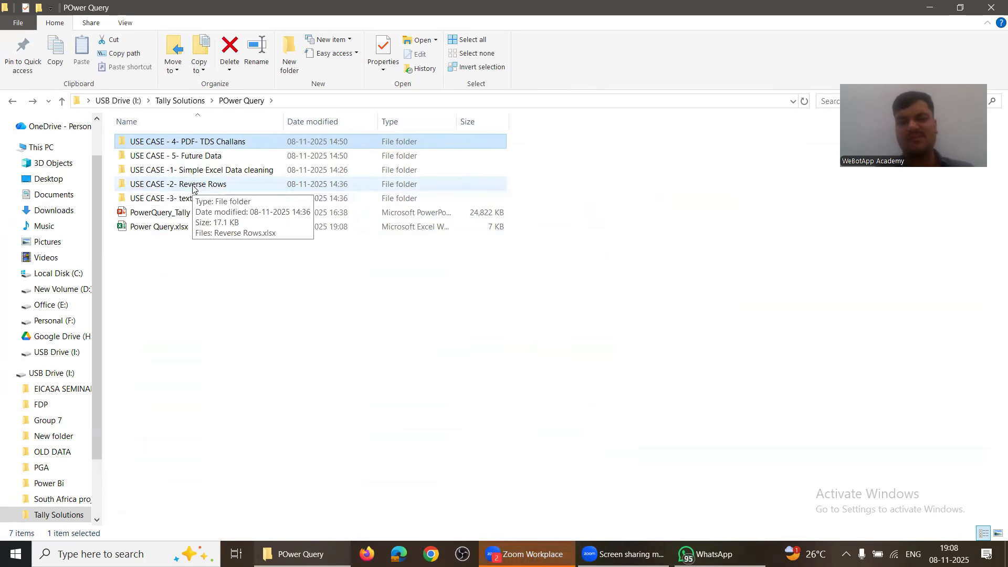
double_click(161, 227)
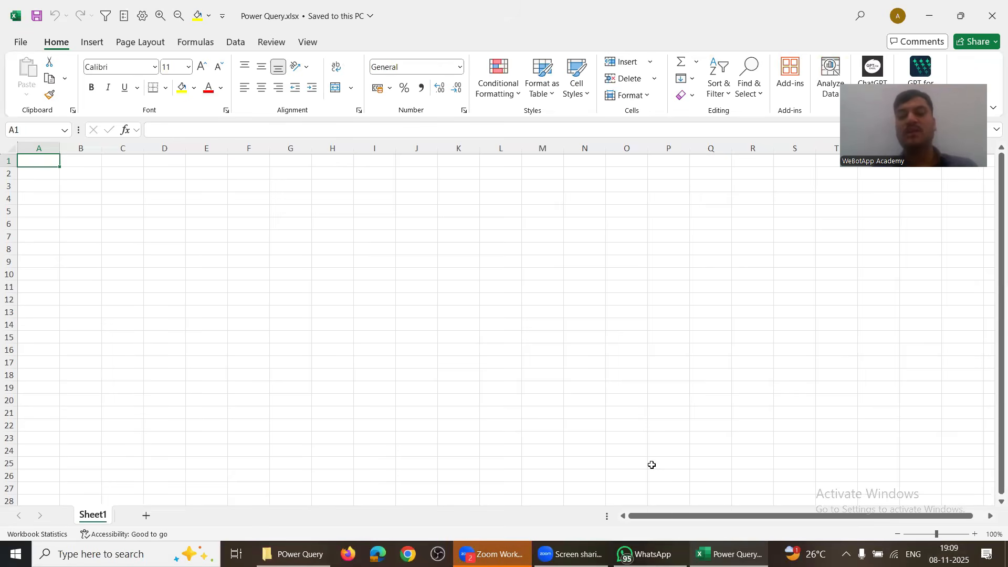
Step: Open the Challan folder's first receipt and select its ₹ 84,056 amount
key("alt+Tab")
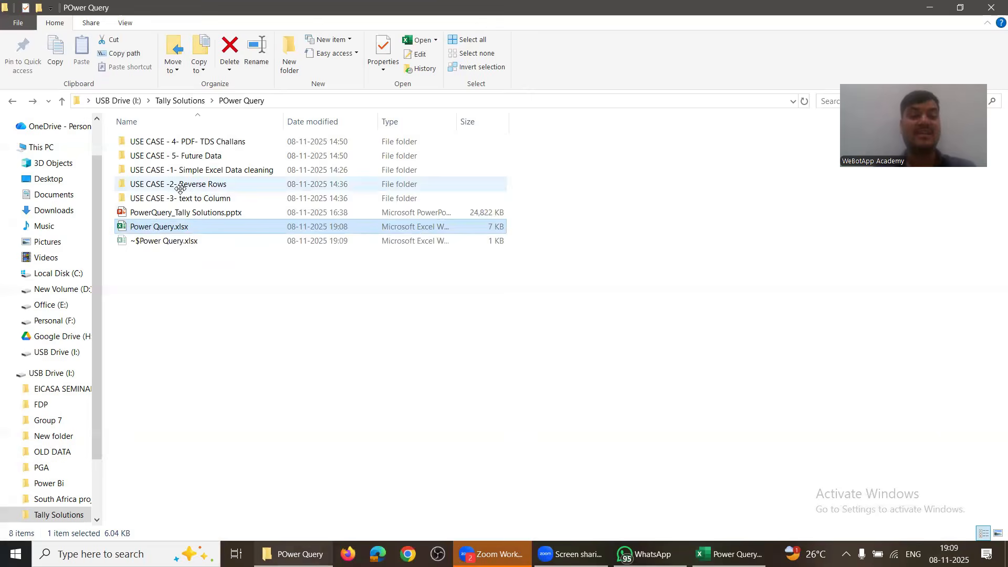
double_click(181, 137)
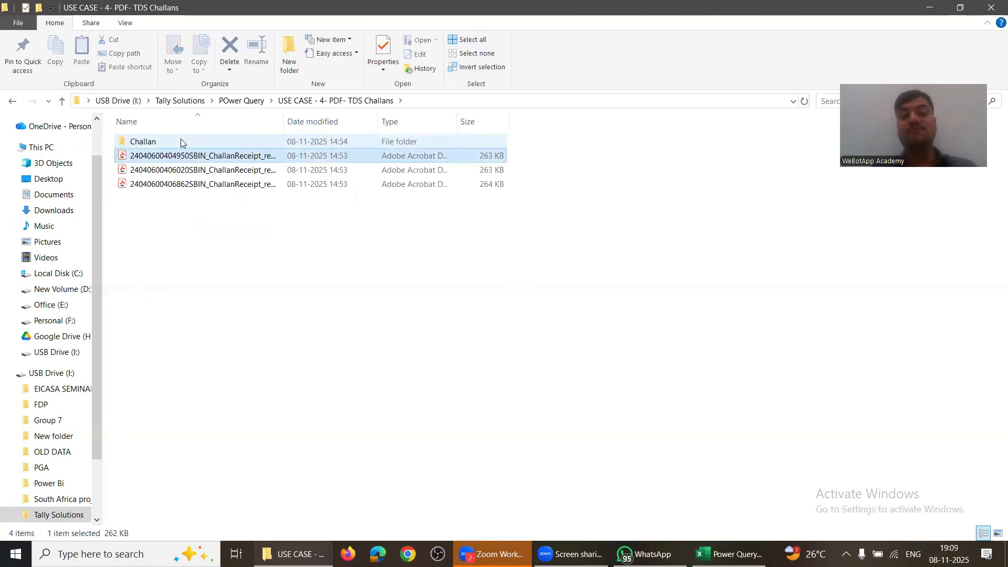
double_click(181, 140)
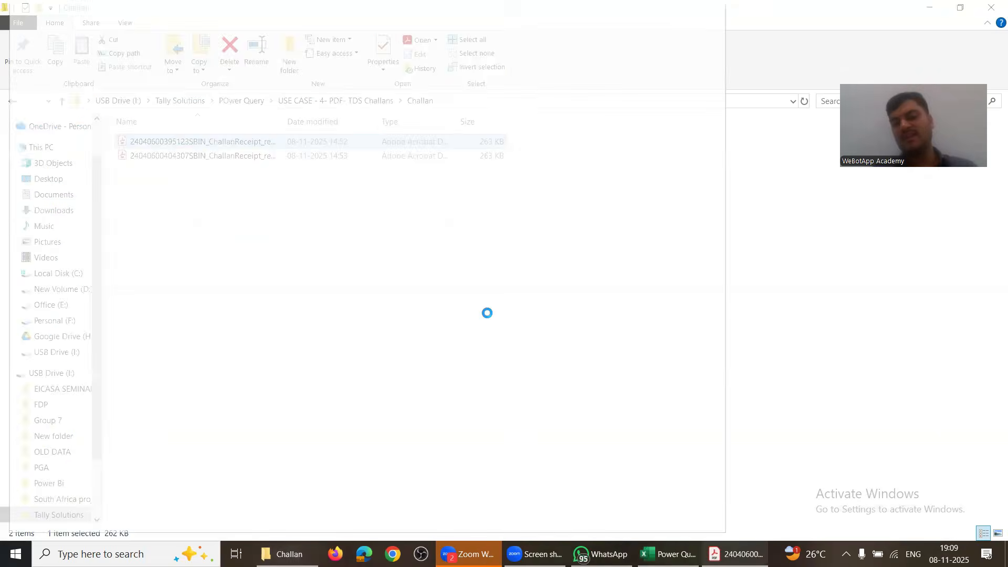
scroll(487, 315, "down", 5)
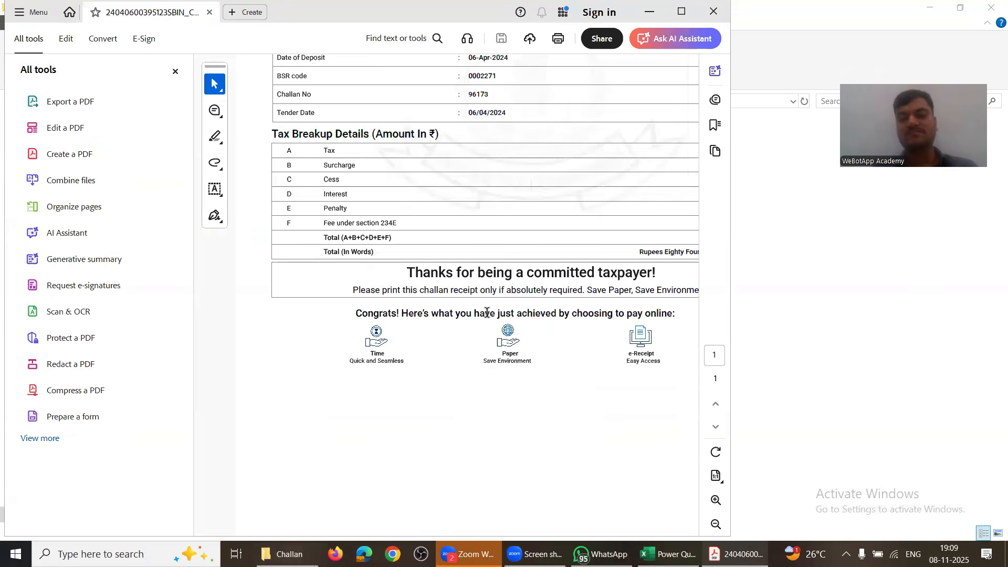
scroll(483, 292, "up", 3)
scroll(483, 293, "up", 2)
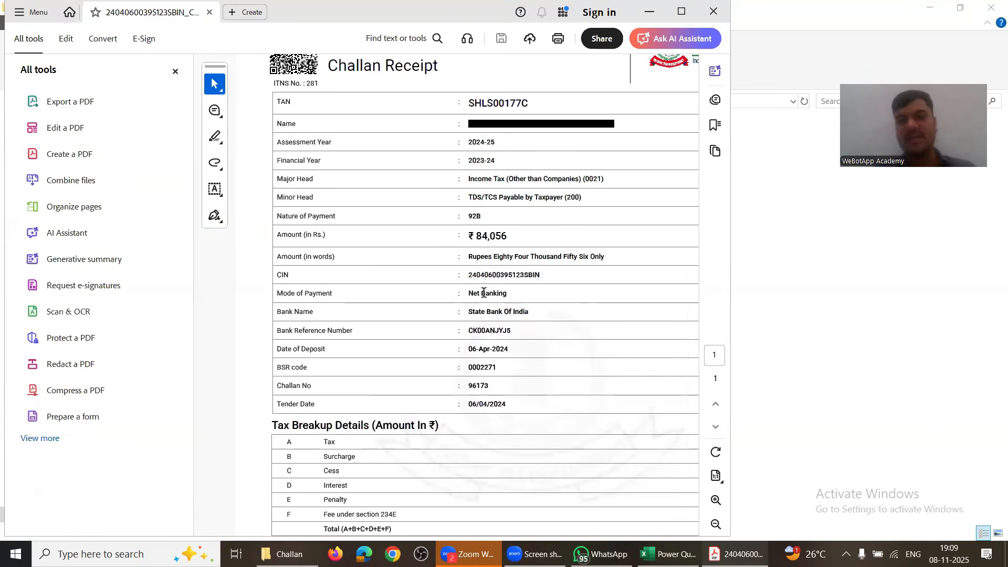
scroll(484, 293, "up", 1)
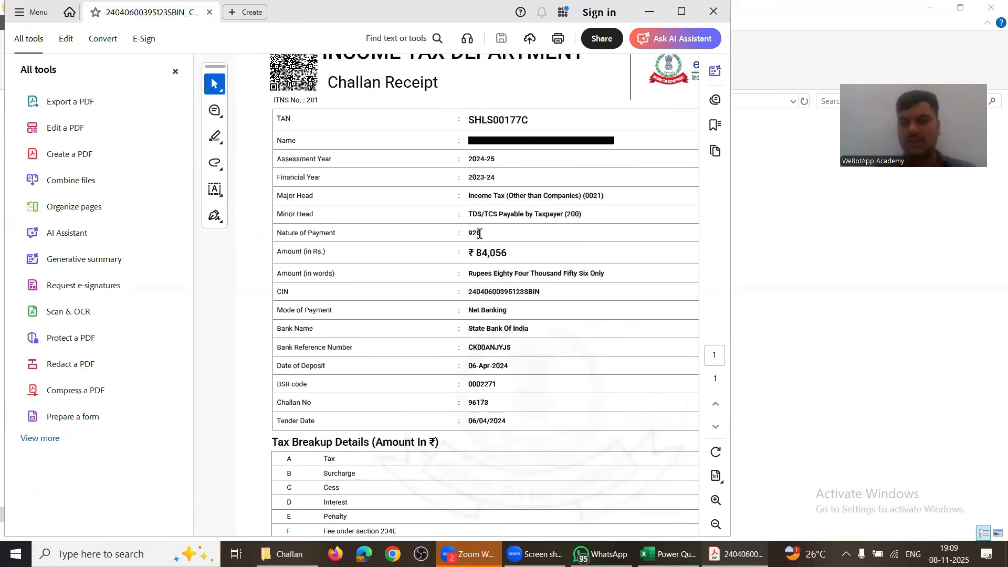
scroll(496, 371, "down", 1)
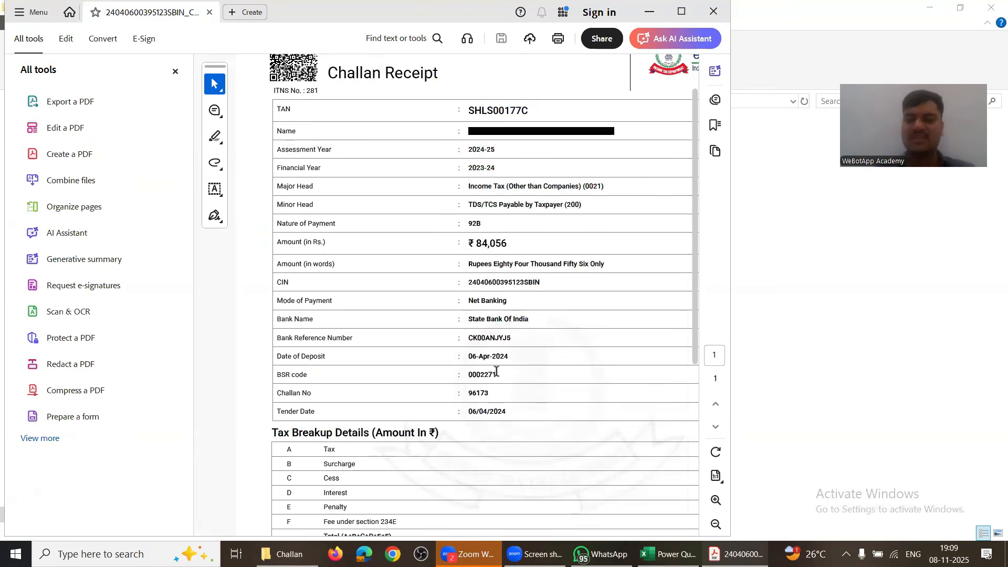
scroll(496, 371, "up", 2)
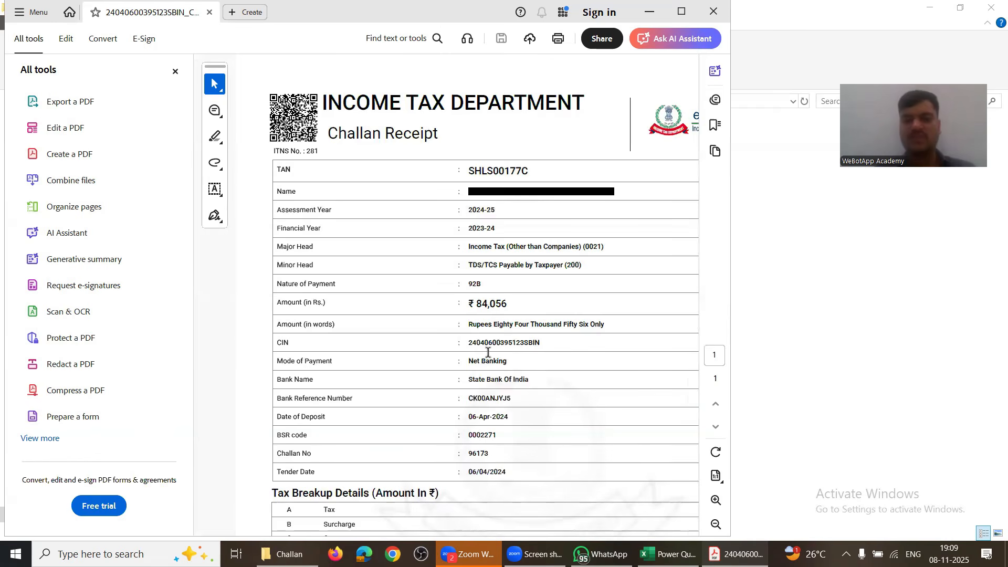
left_click_drag(469, 304, 509, 305)
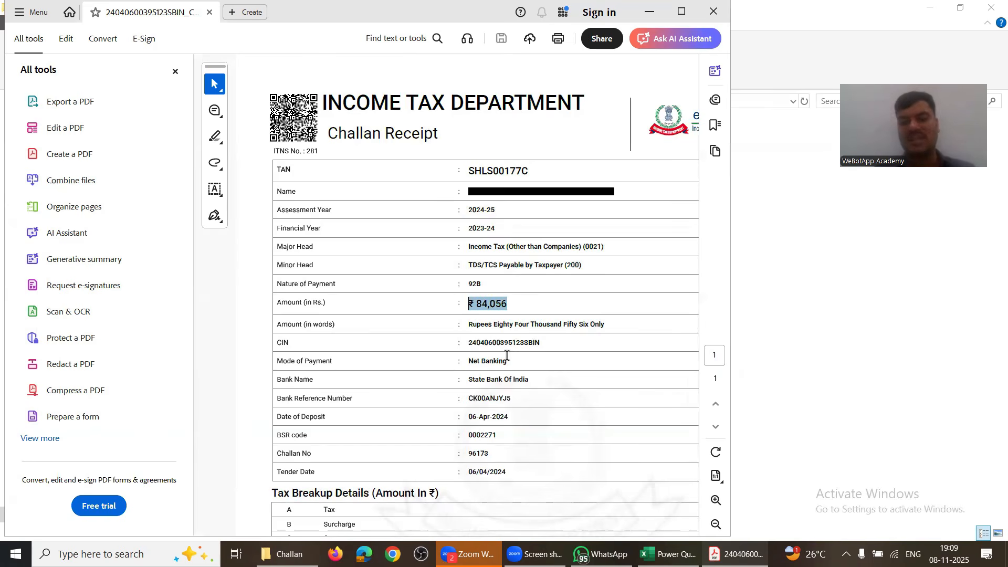
right_click(503, 309)
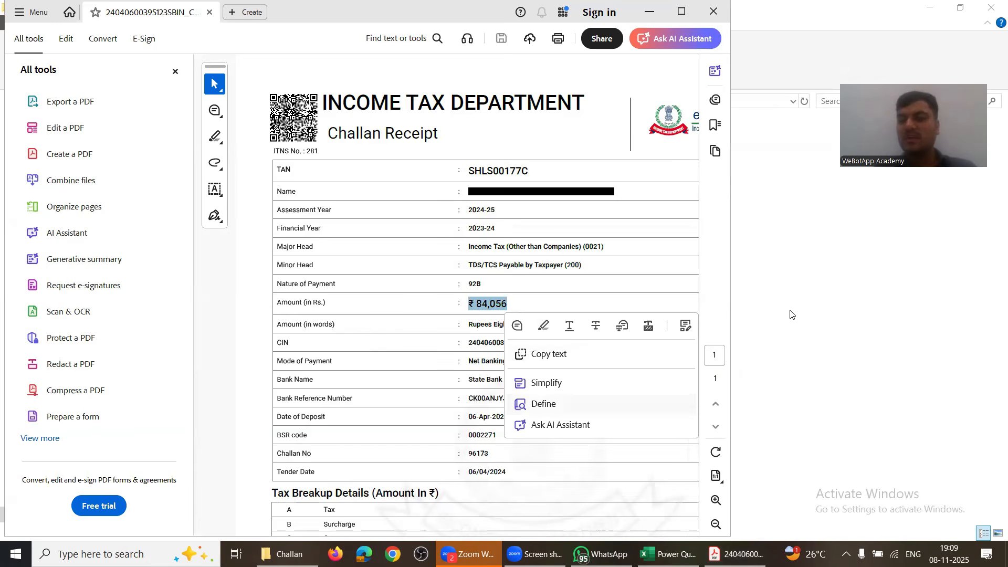
Step: Close it, view the ₹ 3,094 receipt, then go back to the POwer Query folder
left_click(713, 12)
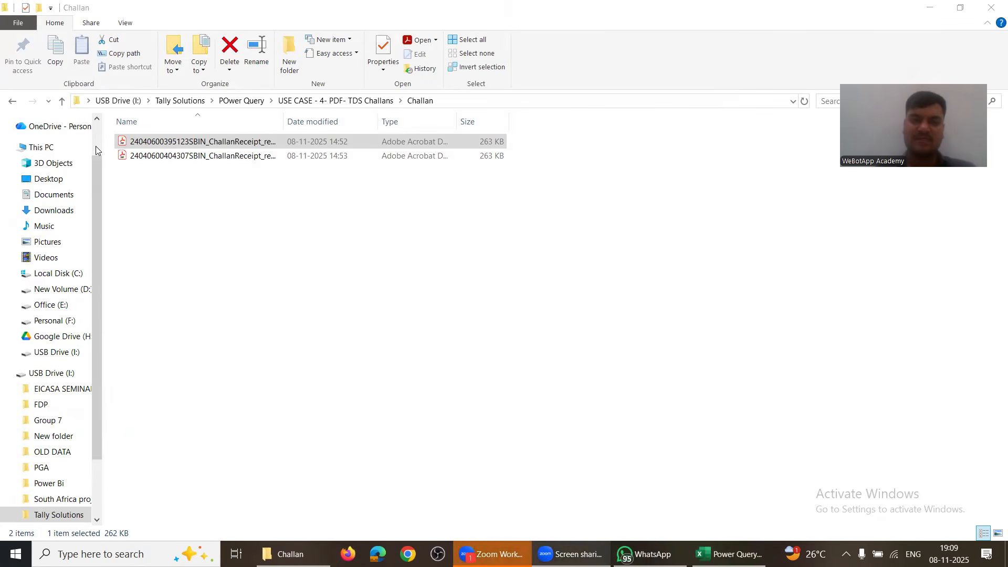
double_click(199, 155)
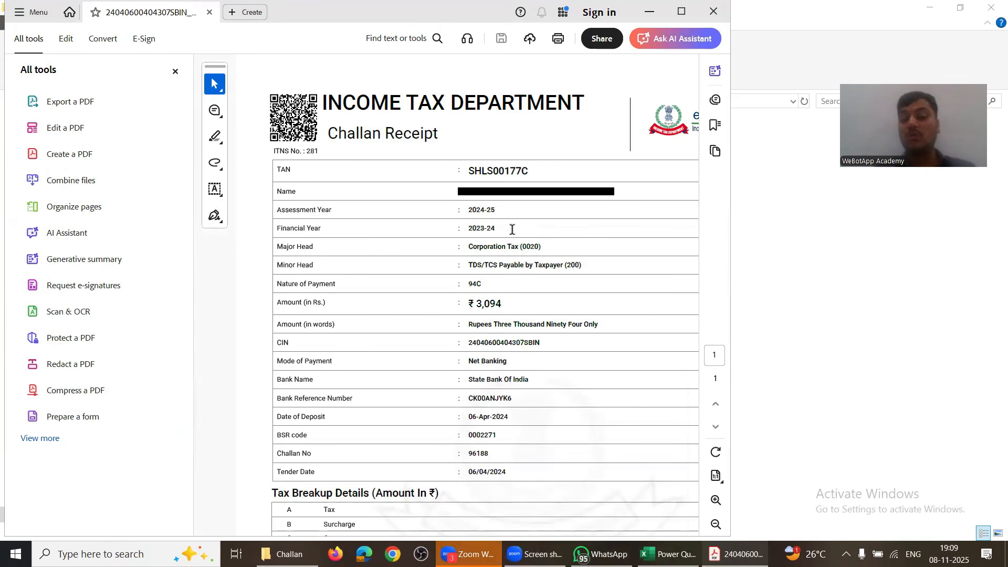
left_click(713, 11)
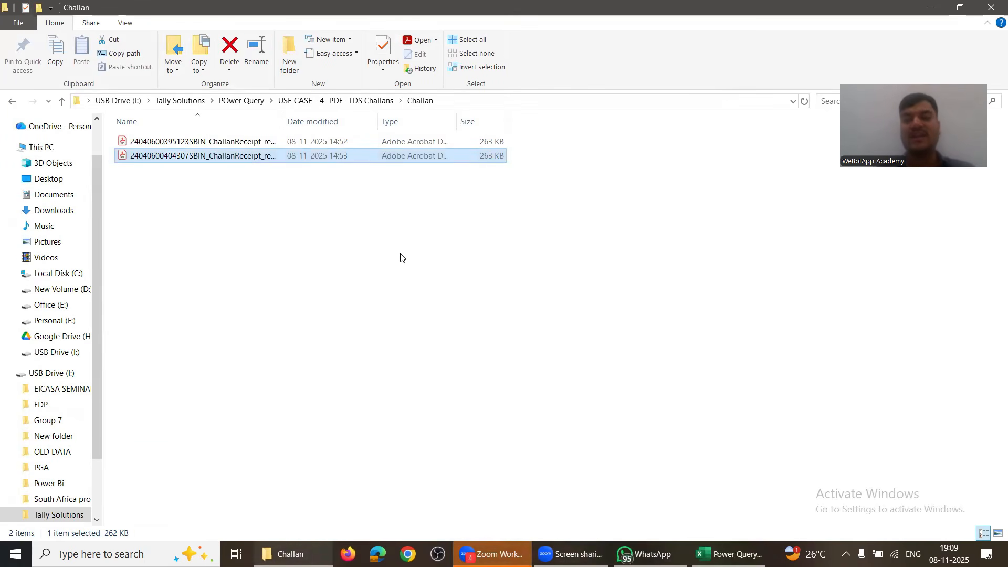
key("BackSpace")
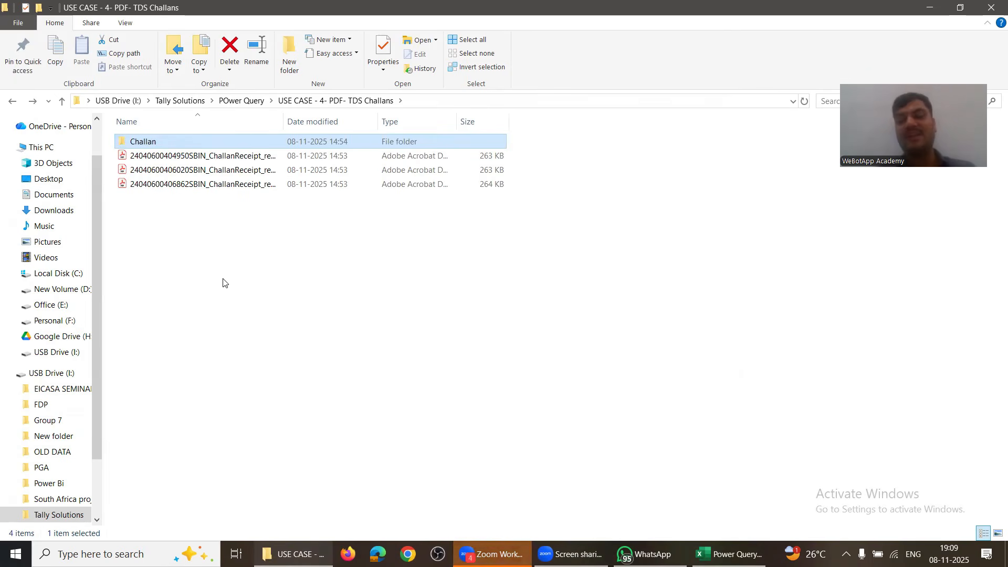
key("BackSpace")
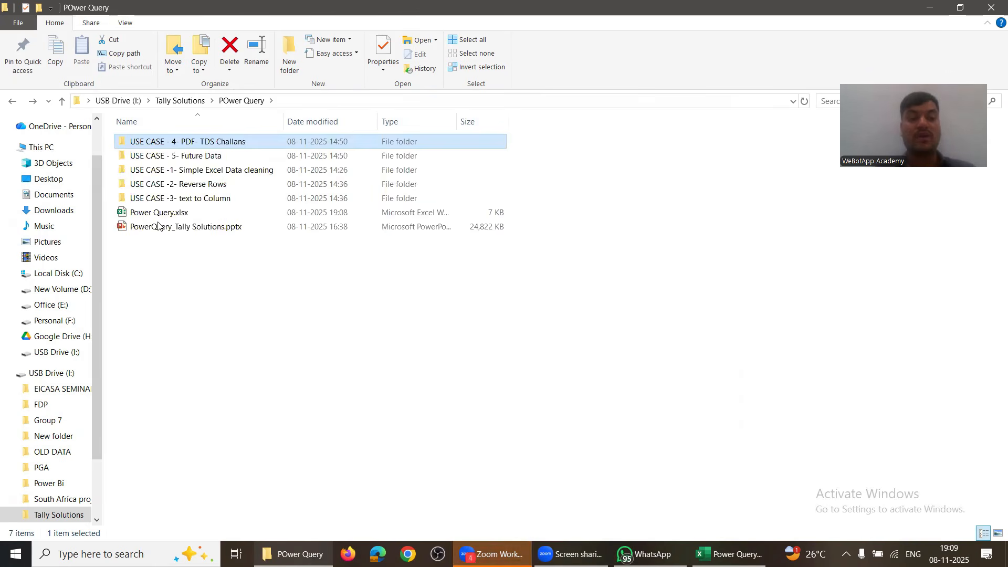
Step: Open Power Query.xlsx, browse the Get Data From File sources, then reopen the TDS Challans folder
left_click(157, 213)
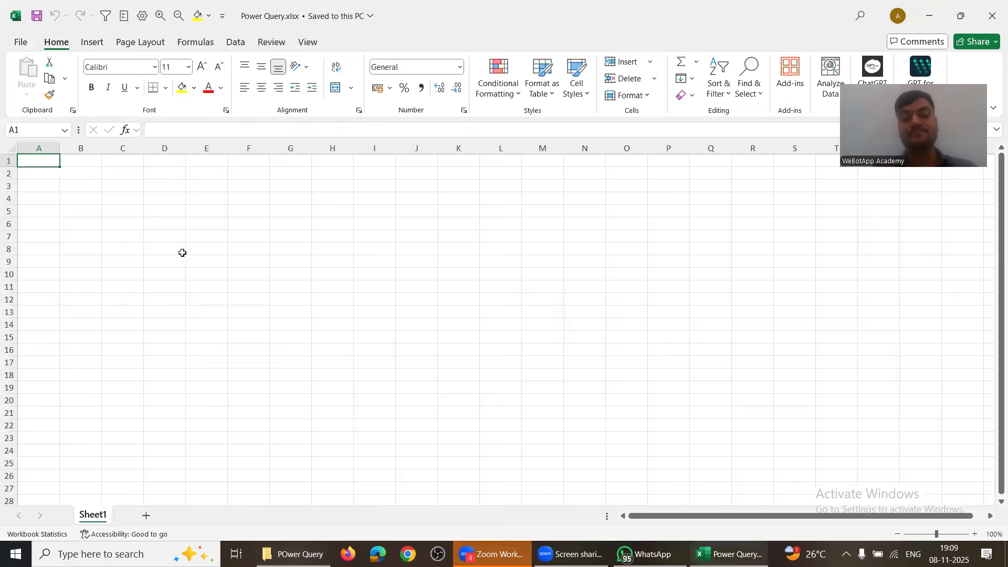
left_click(182, 253)
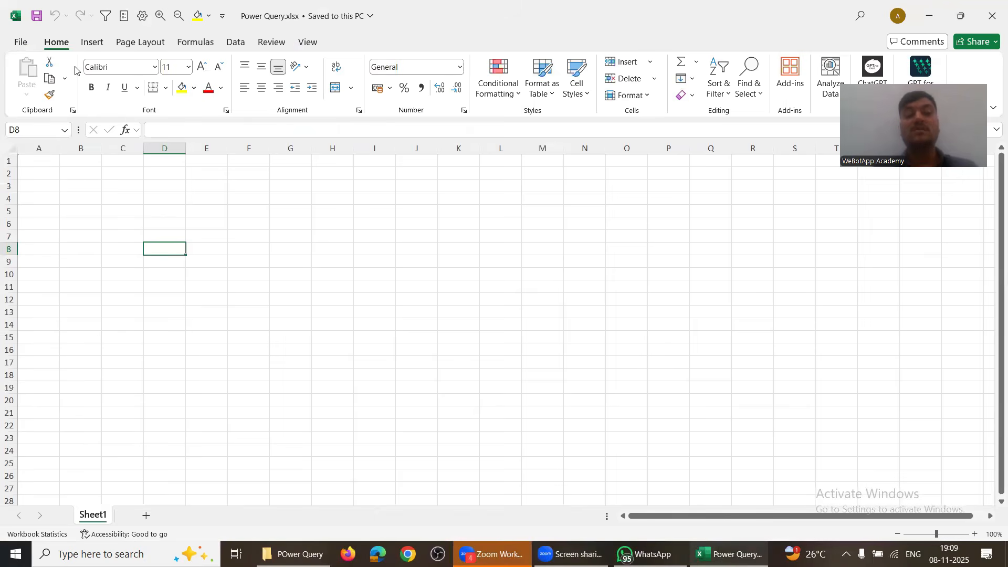
left_click(235, 42)
left_click(26, 79)
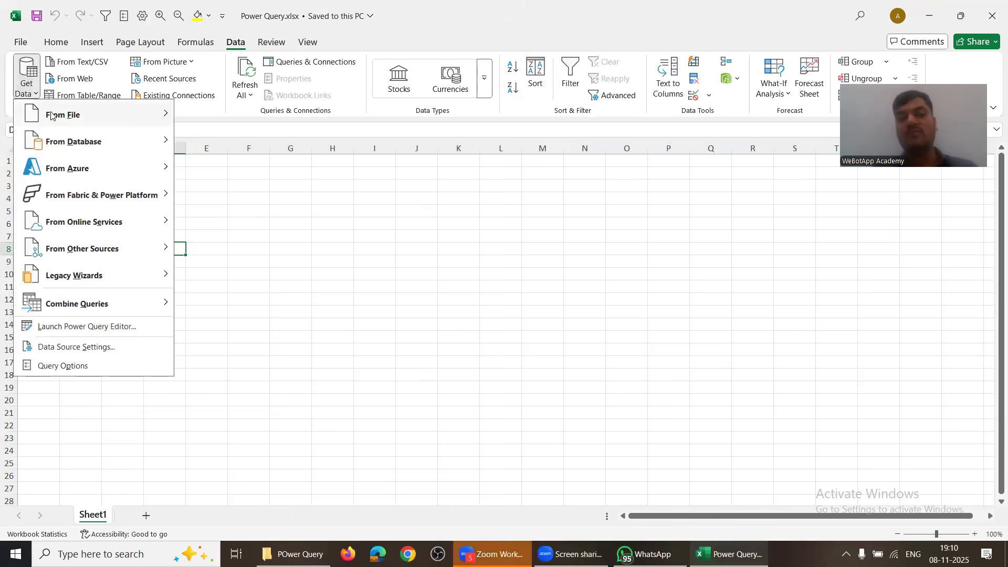
mouse_move(51, 115)
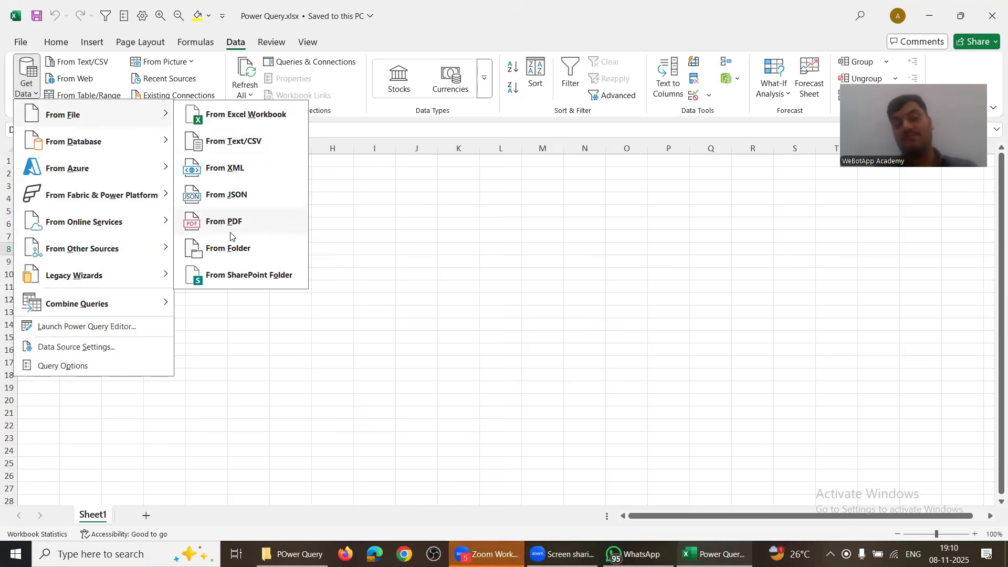
key("Escape")
key("alt+Tab")
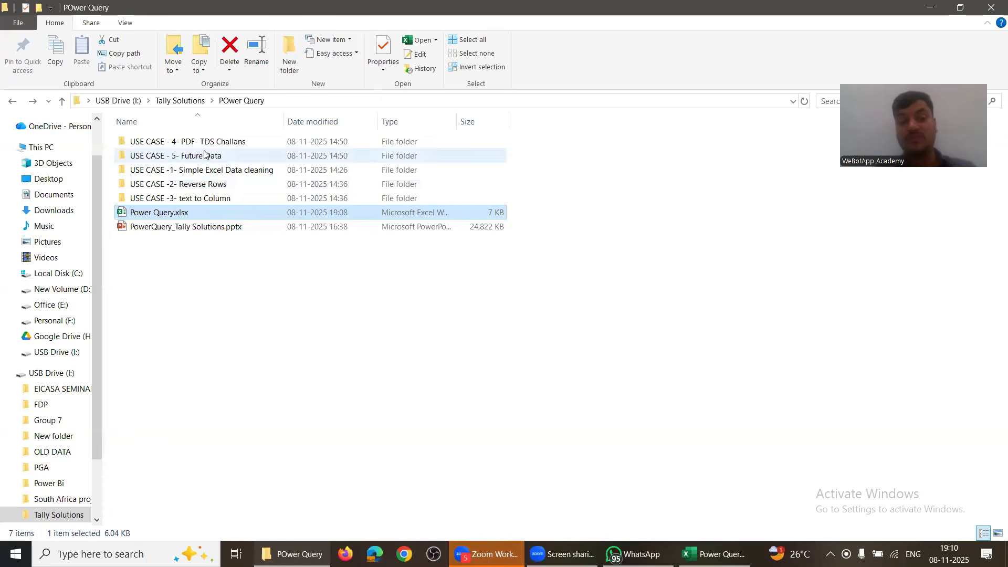
double_click(204, 144)
Step: Look inside the Challan subfolder, then view and close the loose ₹ 41,250 challan receipt
left_click(182, 147)
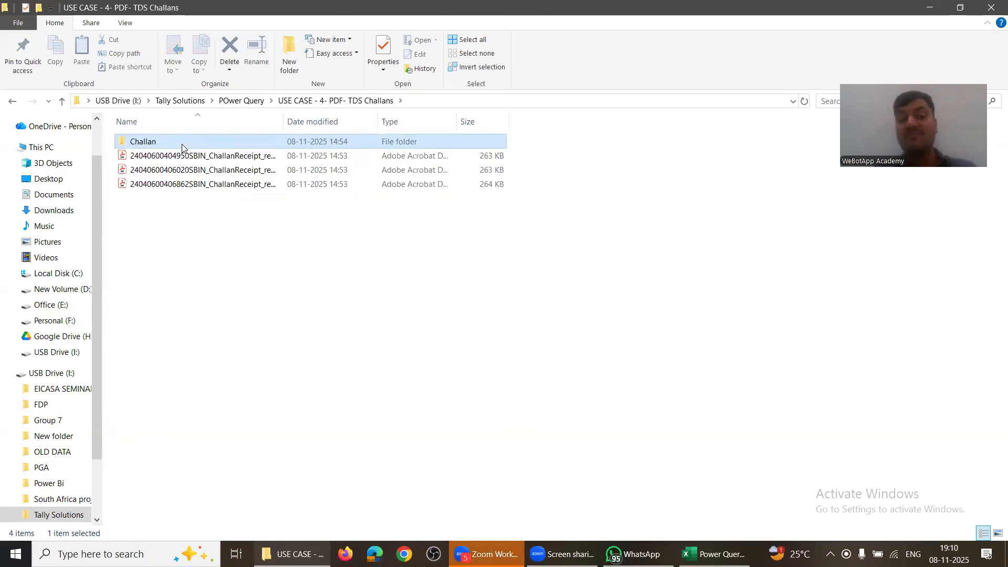
double_click(182, 146)
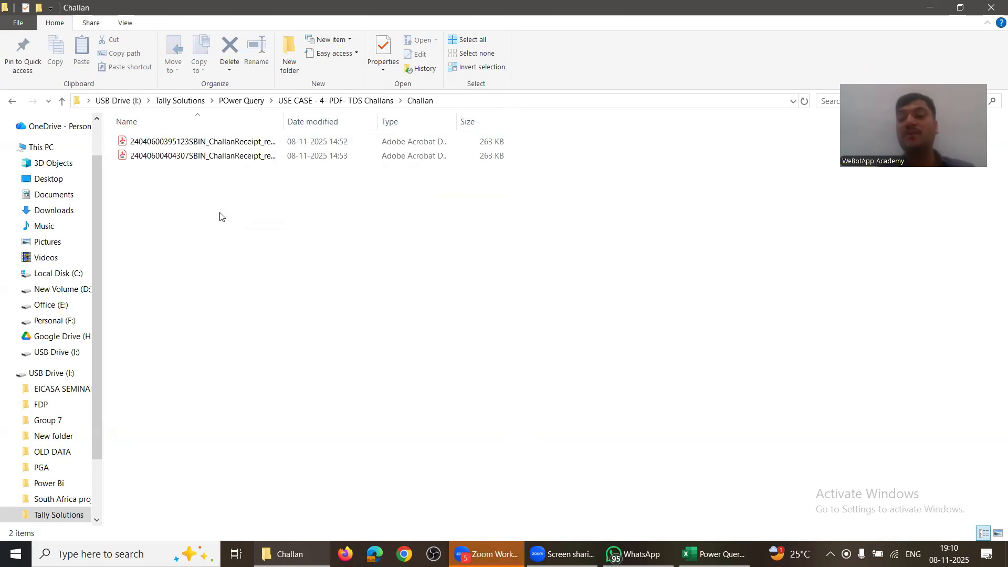
key("BackSpace")
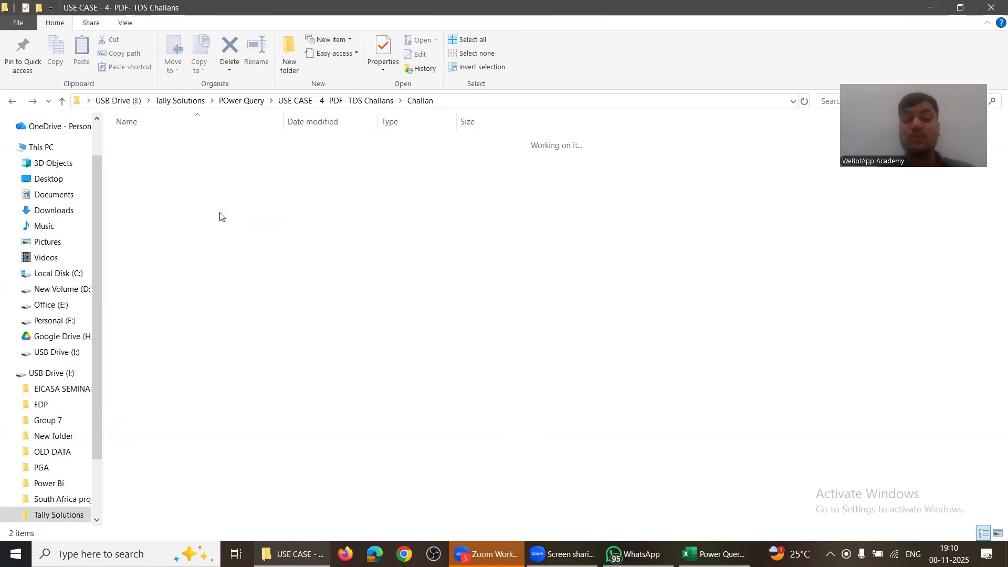
left_click(168, 156)
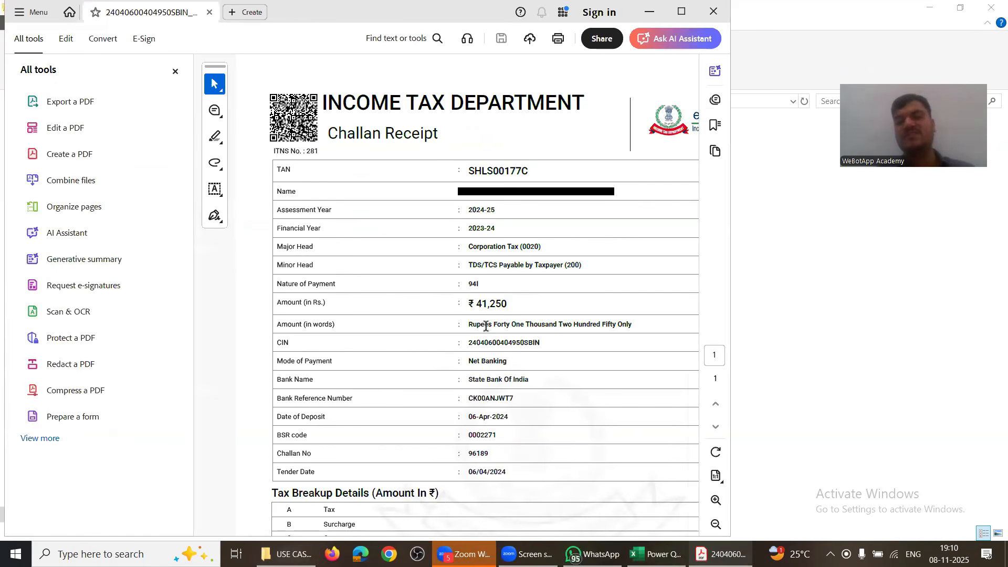
left_click(713, 11)
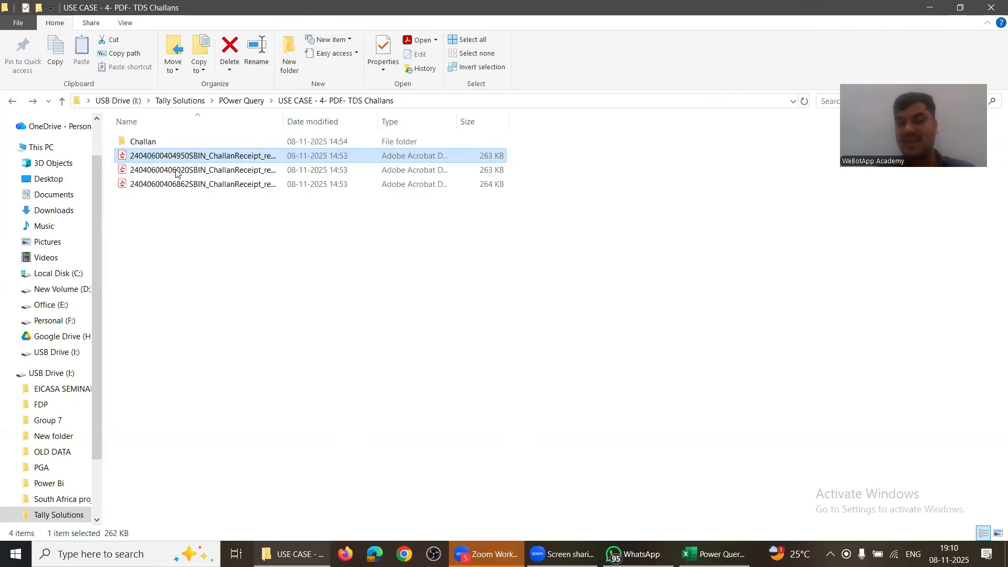
Step: Reopen the Challan folder and open its first challan receipt PDF
left_click(155, 142)
double_click(154, 142)
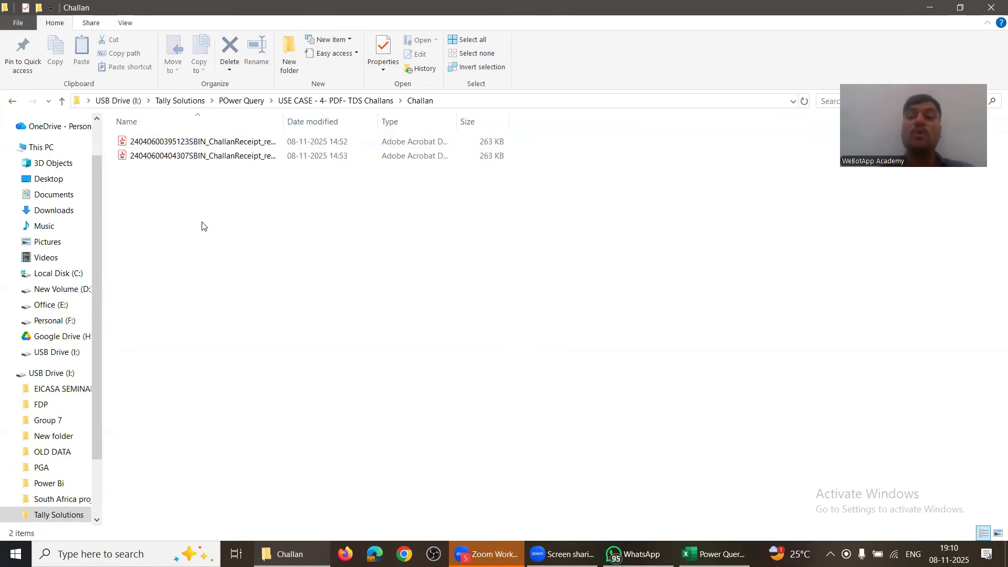
double_click(210, 141)
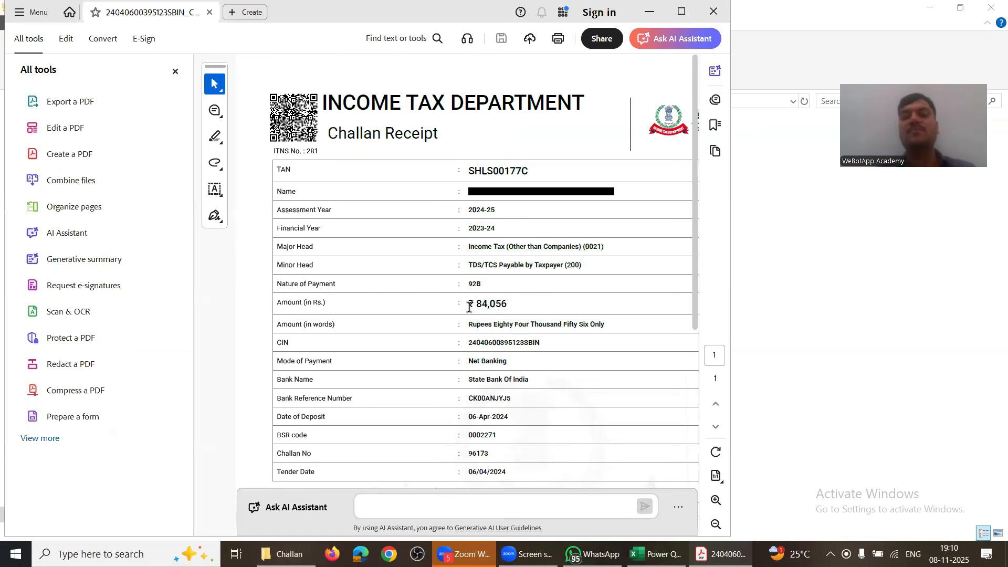
Step: Select the receipt's amount, payment nature and 06-Apr-2024 deposit date, then close it
left_click_drag(468, 307, 519, 319)
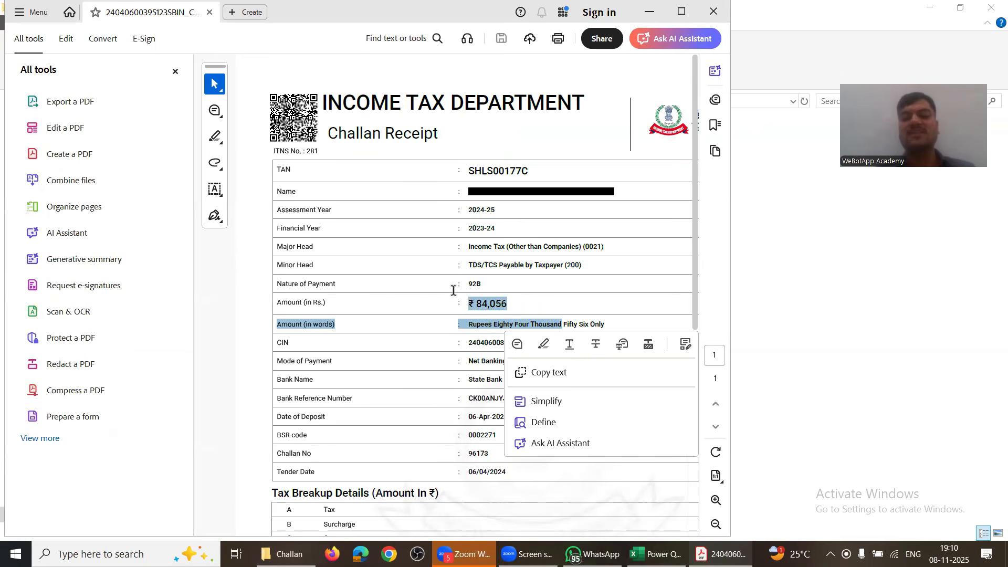
left_click_drag(452, 288, 507, 307)
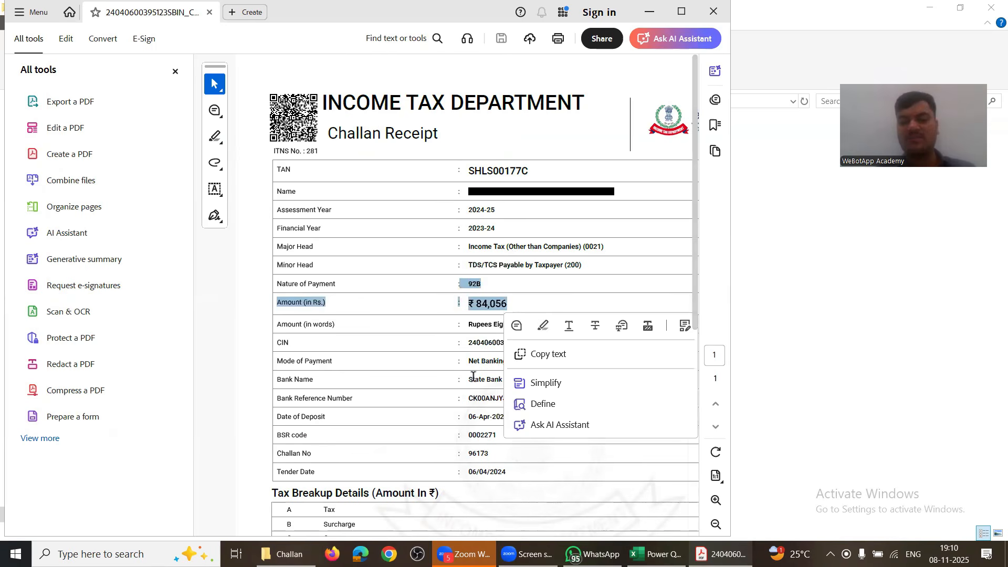
left_click_drag(457, 416, 508, 417)
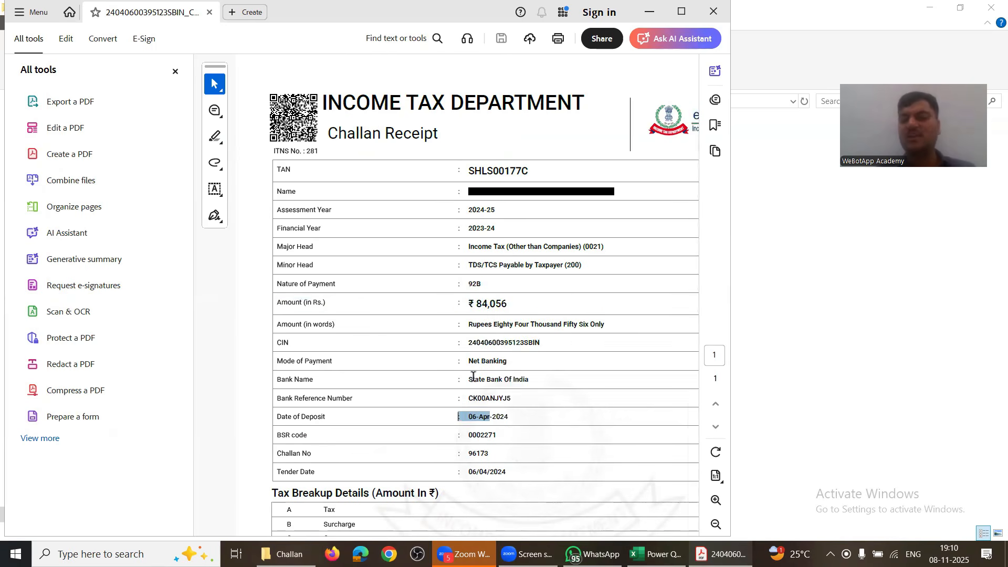
left_click(712, 13)
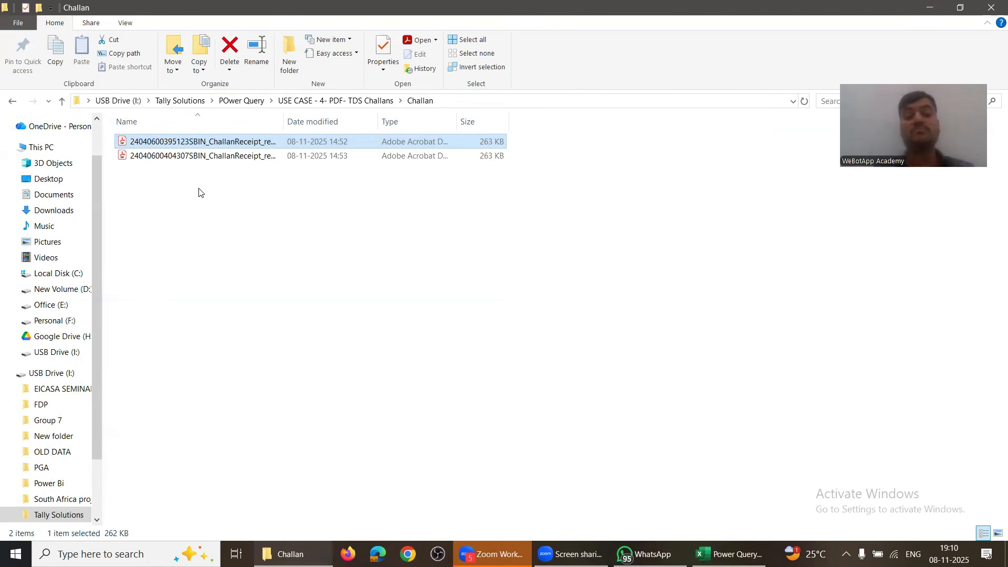
Step: Reopen the first receipt to select its bank reference number, close it, and return to Excel
left_click(309, 100)
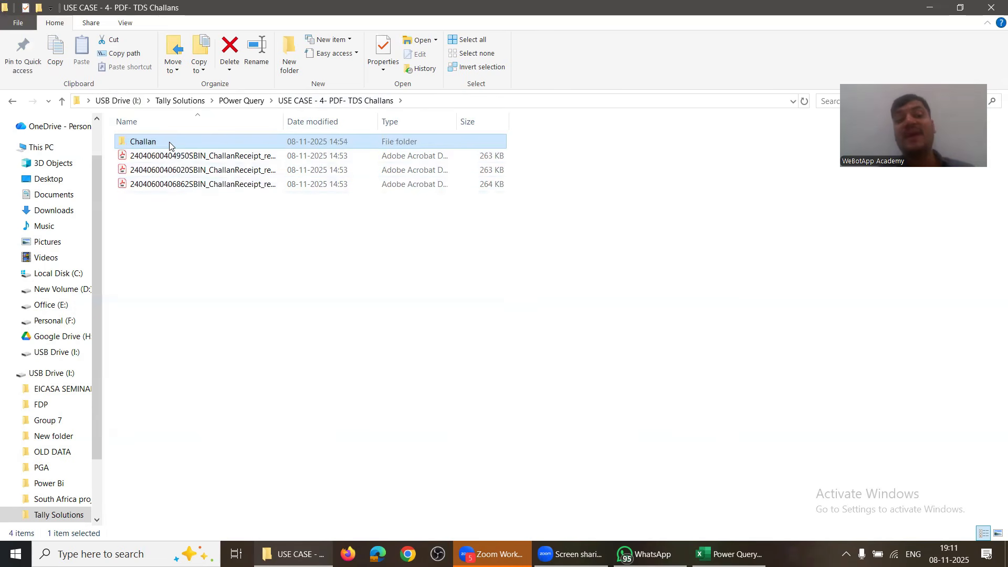
double_click(169, 145)
left_click(162, 149)
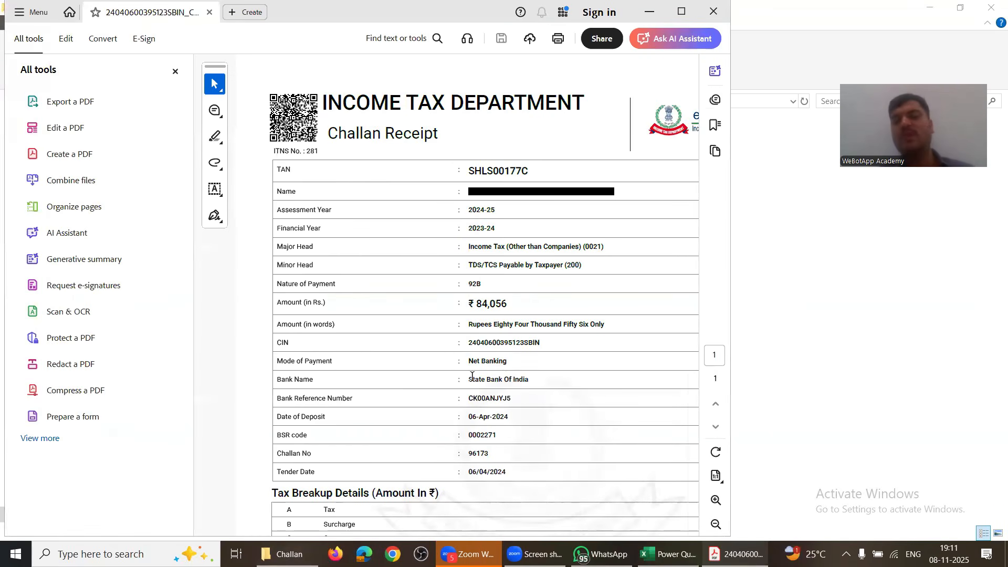
left_click_drag(468, 393, 301, 418)
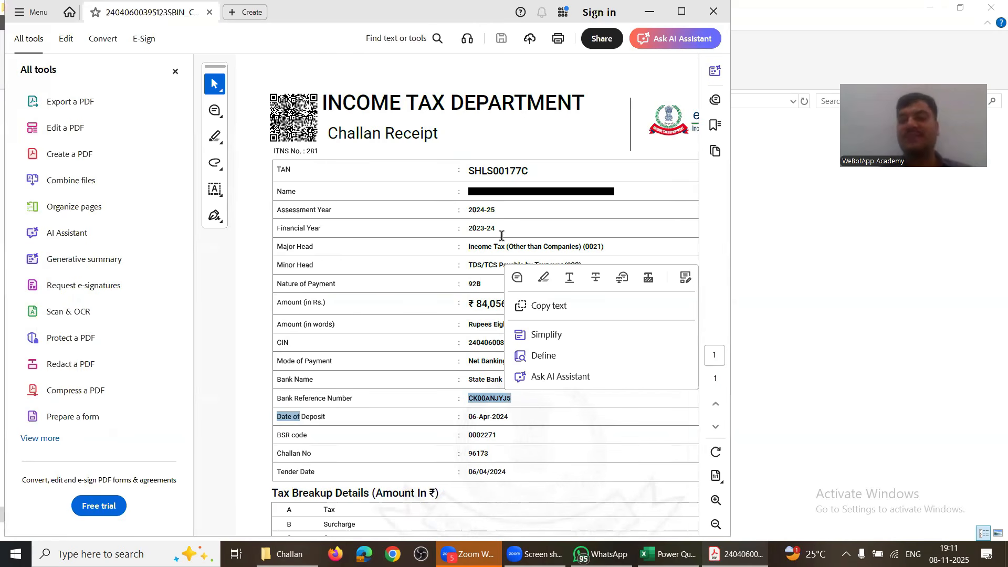
left_click(709, 14)
key("BackSpace")
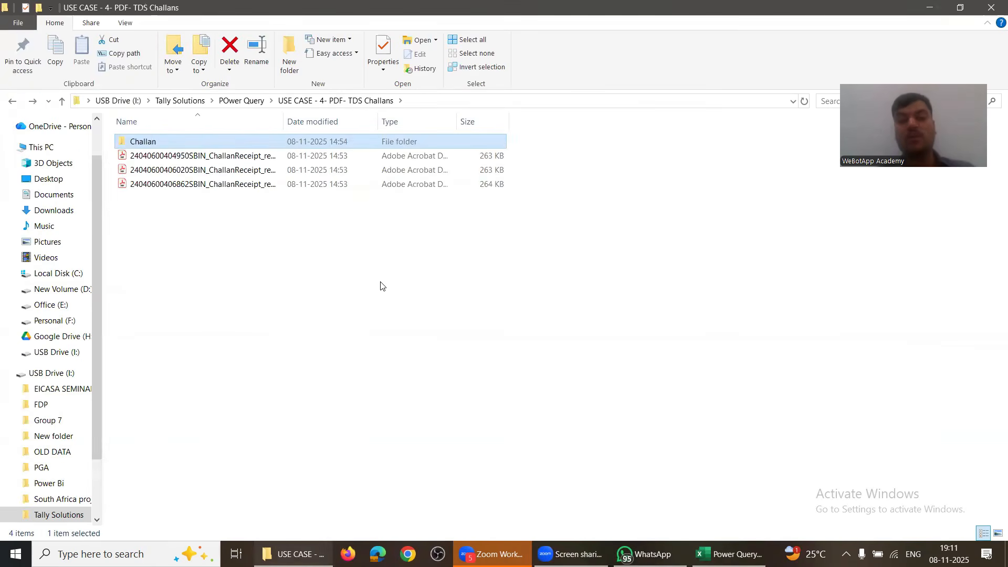
key("alt+Tab")
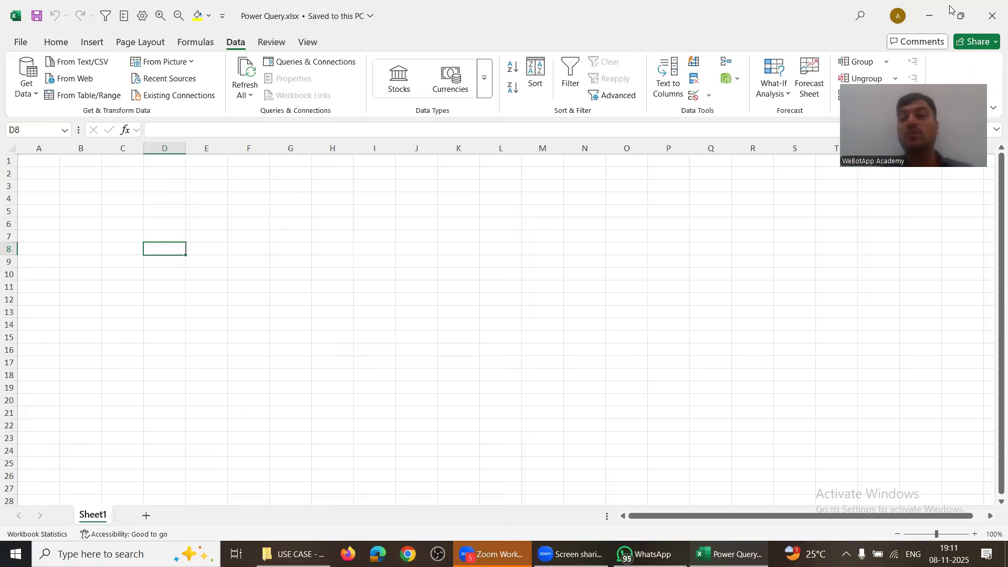
Step: Close the workbook, move up two levels to the POwer Query folder, and reopen Power Query.xlsx
left_click(990, 11)
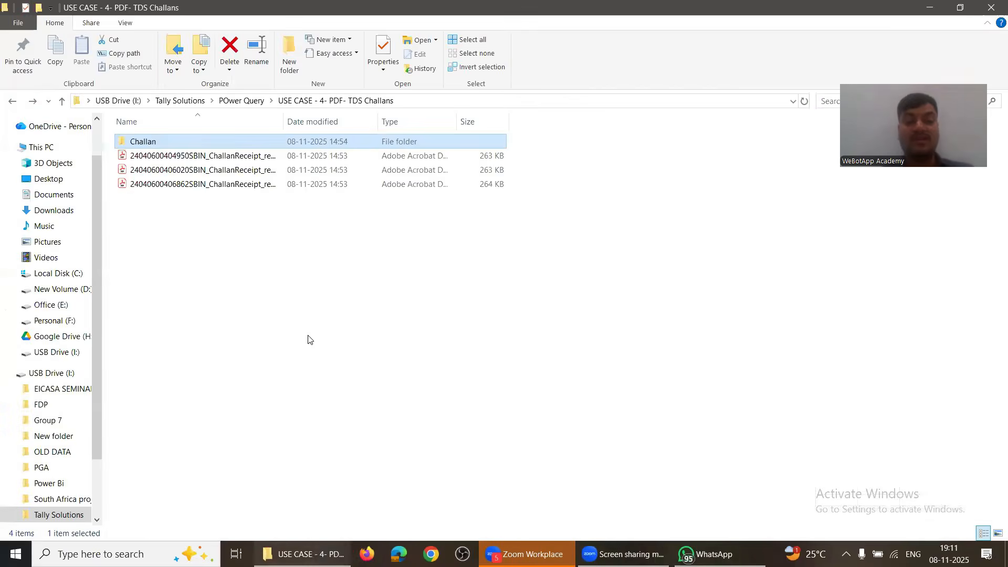
key("alt+Tab")
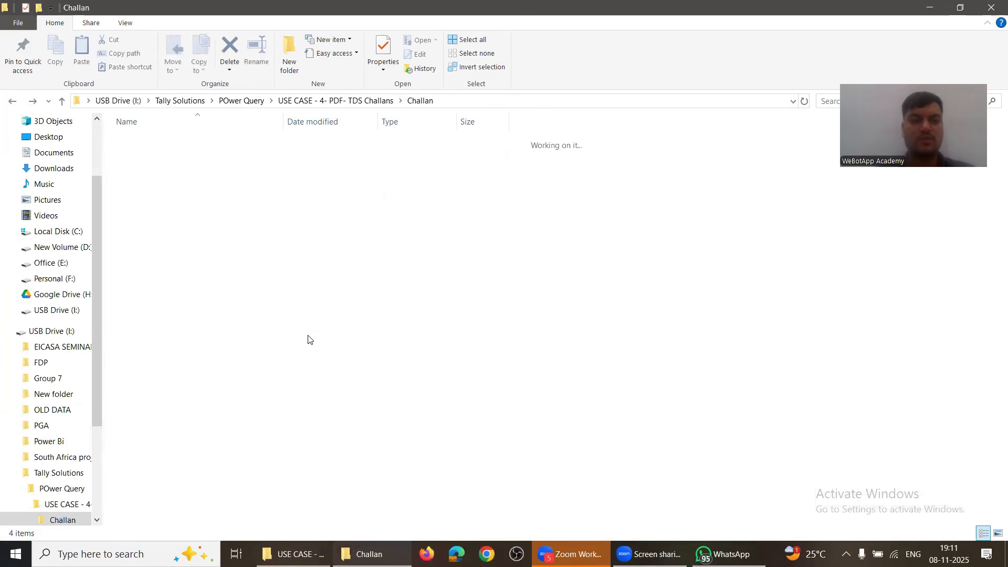
key("alt+Up")
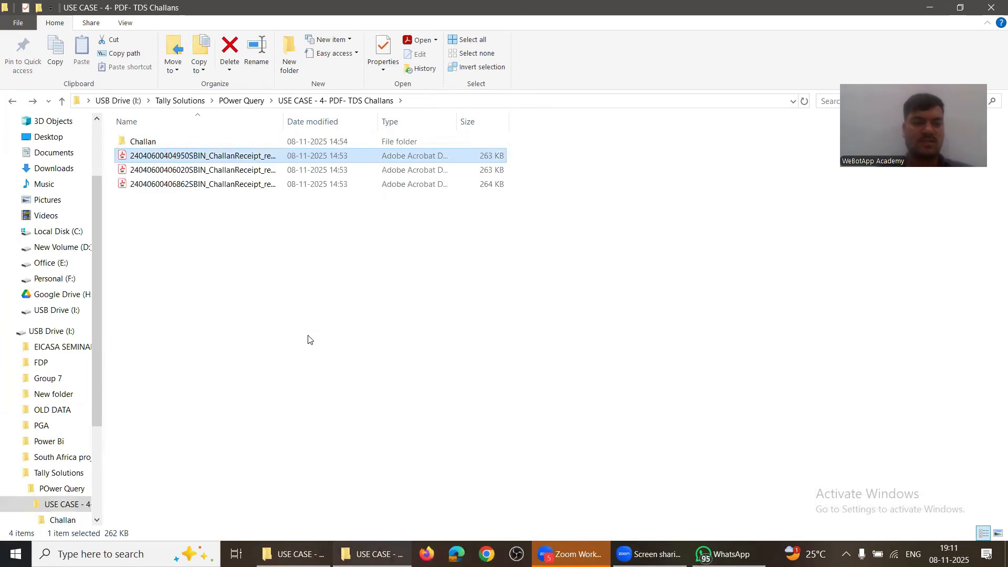
key("alt+Up")
left_click(159, 215)
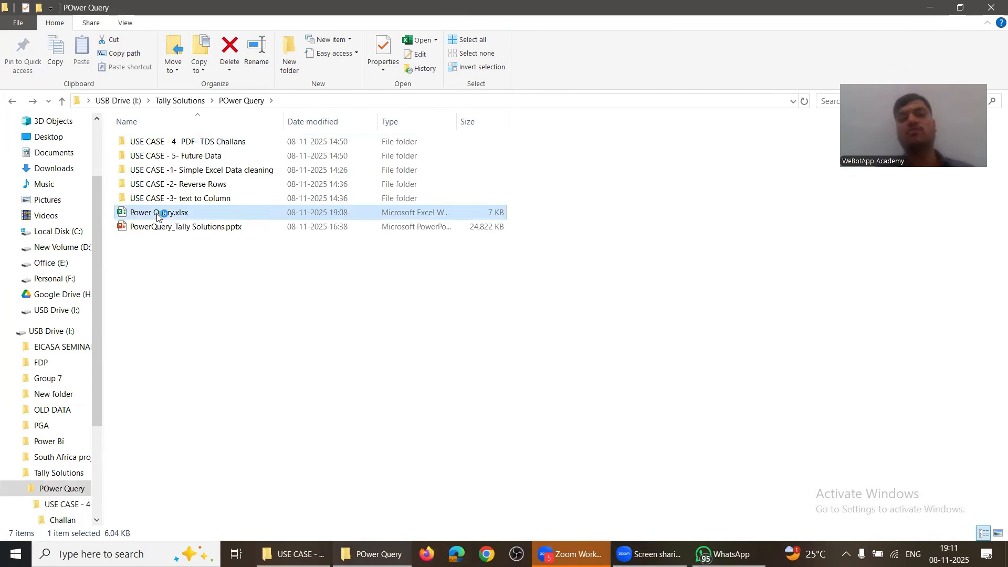
key("Return")
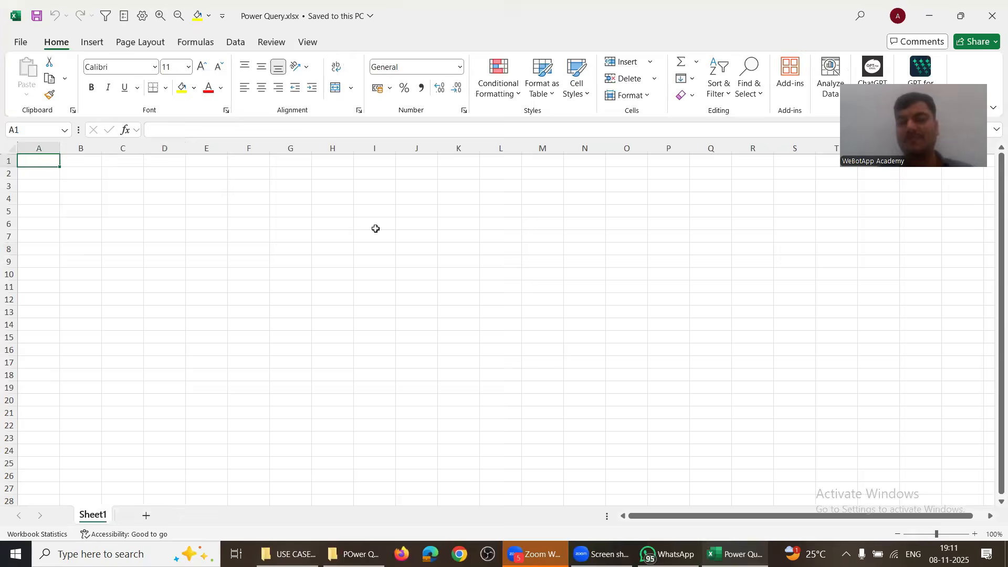
left_click_drag(375, 227, 649, 464)
left_click(314, 164)
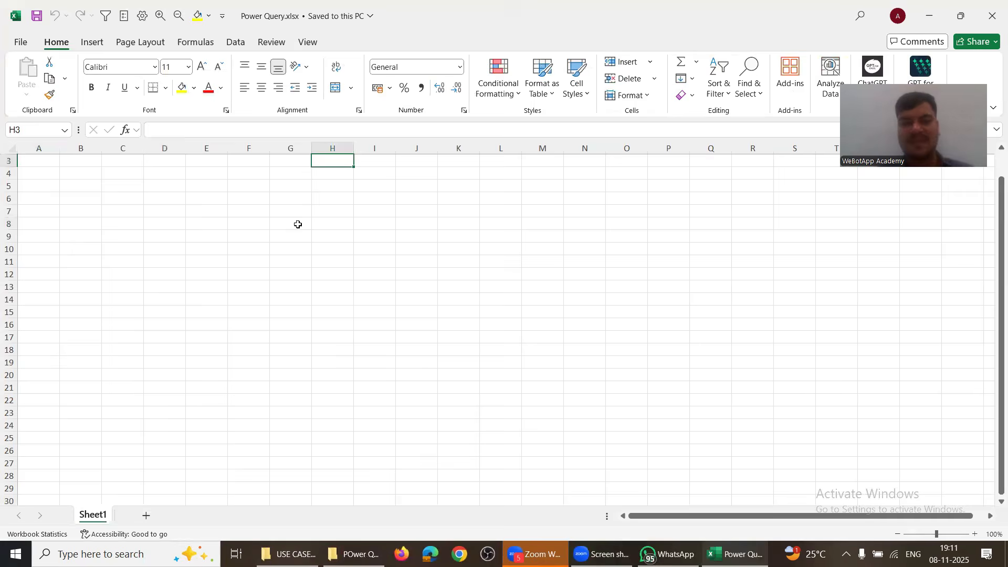
scroll(297, 224, "up", 1)
Step: Show the Data tab's Get Data From File source list
left_click(235, 44)
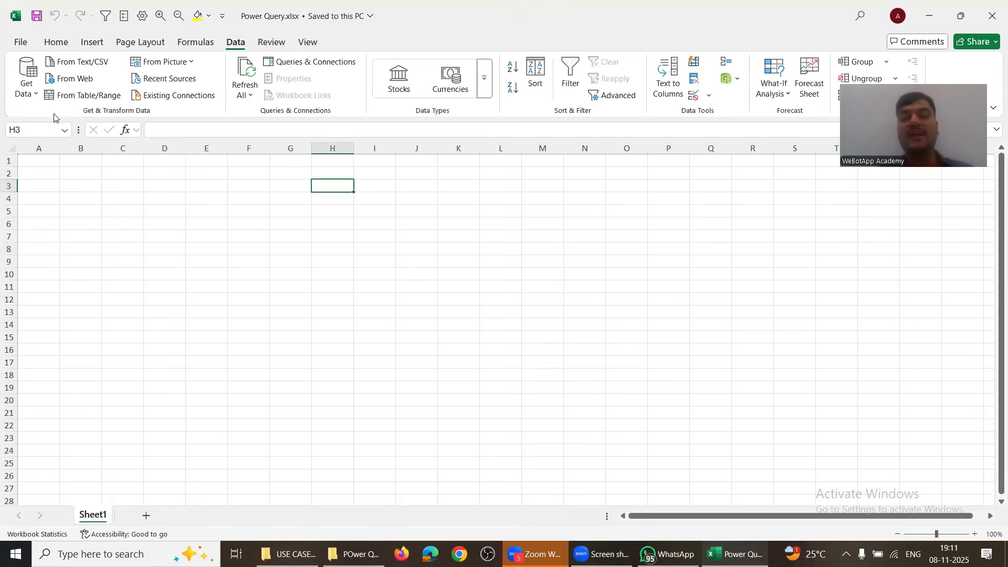
left_click(27, 84)
mouse_move(63, 117)
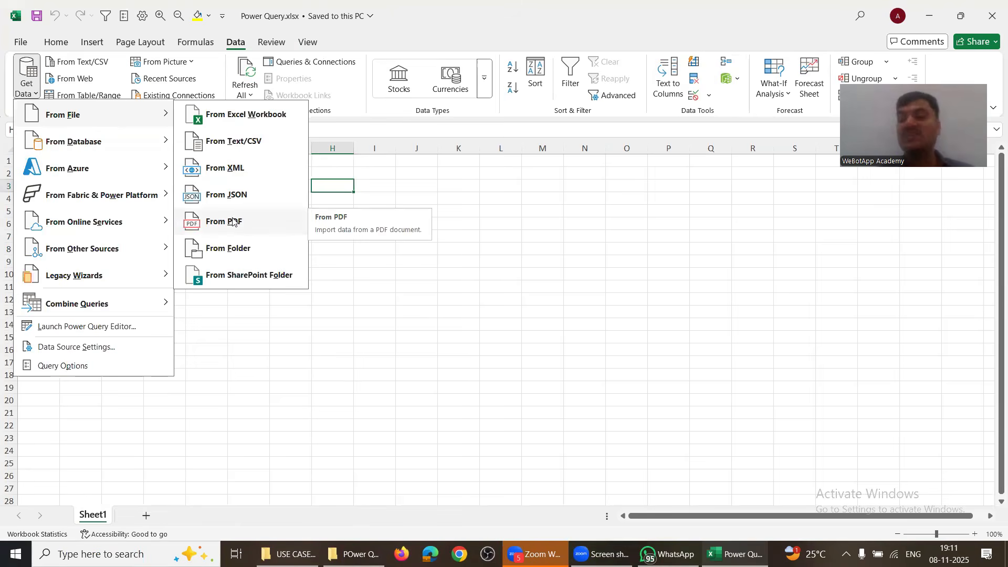
Step: Check the Challan folder in Explorer, then return to Excel and reopen the Get Data list
key("alt+Tab")
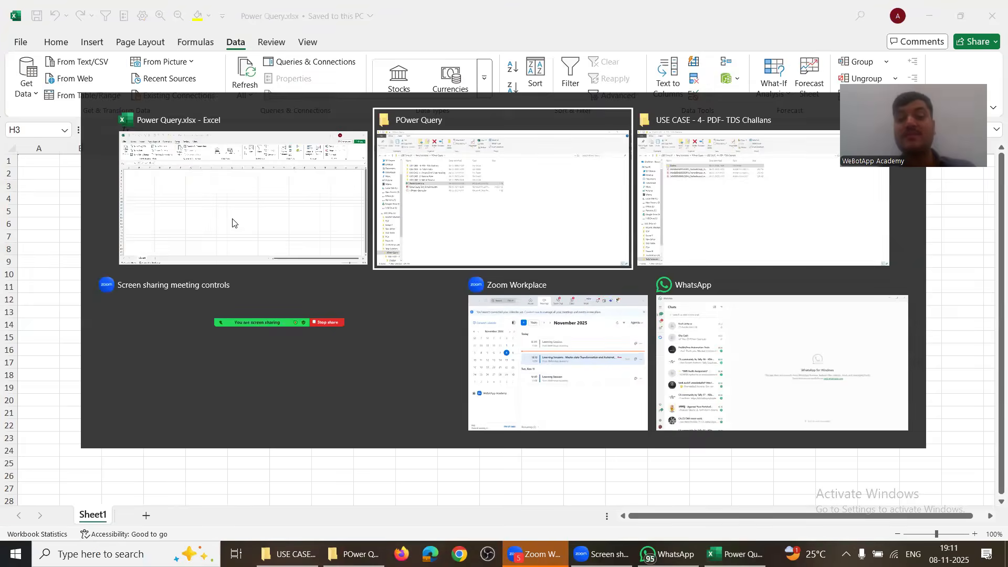
key("Up")
key("Up")
key("Up")
key("Return")
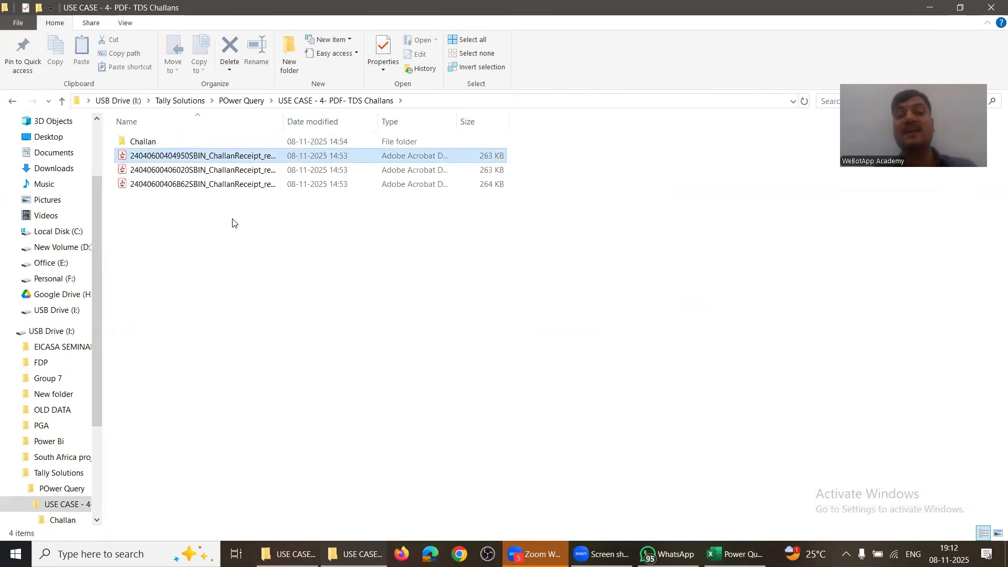
key("Up")
key("Return")
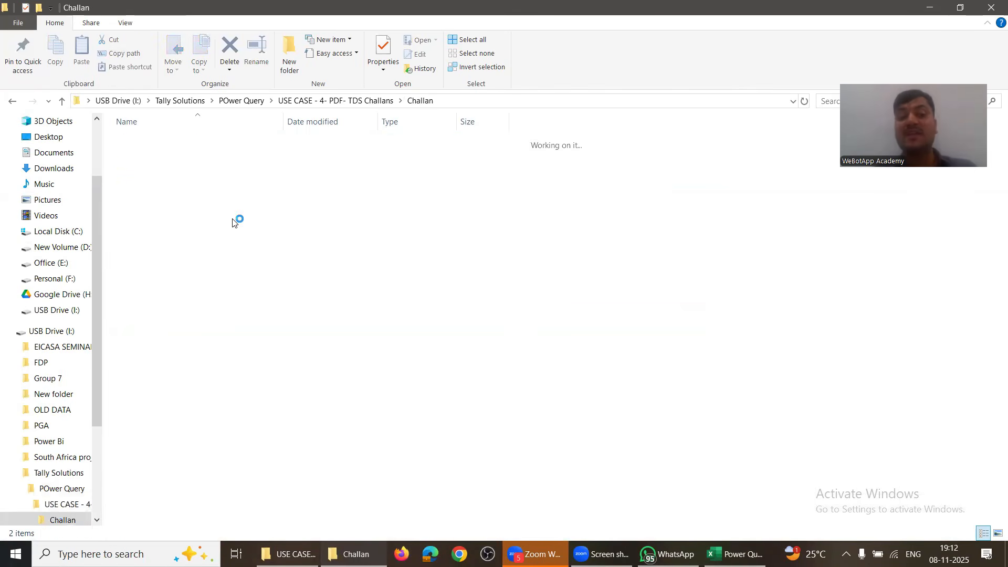
key("BackSpace")
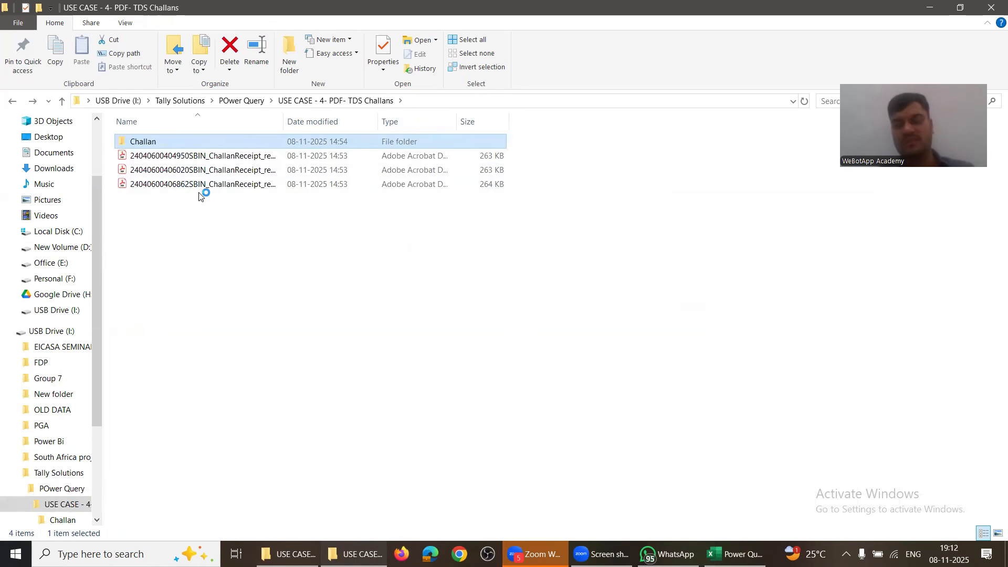
key("alt+Tab")
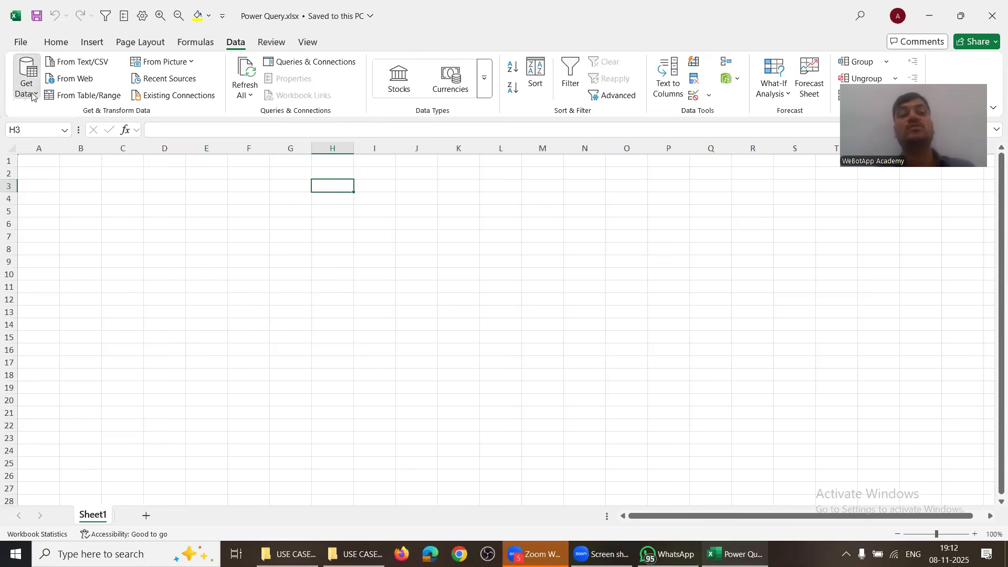
left_click(27, 78)
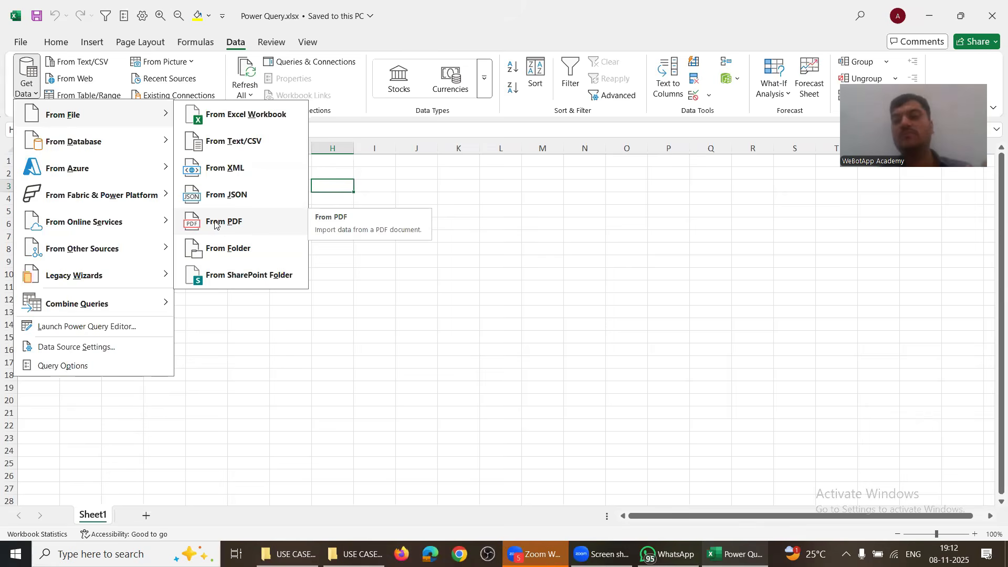
Step: Choose From Folder as the import source and check the Challan folder's PDFs in Explorer
left_click(213, 244)
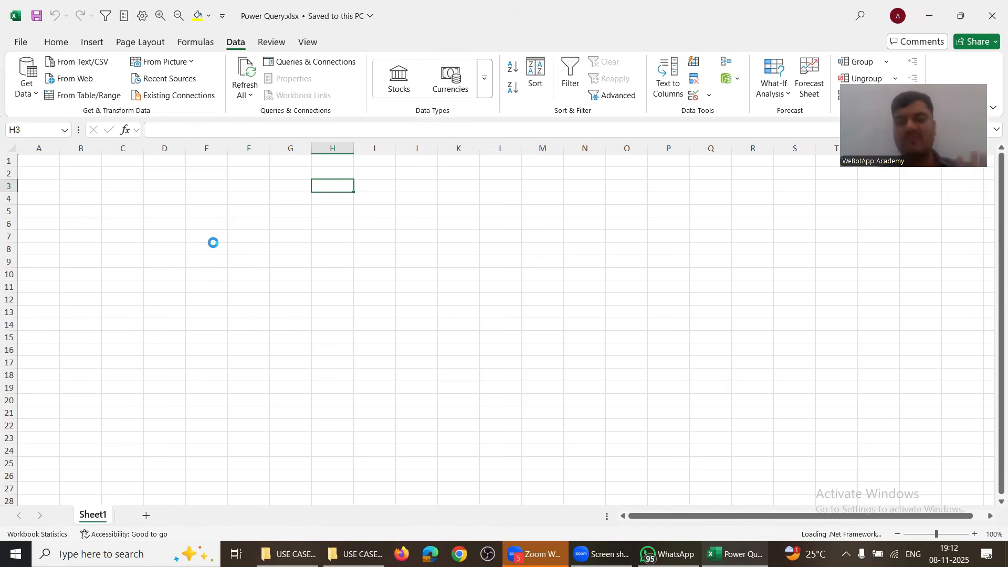
key("alt+Tab")
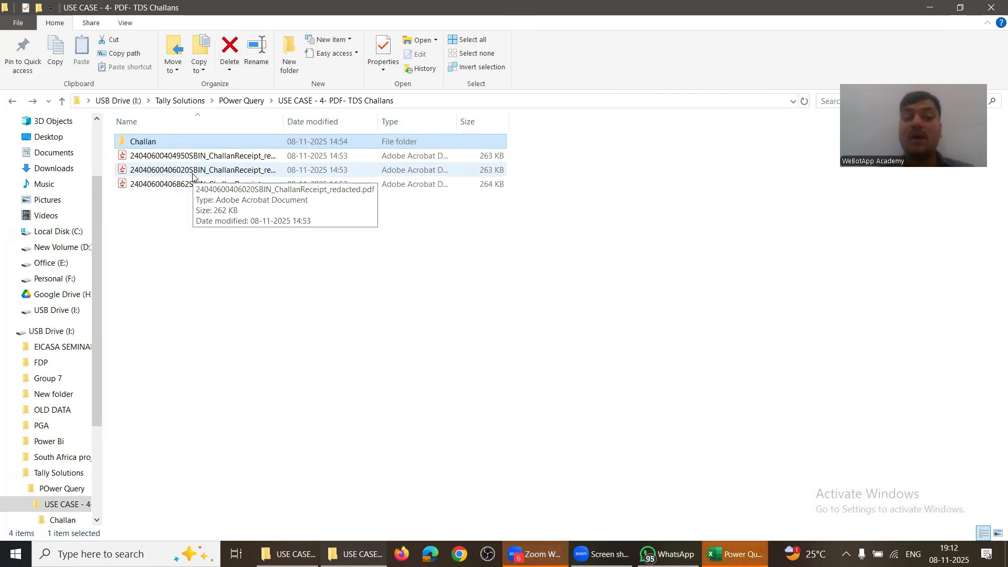
double_click(182, 143)
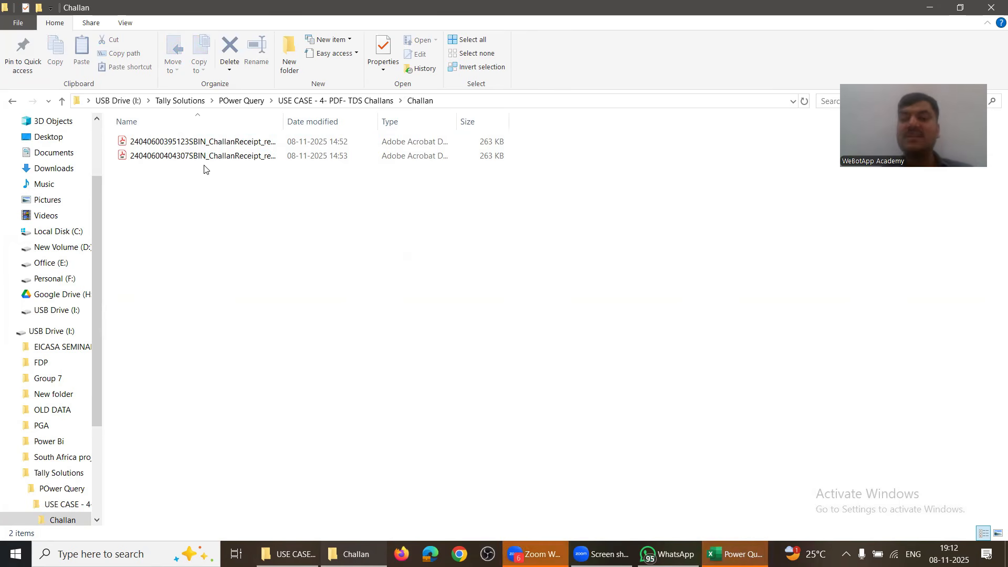
key("alt+Up")
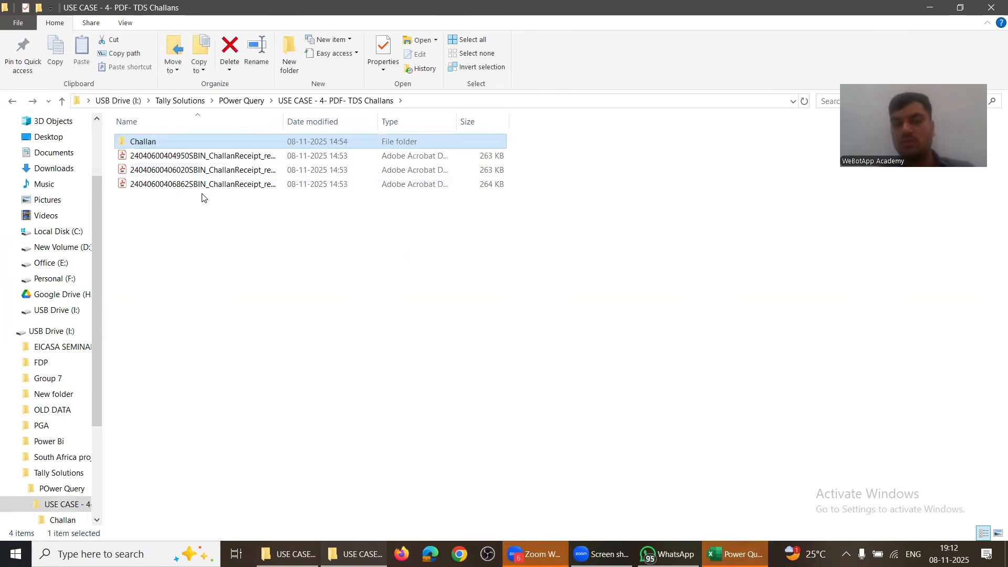
key("alt+Tab")
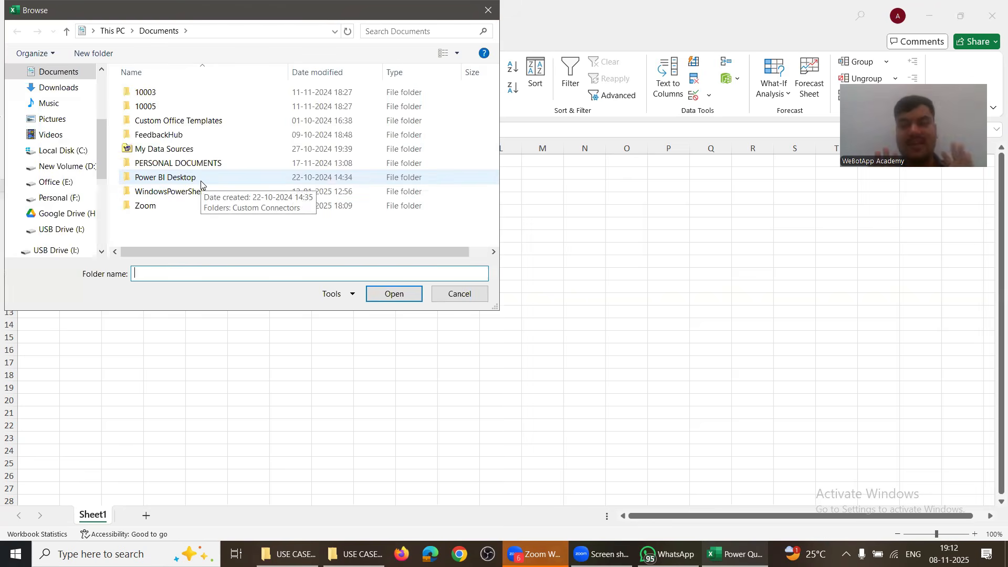
Step: Copy the Challan folder path from Explorer and paste it as the folder name
key("alt+Tab")
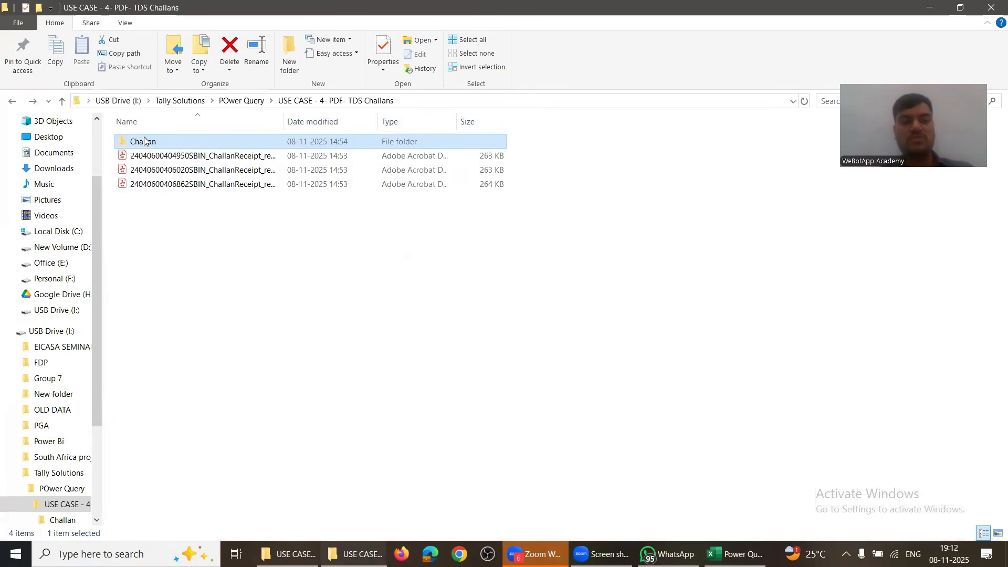
double_click(144, 141)
key("alt+d")
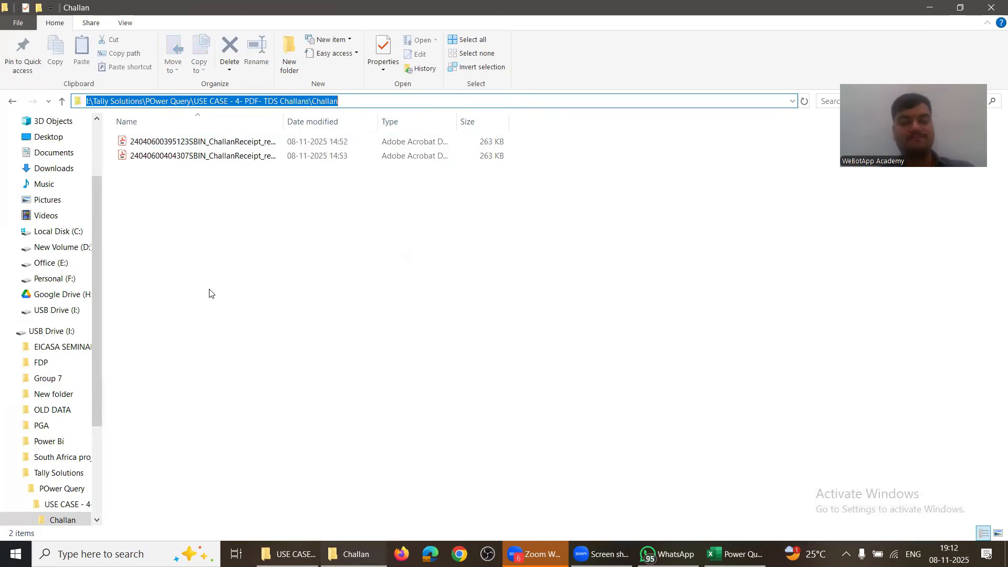
key("ctrl+c")
key("alt+Tab")
key("ctrl+v")
key("Return")
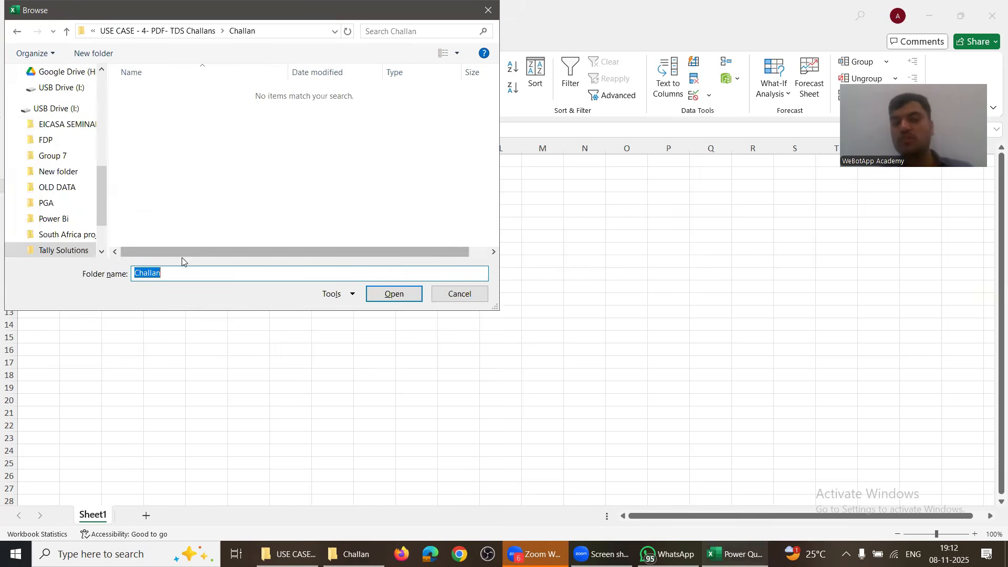
Step: Confirm the Challan folder, review its two PDFs and Combine options, then choose Transform Data
left_click(383, 297)
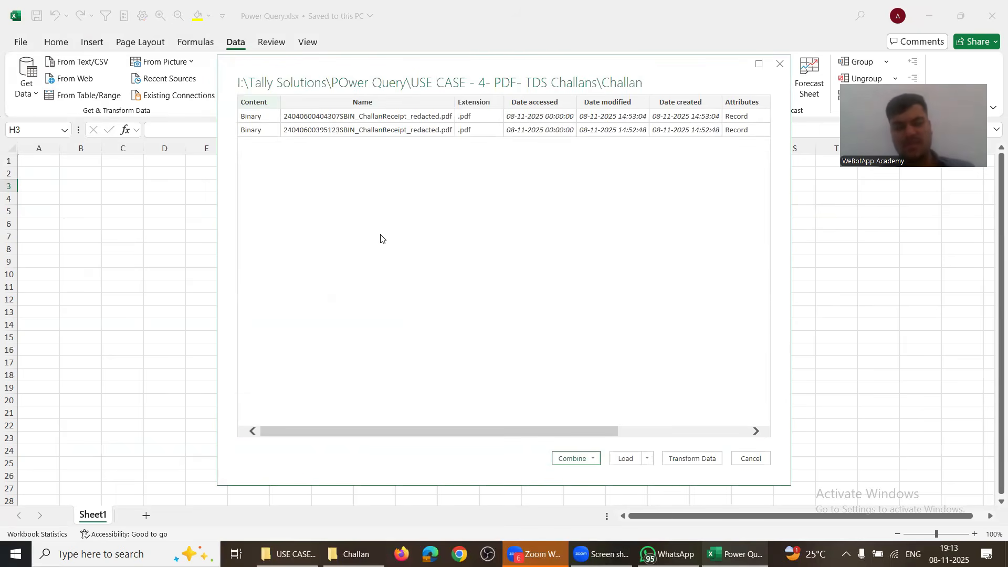
key("alt+Tab")
key("alt+Tab")
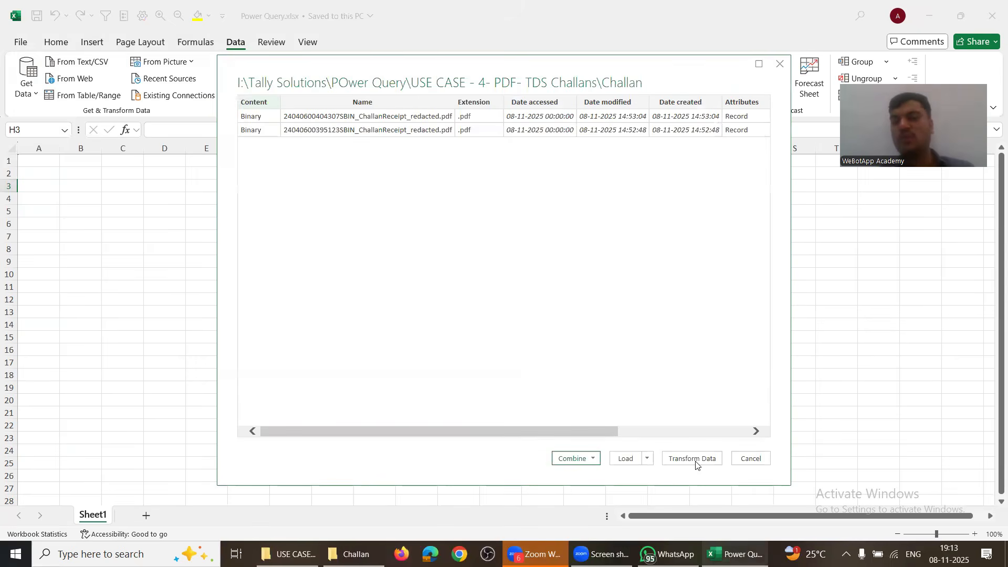
left_click(590, 459)
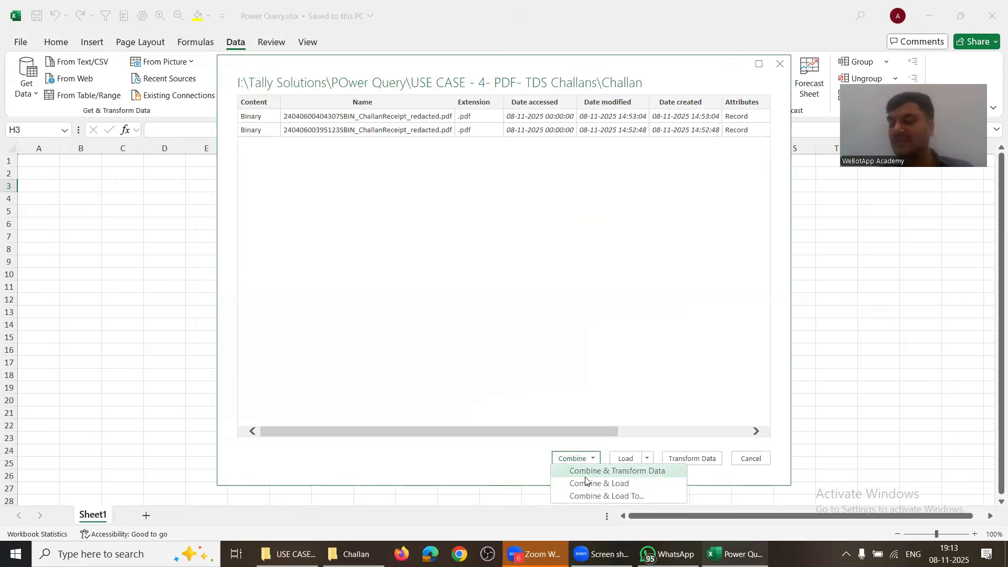
left_click(703, 462)
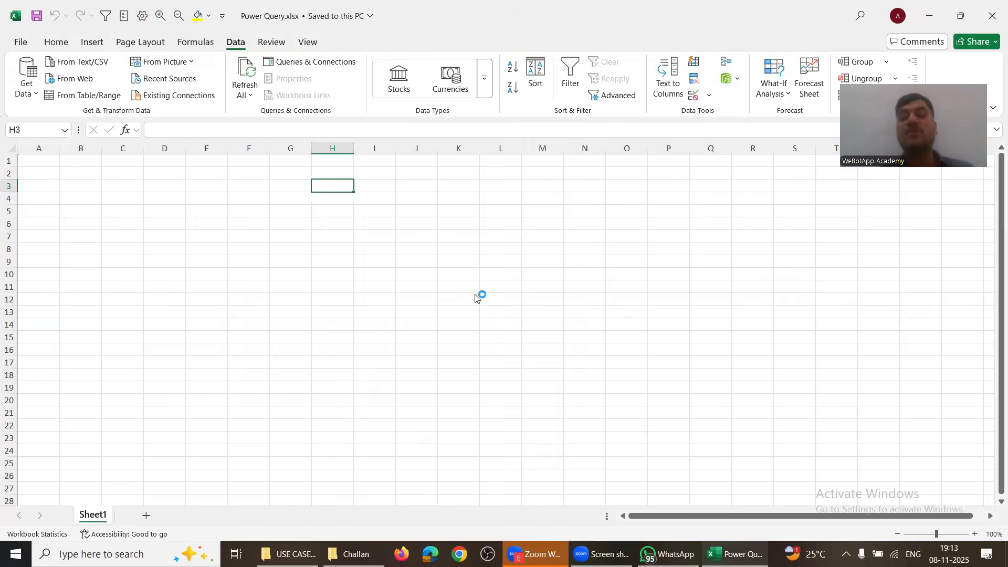
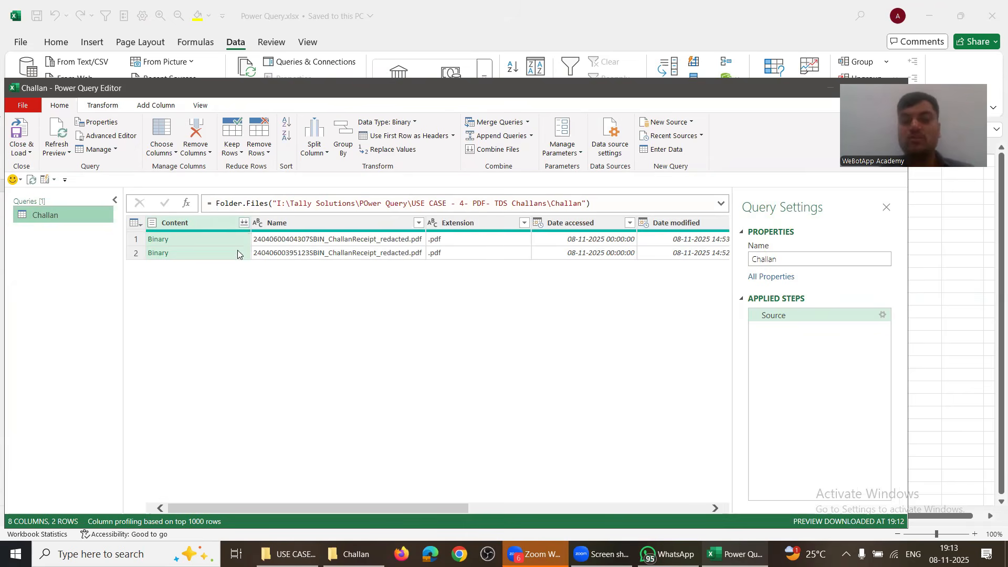
Step: Combine Files on the Content column, previewing Table001, Table002 and Page001 before settling on Table001 (Page 1)
left_click(245, 224)
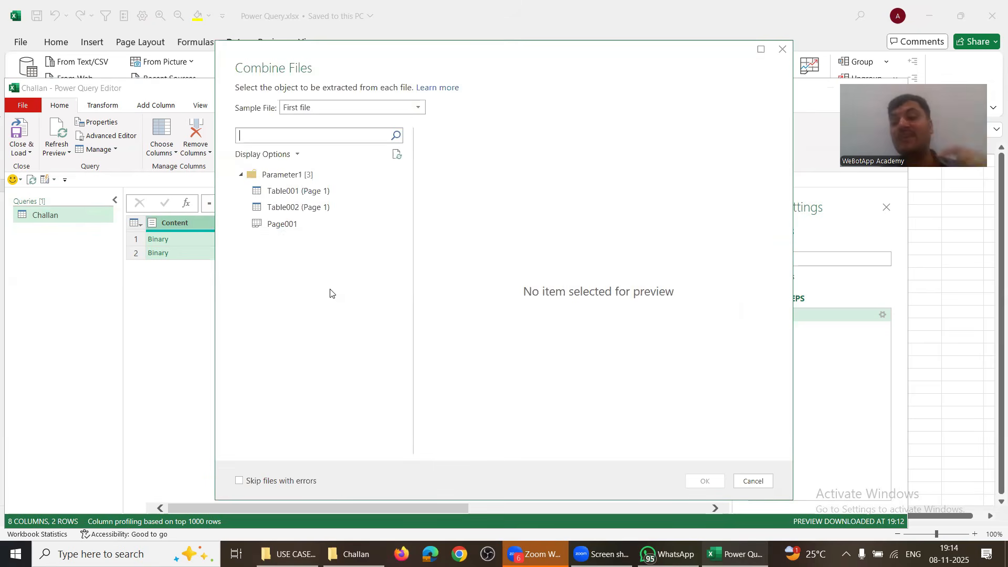
left_click(288, 192)
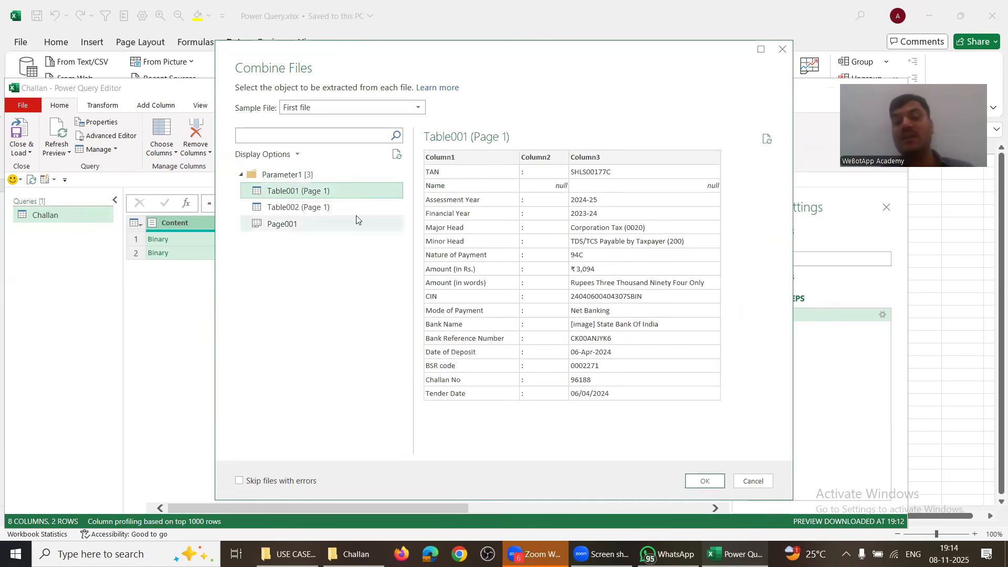
left_click(317, 208)
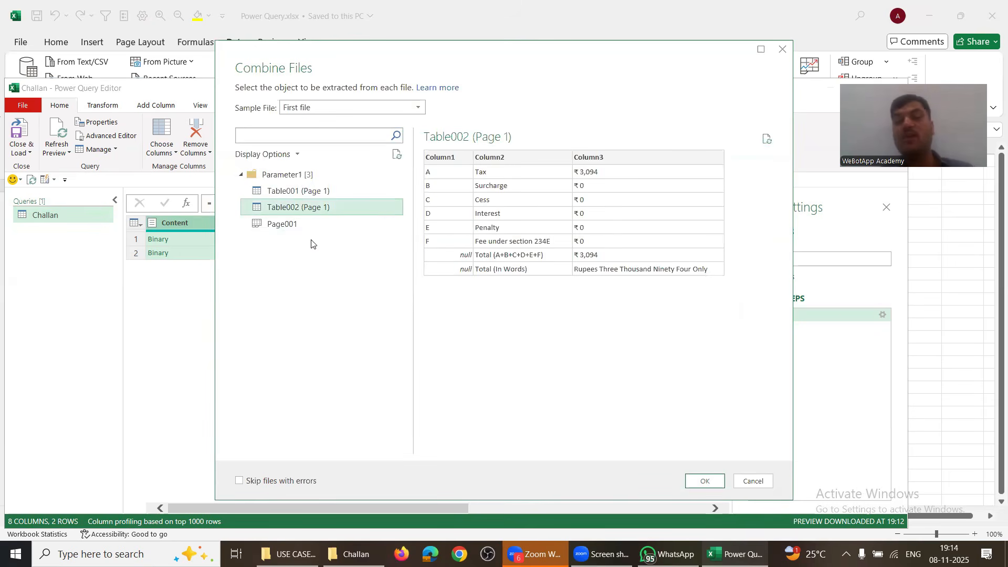
left_click(302, 225)
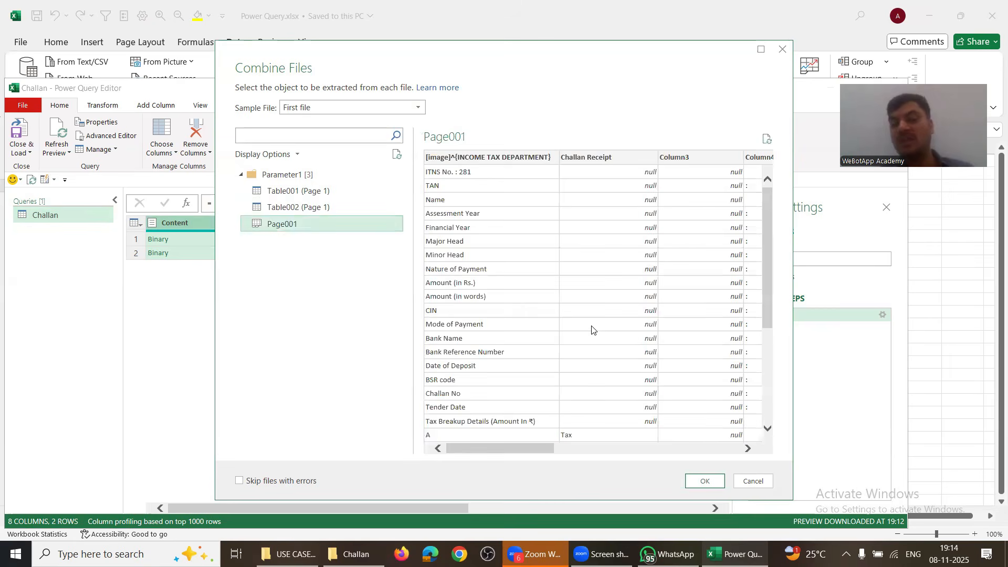
left_click(330, 191)
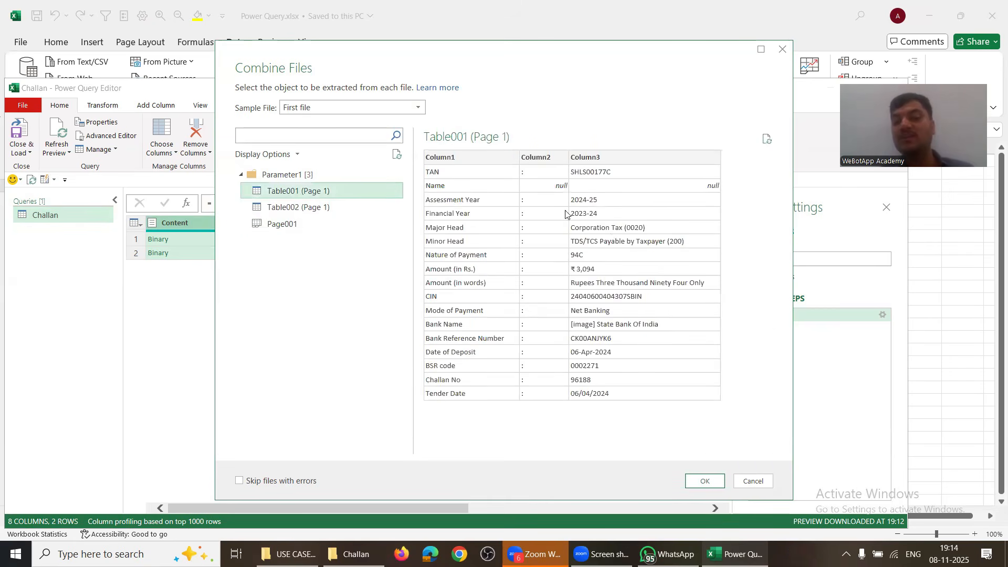
key("alt+Tab")
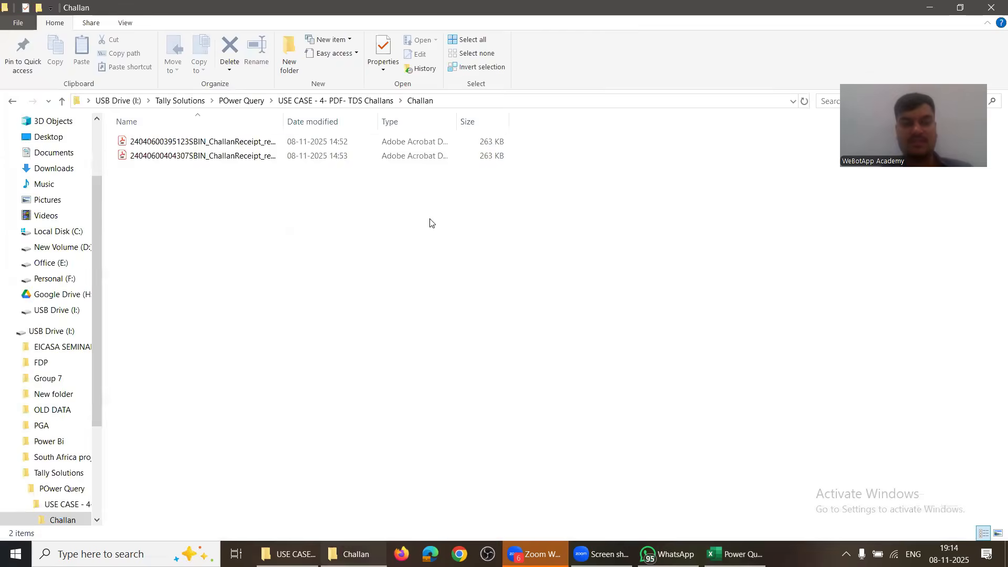
Step: Open the first challan PDF full-screen and review its Tax Breakup Details totalling ₹84,056
left_click(210, 141)
key("Return")
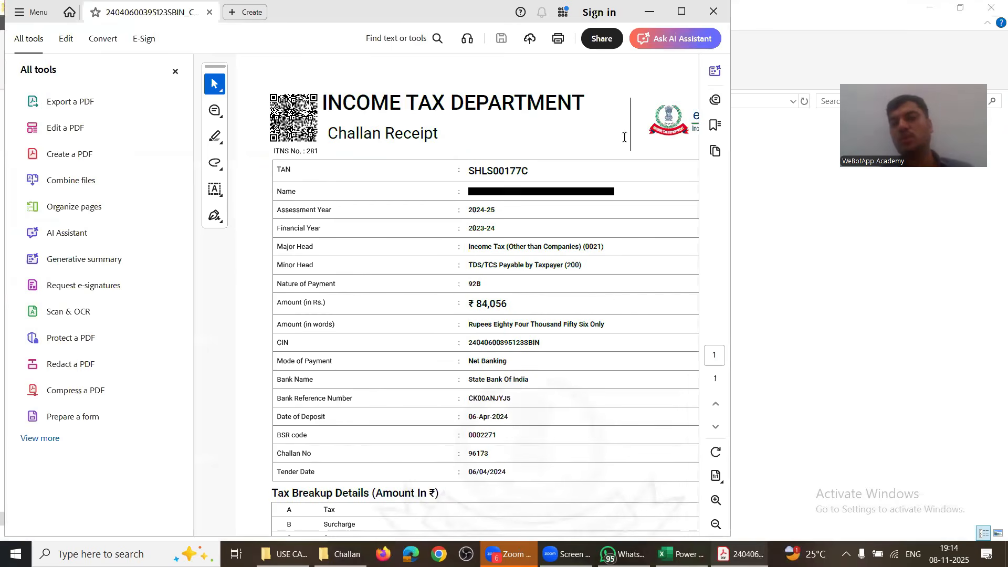
left_click(681, 11)
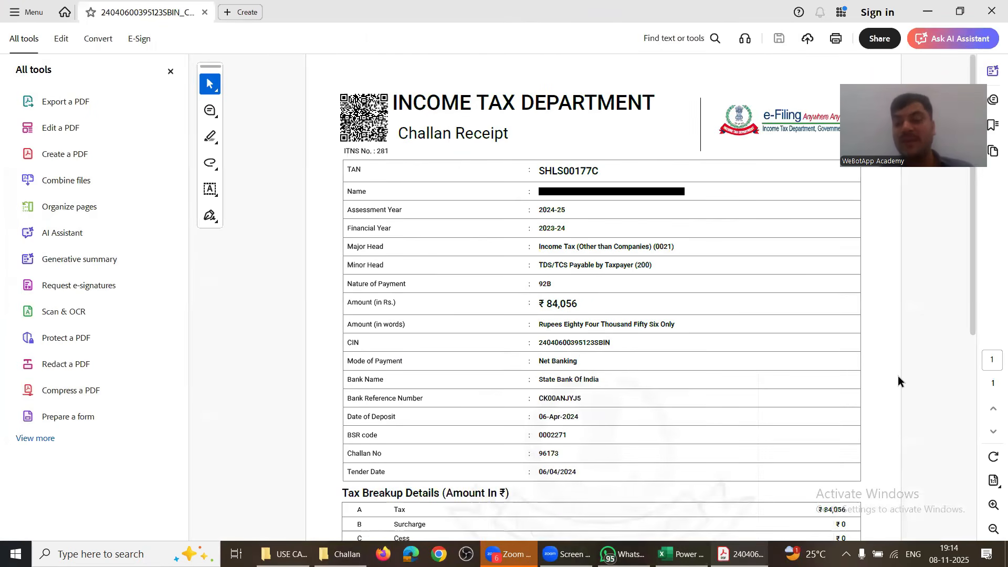
scroll(897, 376, "down", 5)
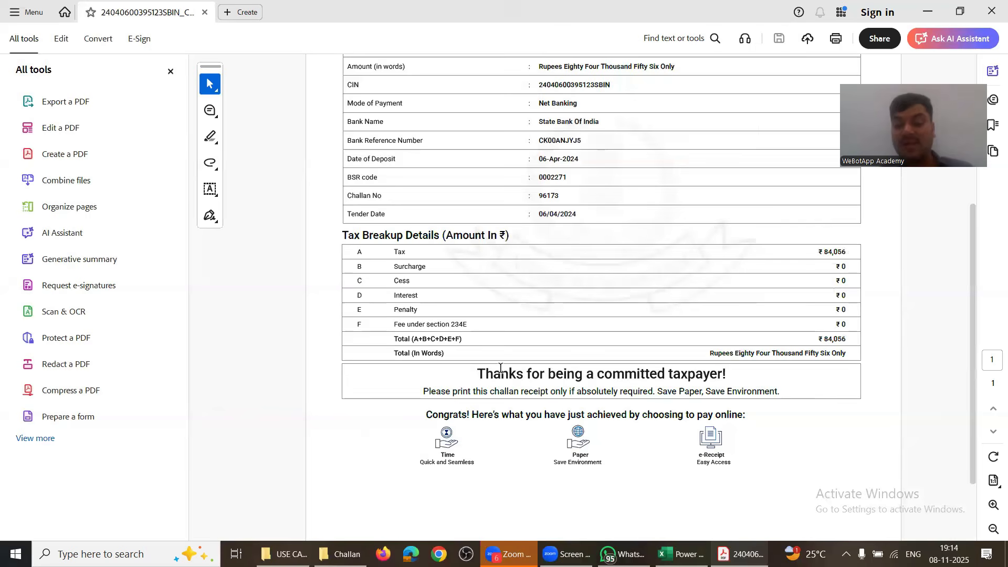
left_click_drag(337, 222, 839, 237)
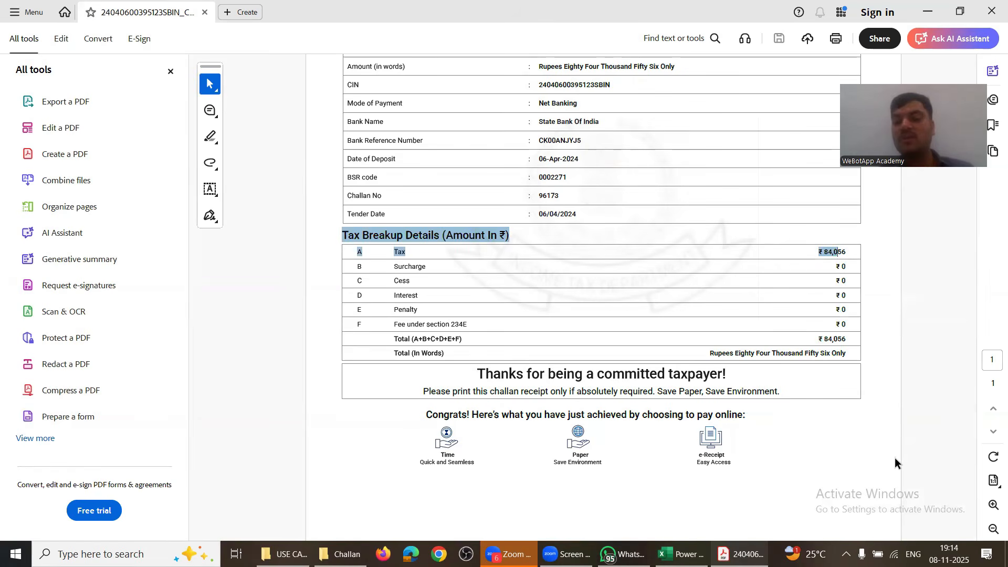
left_click(873, 452)
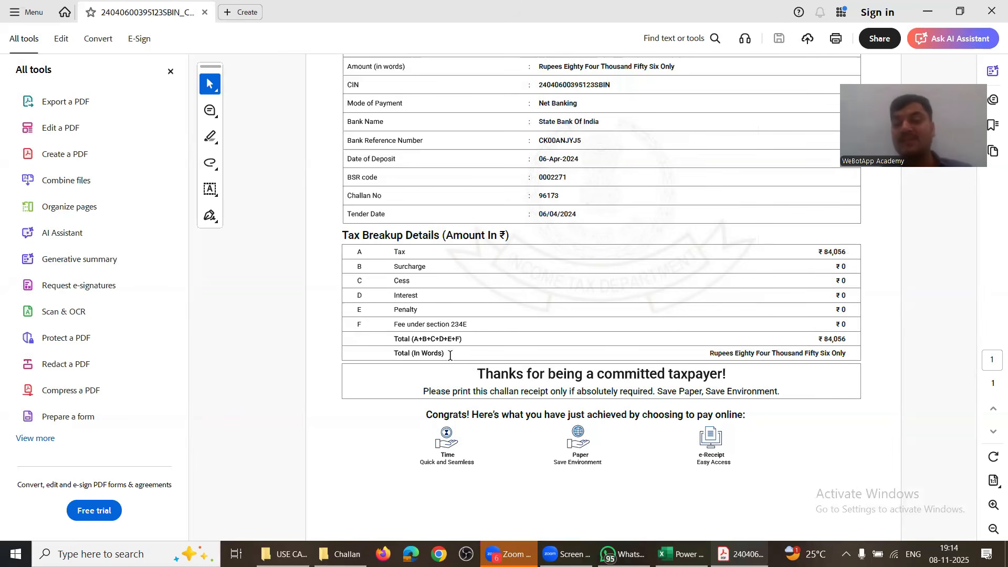
scroll(516, 320, "up", 3)
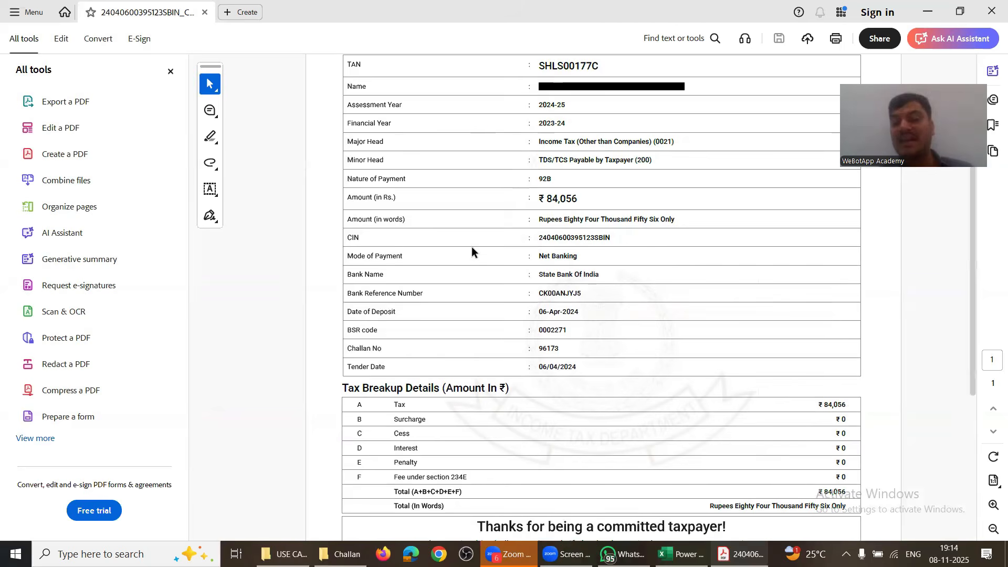
key("alt+Tab")
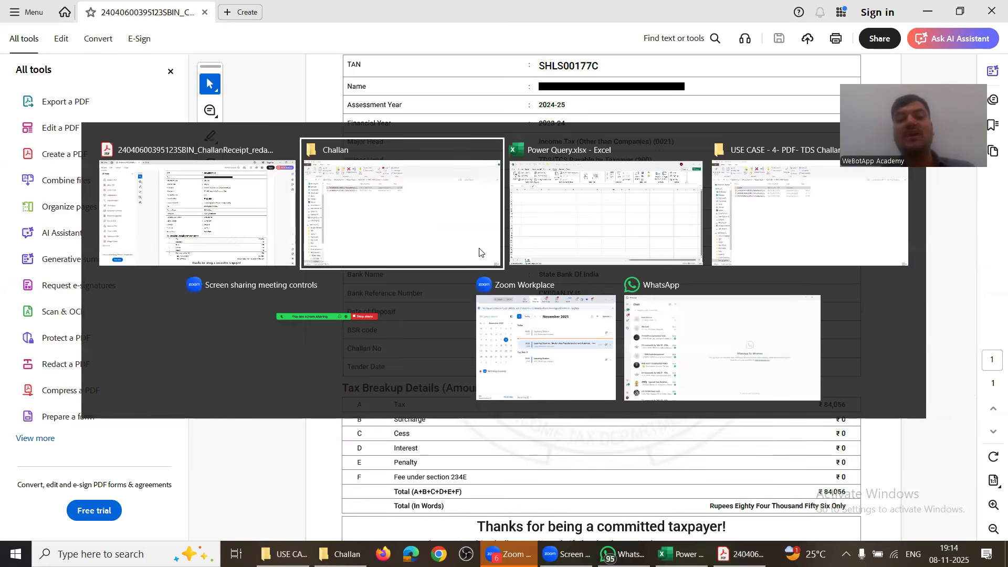
Step: Combine the challan files on Table001 (Page 1) after rechecking Table002
left_click(478, 252)
key("alt+Tab")
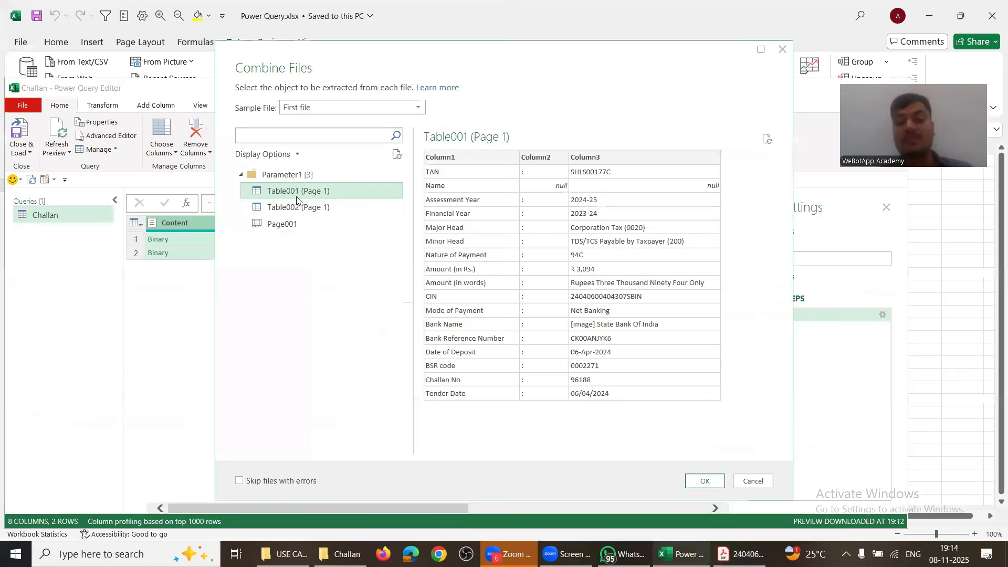
left_click(321, 207)
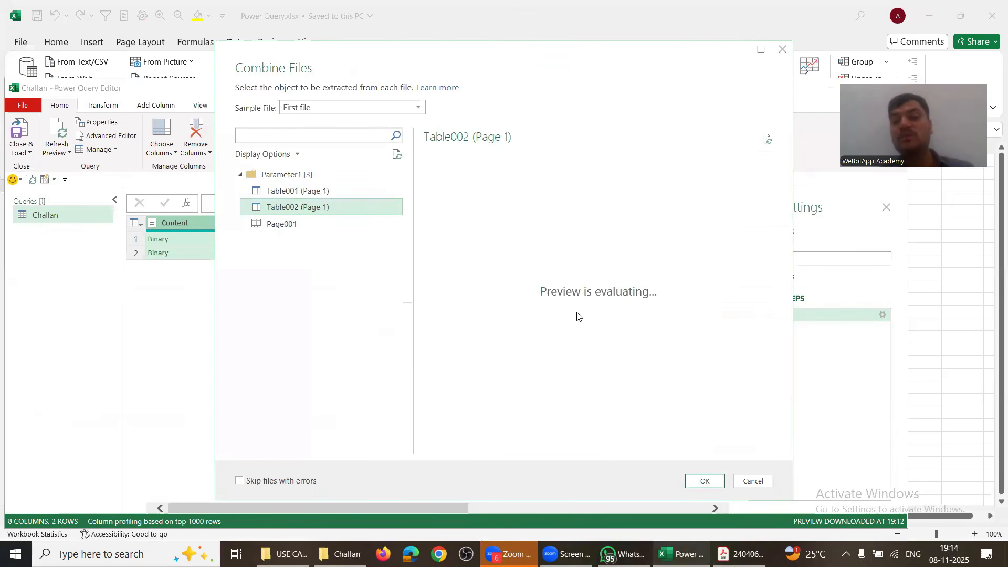
left_click(315, 192)
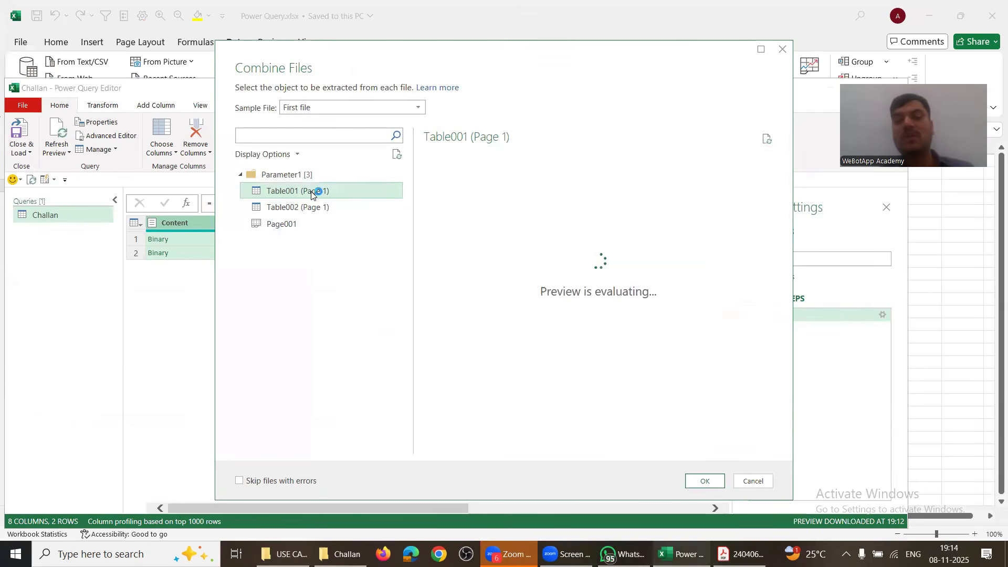
left_click(697, 487)
Step: Inspect the combined rows, starting with the first receipt's TAN value
key("alt+Tab")
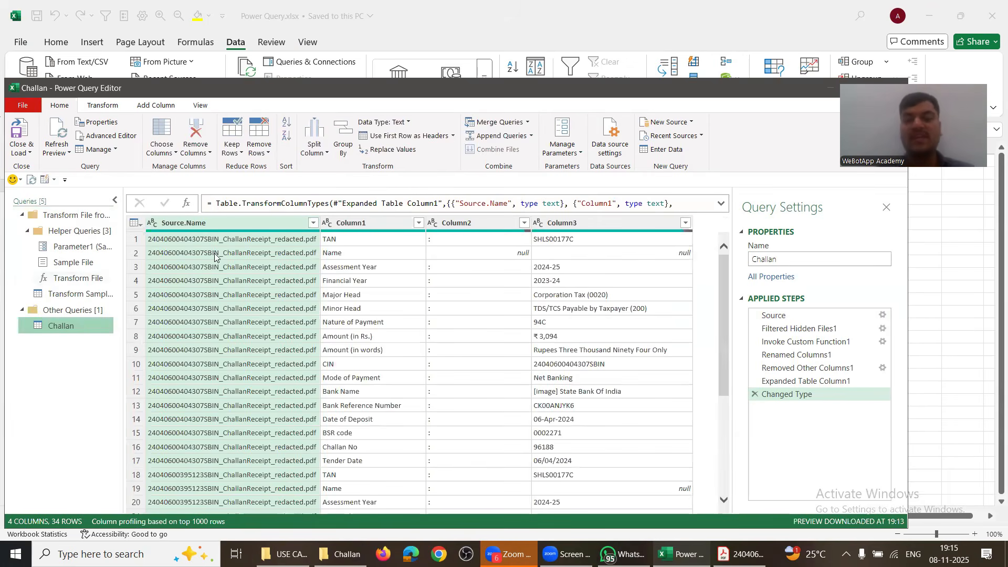
left_click(573, 240)
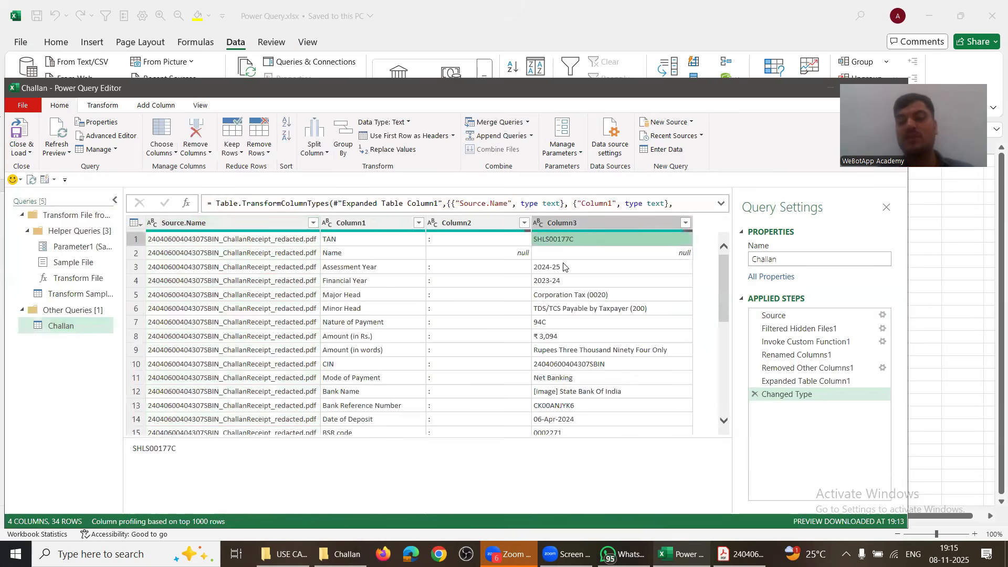
scroll(557, 327, "down", 2)
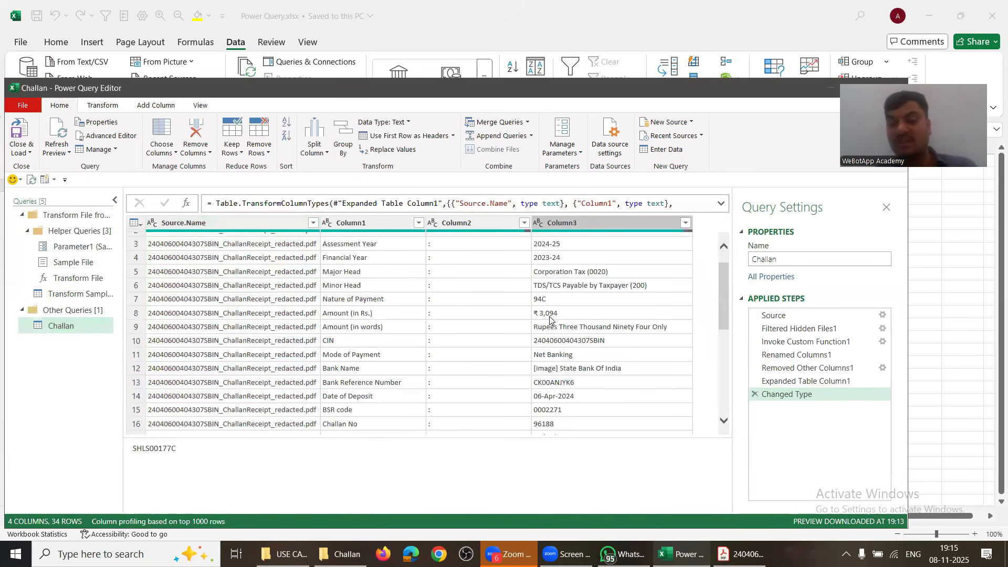
key("alt+Tab")
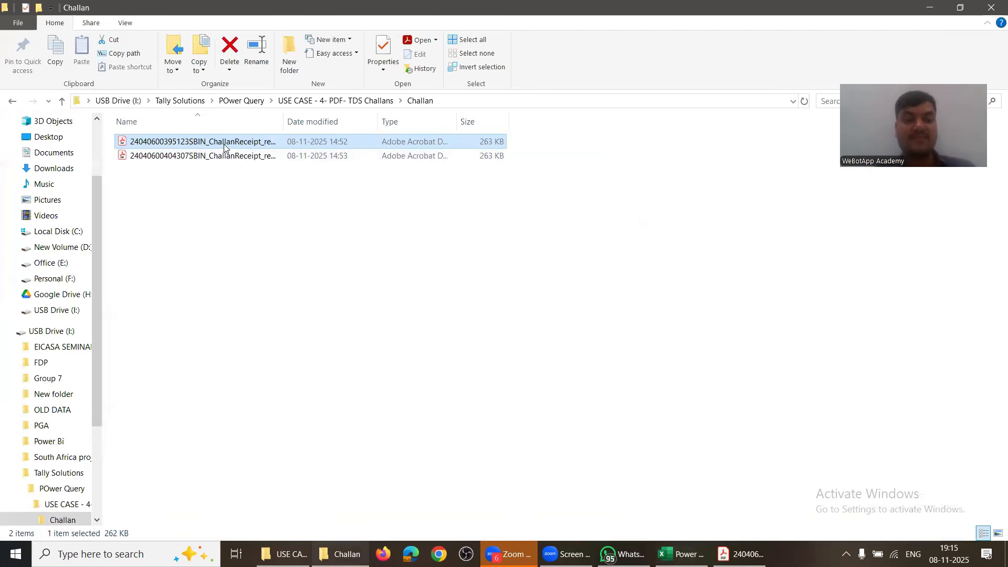
Step: Open the second challan PDF in its own tab and compare its ₹3,094 amount with ₹84,056
left_click(231, 184)
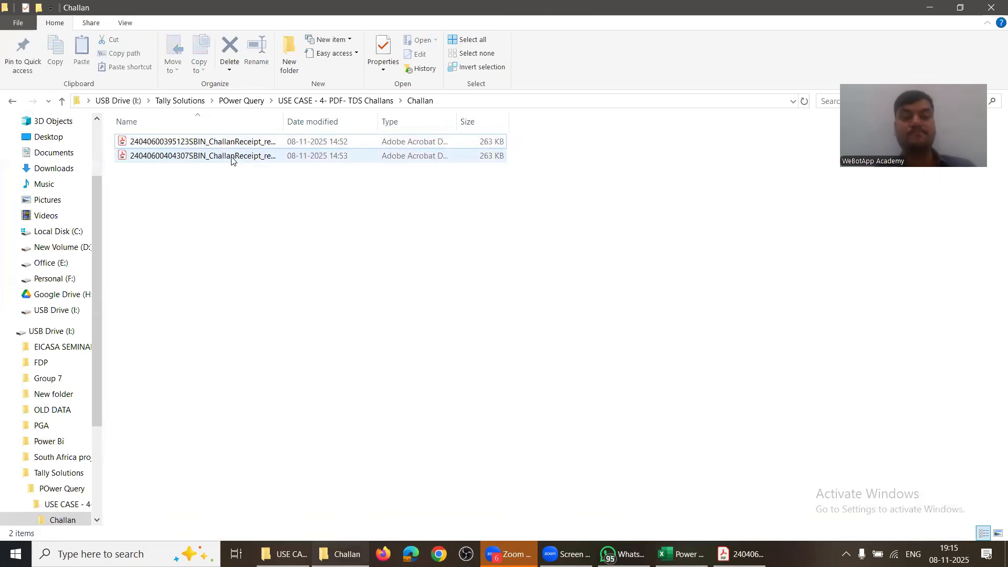
double_click(232, 157)
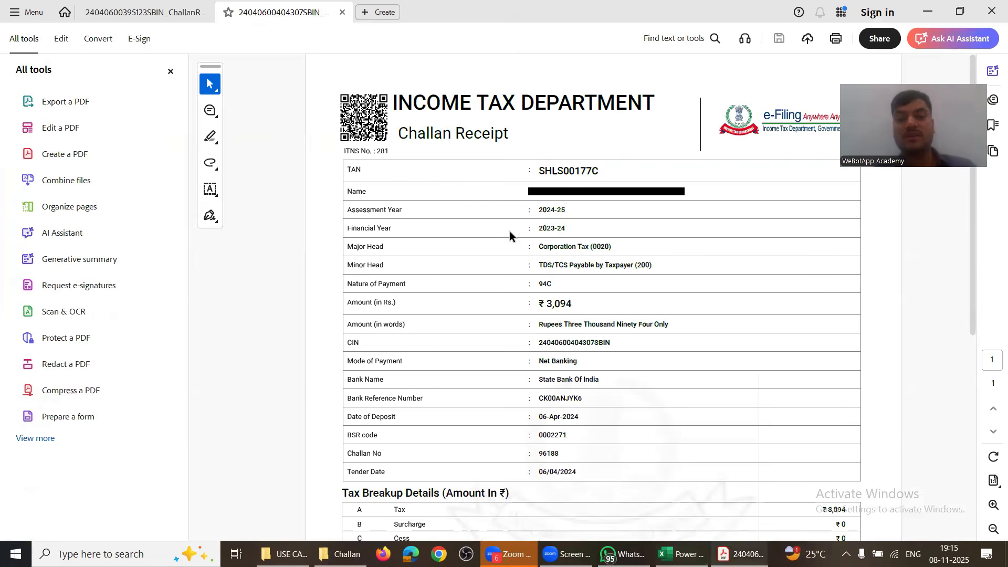
left_click_drag(537, 302, 577, 305)
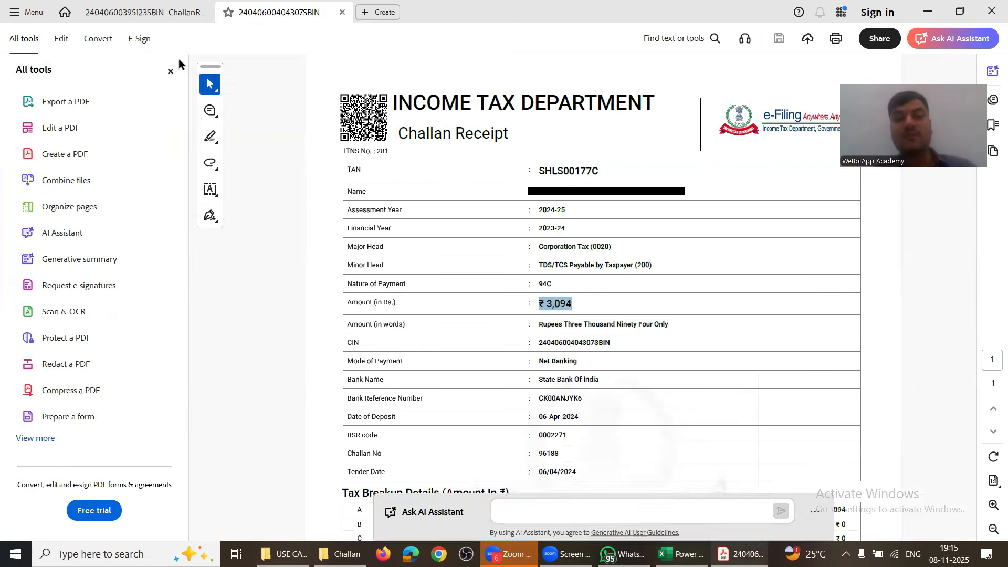
left_click(147, 13)
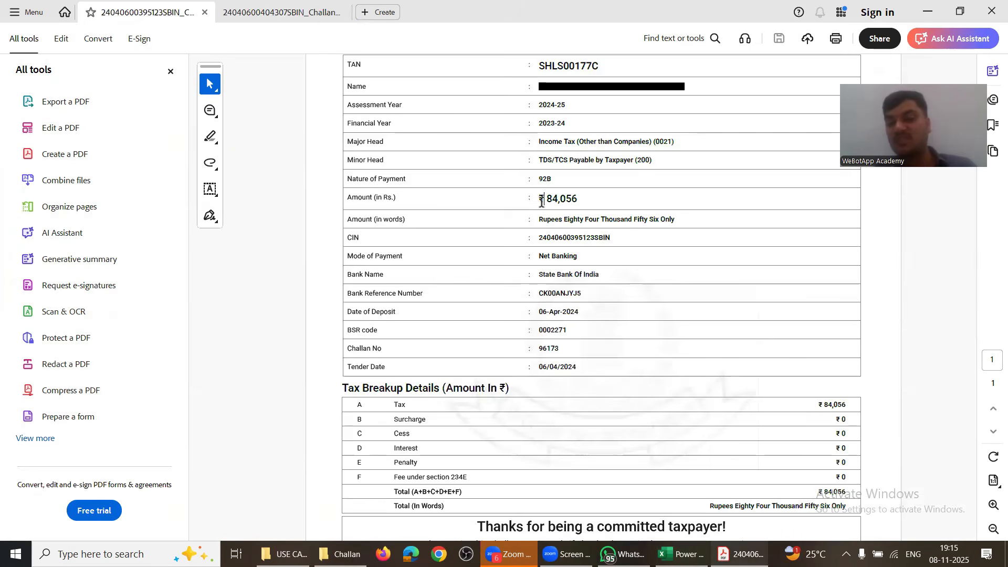
left_click_drag(541, 200, 578, 201)
Step: Widen Explorer's Name column to show the full challan file names, then return to the Challan query
key("alt+Tab")
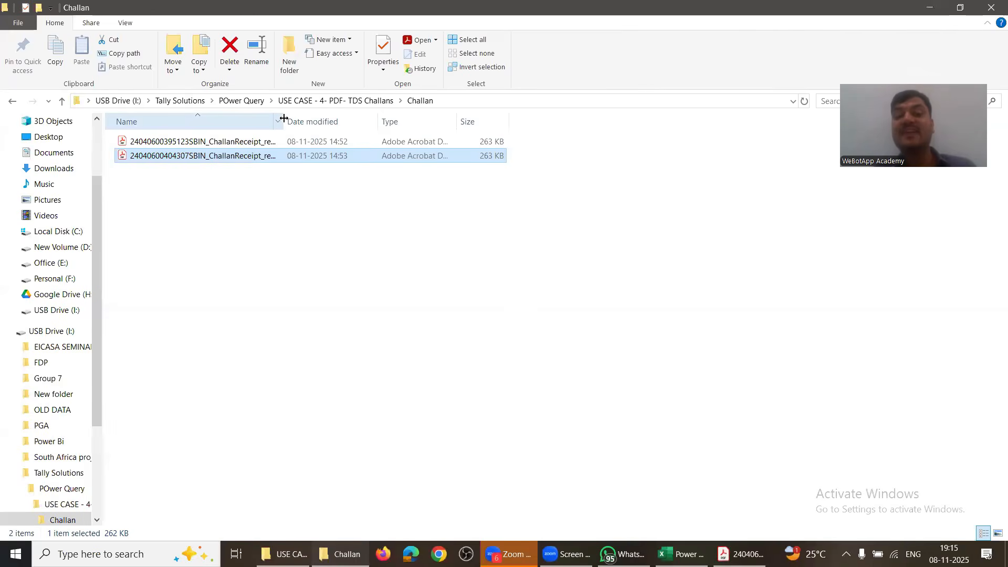
double_click(283, 118)
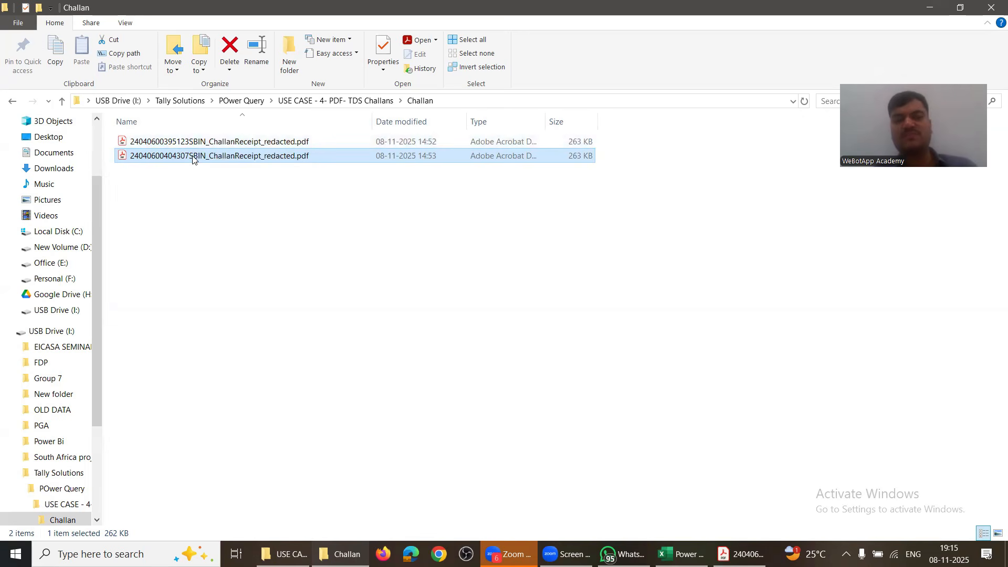
key("alt+Tab")
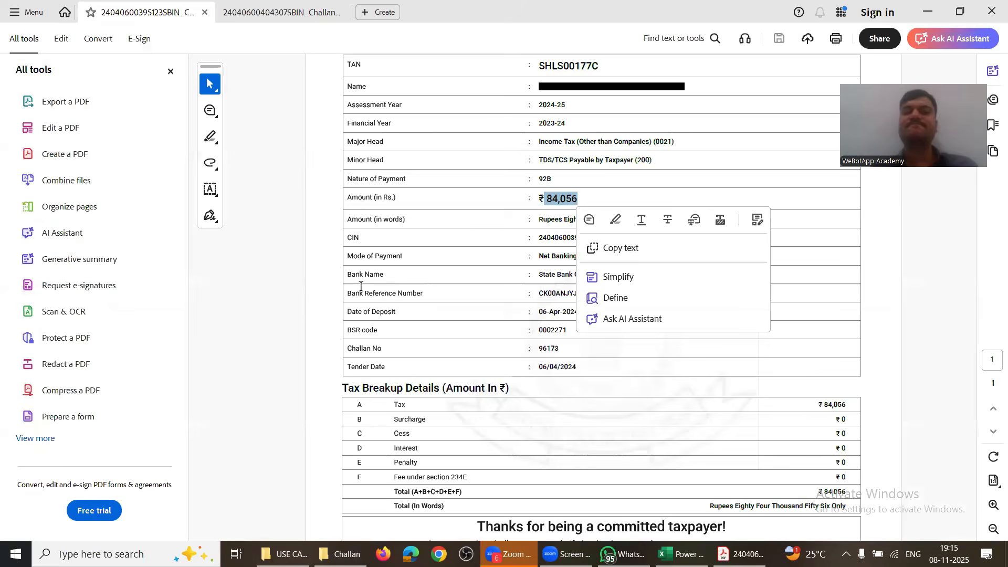
key("alt+Tab")
key("Tab")
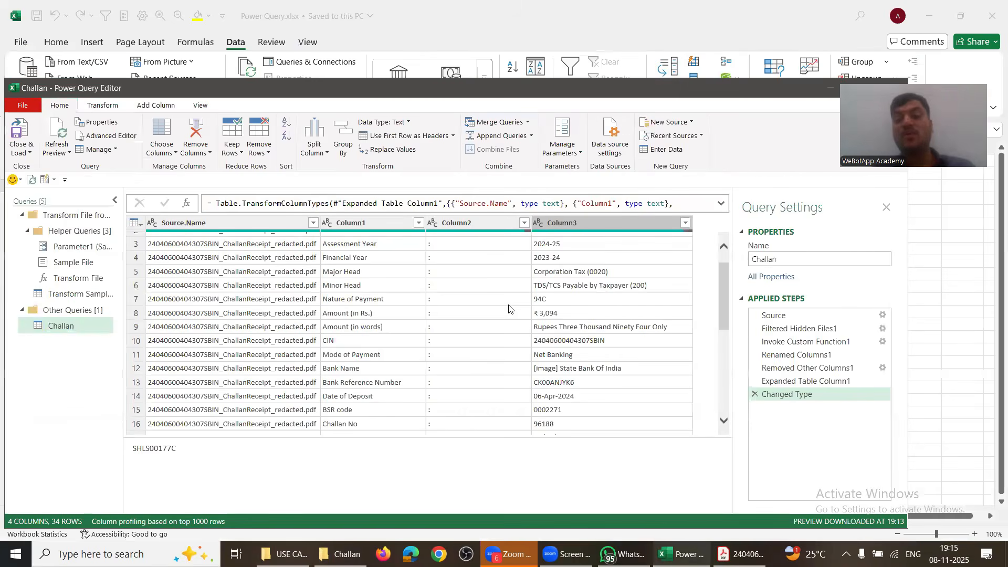
Step: Scroll through the combined rows to where the second receipt's TAN begins
key("alt")
scroll(555, 336, "down", 2)
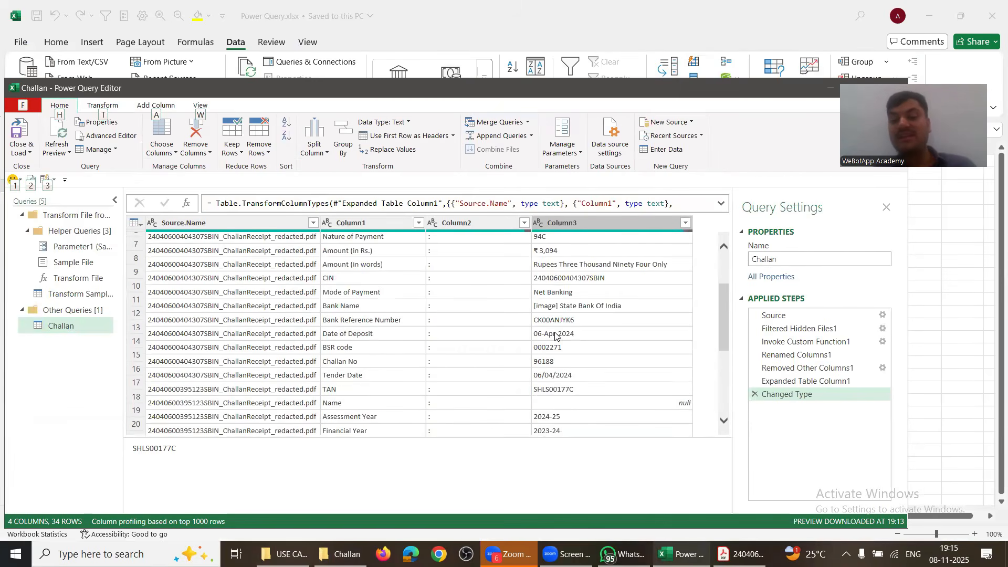
scroll(555, 336, "down", 2)
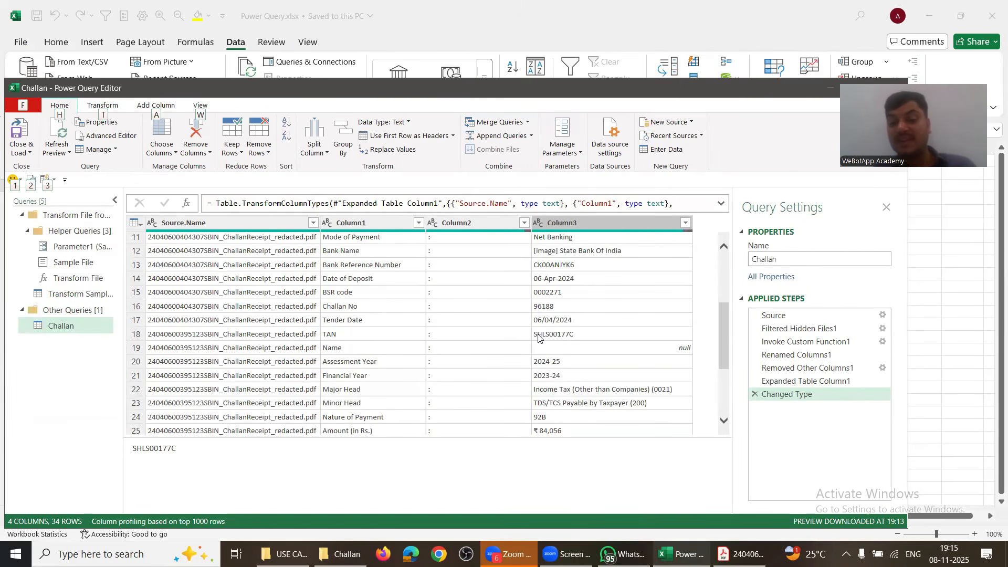
left_click(555, 331)
scroll(570, 386, "down", 1)
scroll(569, 386, "down", 2)
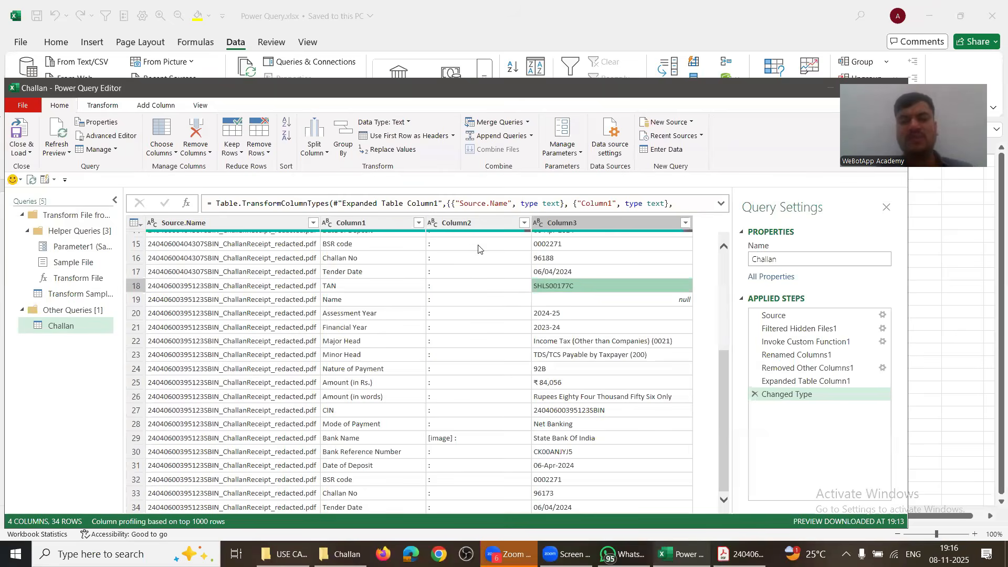
scroll(422, 341, "up", 5)
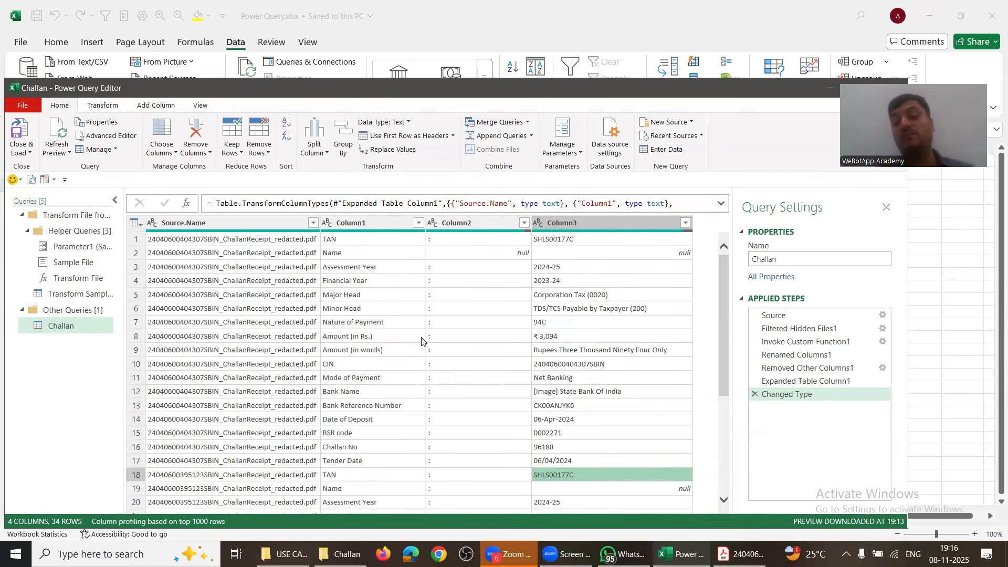
Step: Filter Column1 to keep only the 'Amount (in Rs.)' rows
left_click(419, 226)
left_click(270, 342)
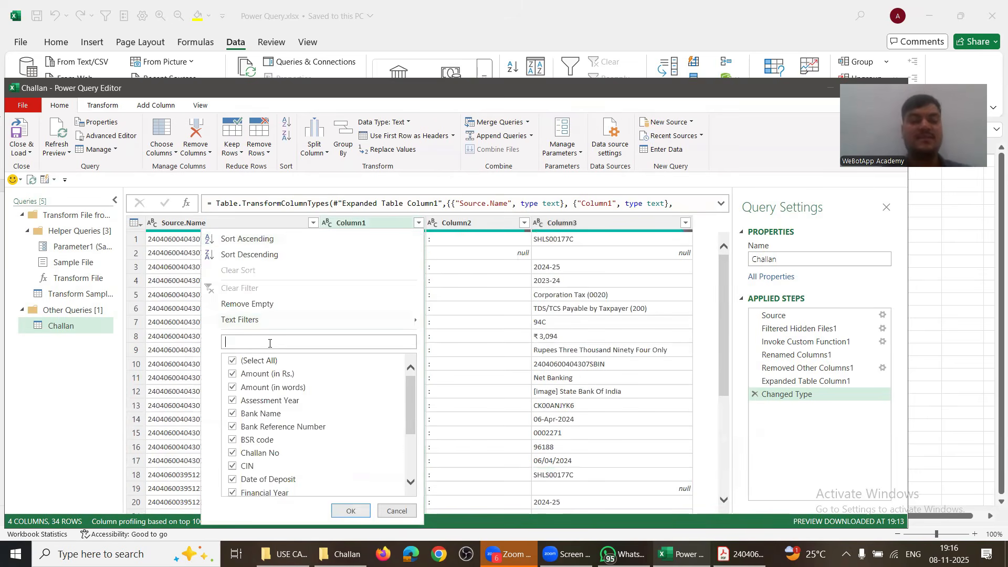
left_click(233, 362)
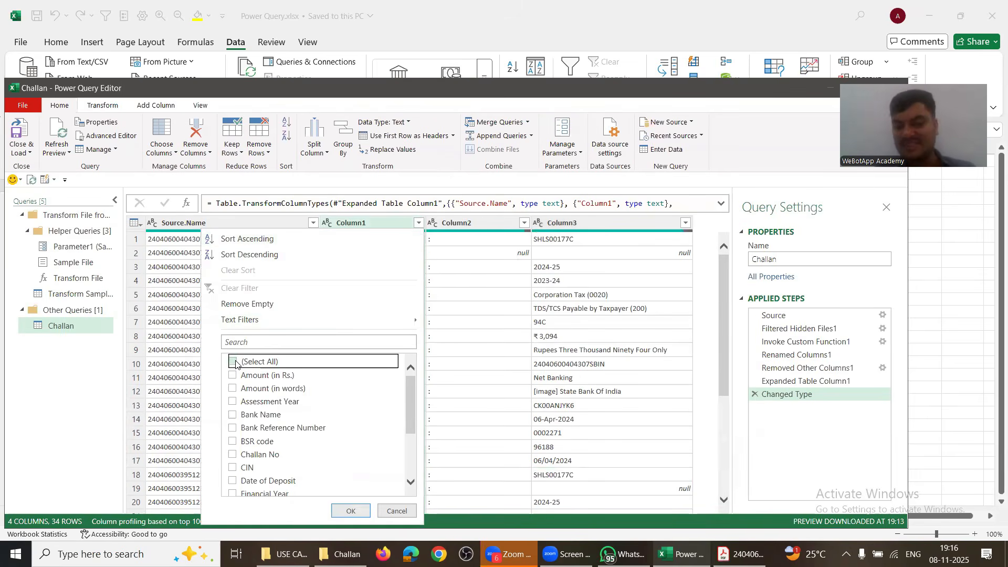
left_click(232, 376)
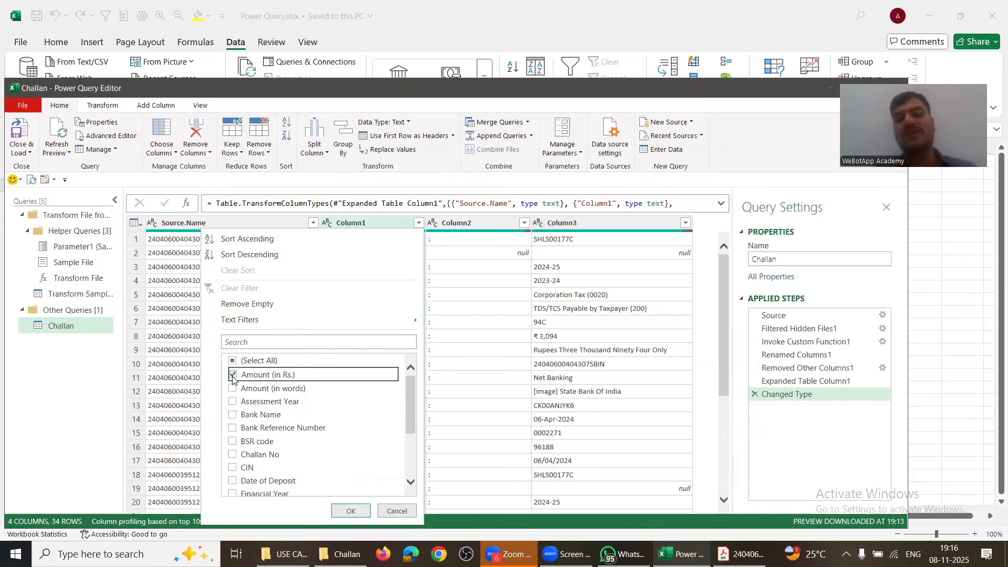
left_click(339, 512)
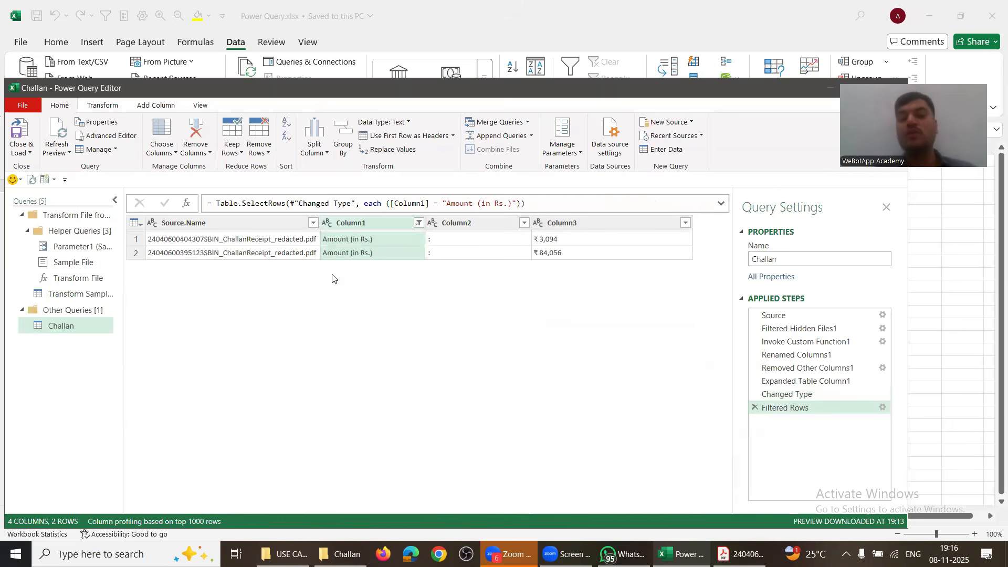
left_click(418, 224)
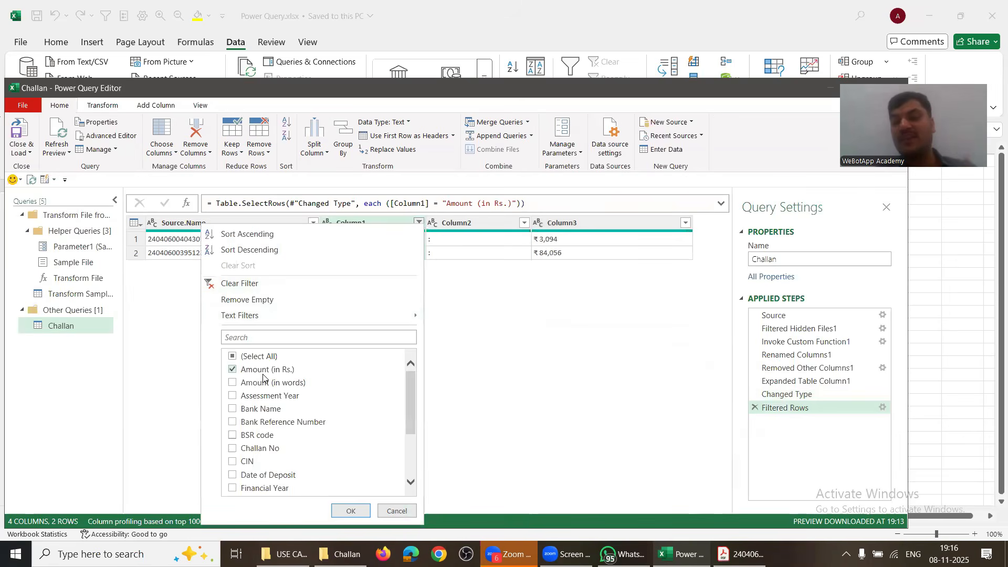
left_click(397, 511)
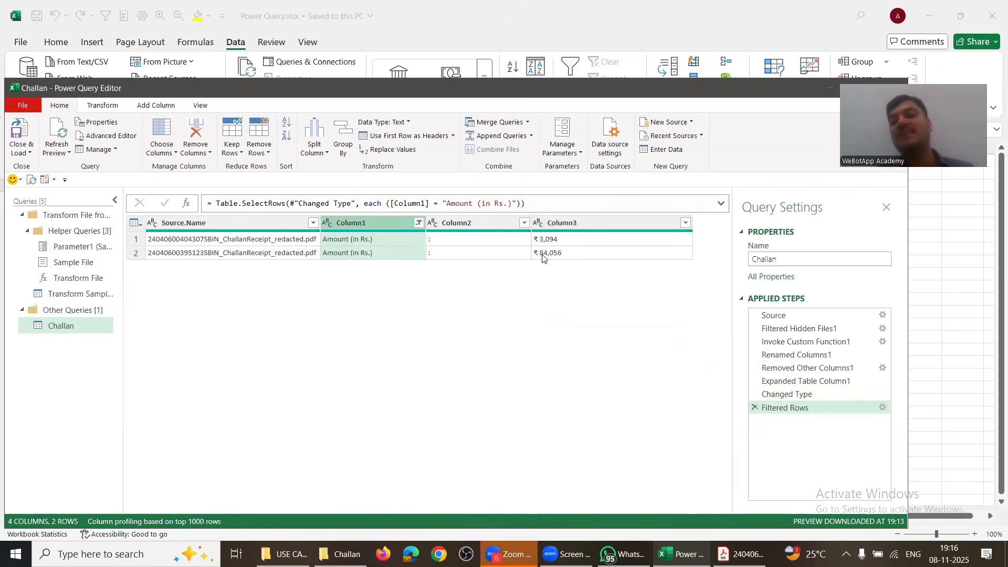
Step: Remove Column2 from the Challan query
left_click(454, 225)
right_click(453, 216)
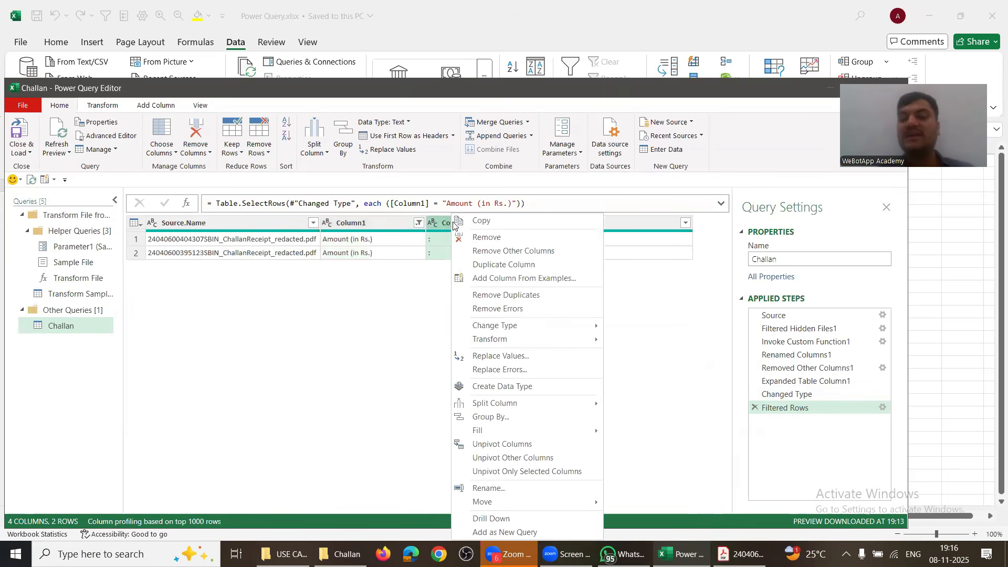
left_click(486, 239)
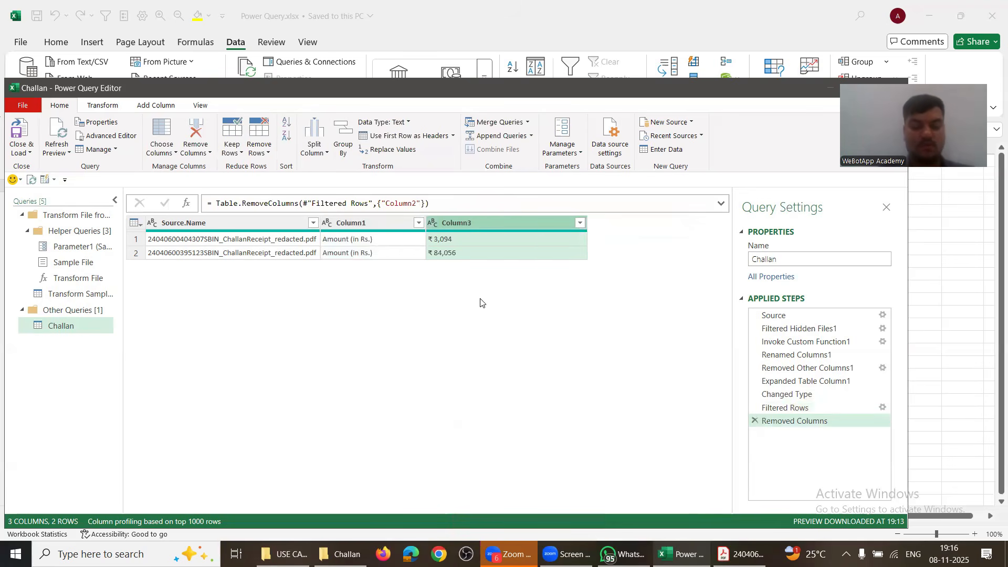
Step: Rename Column3 to Amount, fixing the 'Aount' typo, and Close & Load the Challan query
double_click(454, 223)
type("Aount")
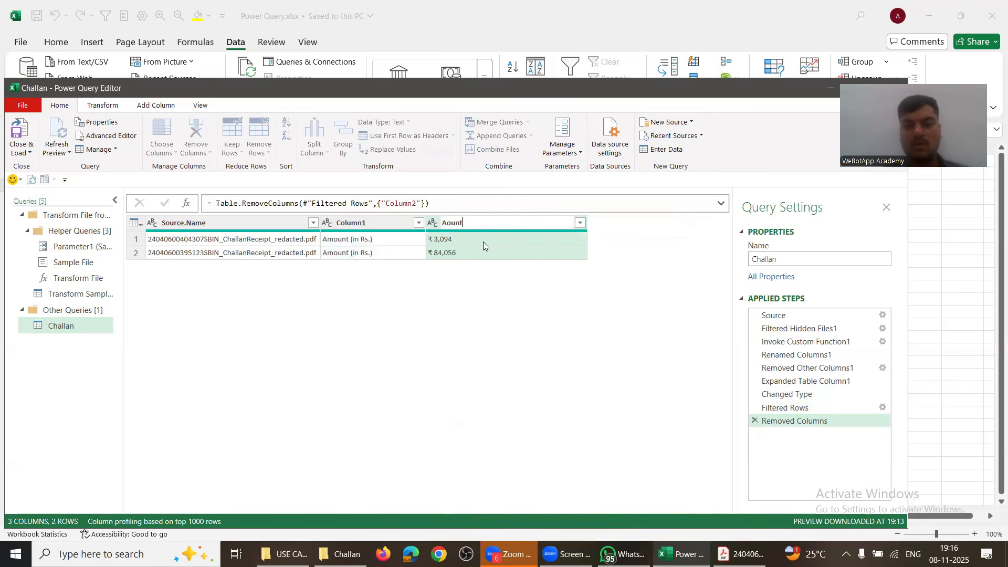
key("Return")
double_click(461, 224)
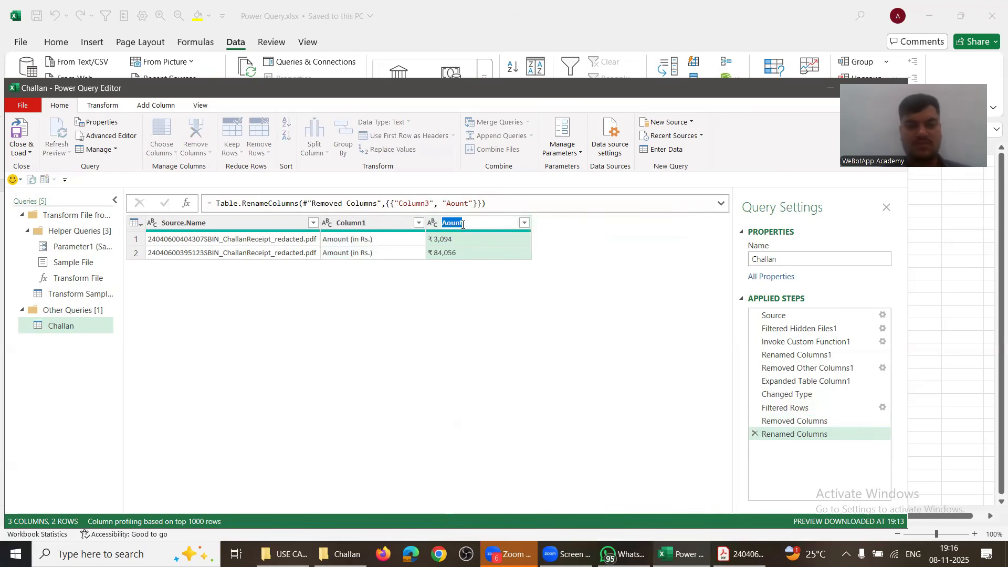
left_click(462, 223)
type("m")
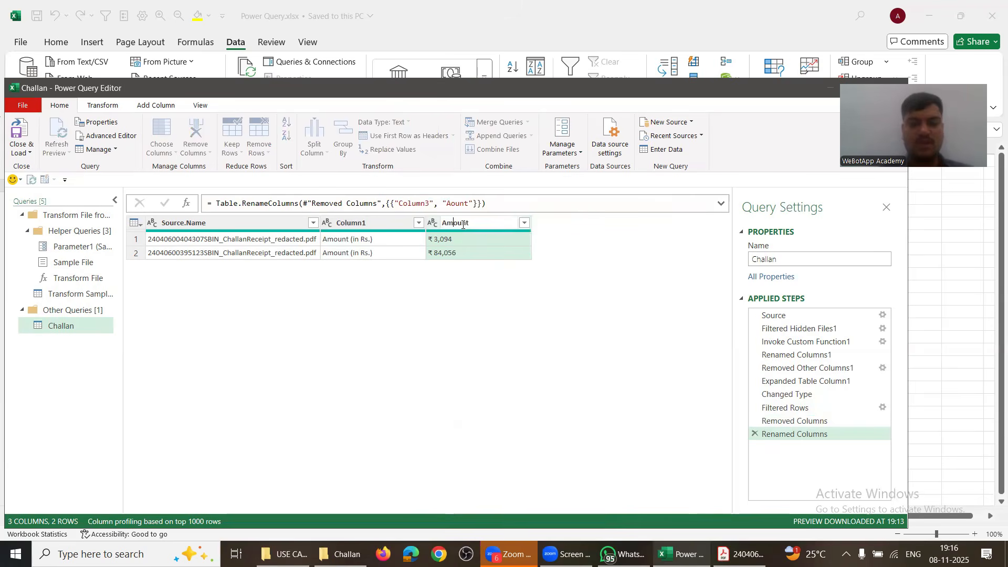
key("Return")
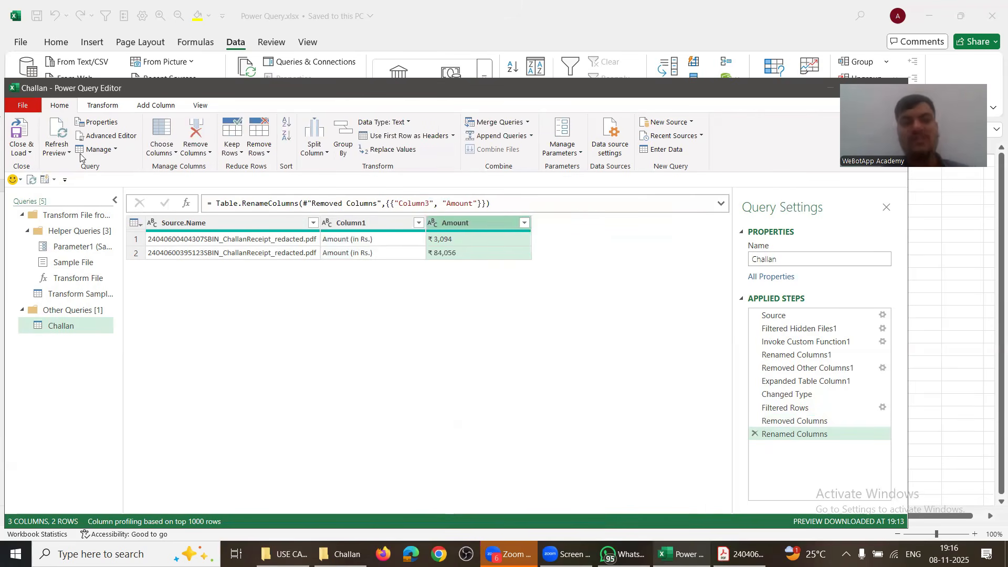
left_click(24, 128)
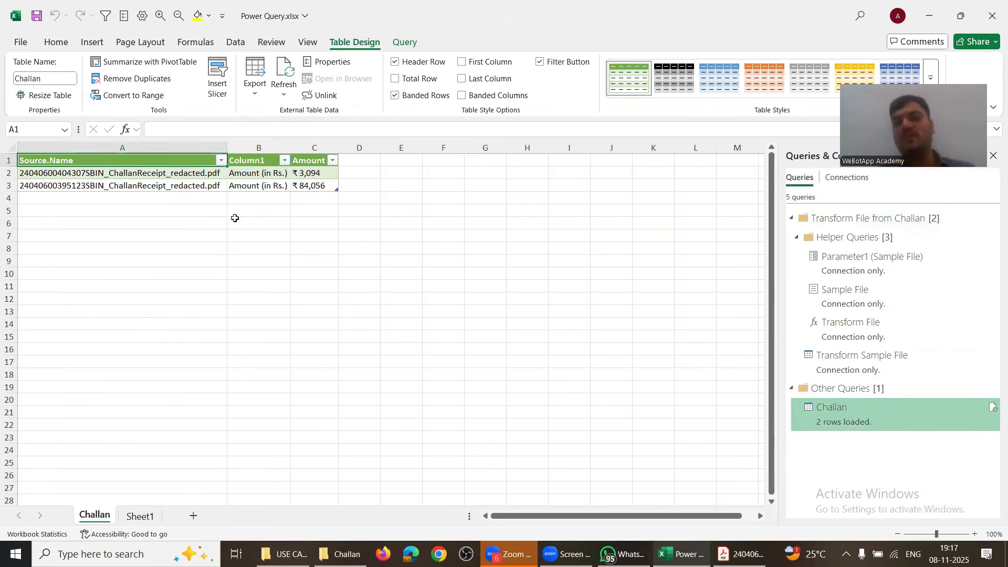
Step: Go up to the parent challan folder in Explorer and close Acrobat with all its PDF tabs
key("alt+Tab")
key("Tab")
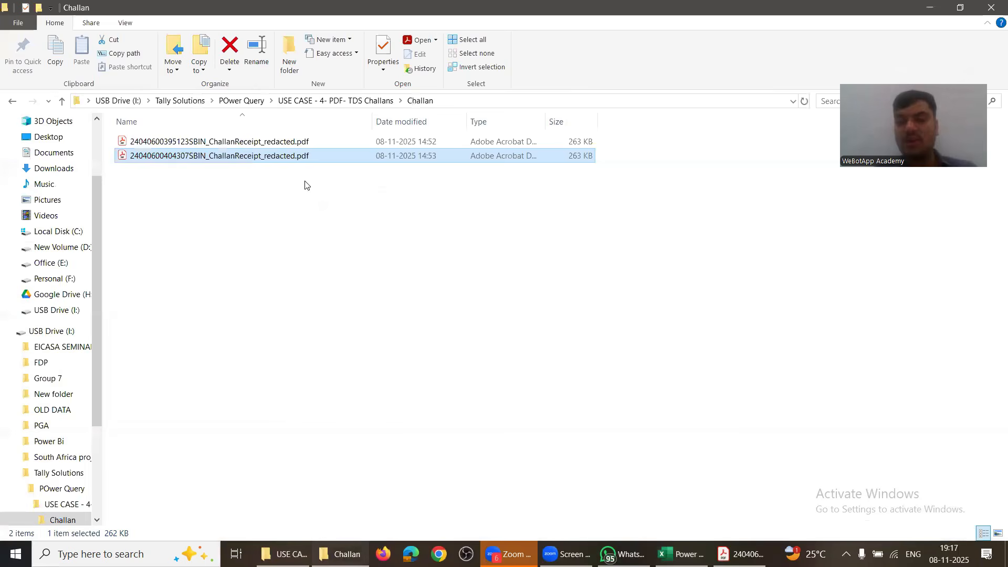
key("alt+Left")
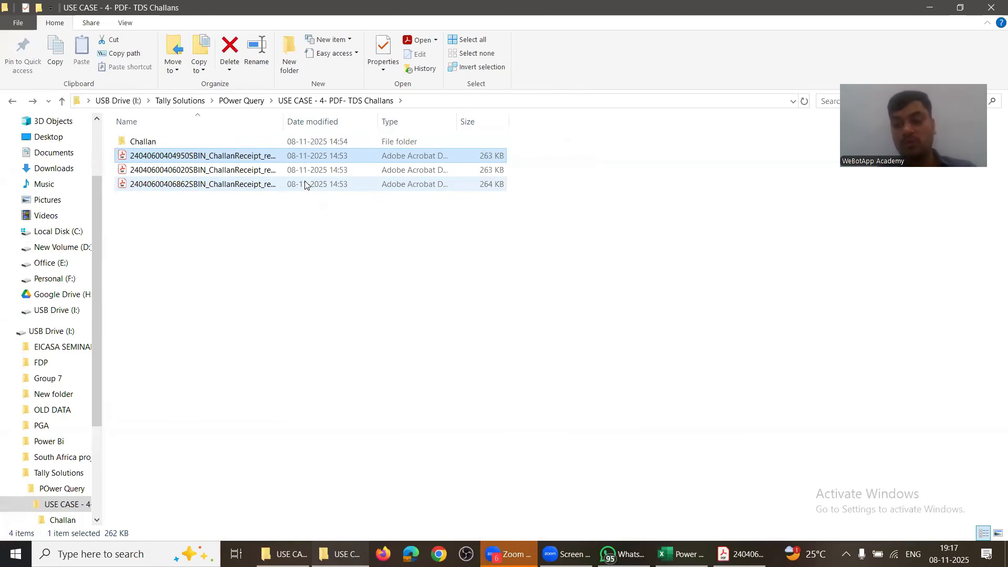
key("Down")
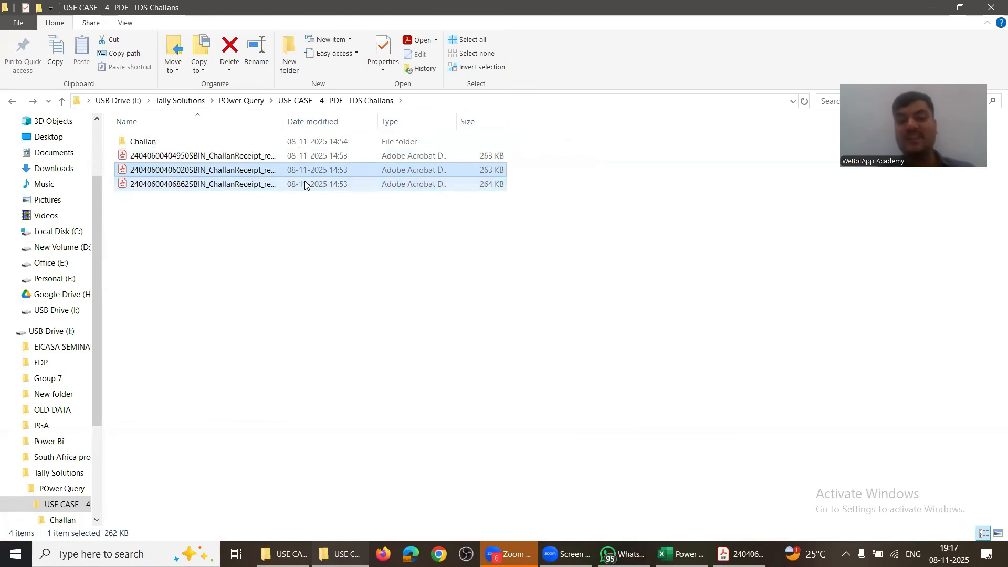
key("Up")
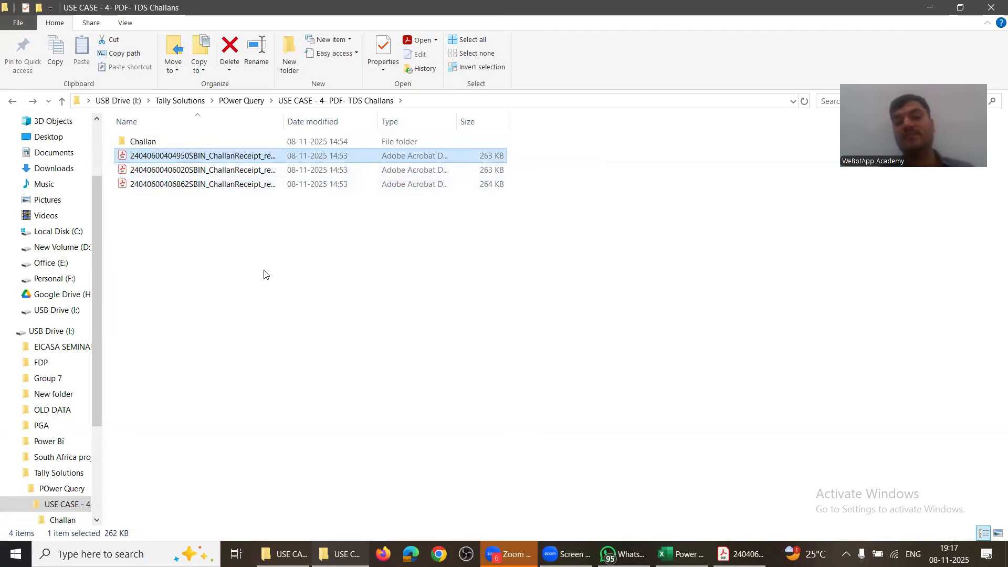
key("alt+Tab")
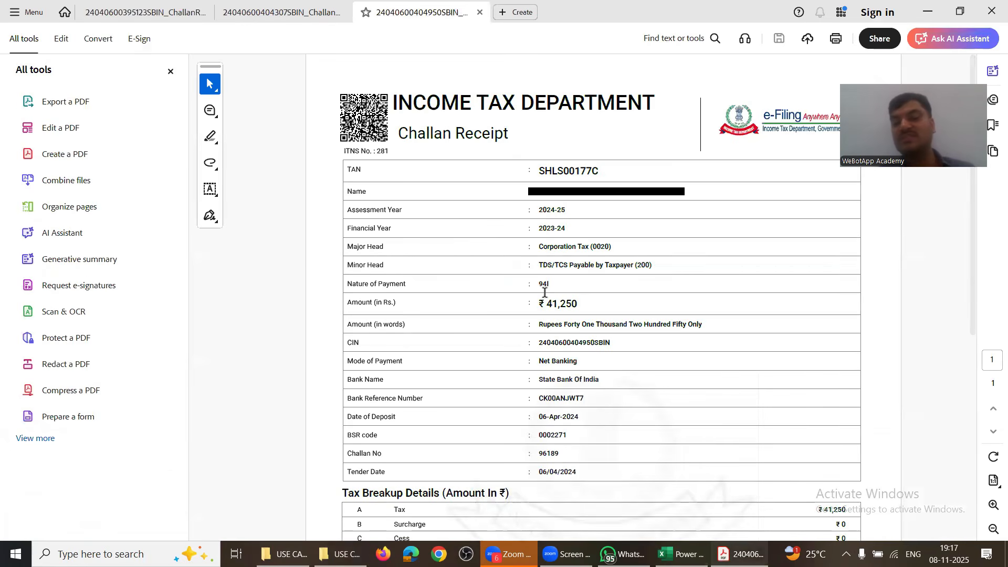
left_click(991, 11)
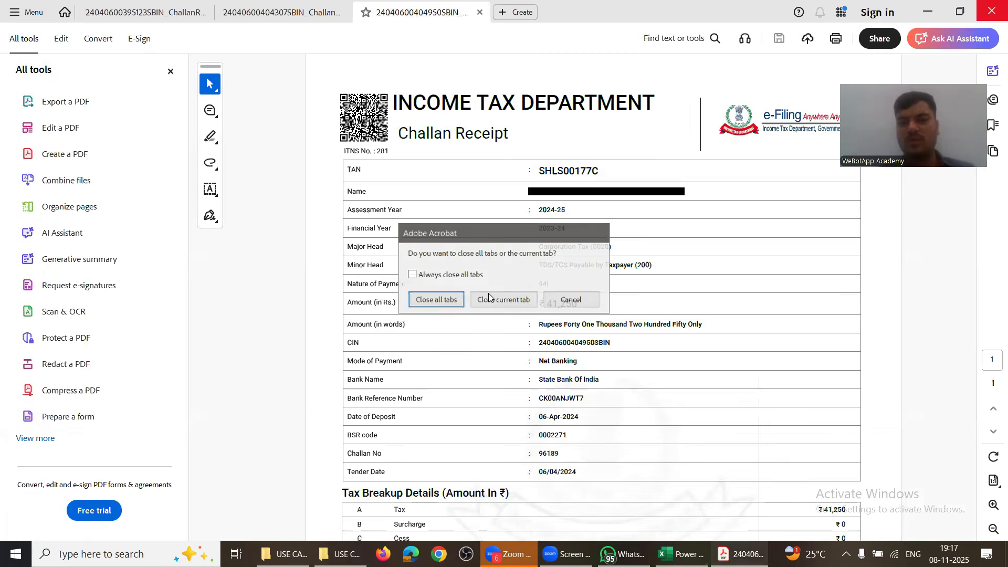
left_click(458, 300)
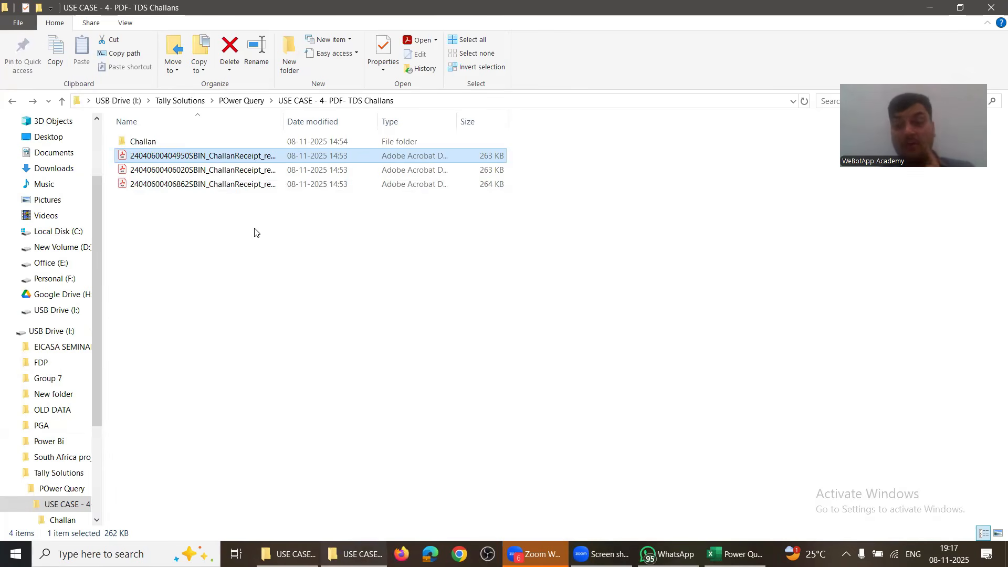
Step: Copy the three loose challan PDFs from the parent folder and paste them into Challan
double_click(158, 143)
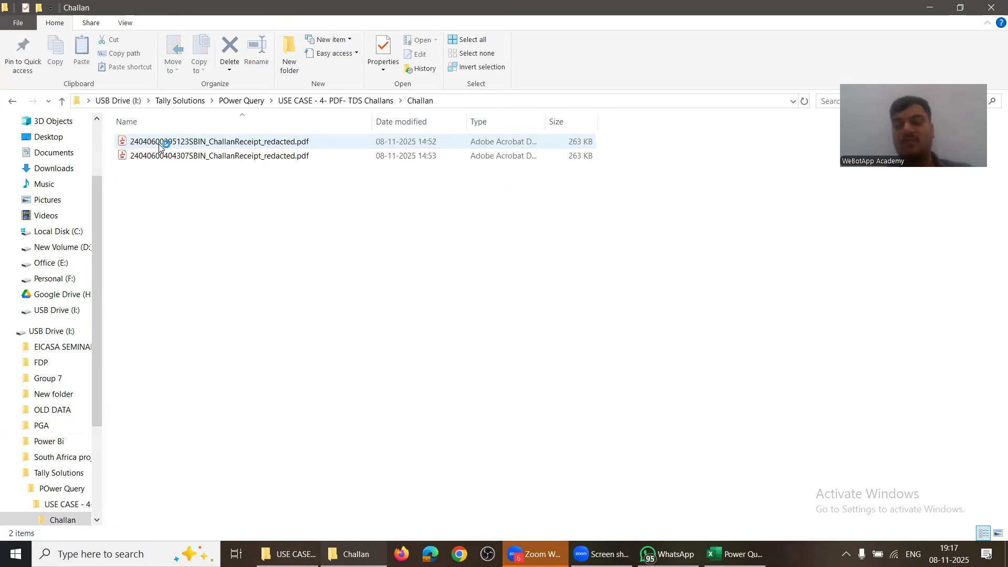
key("alt+Left")
key("Down")
key("shift+Down")
key("shift+Down")
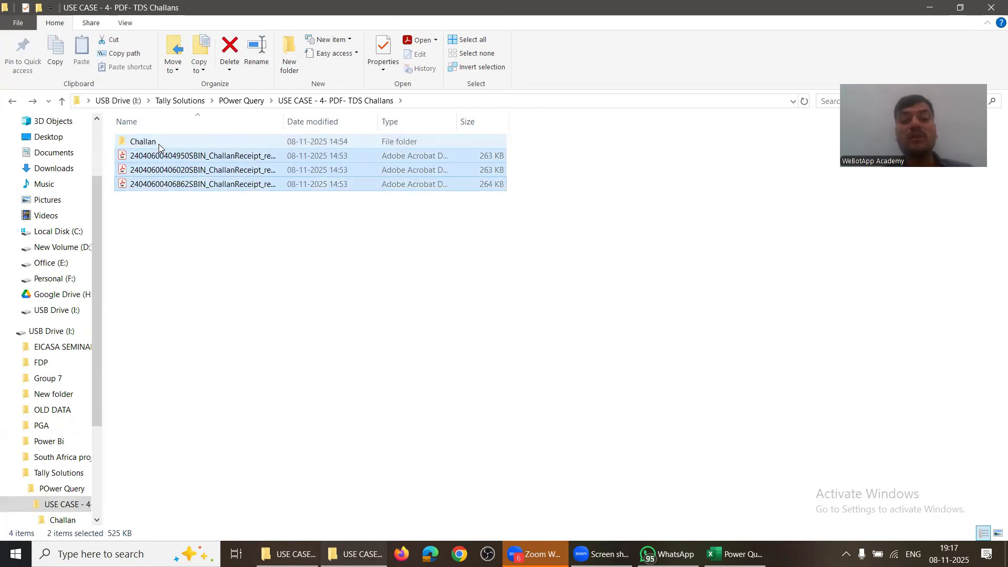
key("ctrl+c")
key("Up")
key("Up")
key("Up")
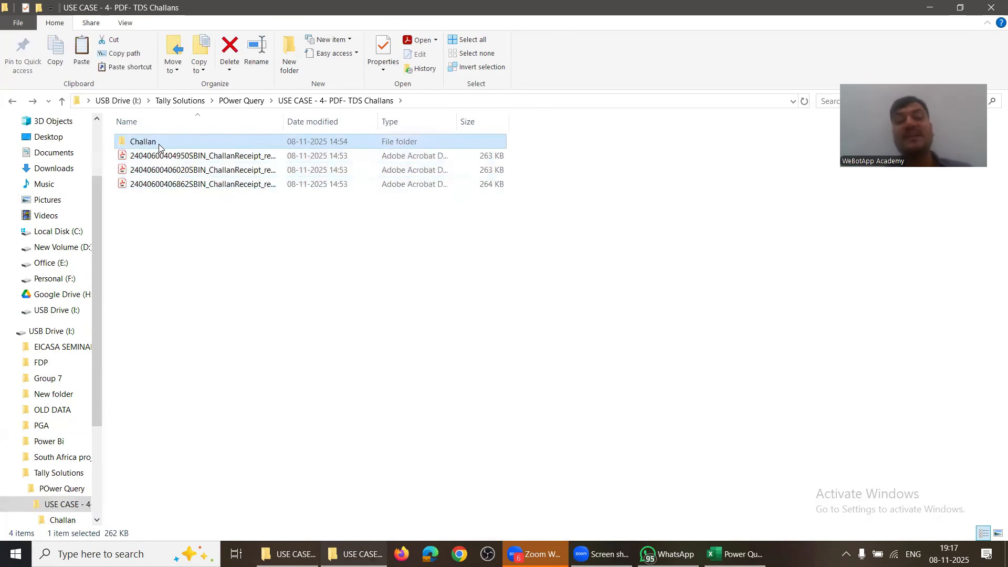
key("Return")
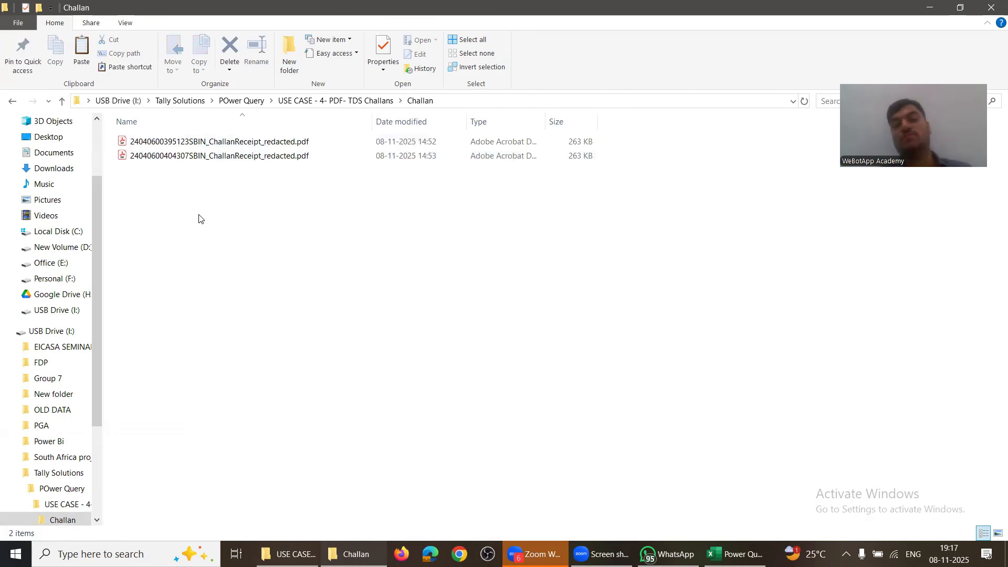
key("ctrl+v")
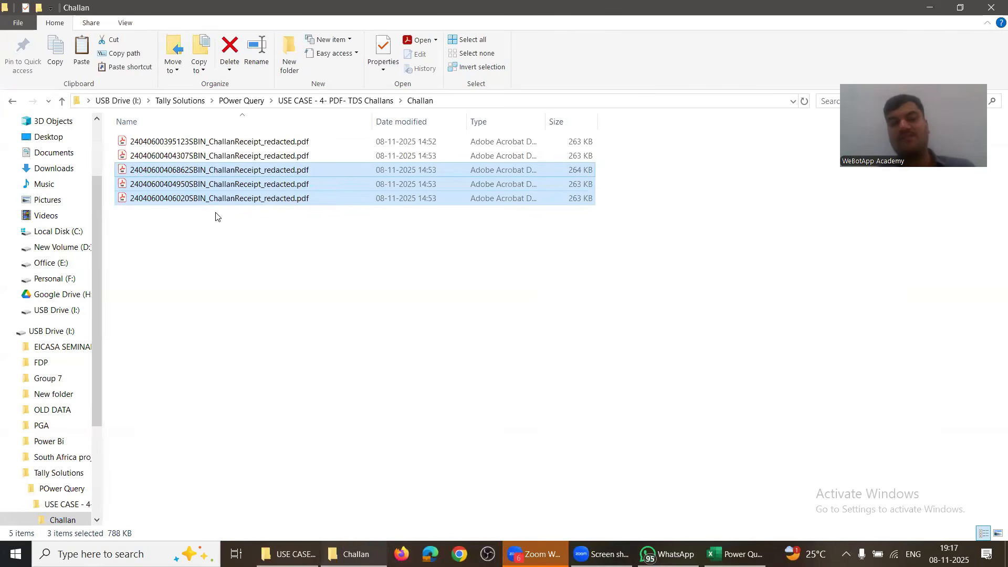
key("alt+Tab")
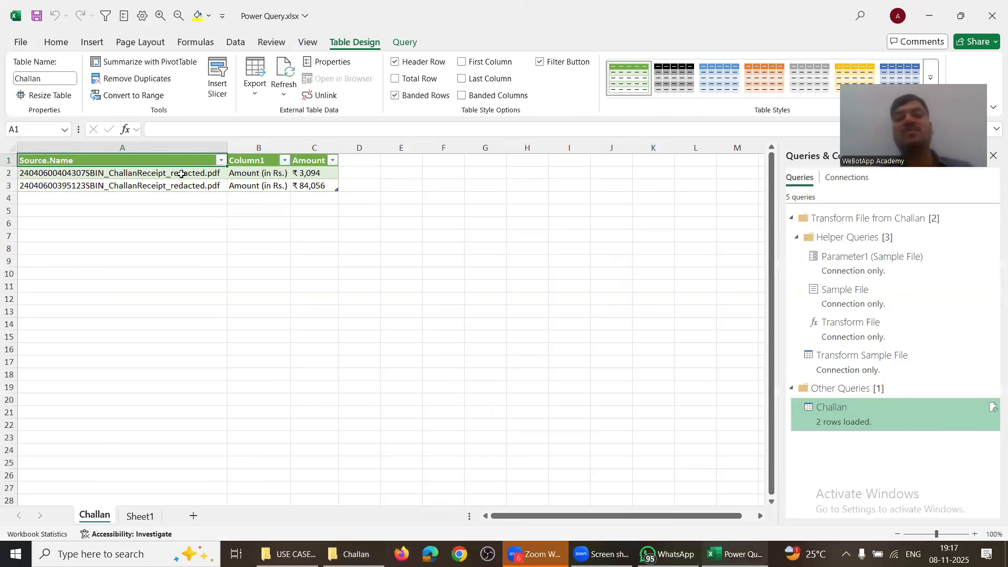
Step: Refresh All so the Challan table adds ₹1,12,805, ₹41,250 and ₹13,500, giving five amounts
left_click(181, 173)
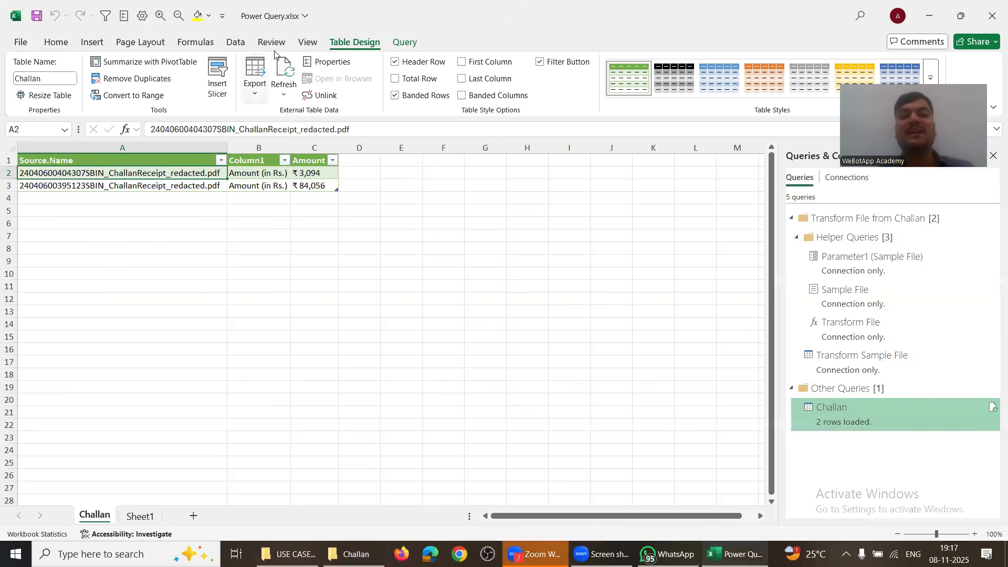
left_click(236, 44)
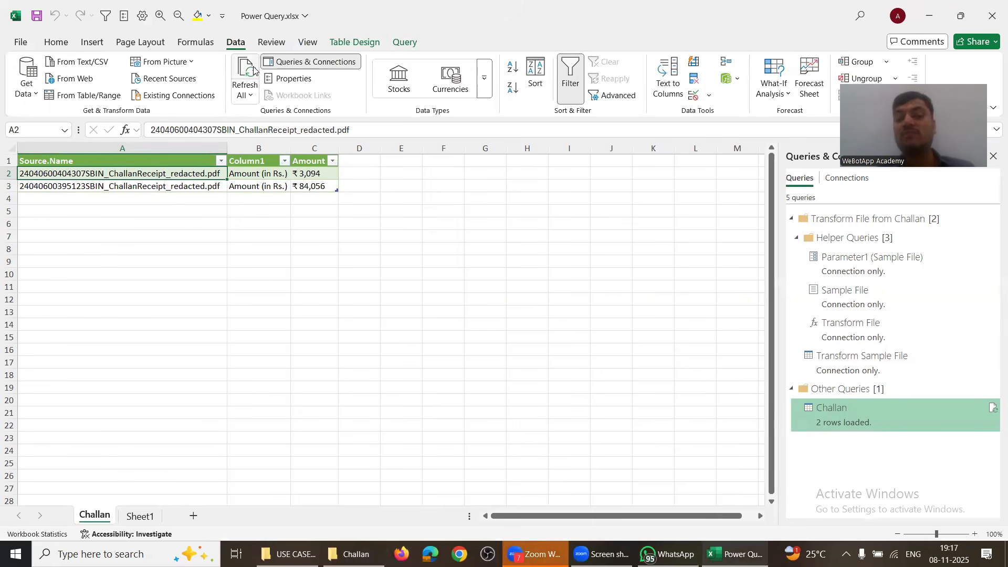
left_click(254, 70)
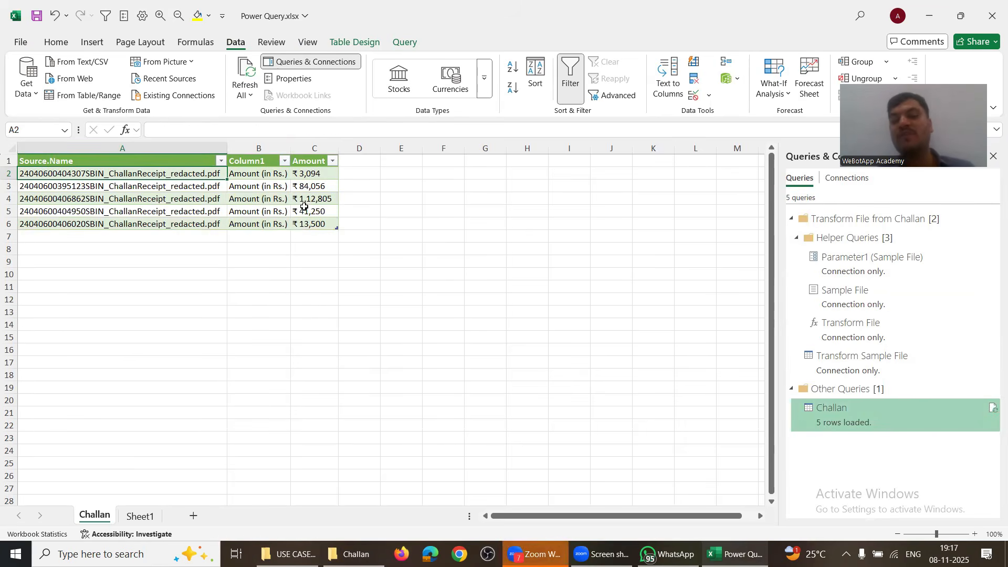
left_click_drag(305, 209, 79, 208)
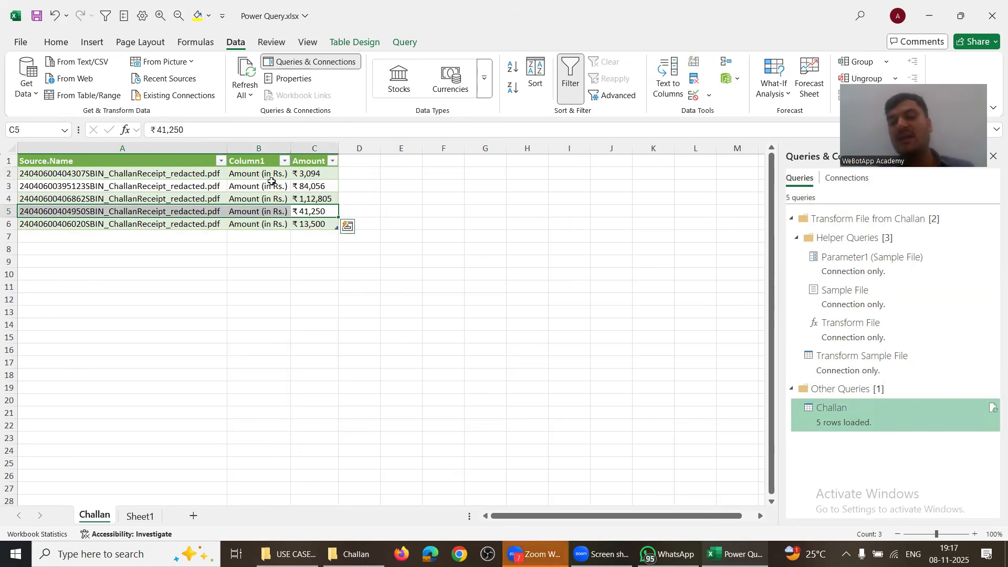
left_click_drag(314, 174, 314, 222)
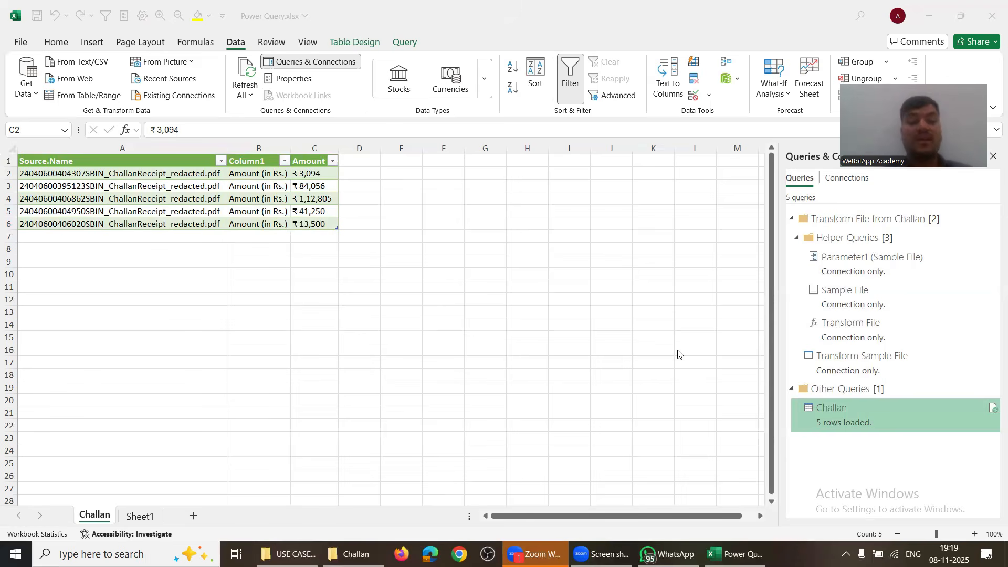
Step: Edit the Challan query from the Query tab and check Column1's filter values without changing them
left_click(297, 188)
left_click(404, 42)
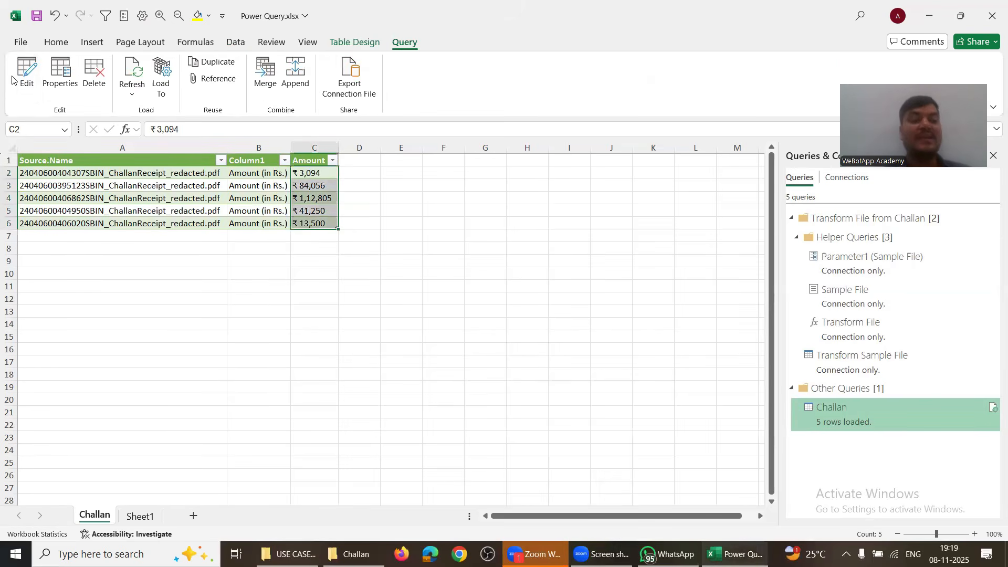
left_click(26, 71)
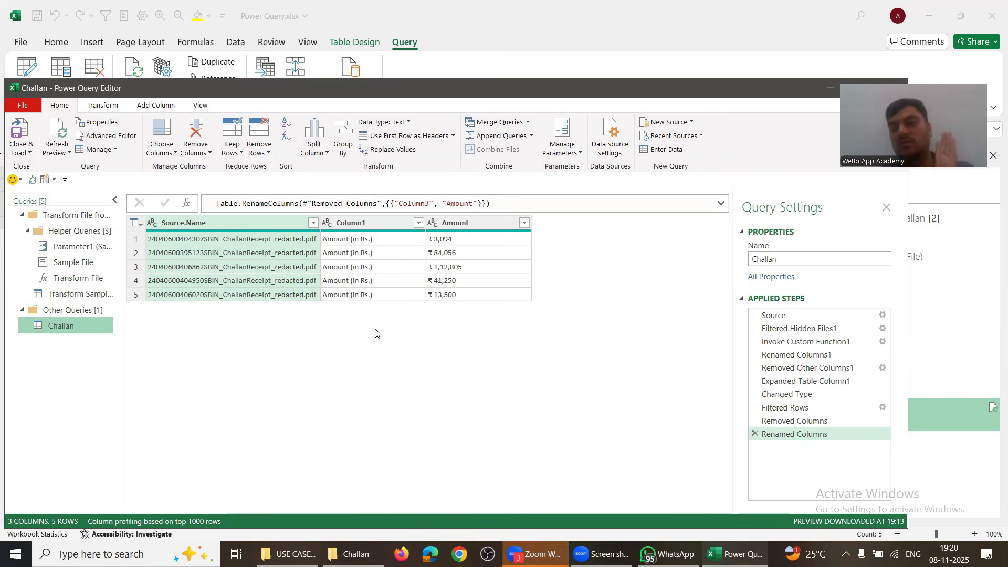
left_click(418, 223)
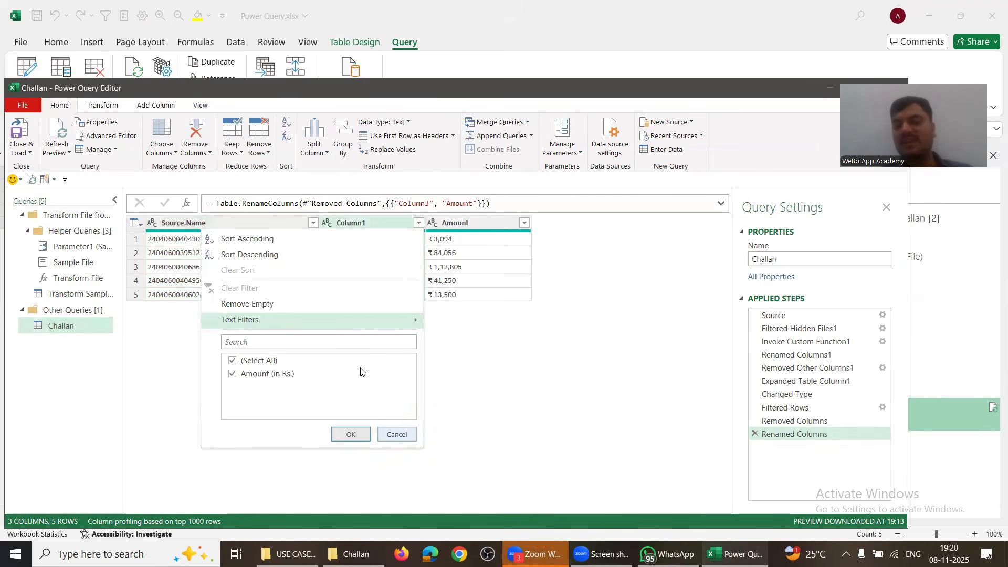
key("Escape")
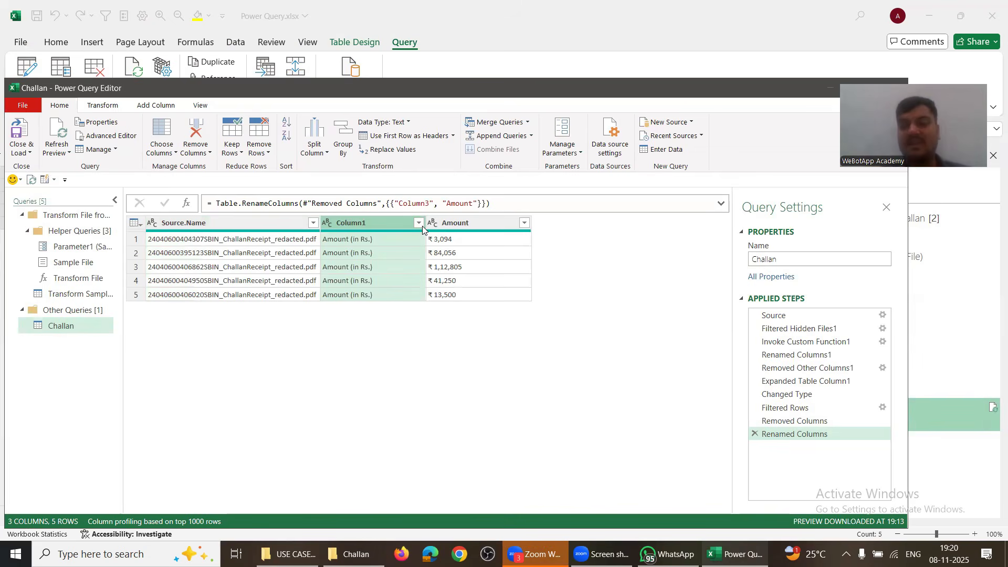
Step: Duplicate the Challan query and rename the original to Amount
right_click(57, 325)
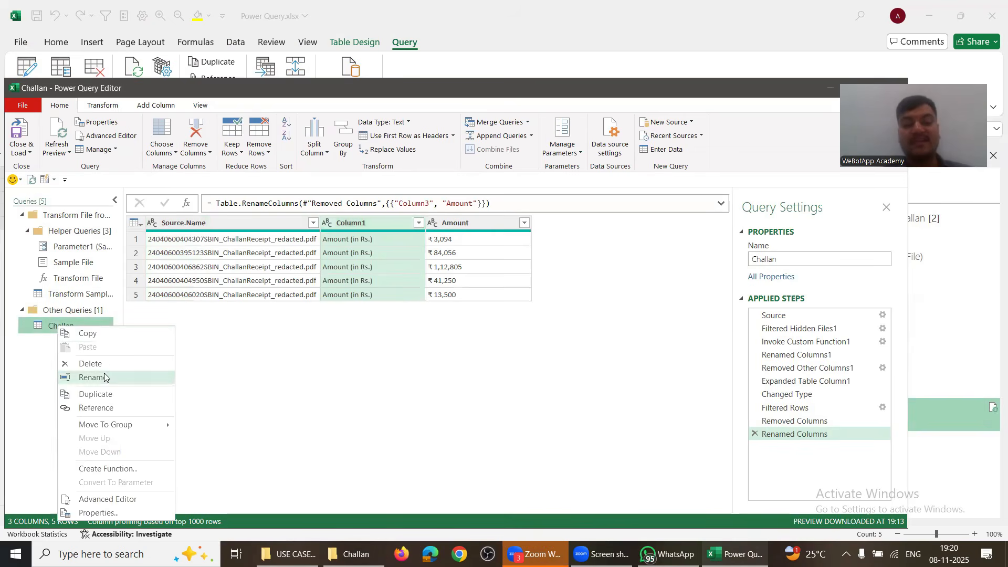
left_click(100, 398)
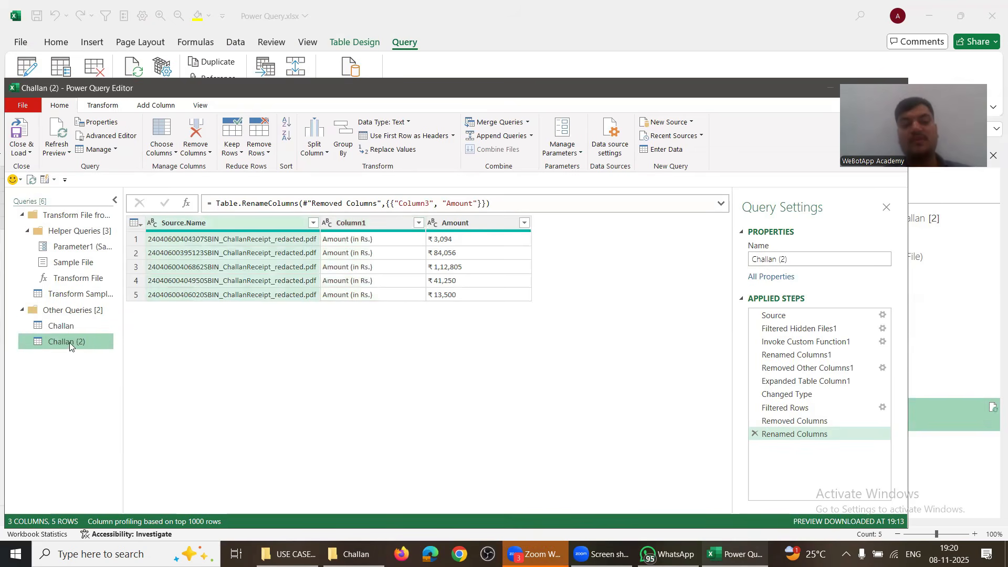
left_click(64, 327)
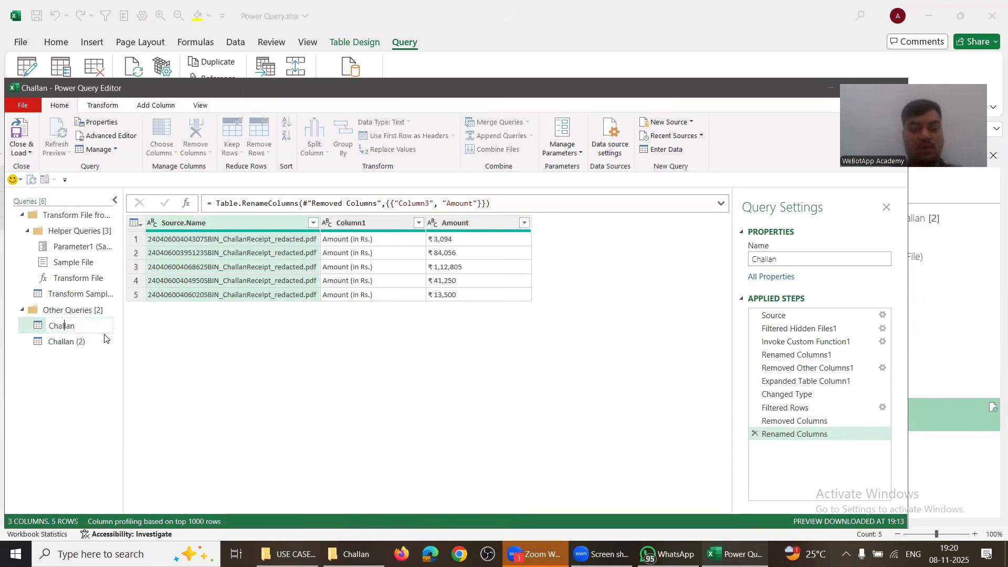
key("ctrl+a")
type("Amo")
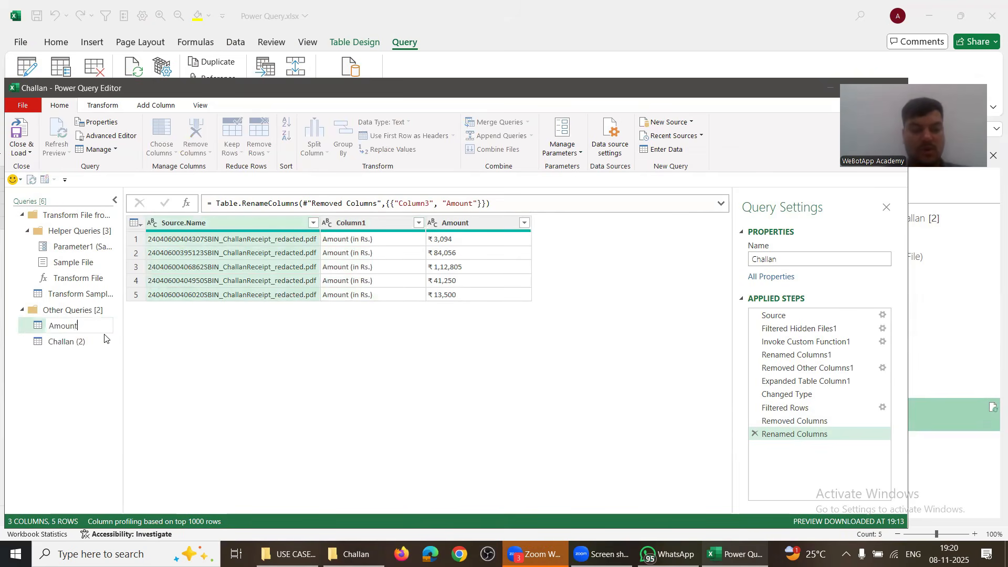
key("Return")
Step: Rename the Challan (2) copy to Section No and compare it with Amount
left_click(67, 341)
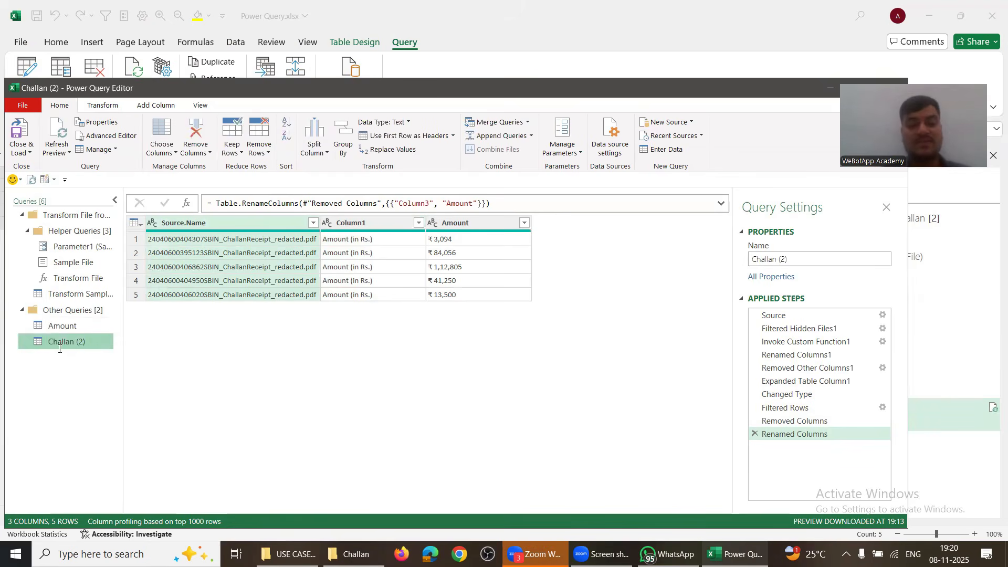
double_click(59, 348)
type("N")
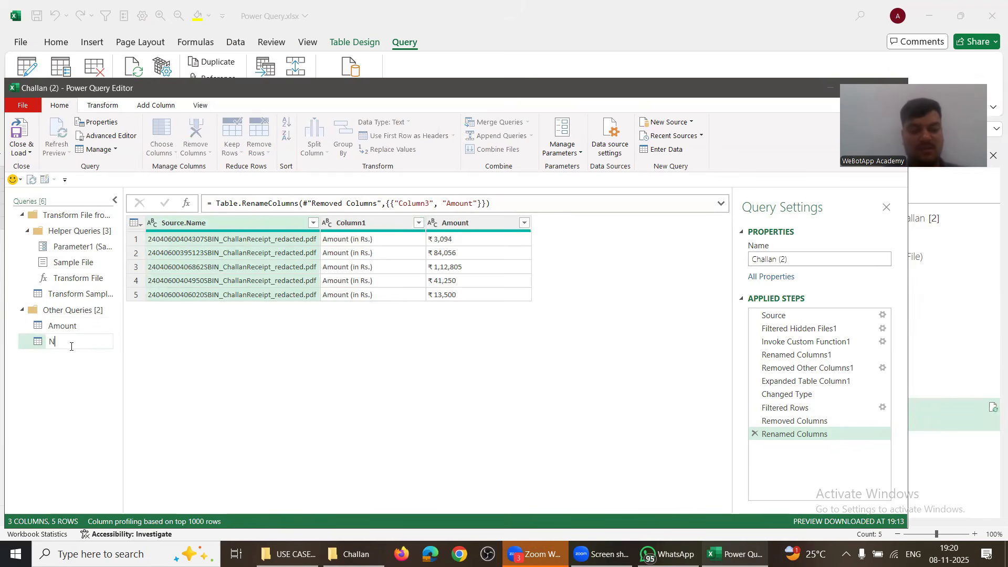
key("BackSpace")
type("Section ")
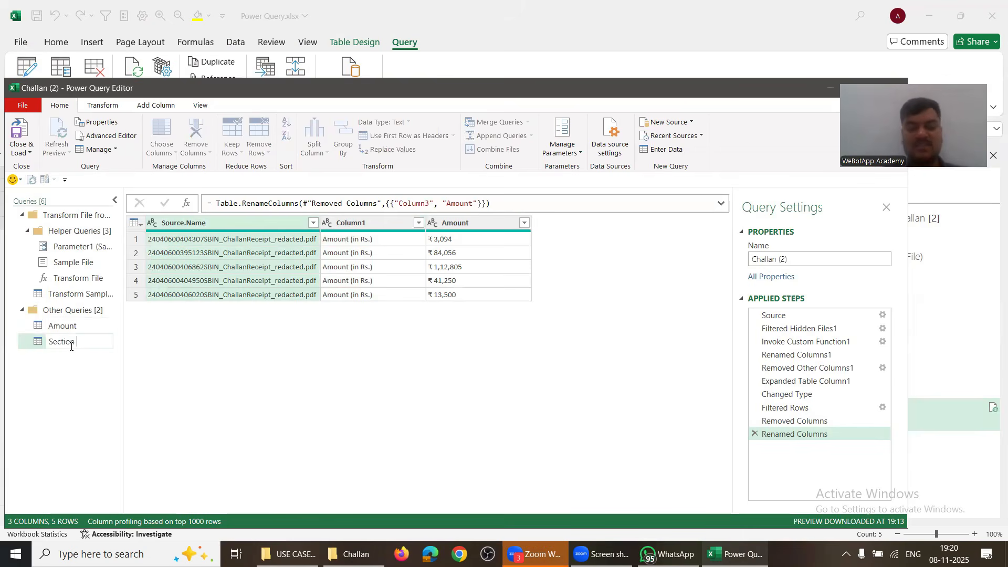
type("No")
key("Return")
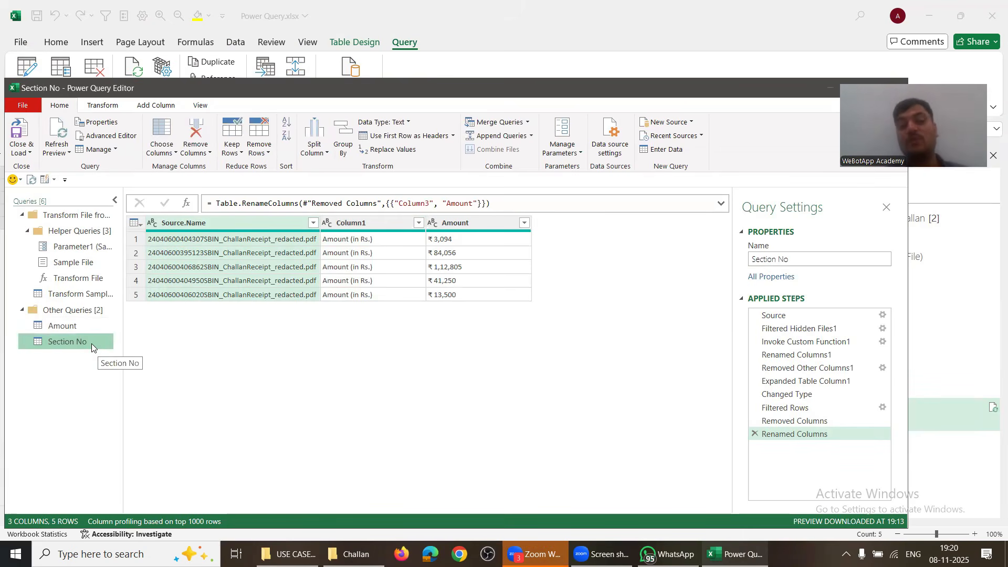
left_click(64, 327)
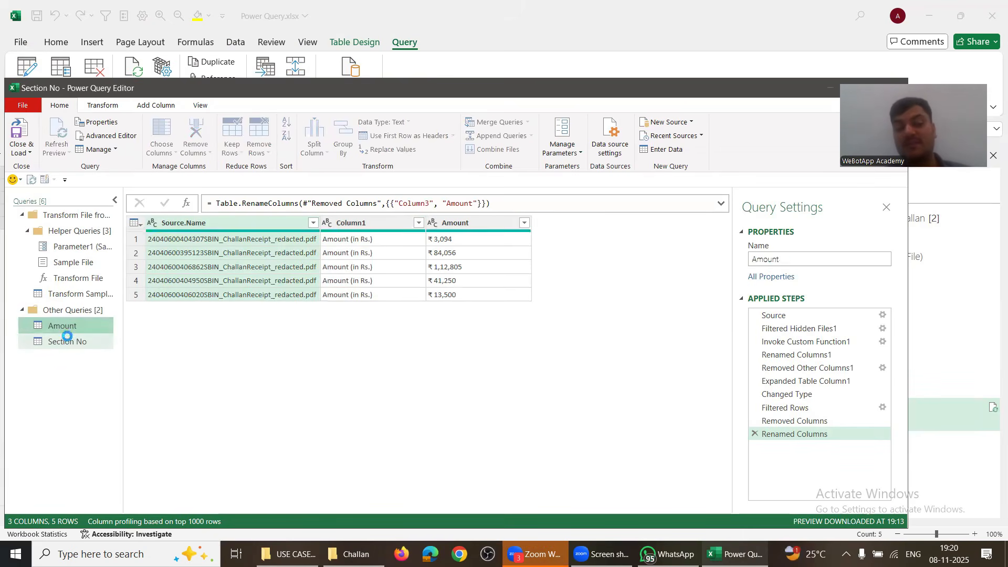
left_click(67, 340)
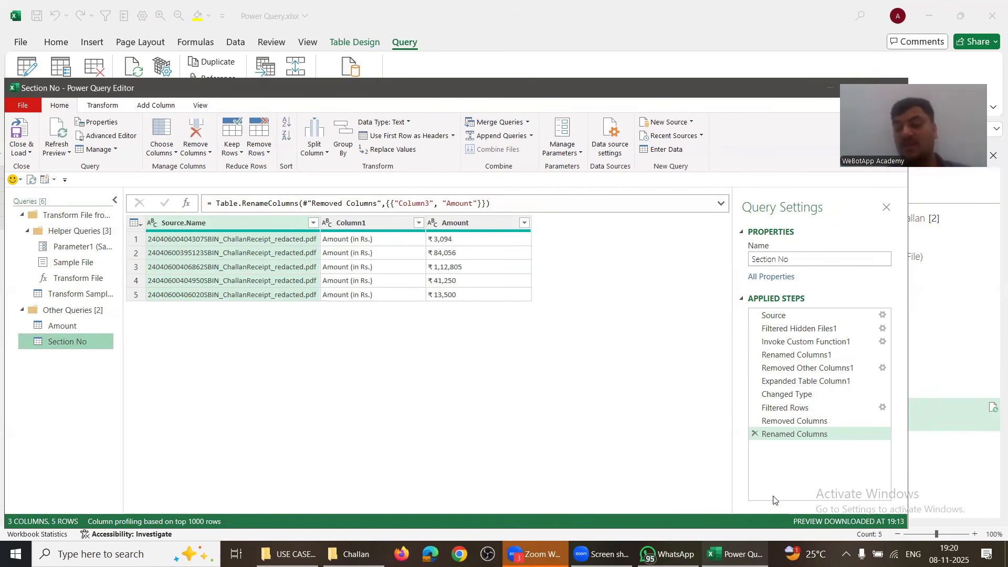
Step: Delete Section No's rename, Removed Columns and Filtered Rows steps, back to Changed Type
left_click(754, 433)
left_click(754, 420)
left_click(754, 407)
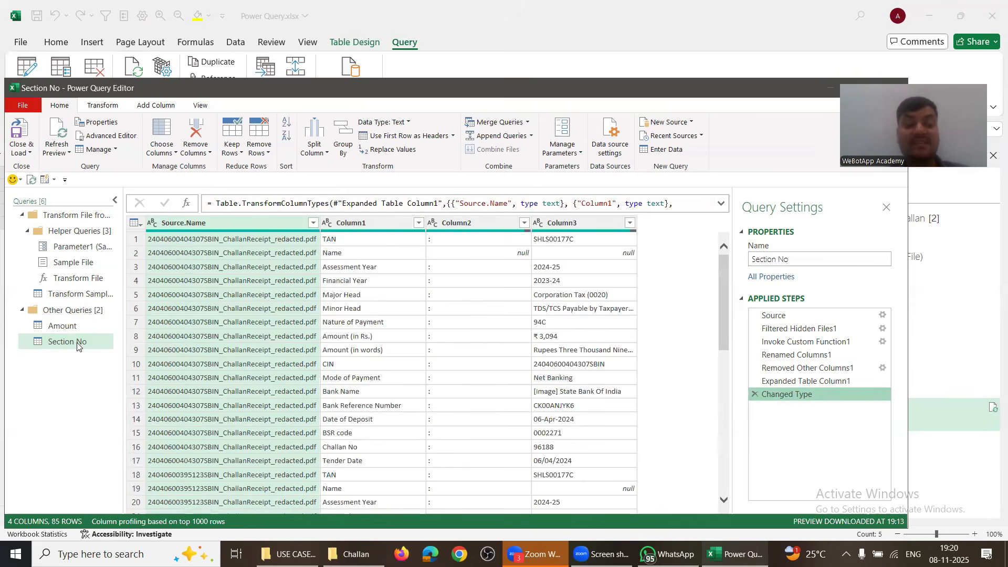
left_click(70, 324)
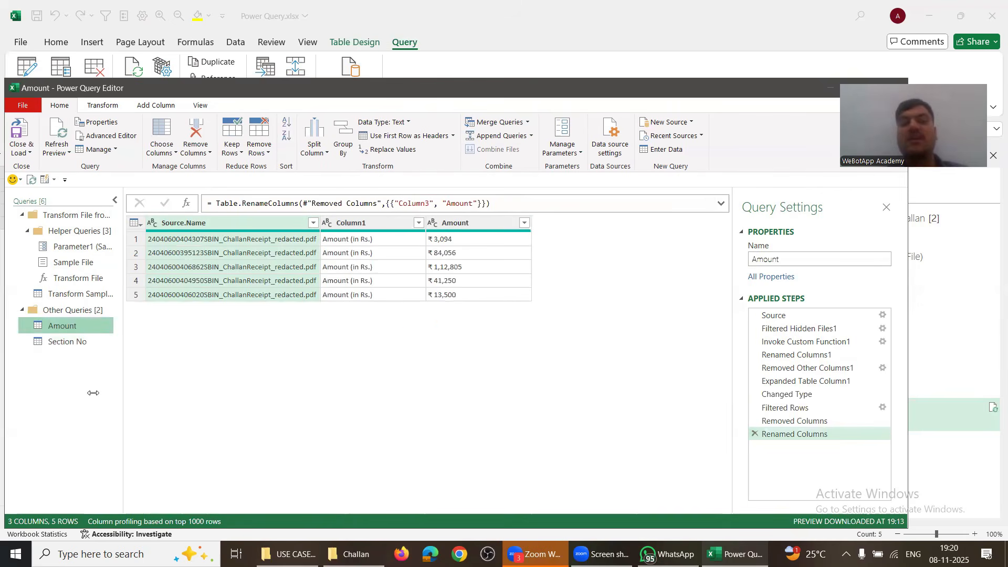
left_click(65, 343, "ctrl")
left_click(65, 342)
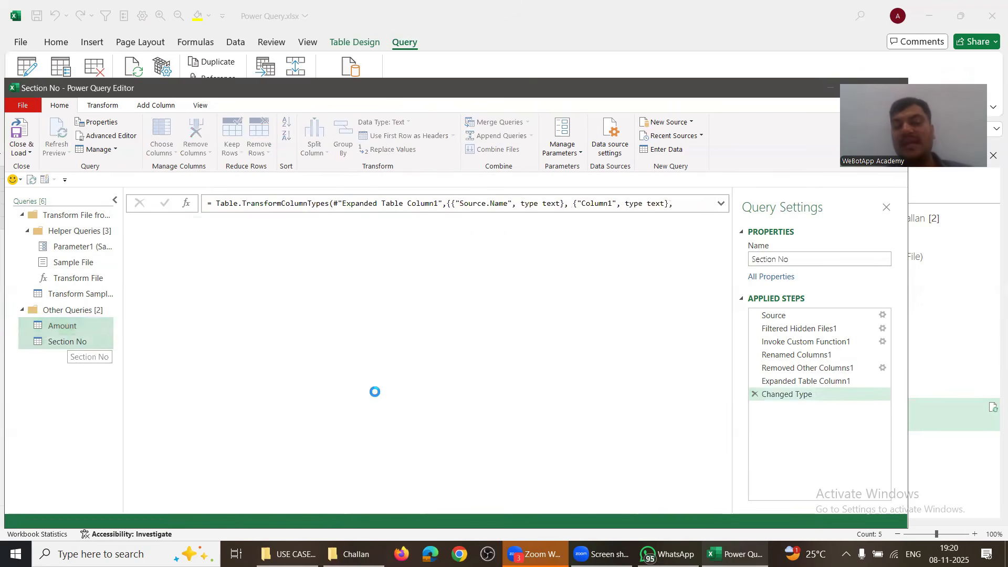
Step: Filter Column1 to keep only the Nature of Payment rows
left_click(419, 222)
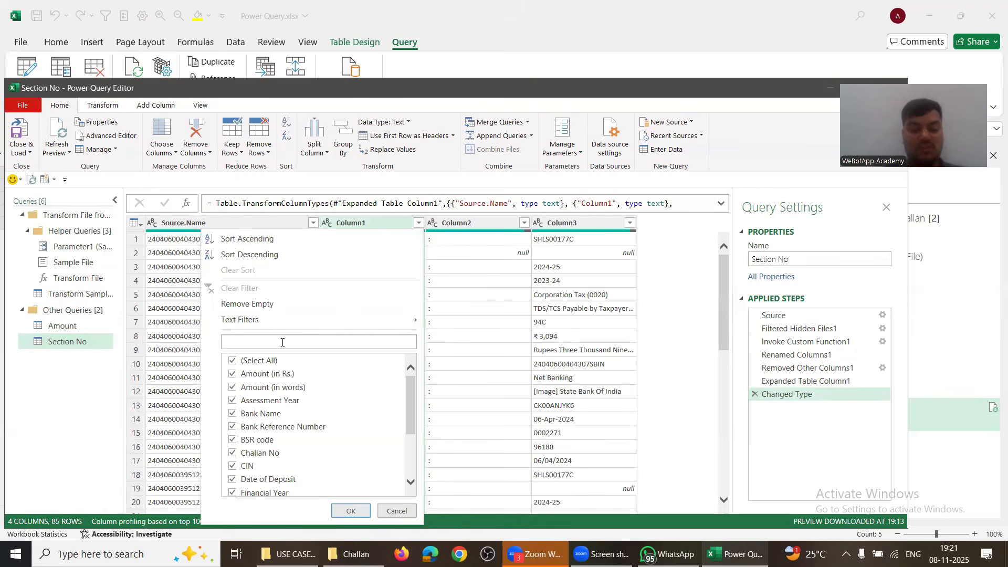
type("nature")
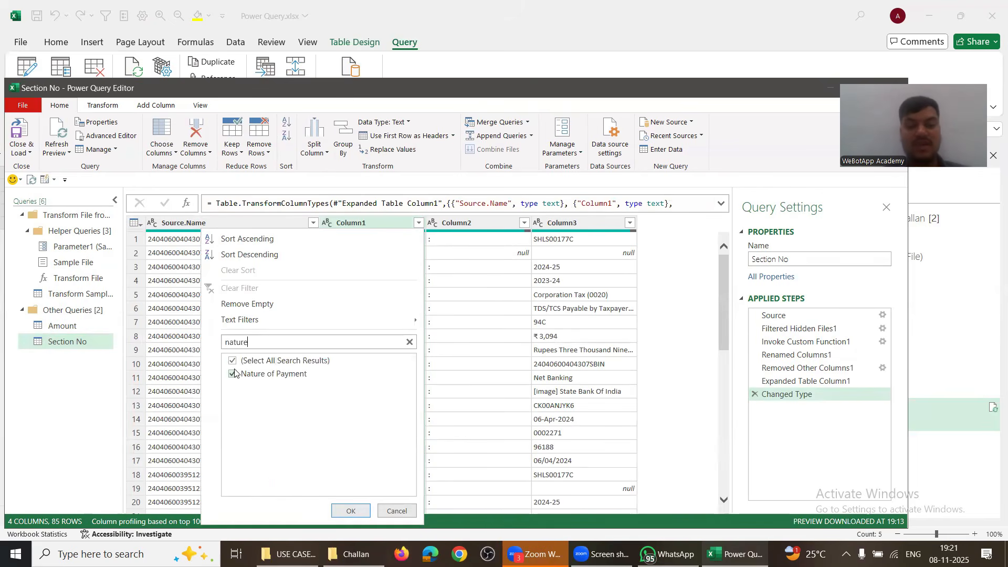
left_click(232, 361)
left_click(233, 375)
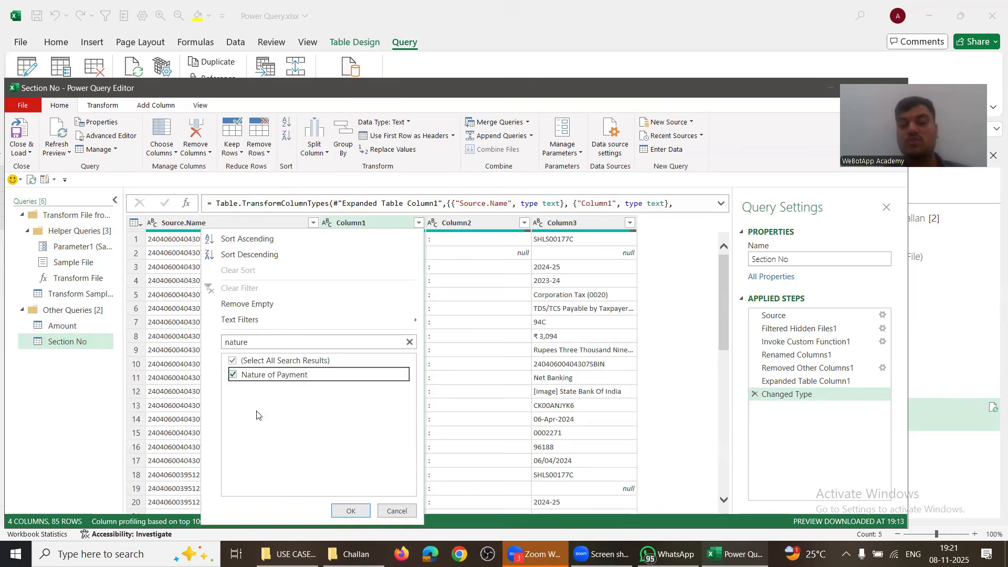
left_click(350, 511)
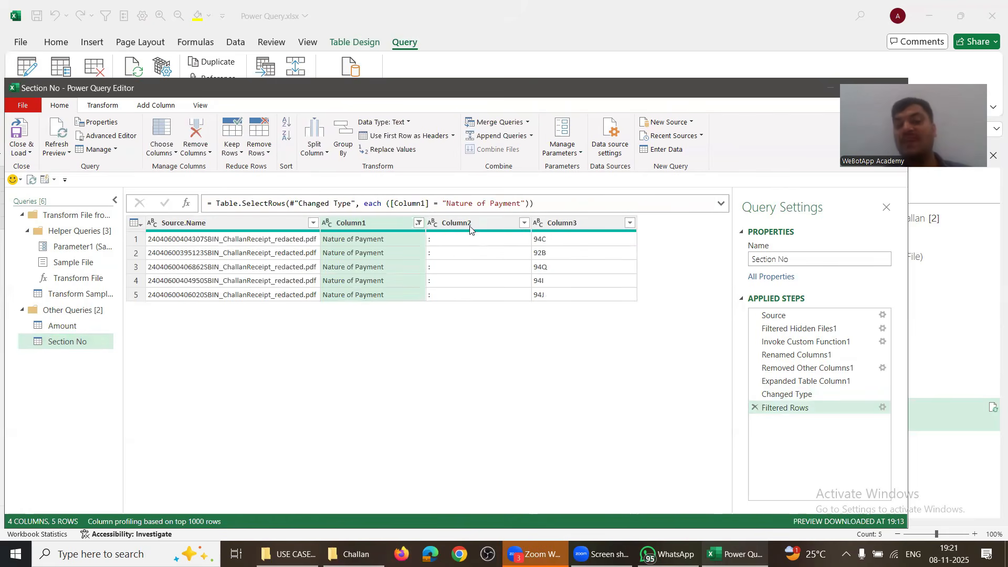
Step: Remove Column2 and rename the Column3 header to Section
right_click(460, 223)
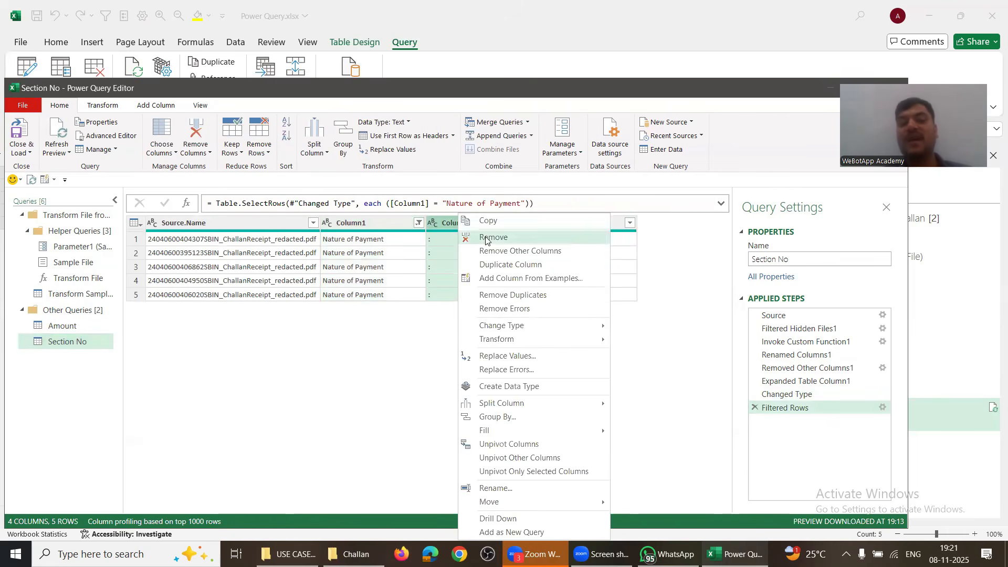
left_click(486, 237)
double_click(451, 222)
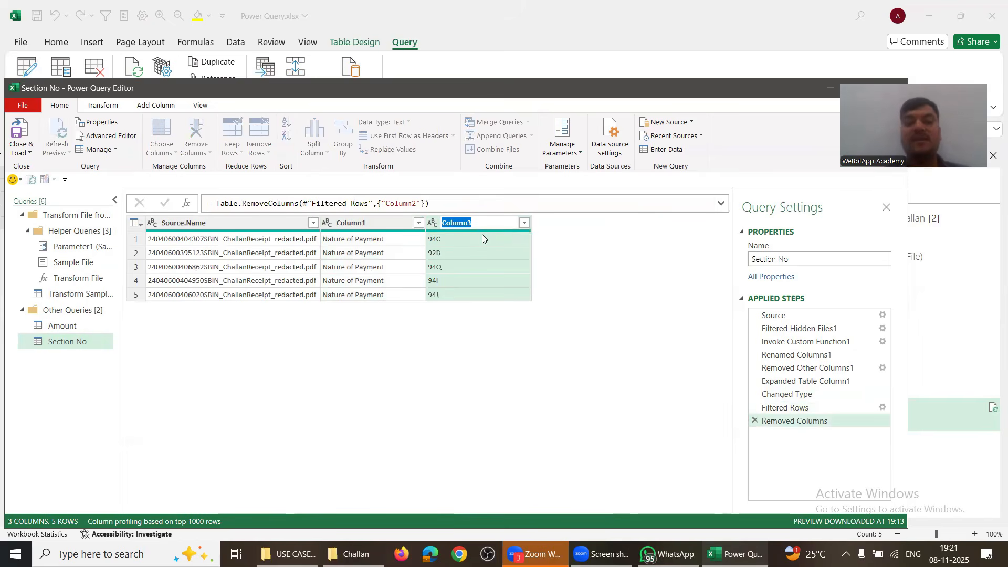
type("Natr")
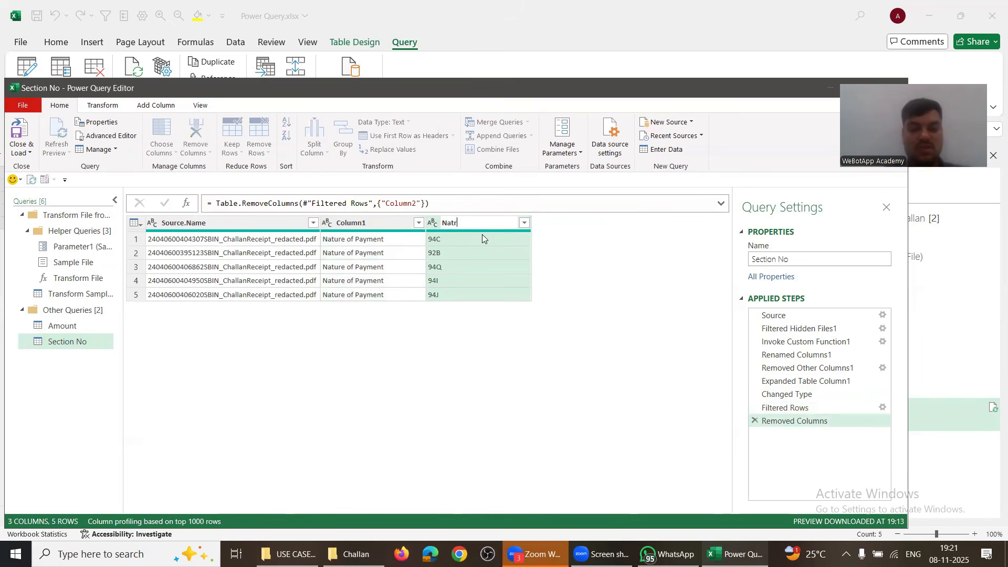
key("BackSpace")
key("BackSpace")
key("BackSpace")
key("BackSpace")
type("Se")
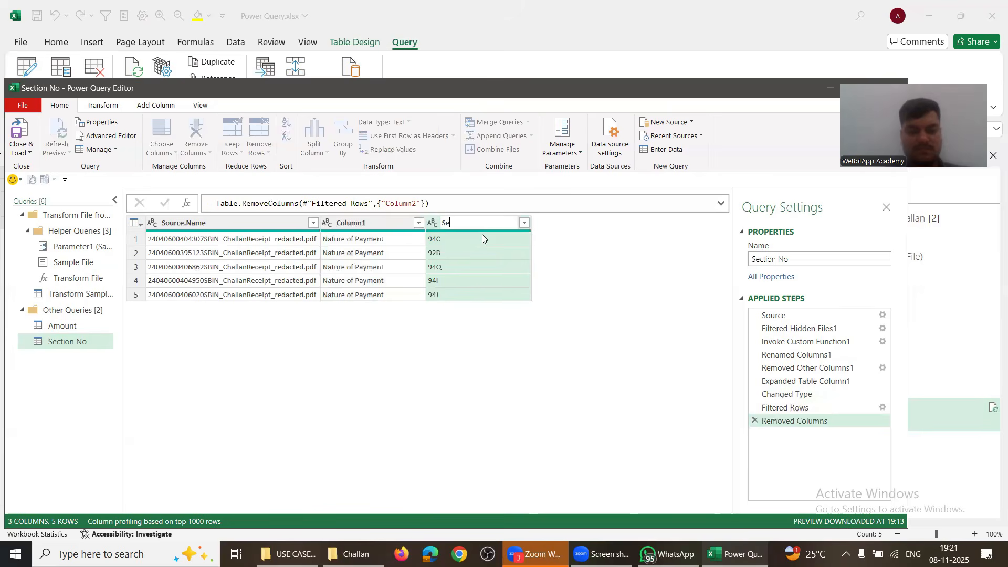
type("ction")
key("Return")
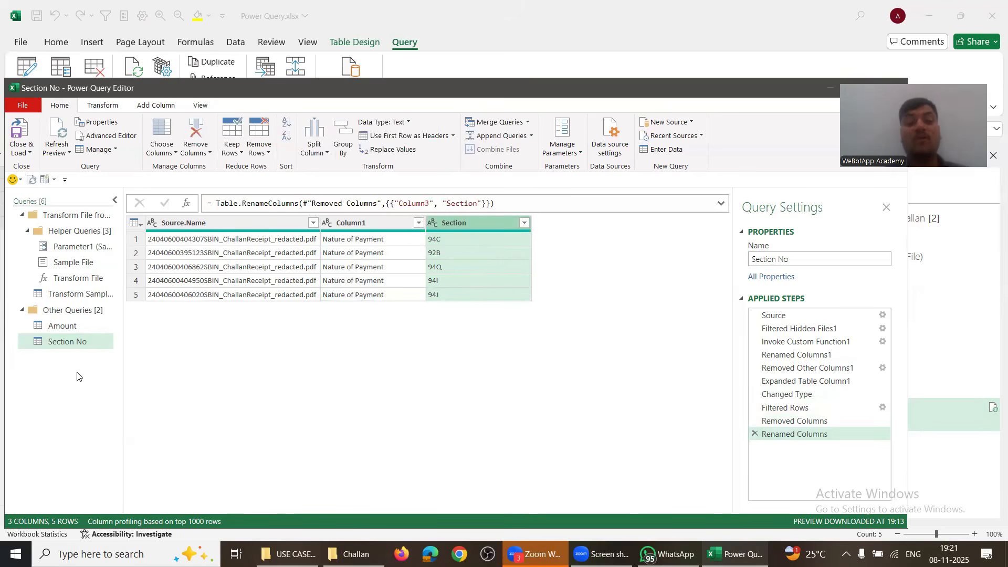
double_click(62, 326)
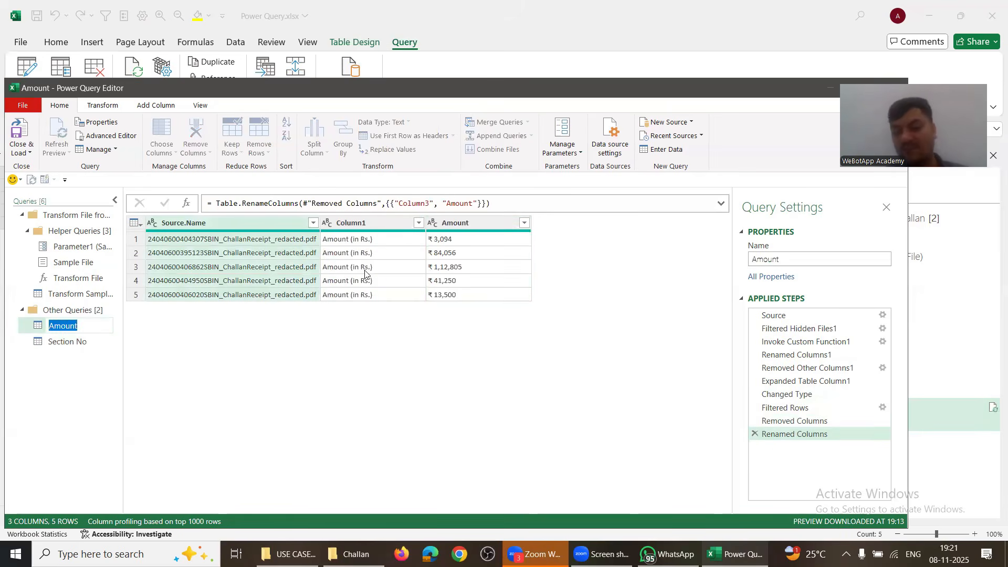
key("Return")
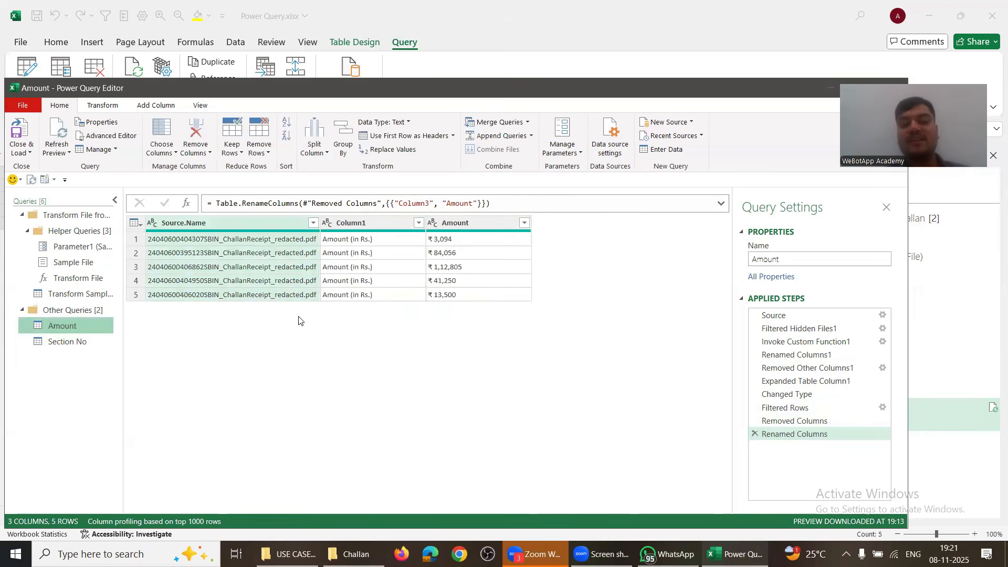
left_click(66, 344)
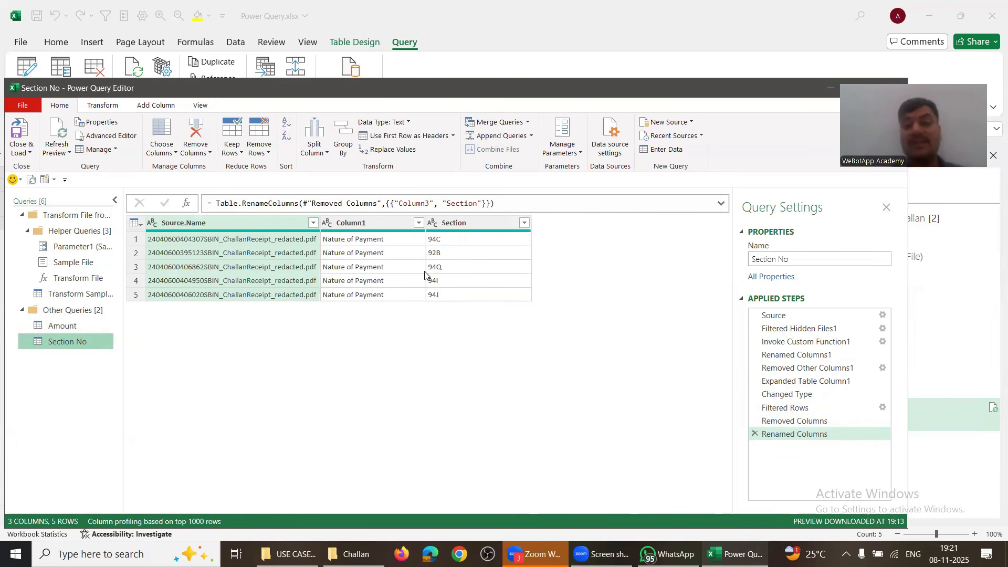
left_click(88, 326)
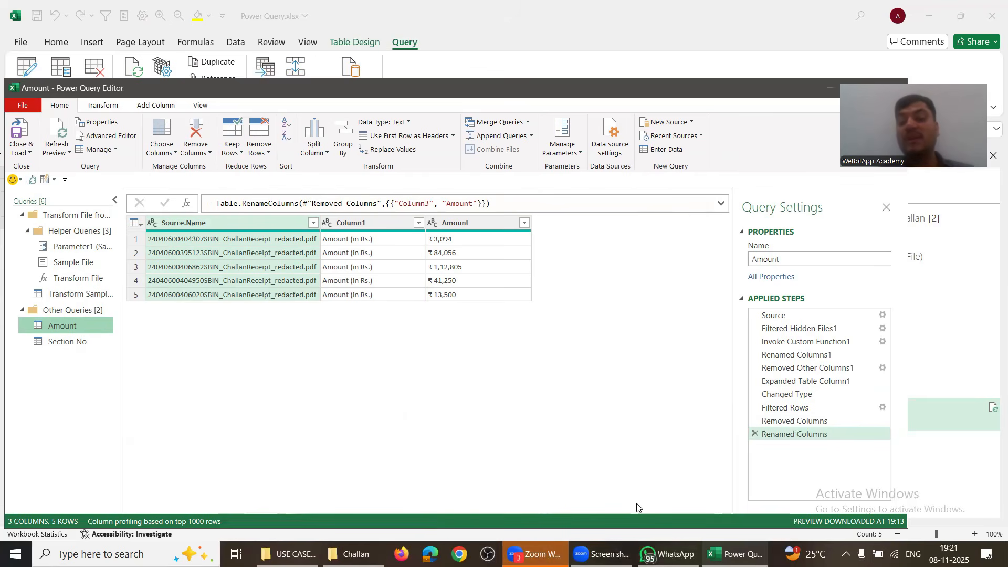
left_click(734, 554)
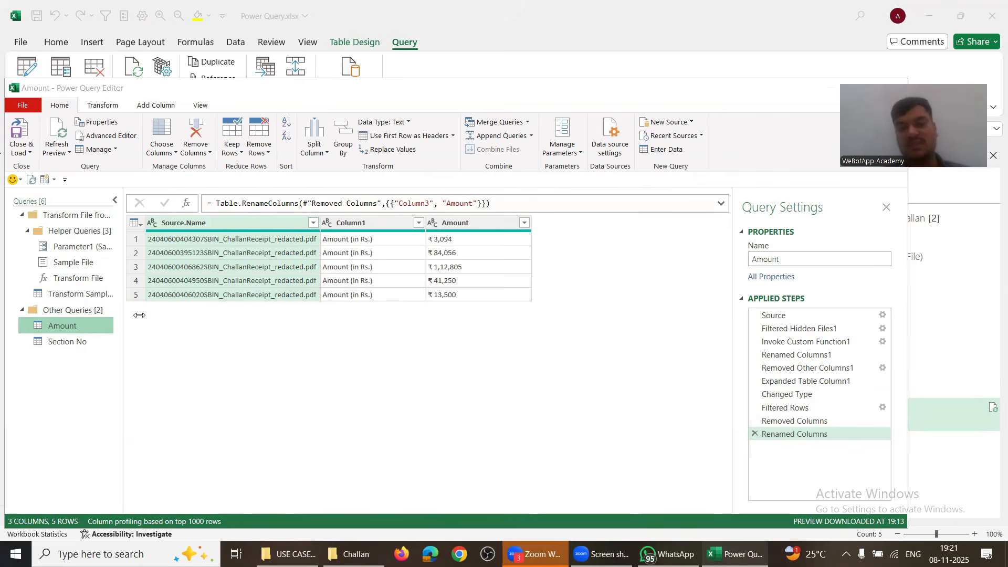
left_click(60, 106)
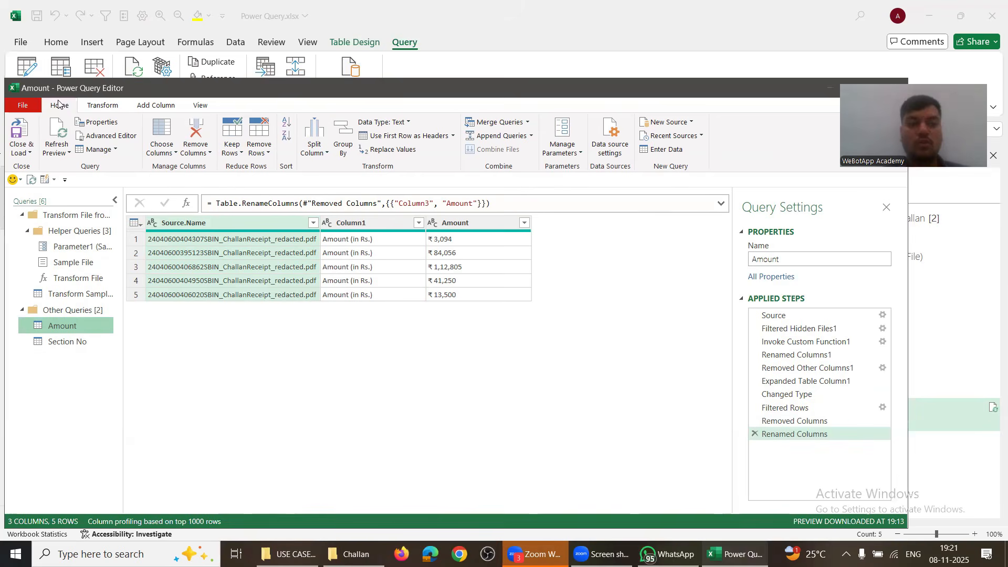
Step: Merge the Section No query into Amount, using Source.Name as the matching column in each
left_click(527, 122)
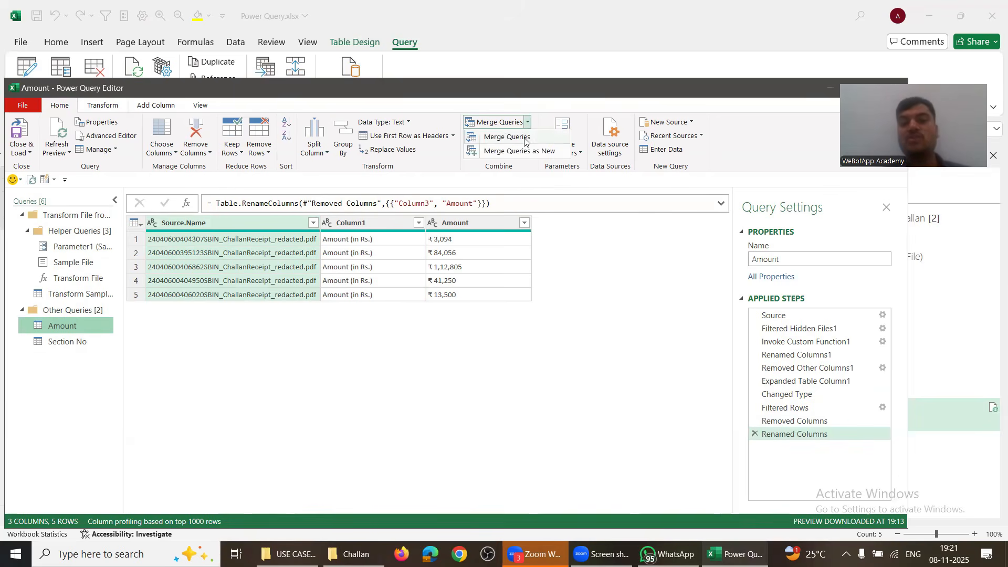
left_click(524, 139)
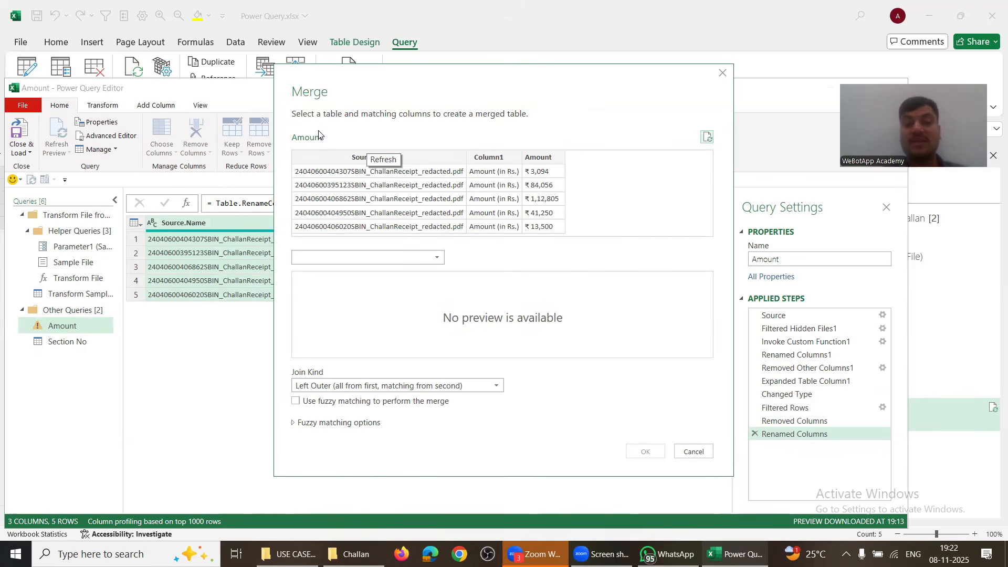
left_click(324, 158)
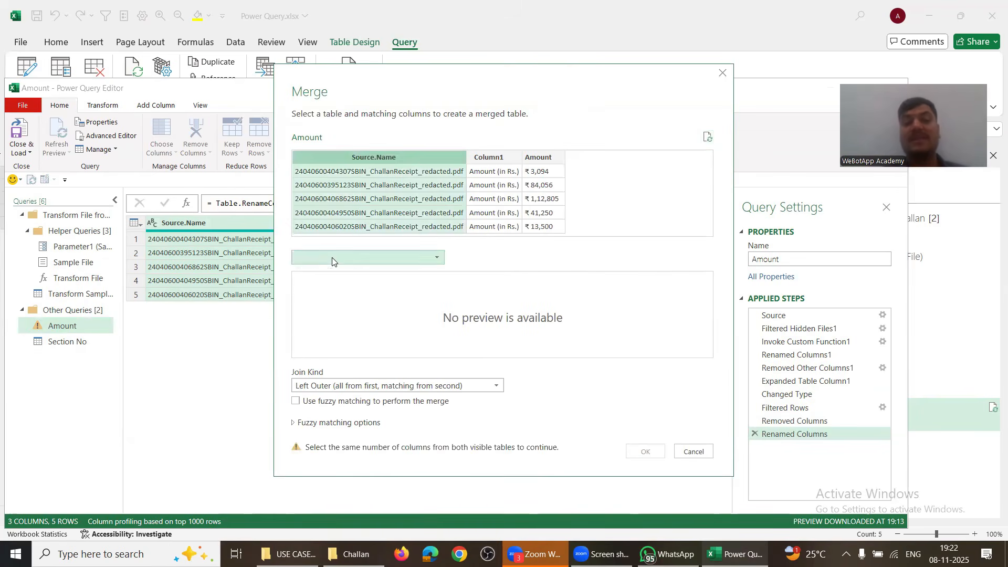
left_click(333, 257)
left_click(324, 284)
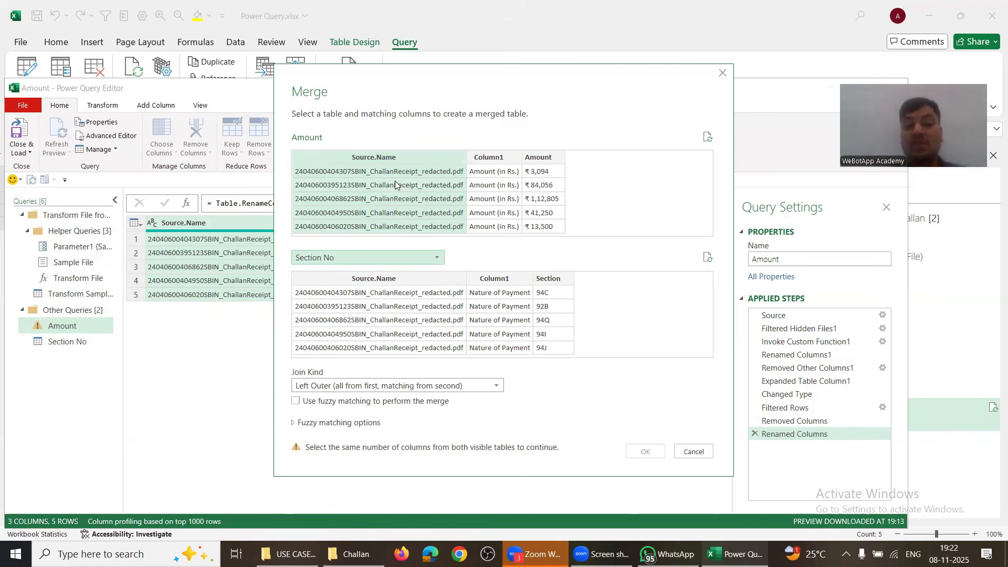
left_click(373, 282)
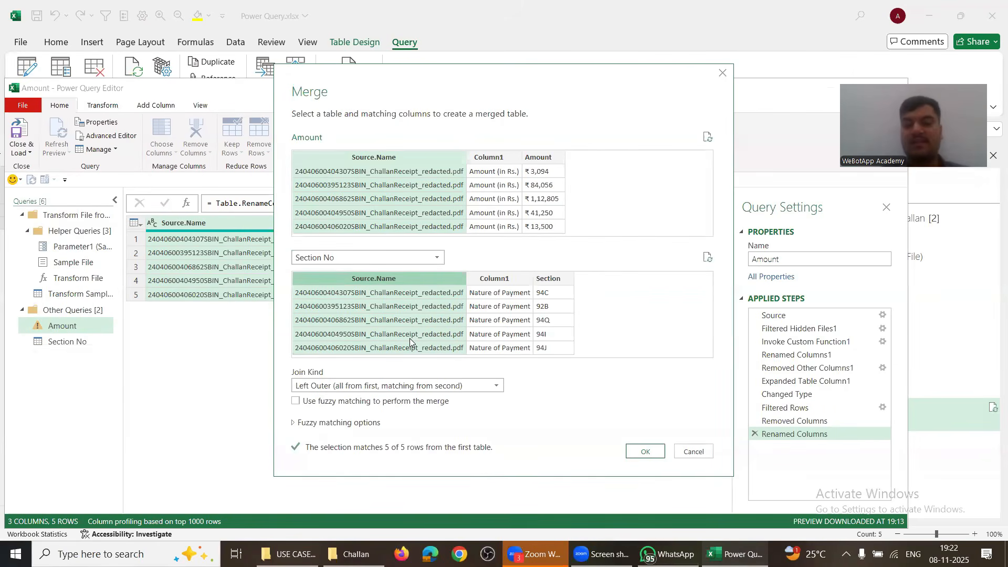
left_click(636, 453)
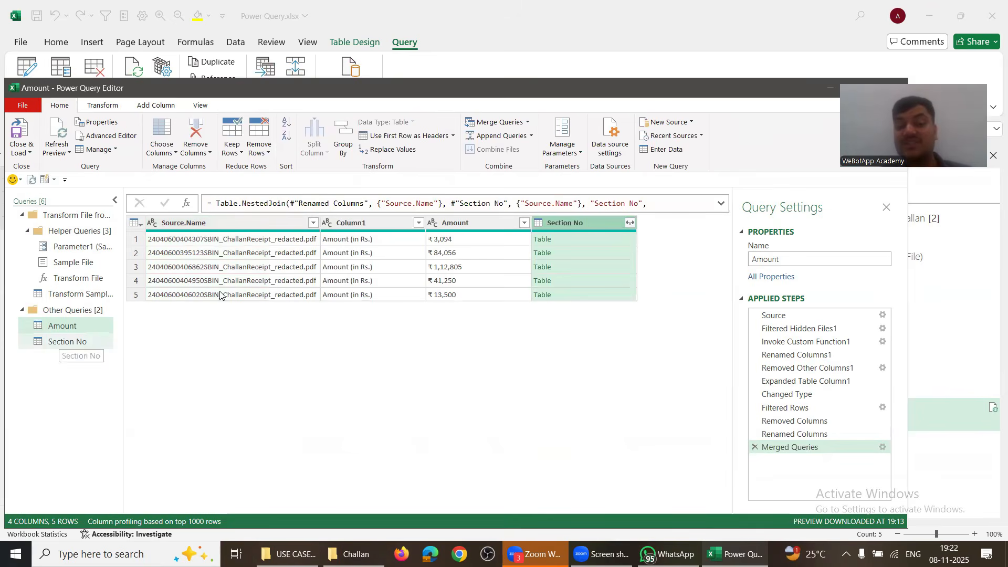
Step: Expand the merged Section No column to just its Section field, checking codes like 94Q and 94I
left_click(630, 222)
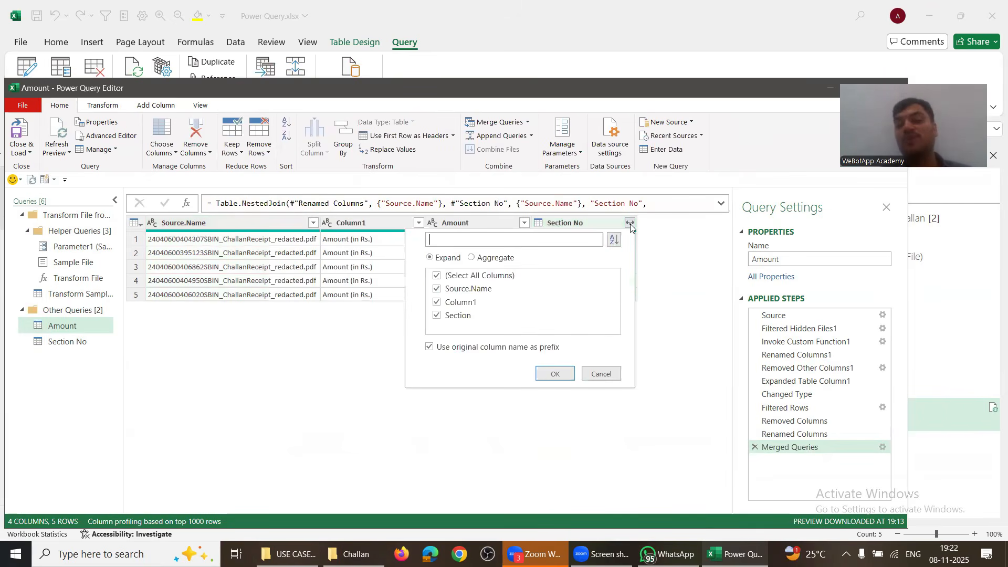
left_click(436, 276)
left_click(437, 315)
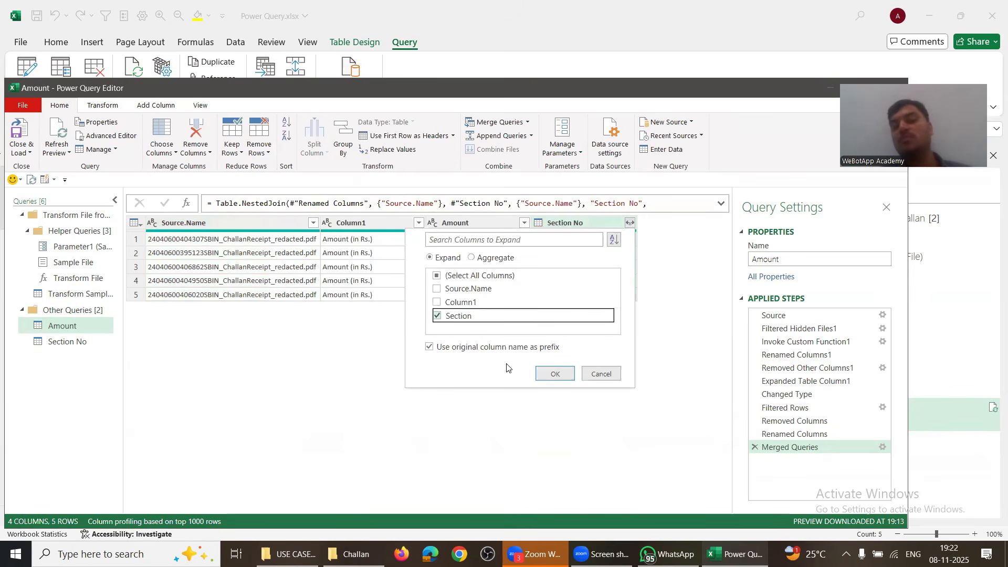
left_click(552, 374)
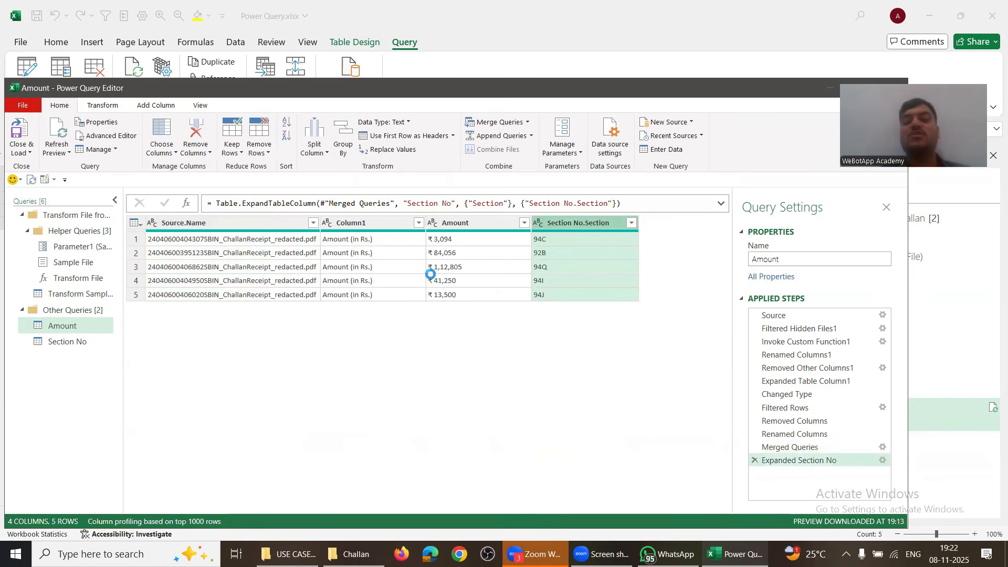
left_click(439, 239)
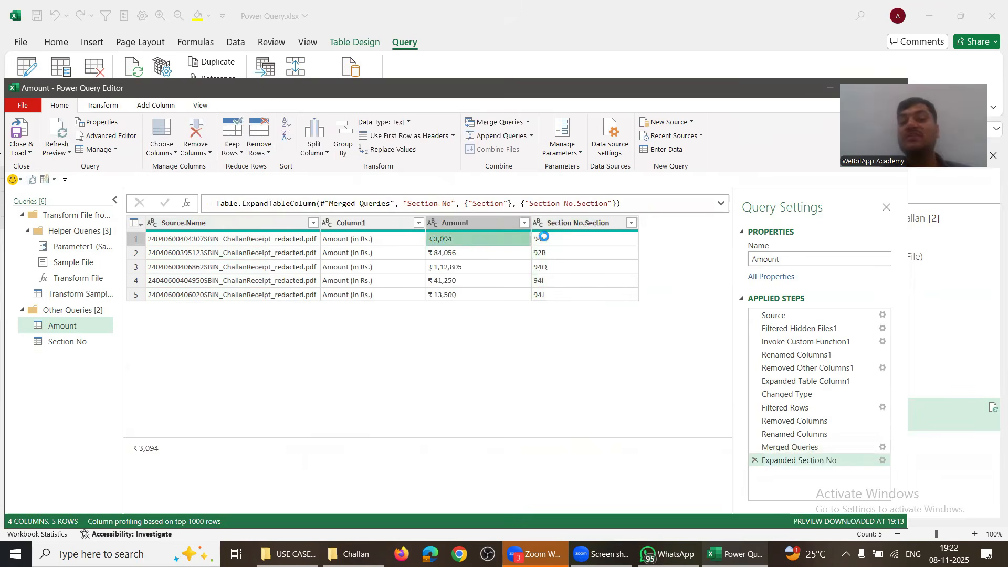
left_click(544, 237)
left_click(472, 251)
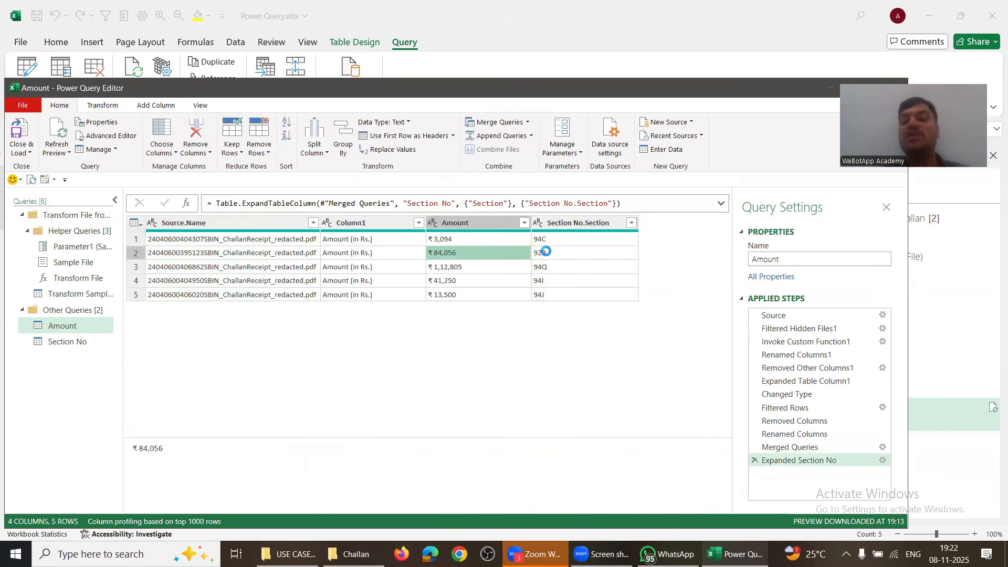
left_click(546, 252)
left_click(466, 266)
left_click(533, 267)
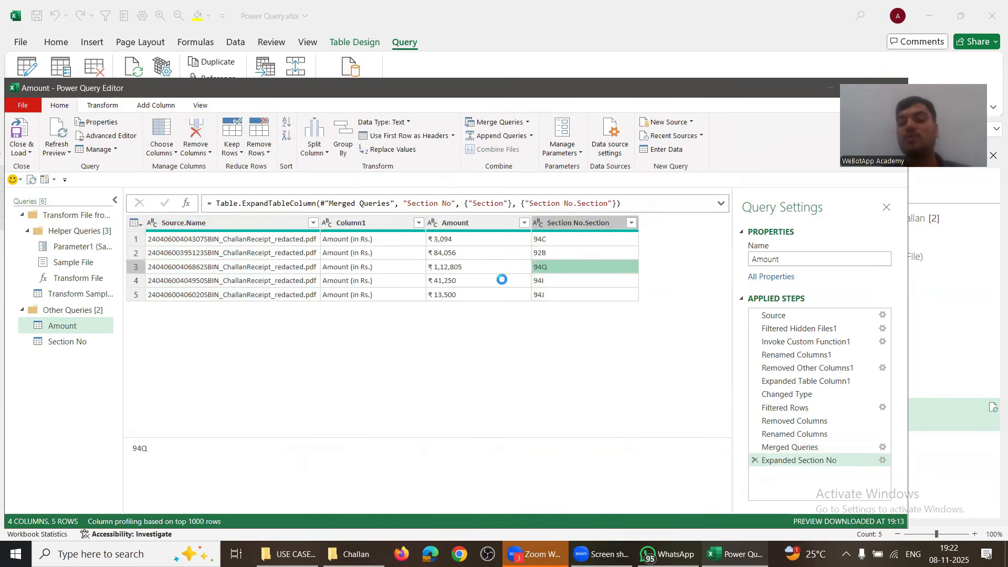
left_click(475, 284)
left_click(541, 279)
Step: Rename the Section No.Section column to Section No
left_click(563, 228)
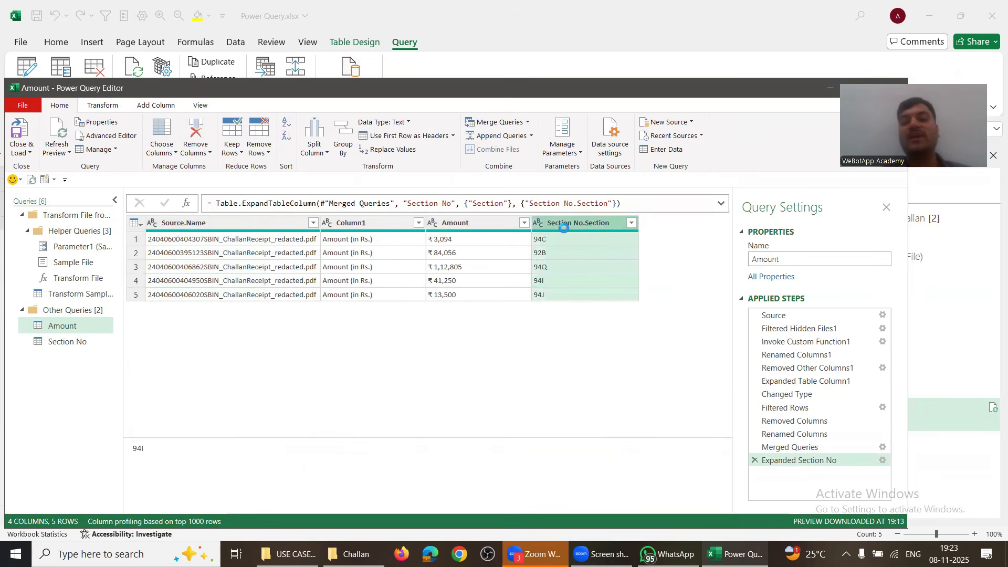
double_click(564, 226)
type("Sect")
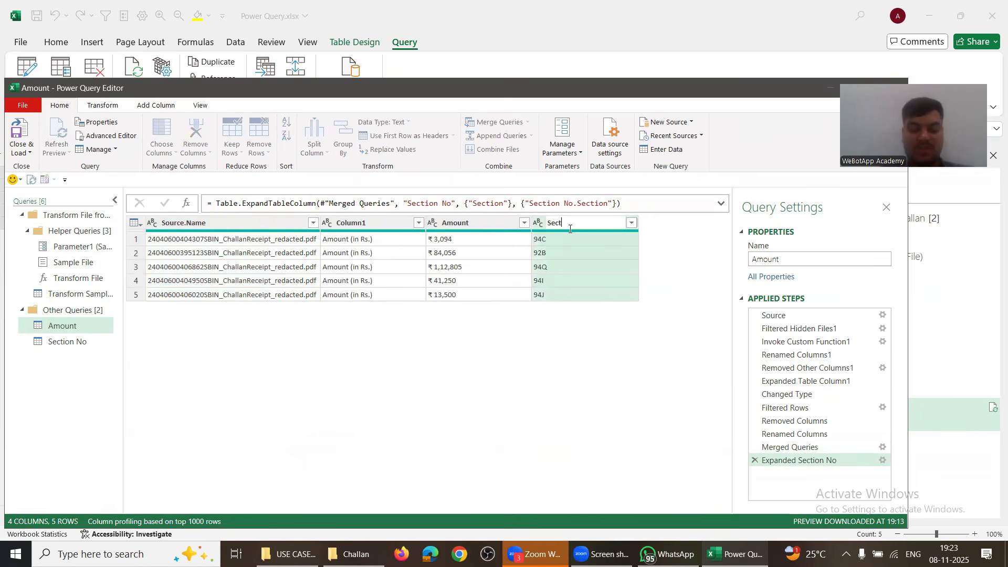
type("ion No")
key("Return")
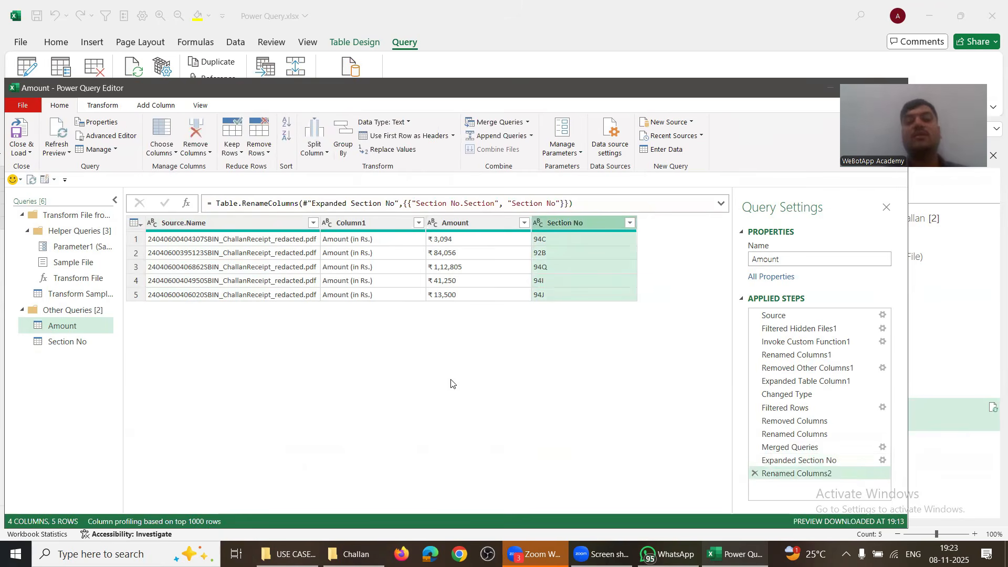
right_click(79, 342)
Step: Duplicate Section No and delete the copy's last three steps
left_click(109, 406)
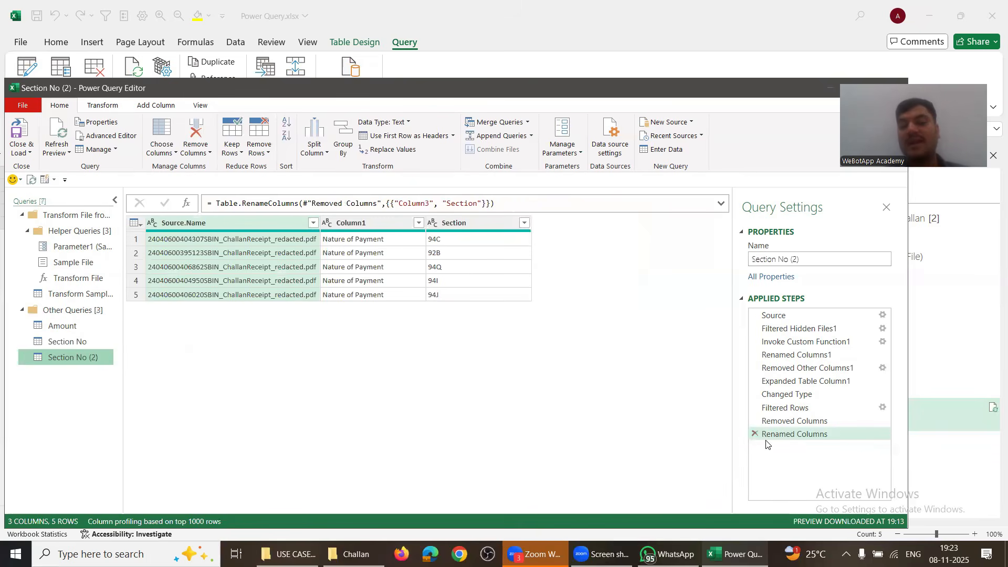
left_click(754, 434)
left_click(755, 420)
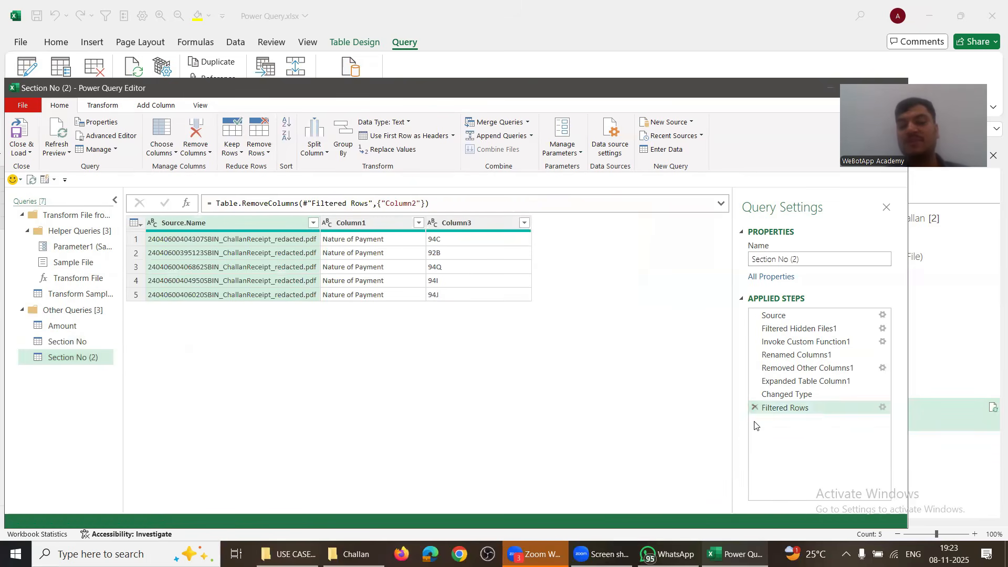
left_click(754, 407)
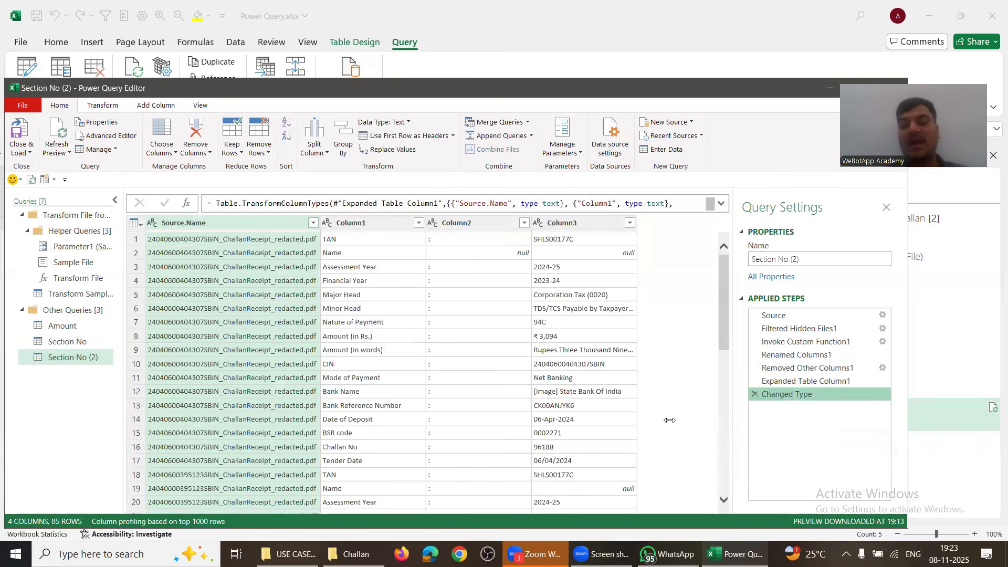
Step: Filter Column1 to keep only the CIN rows, after first trying Challan No
left_click(418, 223)
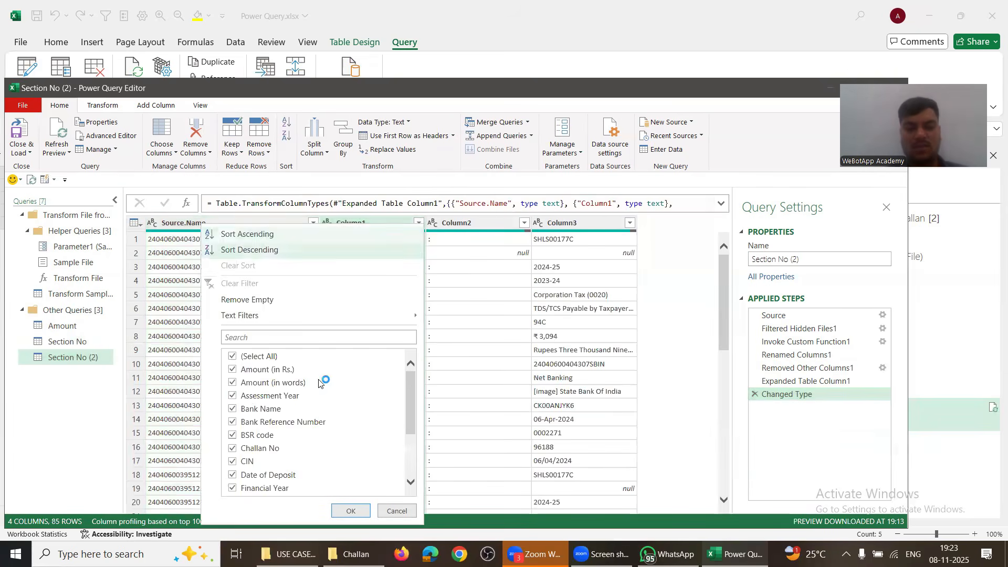
left_click(232, 356)
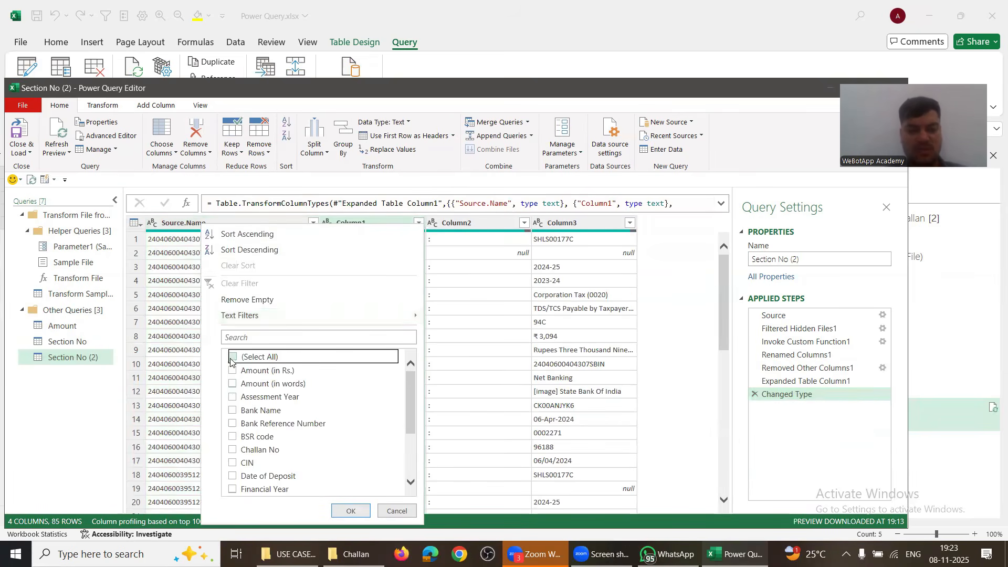
left_click(233, 449)
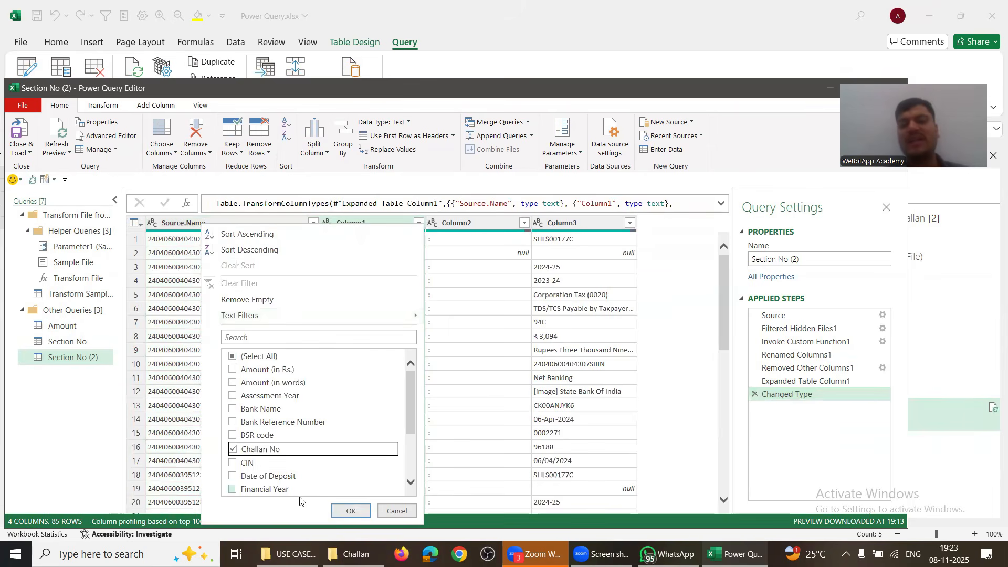
left_click(351, 511)
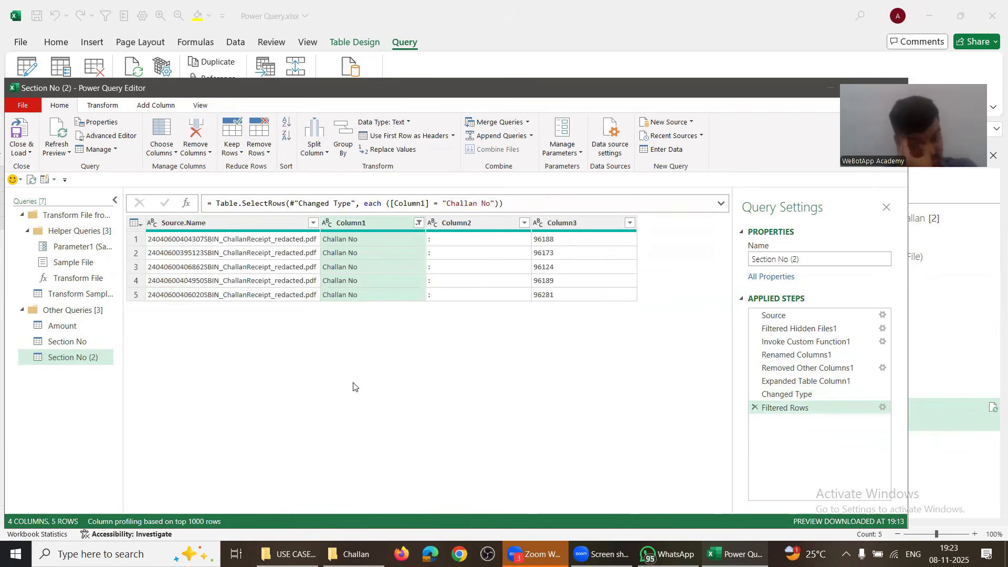
left_click(419, 223)
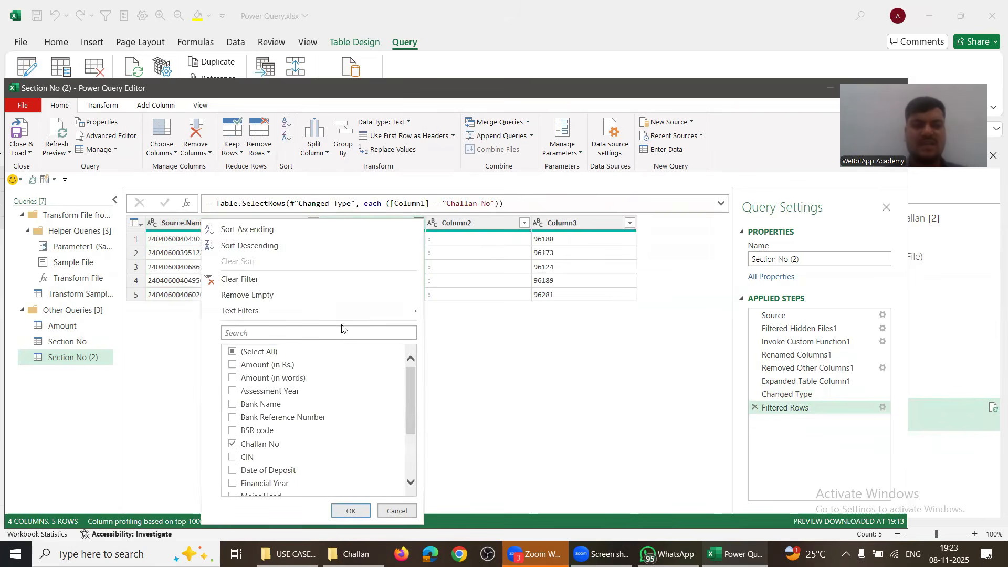
left_click(233, 446)
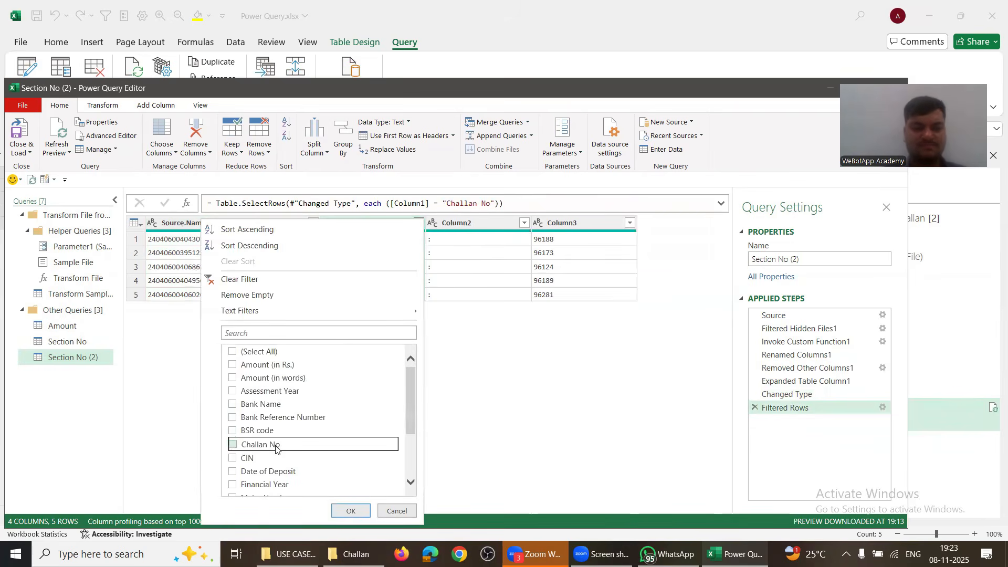
left_click(237, 459)
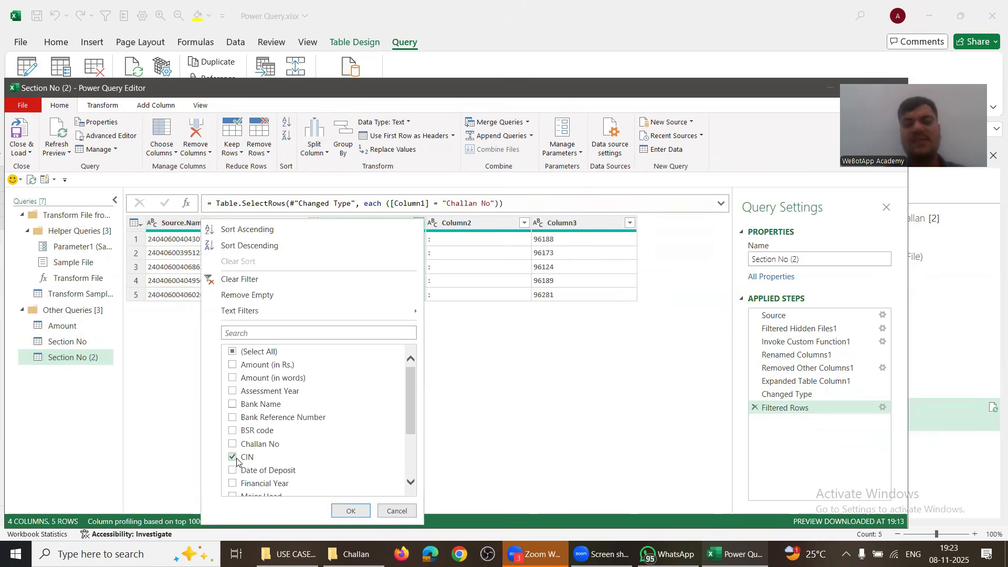
left_click(347, 510)
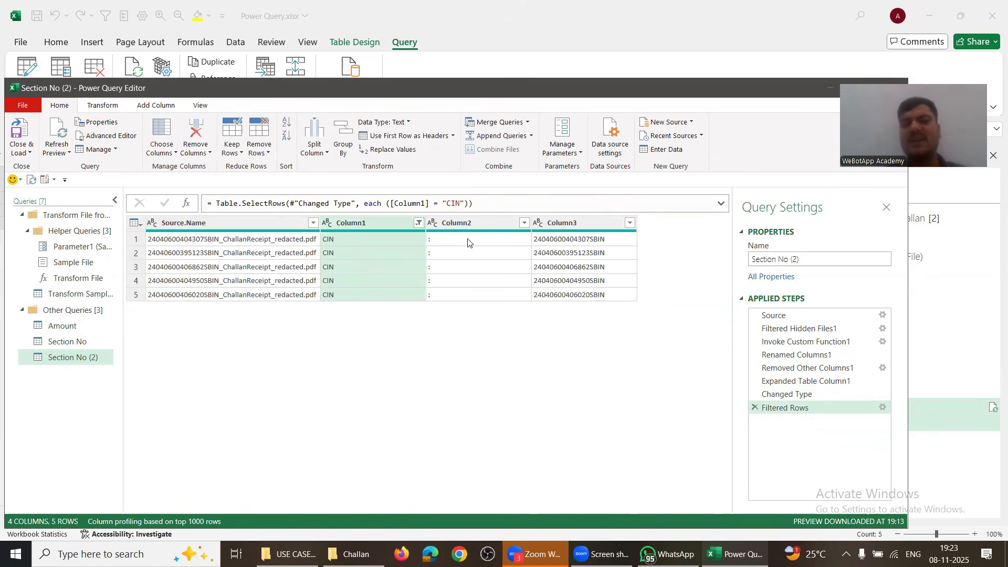
Step: Remove Column2 and rename the duplicated query Cin No
right_click(461, 223)
left_click(491, 238)
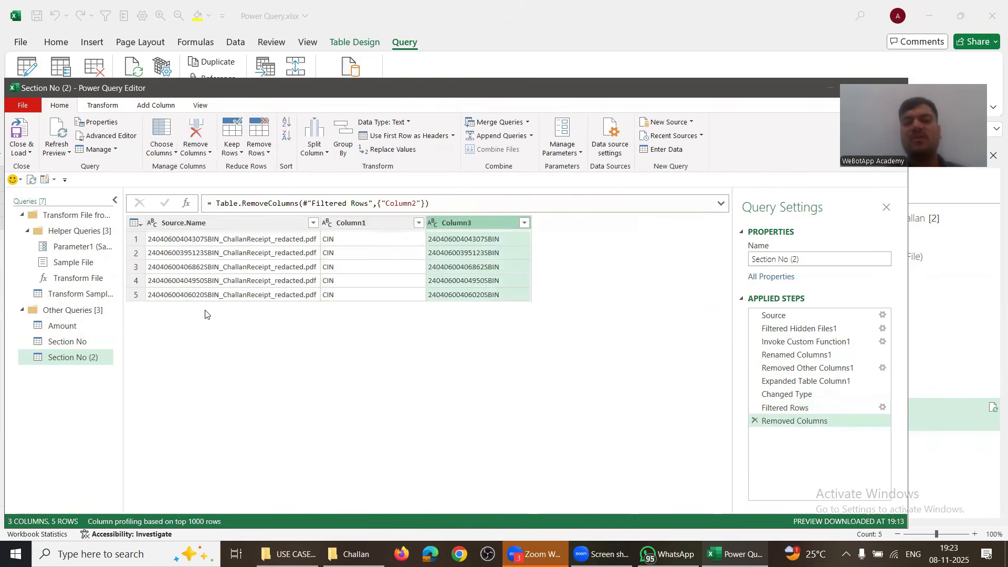
double_click(68, 360)
type("Cin No")
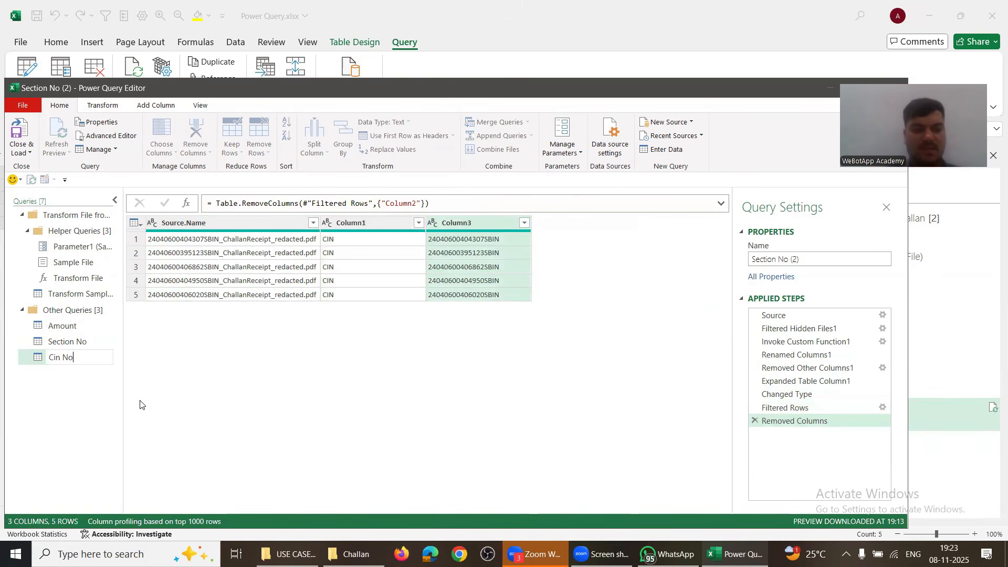
key("Return")
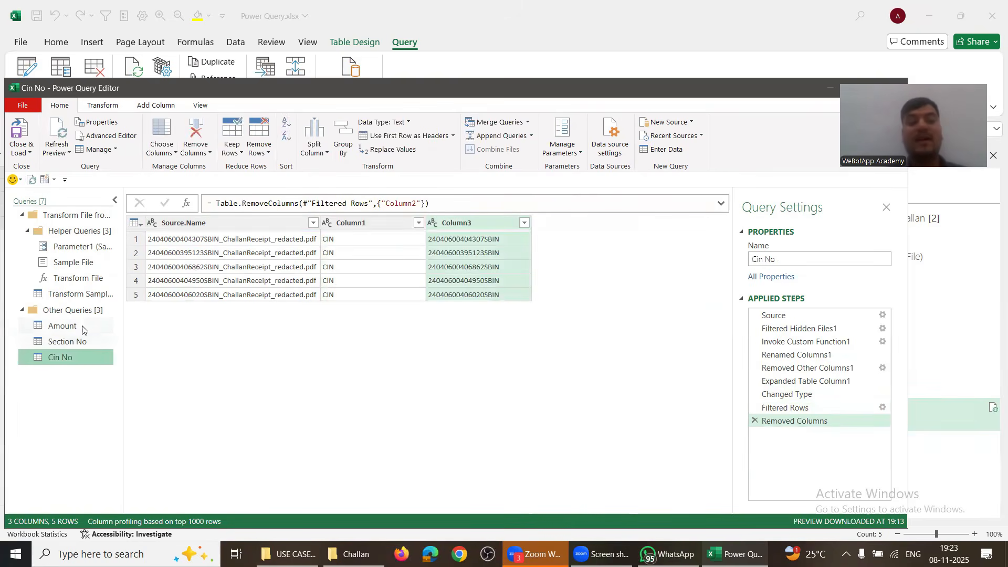
left_click(77, 325)
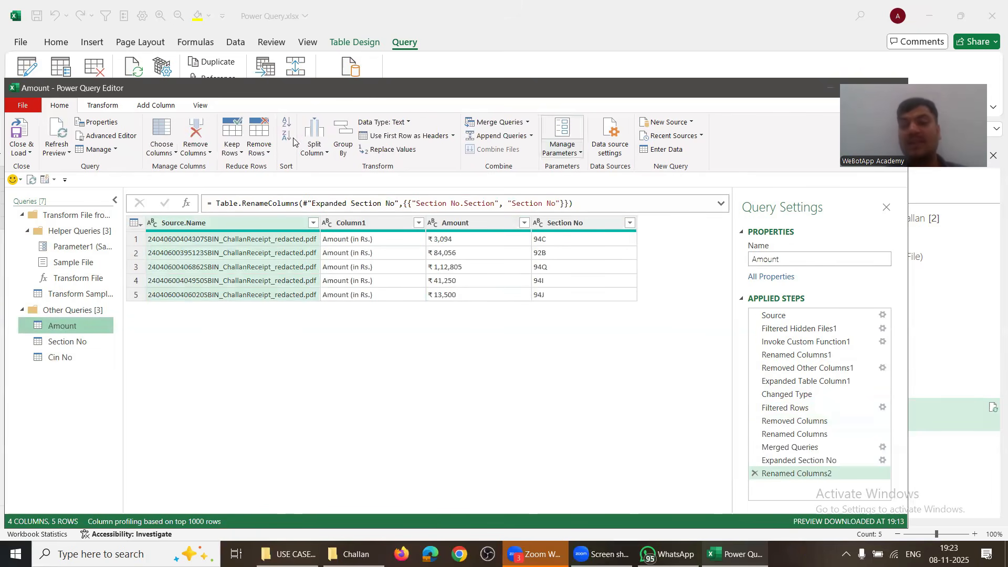
Step: Merge Cin No into Amount, matching Source.Name in both tables
left_click(527, 121)
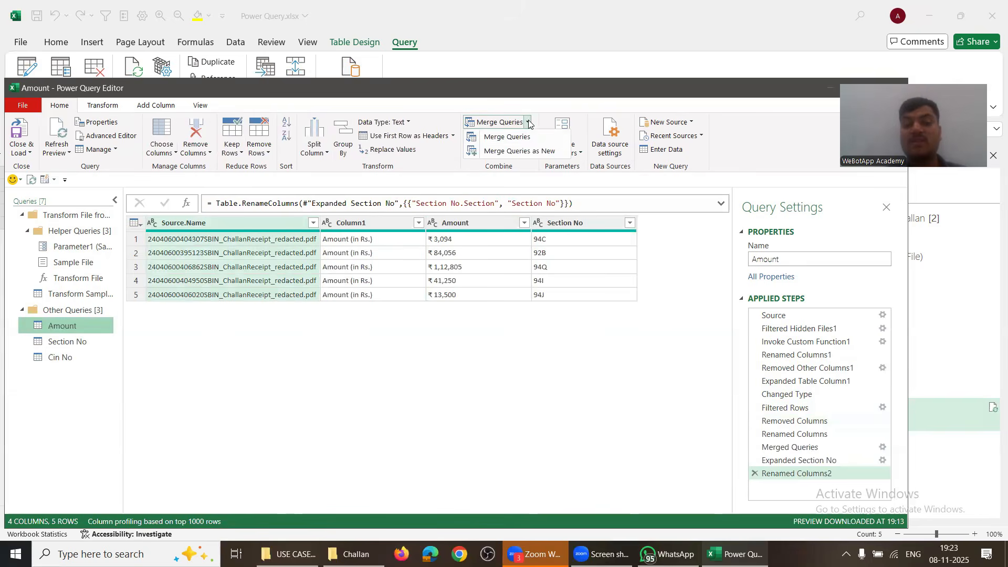
left_click(499, 136)
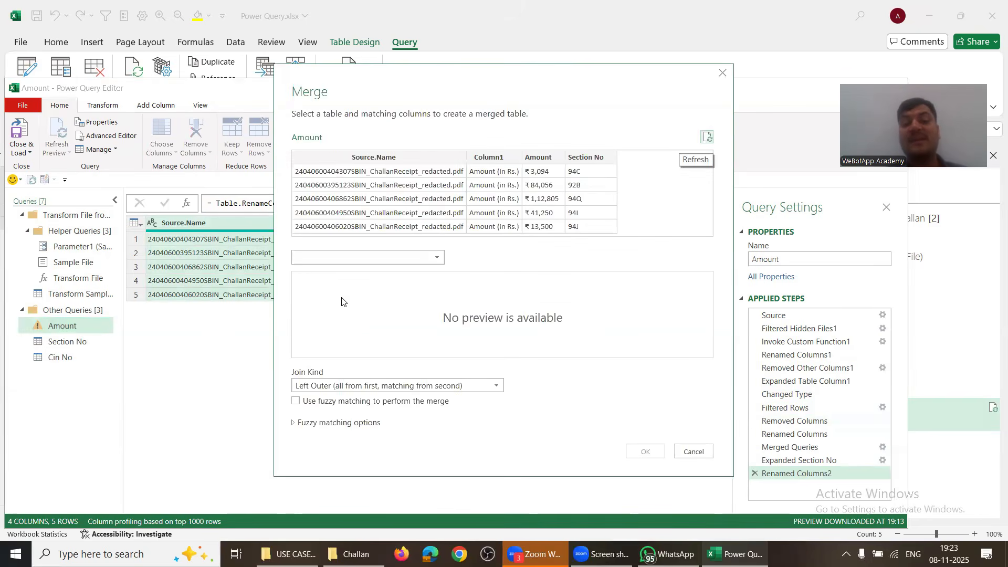
left_click(332, 258)
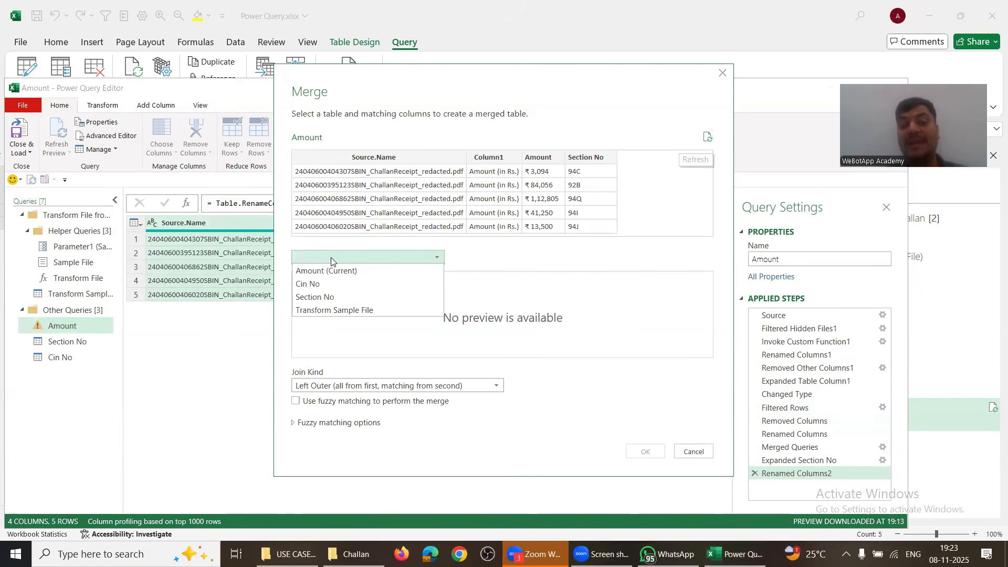
left_click(314, 283)
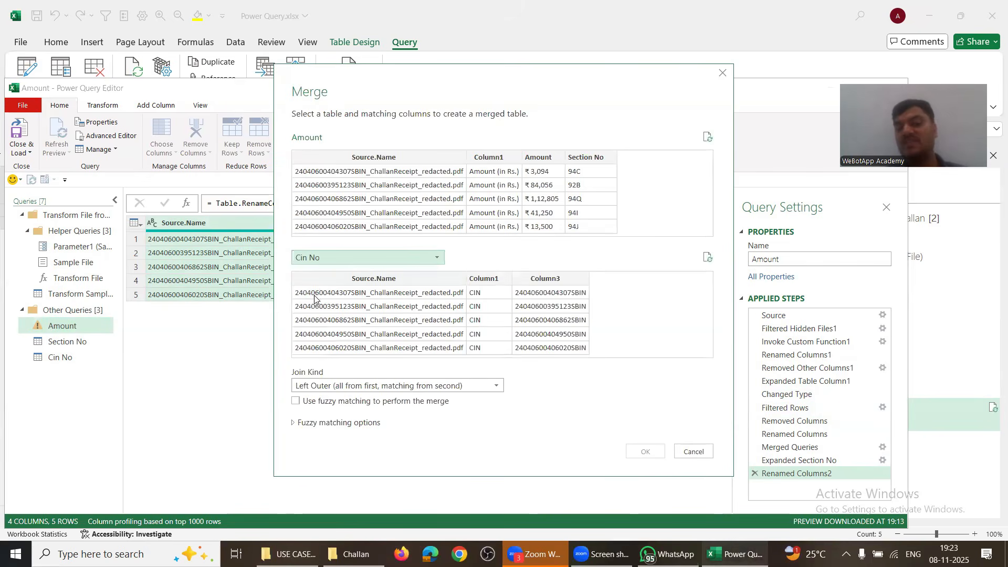
left_click(392, 281)
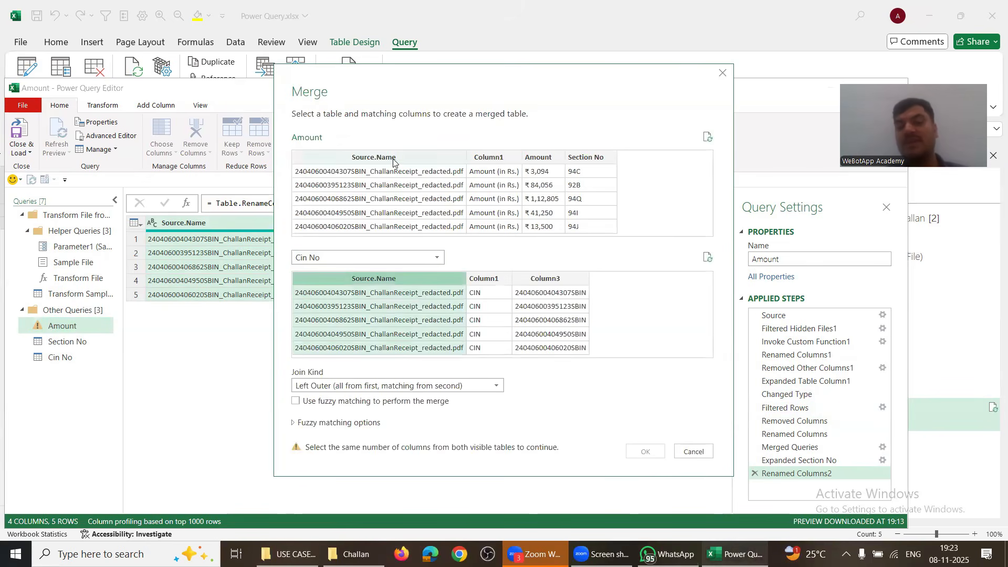
left_click(393, 158)
left_click(645, 451)
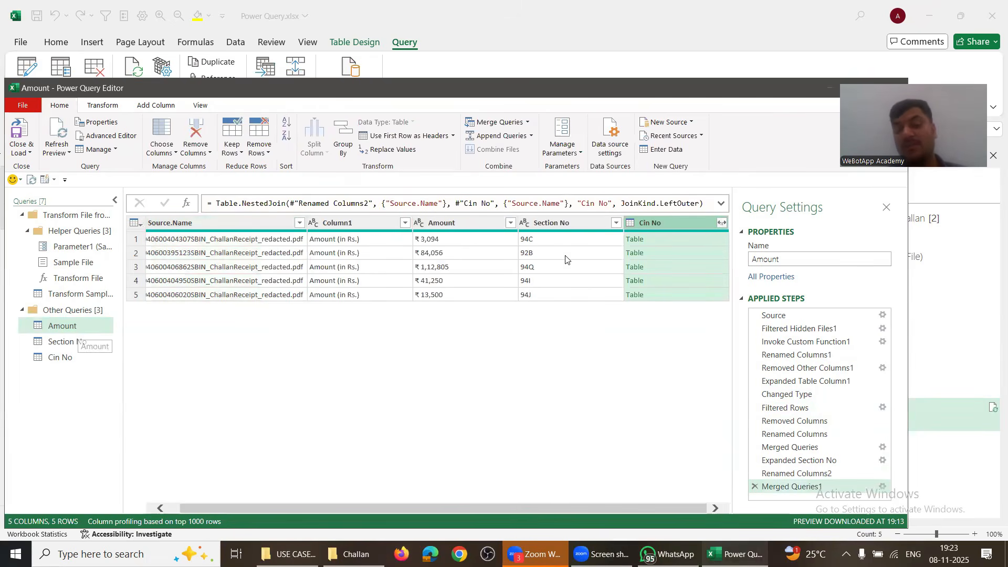
Step: Expand only Column3 from Cin No, name it Cin NO, and load the results
left_click(720, 223)
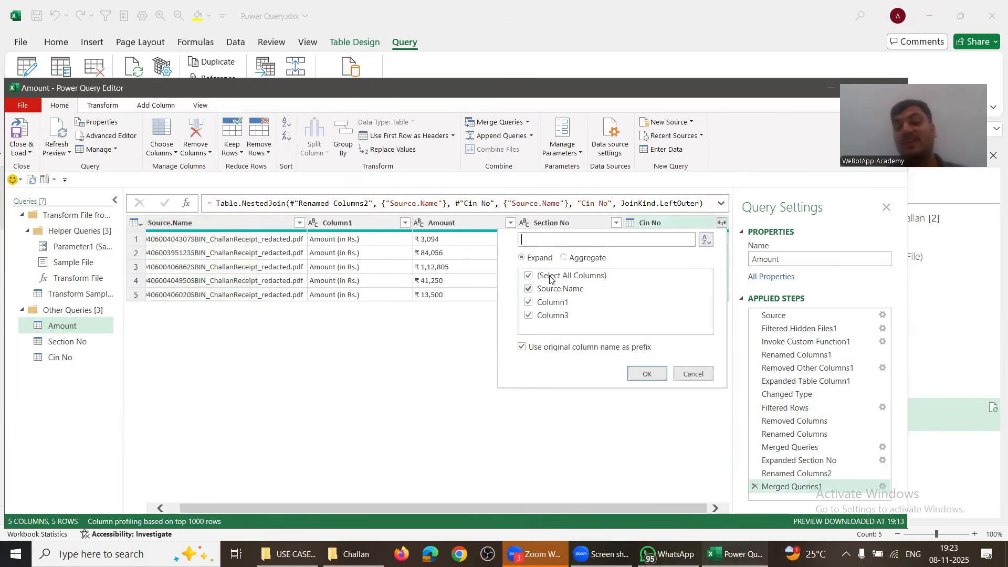
left_click(529, 276)
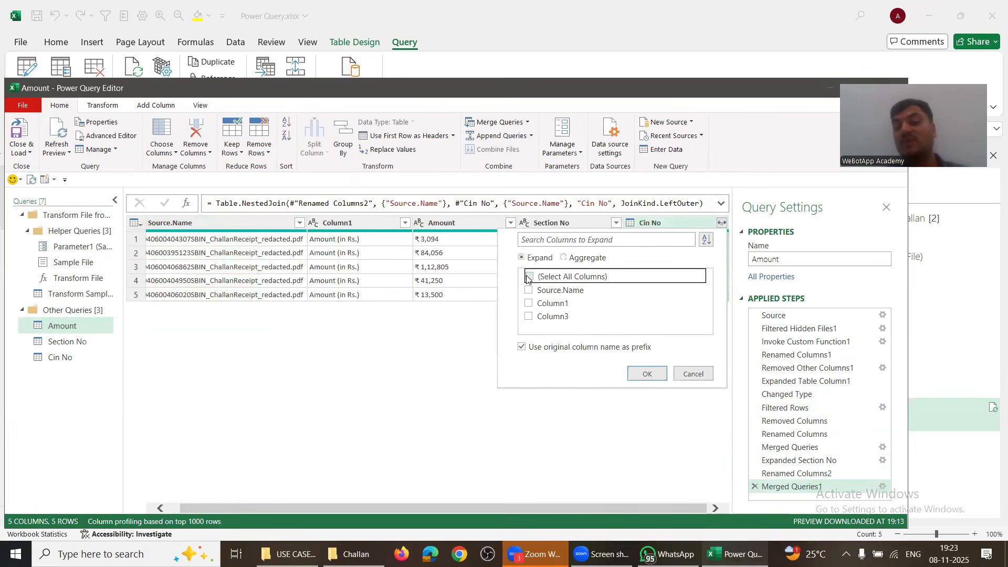
left_click(529, 316)
left_click(646, 374)
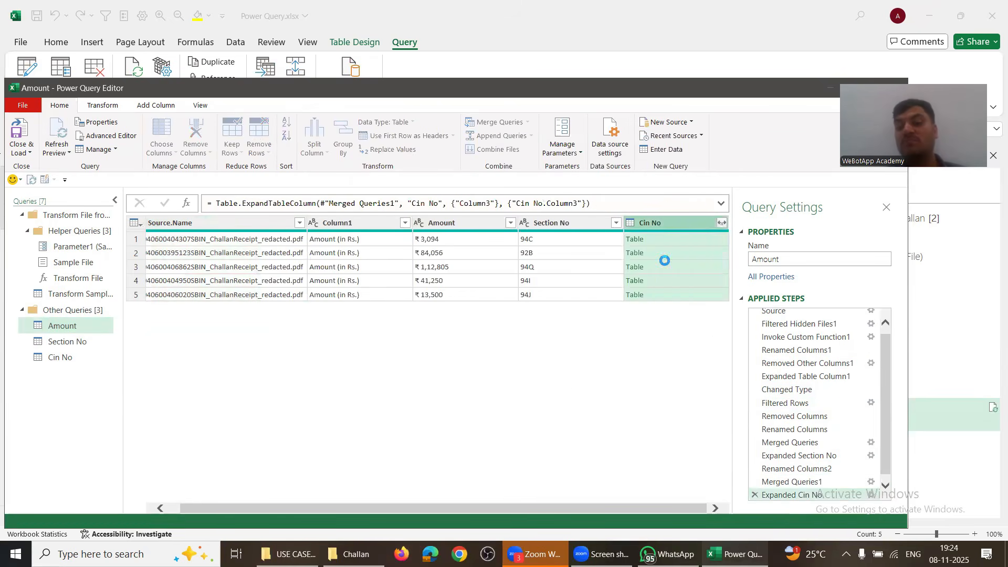
double_click(645, 225)
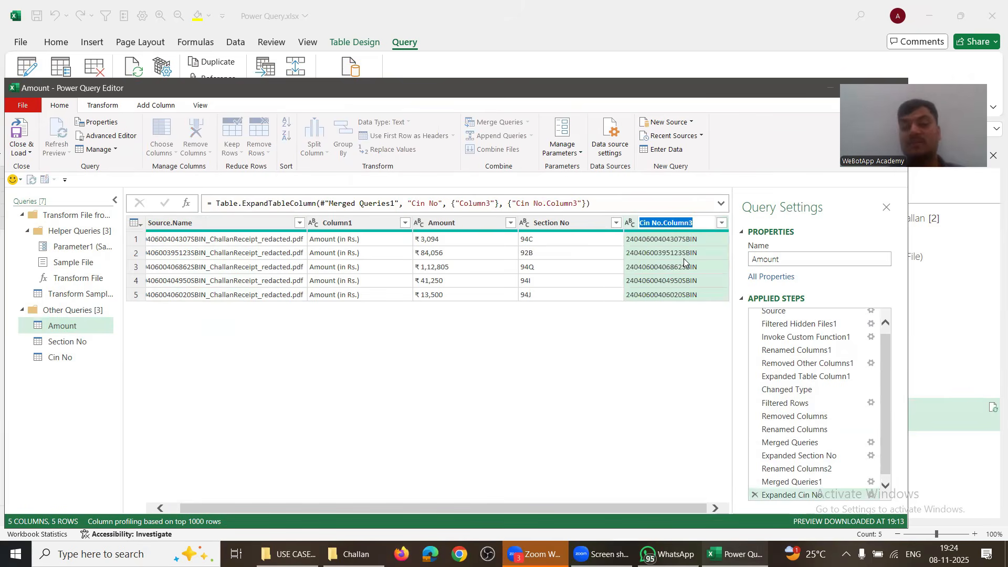
type("Cin NO")
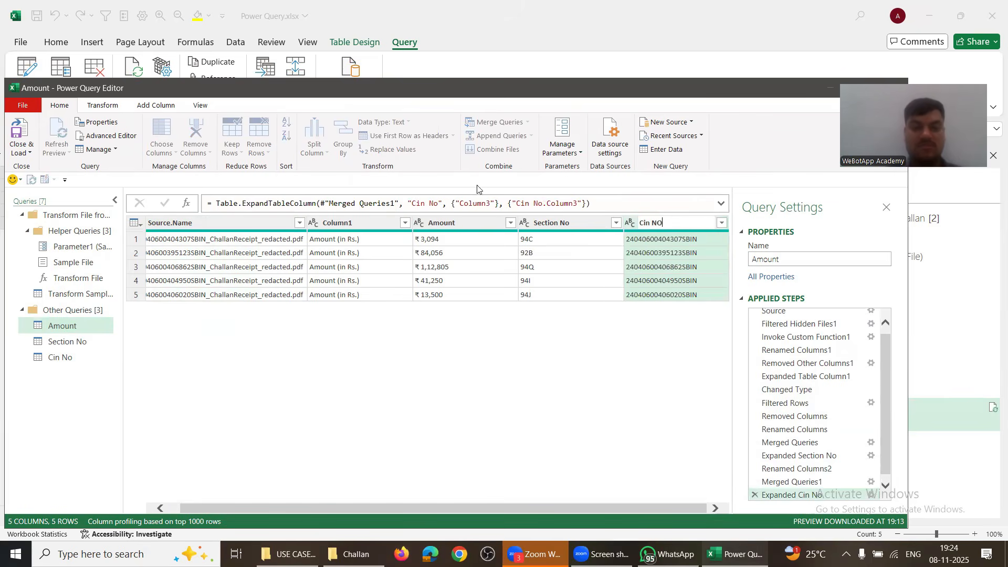
left_click(19, 130)
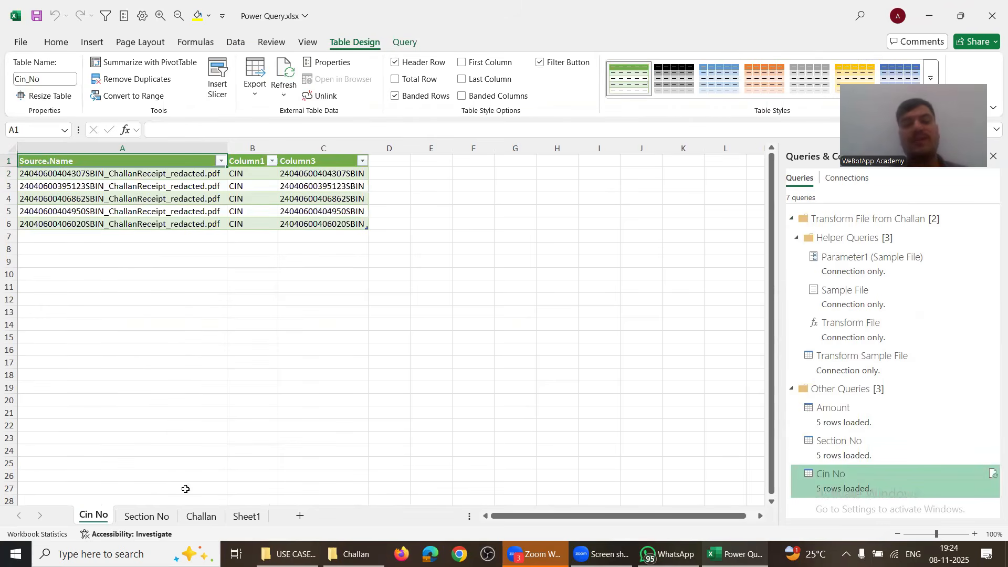
Step: On the Challan sheet, check the loaded amount, section and CIN values in columns C–E
left_click(199, 519)
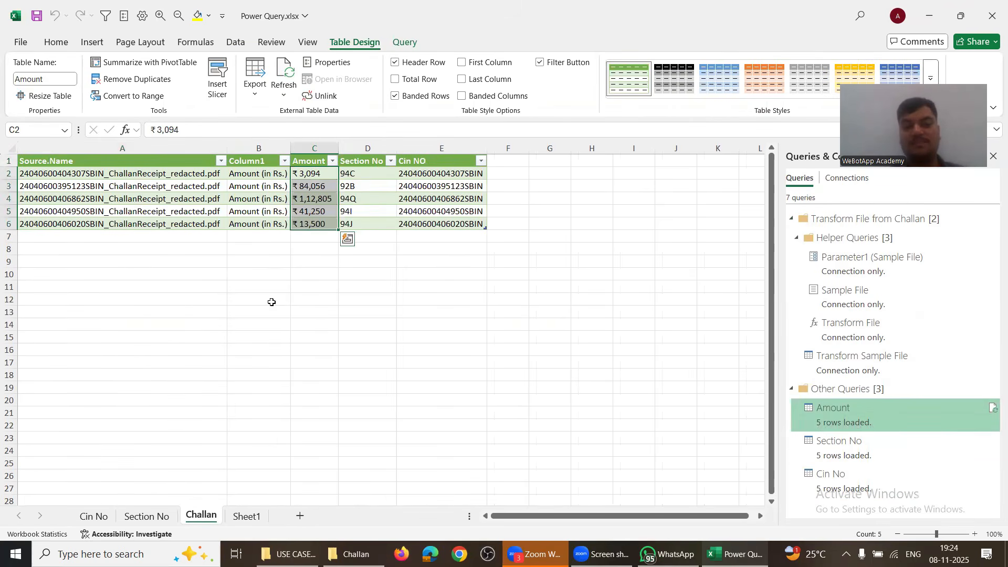
left_click(230, 402)
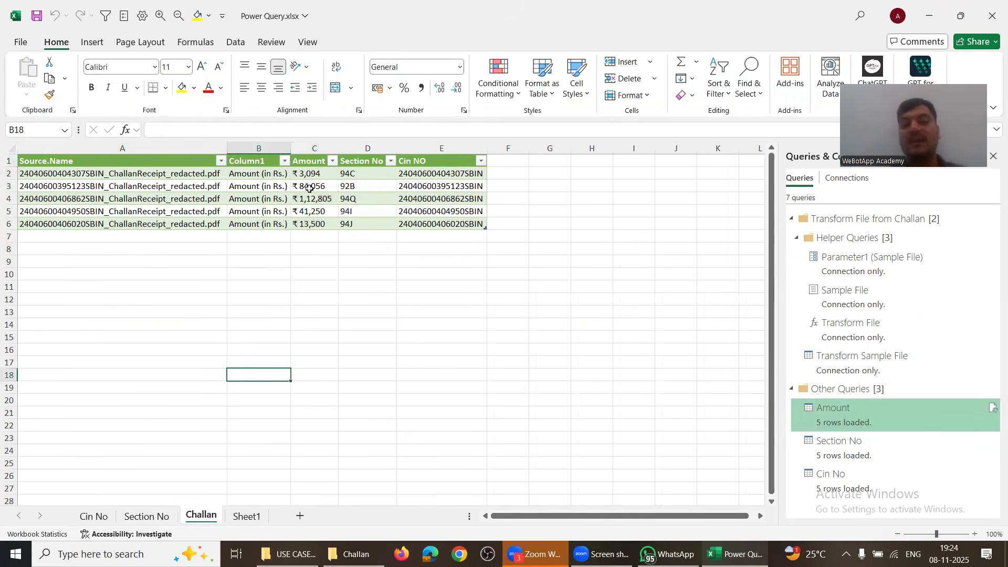
left_click(309, 186)
left_click(385, 199)
left_click(438, 196)
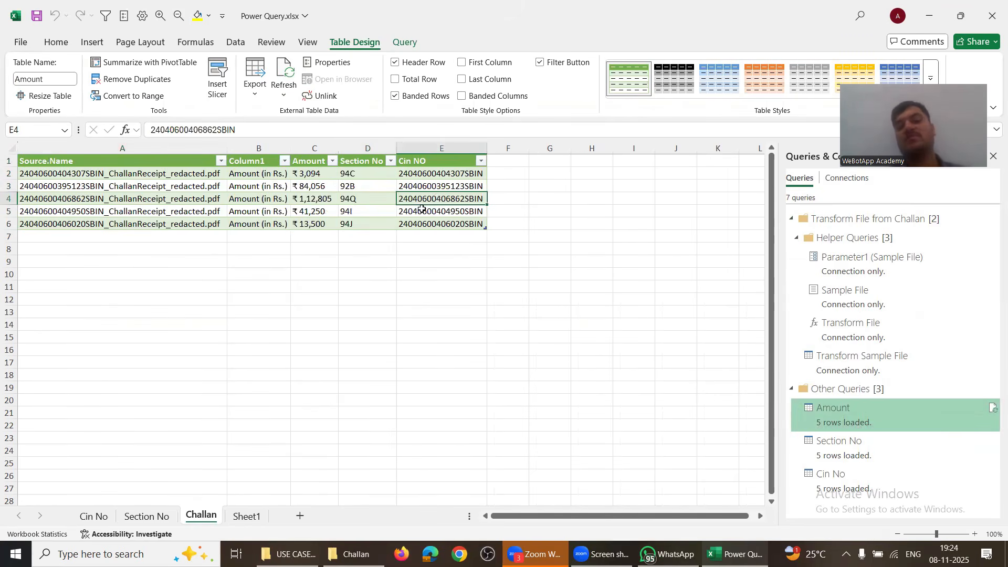
key("alt+Tab")
key("alt+Tab")
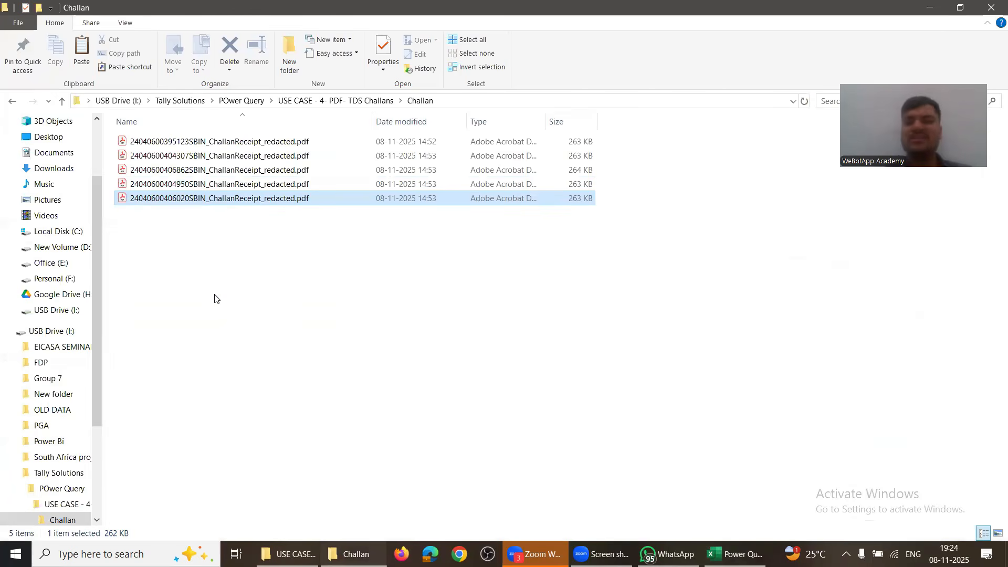
Step: Permanently delete the last four challan PDFs from the Challan folder
left_click_drag(232, 221, 224, 156)
key("Delete")
key("Return")
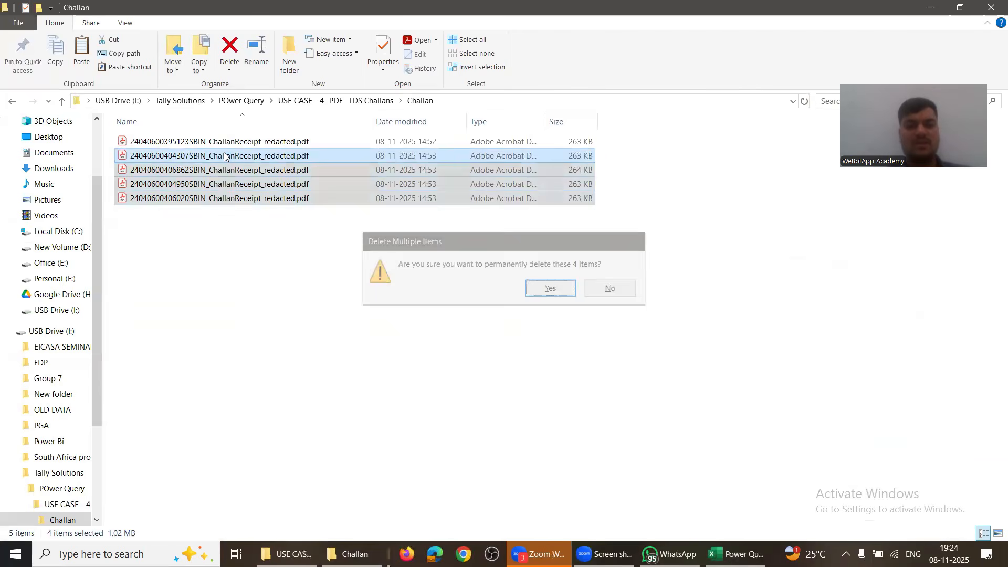
key("alt+Left")
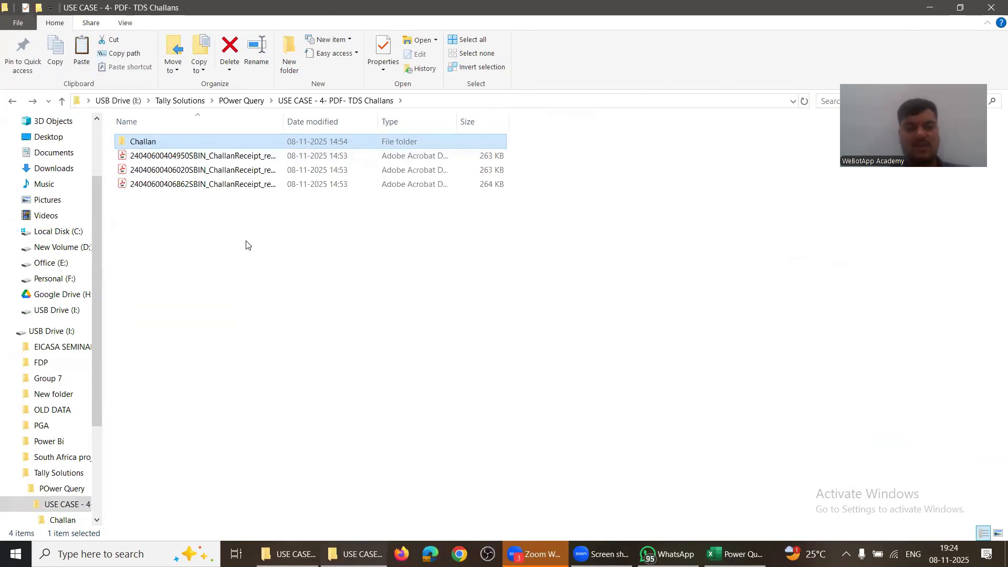
key("alt+Right")
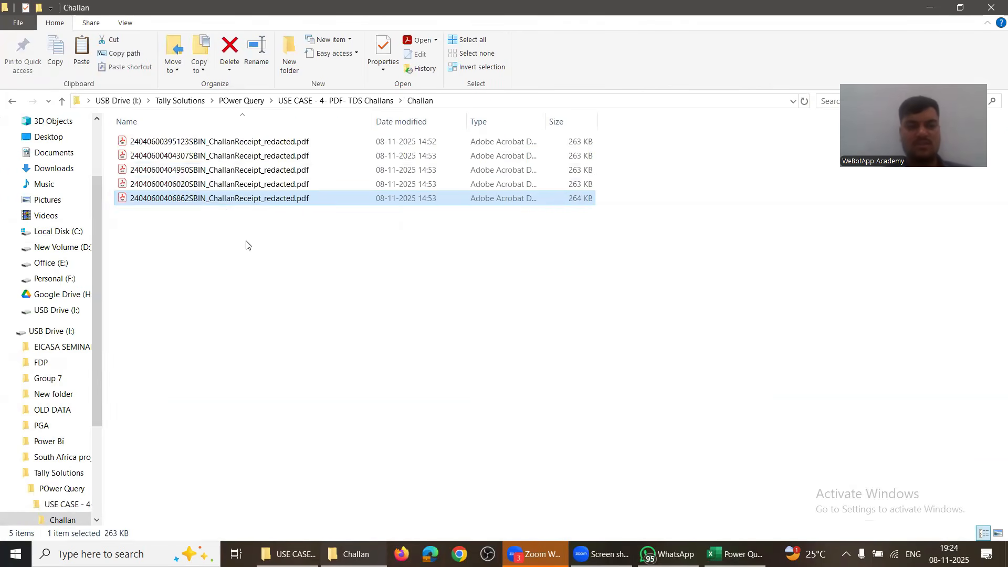
key("Delete")
key("Return")
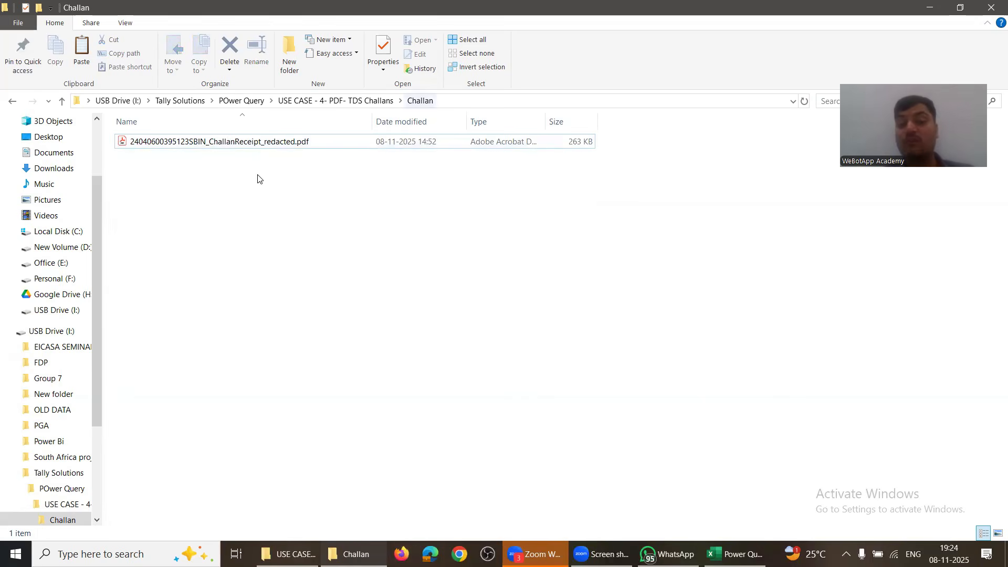
Step: Refresh All queries in Excel so the table shows the single remaining receipt
key("alt+Tab")
left_click(211, 210)
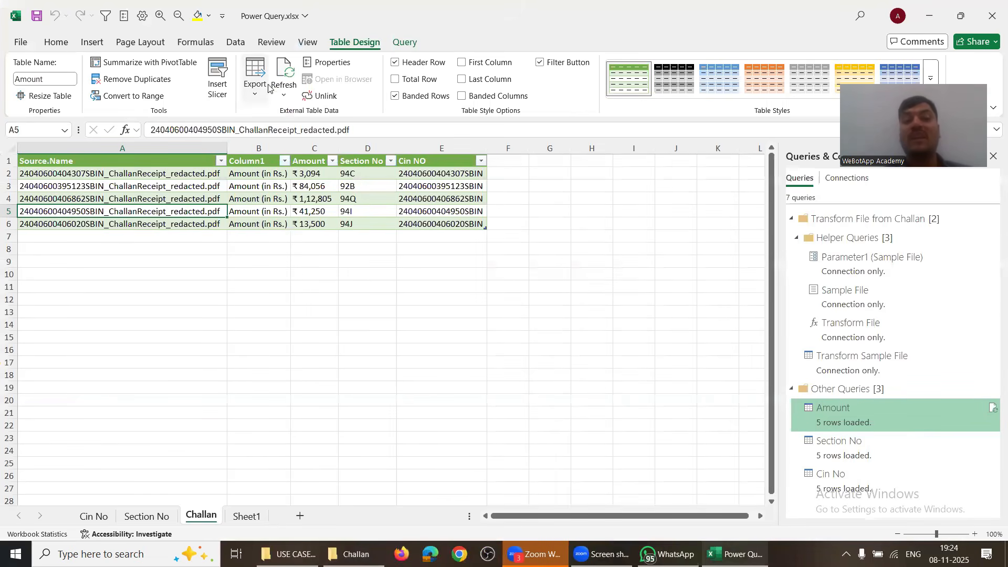
left_click(231, 45)
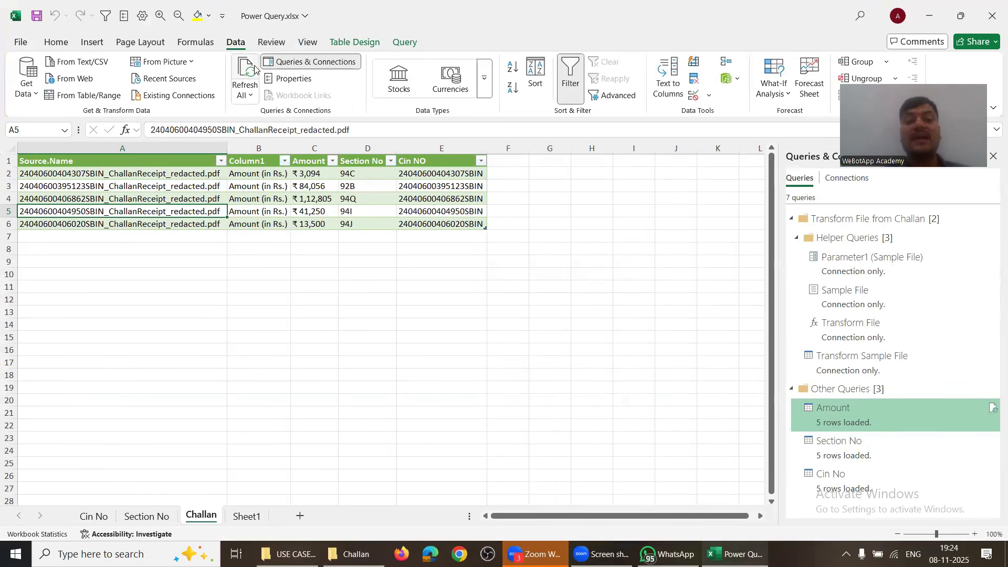
left_click(245, 73)
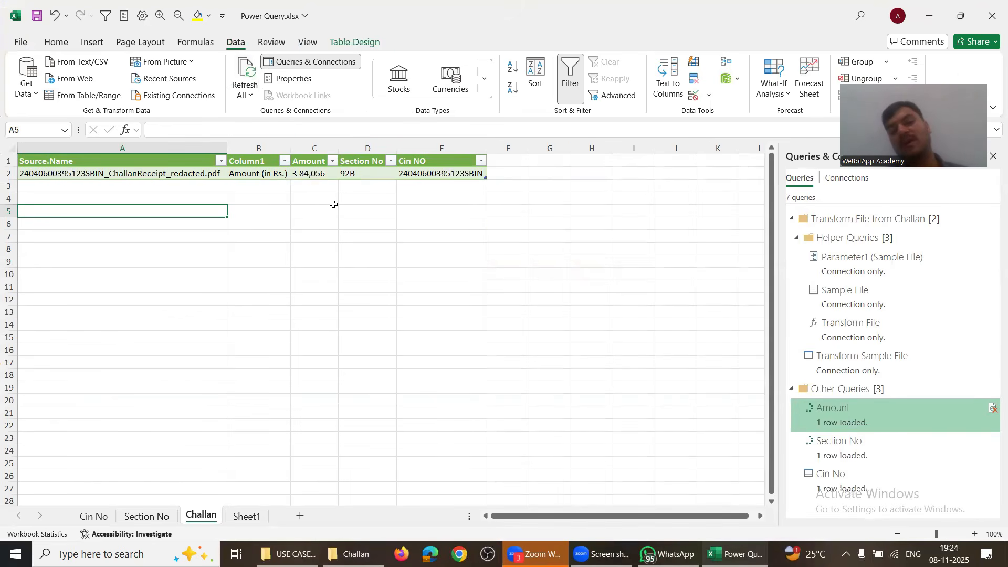
Step: Copy the three PDFs from the parent folder and paste them into Challan, making four receipts
key("alt+Tab")
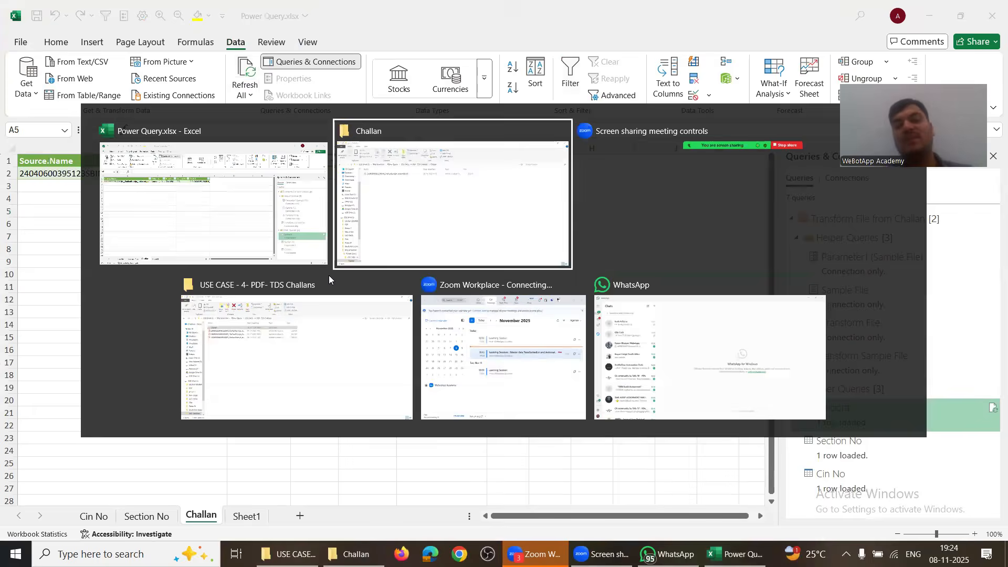
key("alt+Up")
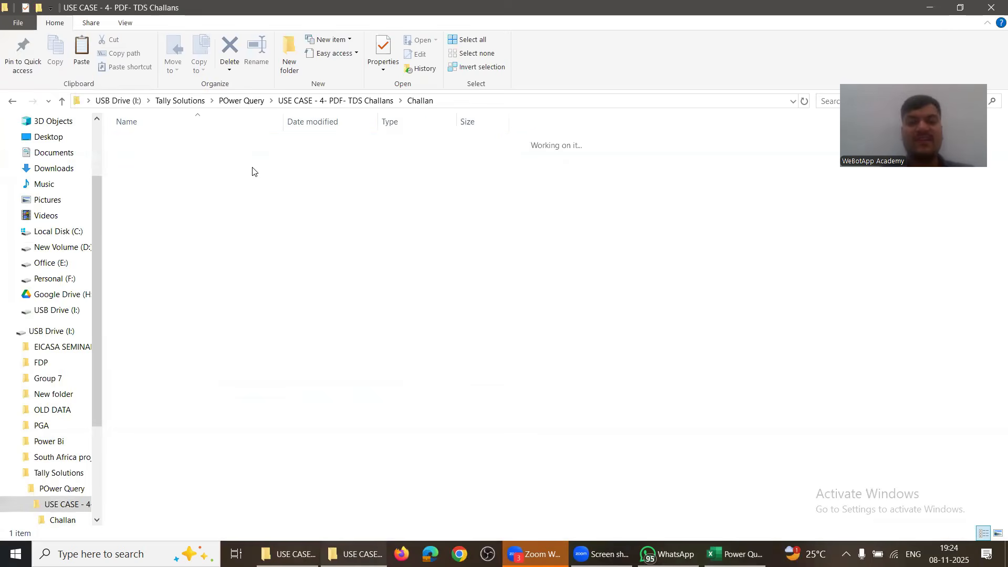
key("Down")
key("shift+Down")
key("shift+Down")
key("ctrl+c")
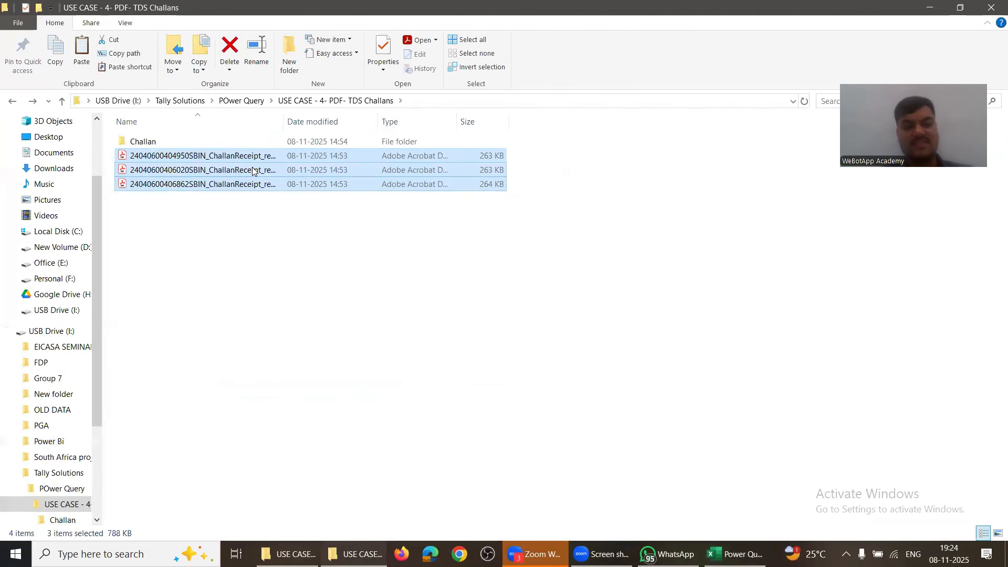
key("Home")
key("Return")
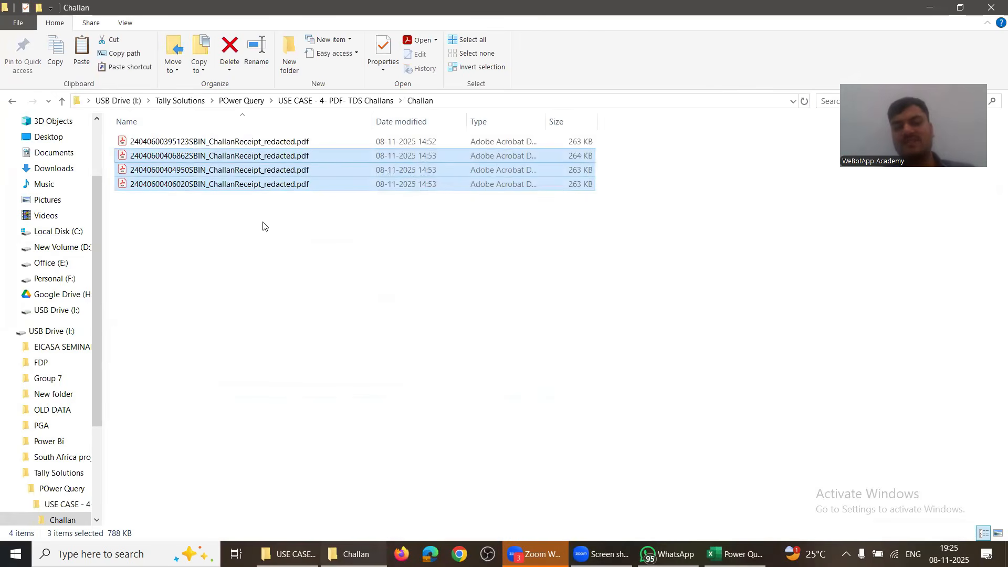
Step: Refresh All and check the four receipts' amounts and sections, such as 94J, in columns C and D
key("alt+Tab")
left_click(261, 173)
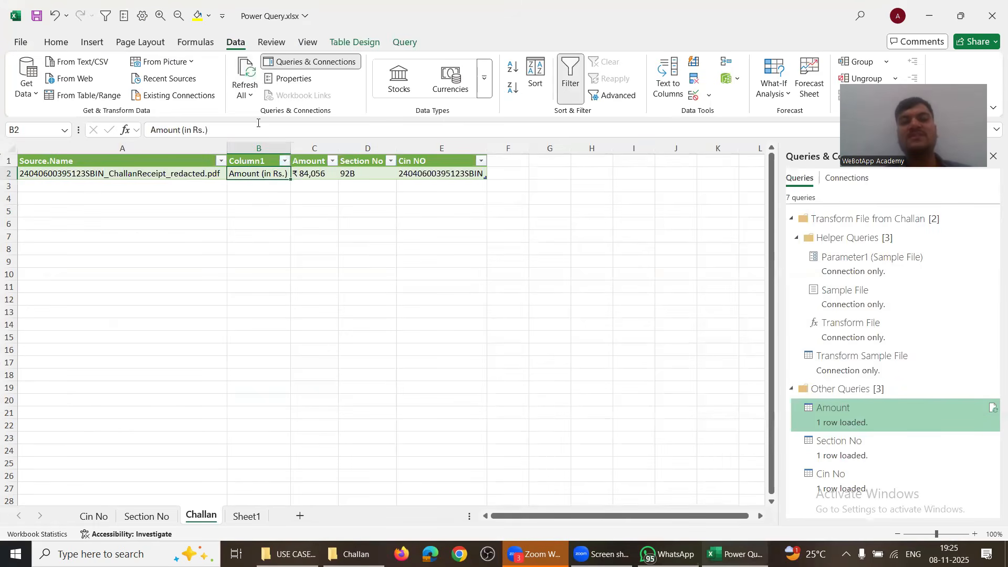
left_click(248, 71)
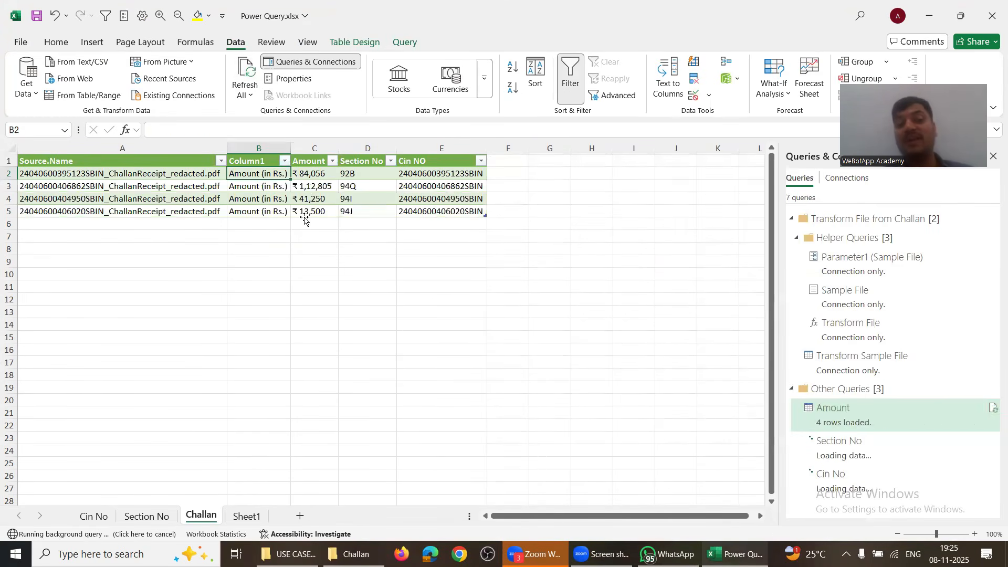
left_click(309, 186)
left_click(310, 197)
left_click(314, 210)
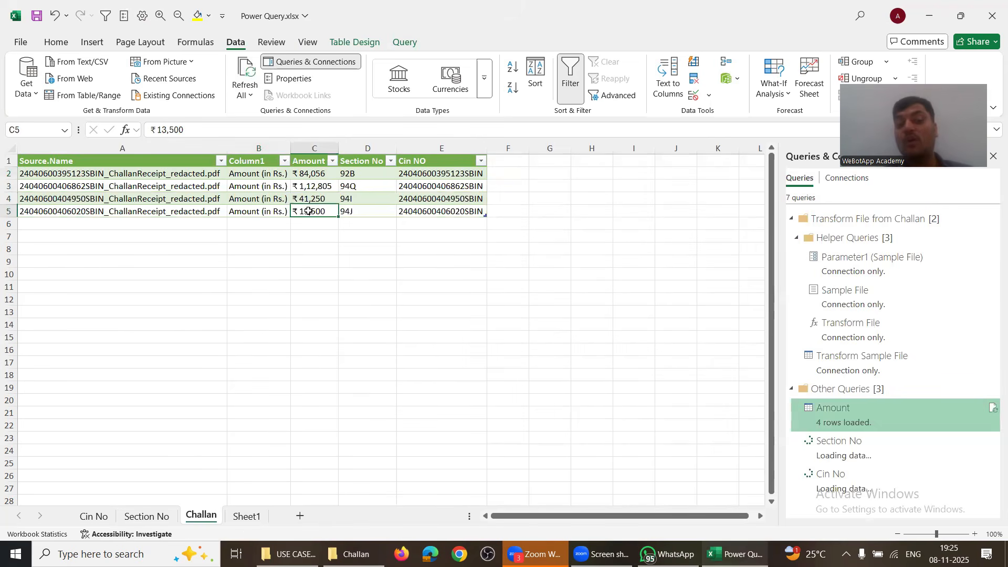
left_click(347, 211)
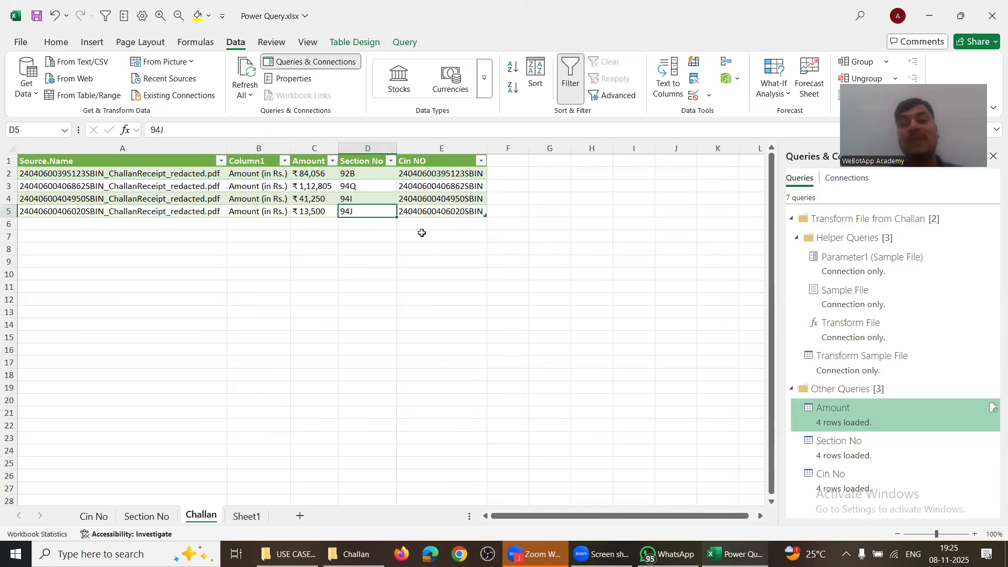
left_click(315, 274)
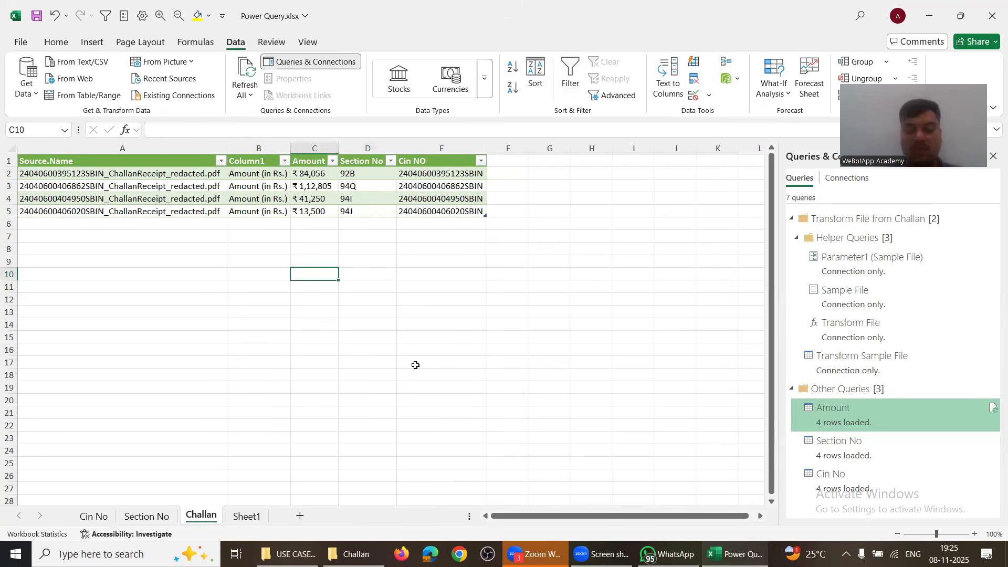
Step: Type the list List, GST (with Yes beside it), TDS and Challan down column C
type("List")
key("Return")
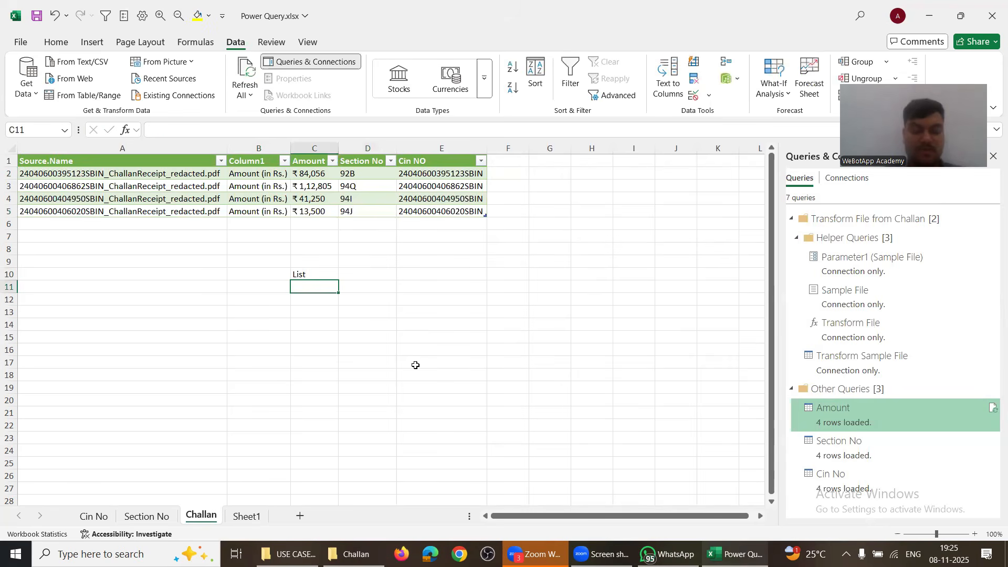
type("GST")
key("Tab")
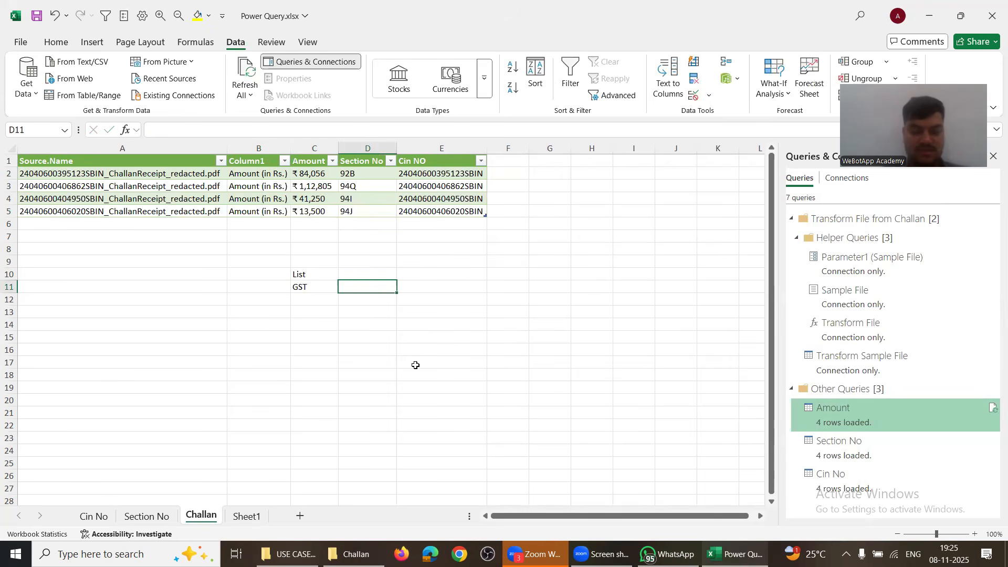
type("Yes")
key("Return")
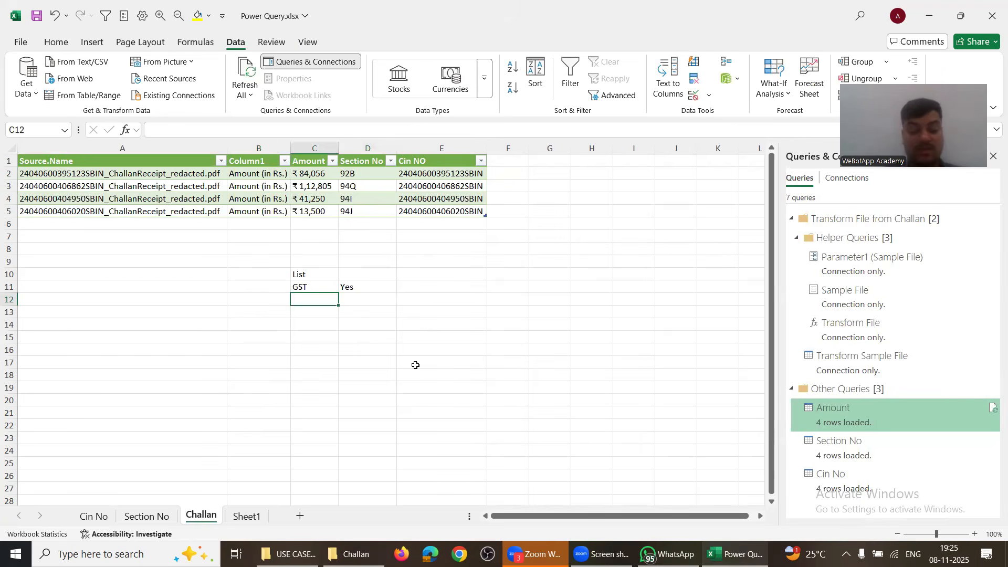
type("TDS")
key("Return")
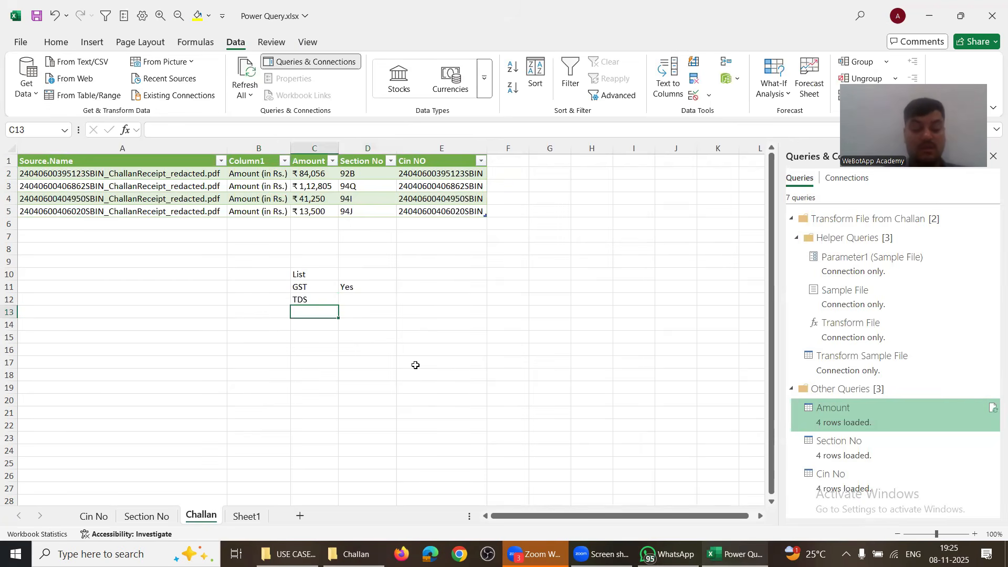
type("n")
key("Return")
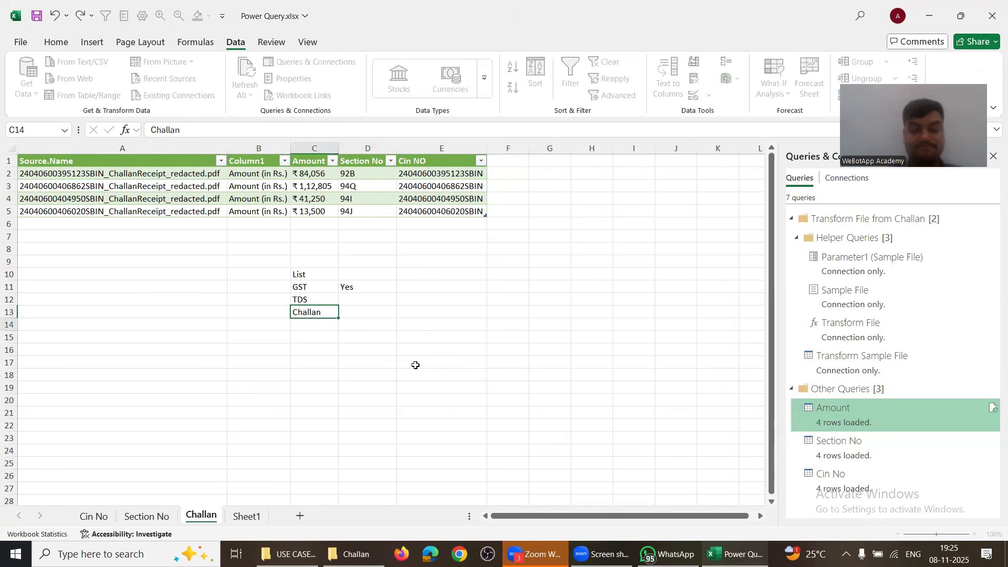
key("Up")
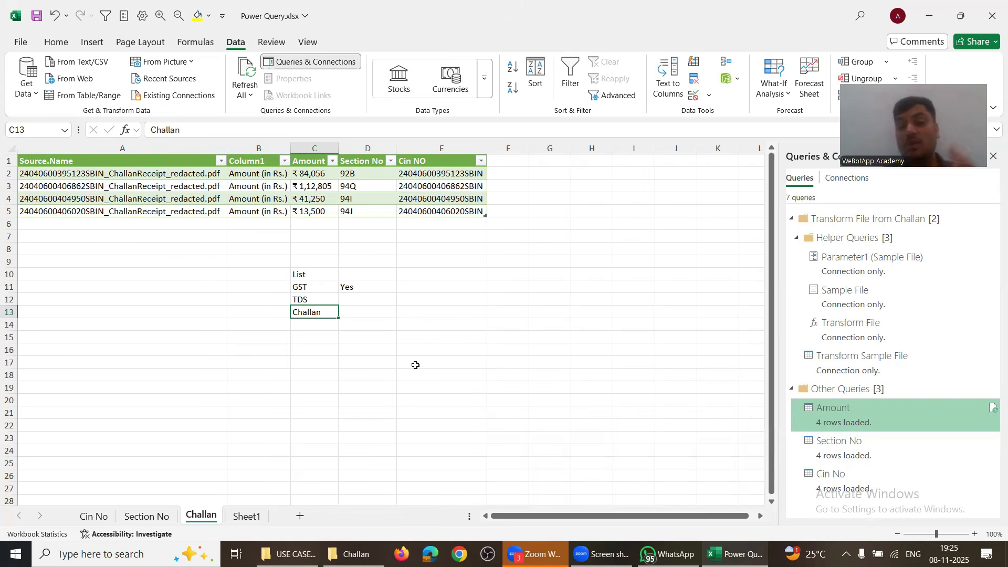
Step: Enter NO in cell E9 and Yes in cell C9
key("Up")
key("Up")
key("Right")
key("Right")
key("Up")
key("Up")
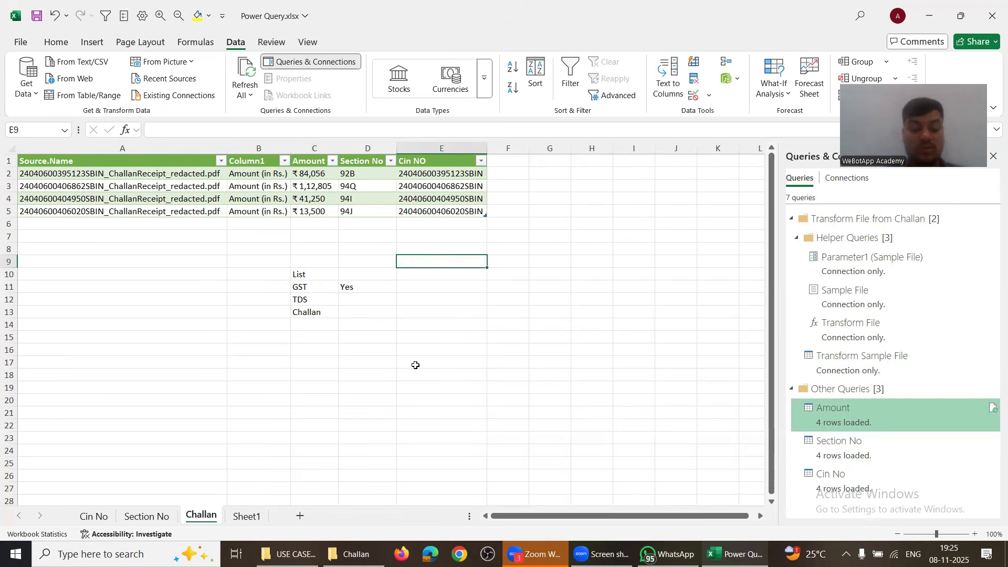
type("NO")
key("Left")
key("Left")
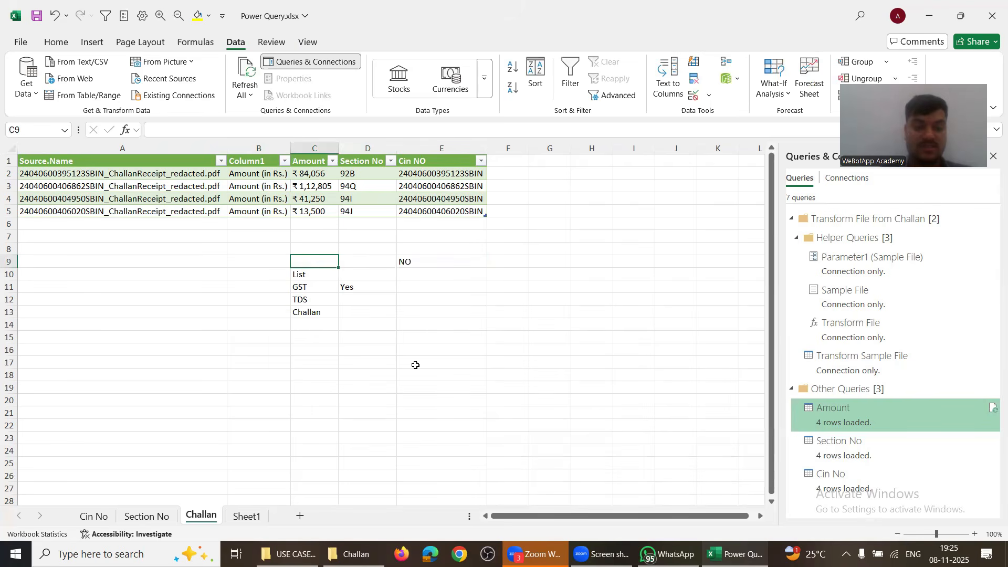
key("F2")
type("Yes")
key("Return")
Step: Delete cells D9:D13, shifting the remaining cells left
key("Right")
key("shift+Down")
key("shift+Down")
key("shift+Down")
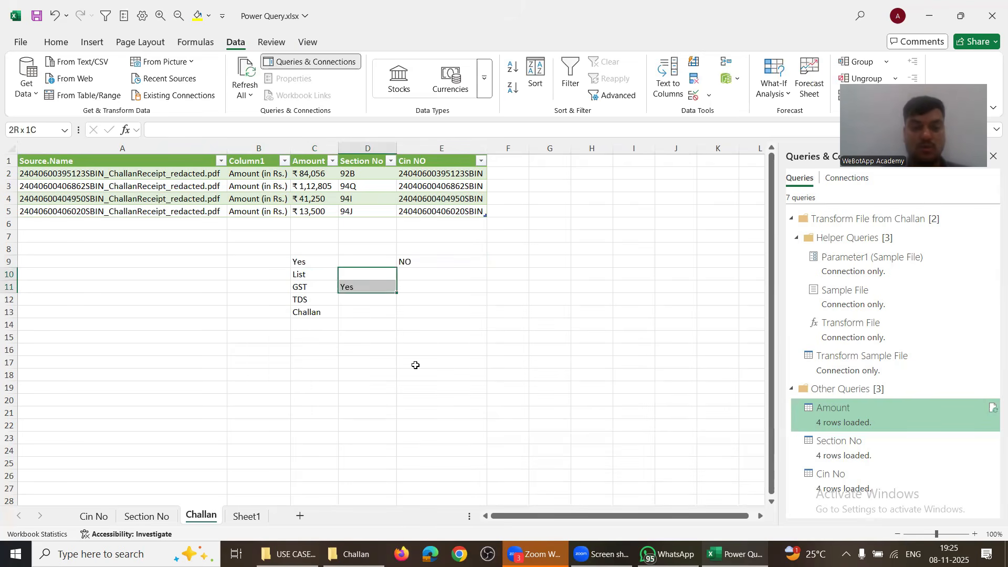
left_click(373, 262)
left_click_drag(376, 297, 373, 320)
key("ctrl+minus")
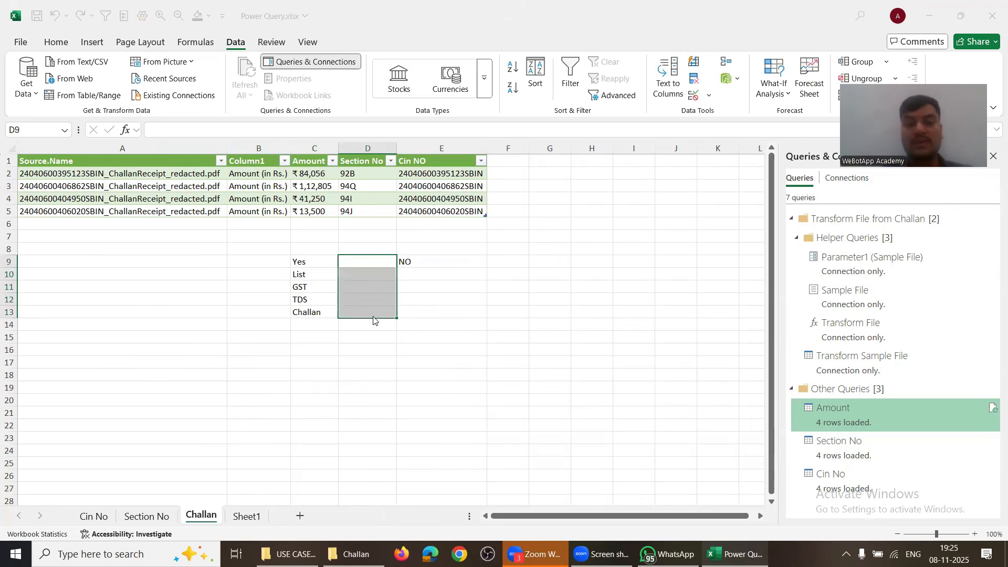
key("Down")
key("Up")
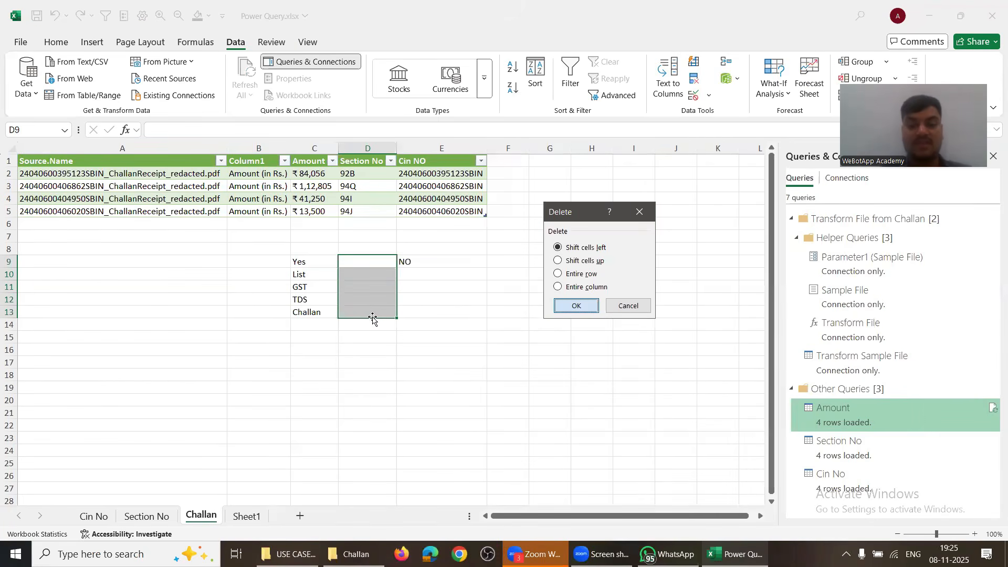
key("Return")
key("Left")
key("Down")
key("Down")
key("Down")
key("Down")
key("Down")
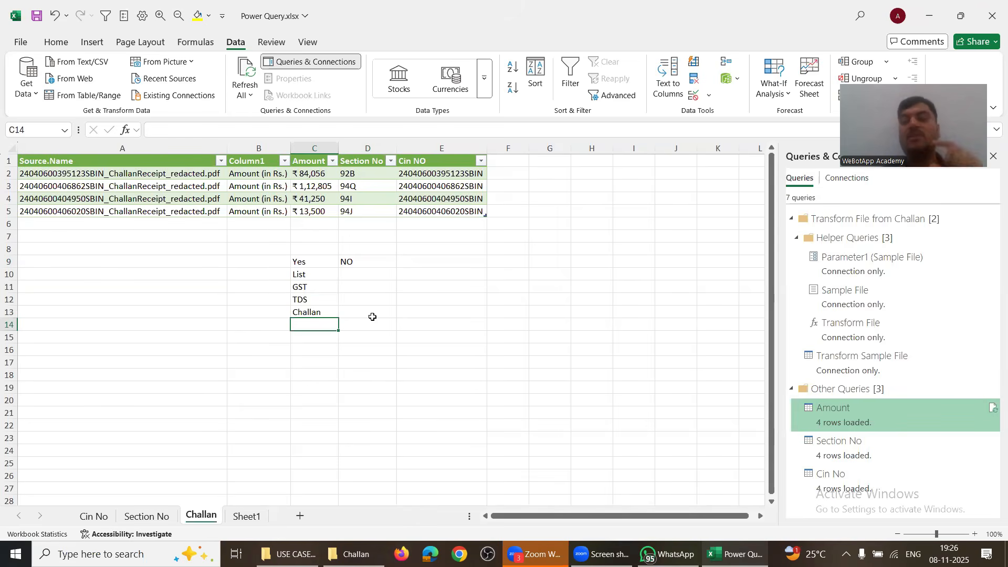
key("alt+Tab")
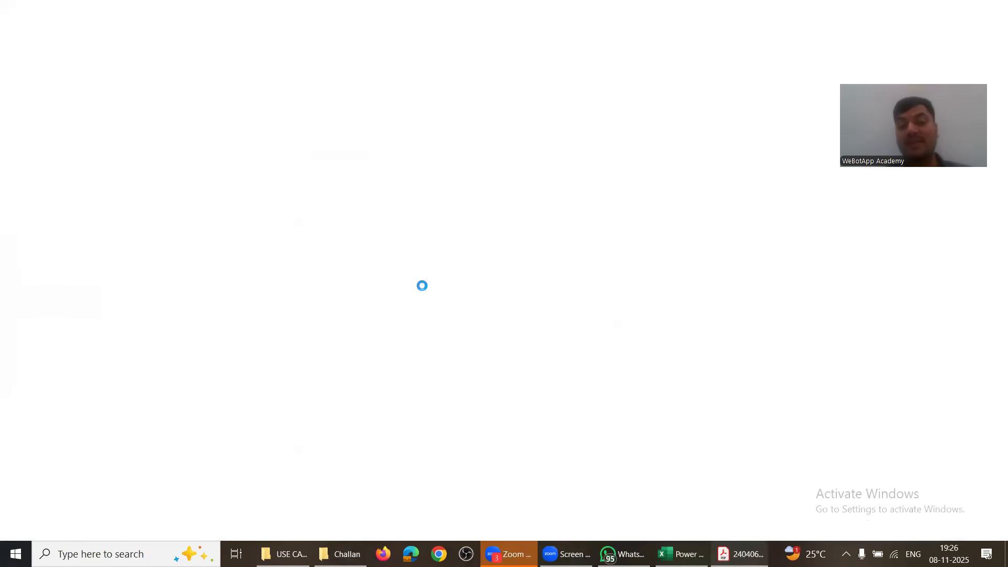
Step: Review the ₹84,056 amount and Assessment Year on the challan receipt, then close the PDF
scroll(454, 359, "down", 6)
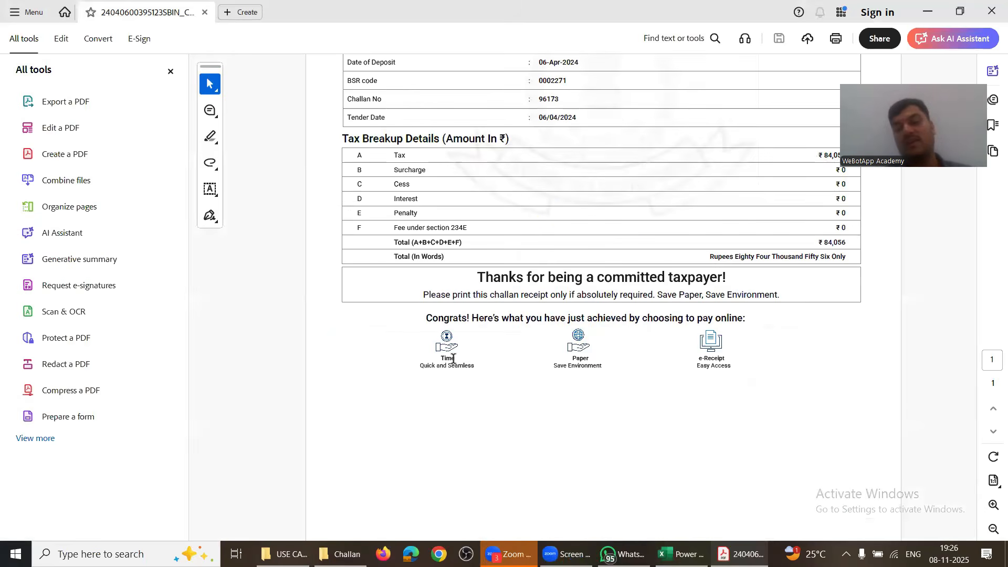
scroll(454, 359, "up", 6)
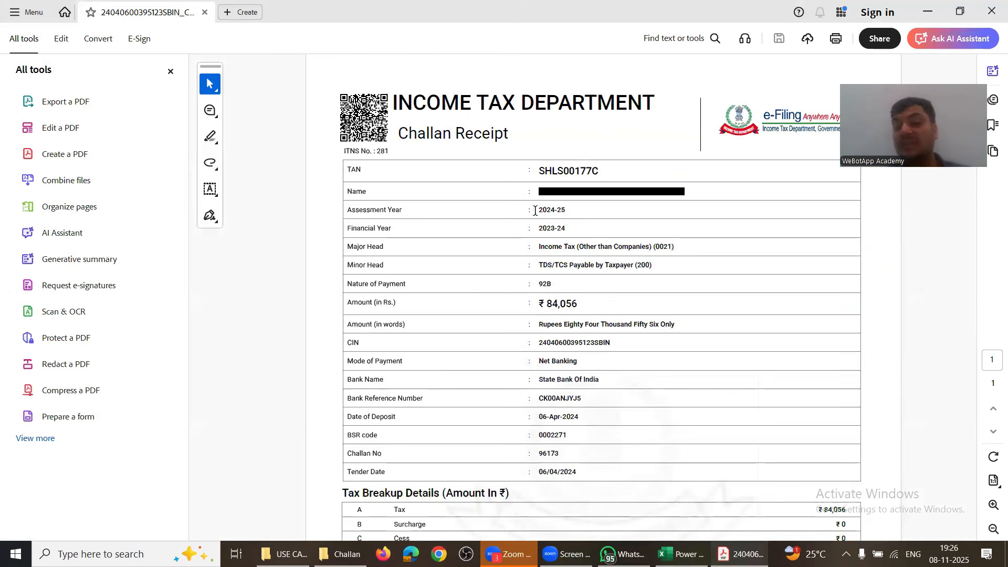
triple_click(555, 306)
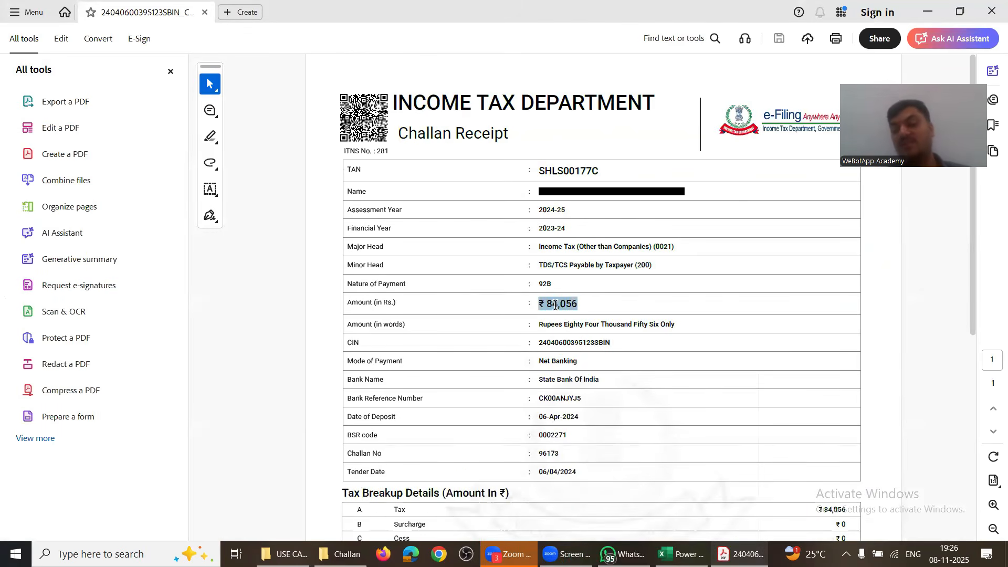
right_click(579, 312)
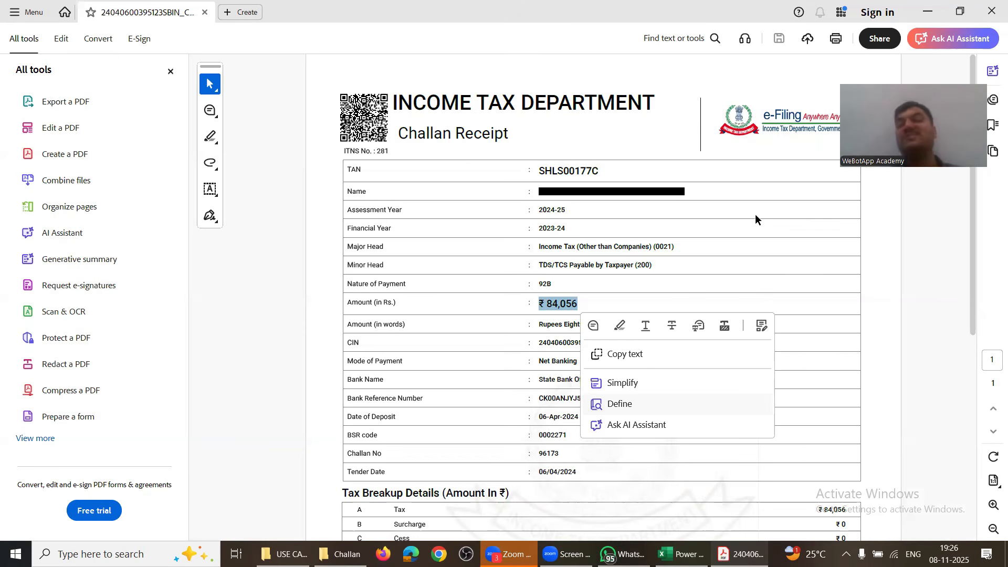
left_click_drag(533, 187, 617, 198)
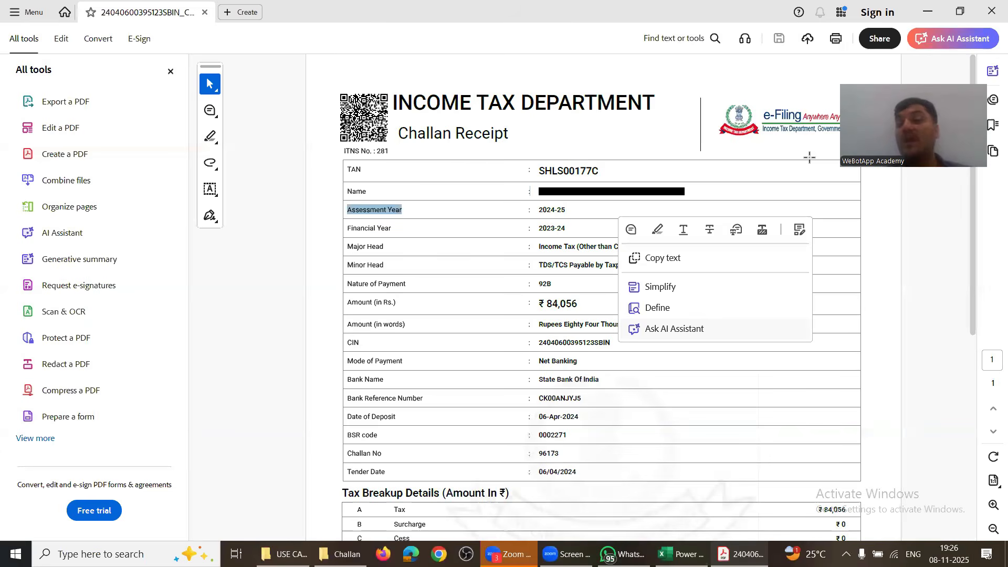
left_click(991, 12)
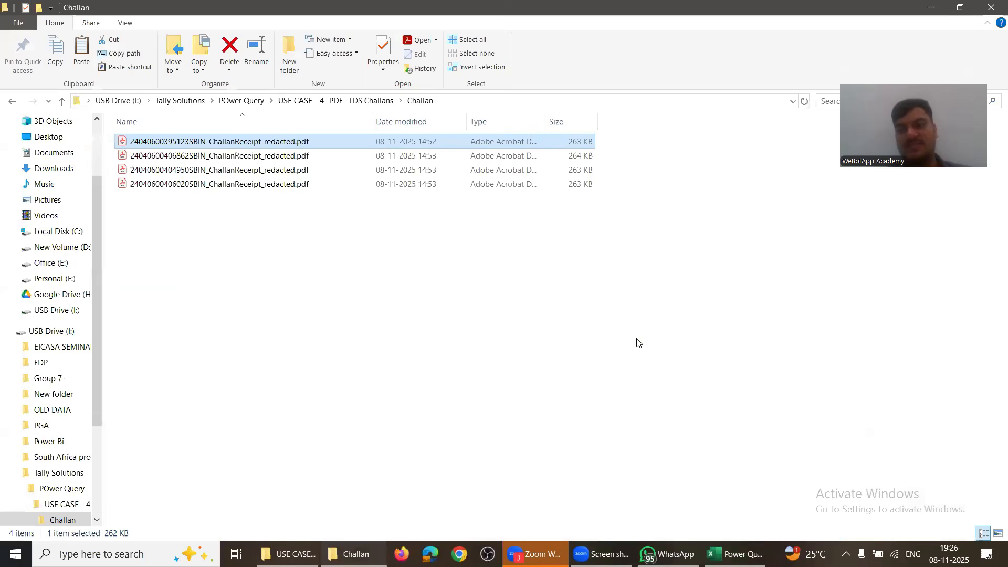
Step: Back in Excel, enter 26AS in D10 and Bank Statement in D11
key("alt+Tab")
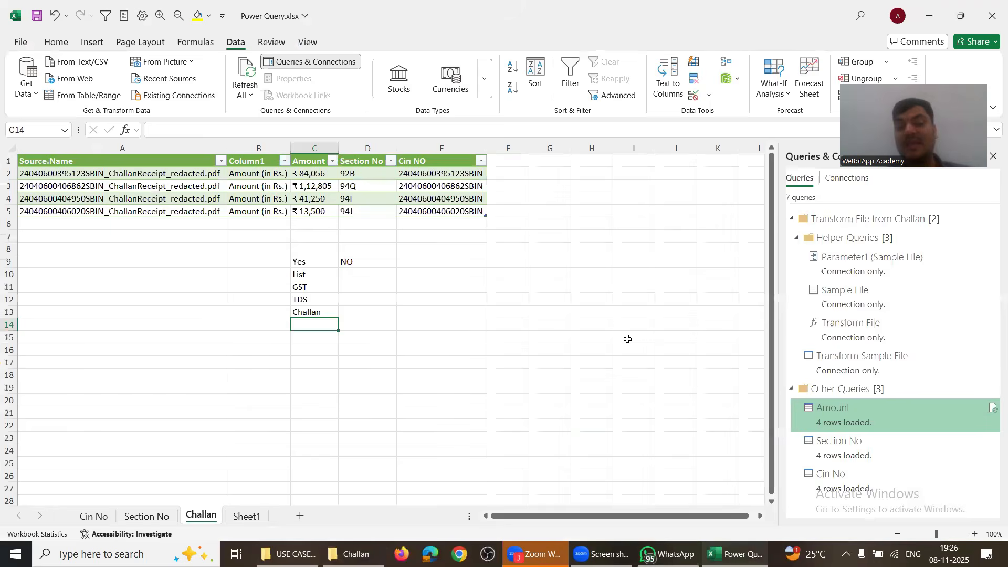
key("Up")
key("Up")
key("Up")
type("26AS")
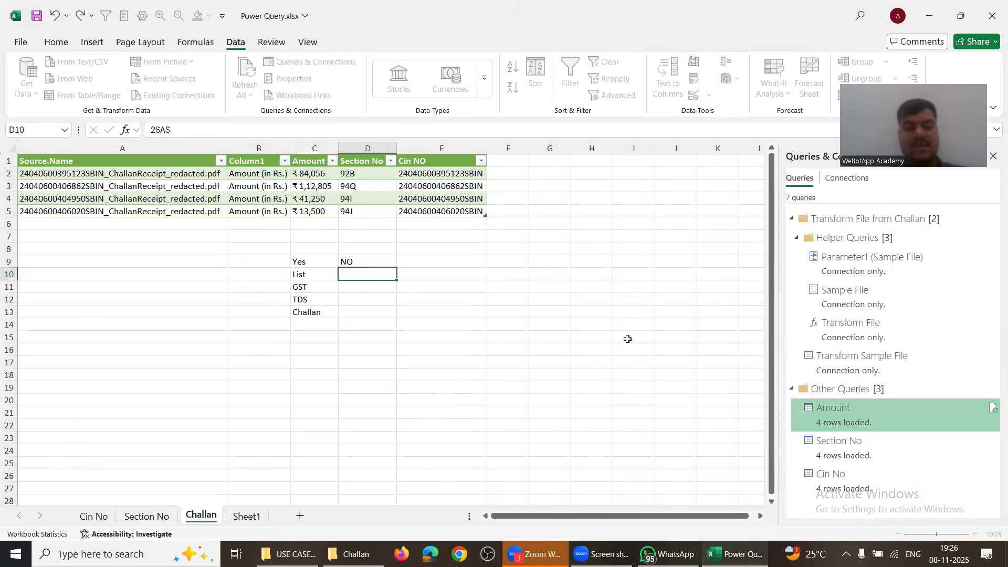
key("Return")
type("Ban")
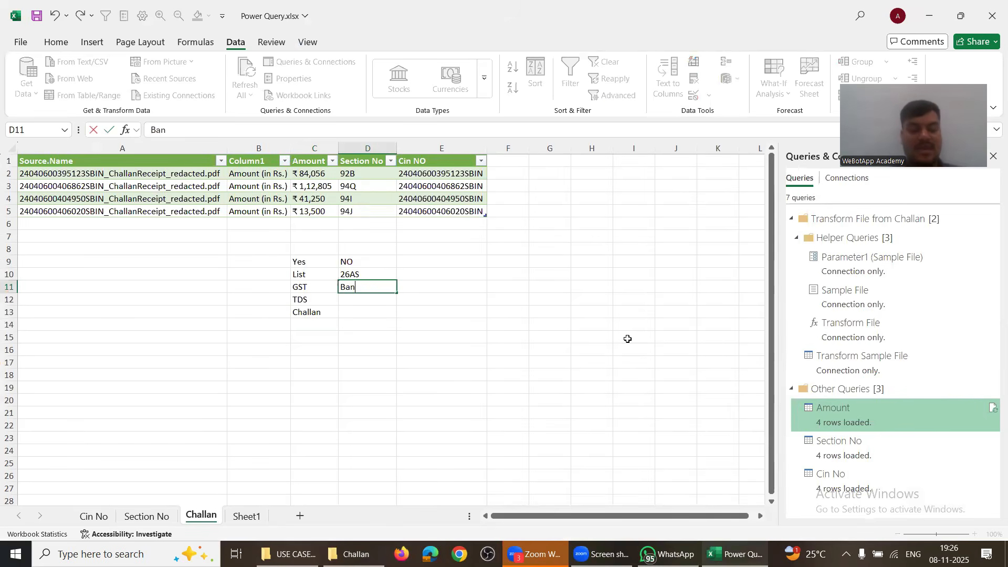
type("k STatement")
key("Return")
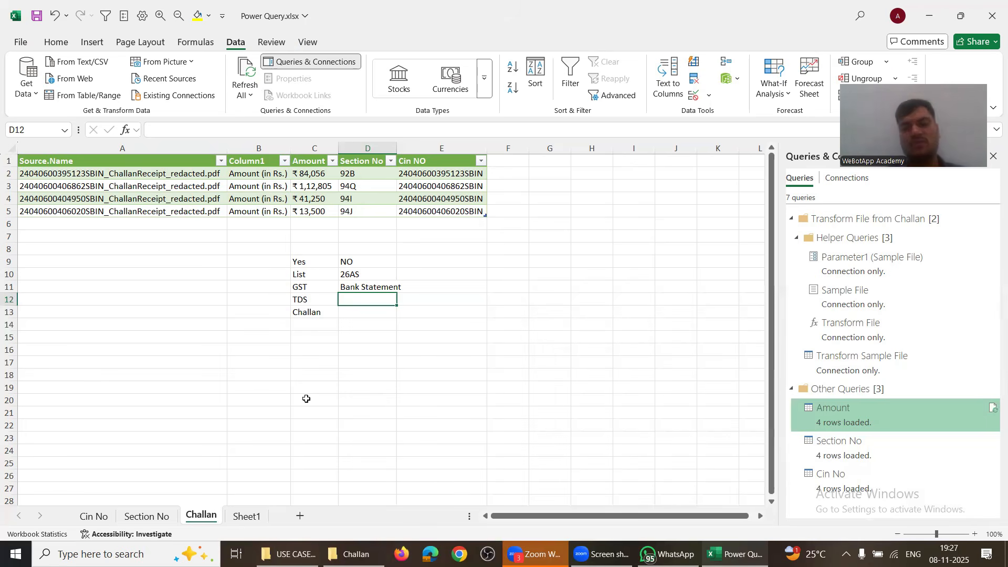
Step: Make the Yes and NO headings in C9:D9 bold
left_click_drag(301, 261, 343, 261)
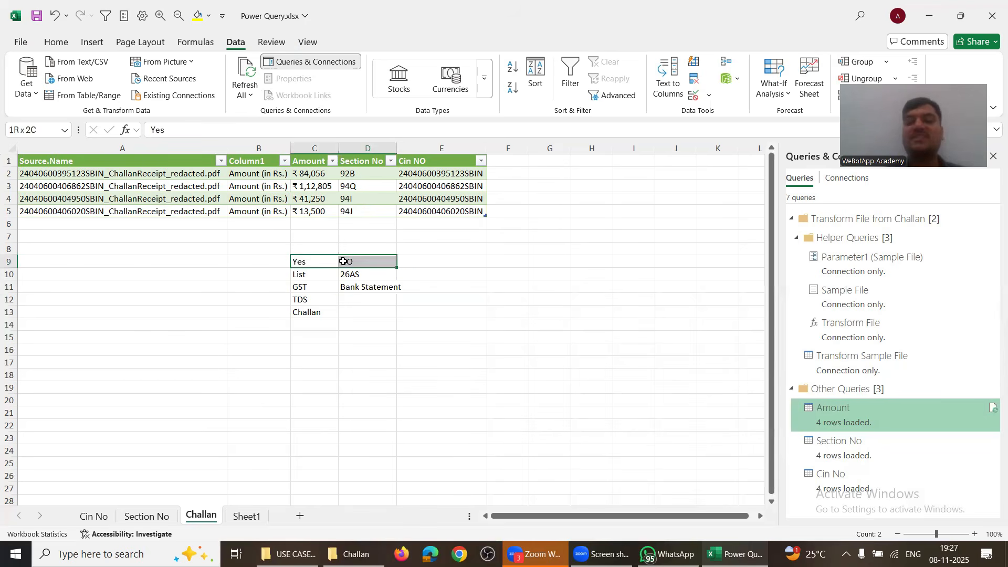
key("ctrl+b")
key("Down")
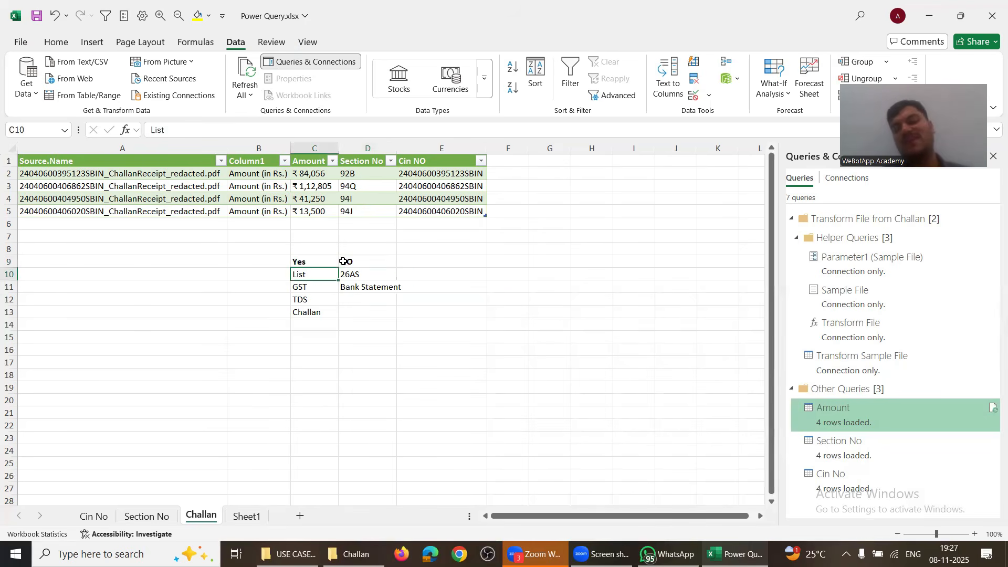
key("Down")
key("Down")
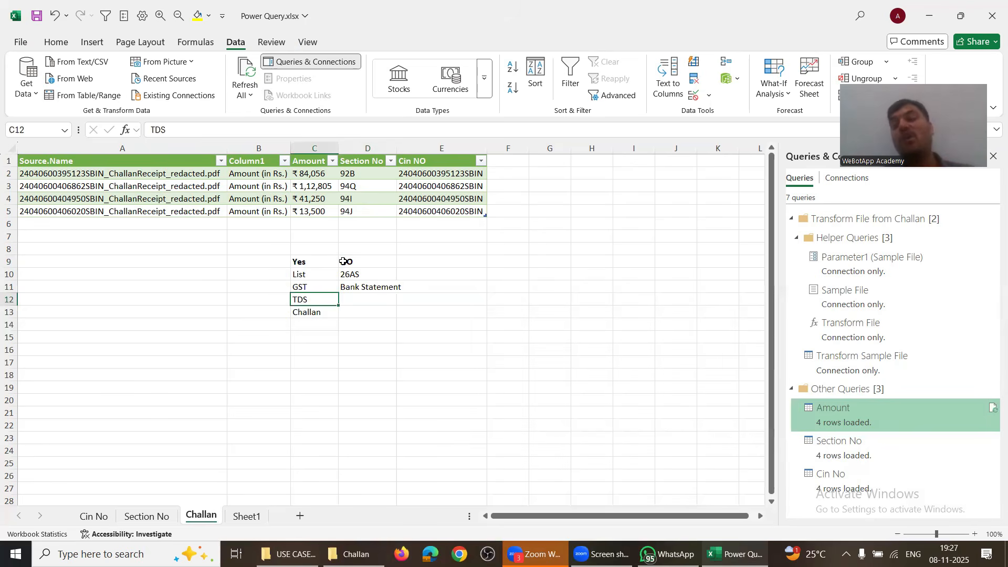
Step: Select the 26AS entry and bring up the Data > From Picture import options
key("Up")
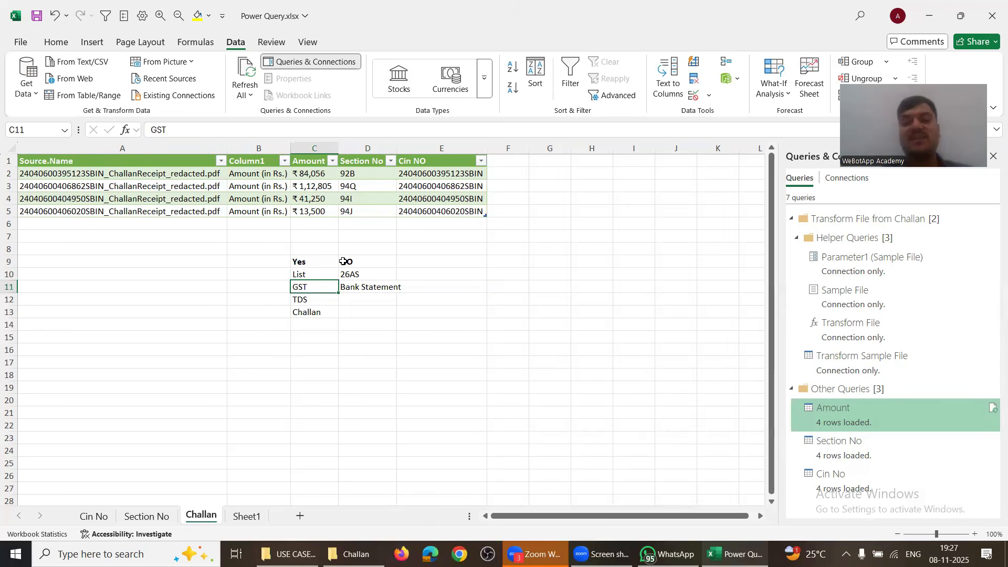
left_click(357, 274)
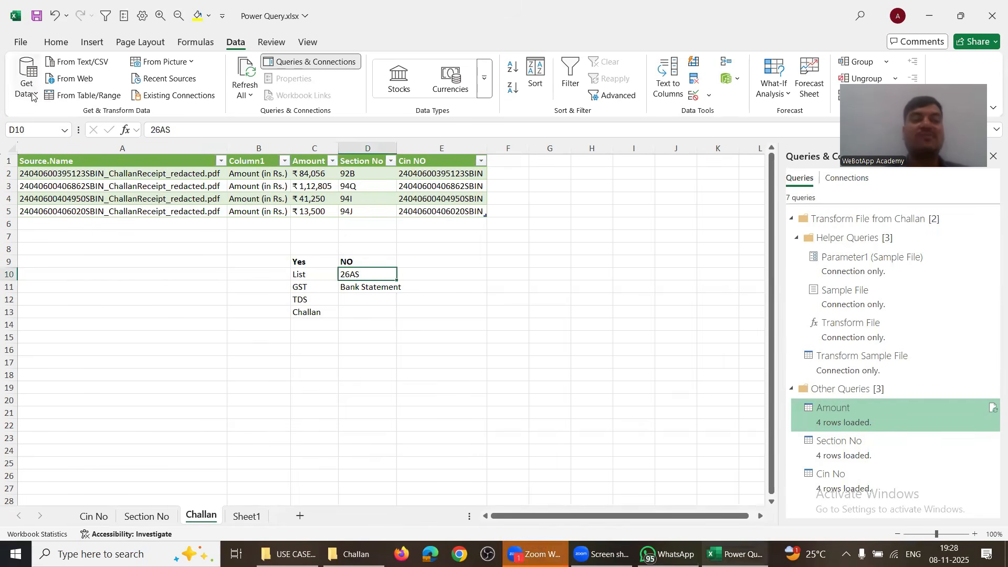
left_click(168, 63)
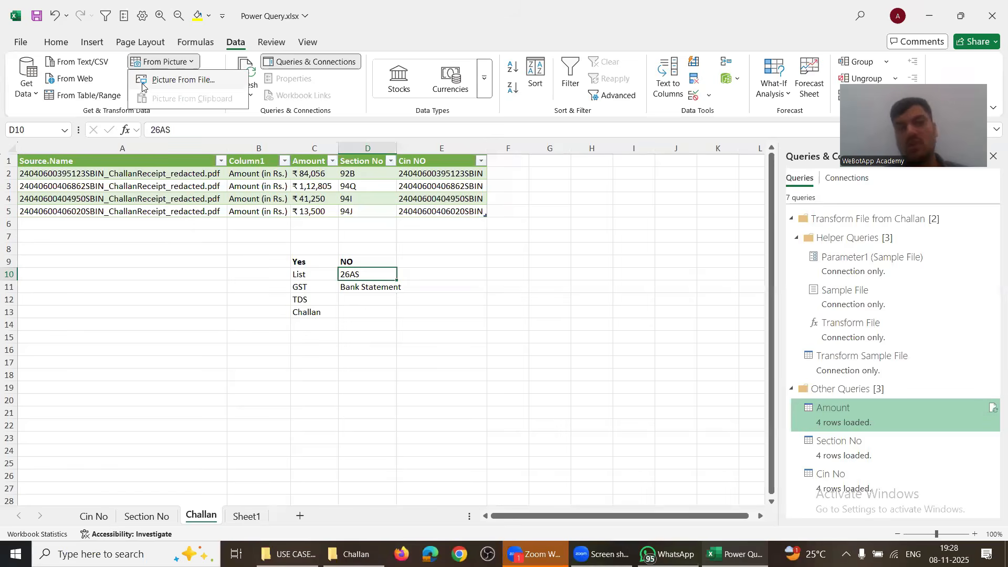
Step: Glance over the four challan PDFs in the Challan folder, clear the selection, and return to Excel
key("alt+Tab")
key("alt+Tab")
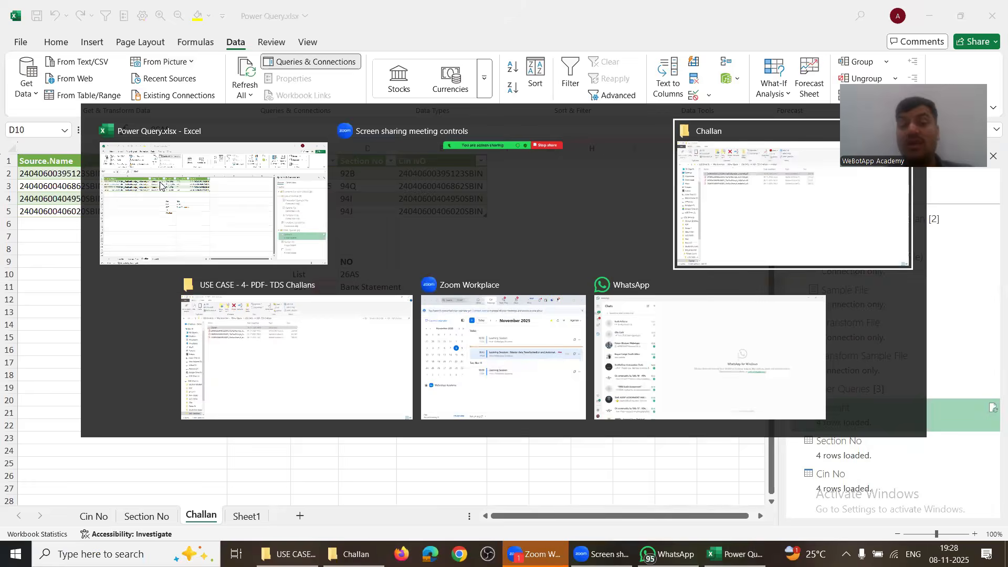
left_click_drag(241, 245, 249, 380)
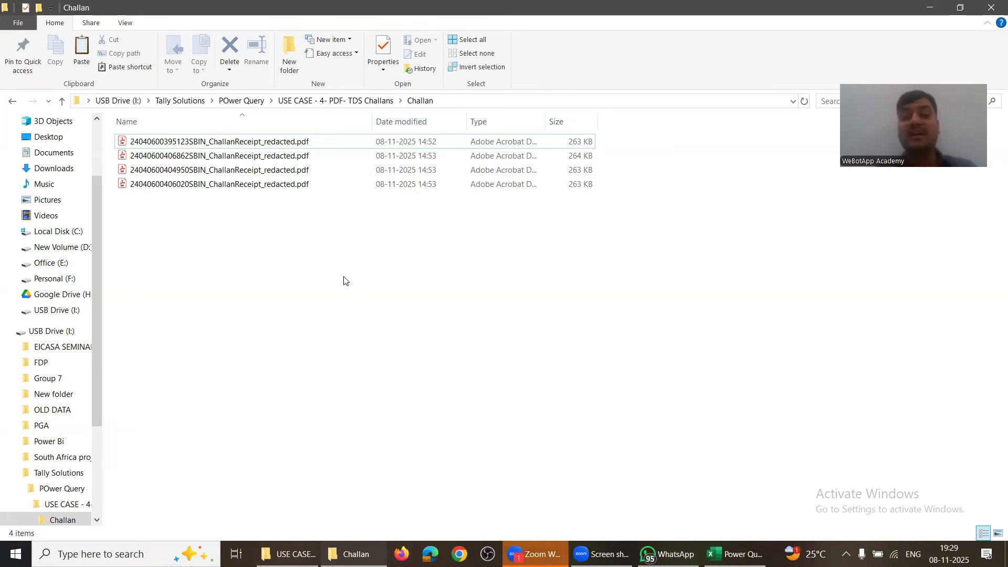
key("alt+Tab")
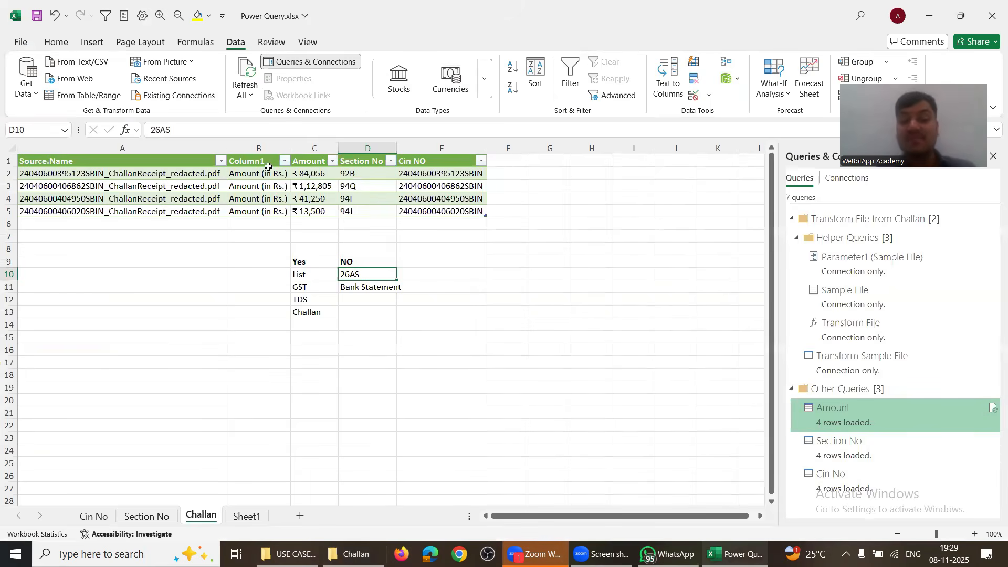
left_click(257, 173)
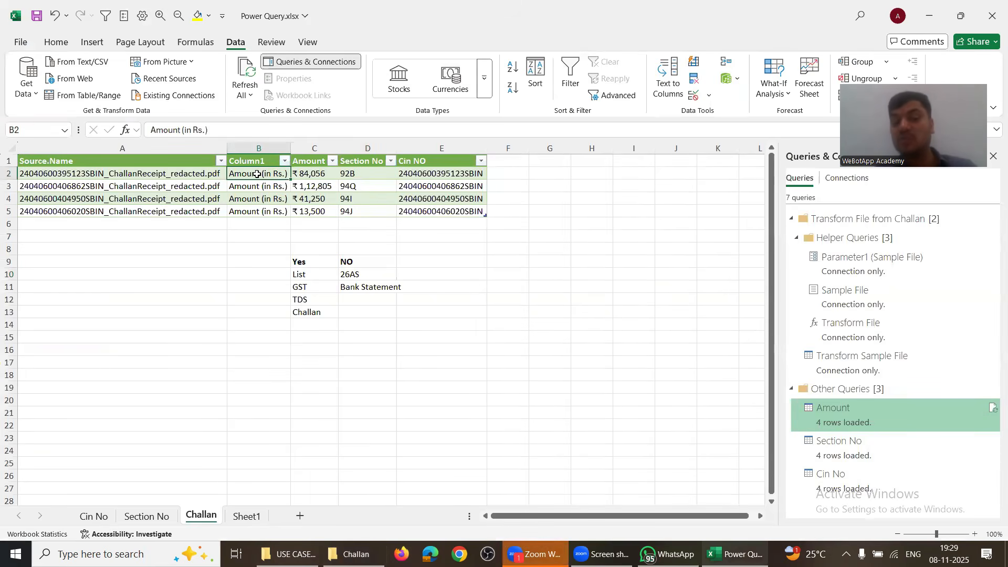
left_click(305, 162)
left_click(362, 160)
left_click(425, 161)
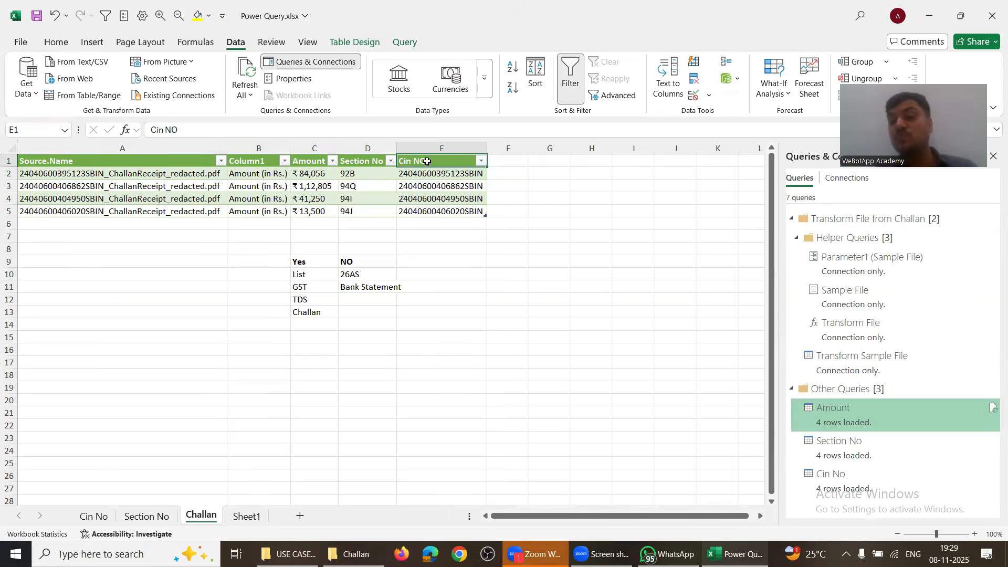
left_click(292, 171)
left_click(275, 183)
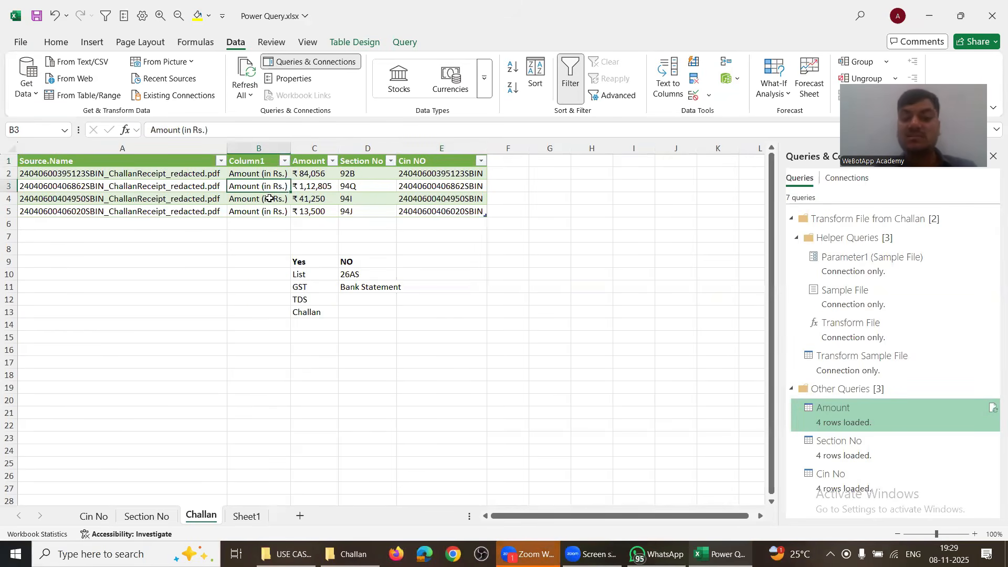
left_click(269, 199)
left_click(267, 210)
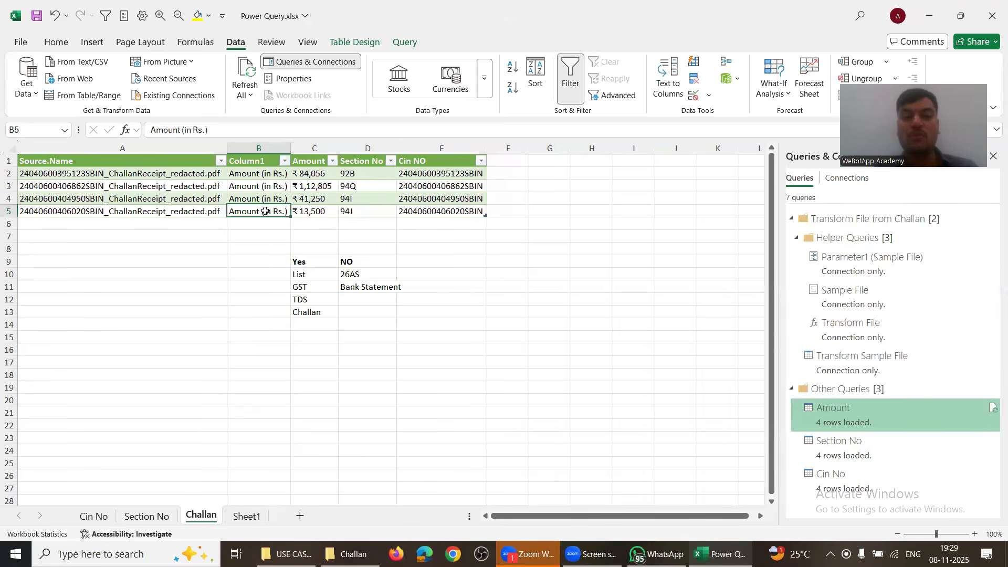
left_click(256, 240)
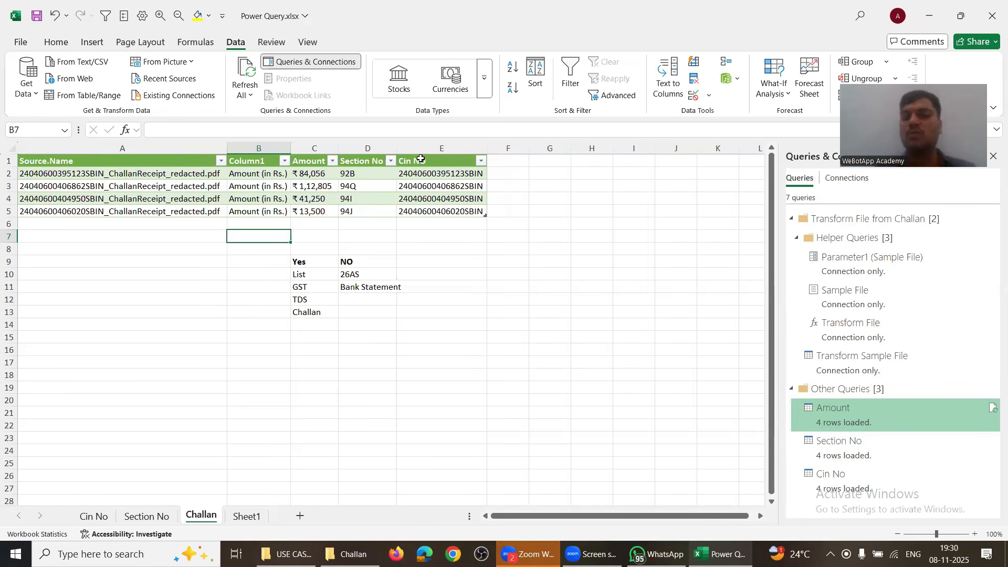
left_click(421, 158)
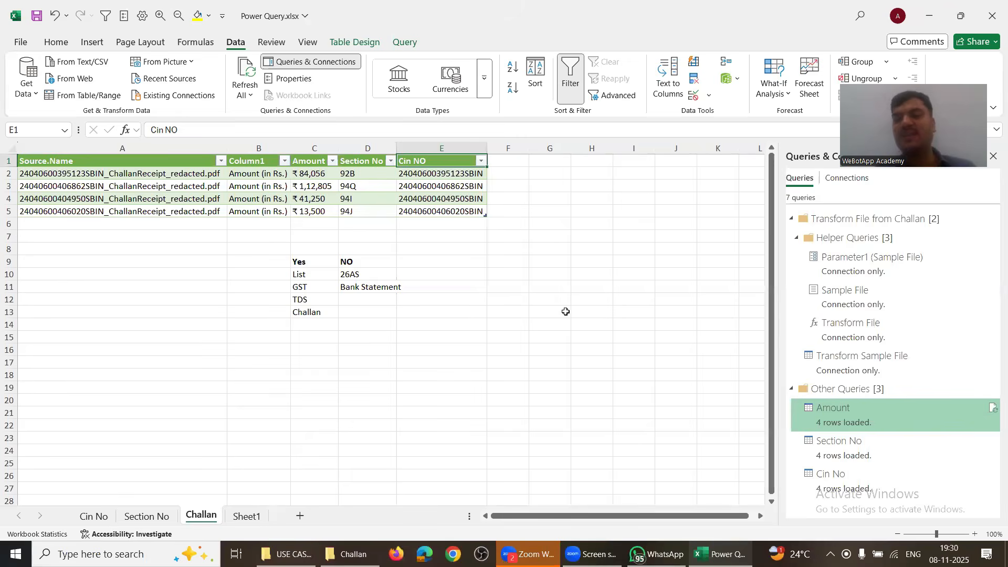
Step: Overwrite the Column1 cells with Cin, Amount (in Rs.) and Setion
left_click(253, 174)
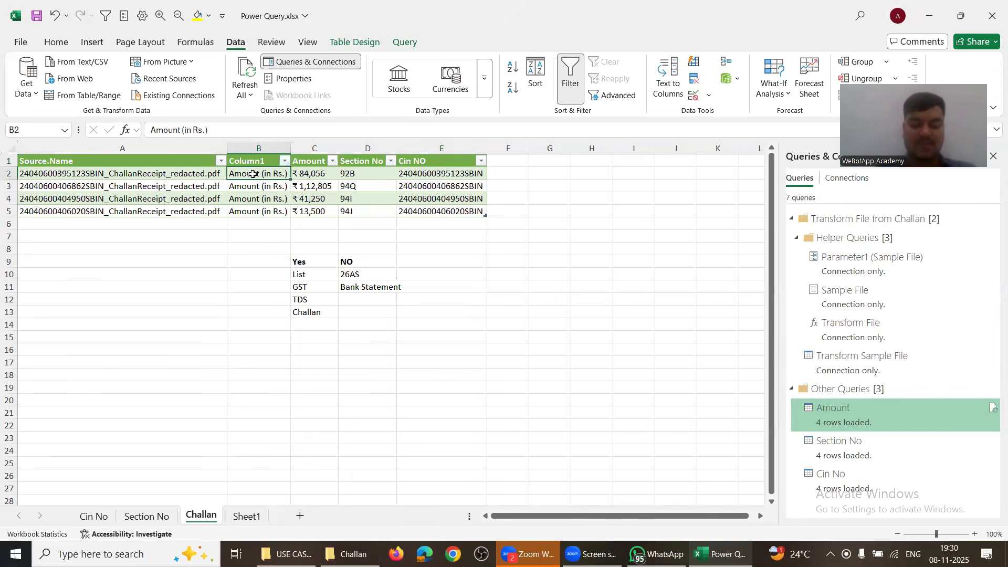
type("Cin")
key("Return")
type("AMount")
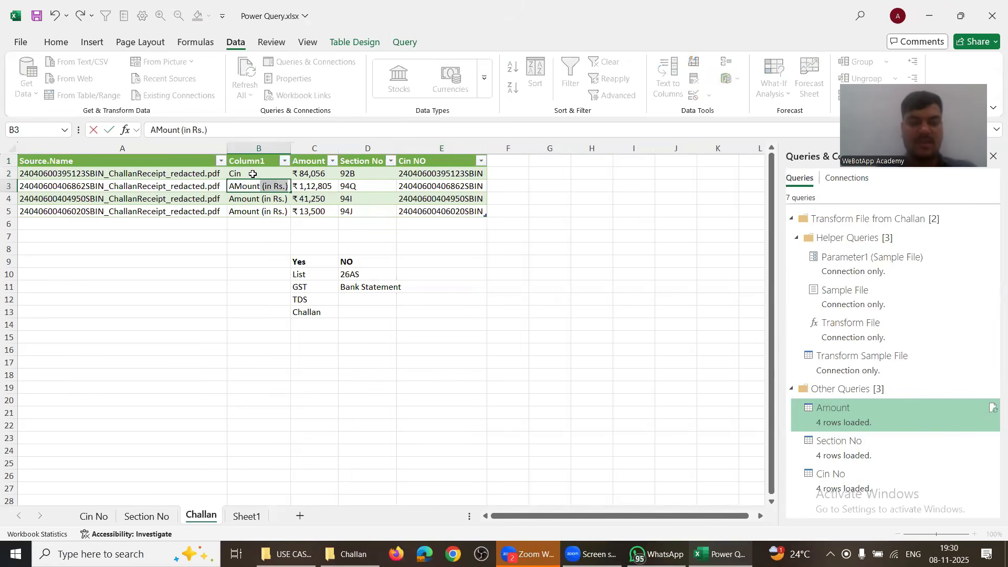
key("Return")
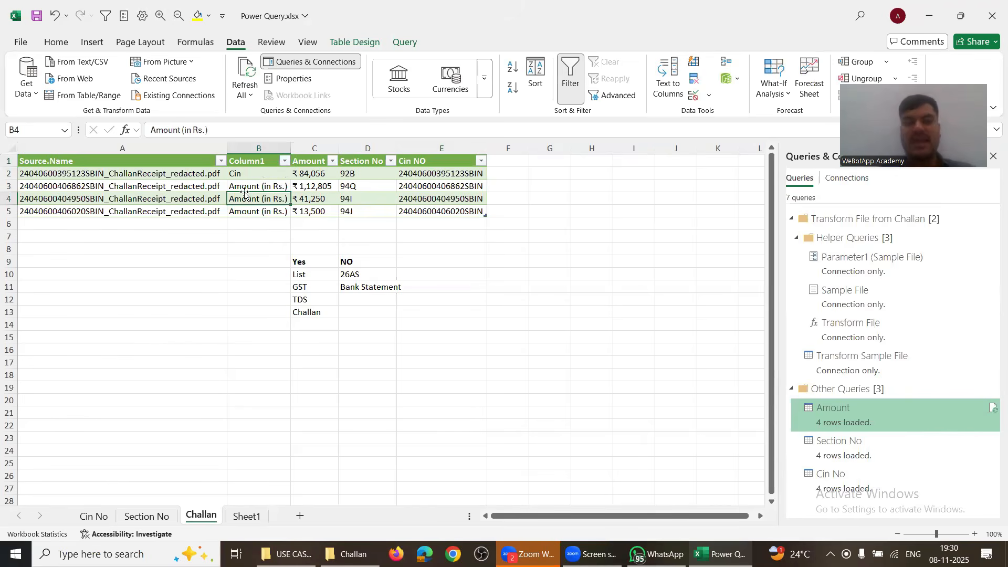
type("Setion")
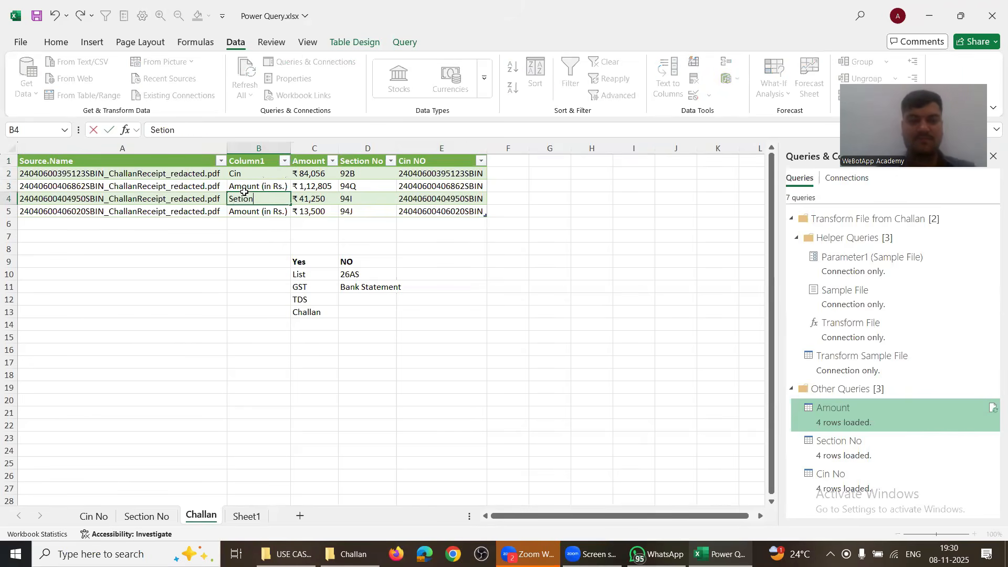
key("Return")
Step: Select the Amount, Section No and Cin NO columns and rows 2–4, then Refresh All to restore the data
left_click(245, 195)
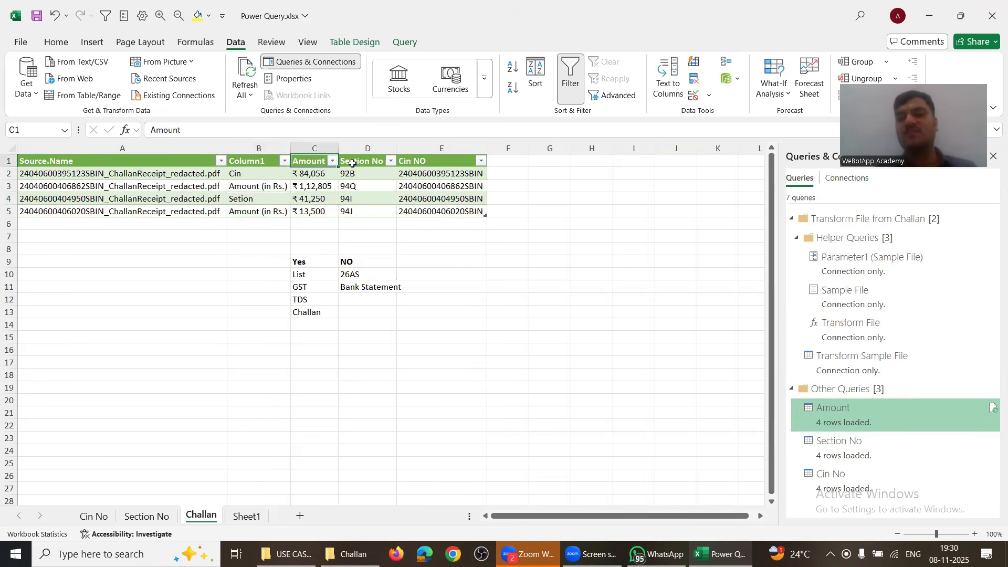
left_click(311, 148)
left_click(388, 148)
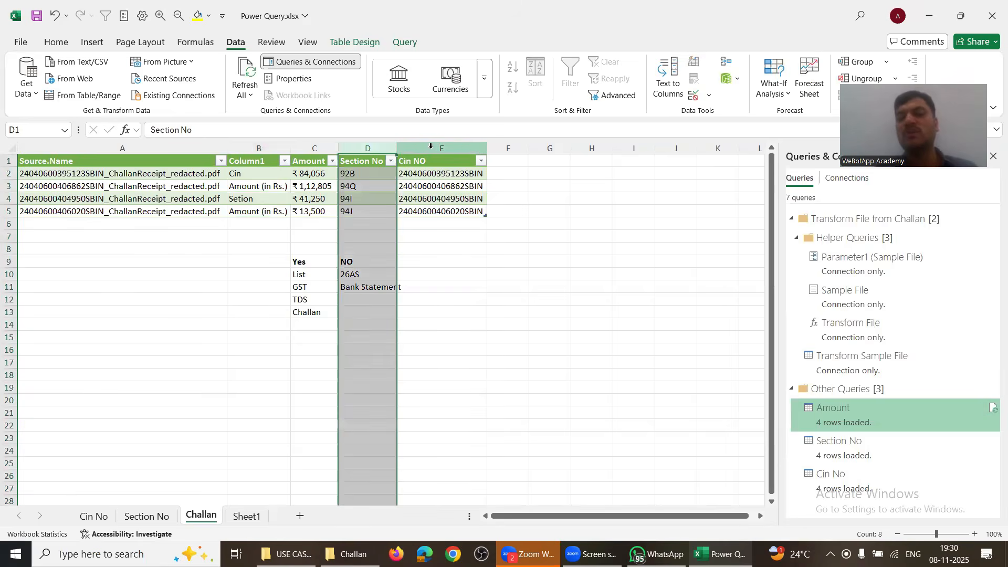
left_click(430, 147)
left_click(333, 148)
left_click(370, 145)
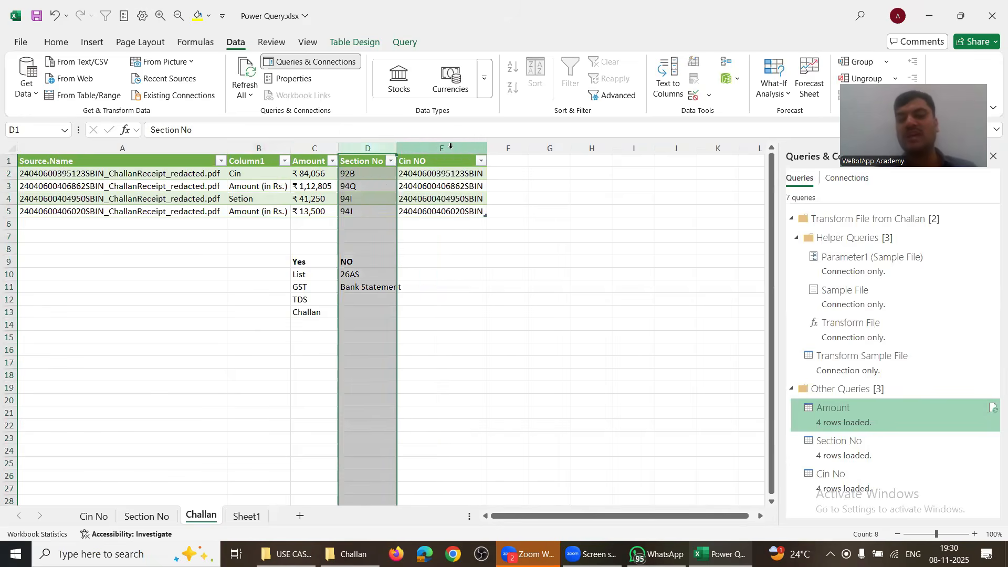
left_click(438, 148)
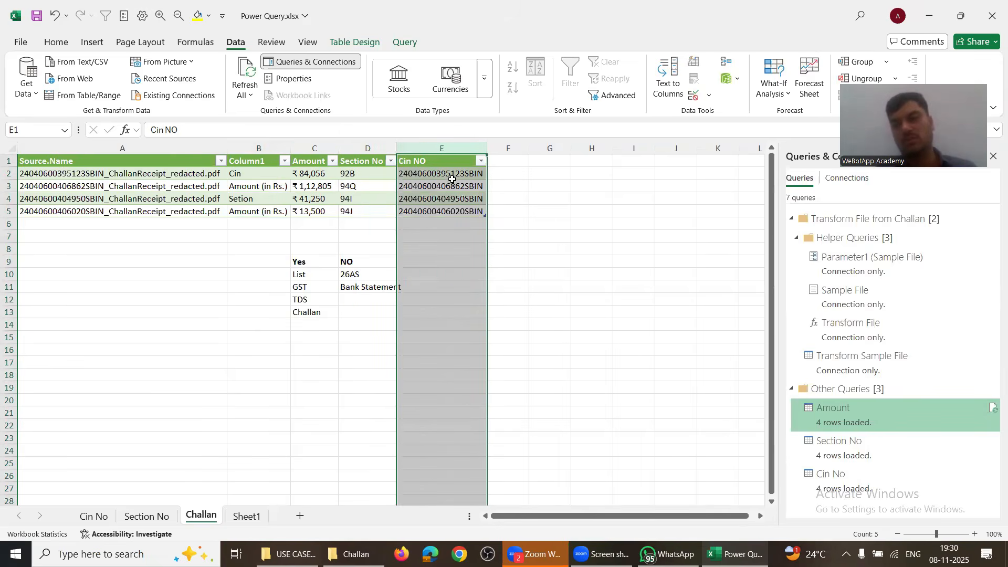
left_click_drag(268, 178, 398, 196)
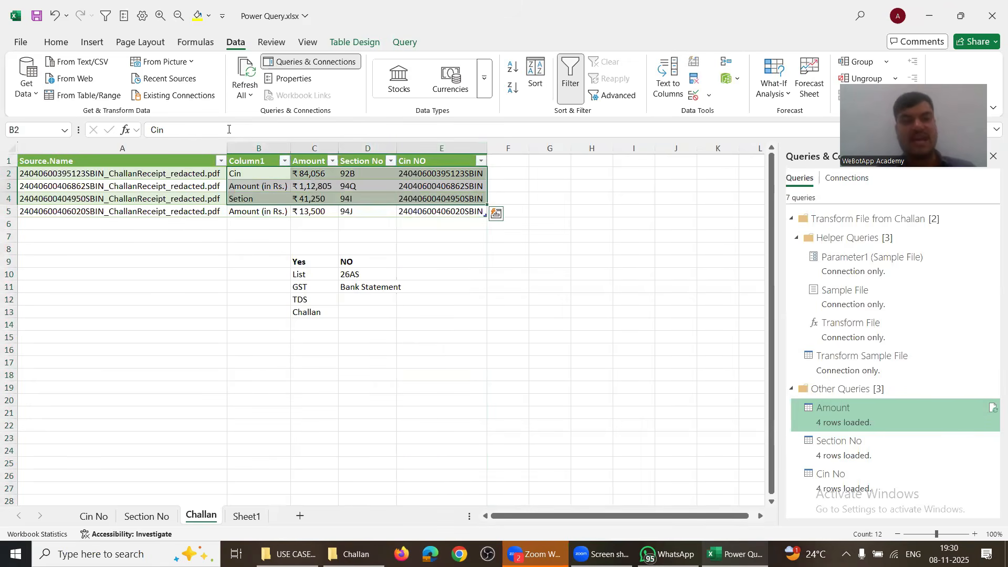
left_click(244, 73)
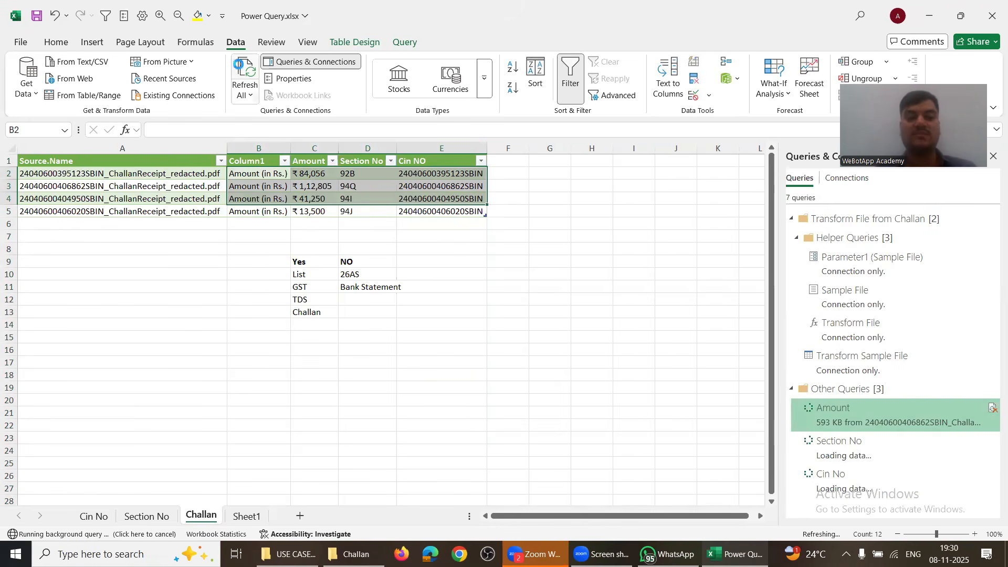
Step: Delete Column1 and check the first Source.Name, Amount, Section No and Cin NO values
left_click(250, 146)
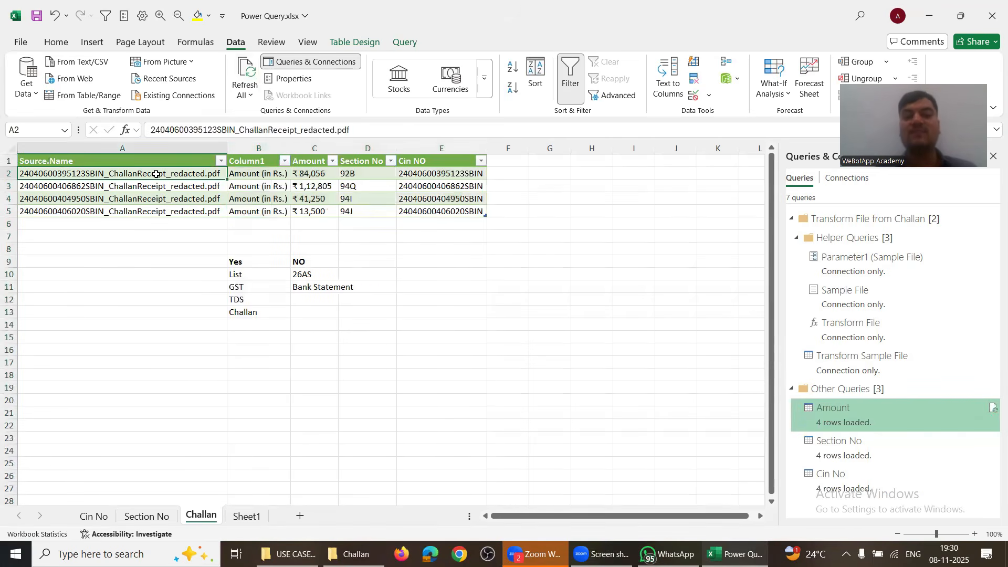
left_click(255, 146)
key("ctrl+minus")
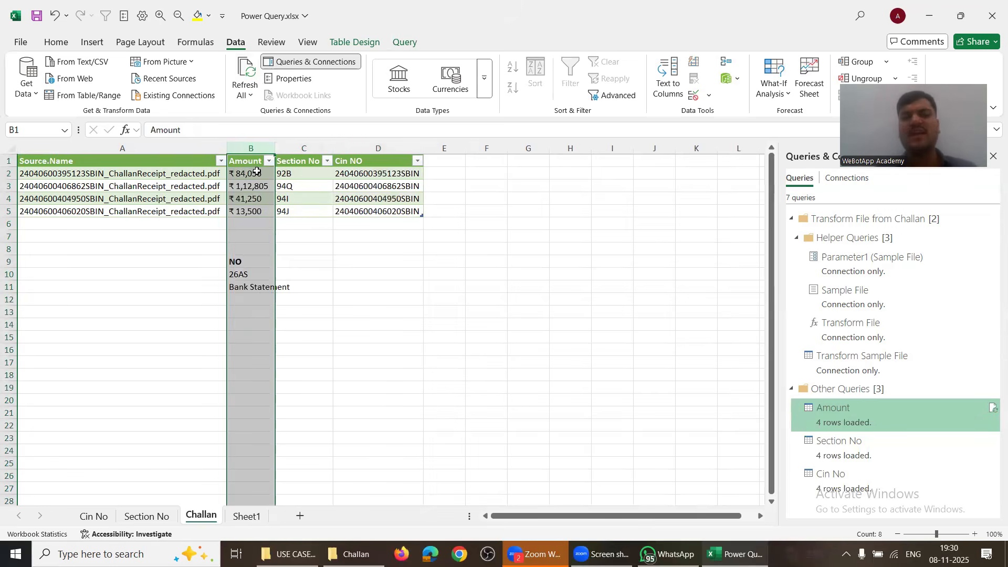
left_click(192, 179)
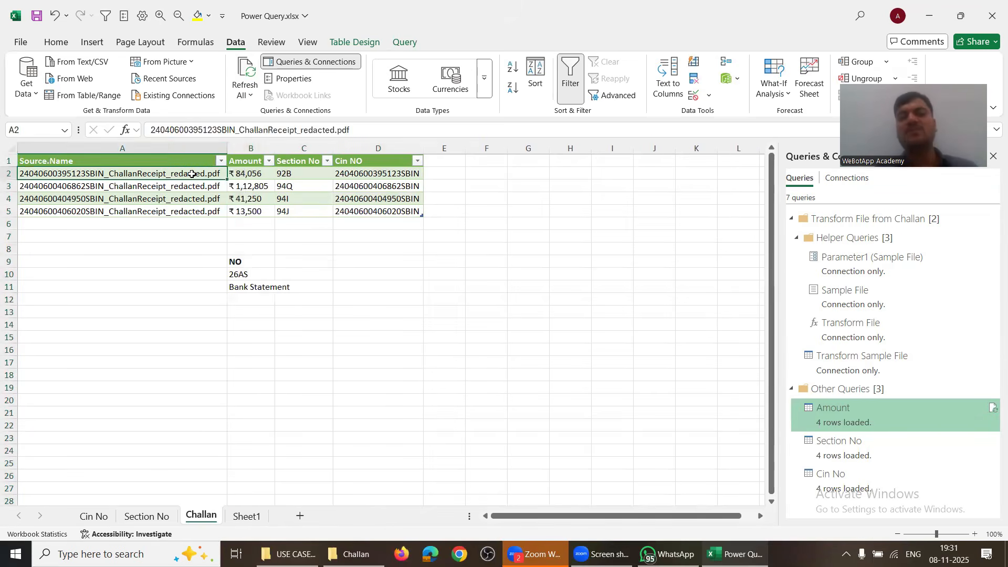
left_click(246, 174)
left_click(287, 176)
left_click(352, 179)
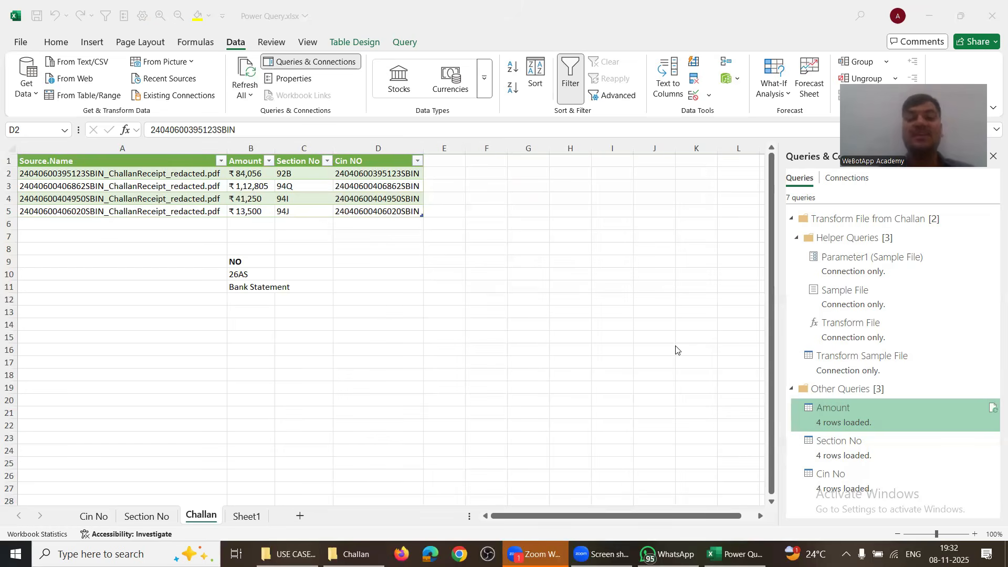
key("alt+Tab")
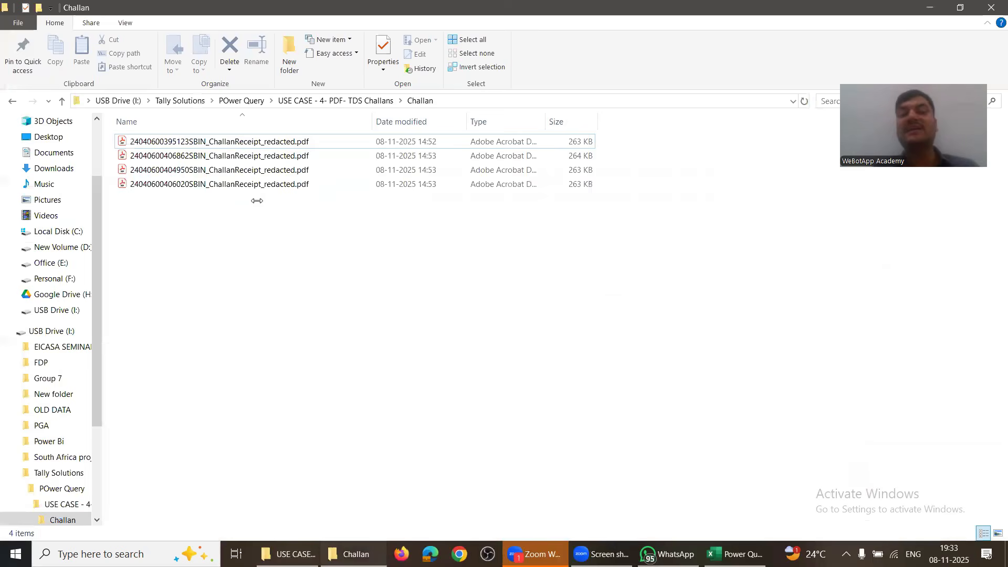
Step: Move three challan PDFs into the parent folder, replacing existing copies, then recheck Challan and return to Excel
left_click_drag(256, 201, 241, 159)
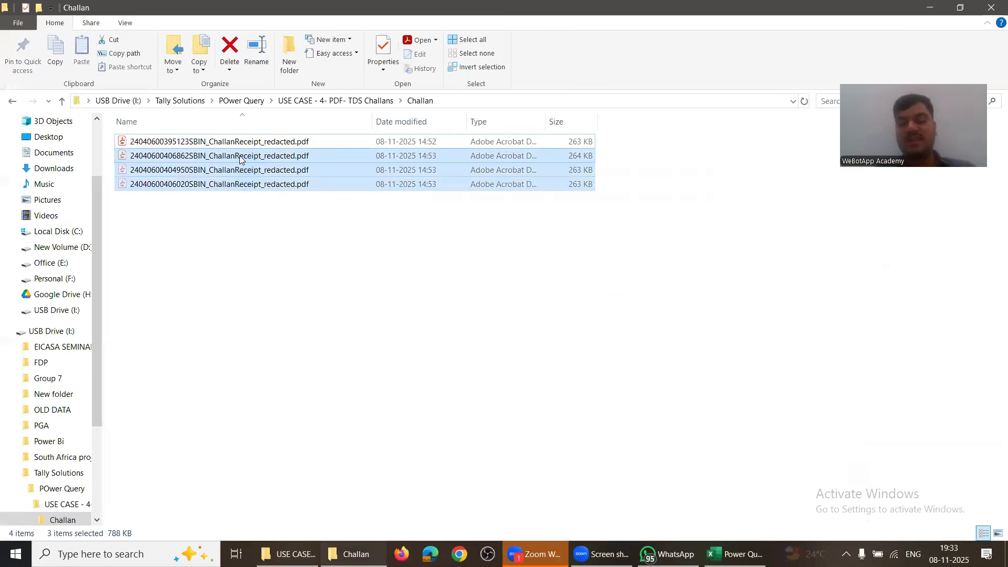
key("ctrl+c")
key("alt+Up")
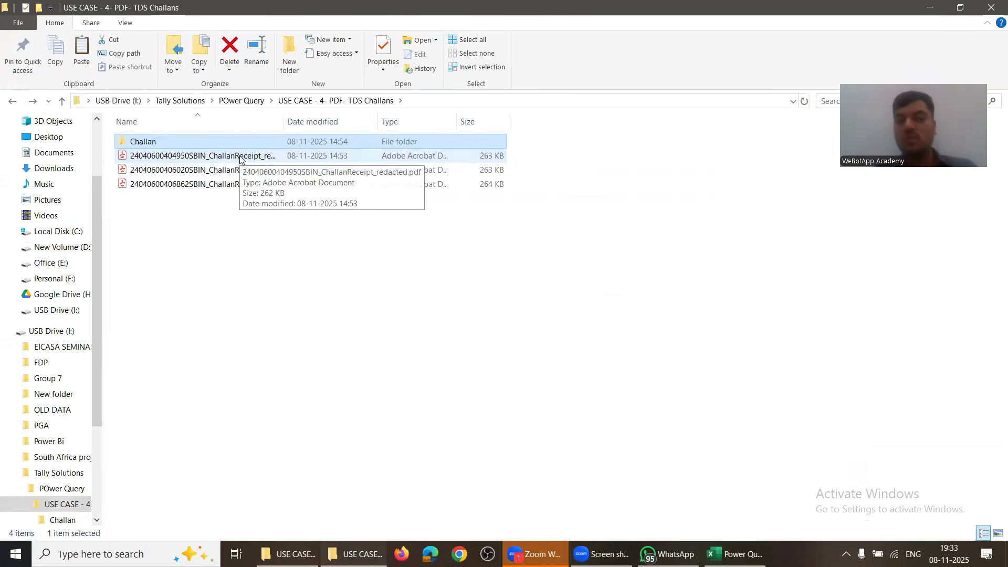
key("ctrl+v")
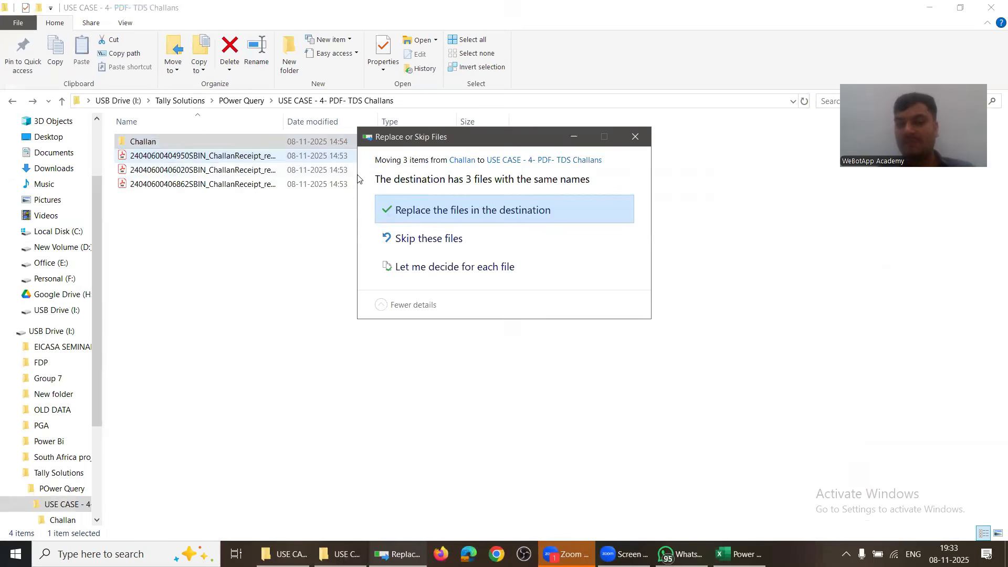
left_click(409, 206)
double_click(182, 143)
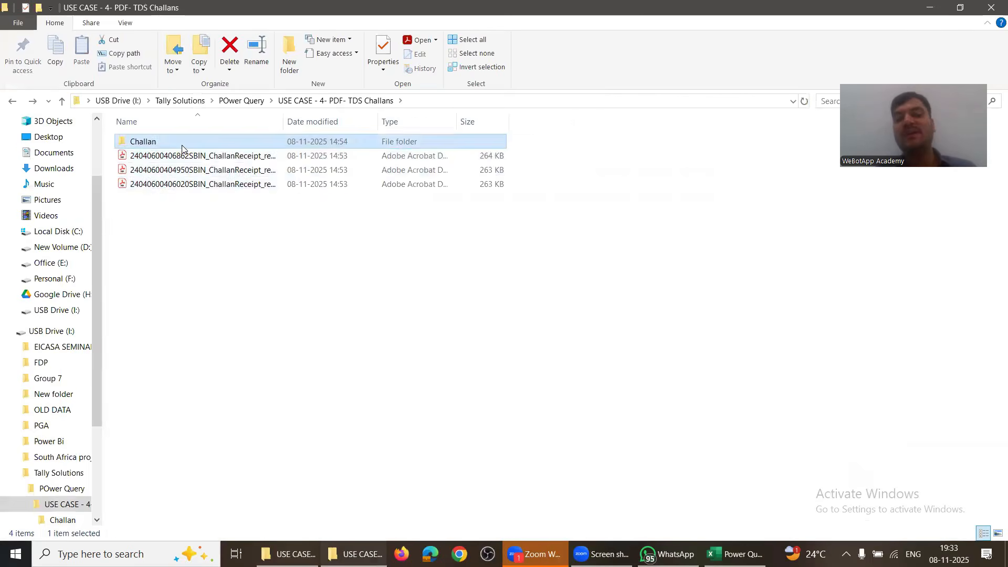
key("alt+Tab")
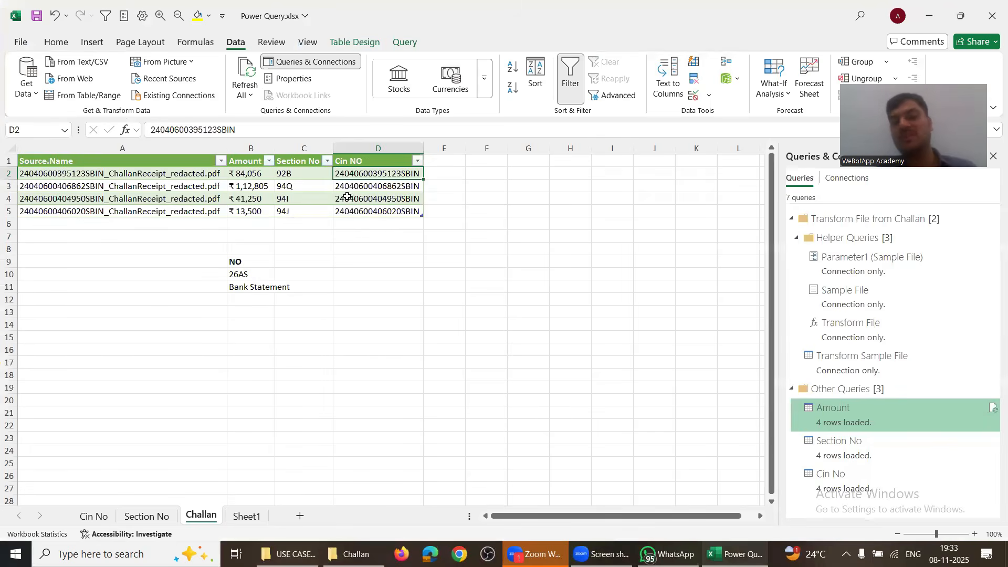
left_click(346, 198)
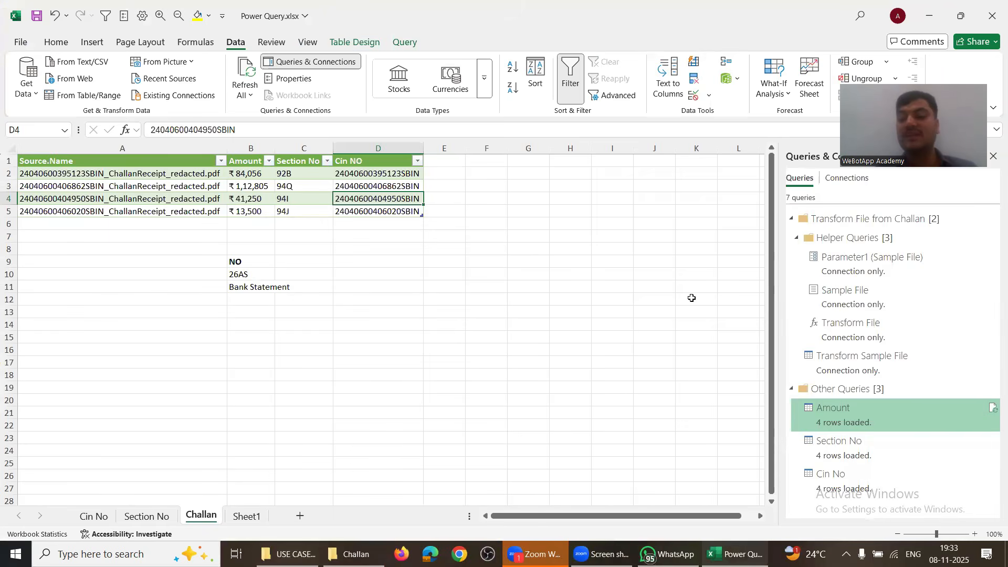
Step: Clear the NO, 26AS and Bank Statement notes in A8:D16, save Power Query.xlsx, and close Excel
key("alt+Tab")
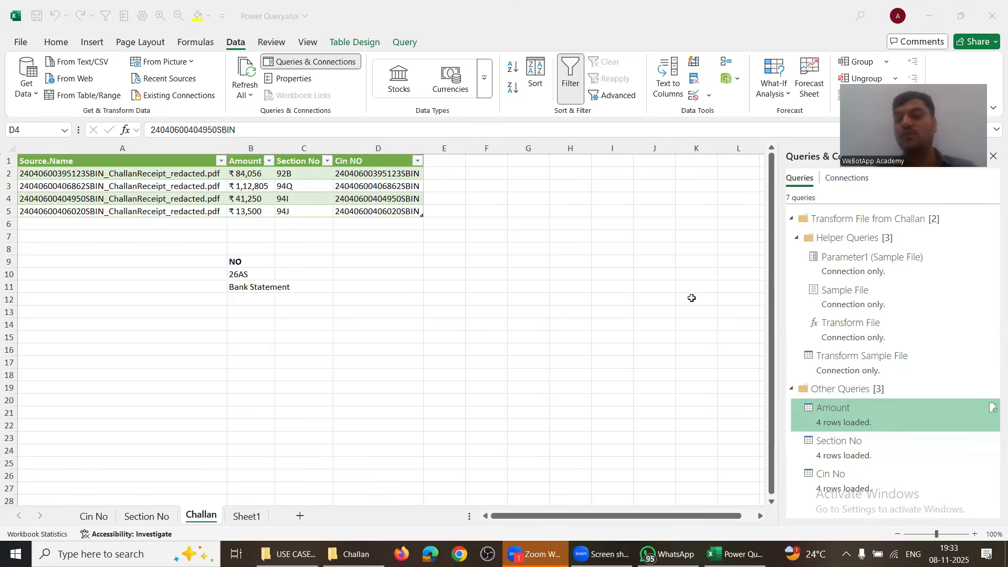
key("alt+Tab")
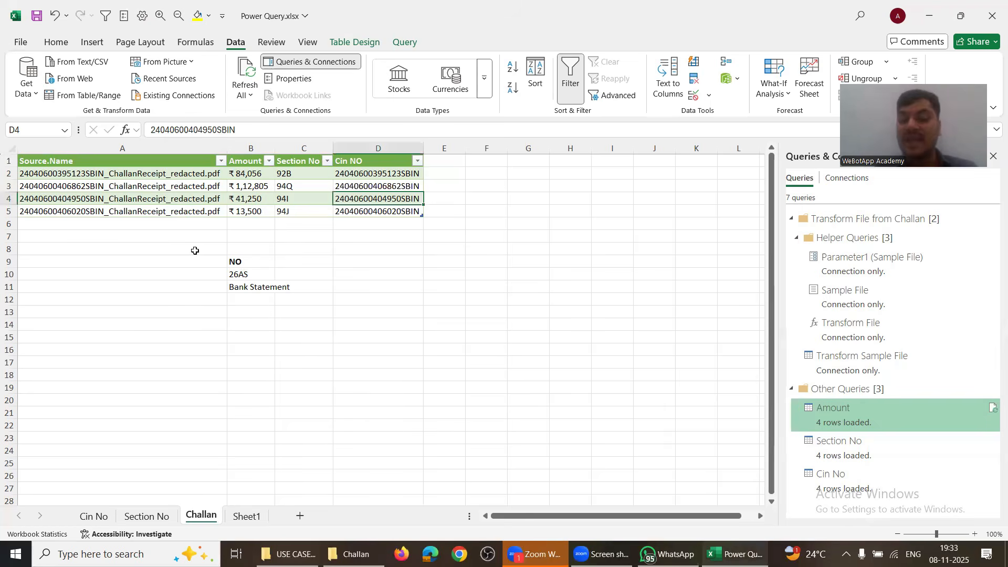
left_click_drag(196, 251, 352, 349)
key("Delete")
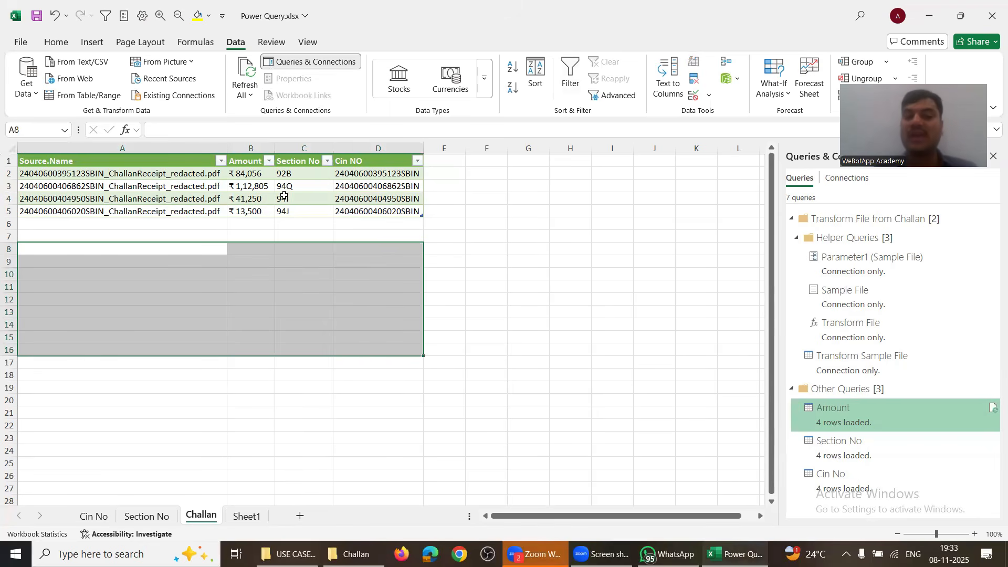
left_click(37, 15)
left_click(992, 15)
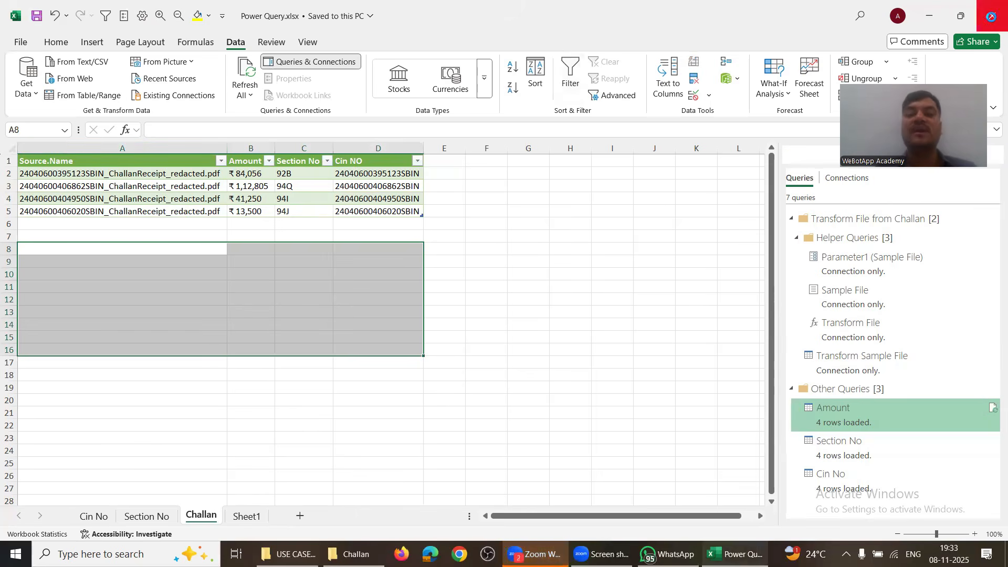
Step: Go back to the POwer Query folder and open Power Query.xlsx
key("BackSpace")
key("BackSpace")
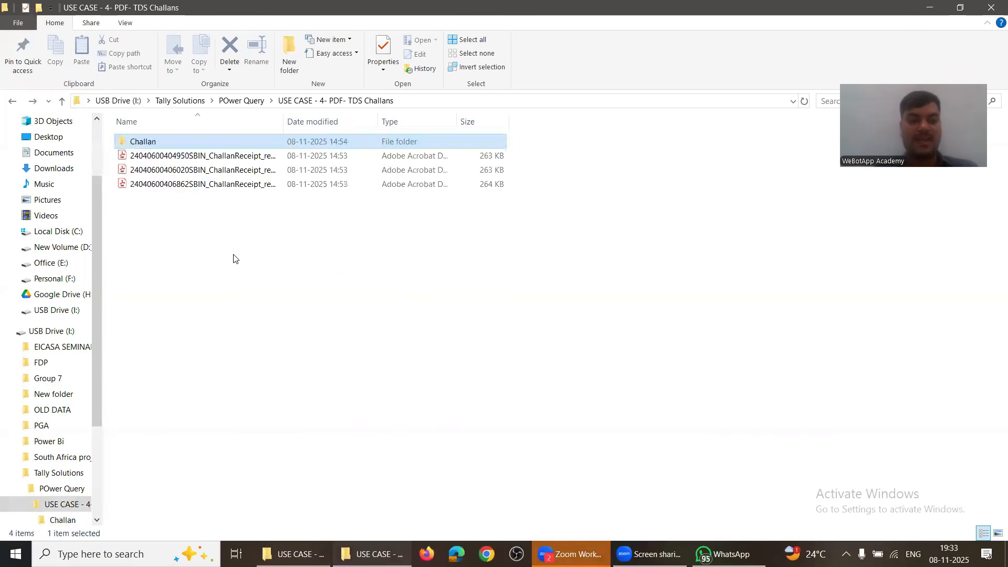
key("Down")
key("Down")
key("Down")
key("Down")
key("Down")
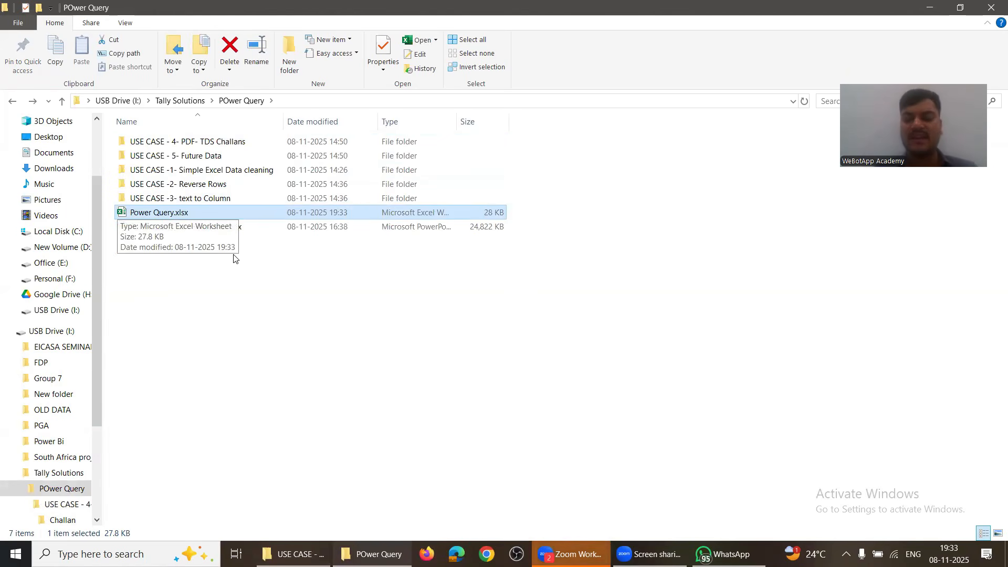
key("Return")
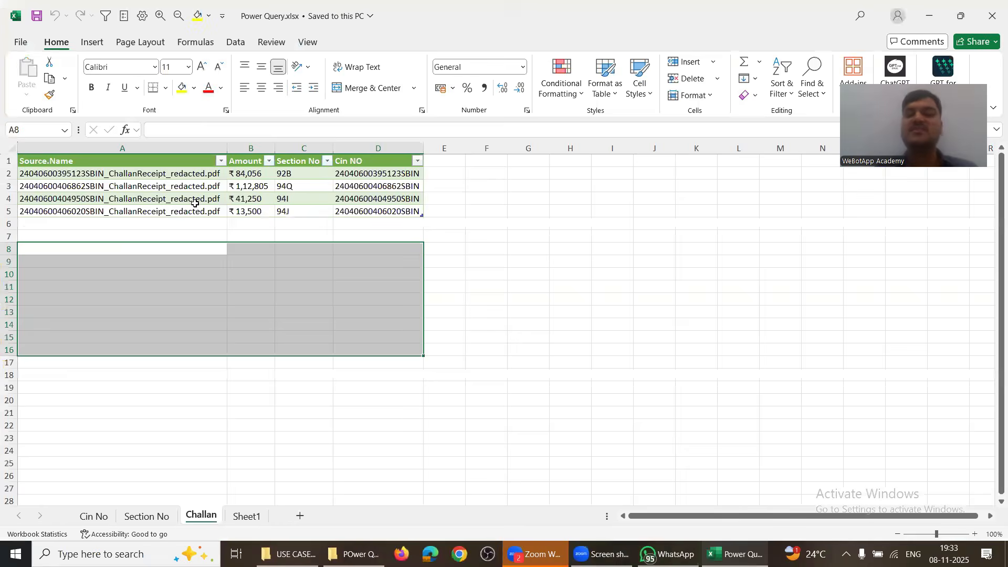
Step: Enable the workbook's data content and Refresh All queries, letting the pending refresh continue
left_click(287, 129)
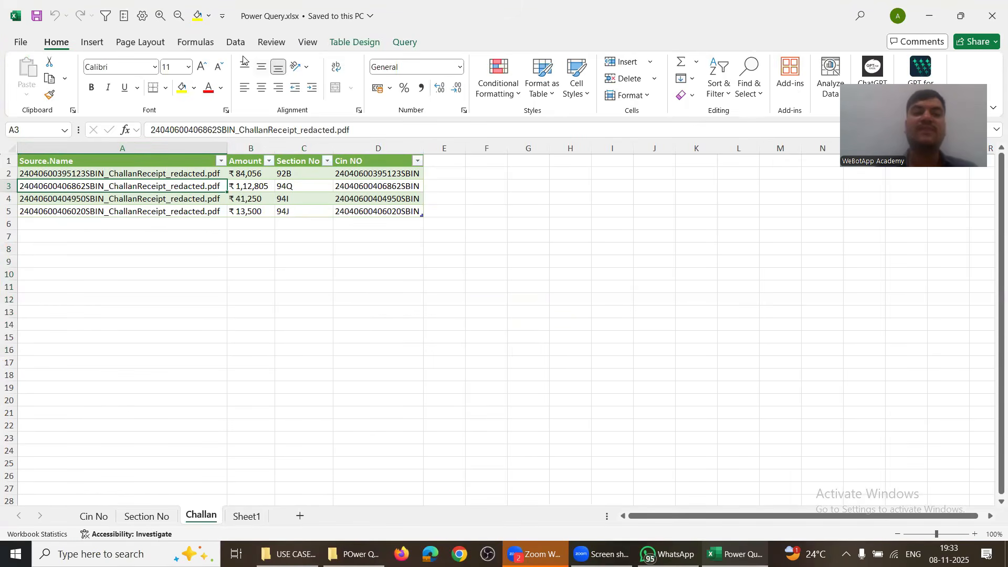
left_click(235, 42)
left_click(246, 73)
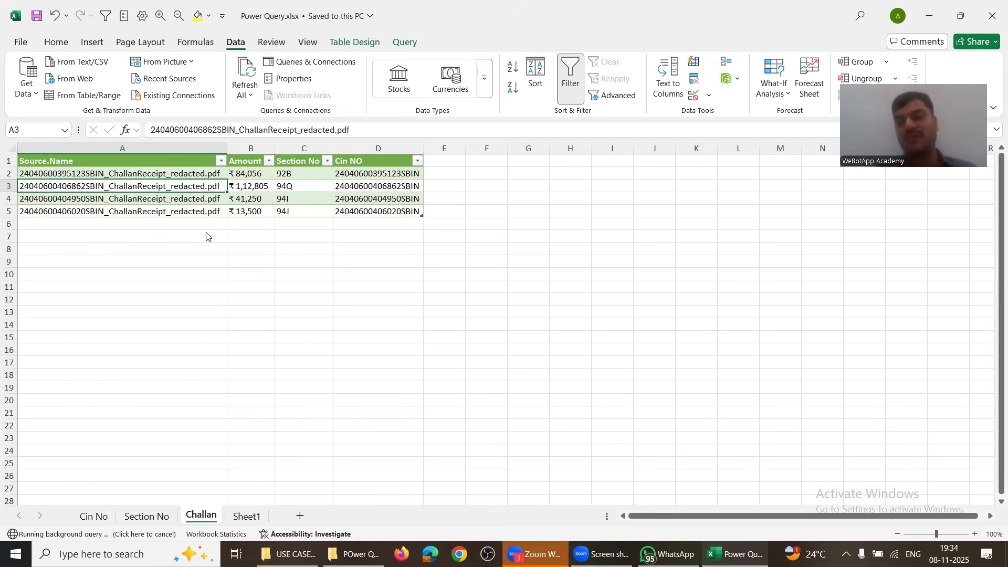
left_click(38, 17)
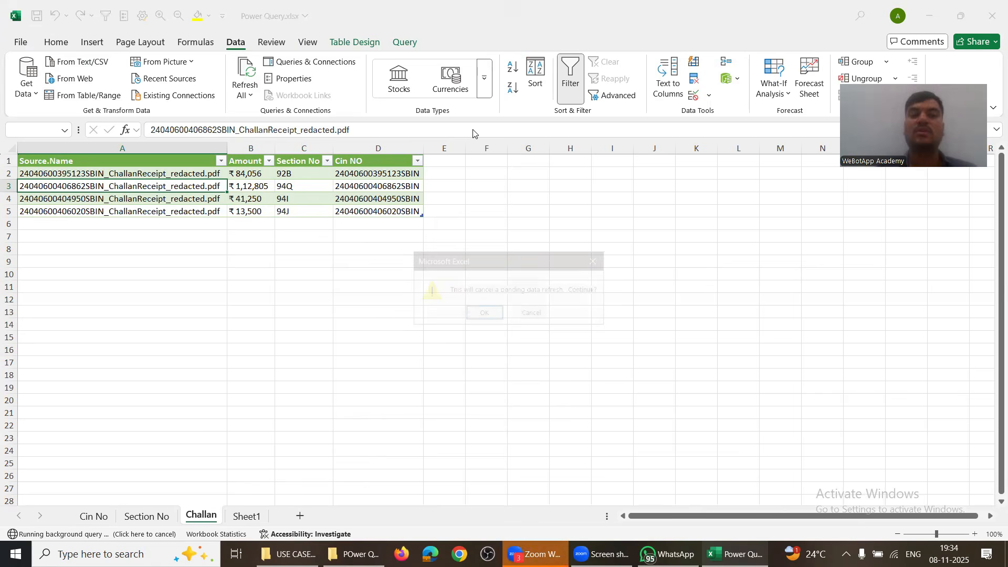
left_click(531, 314)
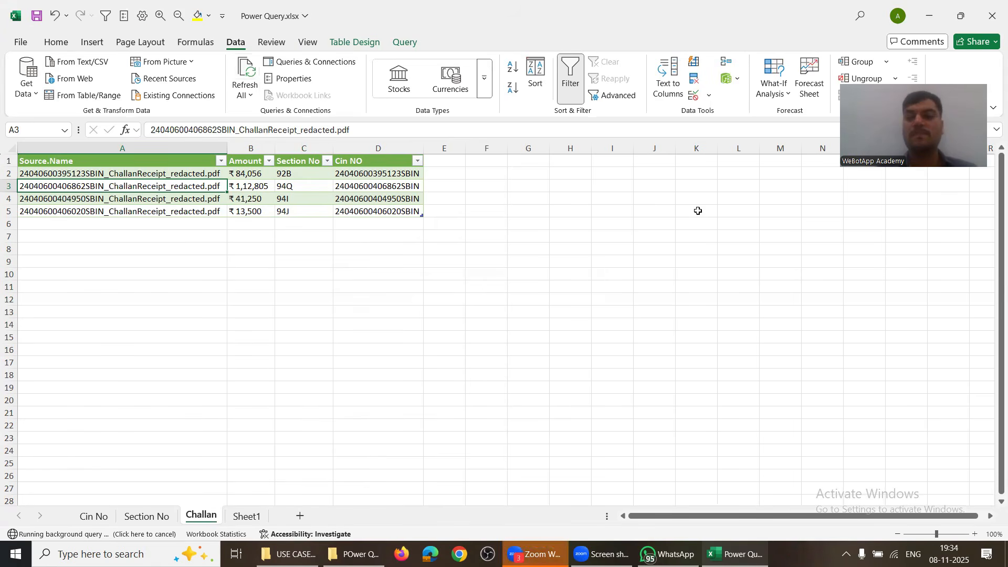
Step: Close Power Query.xlsx with Don't Save, discarding the unsaved changes
left_click(992, 17)
left_click(541, 314)
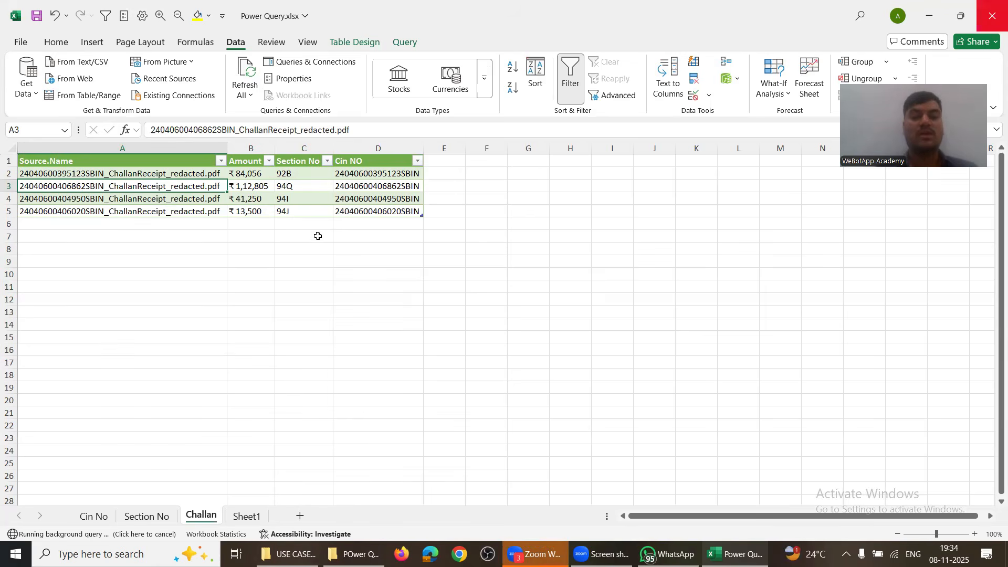
left_click(289, 209)
key("alt+Tab")
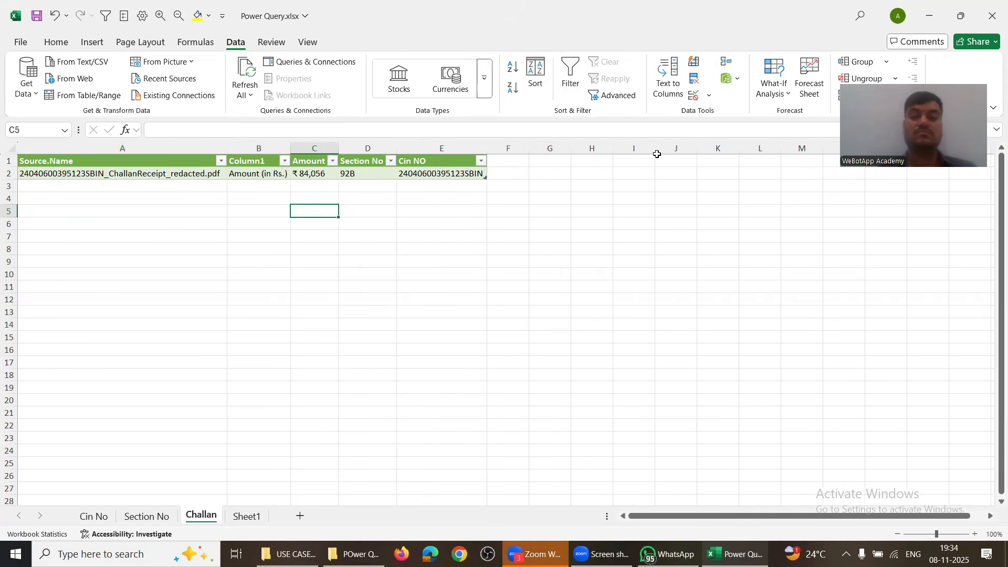
left_click(992, 15)
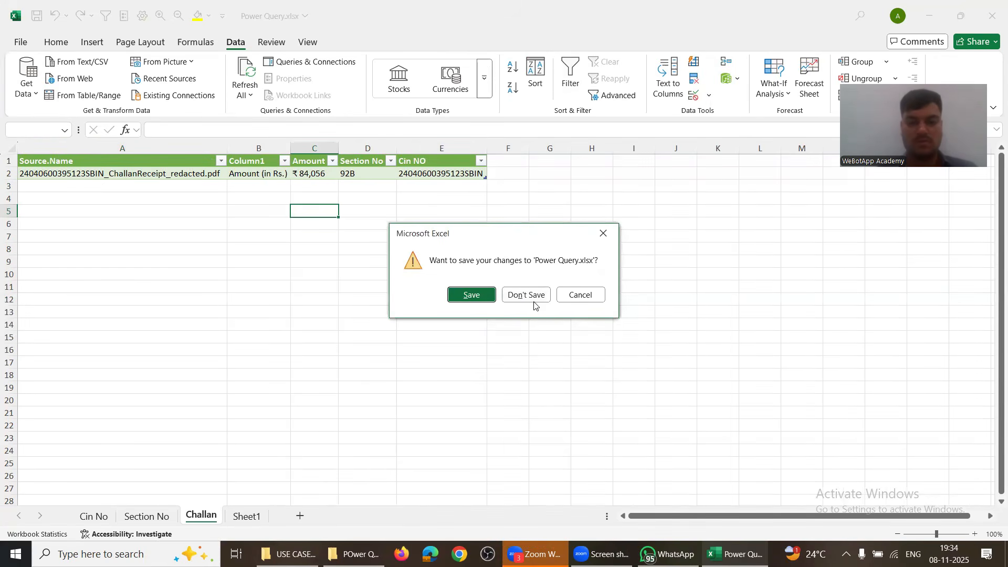
left_click(535, 299)
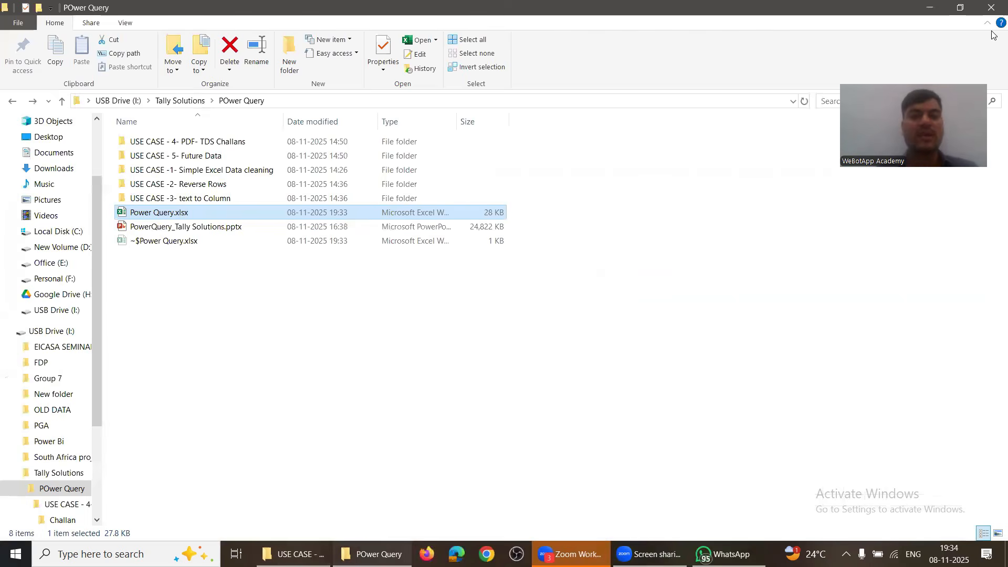
Step: Browse the USE CASE - 5- Future Data folder, then go back to the POwer Query folder
key("Up")
key("Up")
key("Up")
key("Up")
key("Up")
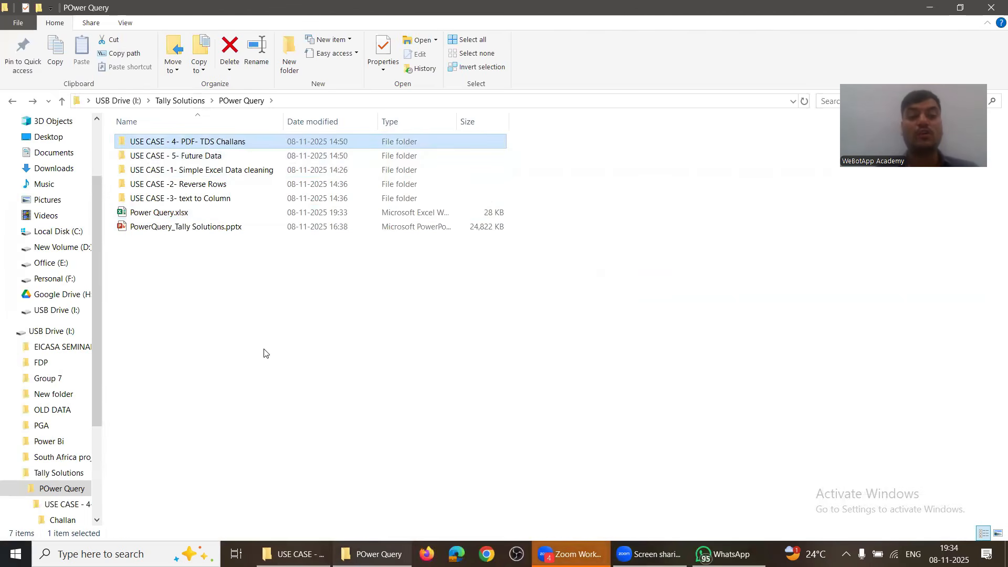
key("Down")
key("Down")
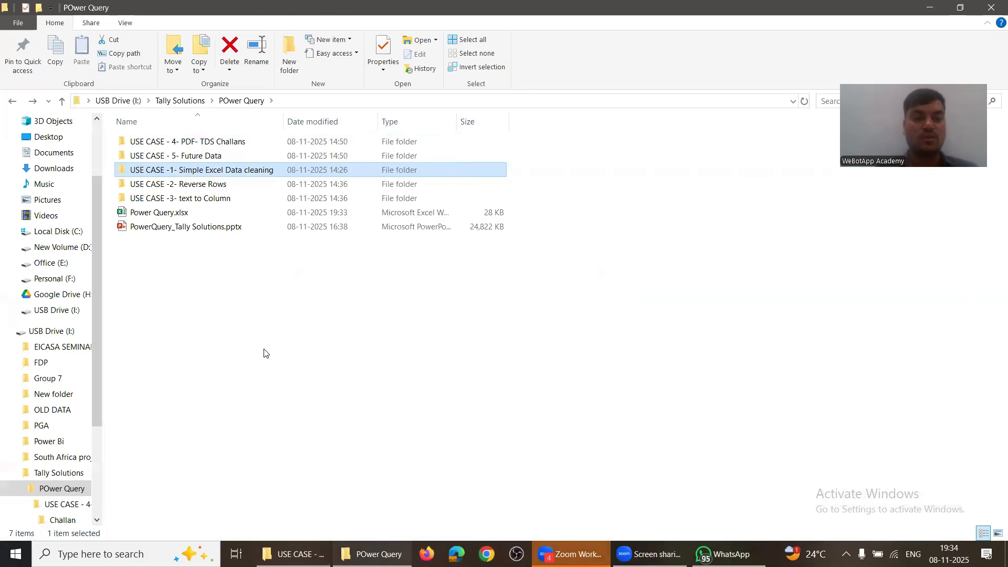
key("Up")
key("Up")
key("Down")
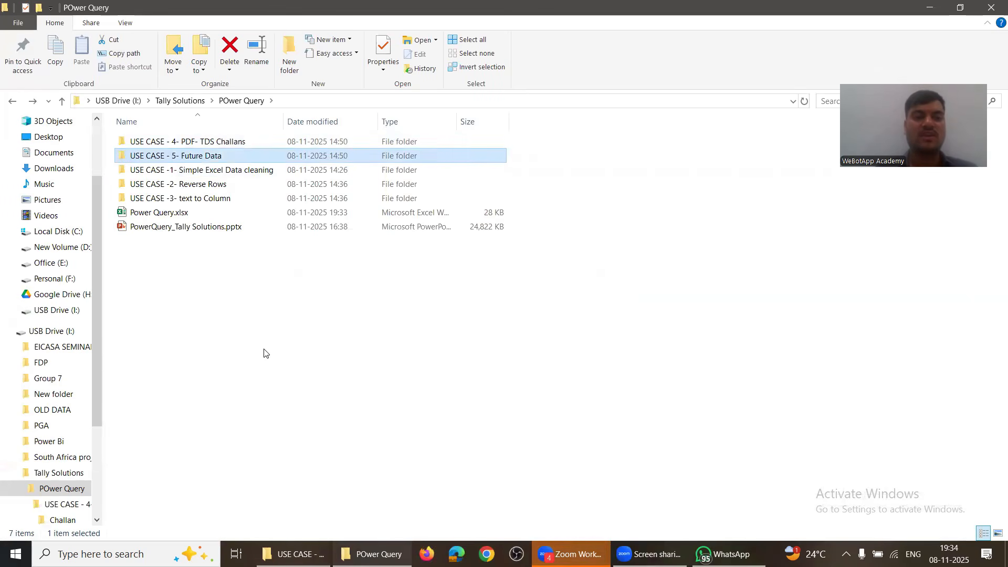
key("Return")
key("Down")
key("Up")
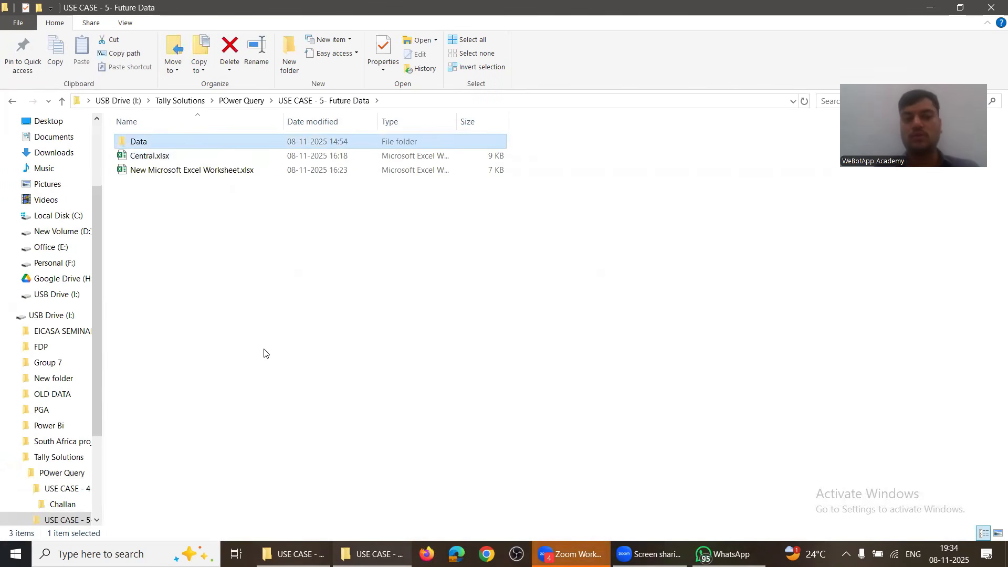
key("alt+Tab")
key("alt+shift+Tab")
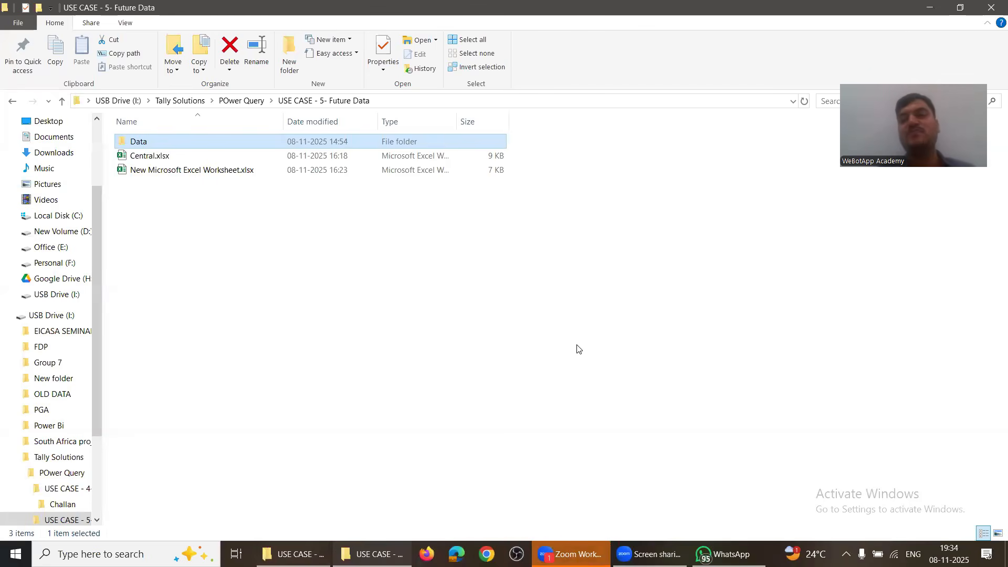
key("BackSpace")
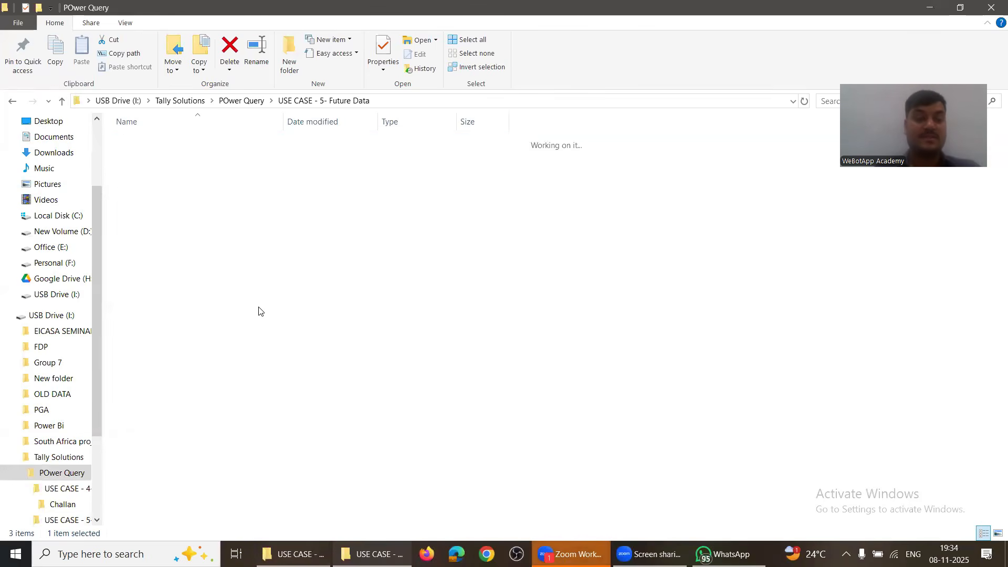
Step: Create a New Microsoft Excel Worksheet.xlsx with the default name and open it
key("Down")
key("Down")
key("Down")
key("Down")
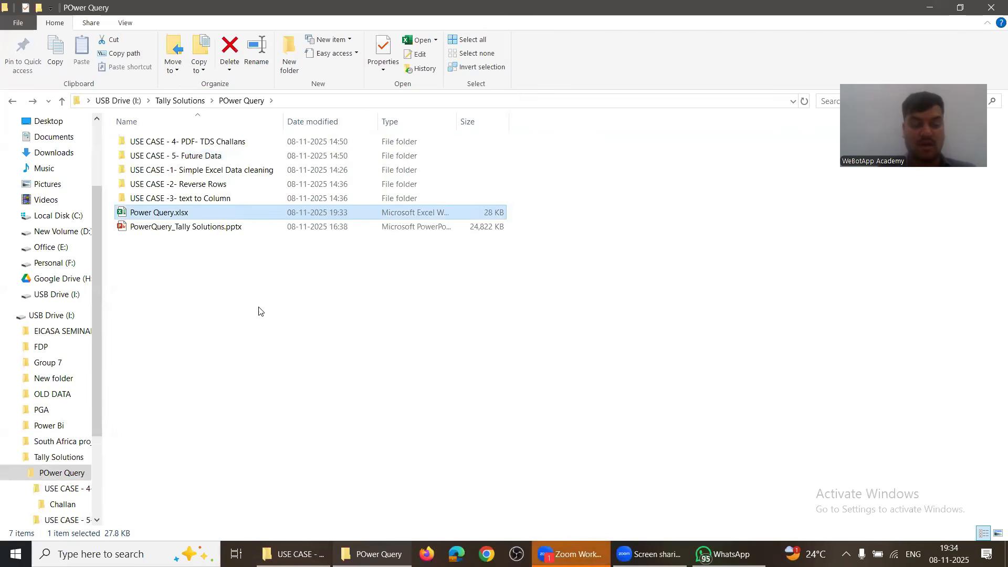
right_click(253, 338)
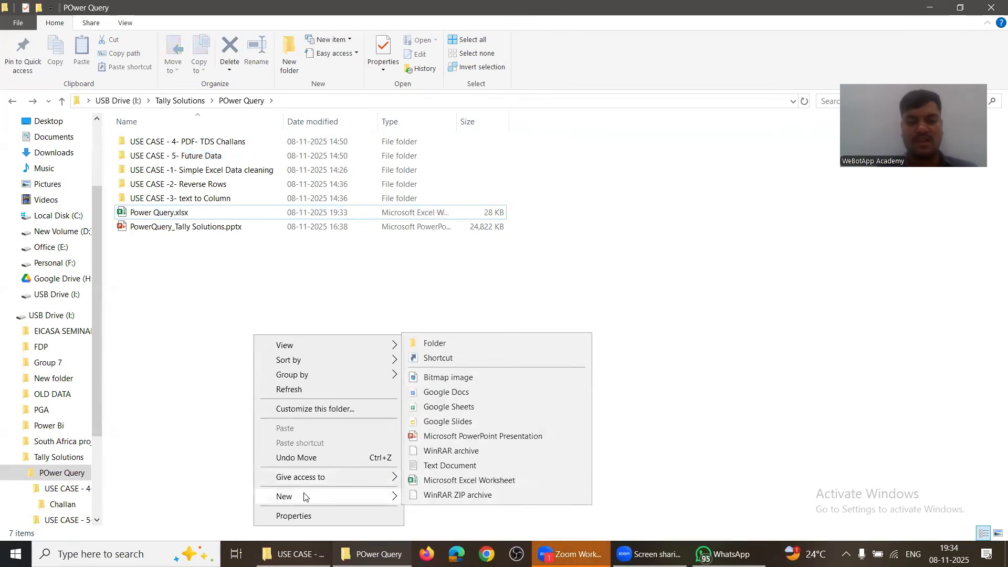
mouse_move(294, 496)
left_click(447, 480)
key("Return")
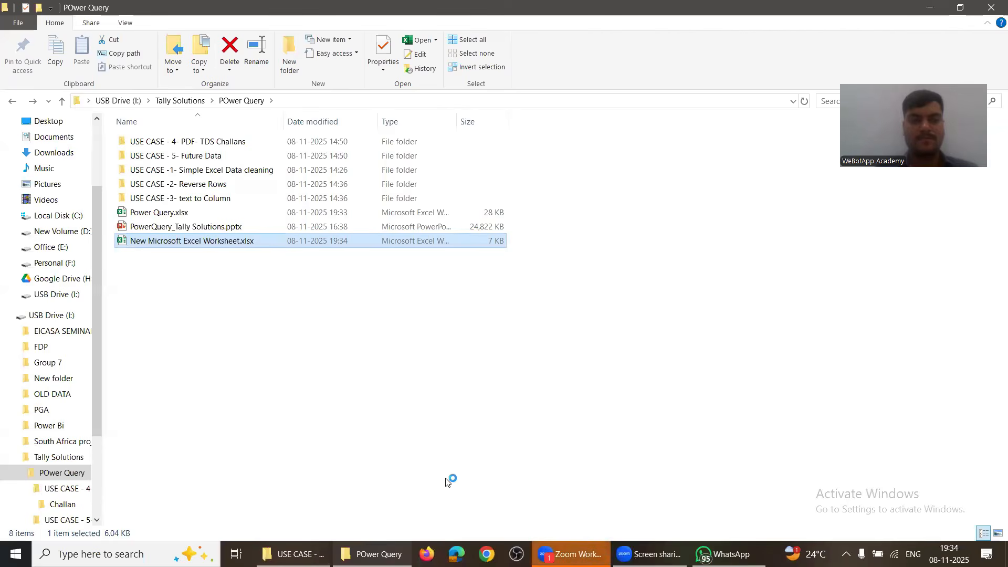
key("Return")
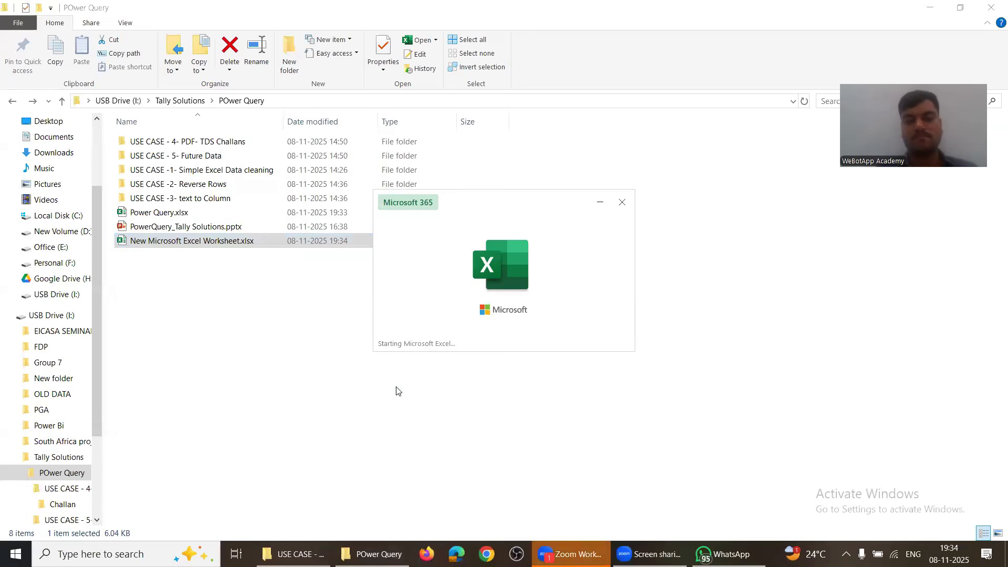
left_click(235, 42)
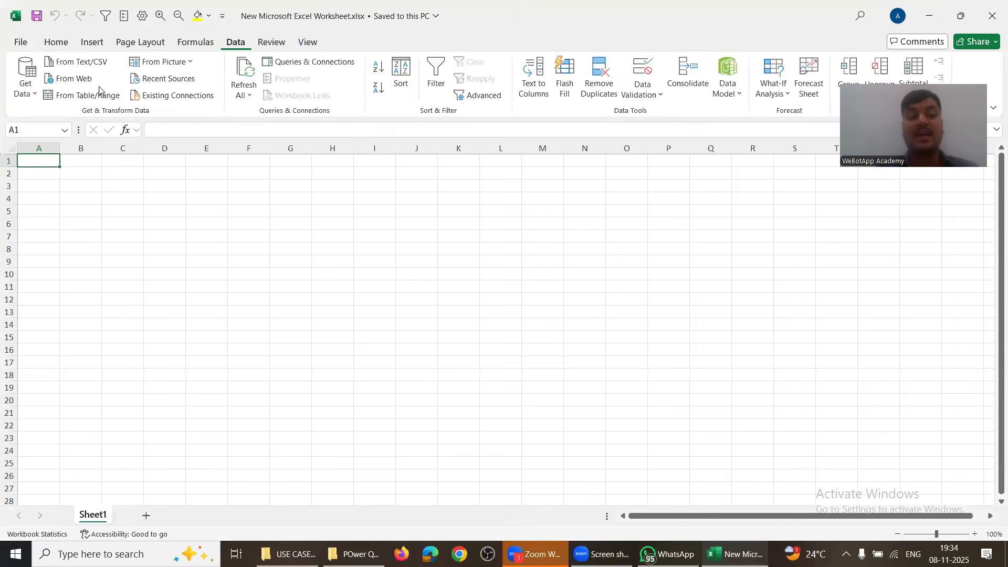
left_click(26, 79)
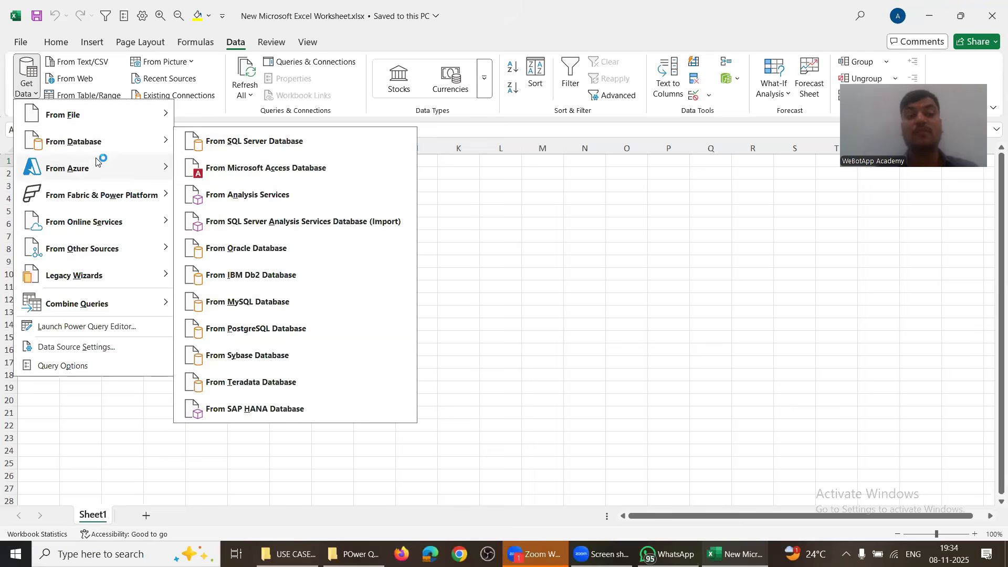
mouse_move(111, 290)
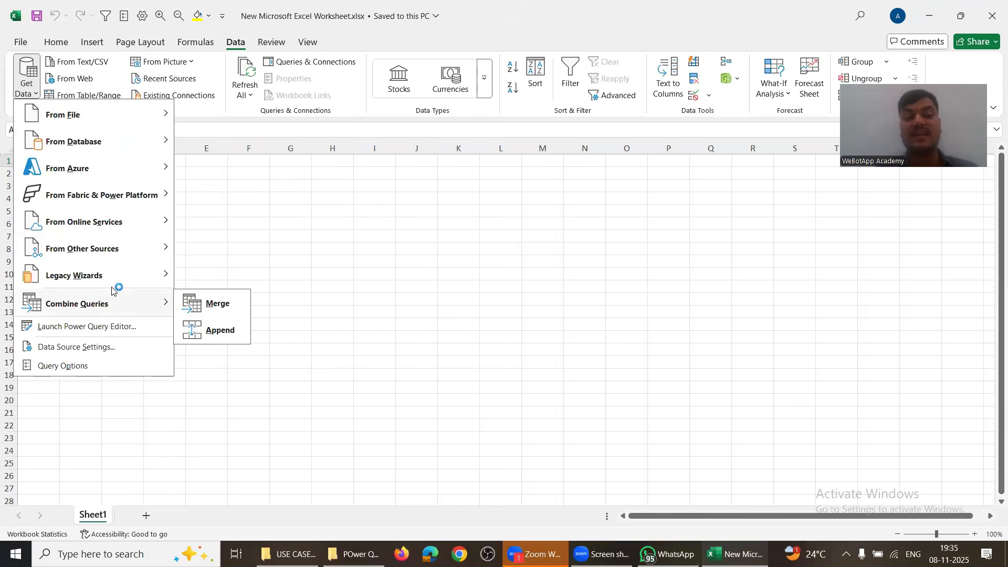
mouse_move(113, 255)
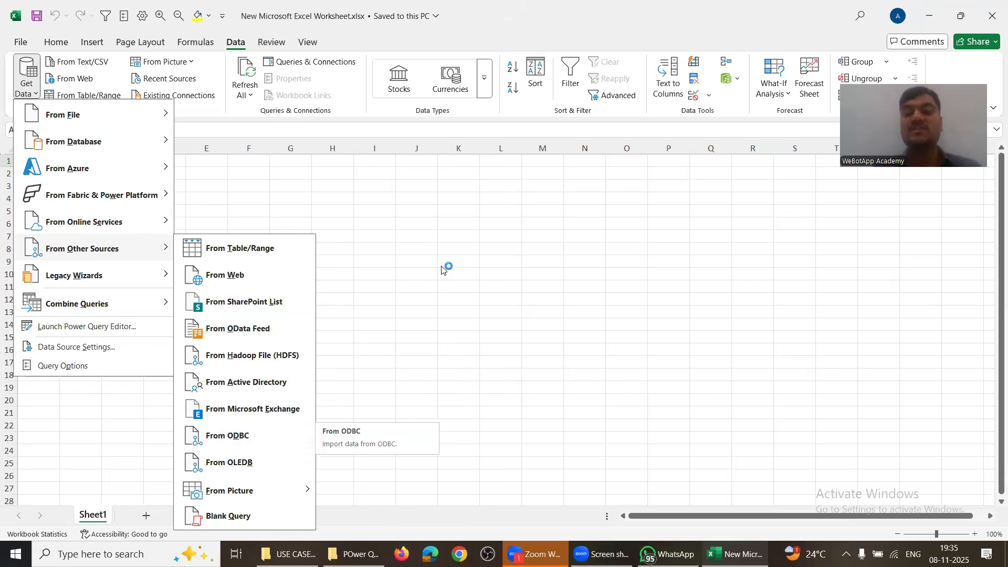
left_click(448, 237)
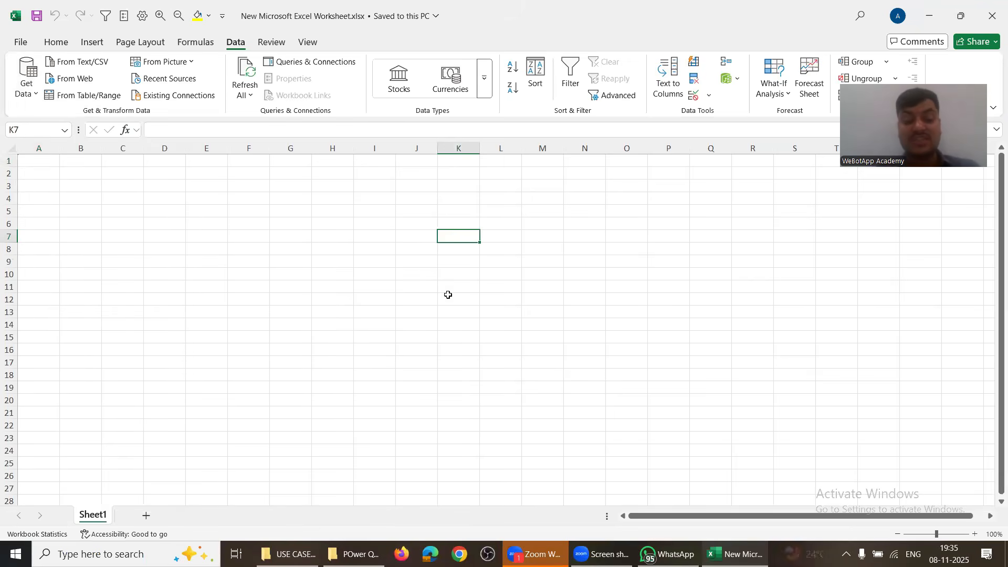
Step: Enter SQL in cell K7
type("SQL")
key("Return")
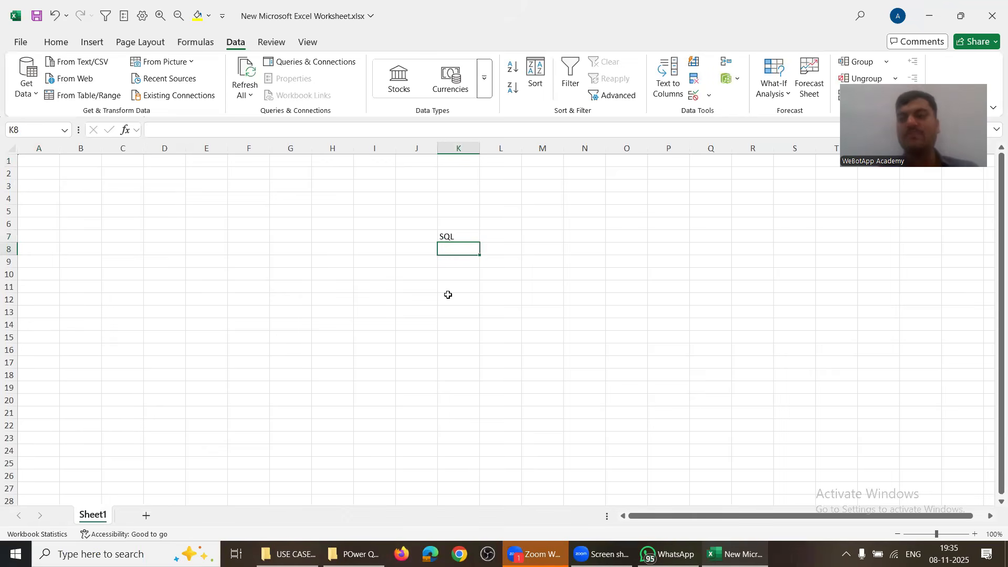
left_click(413, 221)
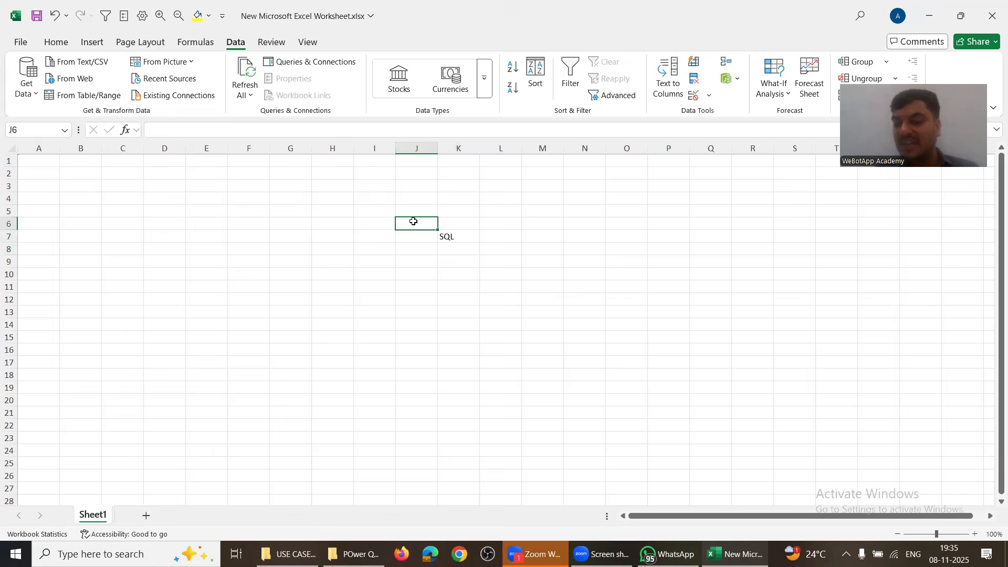
left_click(447, 240)
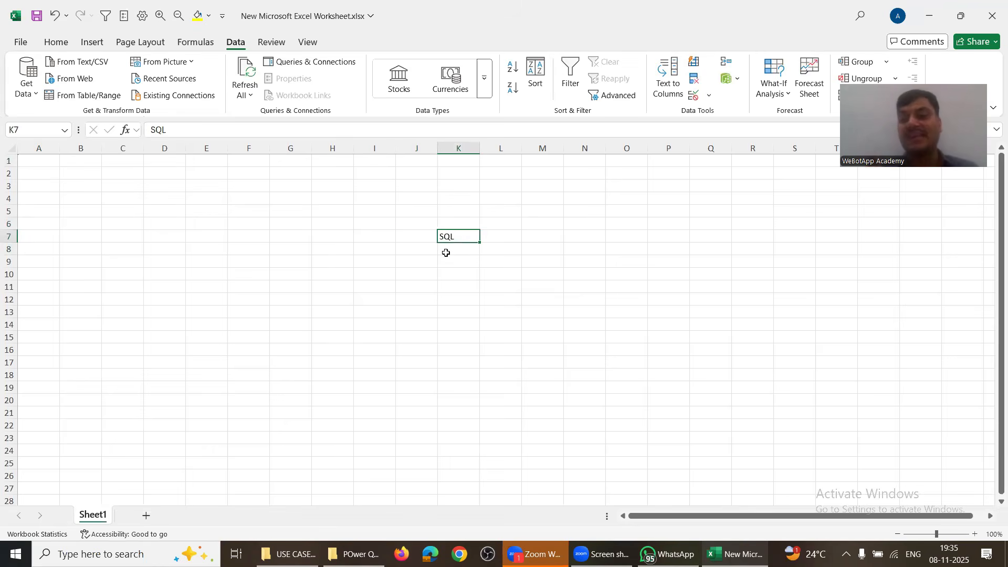
Step: Add the heading 'Balance Level Things' in J5, clear the duplicate SQL from column K, and widen column J
left_click(410, 208)
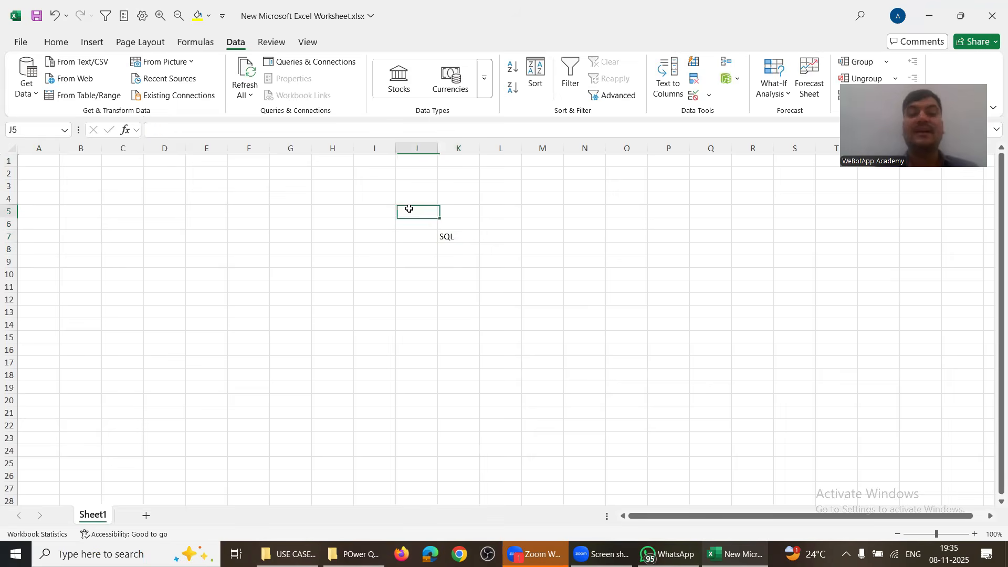
type("Balance Level Things")
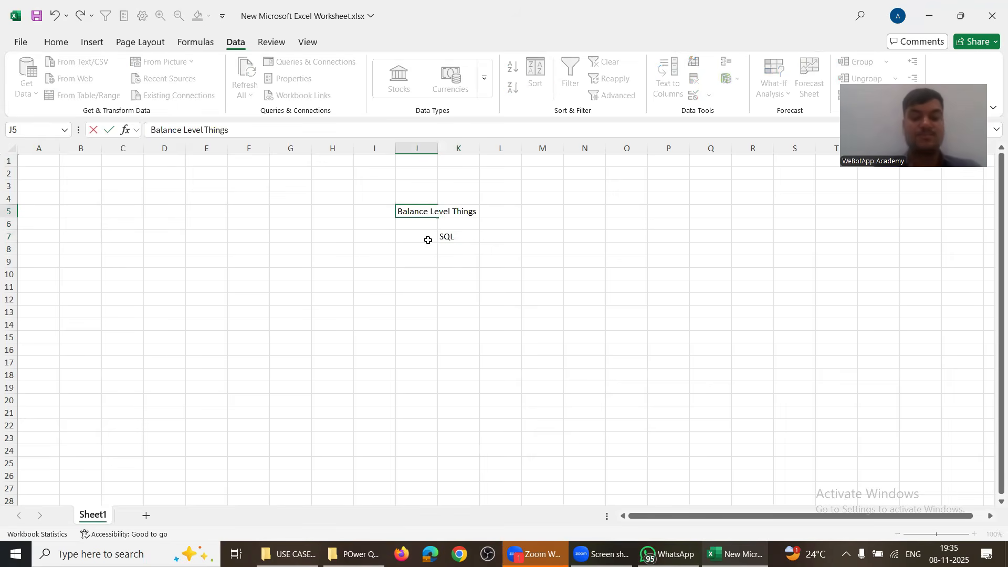
key("Return")
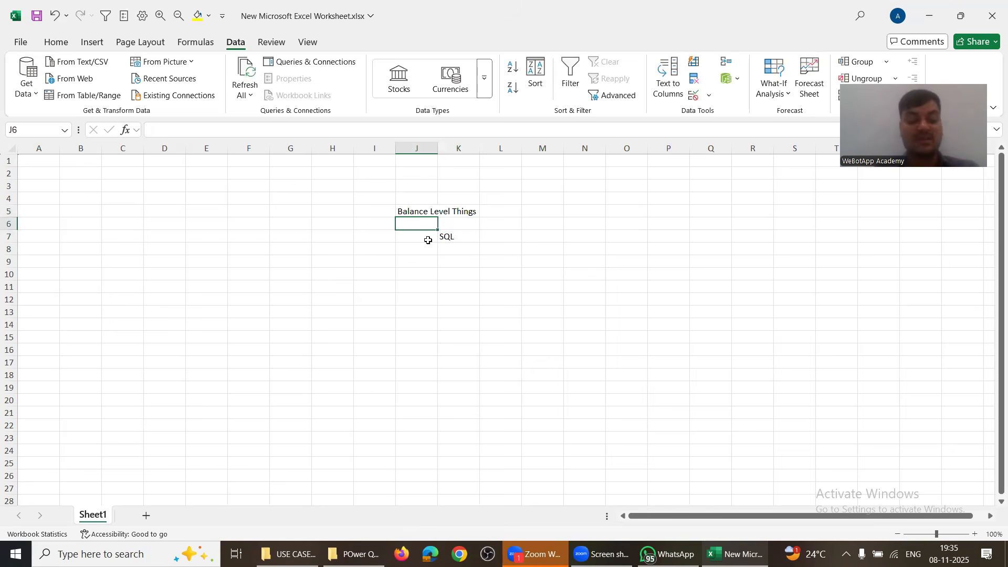
type("SQL")
key("ctrl+space")
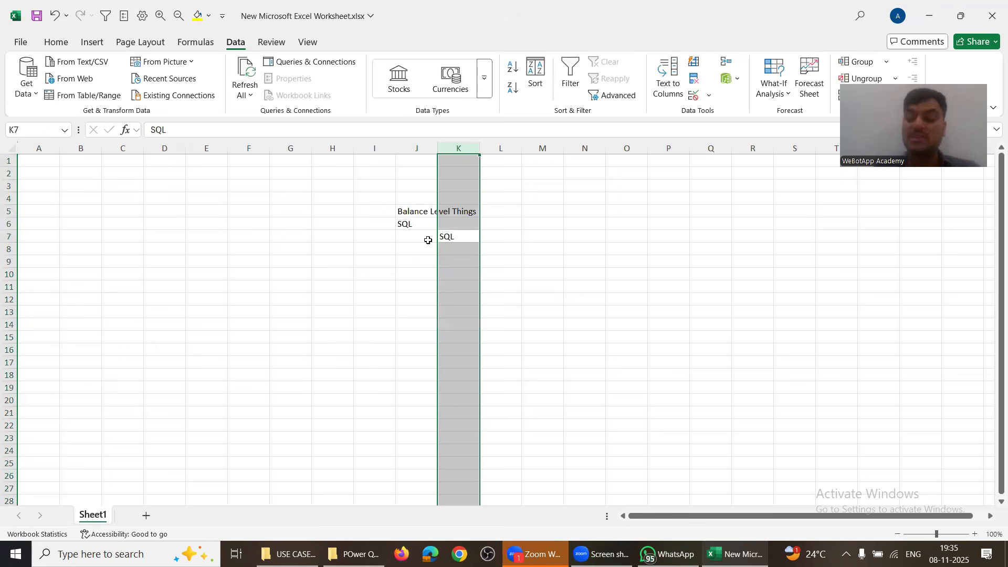
key("Delete")
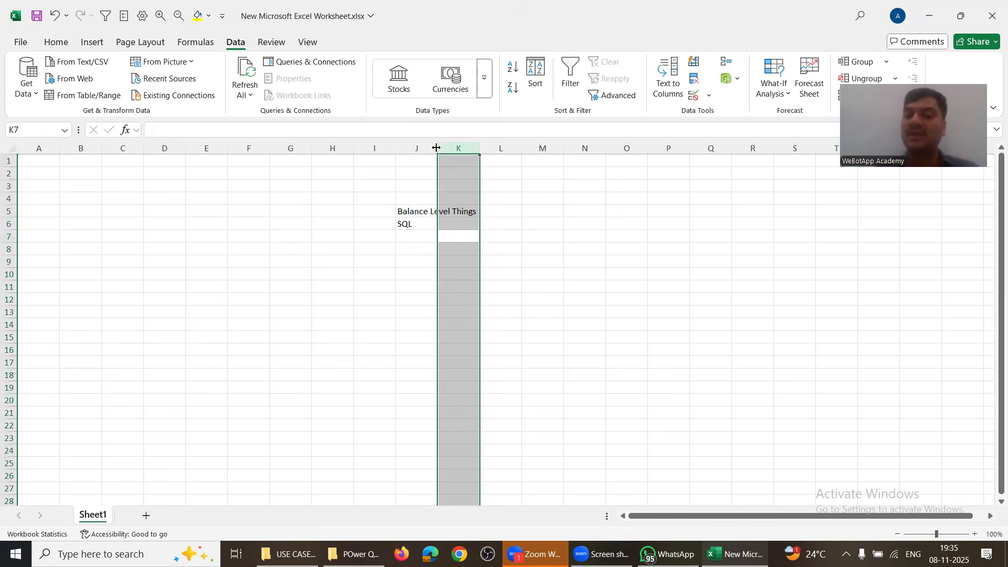
double_click(437, 147)
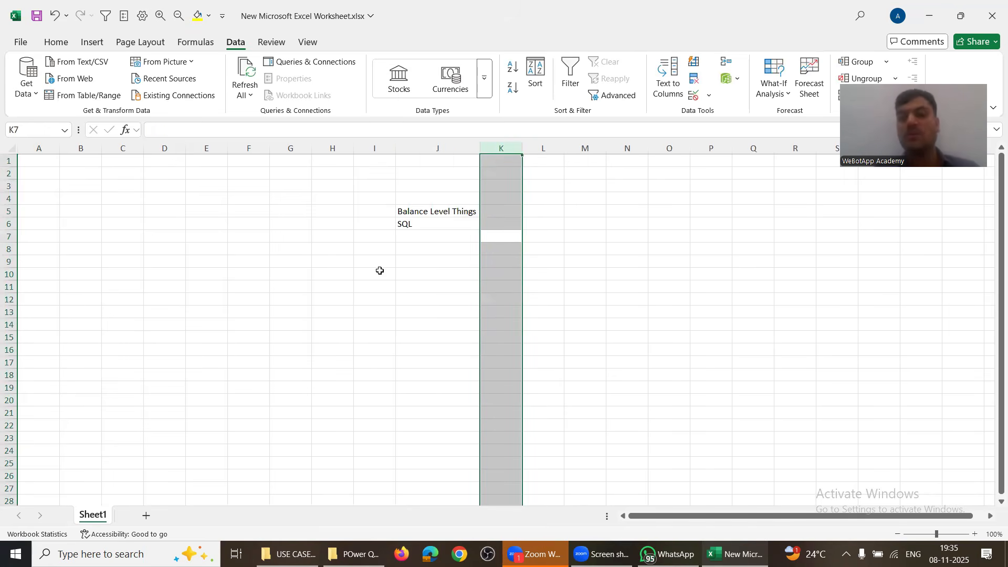
left_click(420, 209)
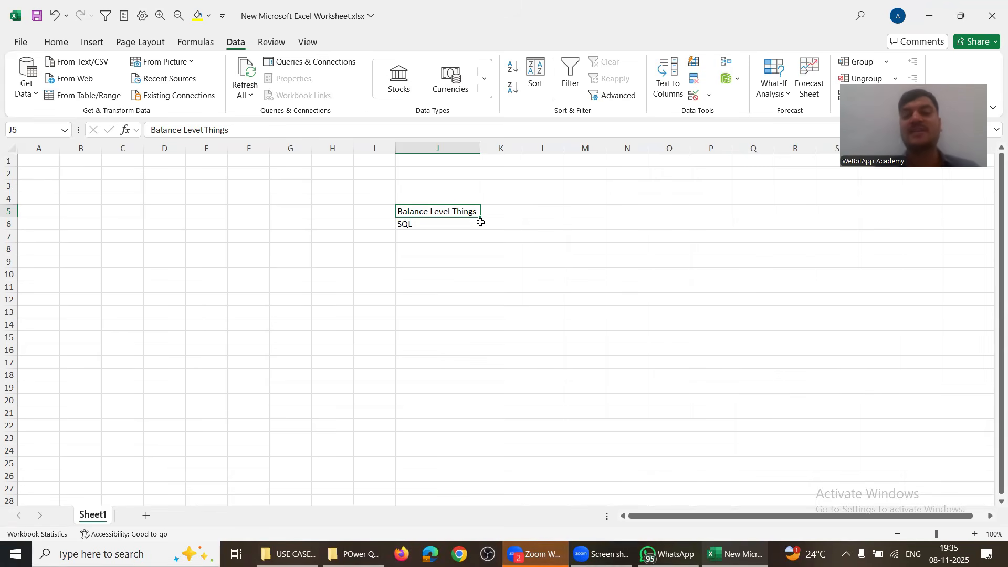
Step: Enter header XYZ in K5 with the value 20000 beneath it
left_click(499, 214)
type("XYZ")
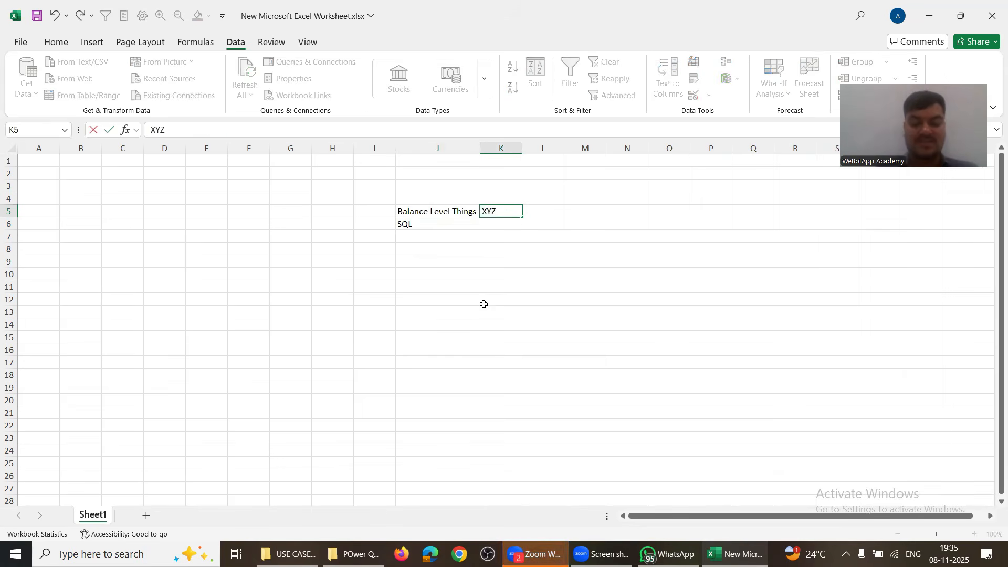
key("Return")
type("20000")
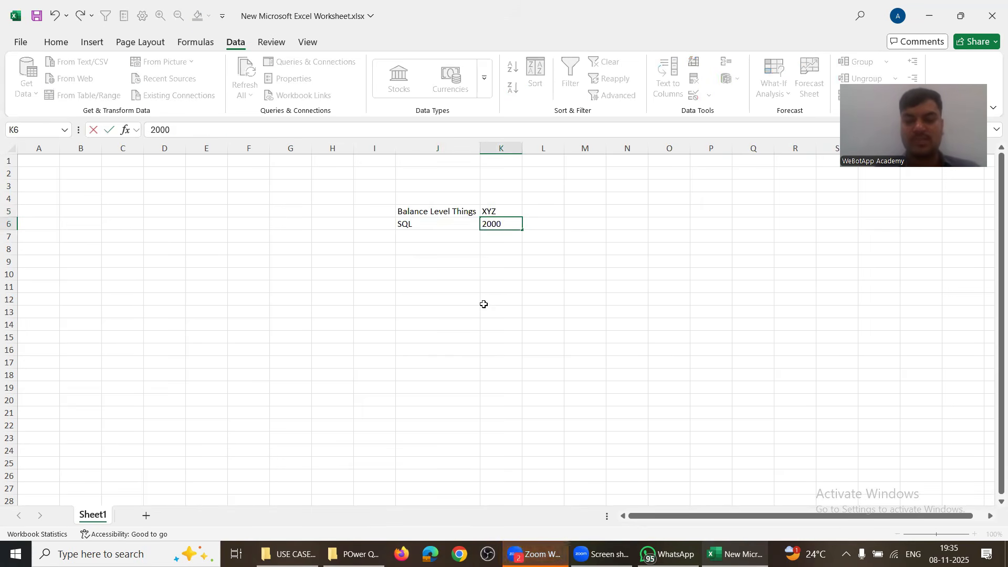
key("Return")
key("Right")
key("Up")
key("Up")
Step: Enter header ABC in L5 with 25800 beneath it, then select the SQL row J6:L6
type("ABC")
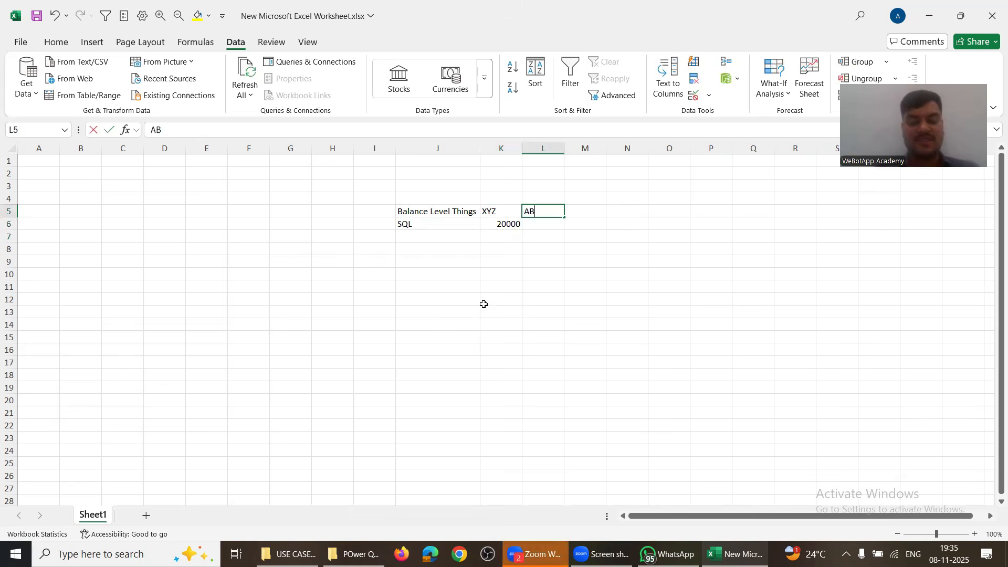
key("Return")
type("2580")
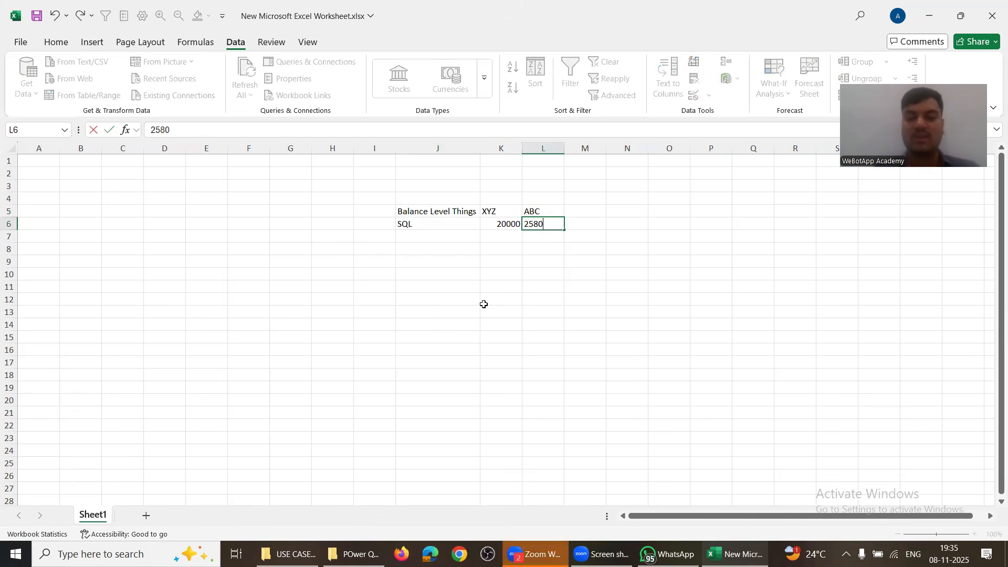
type("0")
key("Return")
key("Up")
key("Left")
key("Left")
key("Left")
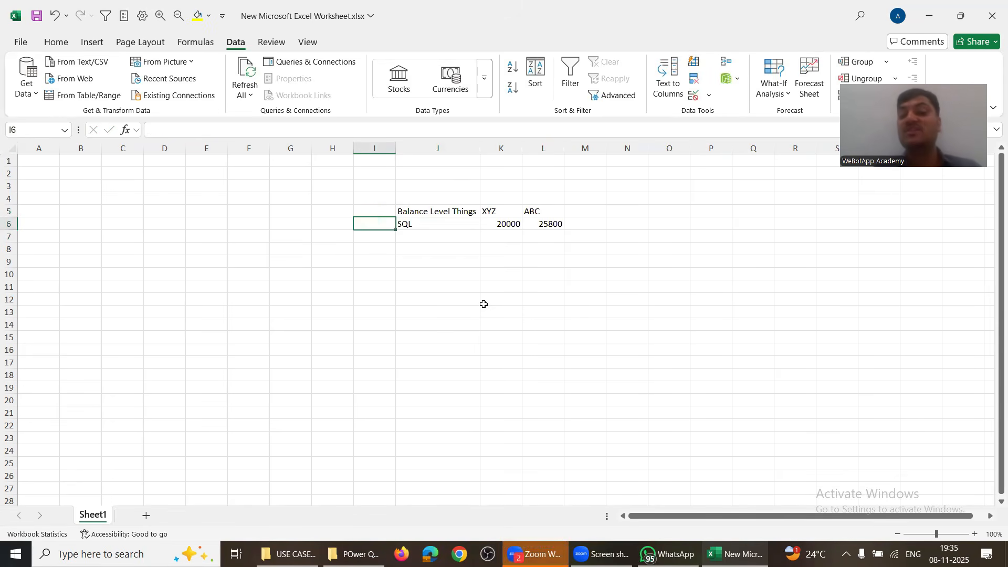
key("Right")
key("shift+Right")
key("shift+Right")
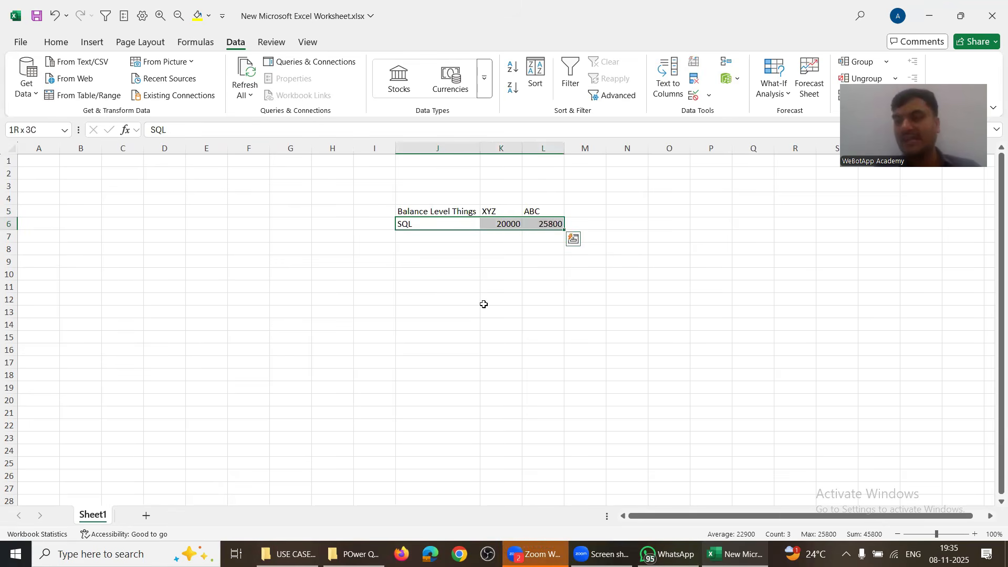
Step: Enter 15 and 20 in K12:K13 and 5 in L12
left_click(514, 224)
left_click(517, 302)
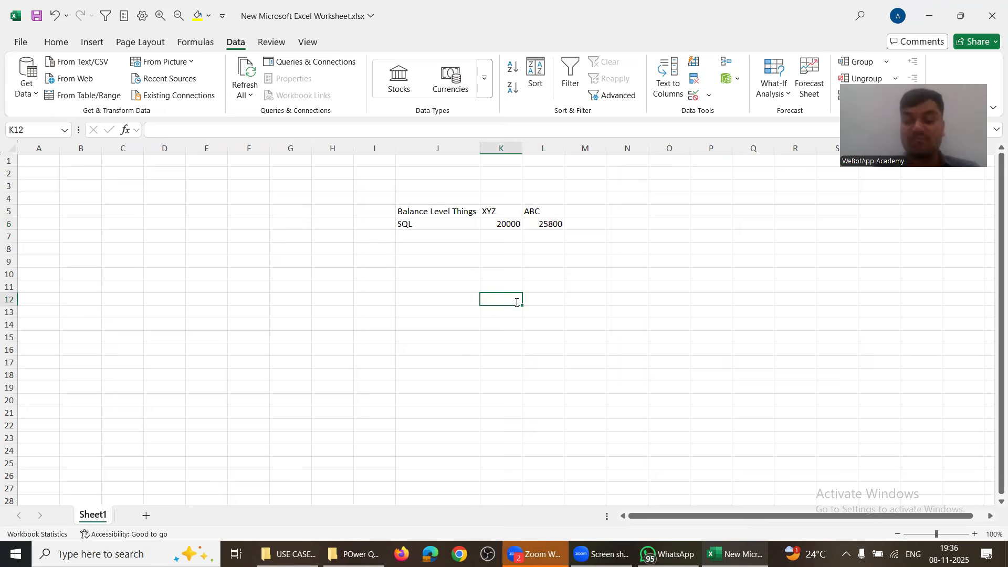
type("15")
key("Return")
type("20")
key("Return")
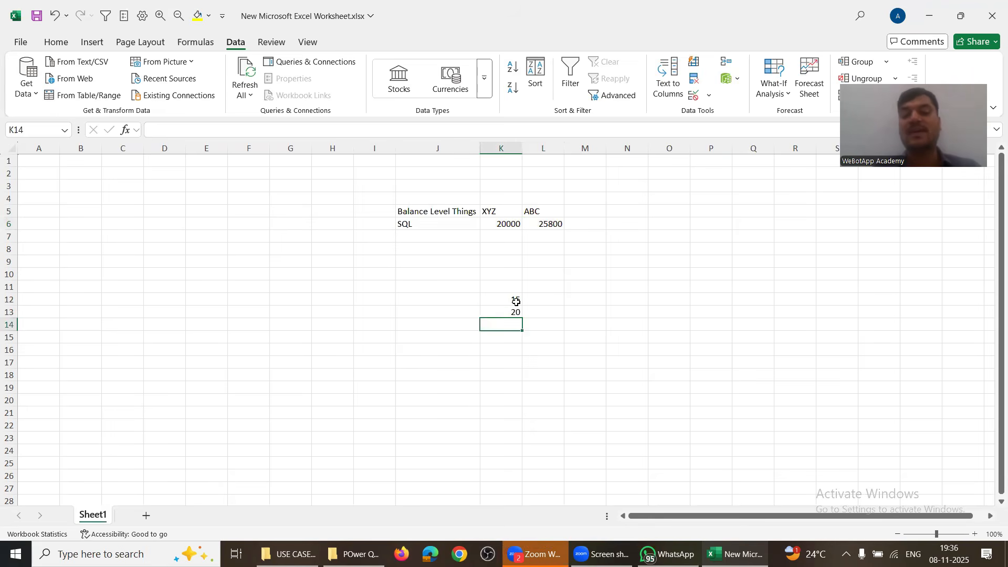
key("Up")
key("Up")
key("Right")
key("Up")
key("Down")
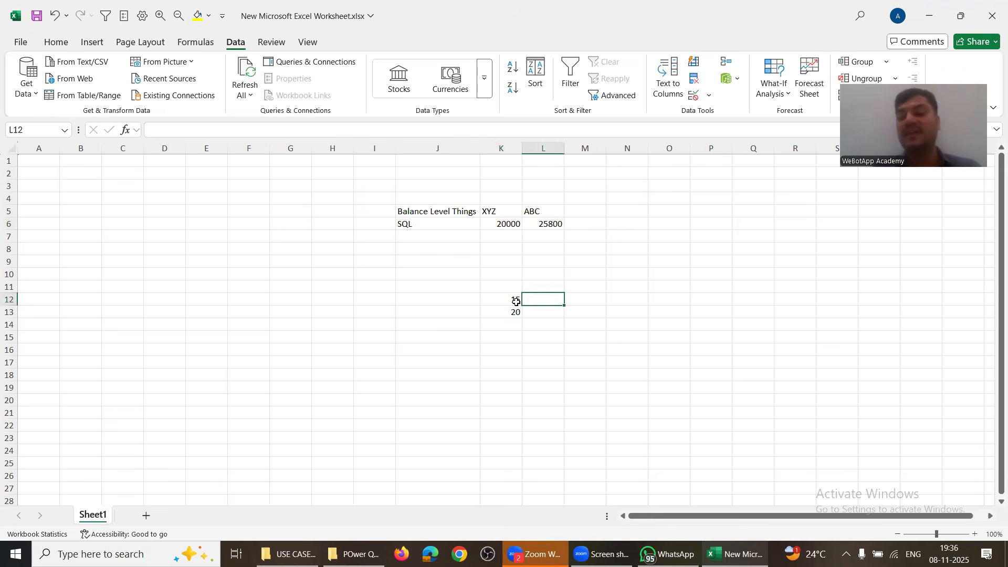
type("5")
key("Return")
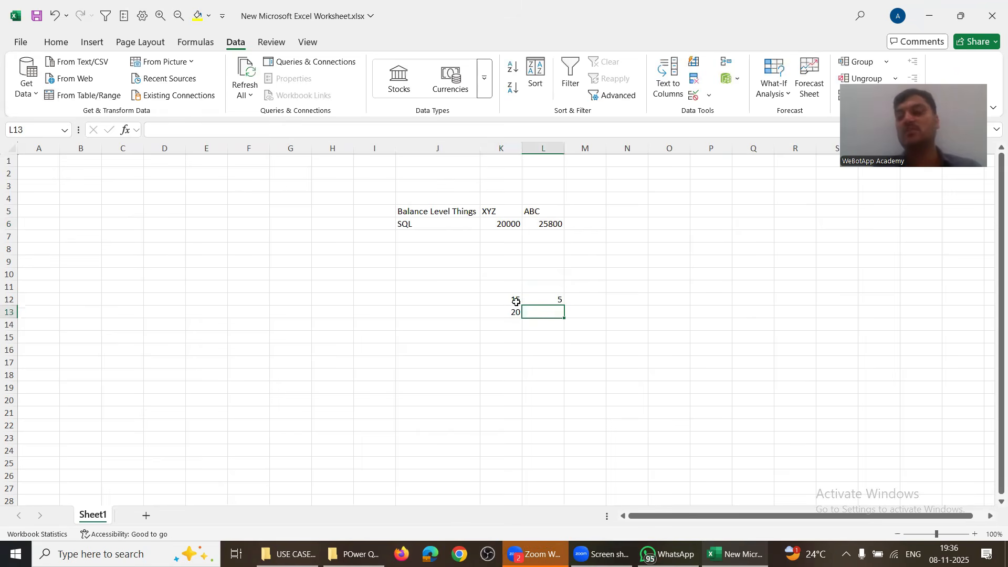
Step: Add the label XML in cell N12
left_click_drag(478, 288, 594, 335)
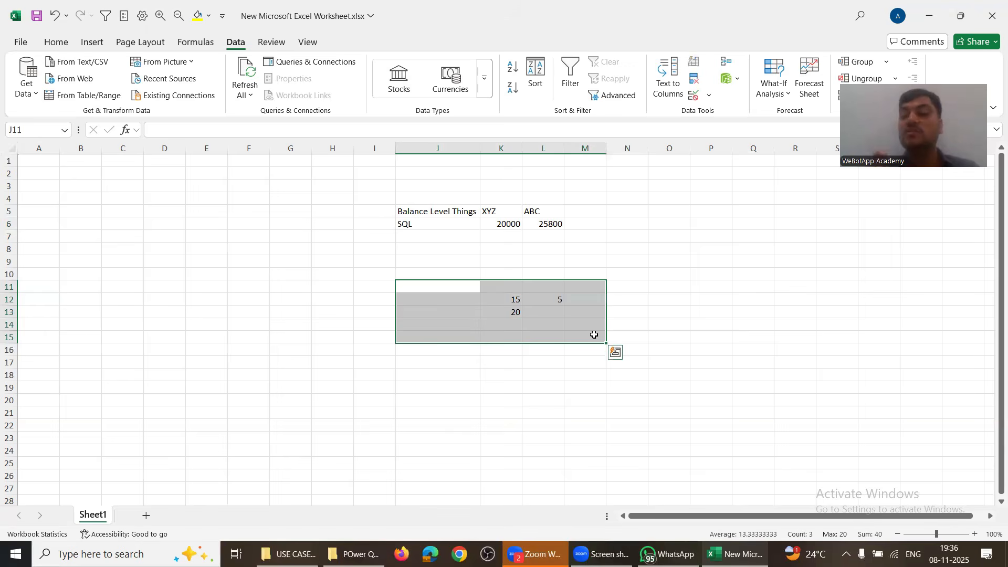
left_click(427, 225)
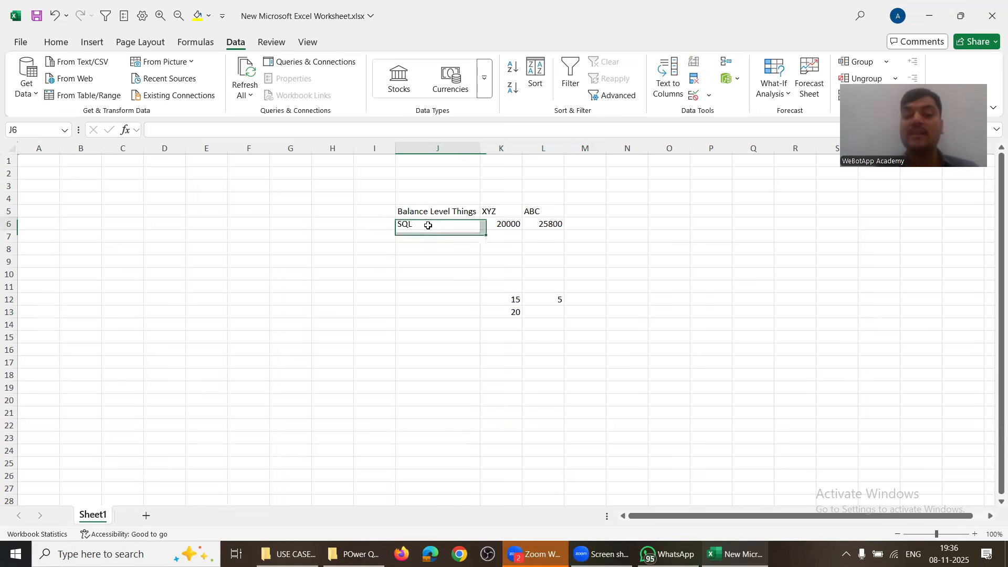
left_click(635, 304)
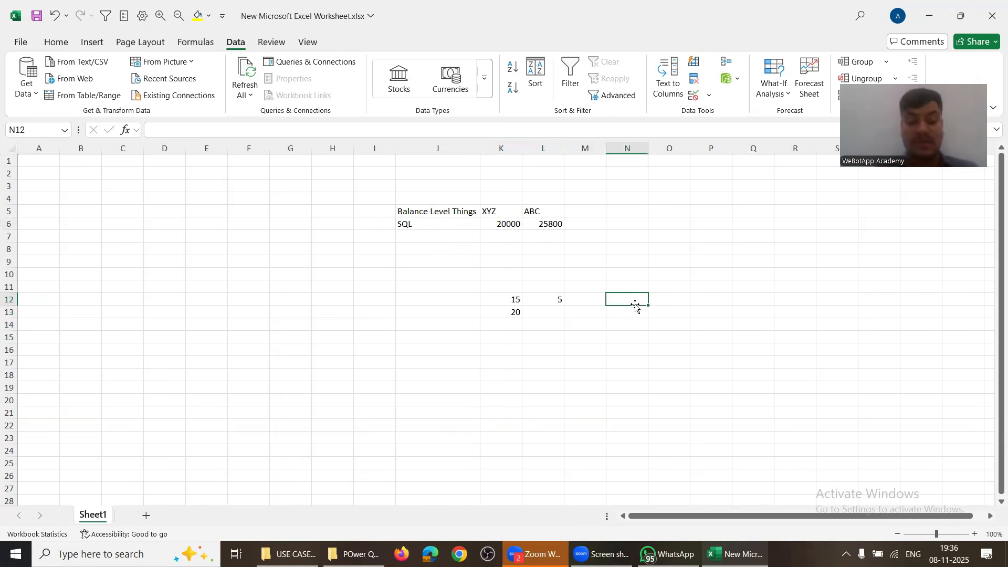
type("XML")
key("Return")
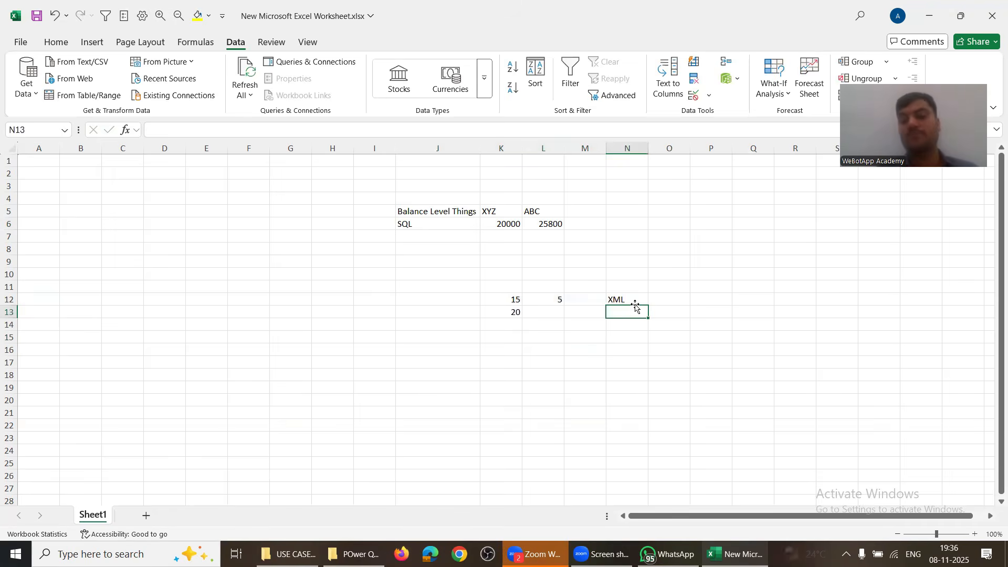
Step: Select the sample-number block J10:L15 and the area around the XML and SQL labels to illustrate
left_click(591, 277)
left_click_drag(592, 277, 677, 314)
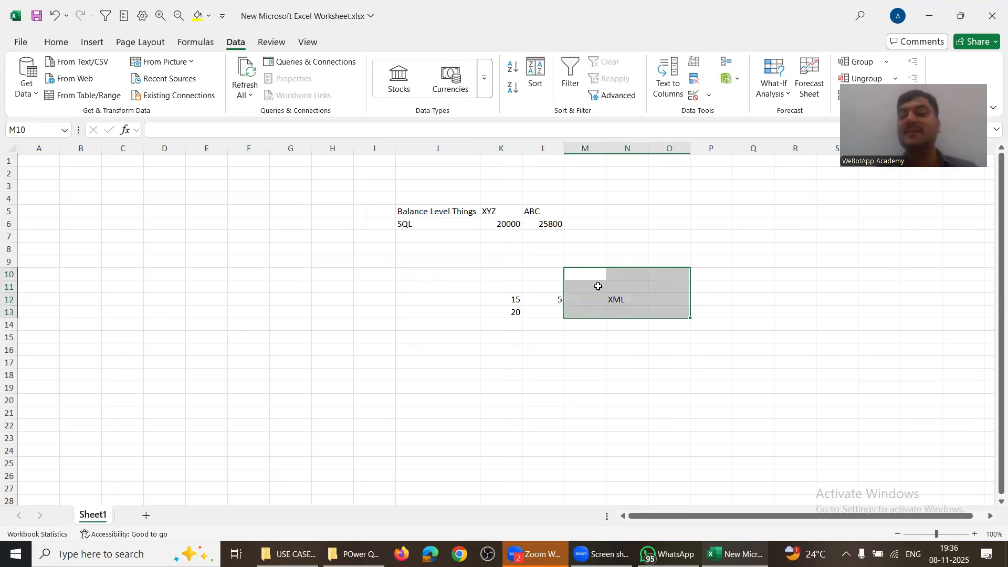
left_click_drag(598, 286, 655, 318)
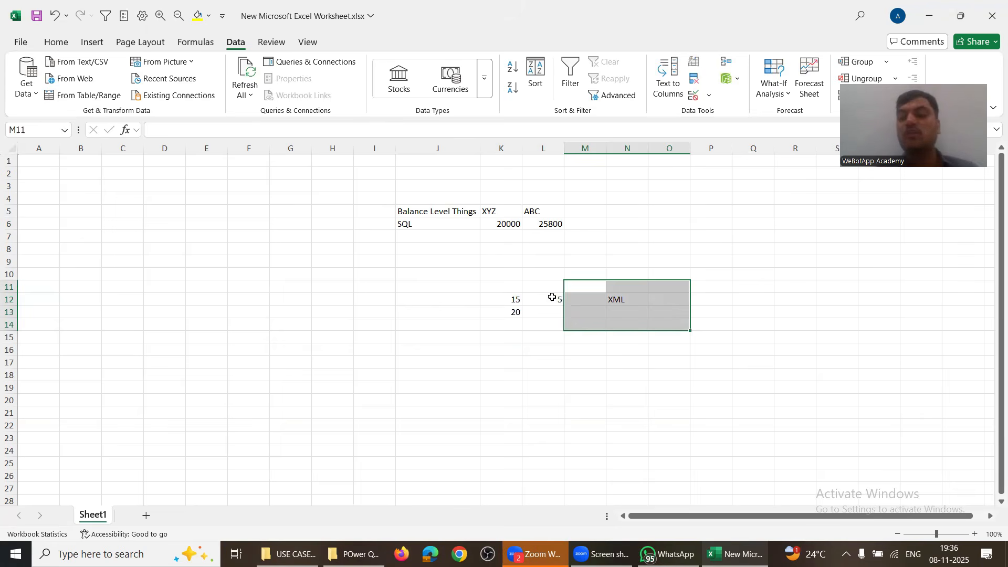
left_click_drag(500, 279, 583, 350)
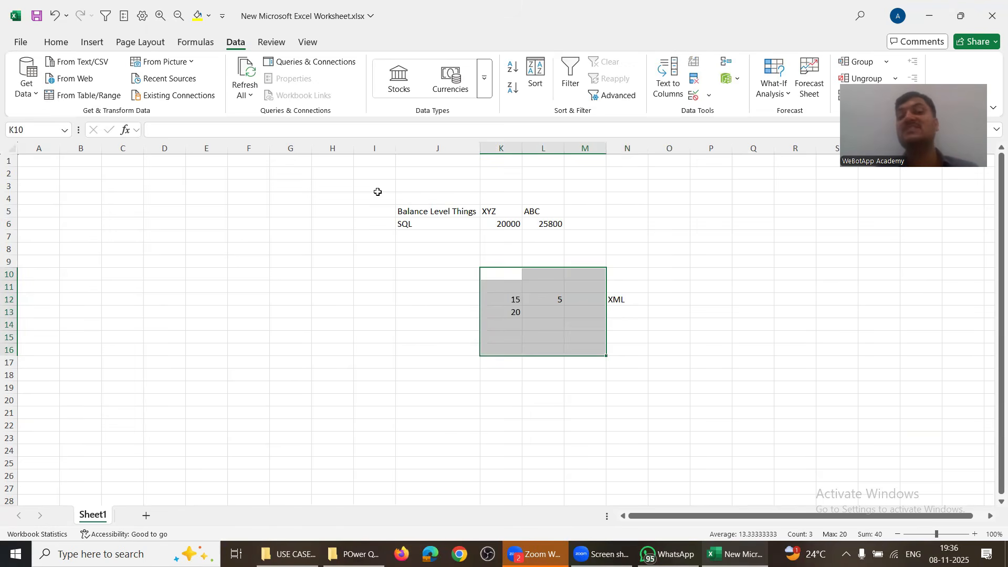
left_click(398, 221)
left_click(508, 260, "shift")
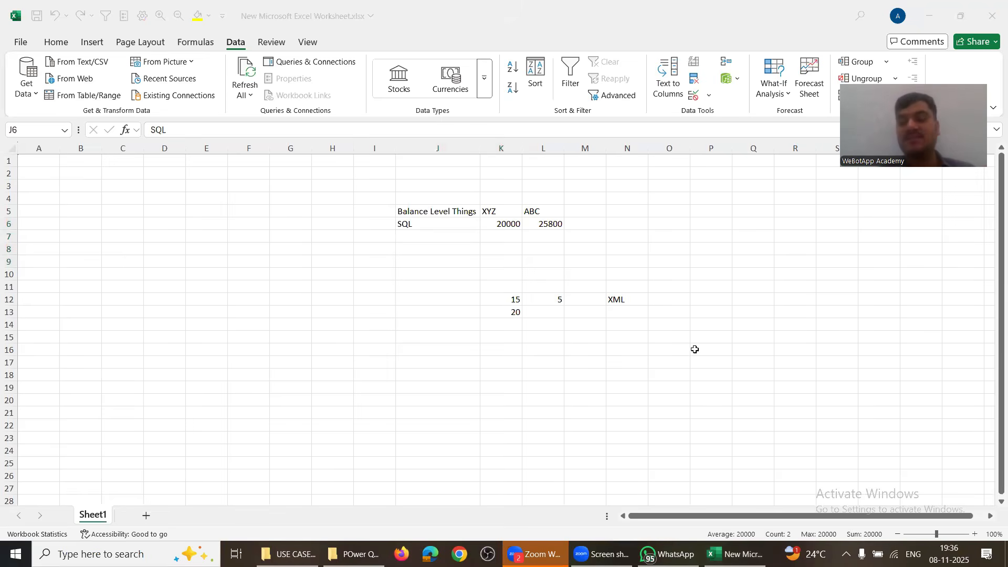
left_click(559, 357)
left_click_drag(464, 275, 563, 341)
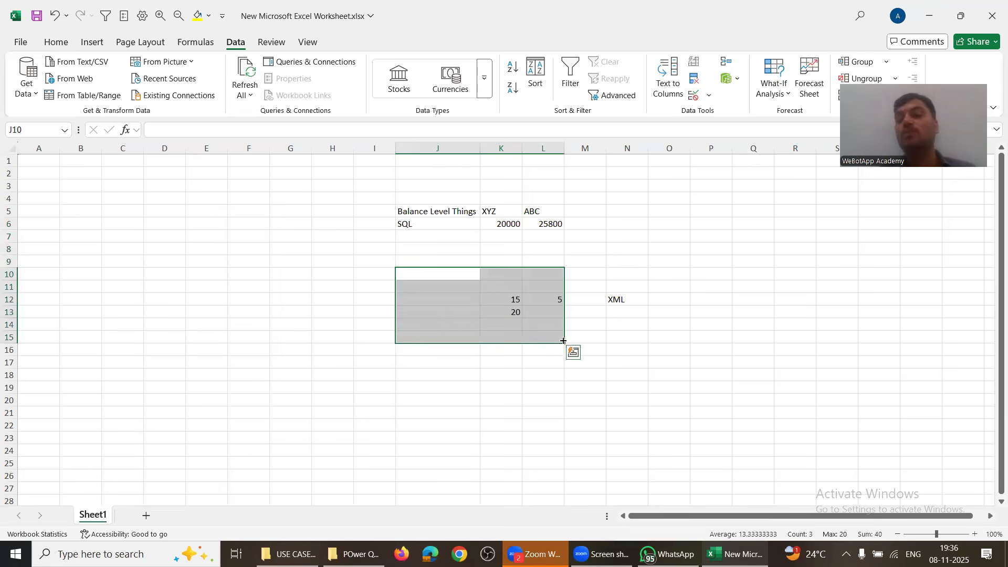
left_click(622, 300)
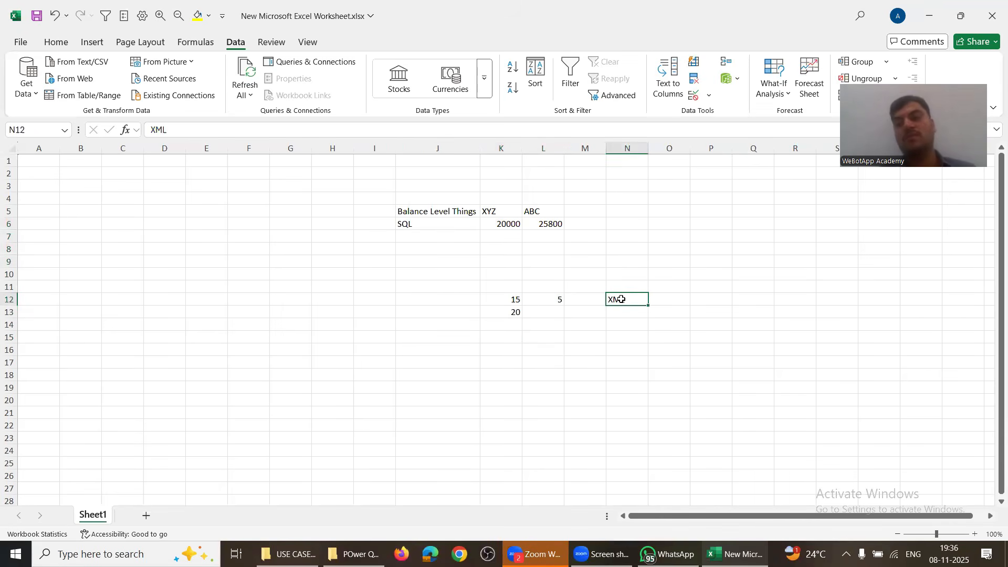
Step: Write ODBC in G16 with SQL in H16 and XML in H17 and H20
left_click(295, 349)
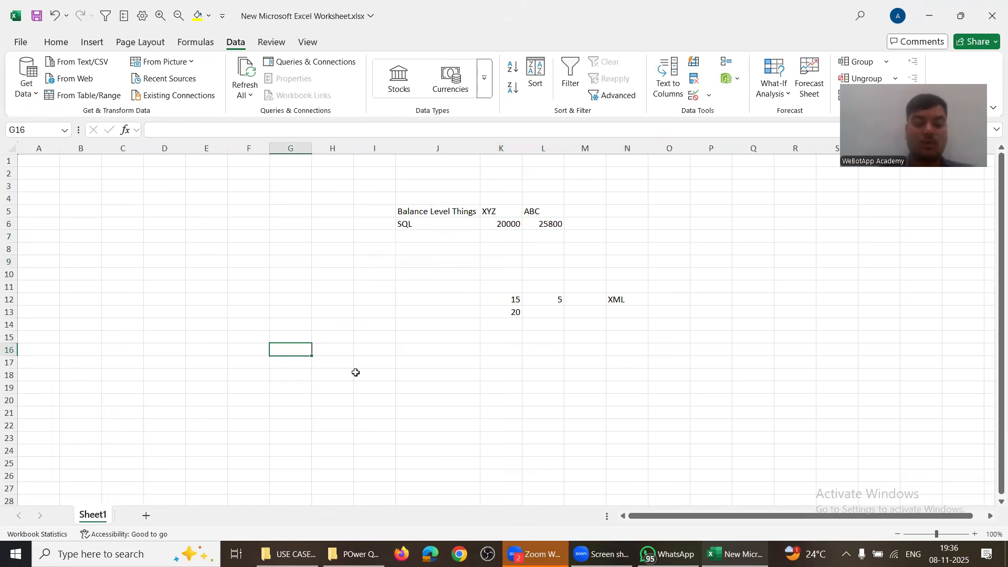
type("ODBC")
key("Return")
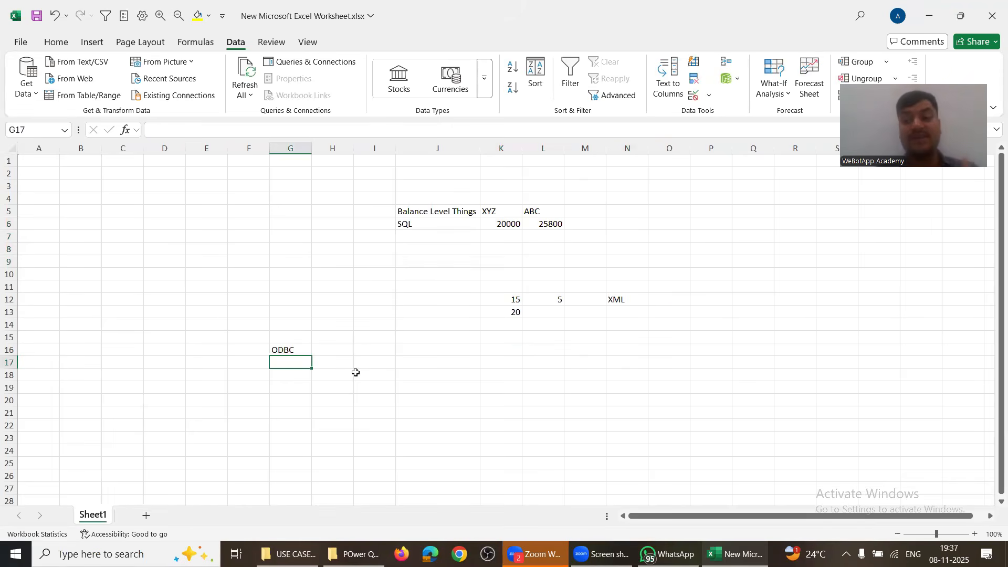
key("Up")
key("Right")
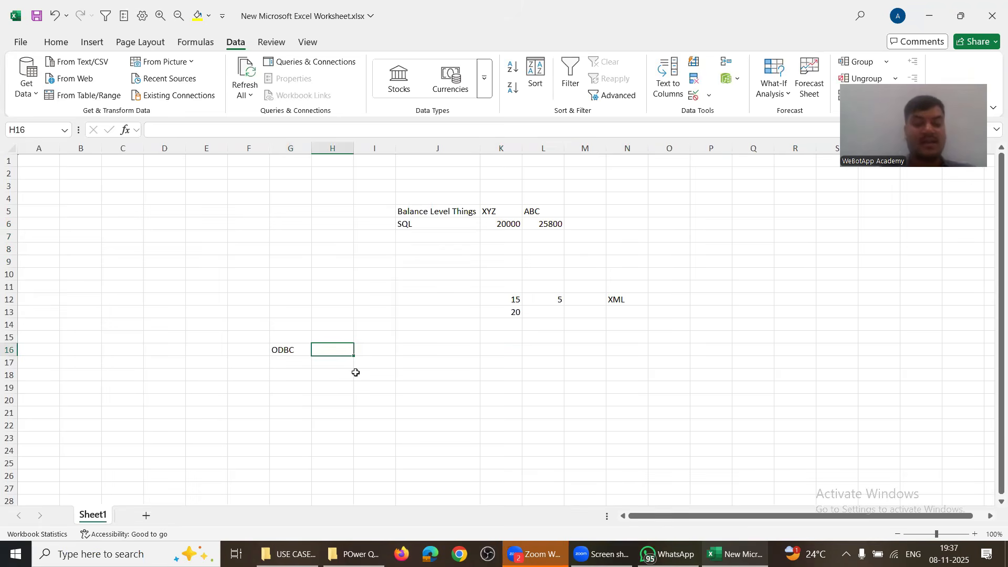
type("SQL")
key("Return")
type("XM")
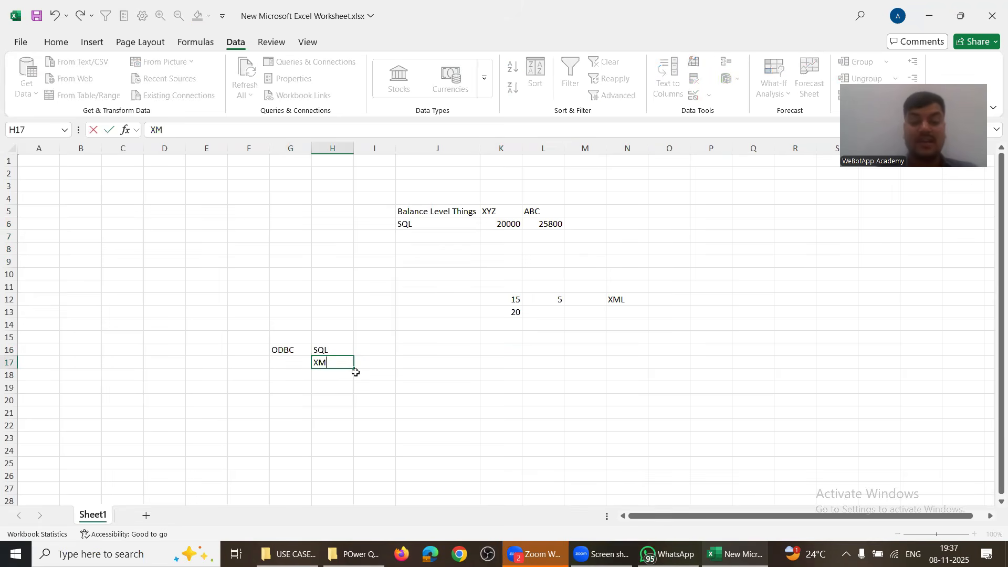
type("L")
key("Return")
key("Return")
key("Return")
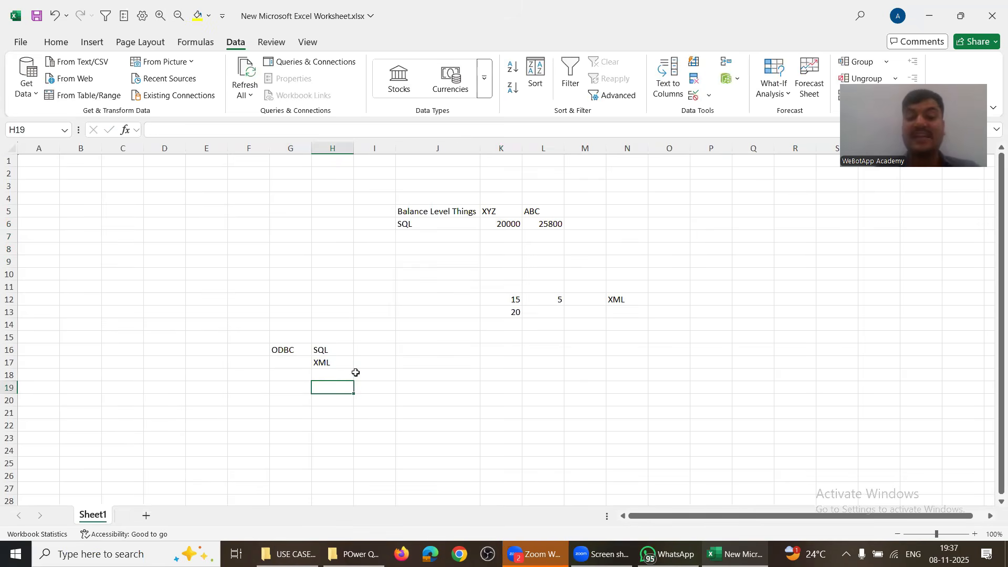
type("XML")
key("Return")
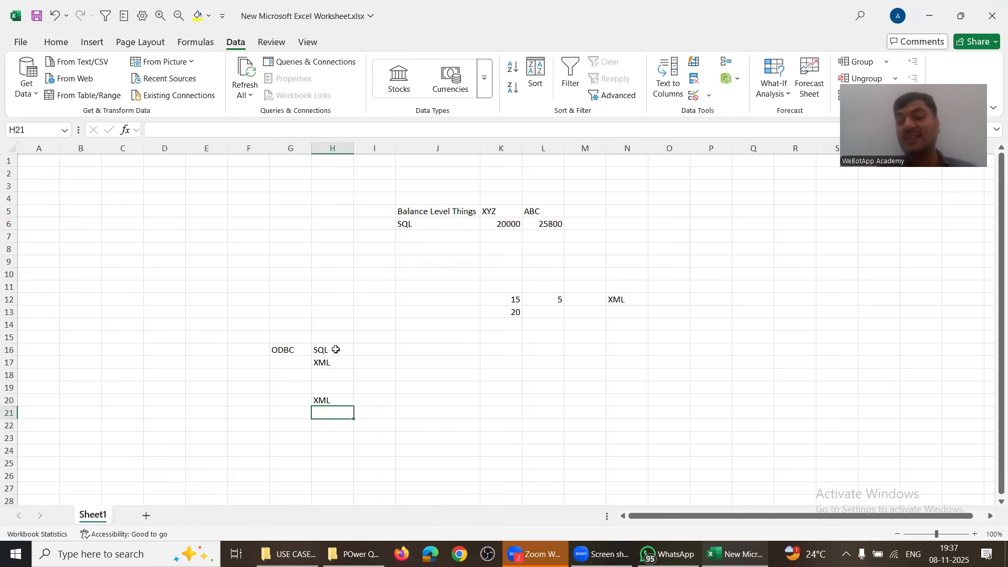
Step: Add an EXCEL column in I15 with Yes, No and NO, then show the Get Data From File source options
left_click(371, 339)
type("EXCEL")
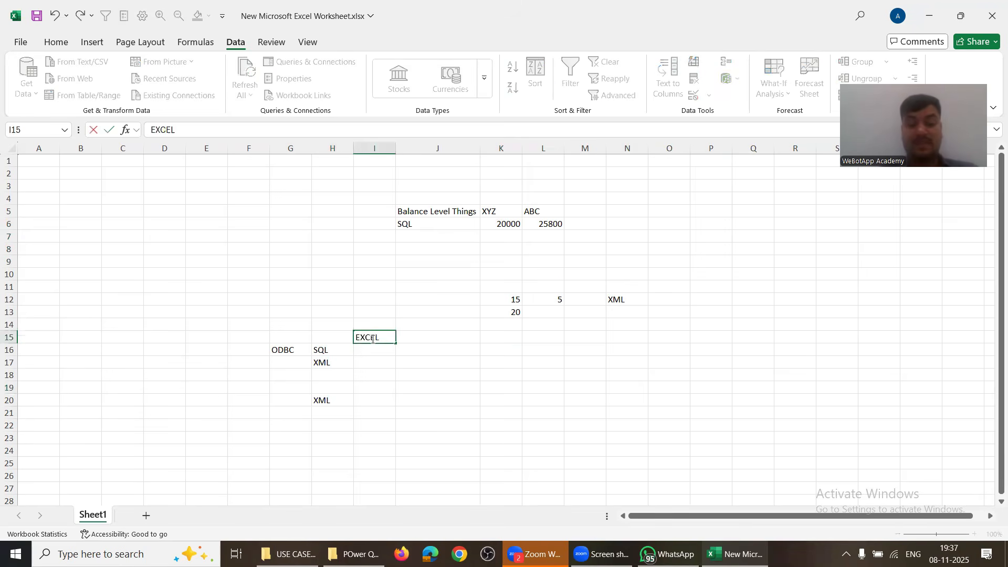
key("Return")
type("Yes")
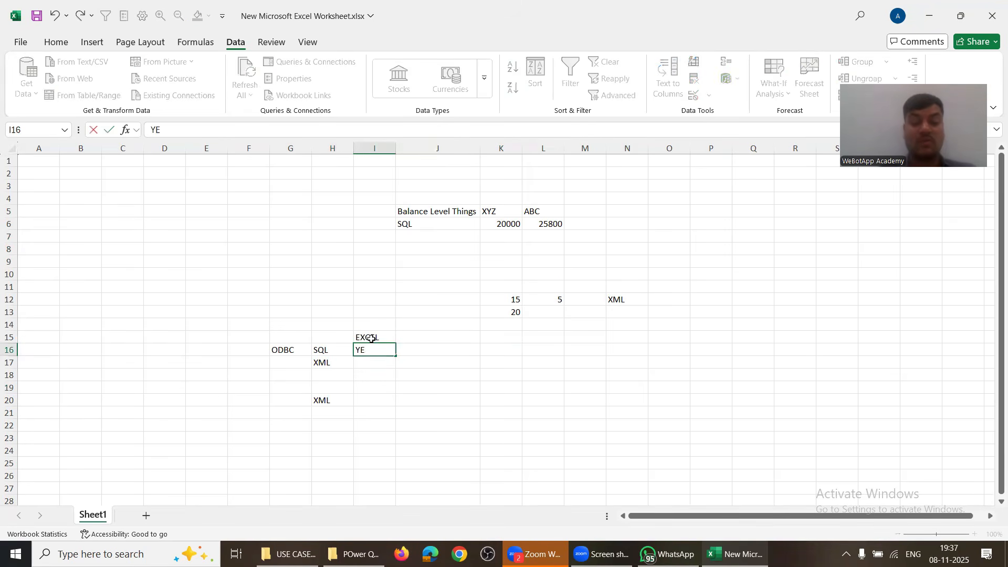
key("Return")
type("No")
key("Return")
key("Down")
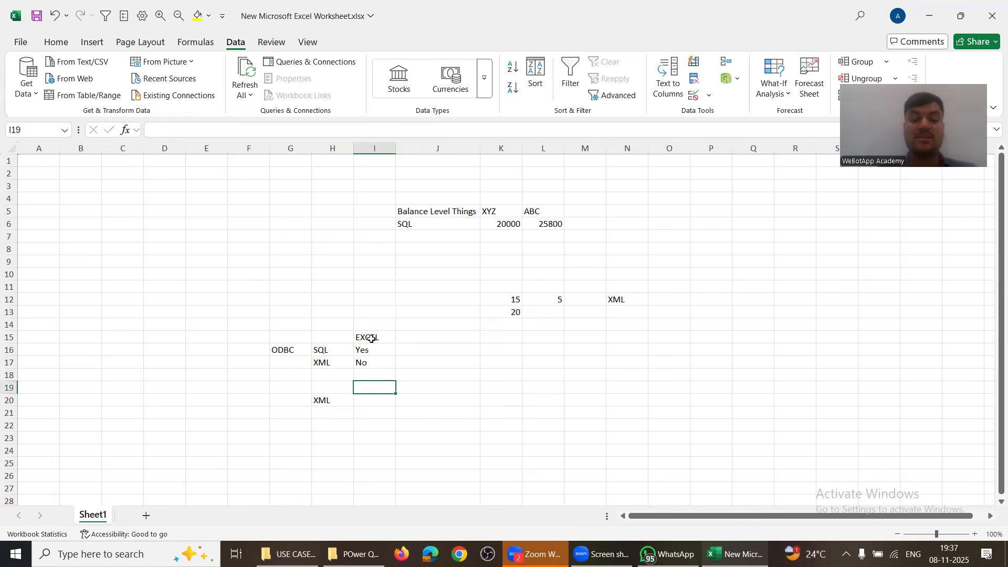
key("Down")
key("Down")
key("Up")
type("NO")
key("Return")
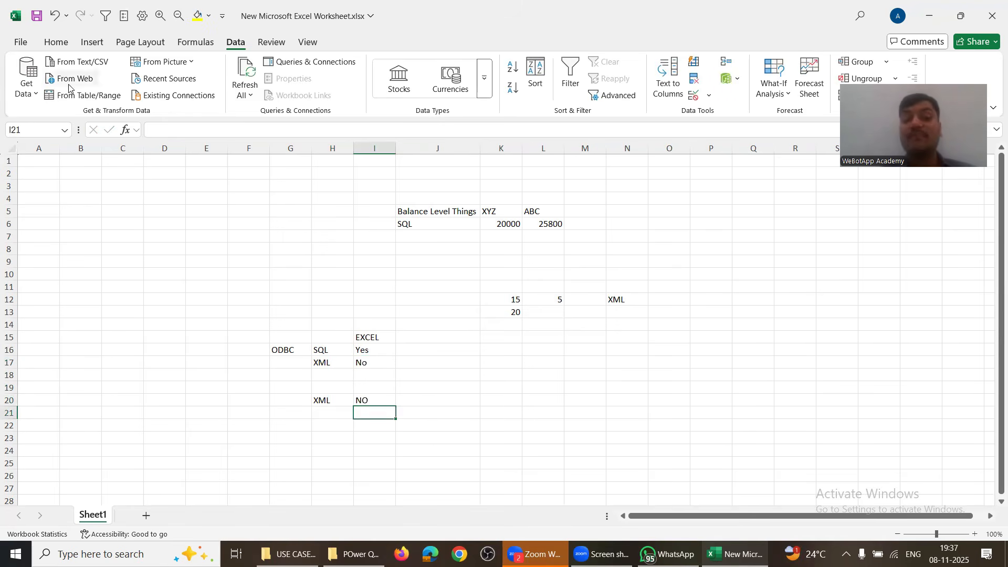
left_click(29, 94)
mouse_move(55, 117)
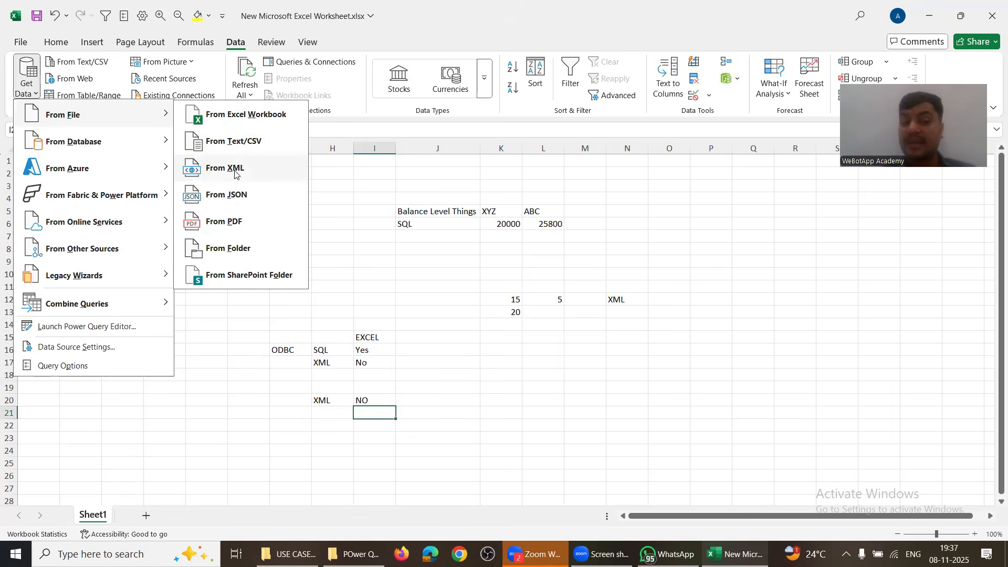
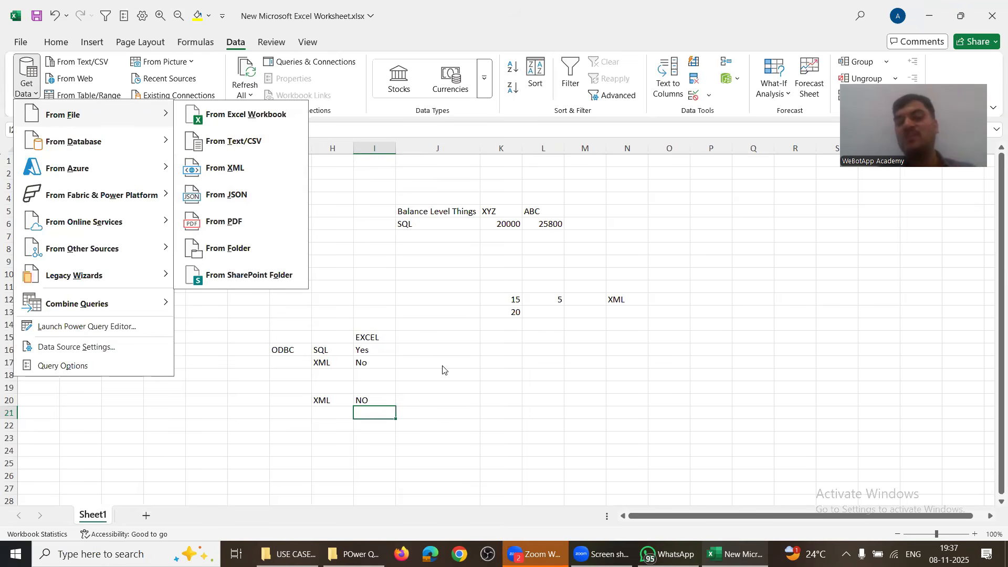
Step: Close the import options and highlight the SQL cell, the Balance Level Things block, and values 15, 5 and 20
left_click(428, 267)
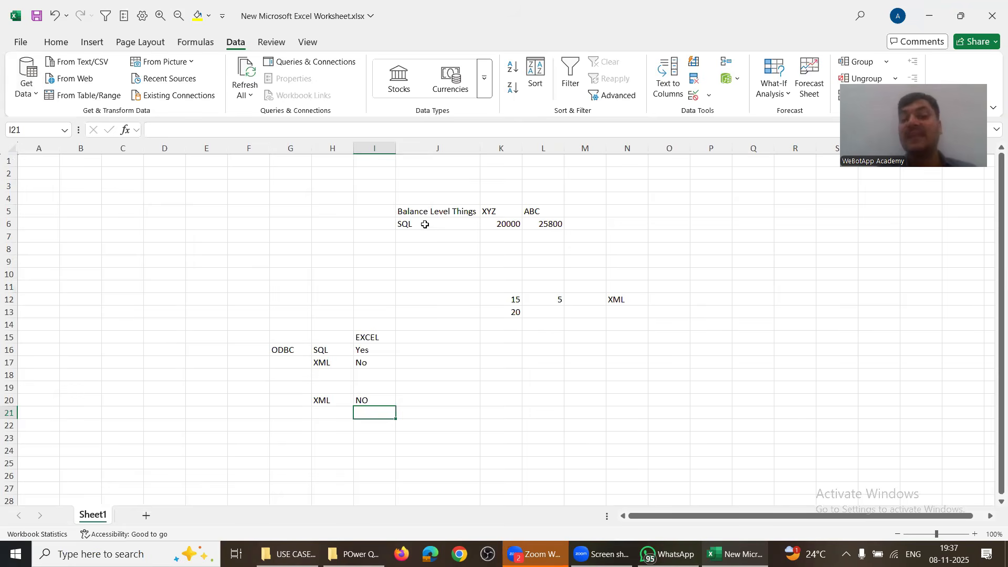
left_click(425, 224)
left_click_drag(367, 198, 573, 254)
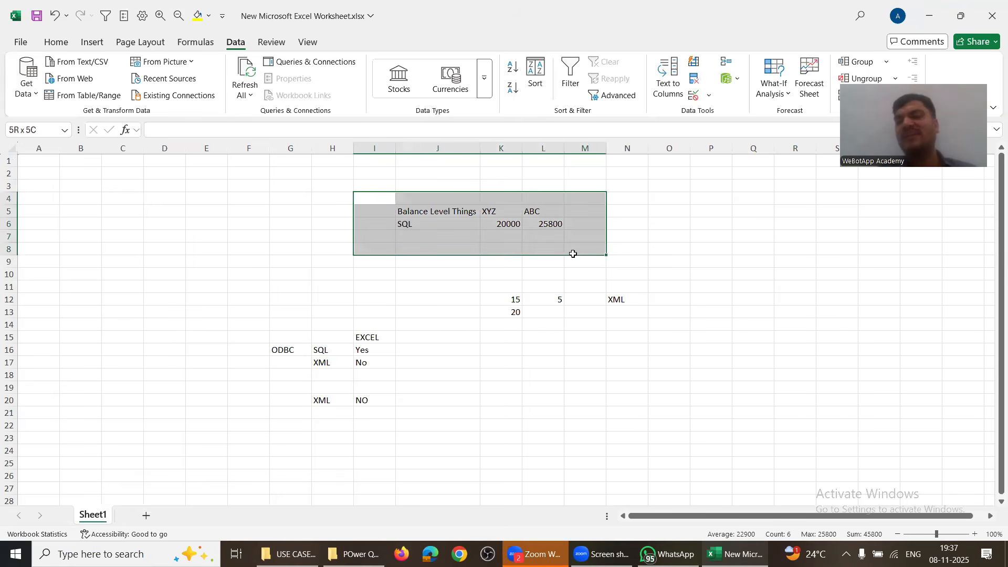
left_click(134, 211)
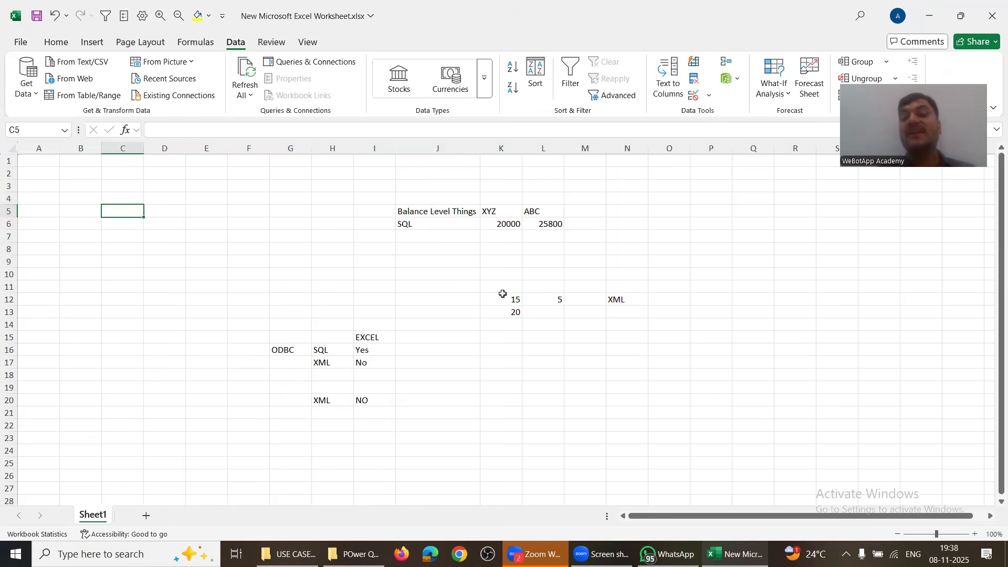
left_click_drag(501, 294, 512, 325)
left_click_drag(577, 318, 558, 311)
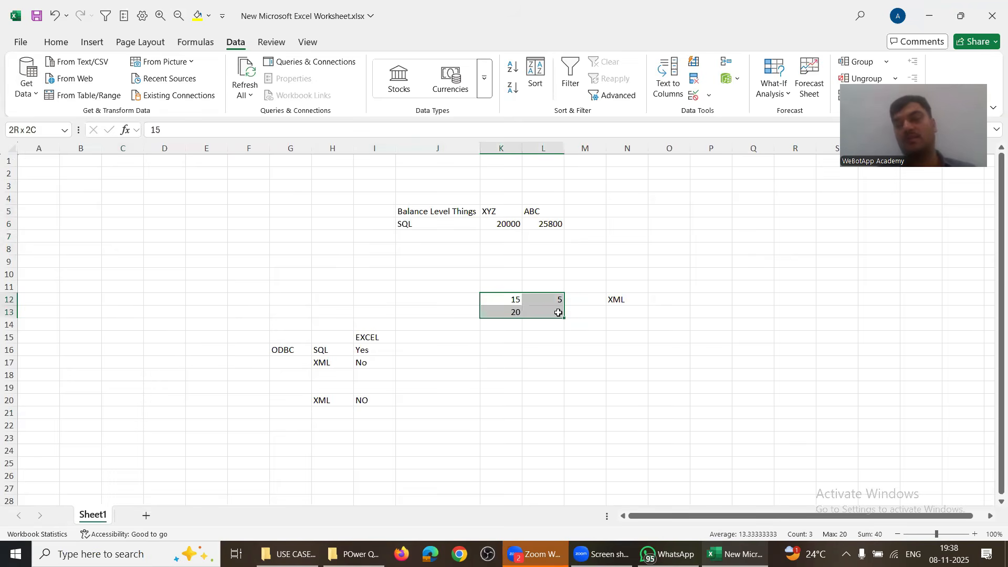
left_click(525, 299)
left_click(513, 299)
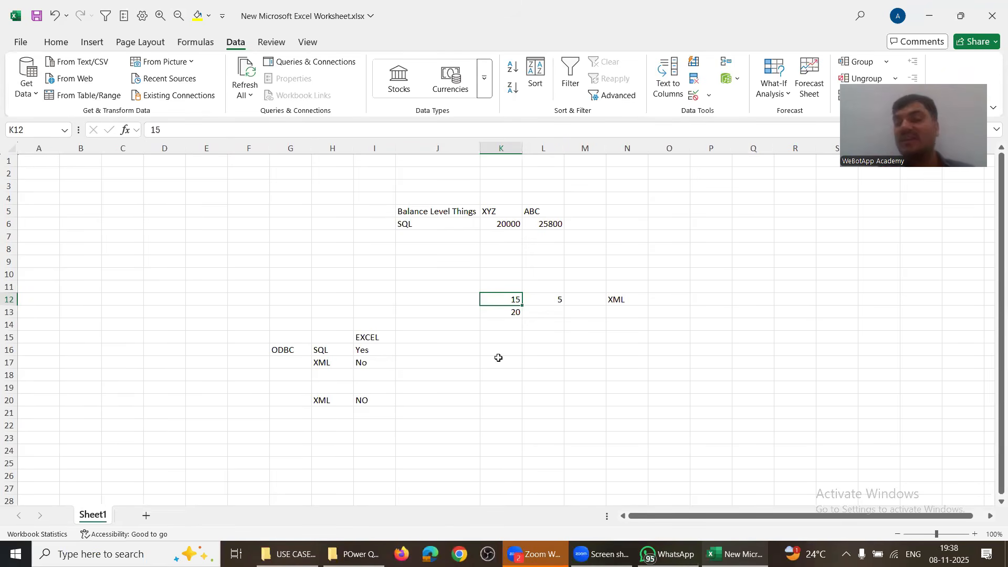
Step: Start a From ODBC data import, with dBASE Files offered as a source
left_click(31, 93)
mouse_move(90, 140)
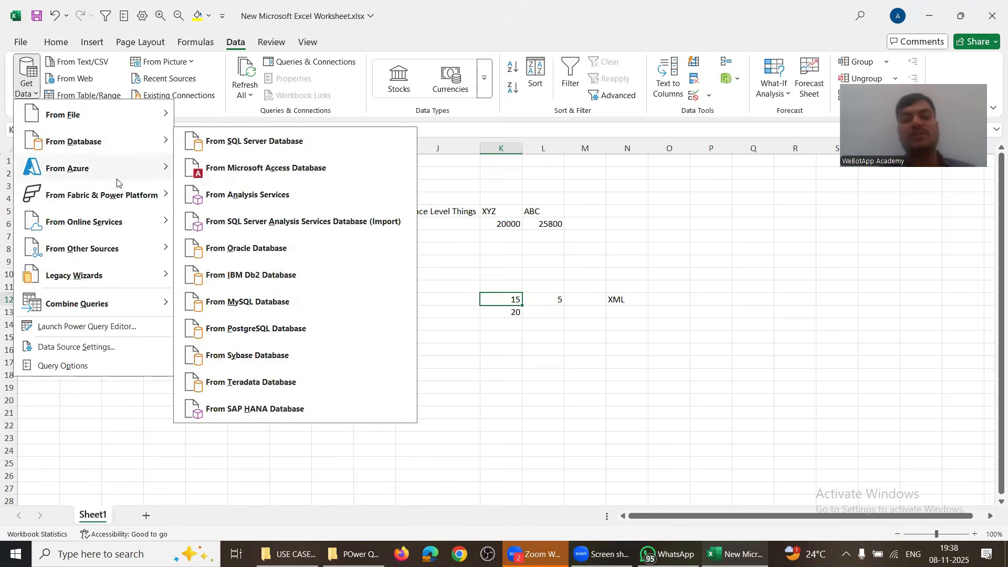
mouse_move(101, 252)
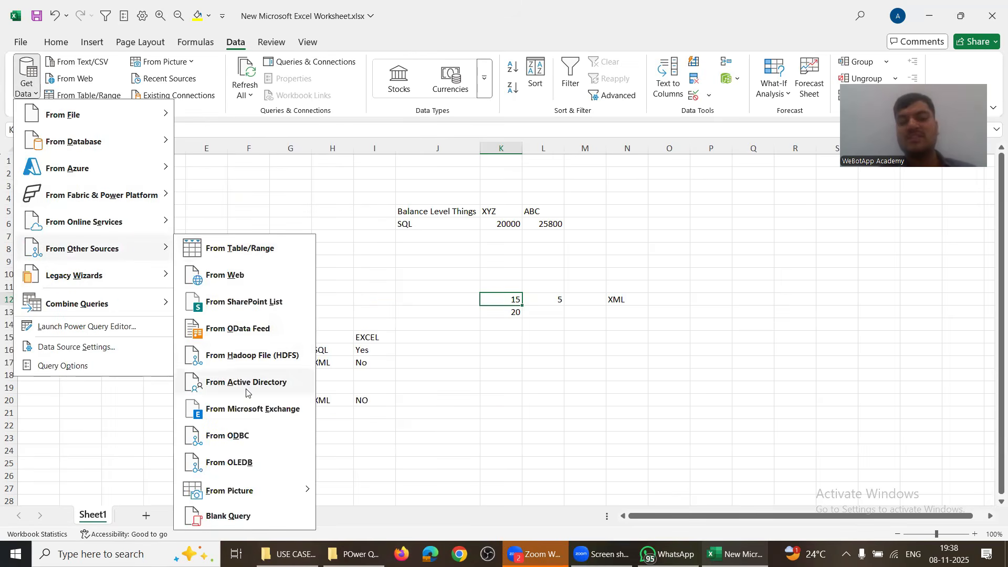
left_click(242, 436)
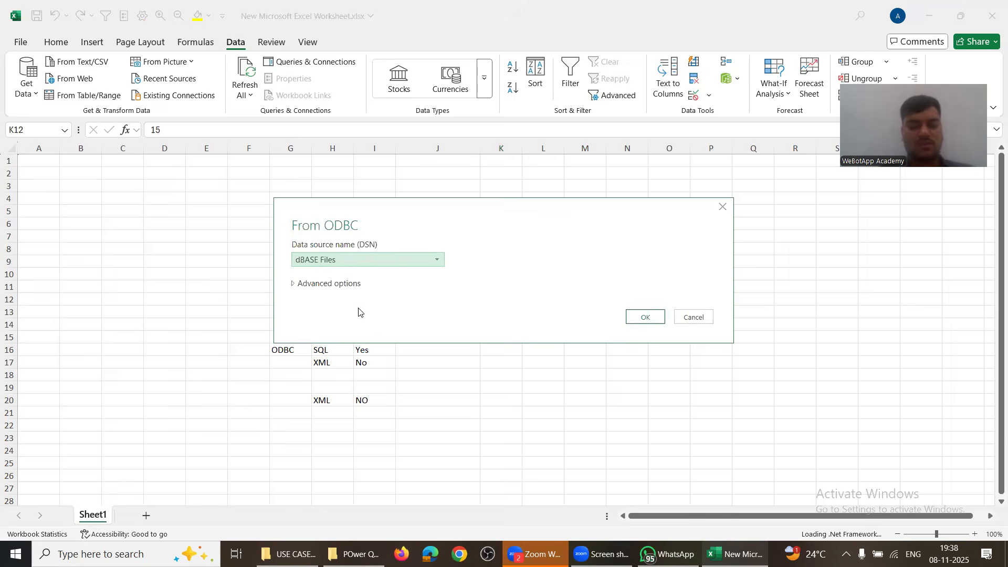
Step: Search for TallyPrime, then bring the TDS Challans folder window forward instead
key("super")
type("tall")
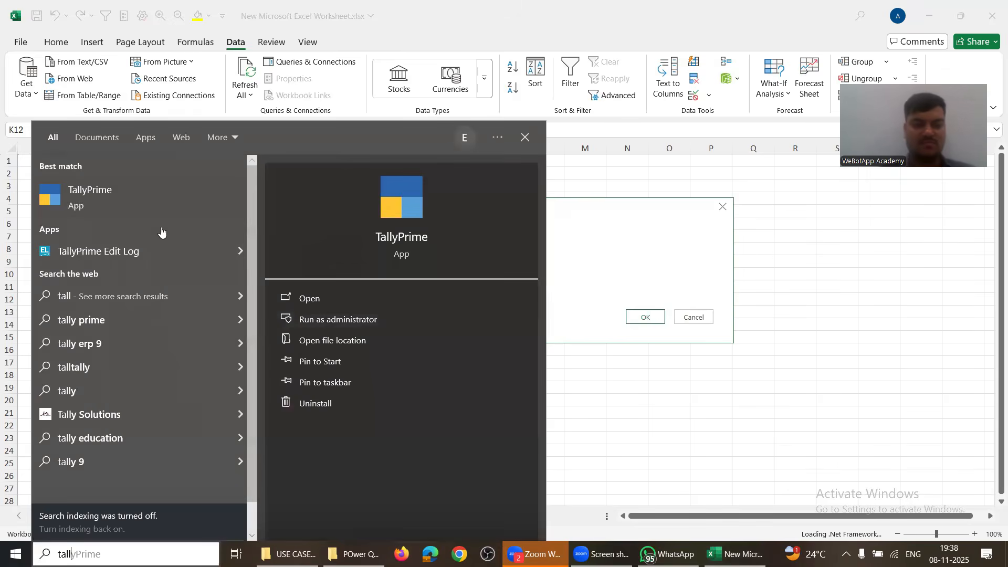
key("Escape")
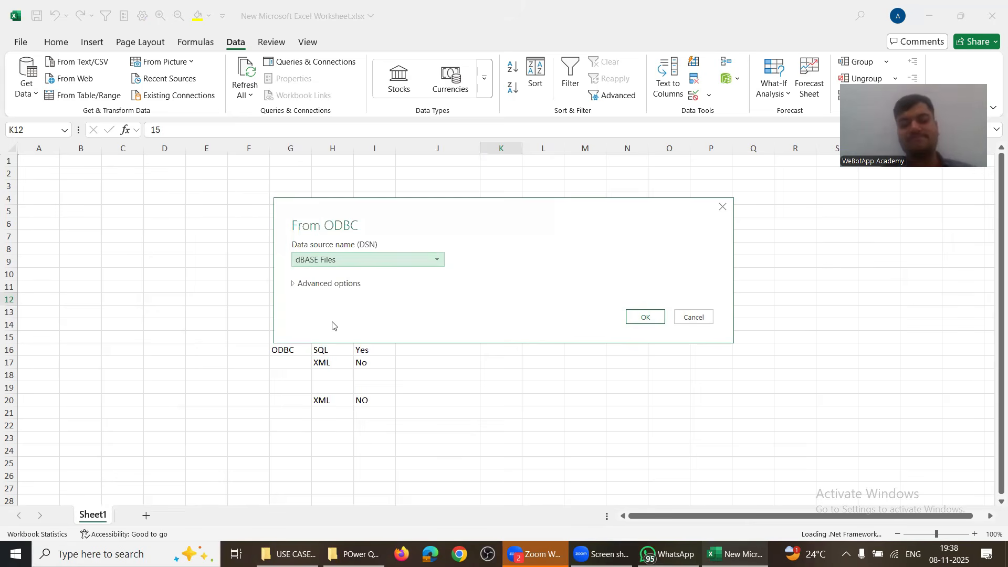
left_click(286, 554)
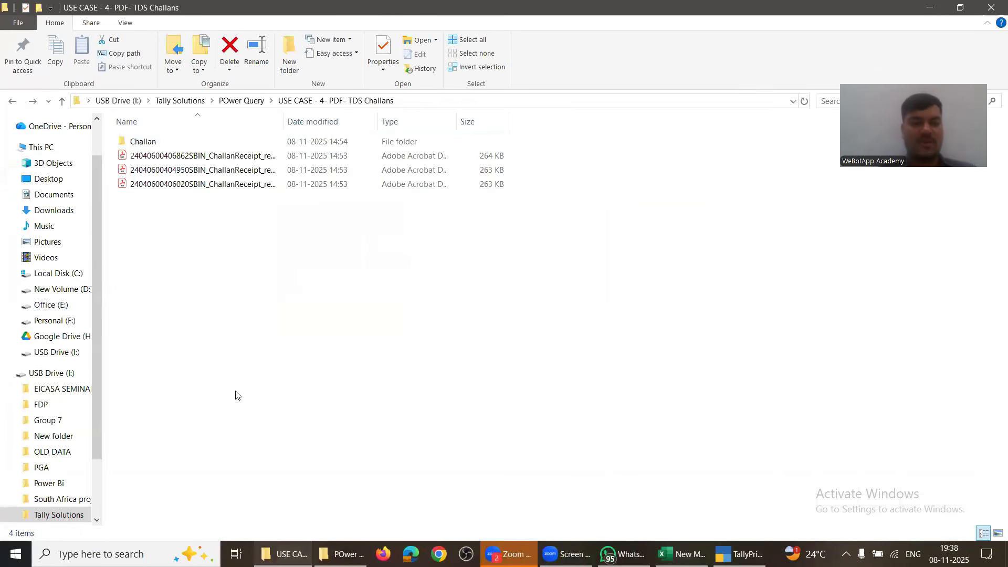
Step: Go up to the USB drive root, open OLD DATA, select its path, and switch to TallyPrime
left_click(183, 100)
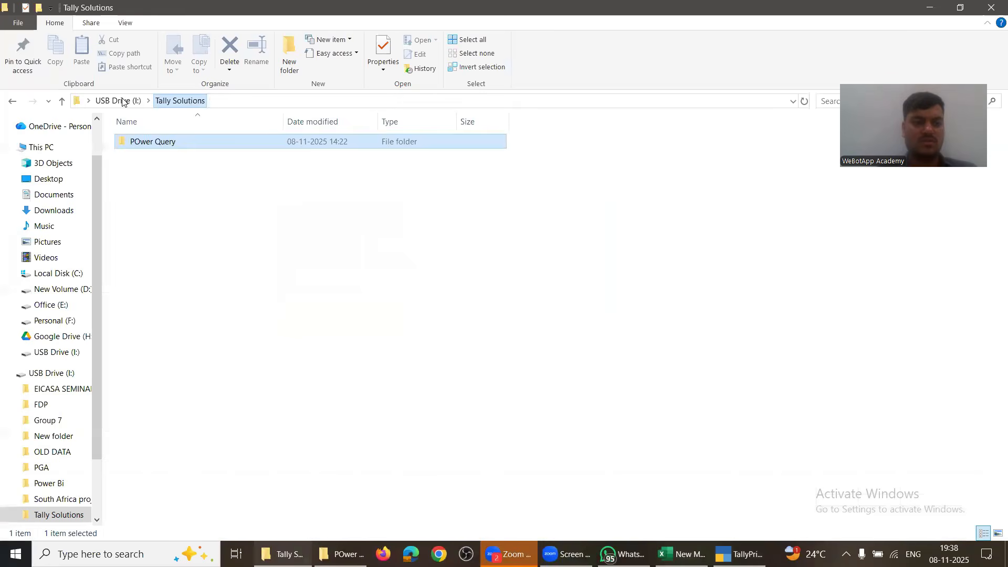
left_click(118, 101)
left_click(161, 256)
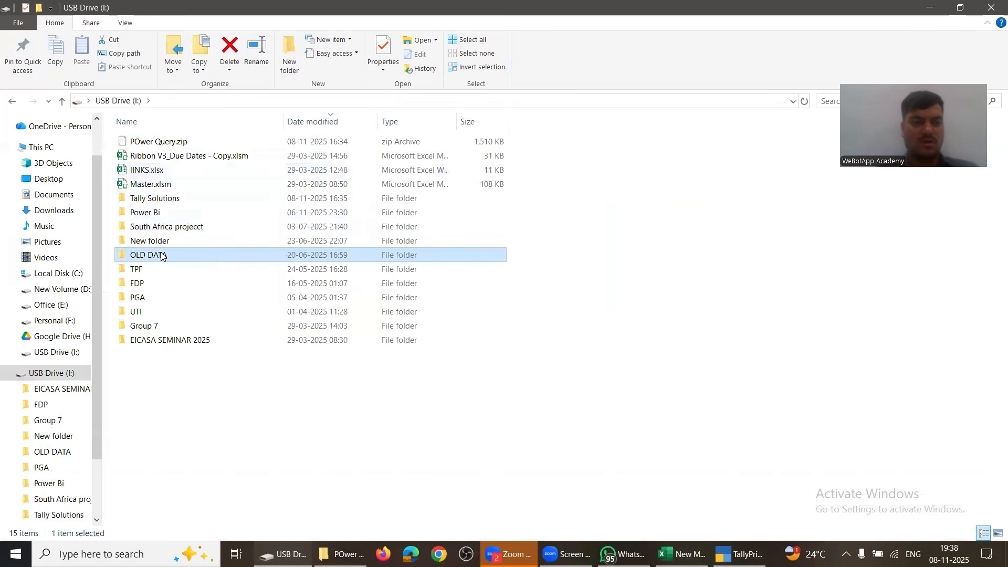
double_click(162, 255)
key("alt+d")
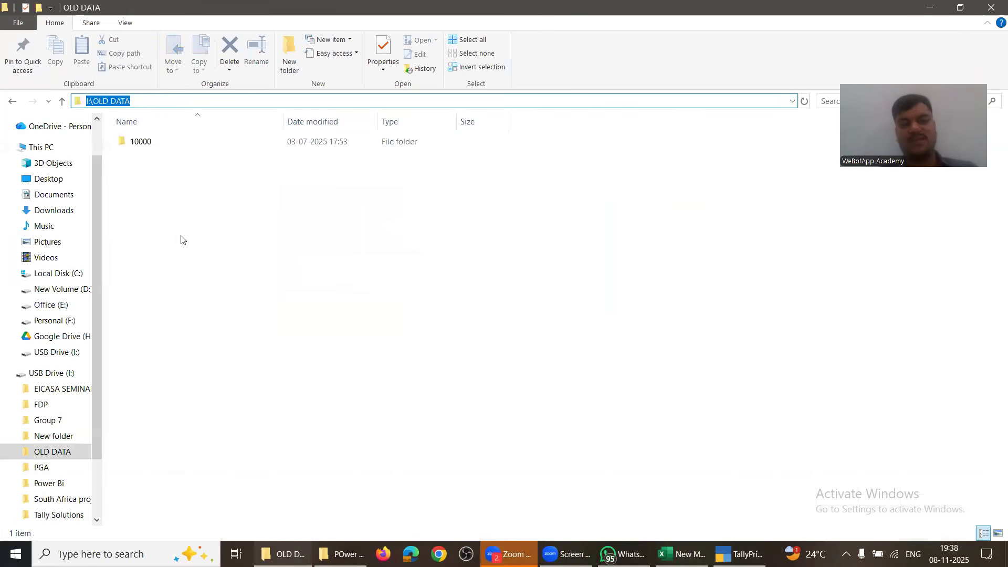
key("alt+Tab")
key("alt+shift+Tab")
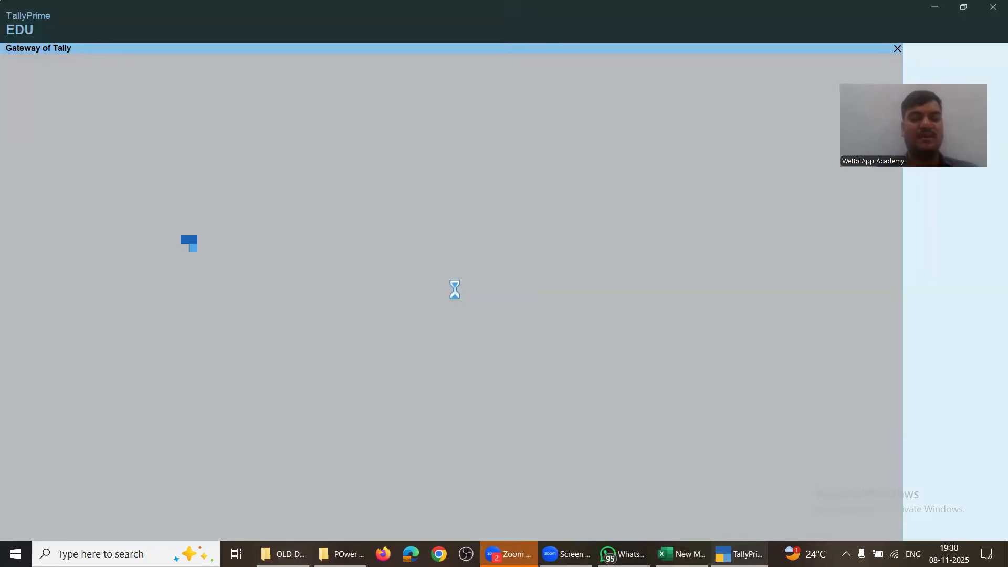
Step: Continue in Educational Mode toward specifying a data path, then quit TallyPrime
key("Return")
key("Down")
key("Down")
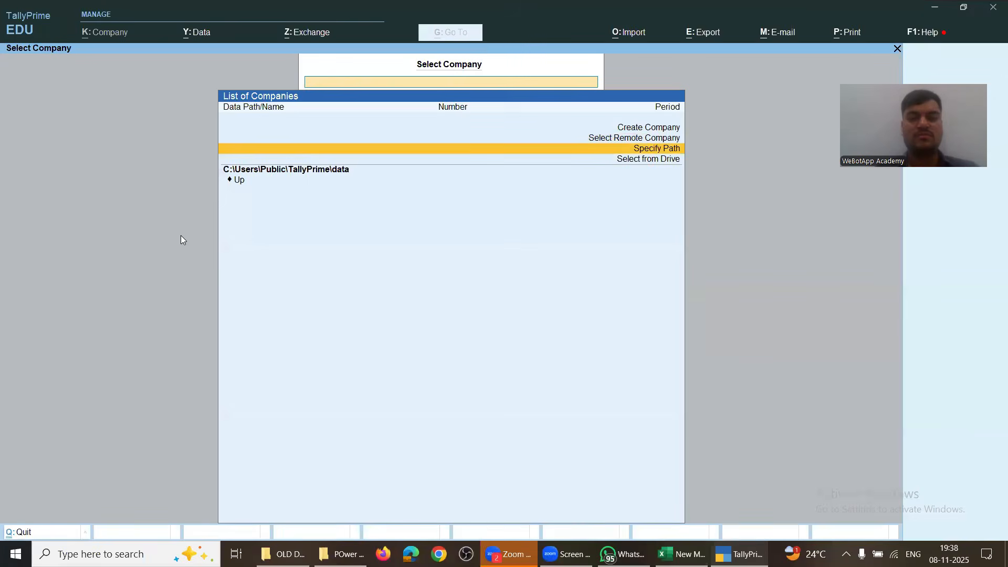
key("Return")
key("Return")
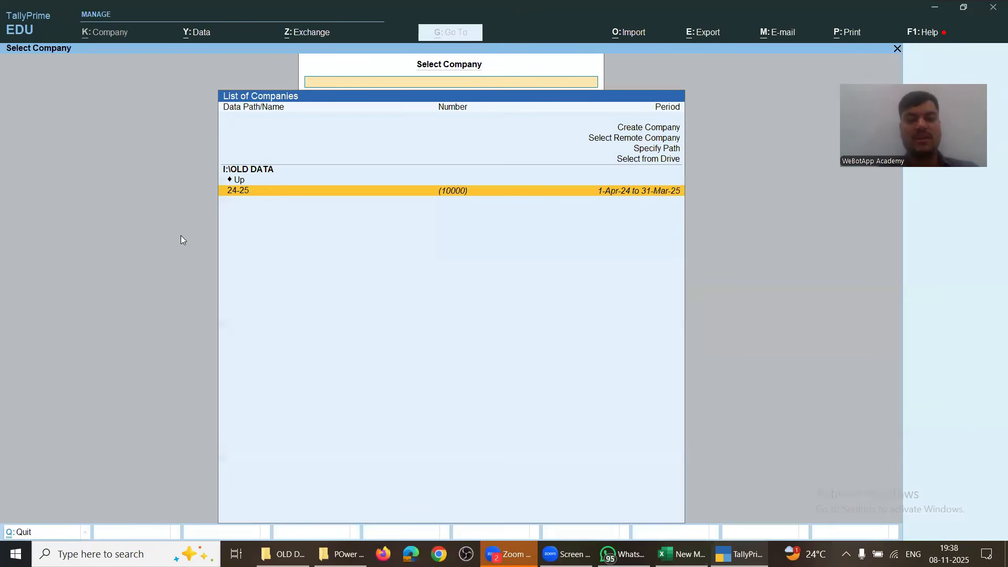
key("Escape")
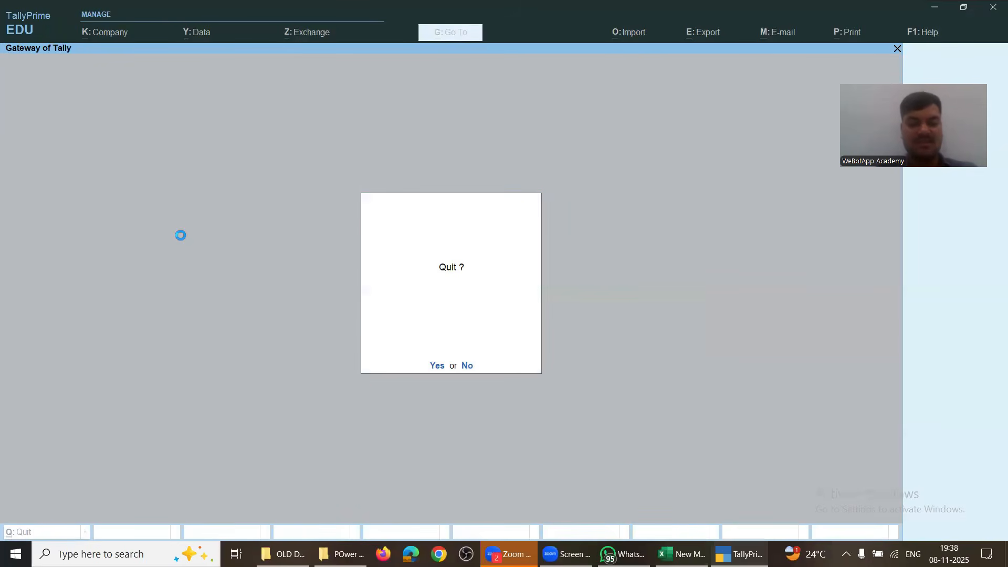
key("y")
Step: Relaunch TallyPrime as administrator in Educational Mode and open company 24-25 from I:\OLD DATA
key("super")
type("tall")
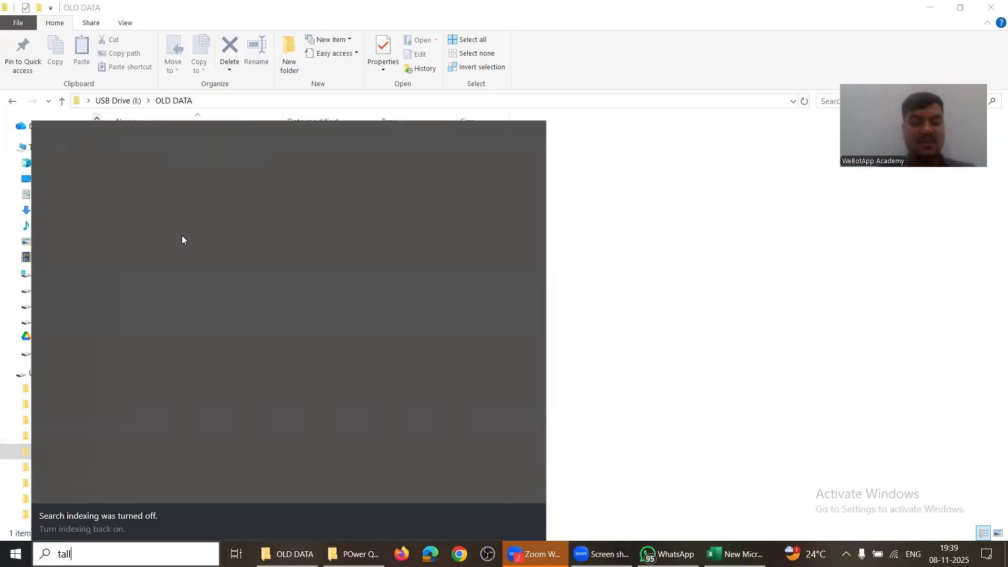
left_click(318, 318)
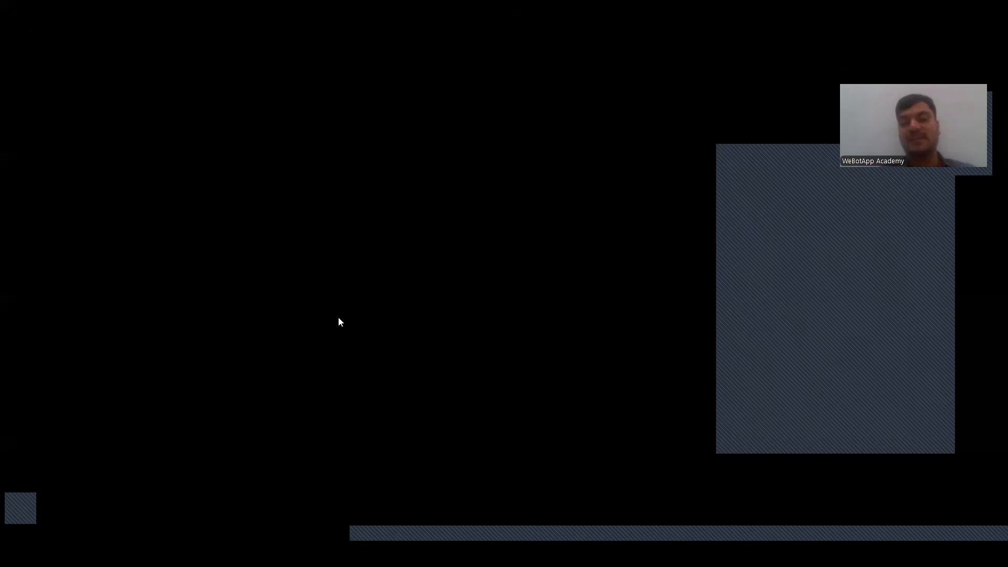
left_click(353, 332)
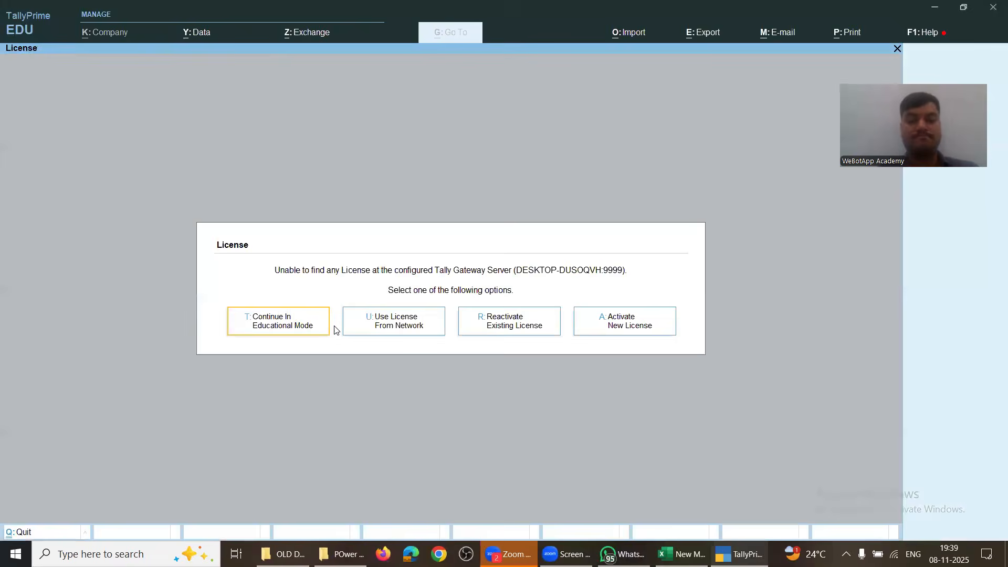
left_click(288, 323)
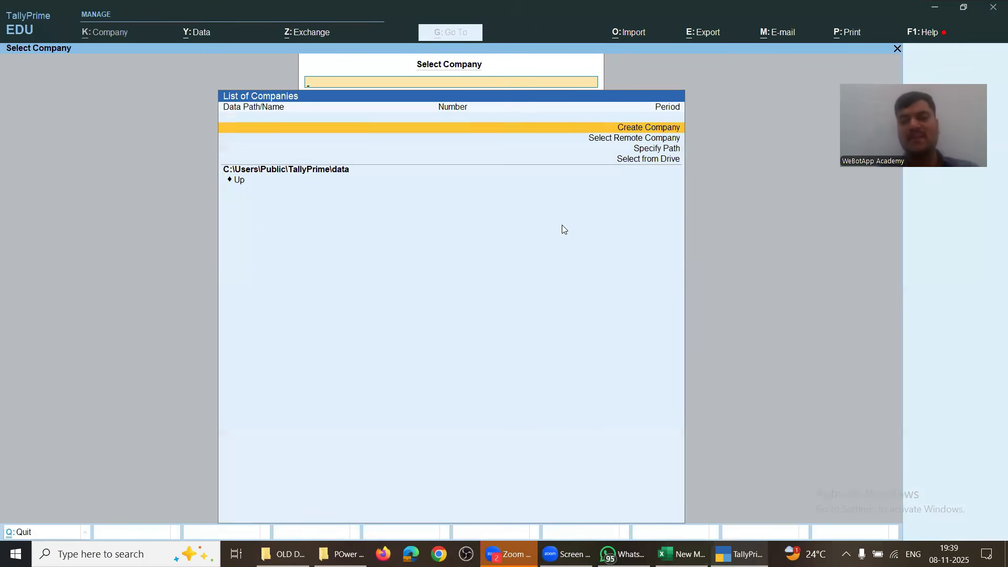
key("Down")
key("Down")
key("Return")
key("Return")
key("Return")
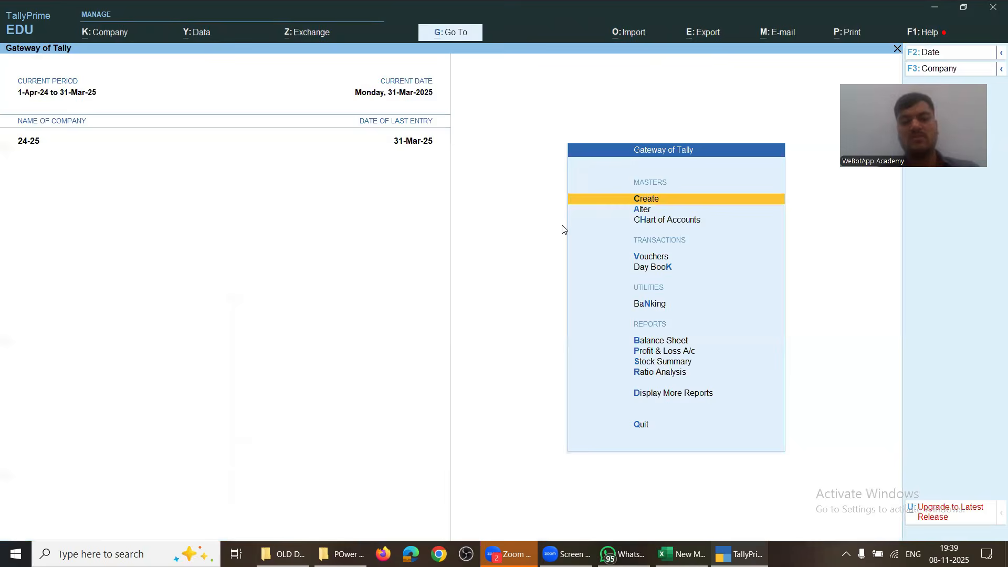
key("F1")
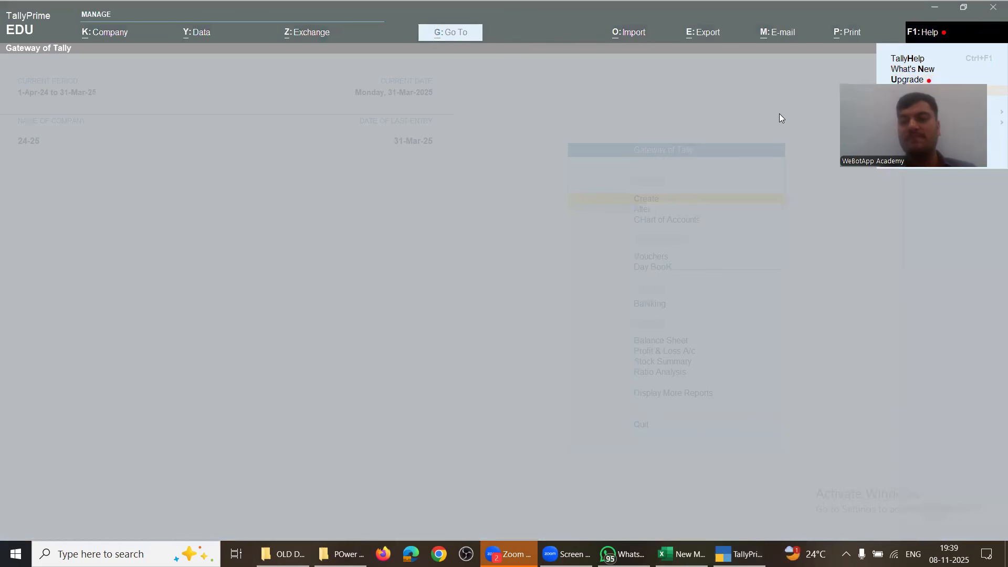
Step: Navigate TallyPrime's help options to the Connectivity settings
left_click(922, 32)
key("Right")
key("Down")
key("Down")
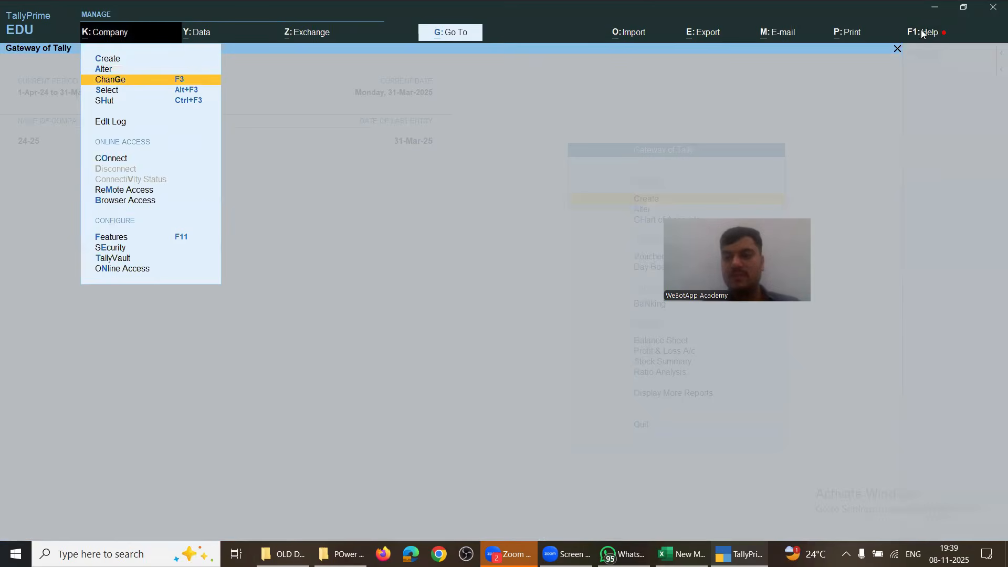
key("Left")
key("Down")
key("Down")
key("Down")
key("Down")
key("Down")
key("Return")
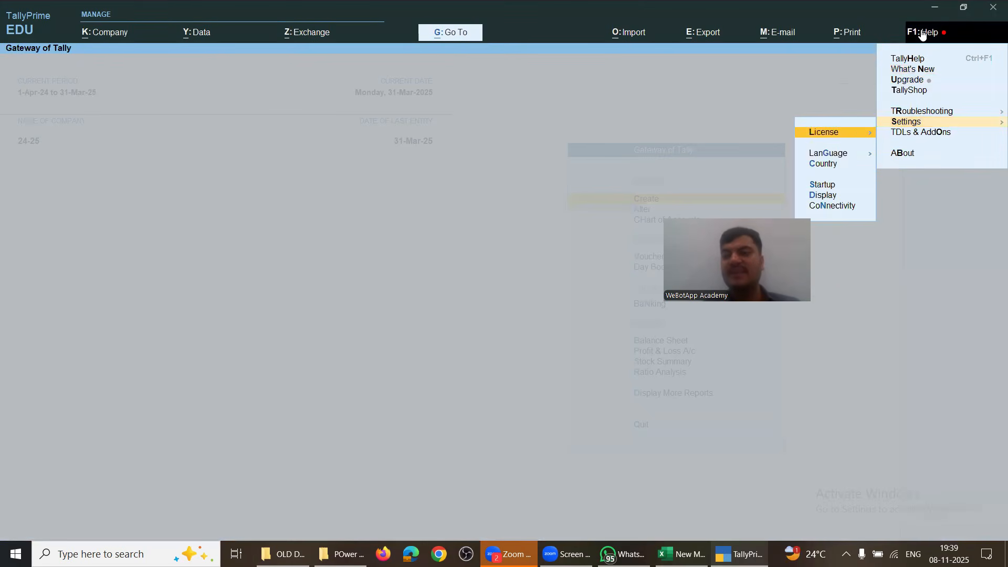
key("Down")
key("Down")
key("Down")
key("Down")
key("Down")
key("Return")
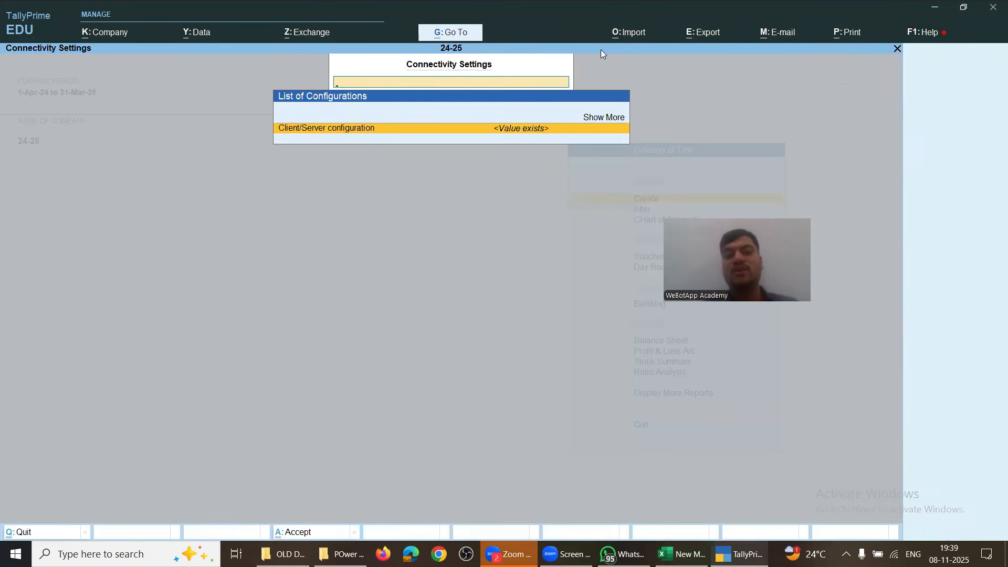
Step: Keep Client/Server as Both with ODBC enabled on port 9000 and accept
left_click(320, 138)
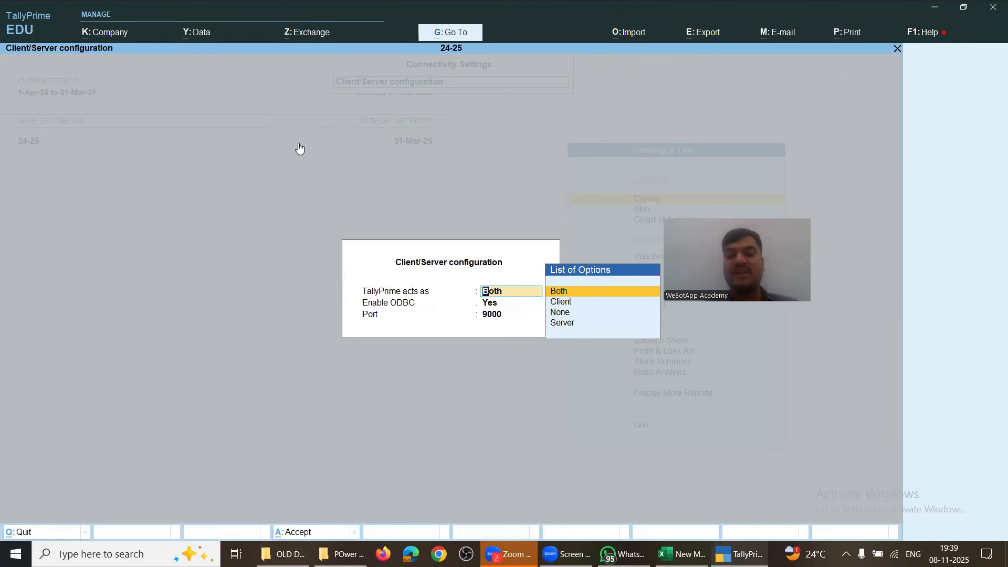
left_click(568, 313)
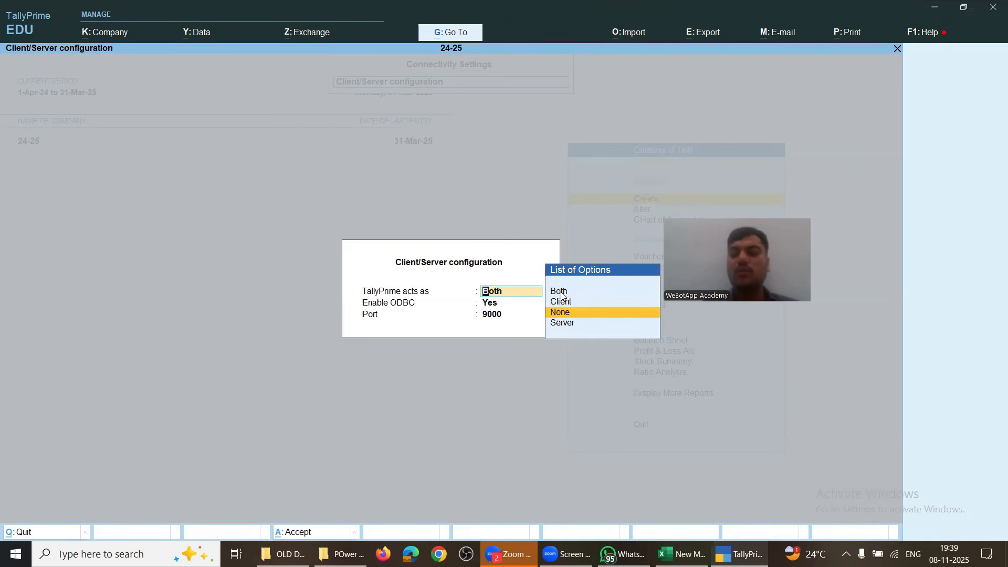
left_click(561, 292)
key("Return")
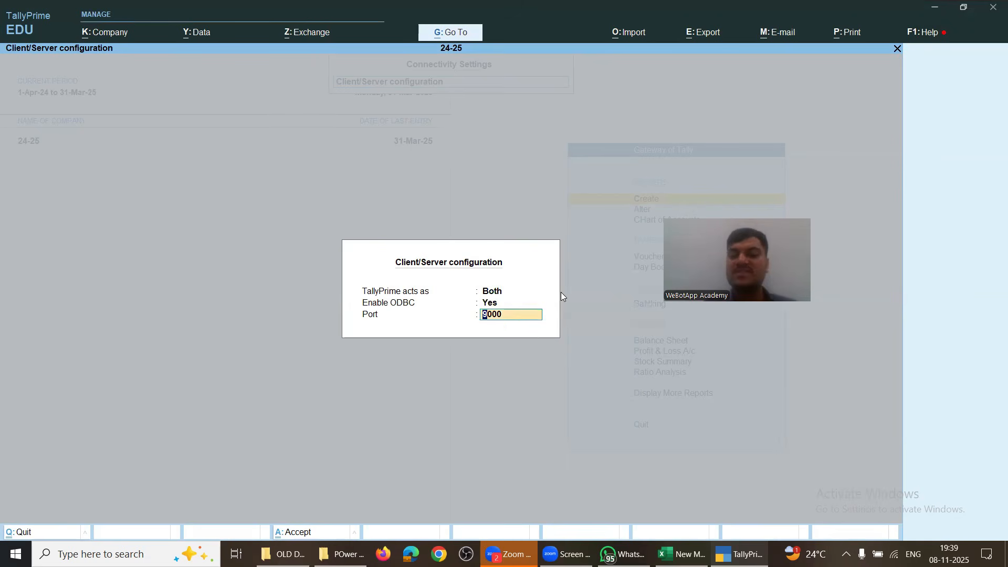
key("Return")
key("Return")
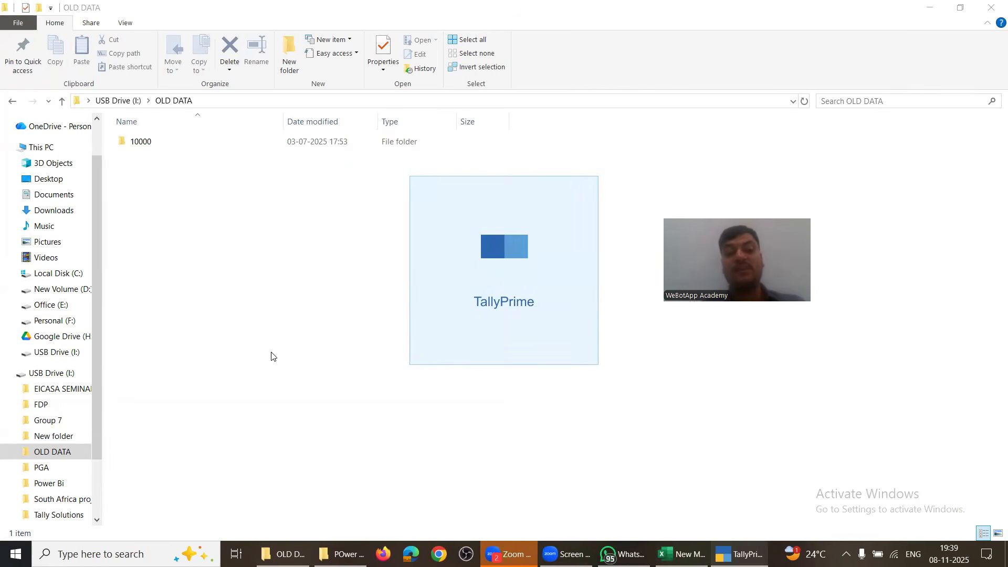
Step: Cancel the ODBC setup in Excel and delete the sample data columns starting at G
key("alt+Tab")
key("alt+Tab")
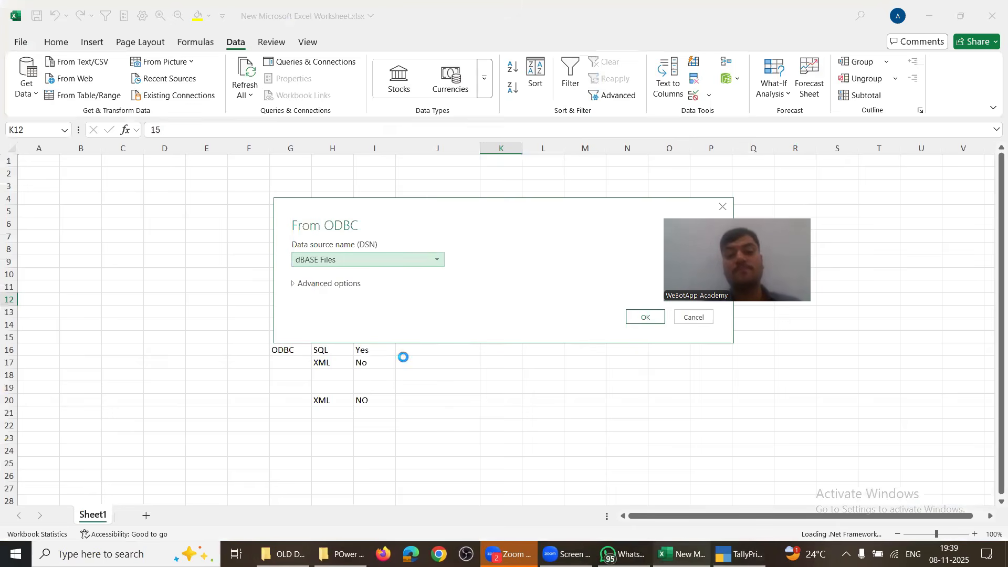
left_click(681, 321)
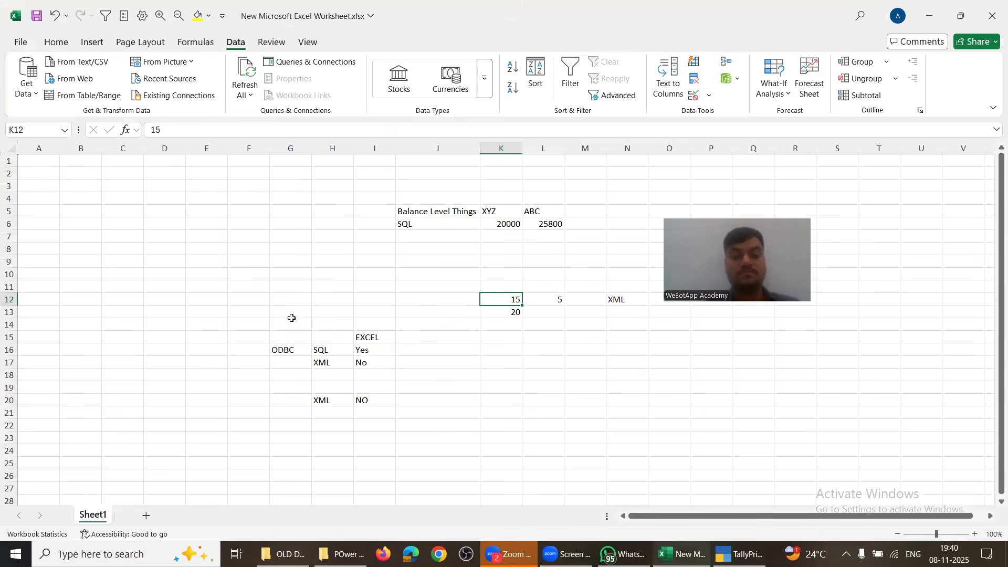
left_click(288, 318)
key("ctrl+space")
key("ctrl+minus")
key("ctrl+minus")
key("ctrl+minus")
key("ctrl+minus")
key("ctrl+minus")
key("ctrl+minus")
key("ctrl+minus")
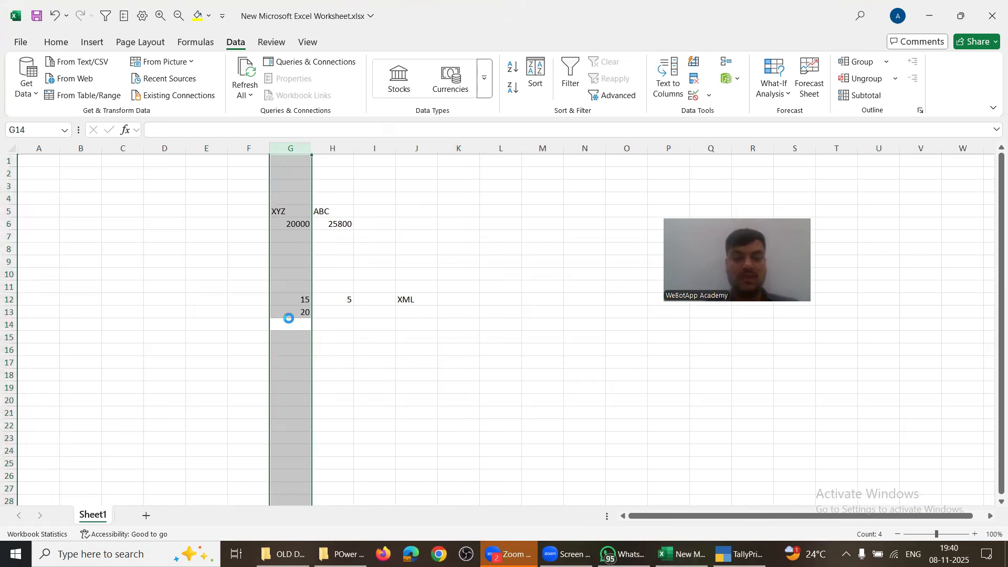
key("alt+Tab")
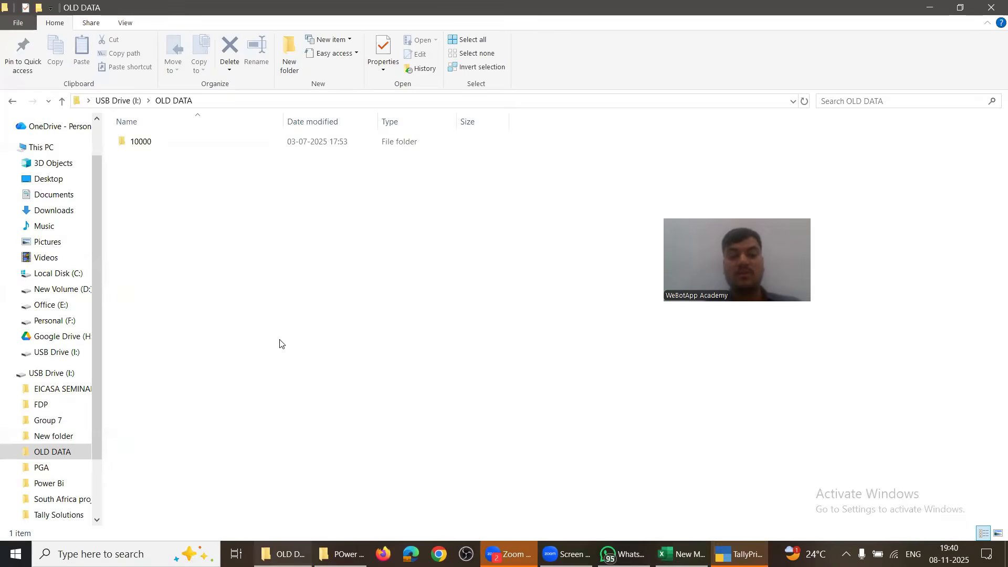
Step: Load company 24-25 in TallyPrime from the pasted I:\OLD DATA path, then return to Excel
key("alt+Tab")
key("Down")
key("Down")
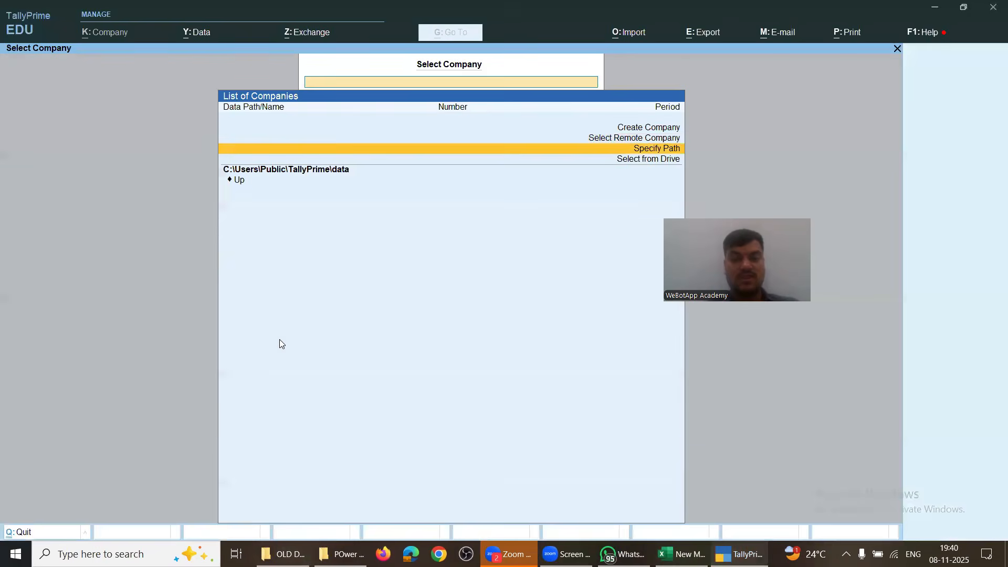
key("Return")
type("I:\\OLD DATA")
key("Return")
key("Return")
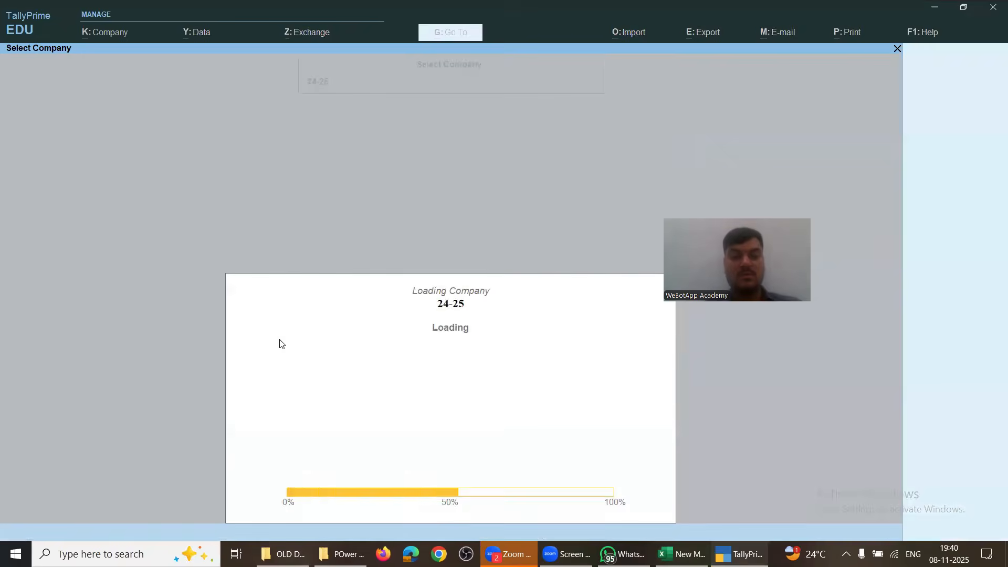
key("alt+Tab")
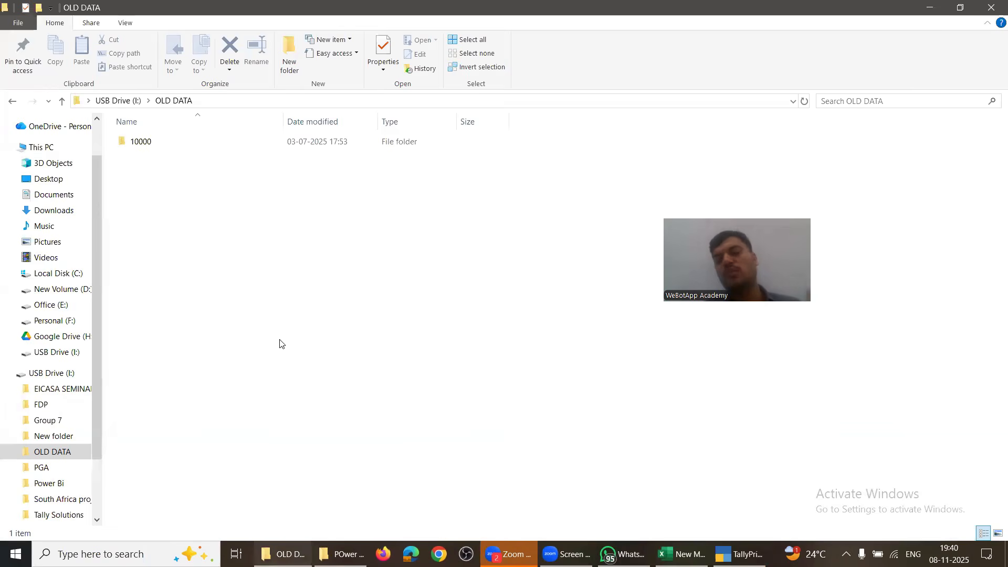
key("alt+Tab")
key("alt+Tab")
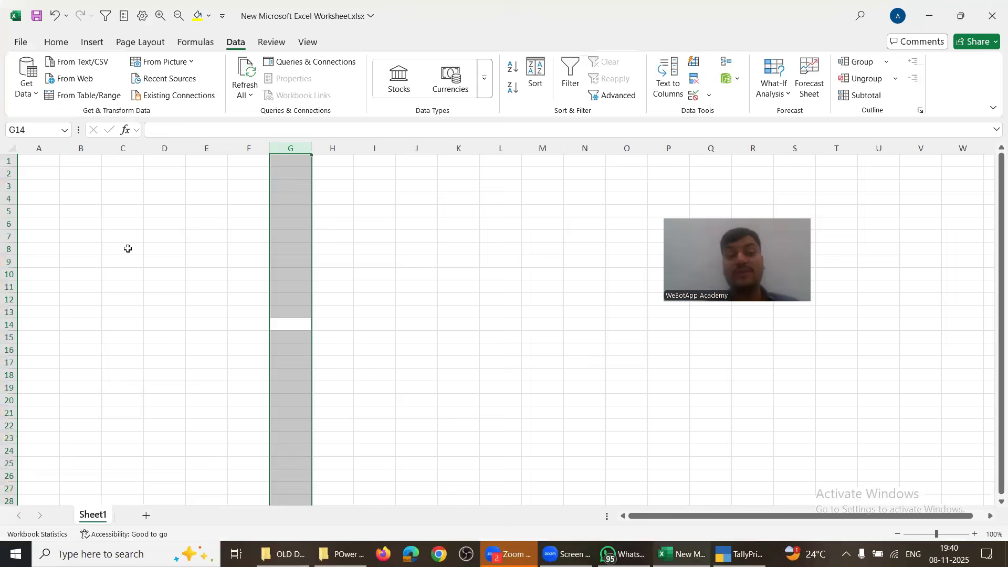
left_click(128, 248)
Step: Start a From ODBC import, choose the TallyODBC64_9000 DSN, and expand Advanced options
left_click(27, 79)
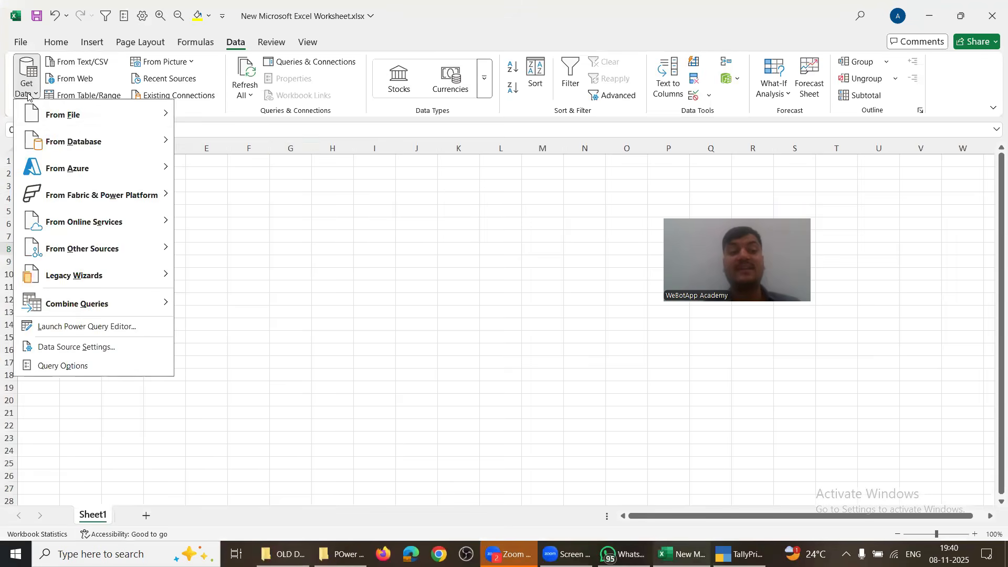
mouse_move(90, 271)
mouse_move(95, 251)
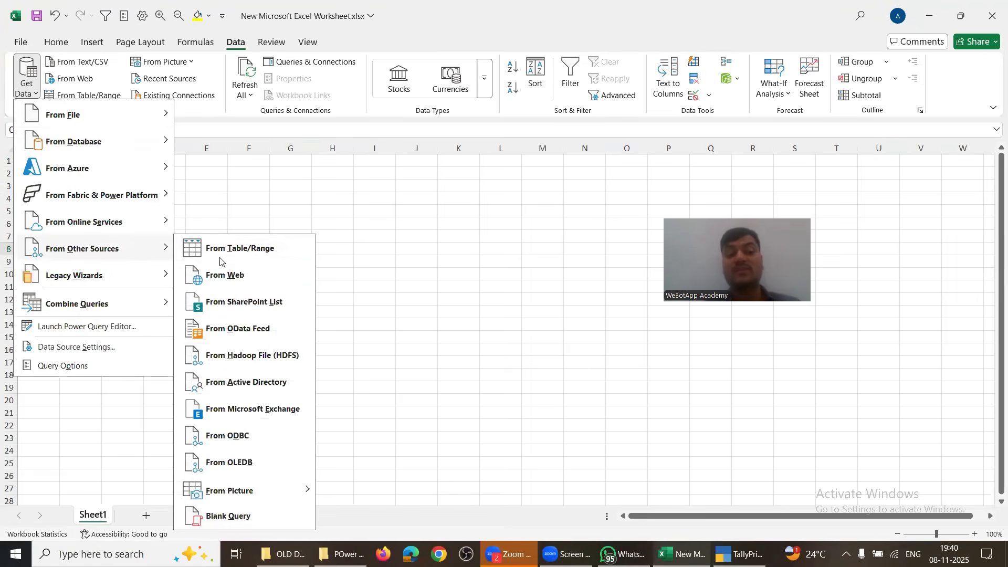
left_click(239, 437)
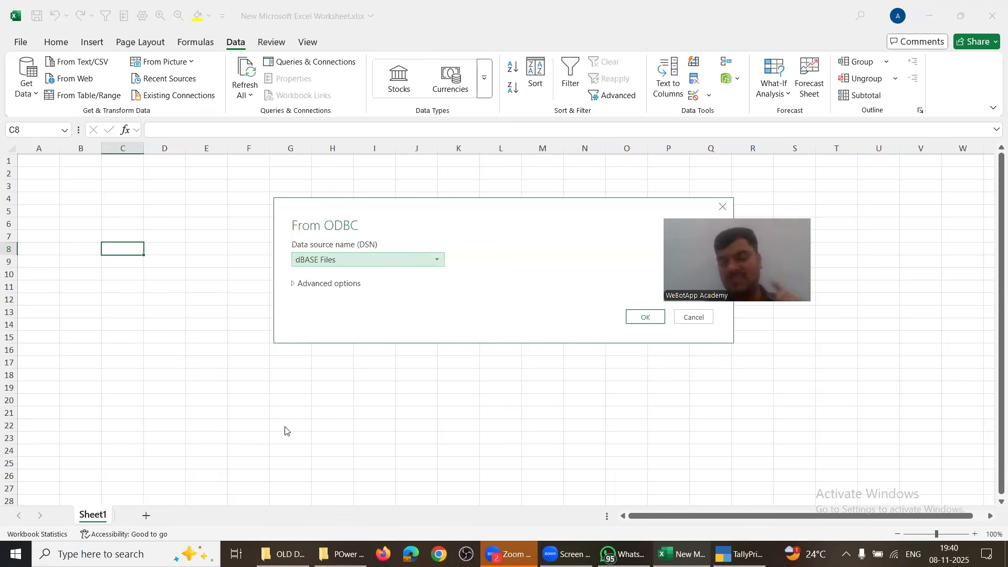
left_click(365, 260)
left_click(342, 314)
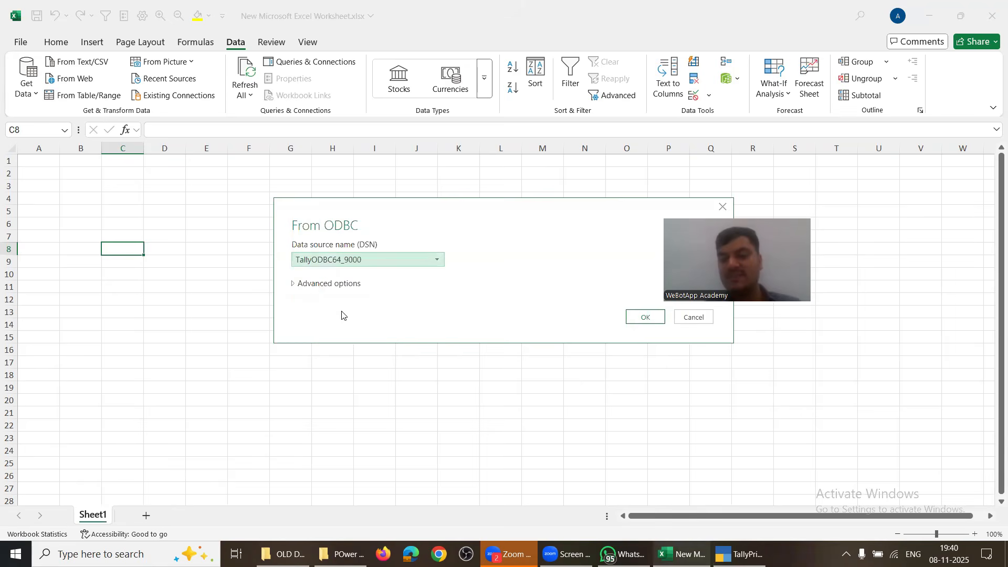
left_click(294, 284)
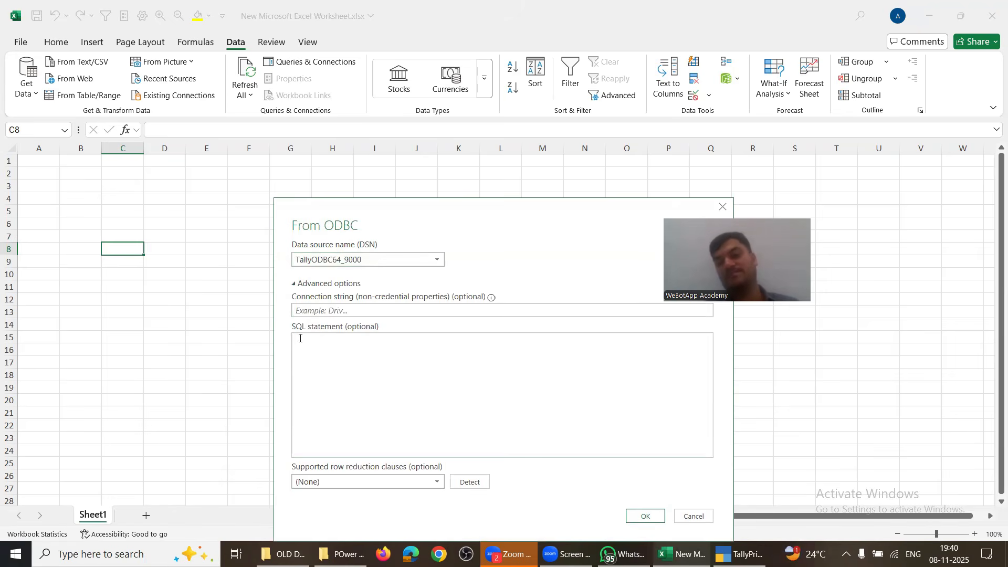
Step: Query ledger names with 'SELECT $name from ledger' and load the results into the workbook
left_click(308, 362)
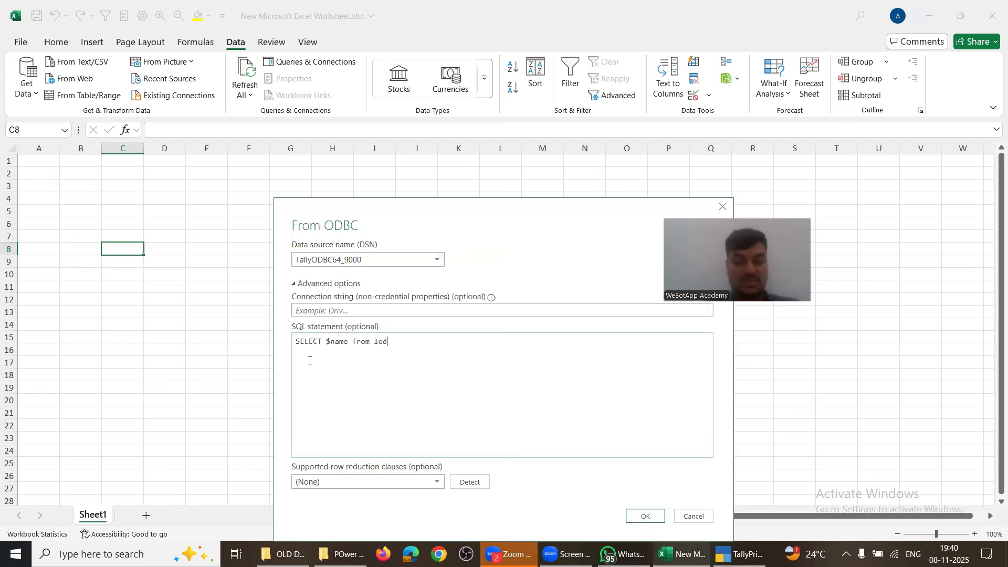
left_click(640, 517)
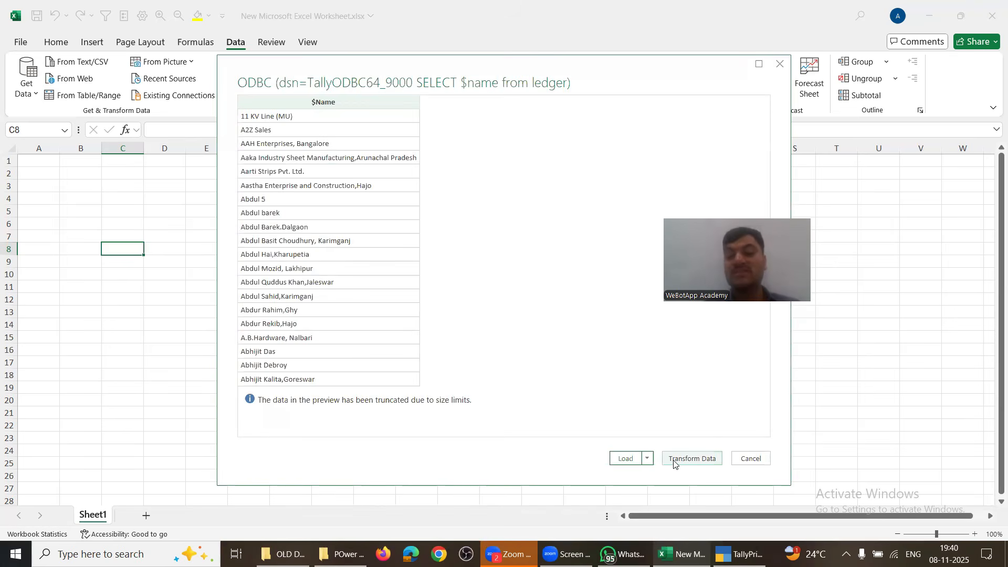
left_click(626, 458)
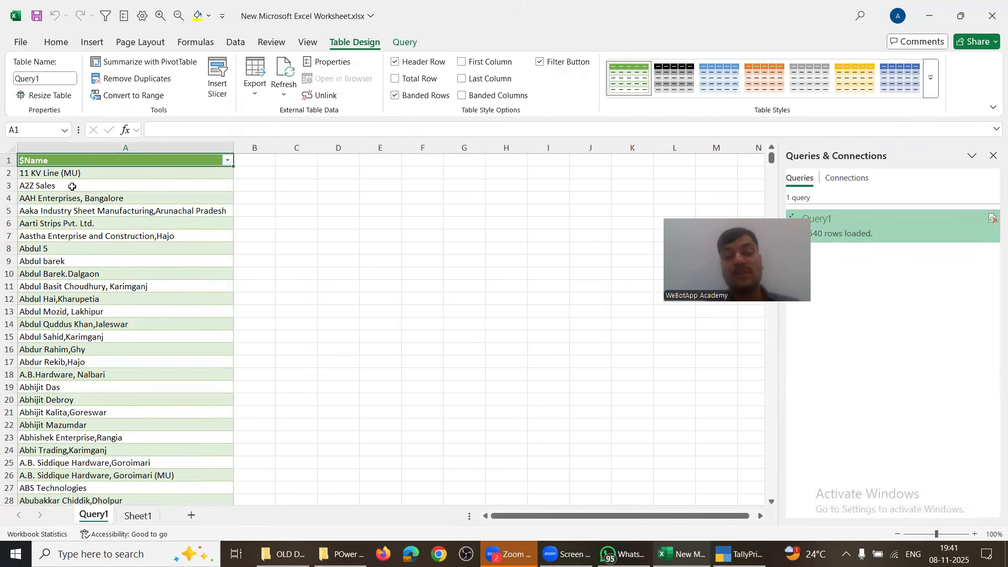
Step: Select the A2Z Sales entry in the loaded $Name table on Query1
left_click(66, 181)
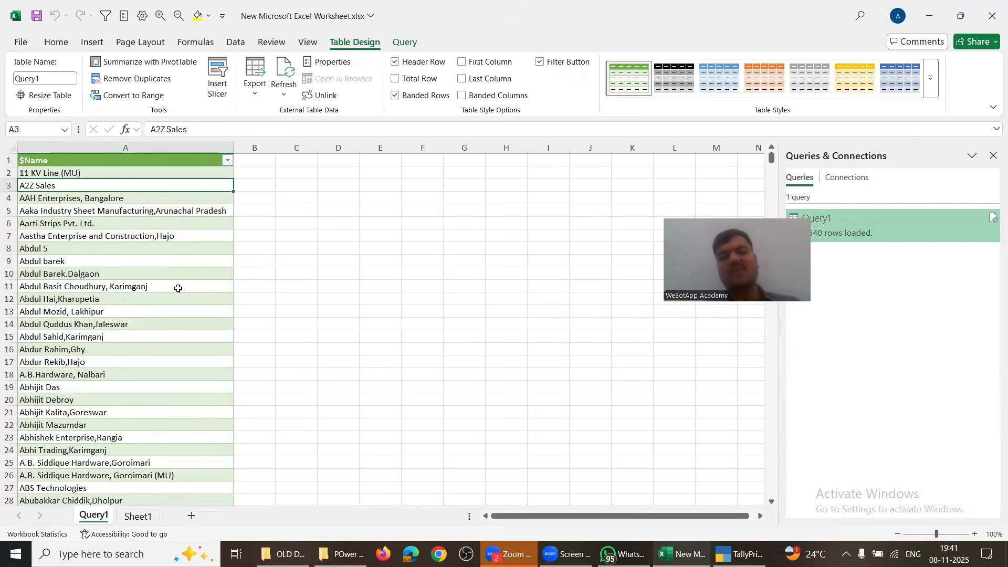
Step: Rename Tally ledger 11 KV Line (MU) to 12 Kv Line, comparing its row in Excel's table
key("alt+Tab")
key("alt+Tab")
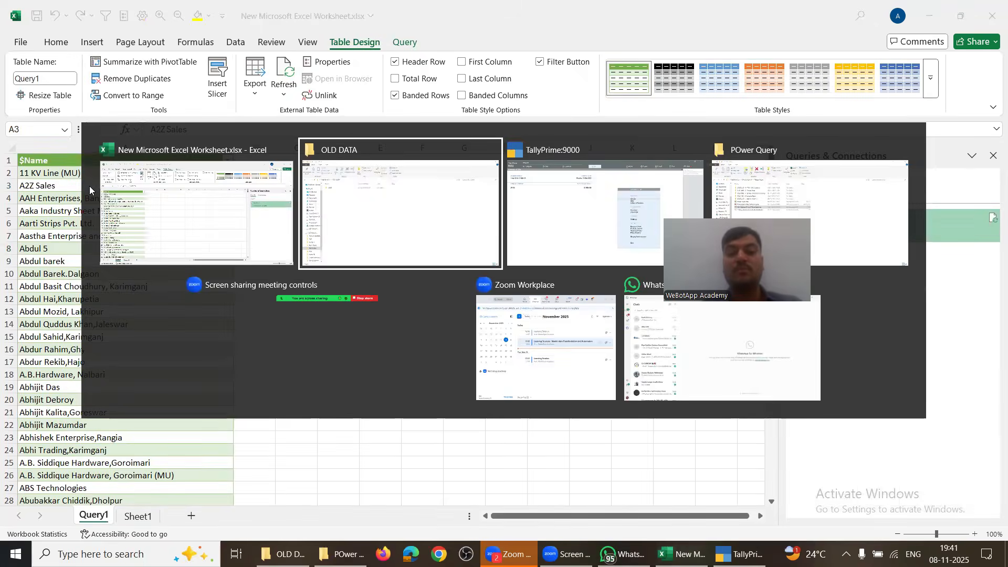
key("Return")
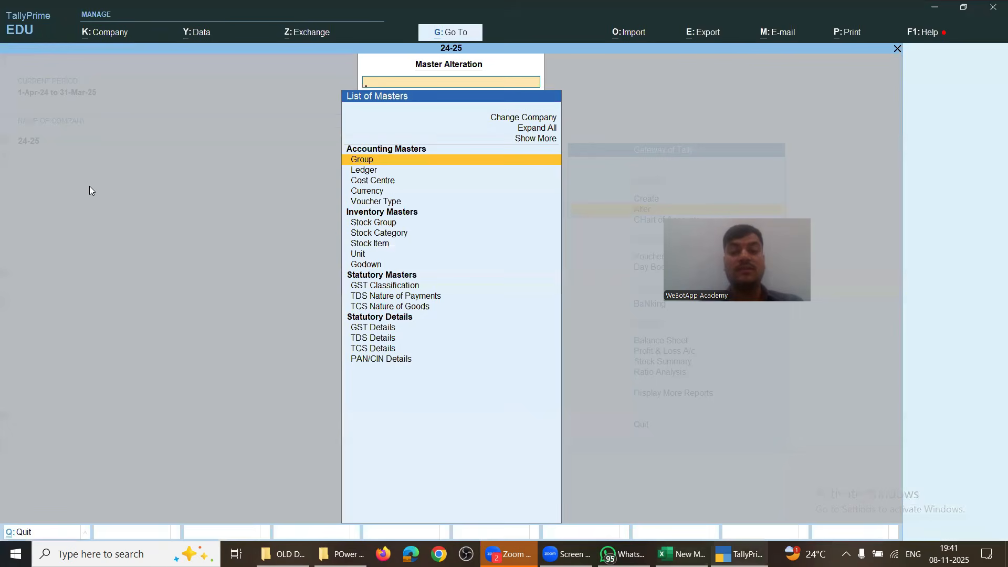
key("Down")
key("Return")
key("Down")
key("alt+Tab")
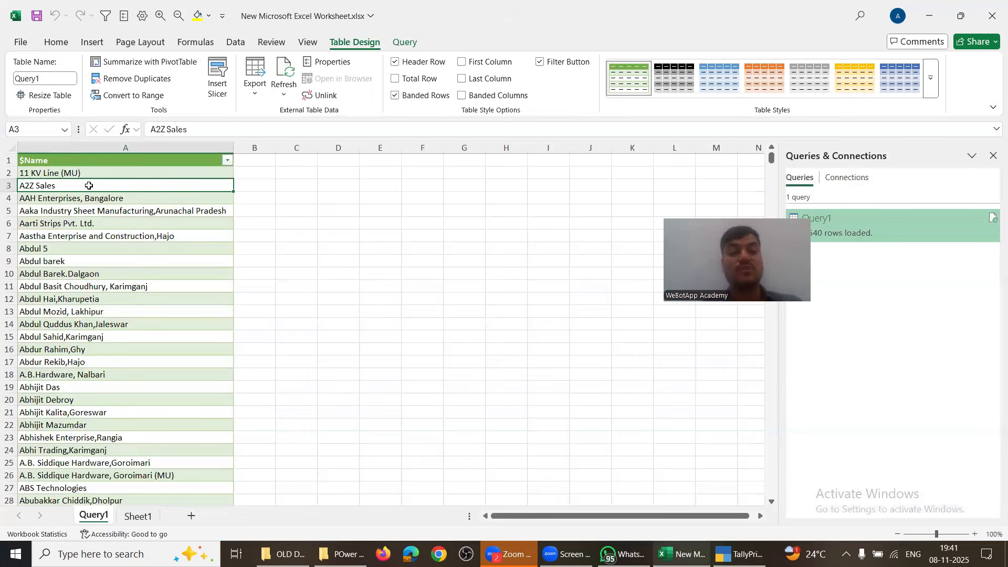
left_click(51, 172)
key("alt+Tab")
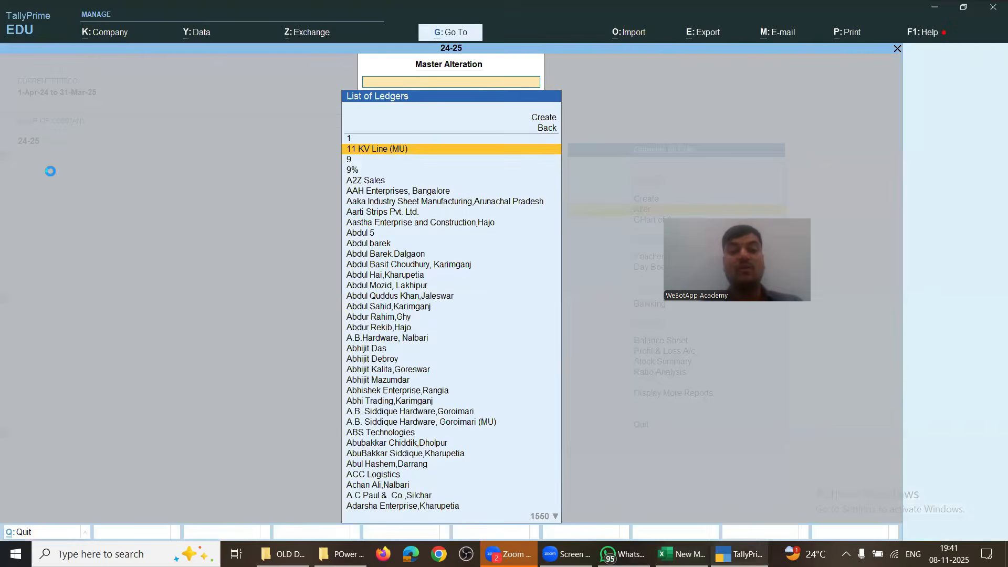
key("Return")
type("12")
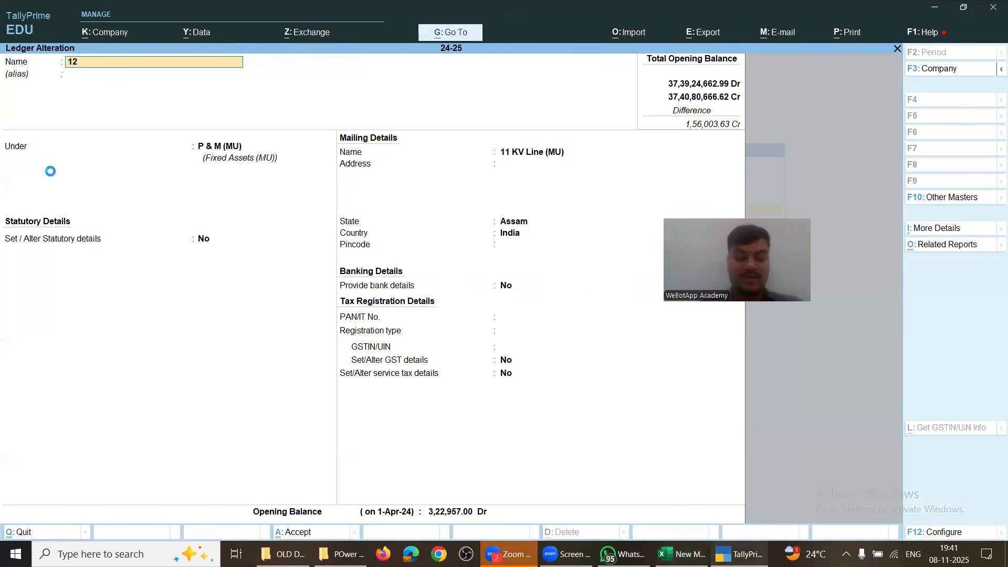
type(" Kv Line")
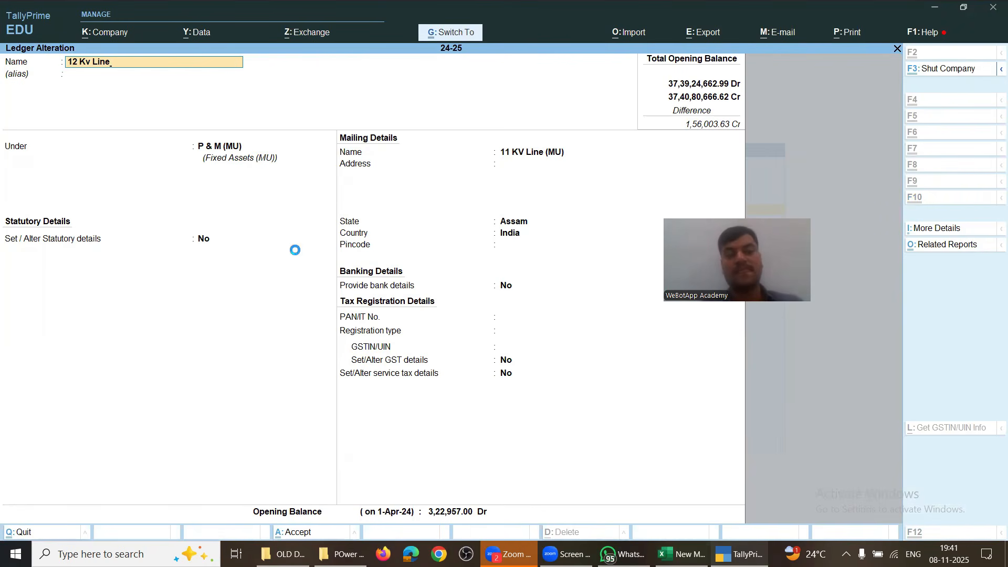
key("ctrl+a")
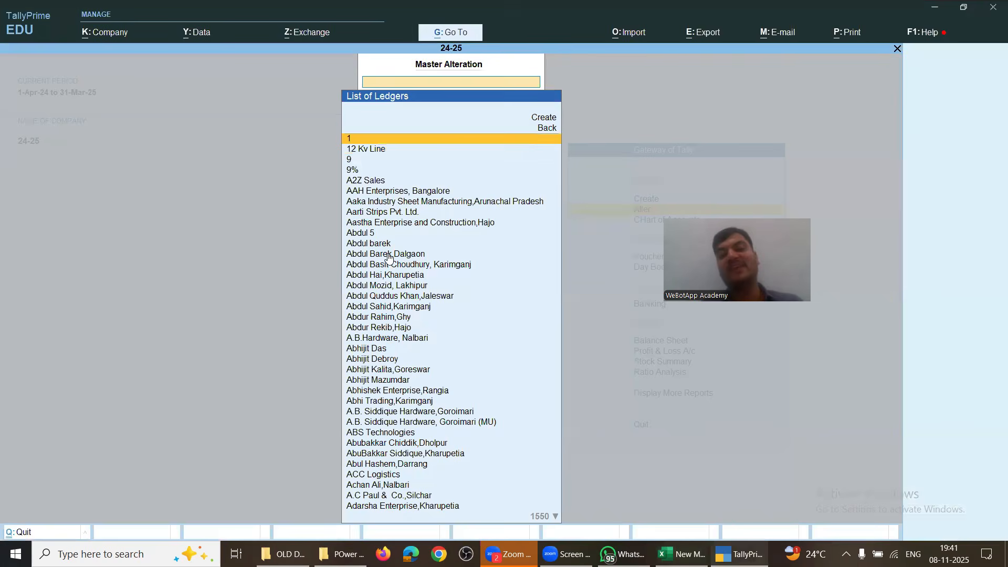
key("alt+Tab")
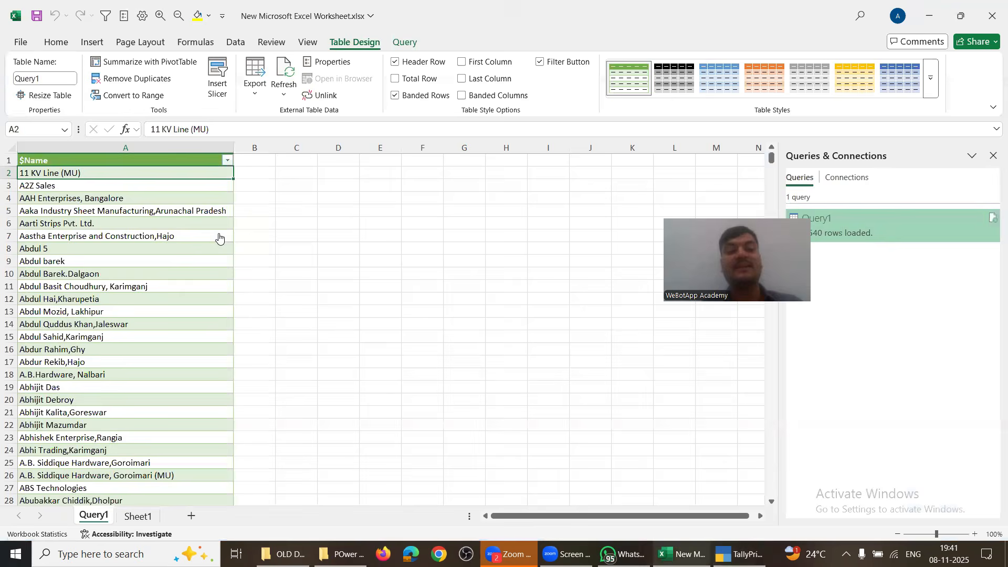
Step: Refresh Query1 so the renamed 12 Kv Line ledger comes through
left_click(178, 225)
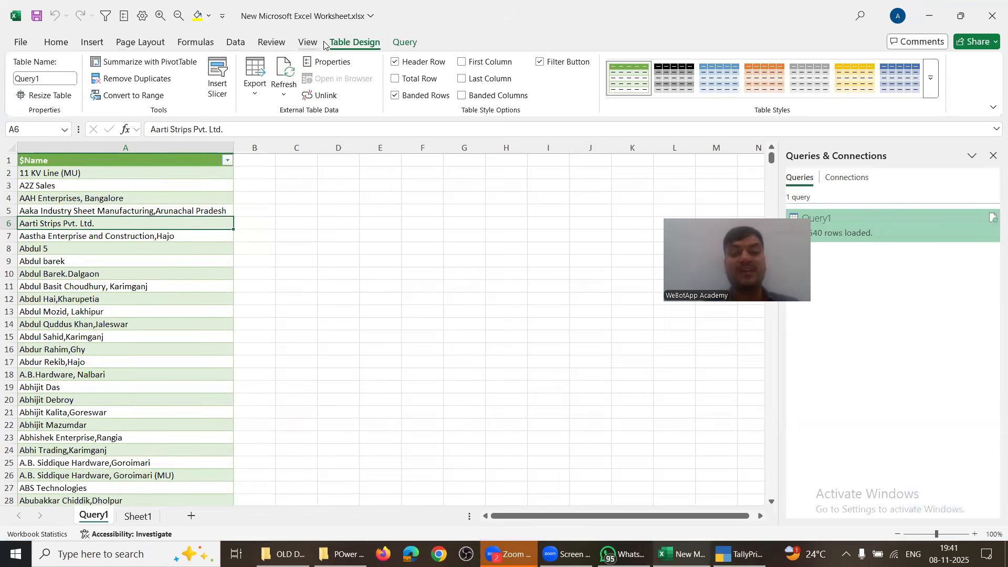
left_click(404, 42)
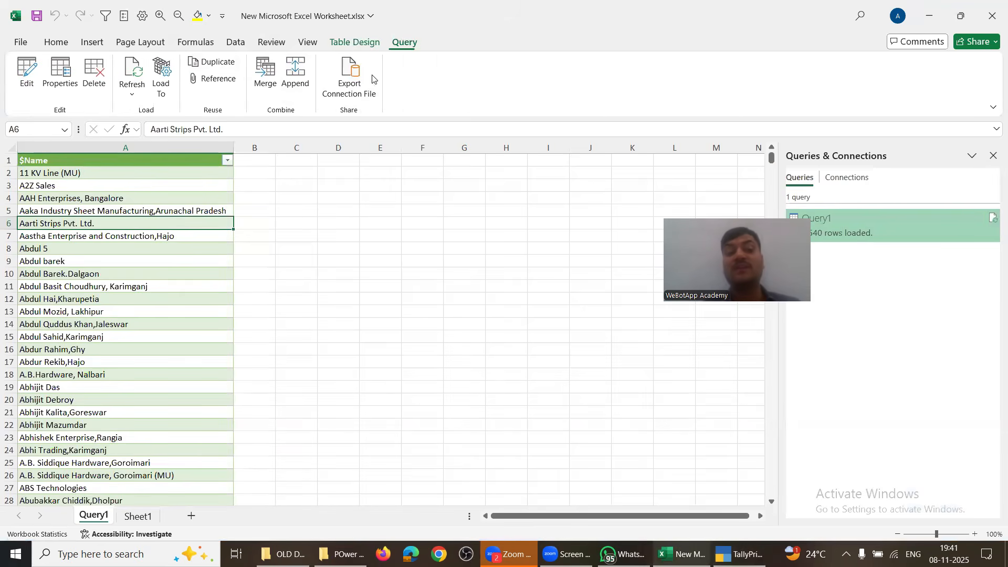
left_click(132, 70)
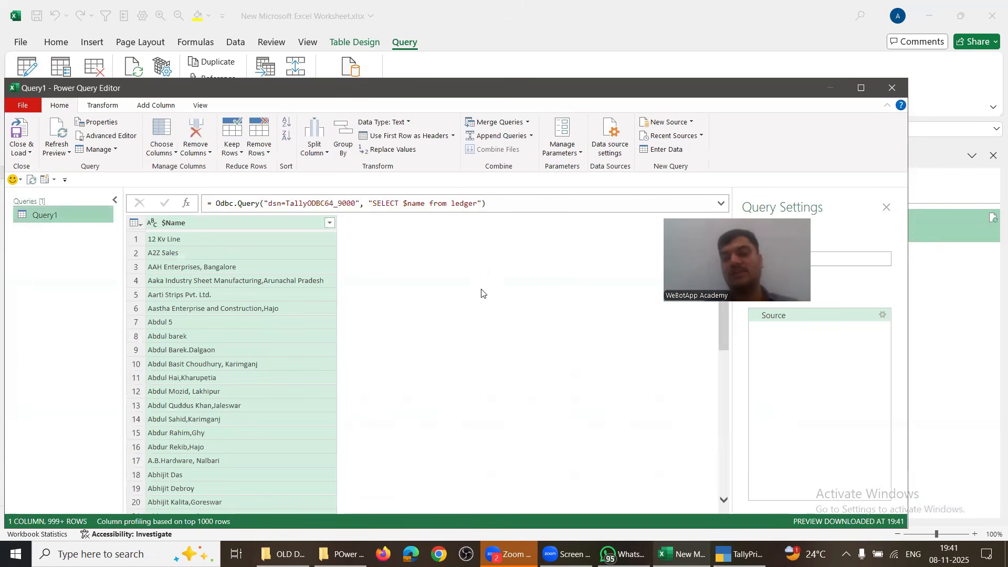
Step: Add $Openingbalance and $_closingbalance to the query's SQL, correcting the closingbalance typo
left_click(110, 138)
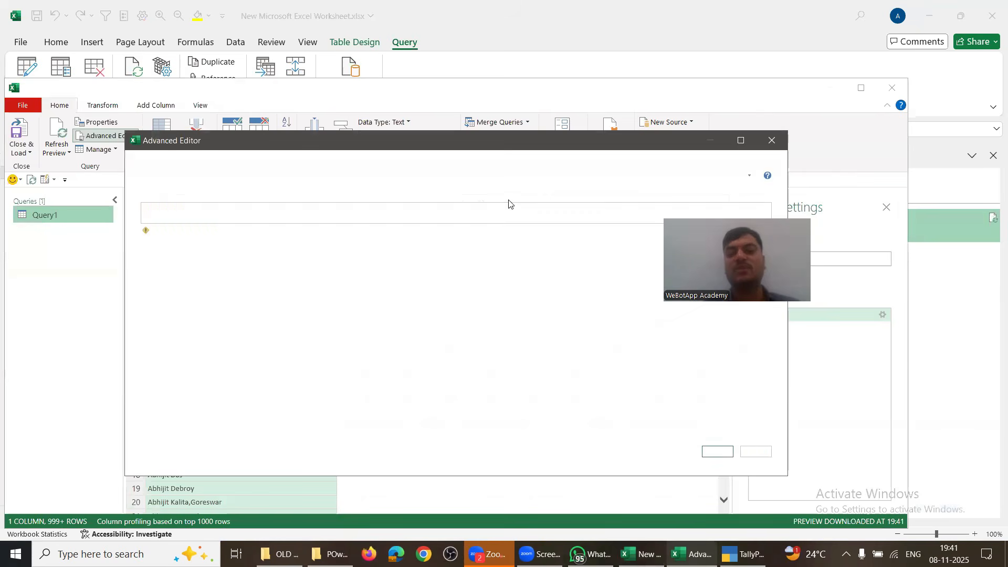
left_click(422, 218)
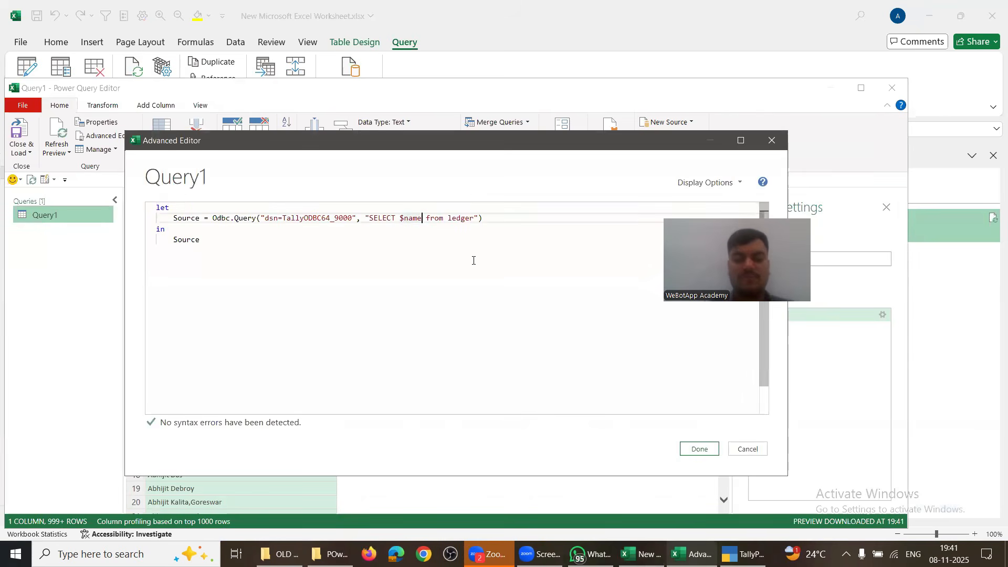
type(", $O")
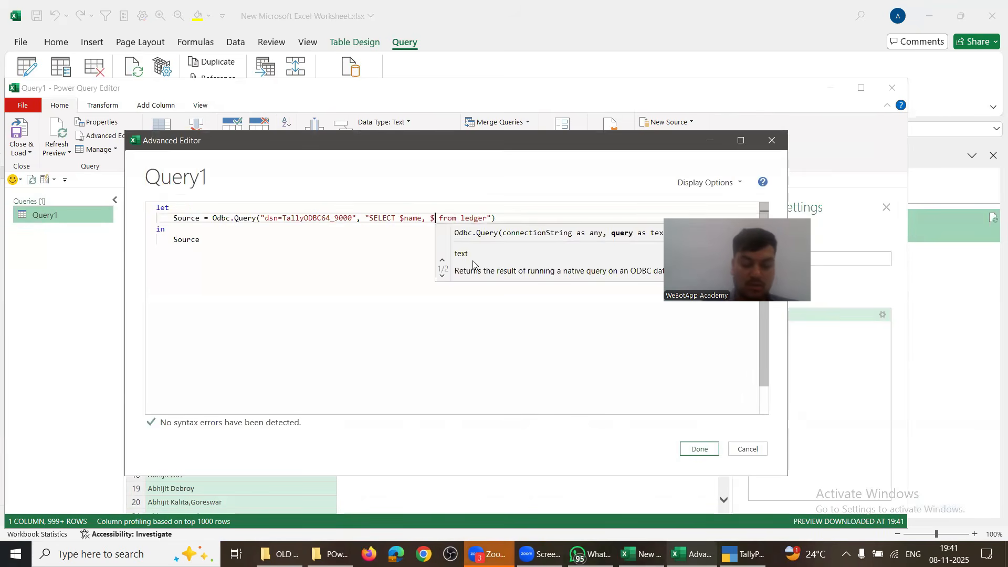
type("peningbalanc")
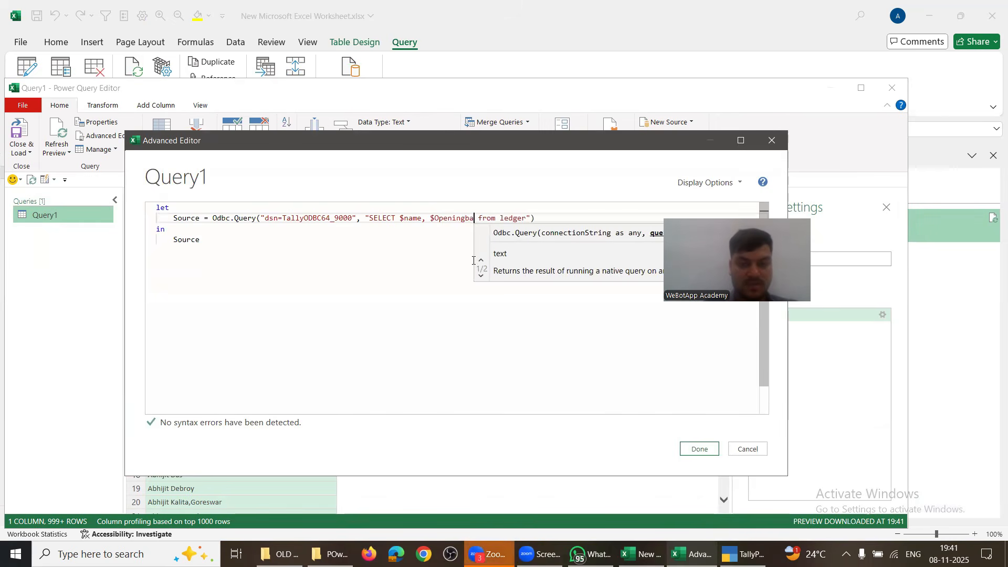
type("e, ")
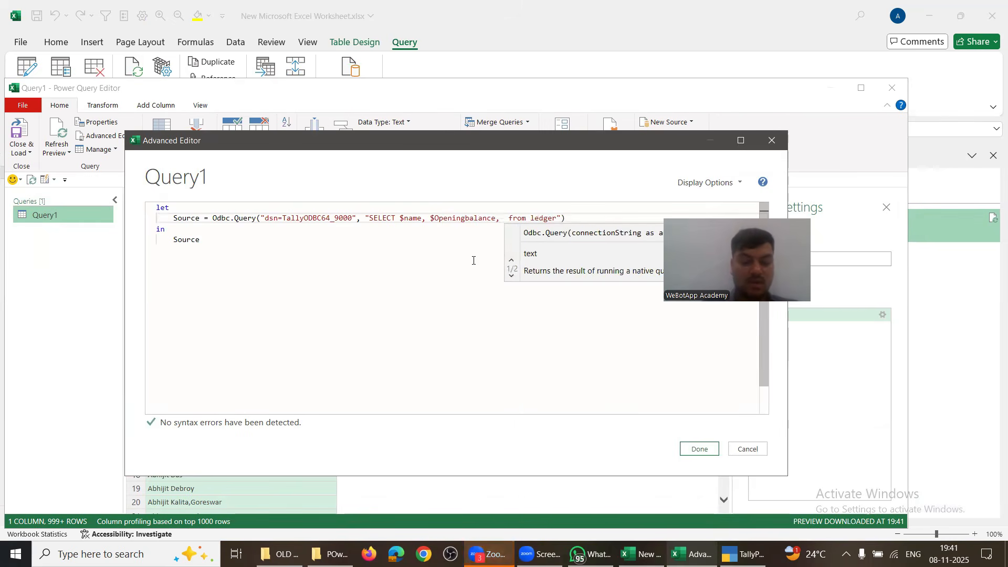
type("$)closingb")
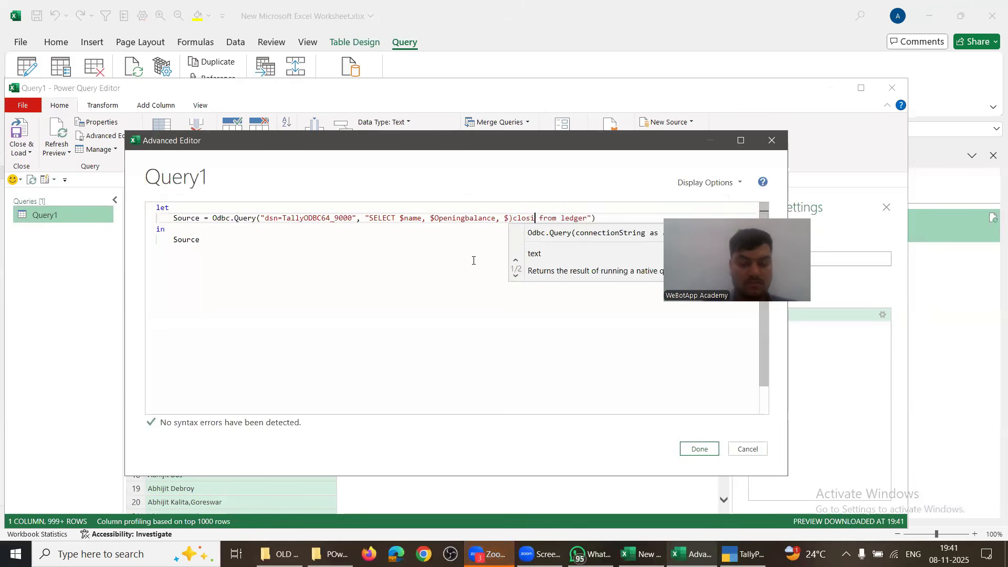
type("alance")
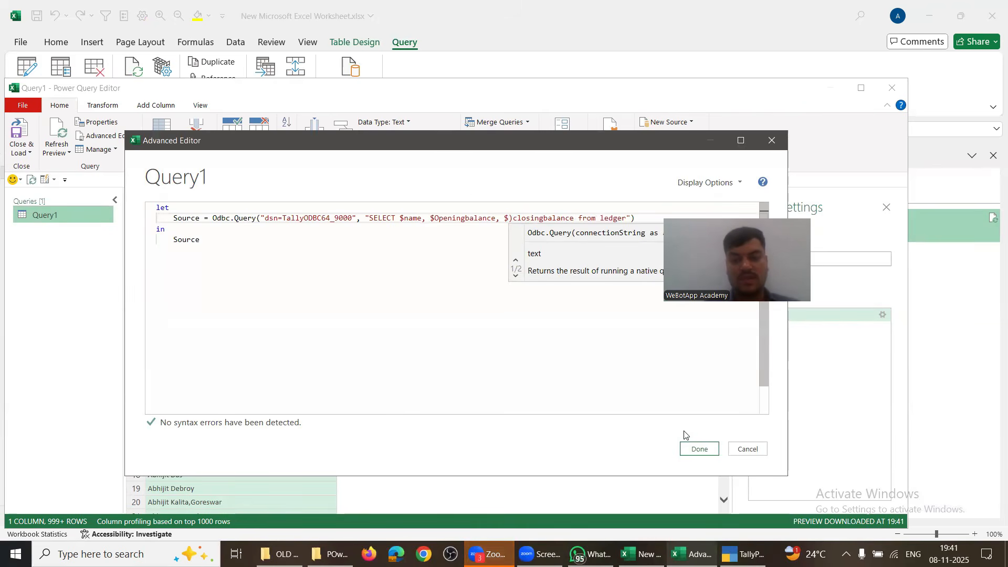
left_click(684, 449)
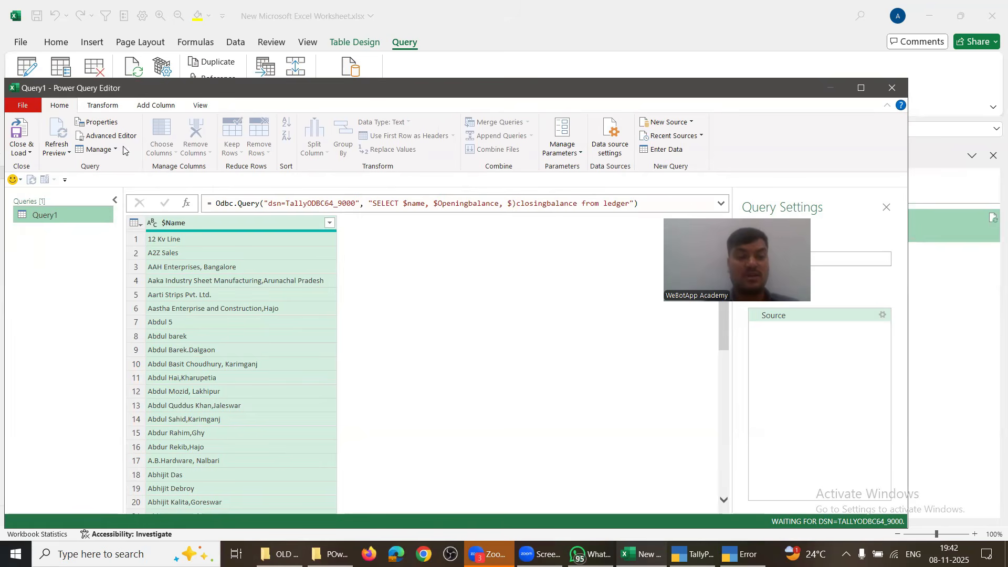
left_click(105, 135)
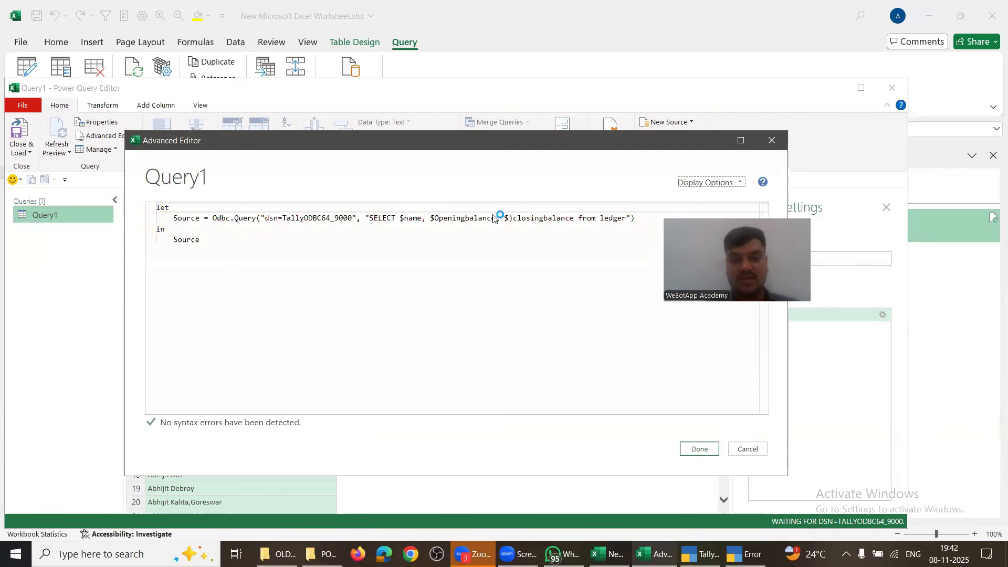
key("BackSpace")
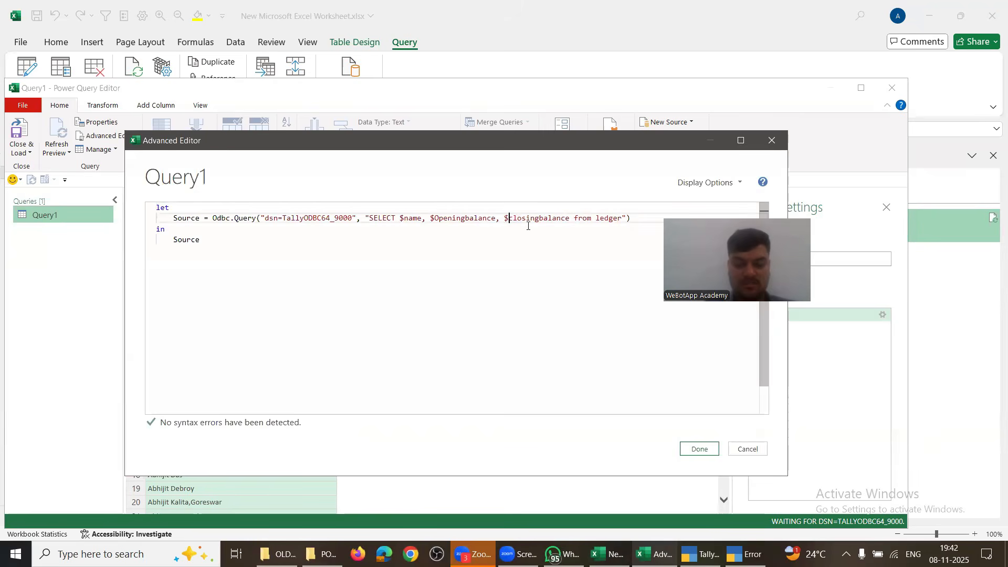
type("_")
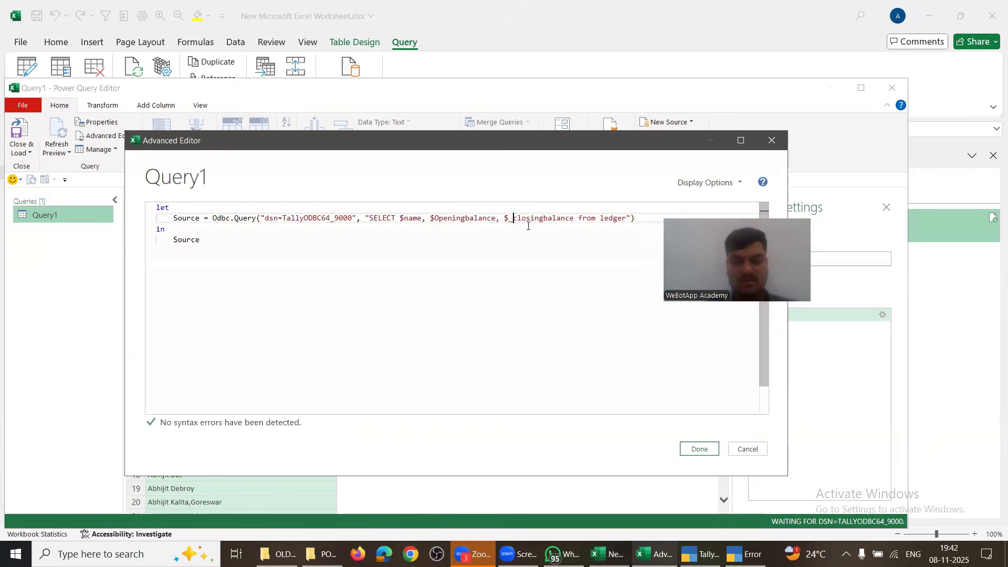
left_click(686, 450)
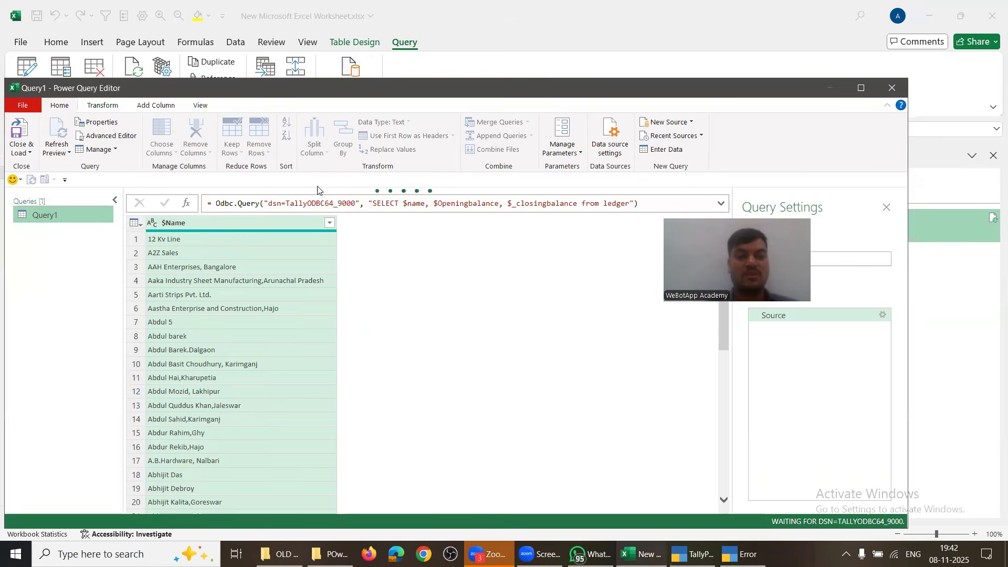
Step: Delete ', $_closingbalance' from the ledger query's SQL in Advanced Editor
left_click(121, 135)
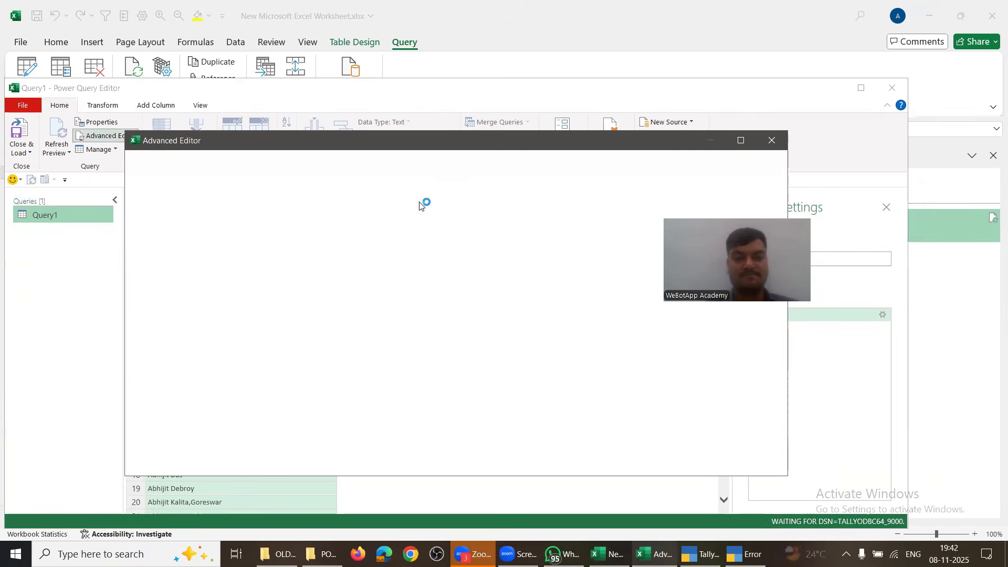
left_click(495, 217)
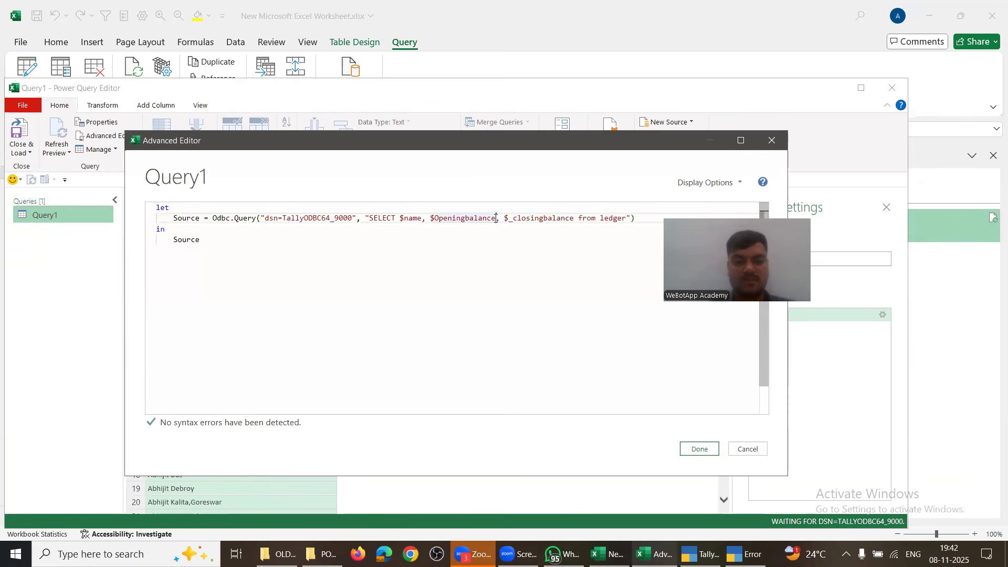
key("ctrl+shift+Right")
key("Delete")
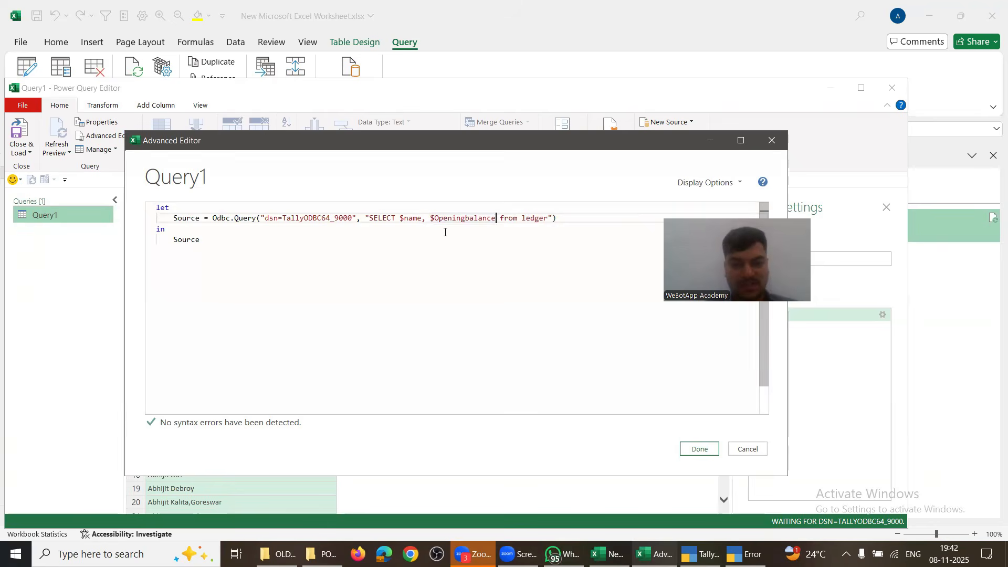
left_click(698, 448)
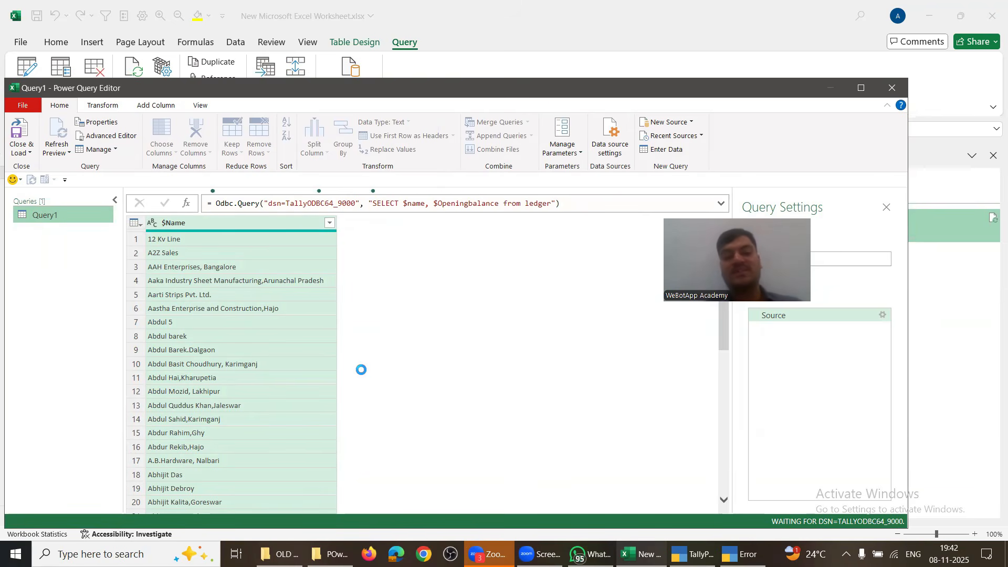
Step: Close Power Query Editor, keeping the query changes
key("alt+Tab")
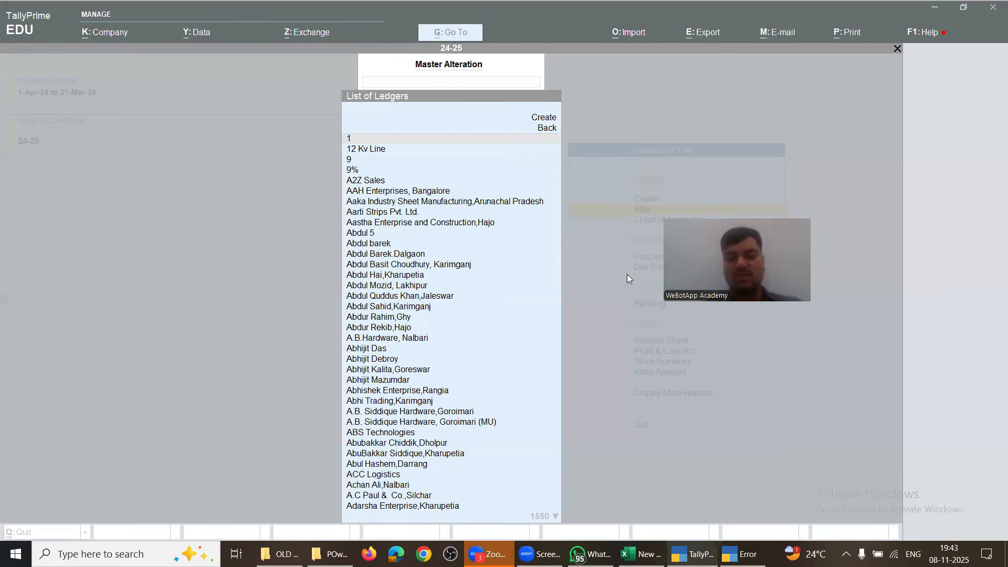
key("alt+Tab")
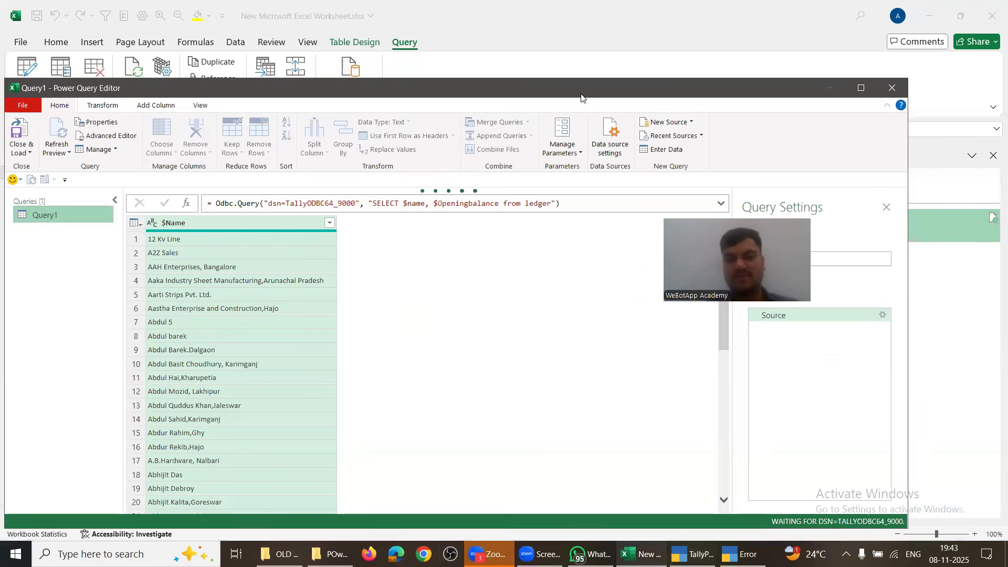
left_click_drag(580, 97, 524, 48)
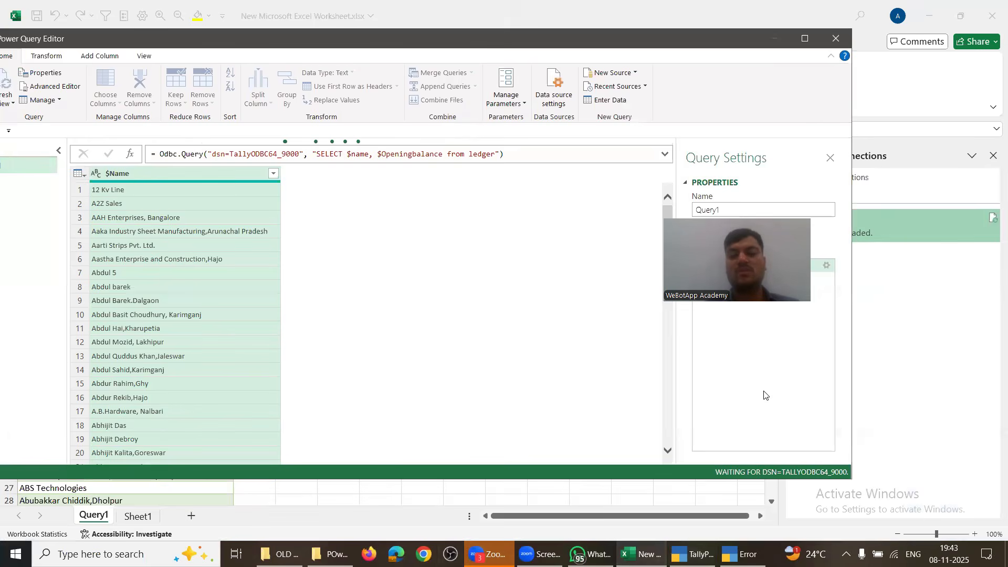
left_click(835, 39)
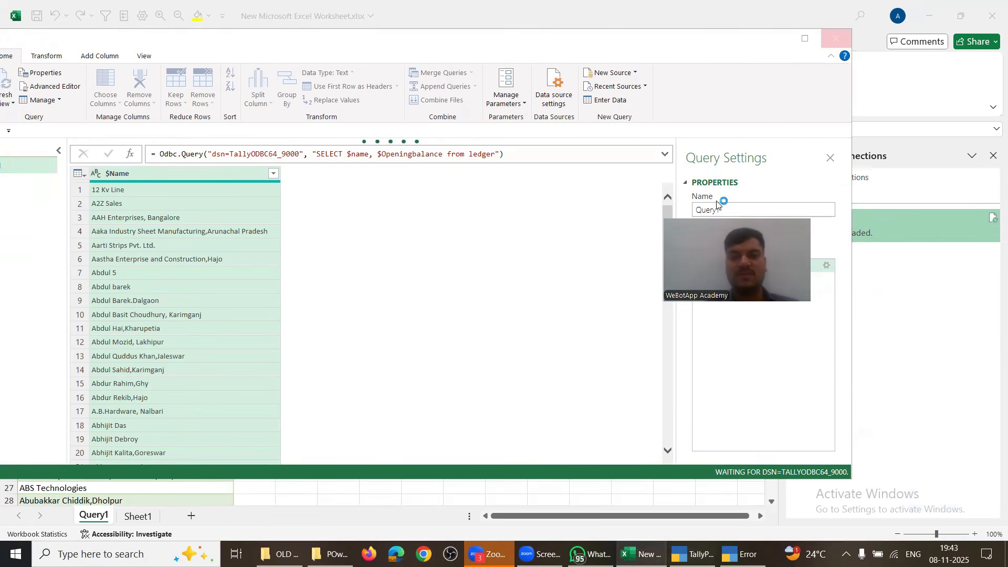
left_click(561, 297)
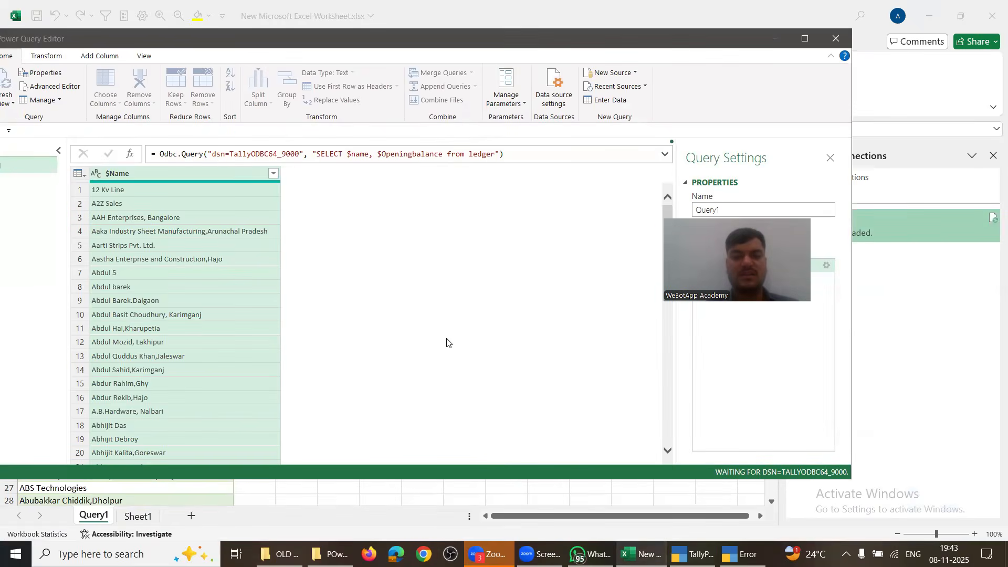
Step: On Sheet1, start an ODBC import from the TallyODBC64_9000 data source
left_click(140, 520)
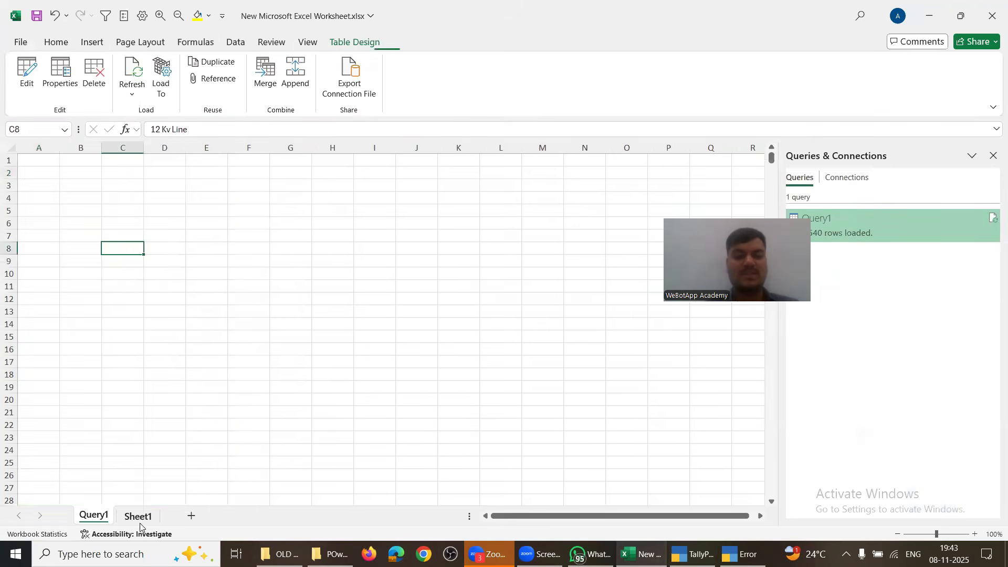
left_click(239, 45)
left_click(26, 87)
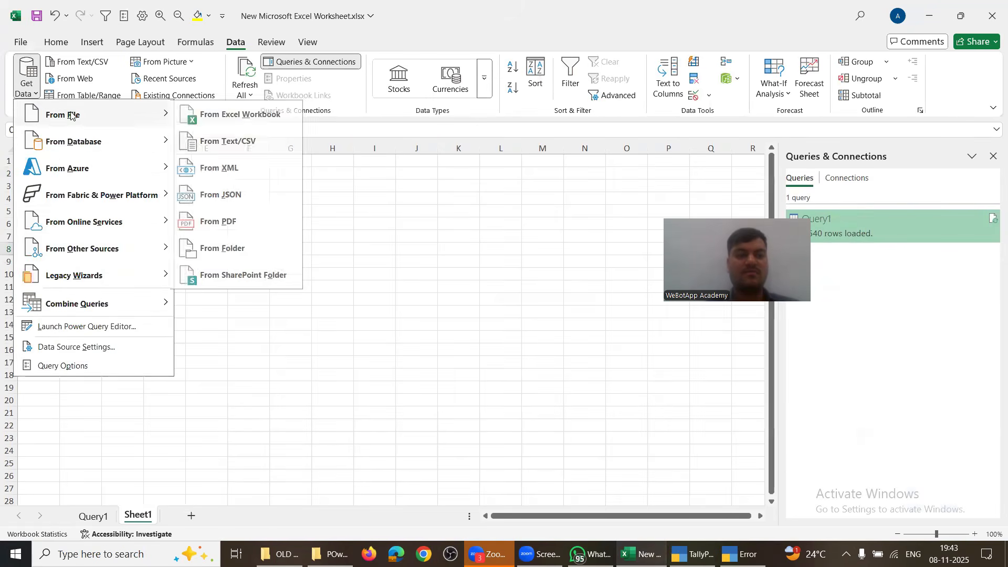
mouse_move(77, 258)
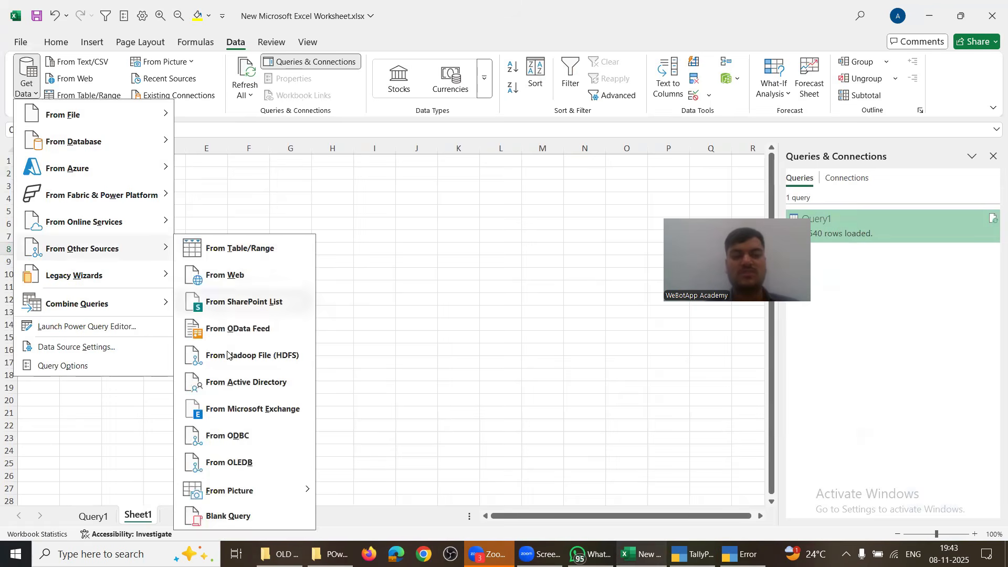
left_click(221, 435)
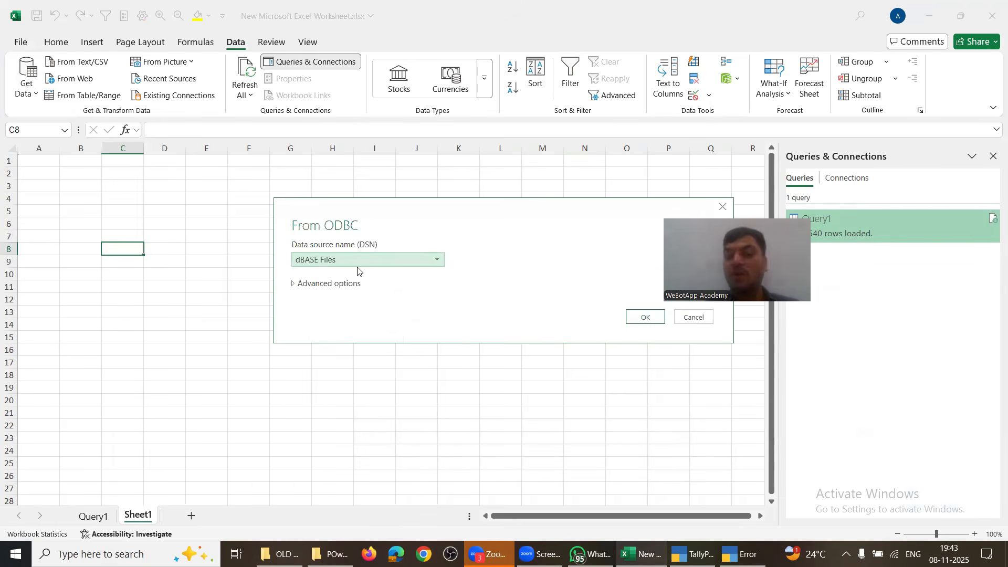
left_click(357, 261)
left_click(352, 313)
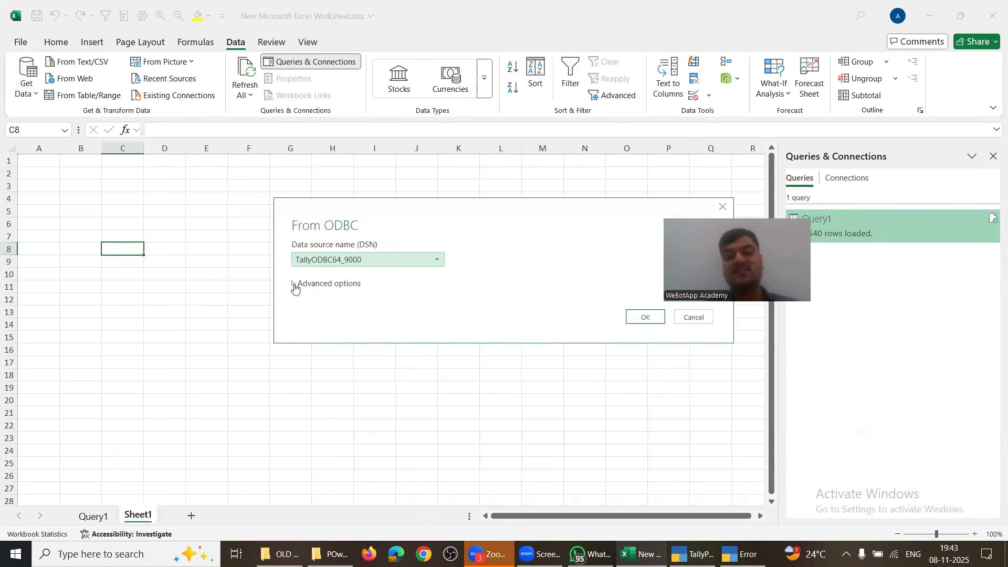
Step: Enter the SQL statement 'SELECT $name, $openingbalance from Ledg' and run the import
left_click(310, 286)
left_click(331, 354)
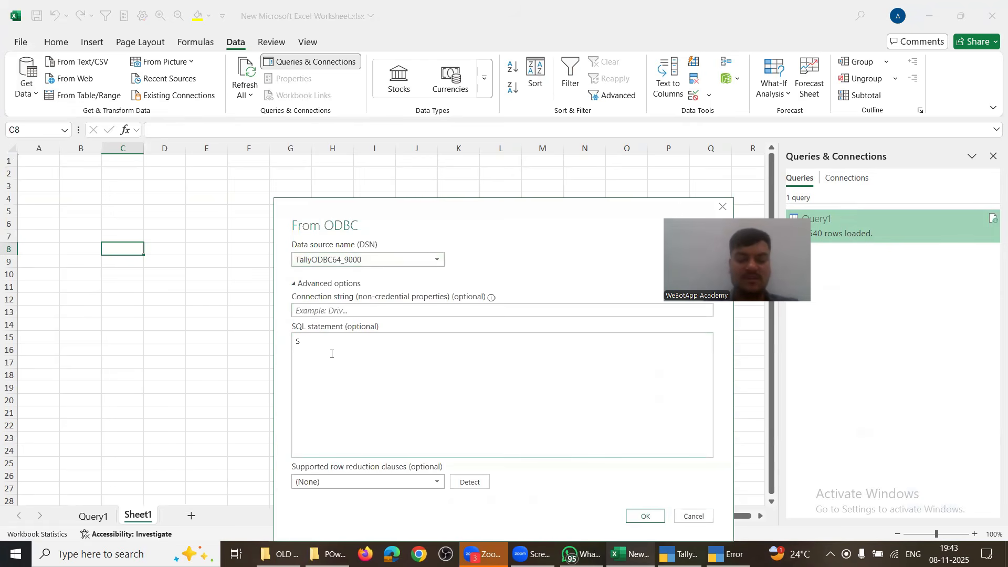
type("SELECT $")
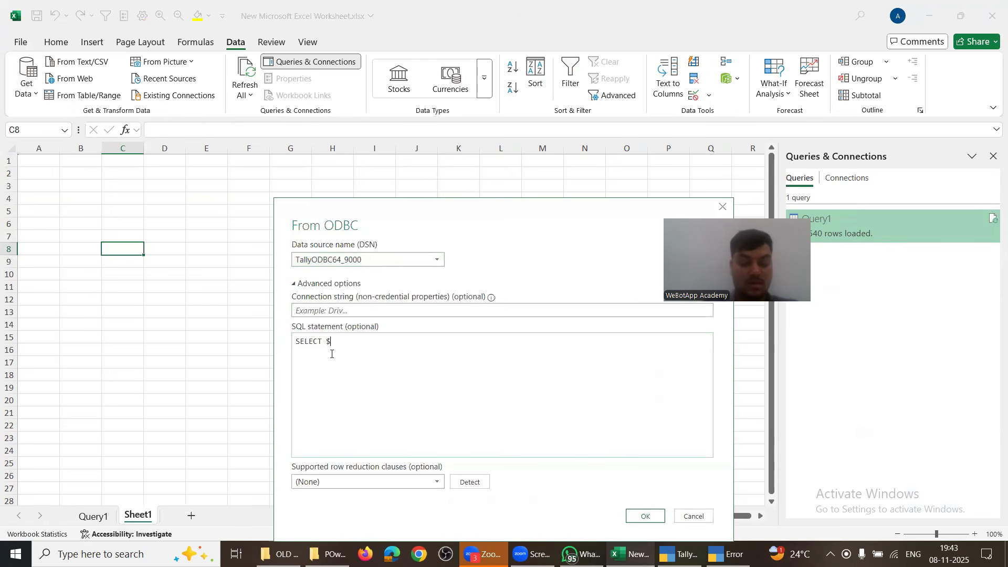
type("name, ")
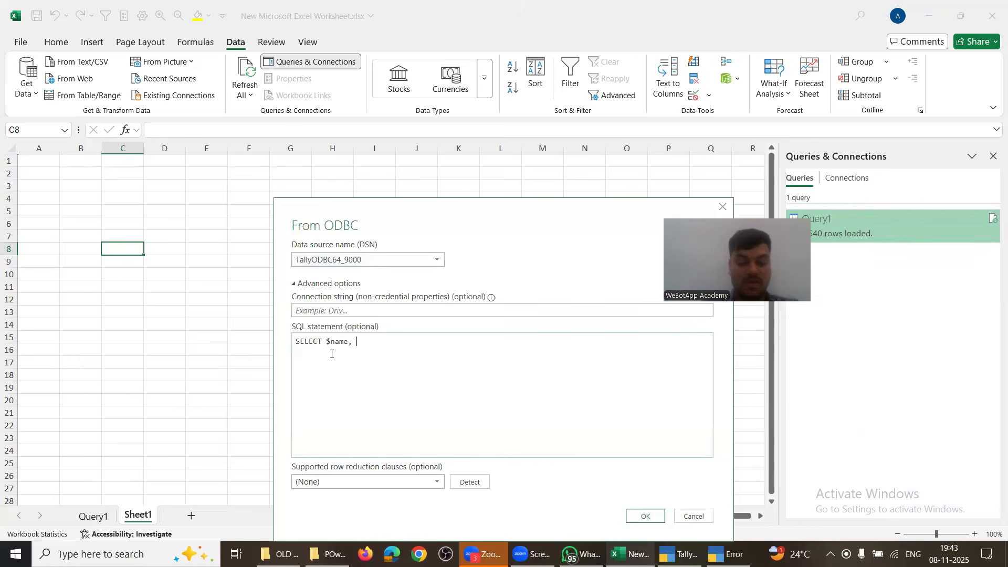
type("$openingbalance")
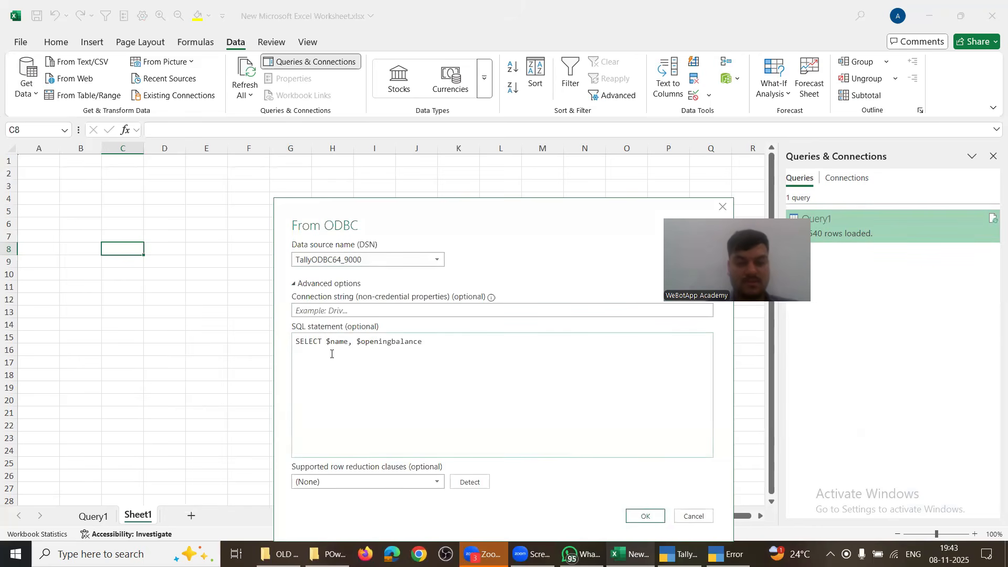
type(" from Ledger")
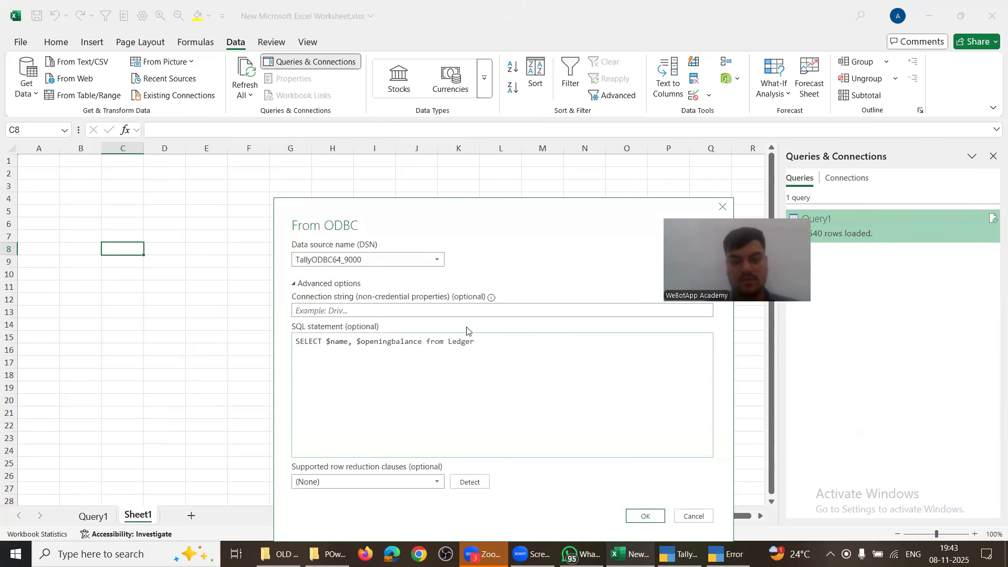
left_click_drag(468, 215, 425, 125)
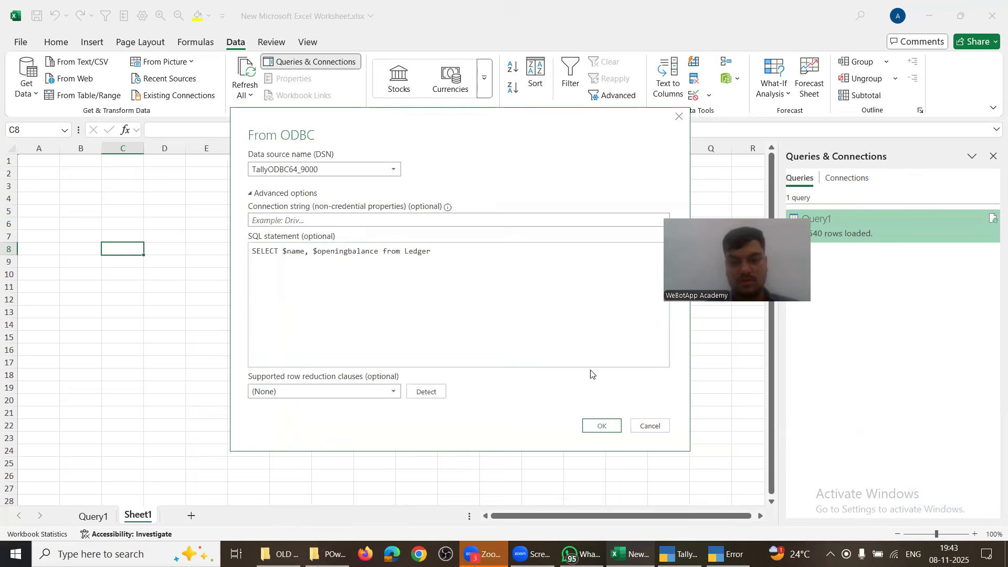
left_click(603, 427)
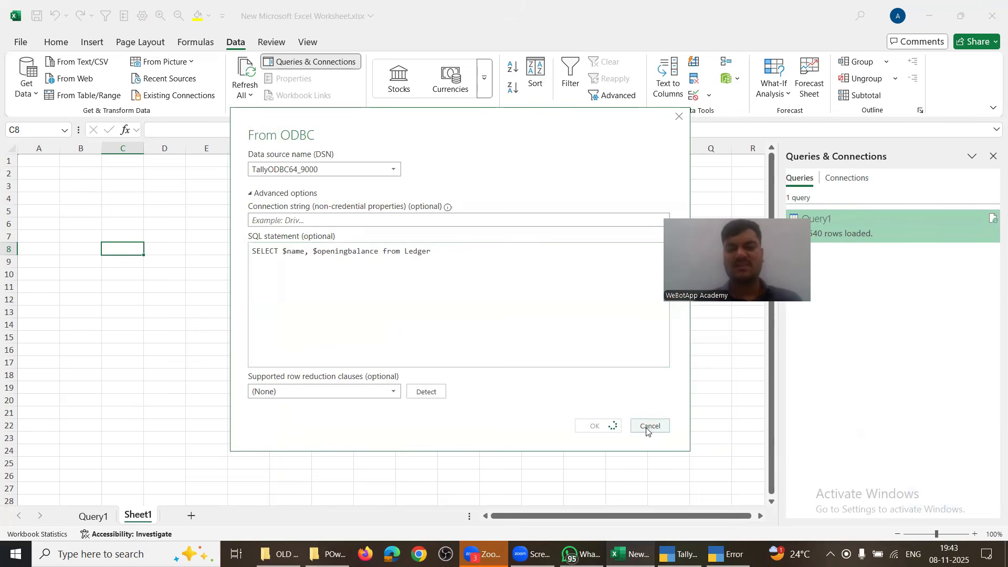
Step: Cancel the stalled ODBC import
left_click(437, 255)
key("ctrl+a")
key("ctrl+c")
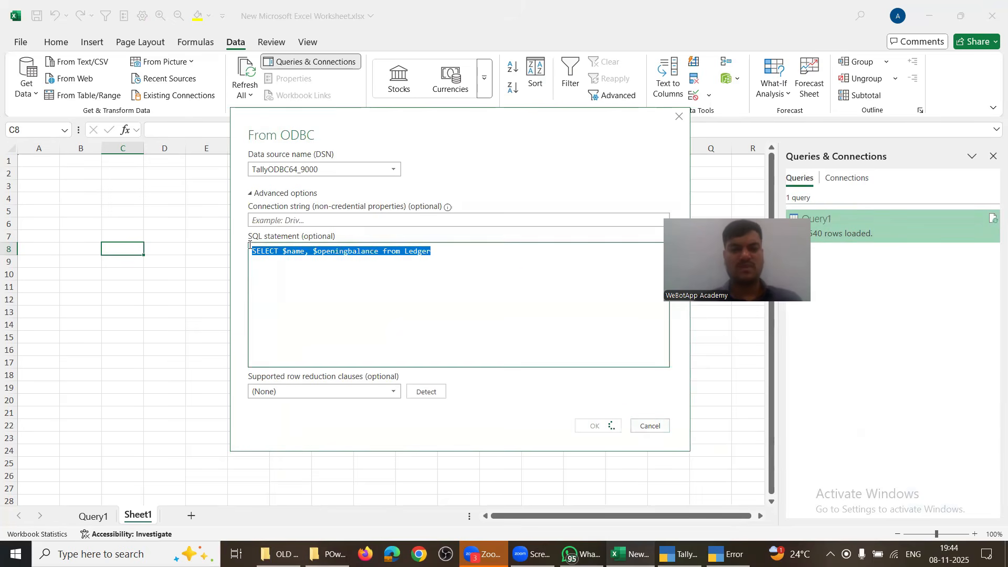
left_click(650, 426)
left_click(28, 94)
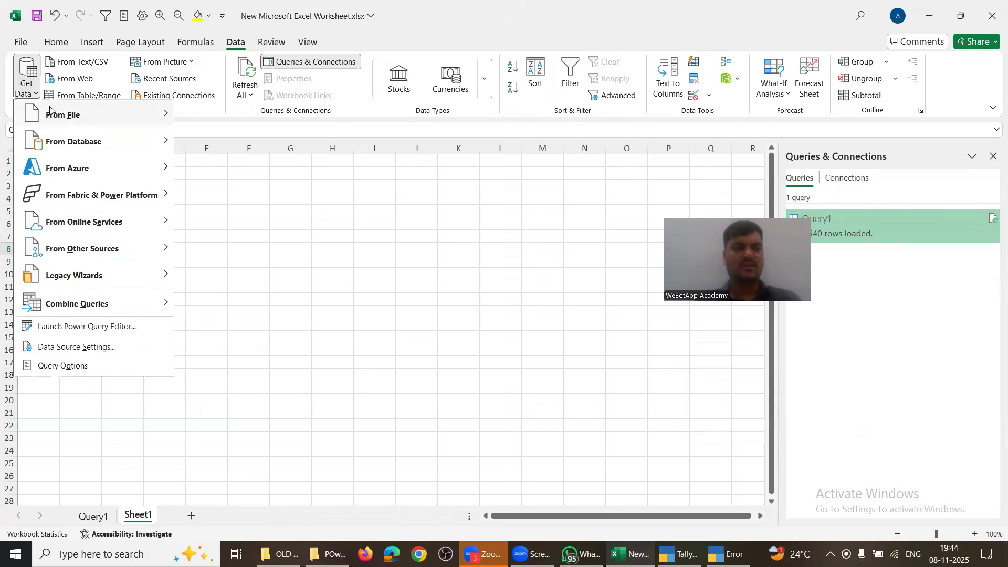
mouse_move(91, 245)
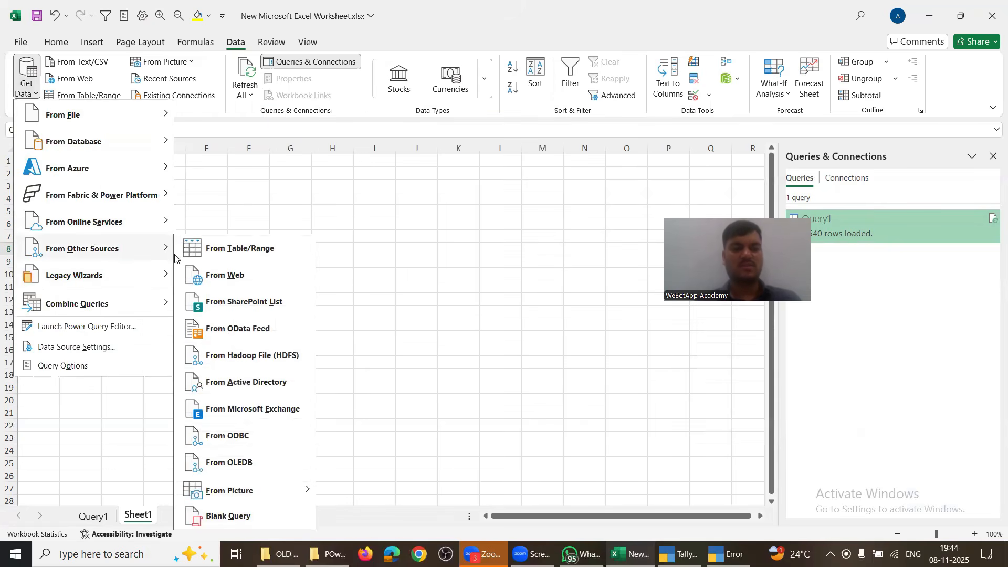
left_click(283, 435)
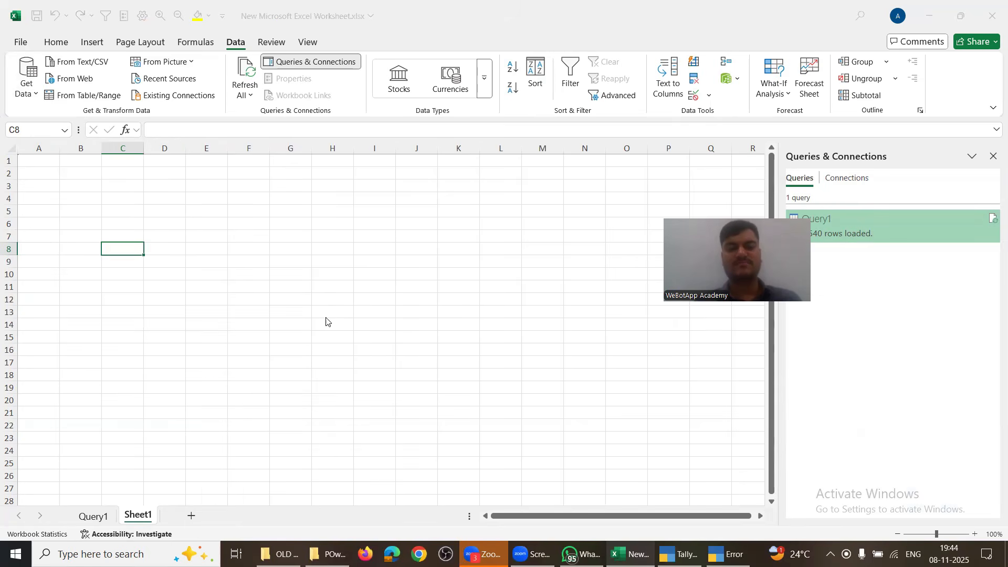
left_click(315, 261)
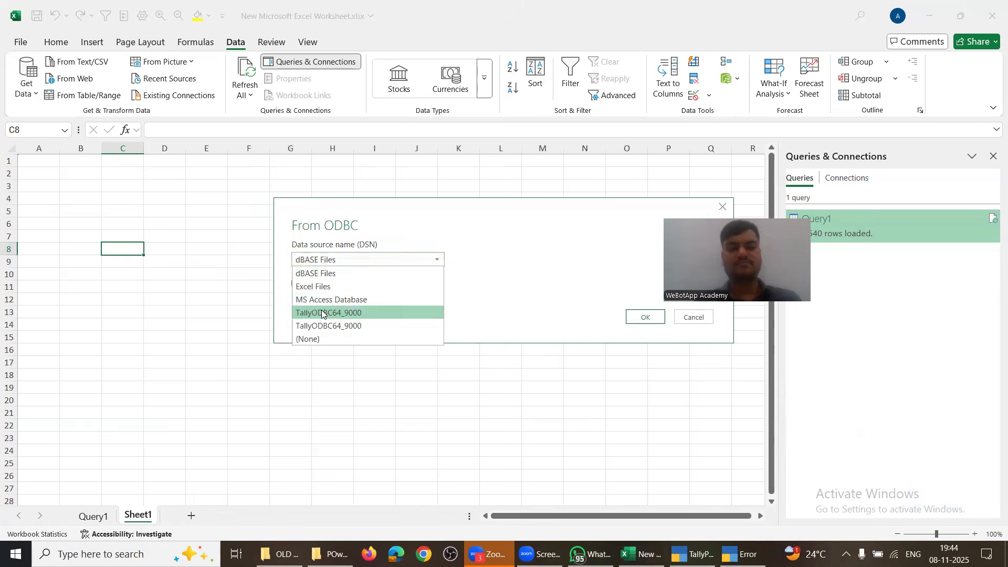
left_click(319, 325)
left_click(325, 283)
left_click(340, 363)
key("ctrl+v")
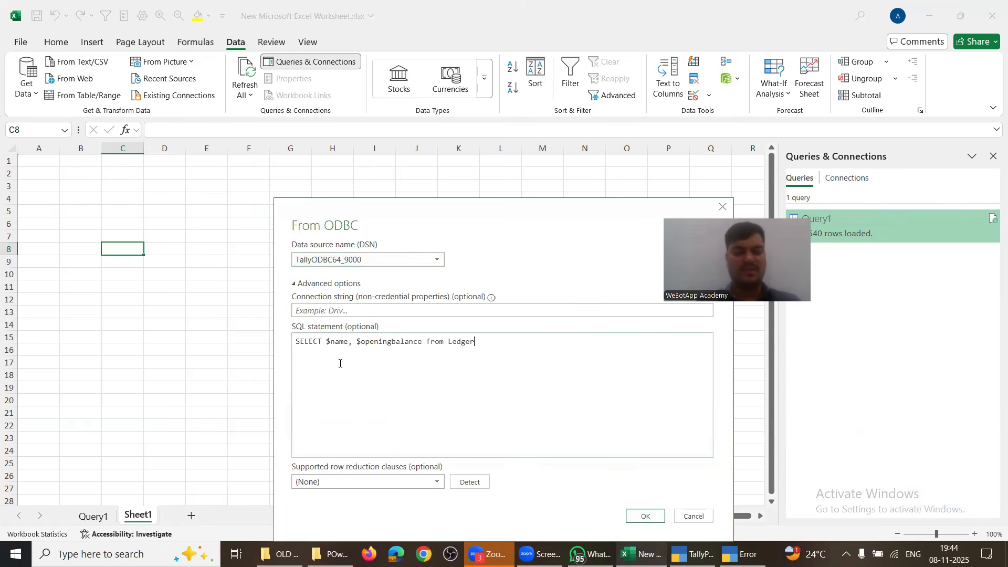
key("ctrl+shift+Left")
key("ctrl+shift+Left")
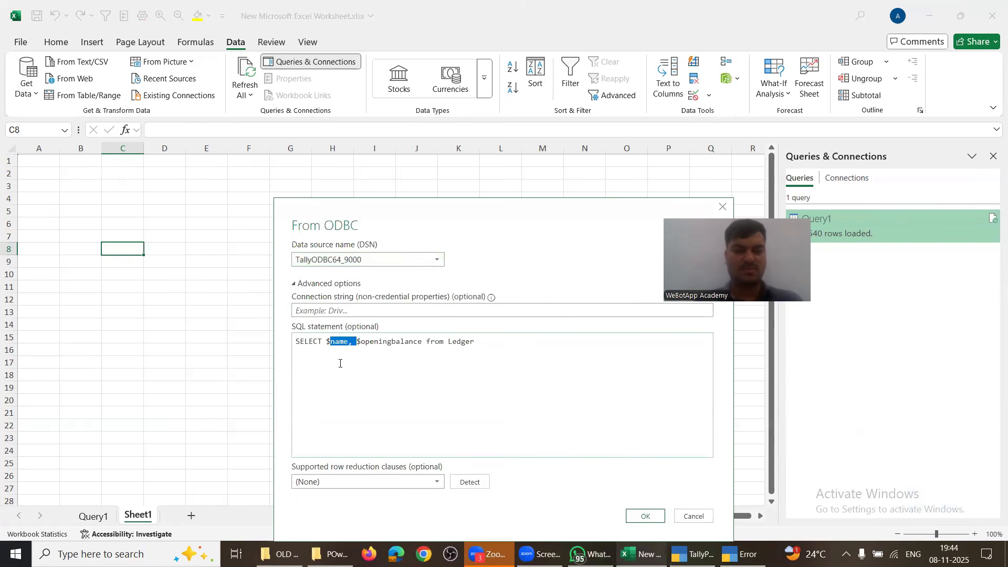
key("BackSpace")
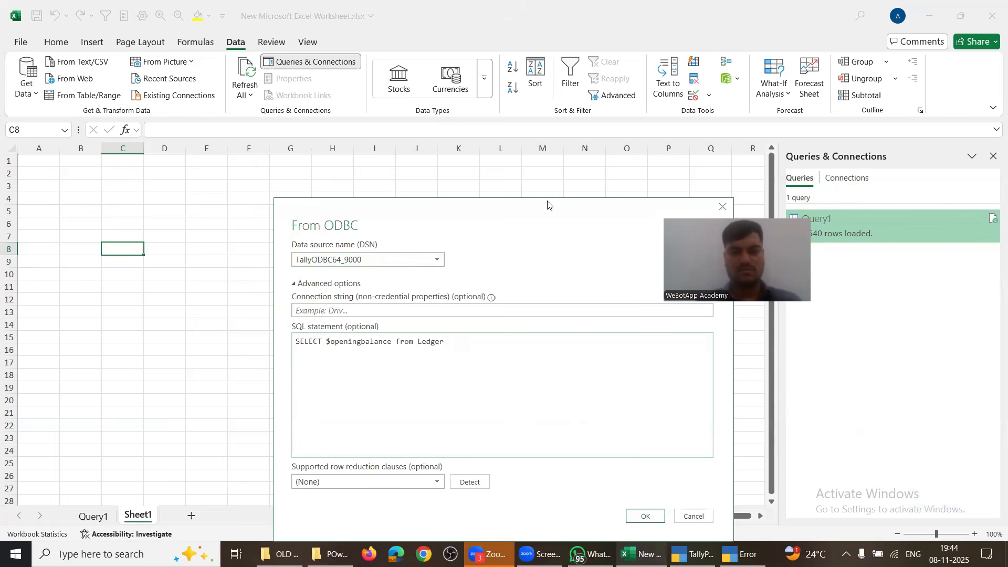
left_click(622, 432)
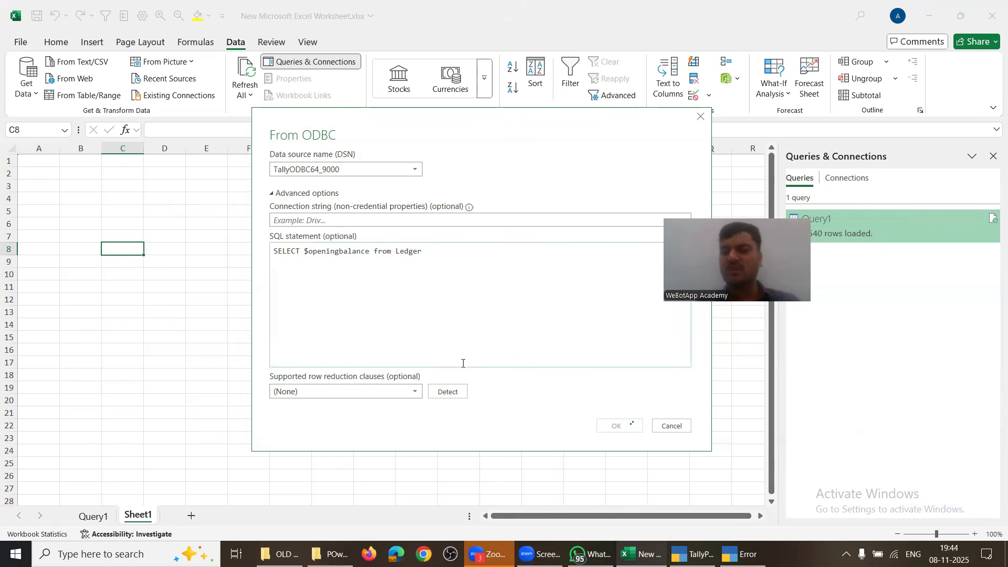
left_click_drag(422, 251, 258, 254)
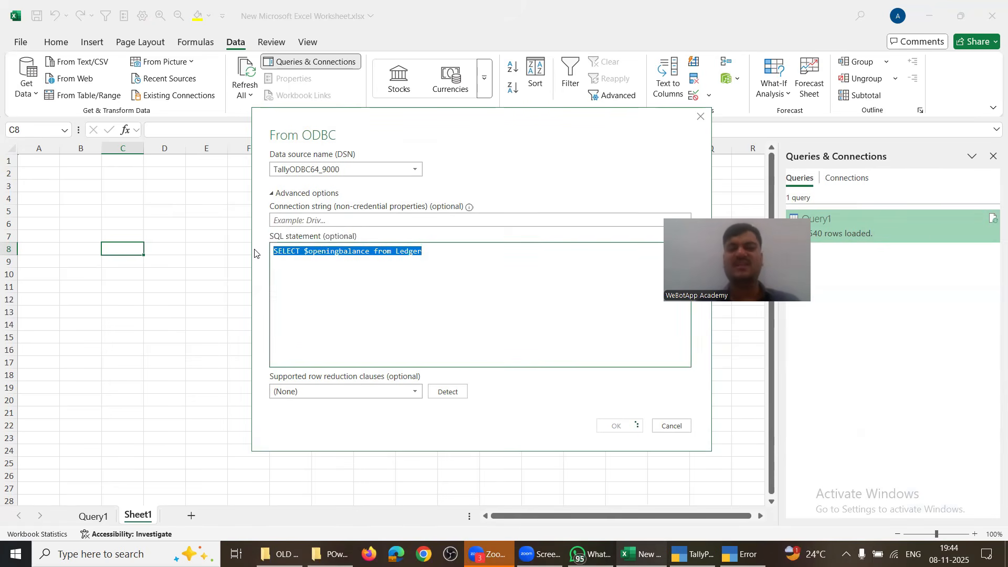
left_click(670, 426)
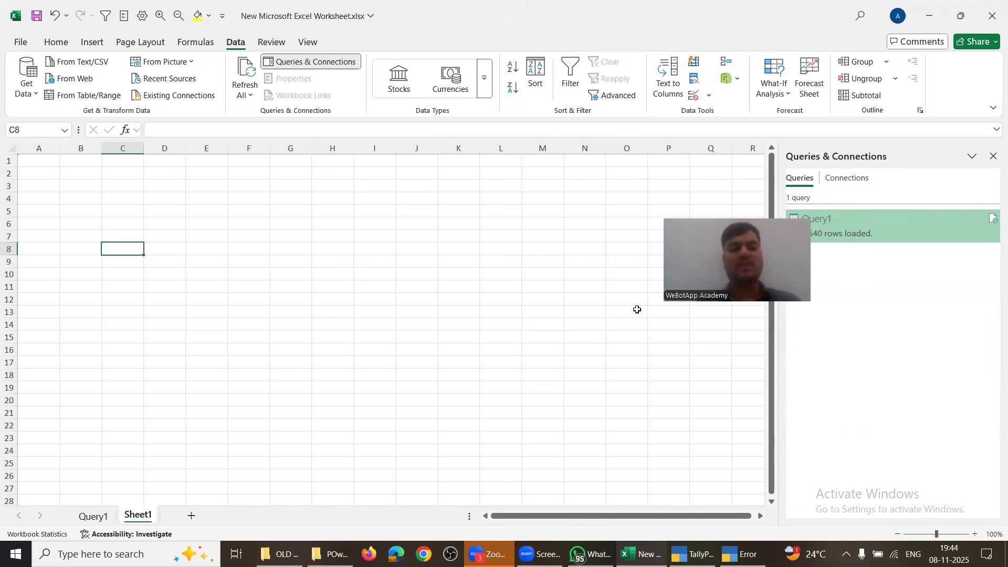
Step: Switch to the Query1 sheet holding the $Name ledger table
left_click(107, 516)
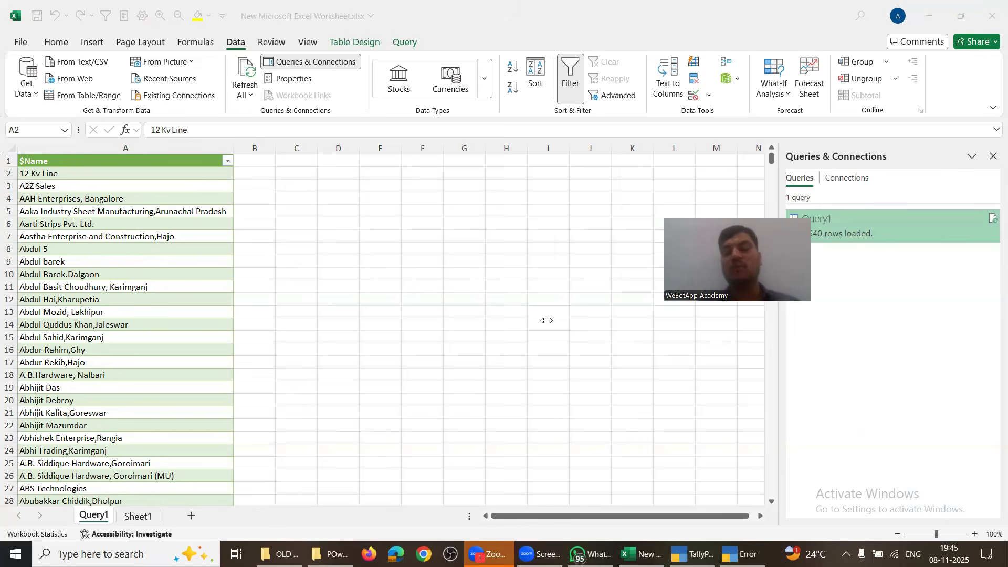
Step: Enter Cleaning, Extration and Transforation down cells E7:E9
left_click(384, 236)
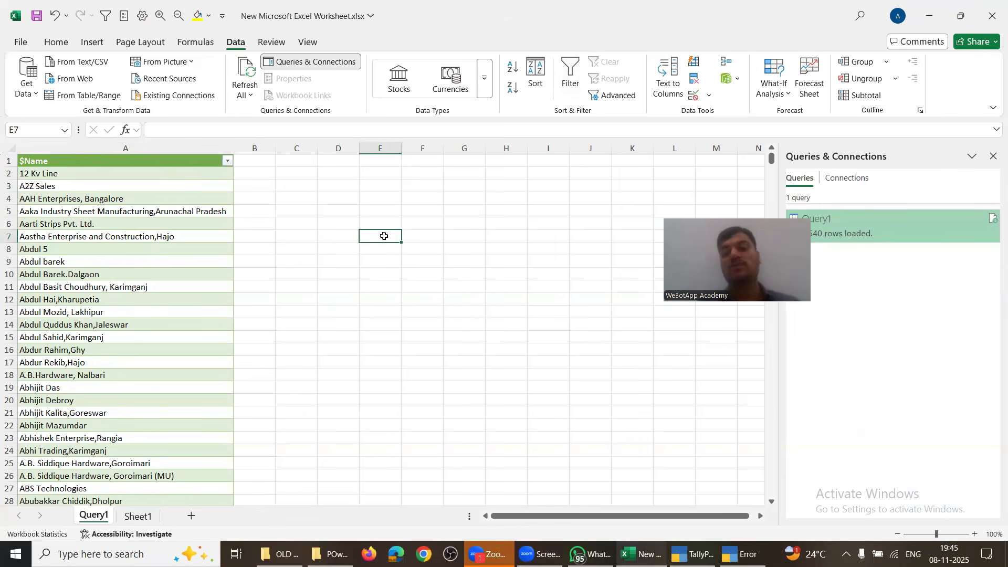
type("Cleaning")
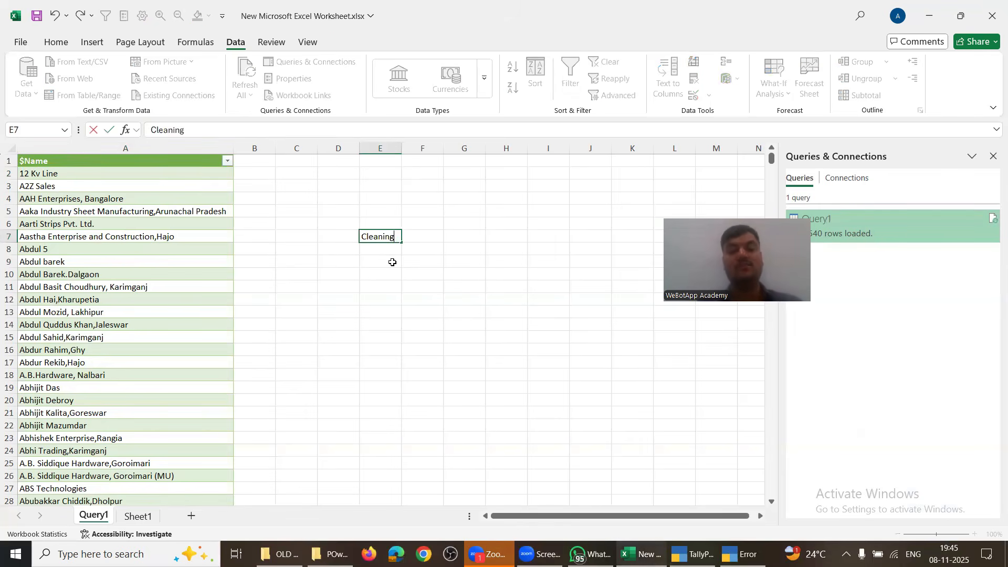
key("Return")
type("Extration")
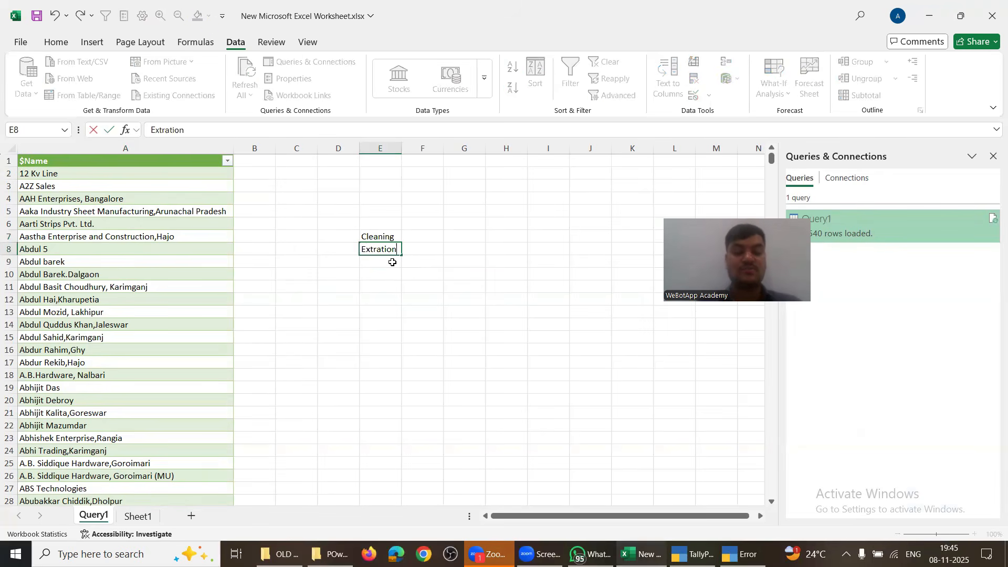
key("Return")
type("Transform")
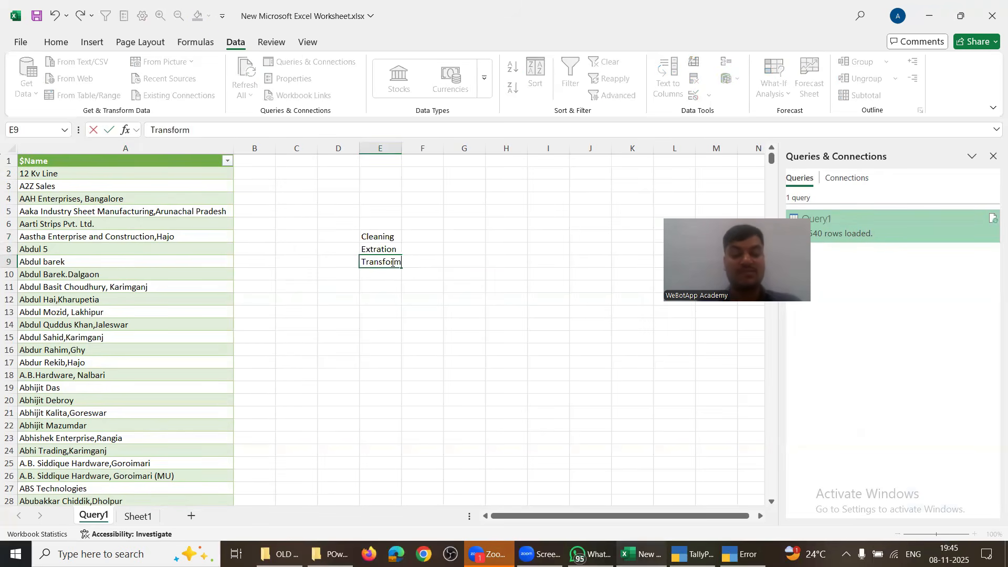
key("BackSpace")
type("n")
key("Return")
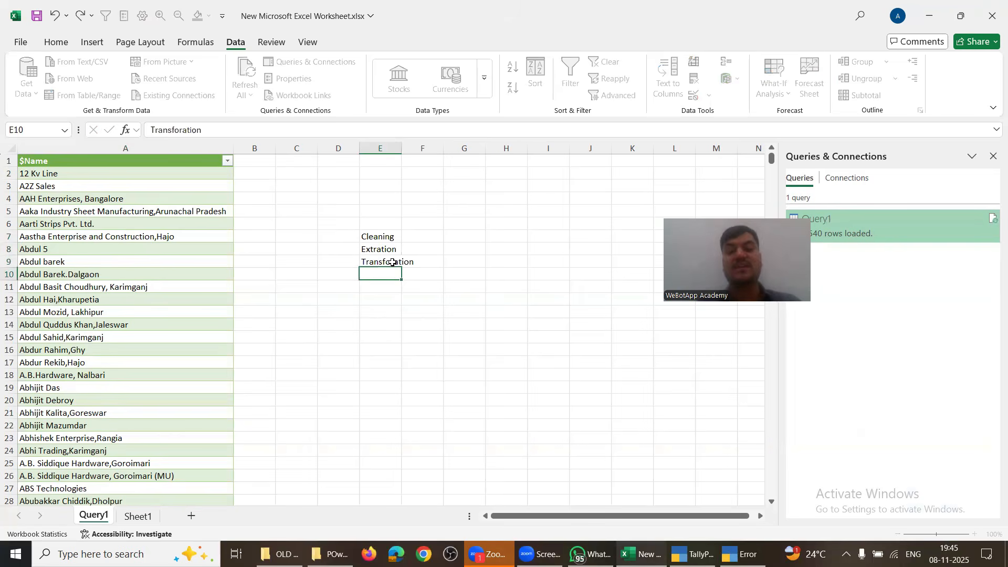
Step: Enter Yes in E4, No in G4 and Reconciliation in G7
key("Up")
key("Right")
key("Up")
key("Right")
key("Up")
key("Left")
key("Up")
key("Left")
key("Up")
key("Up")
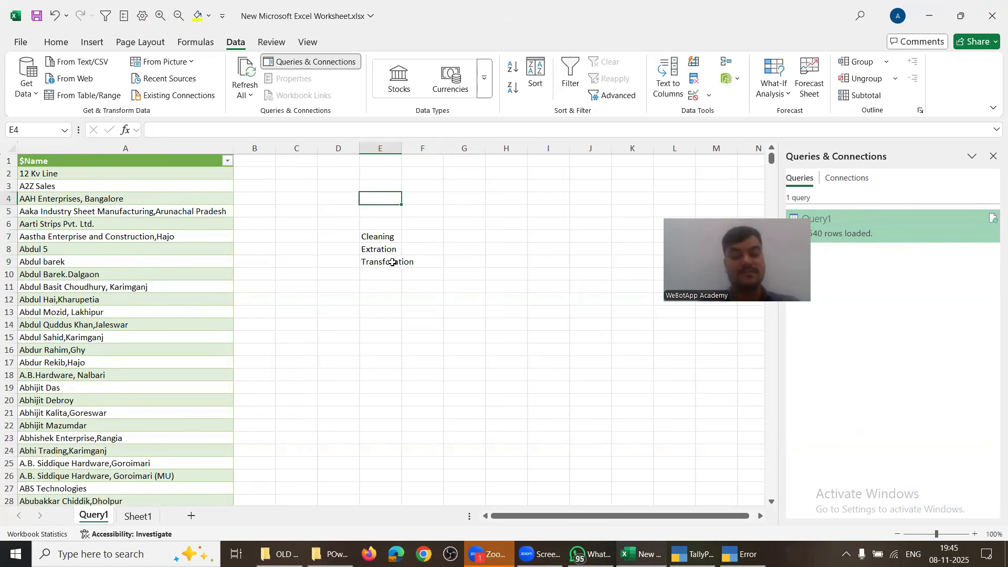
type("YEs")
key("Tab")
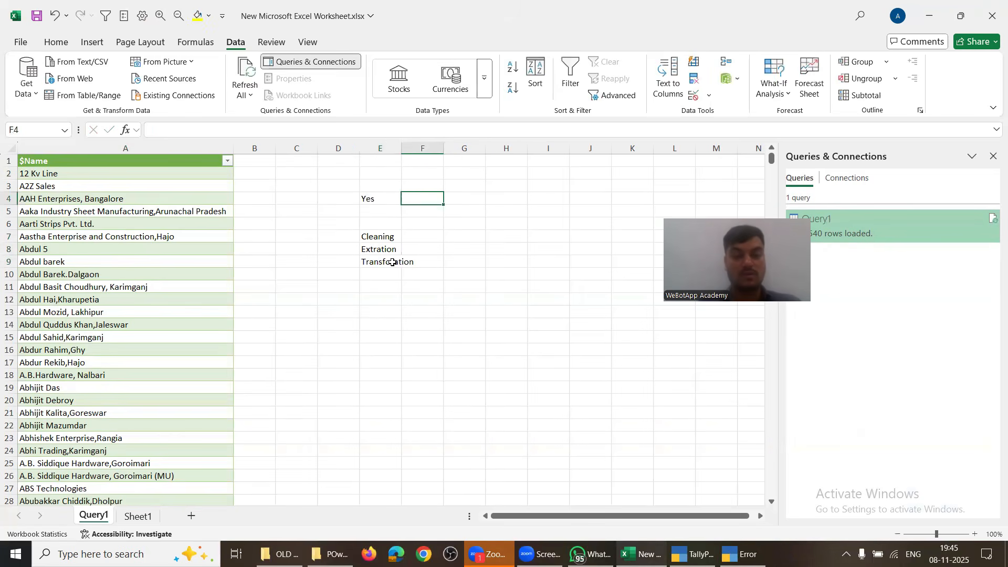
key("Tab")
type("No")
key("Return")
key("Return")
key("Down")
key("Right")
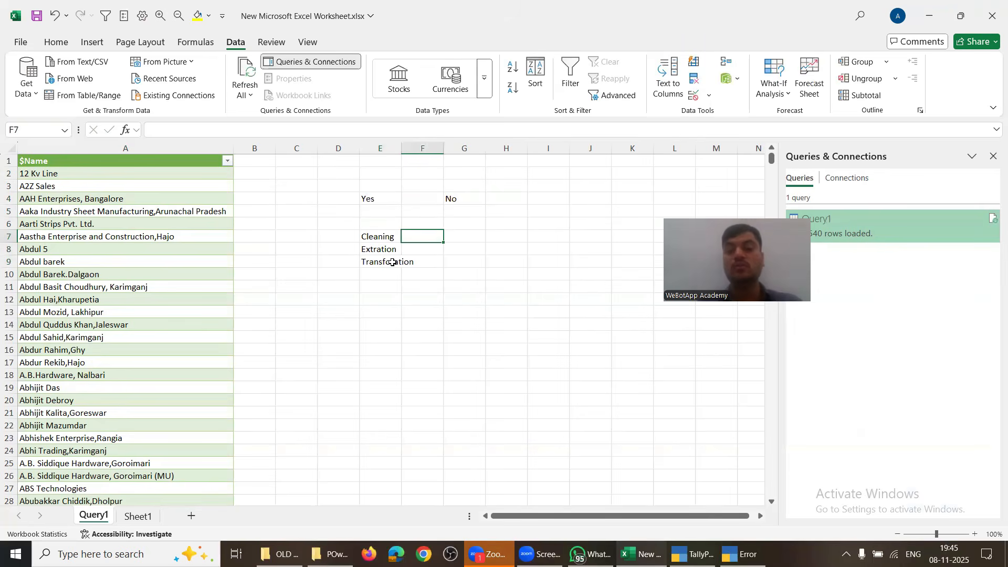
key("Right")
type("Reco")
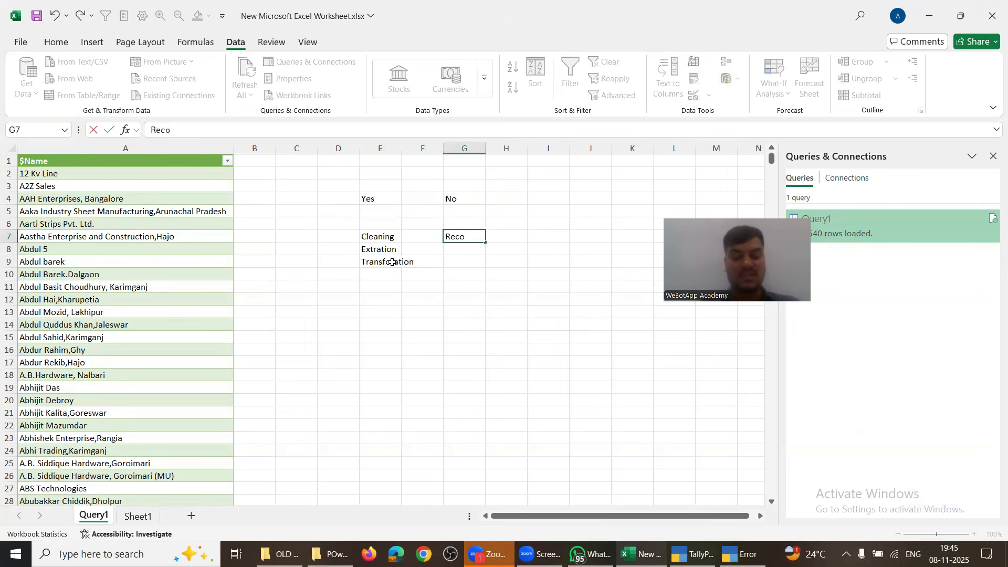
type("nciliation")
key("Return")
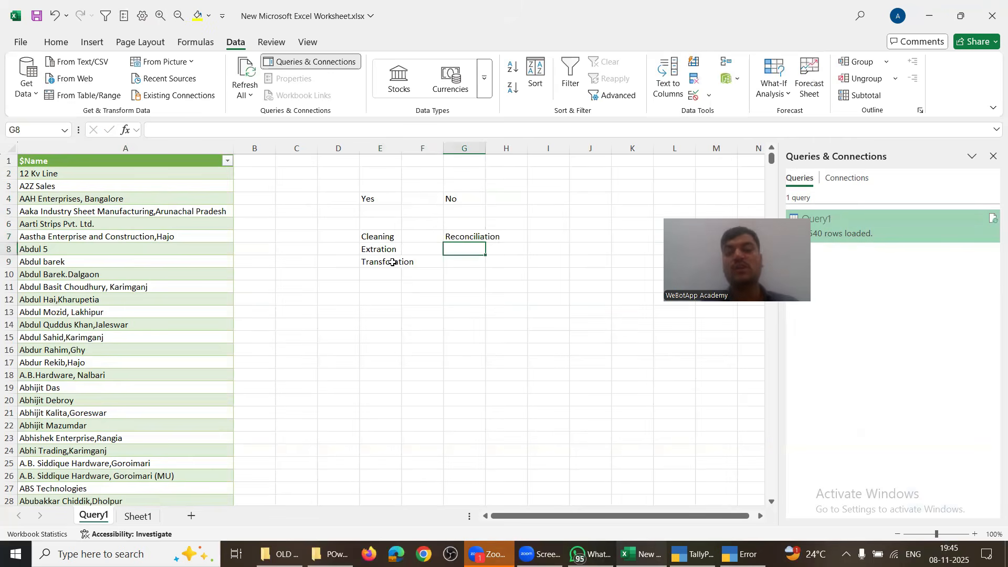
left_click(447, 234)
left_click_drag(459, 266, 477, 238)
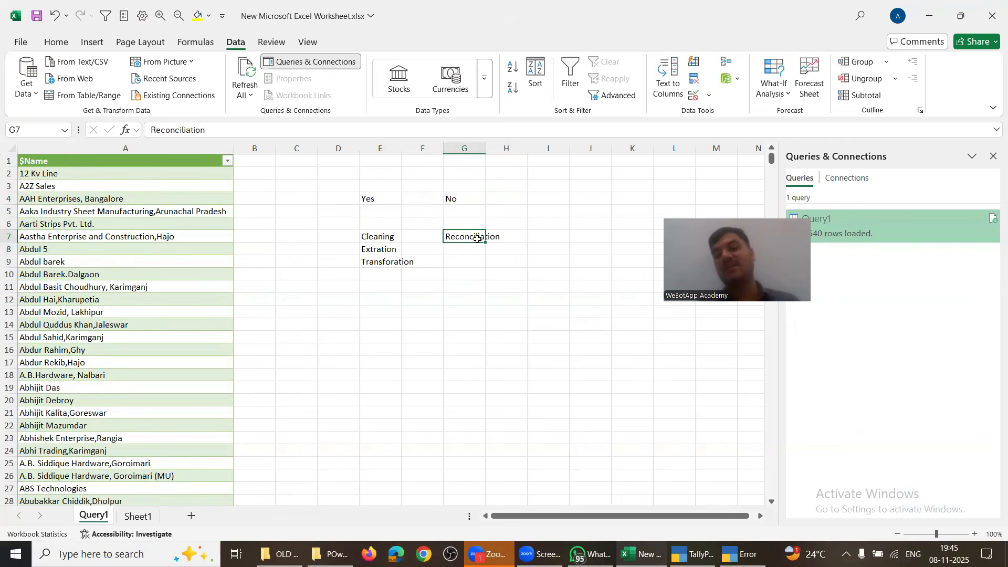
Step: Select the Cleaning, Extration and Transforation entries in E7:E9
left_click_drag(379, 237, 376, 269)
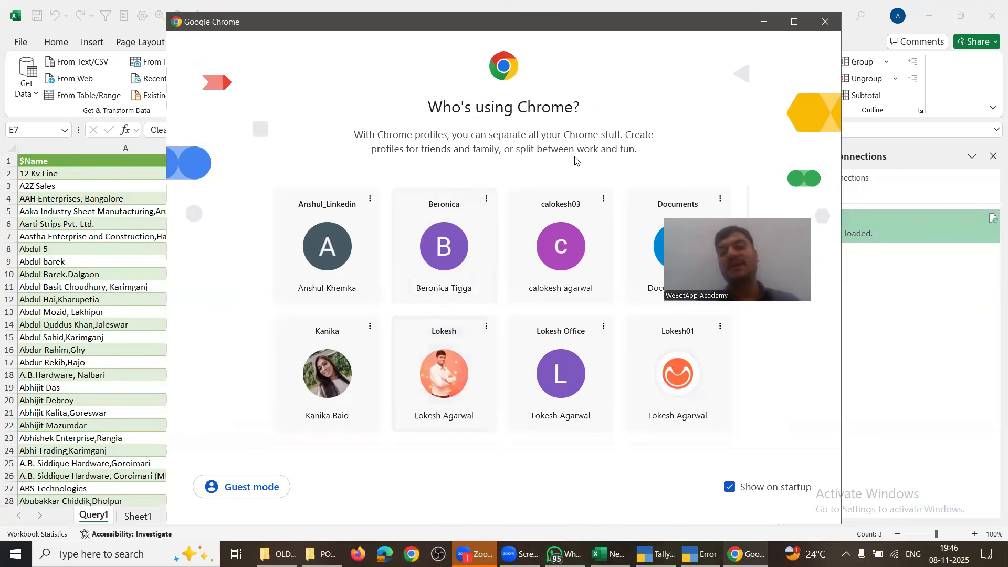
Step: Close the Chrome profile picker and click back into the Excel sheet
left_click(823, 26)
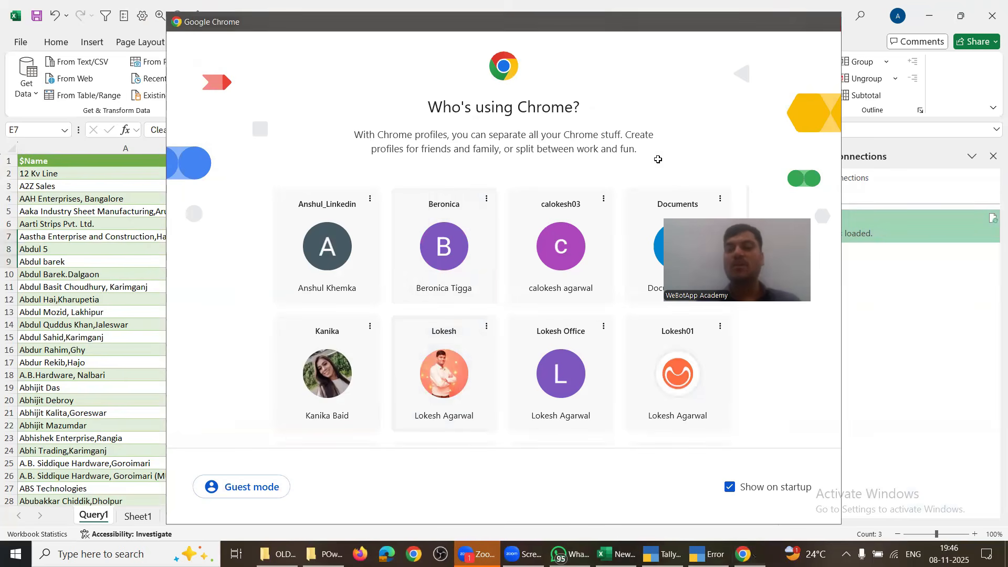
left_click(468, 350)
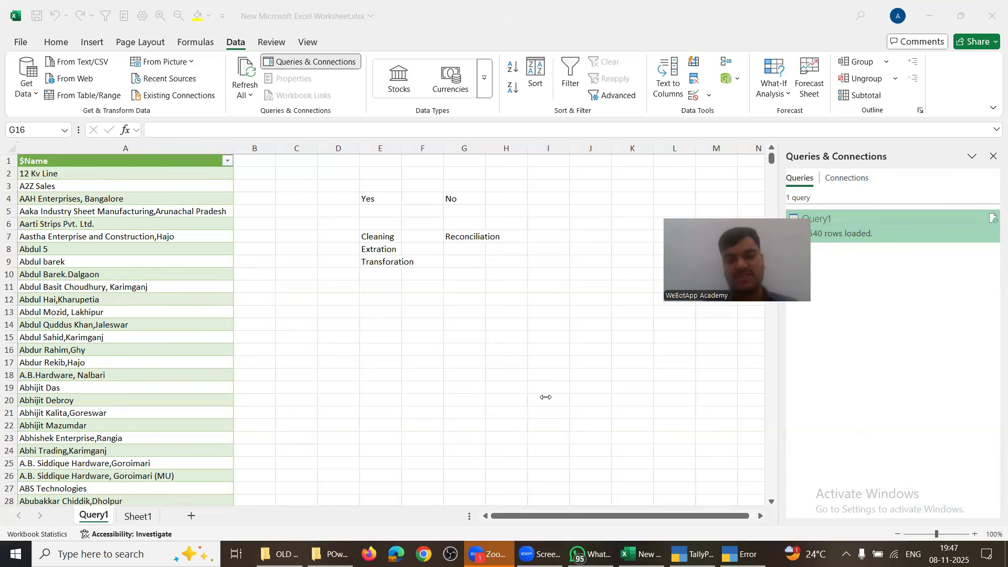
Step: Close the Excel workbook window, choosing not to save its changes
left_click(497, 377)
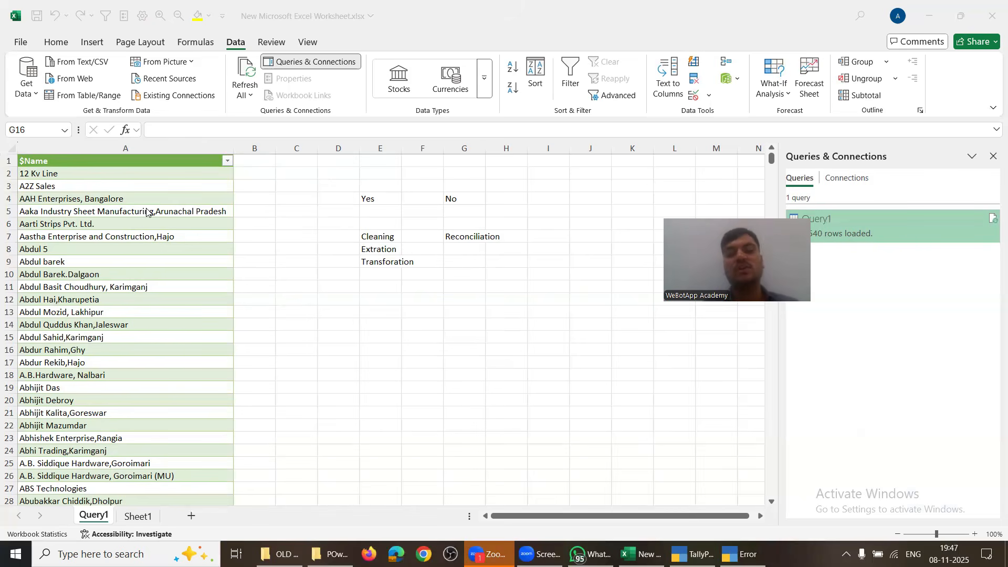
left_click(158, 250)
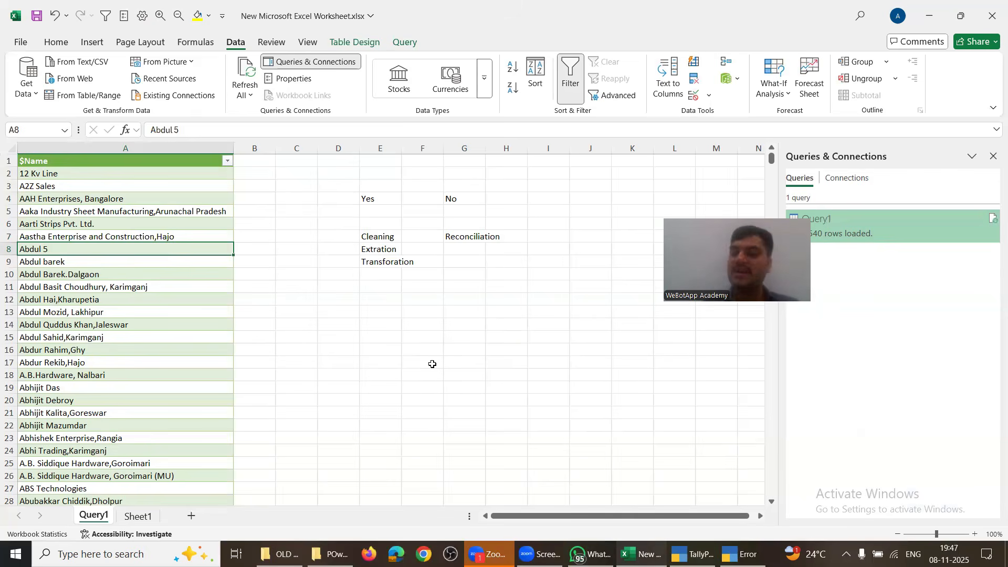
left_click(442, 377)
key("alt+space")
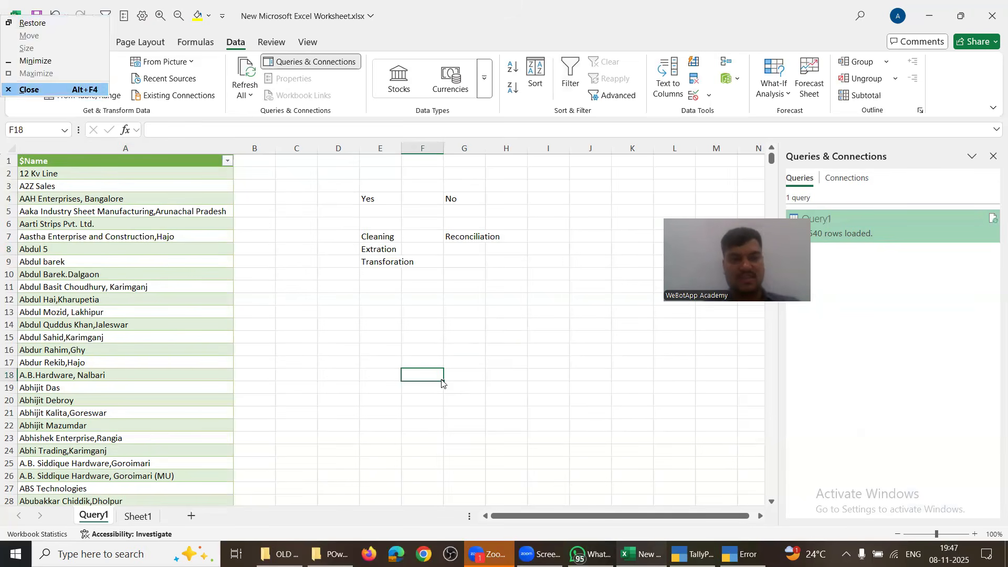
key("c")
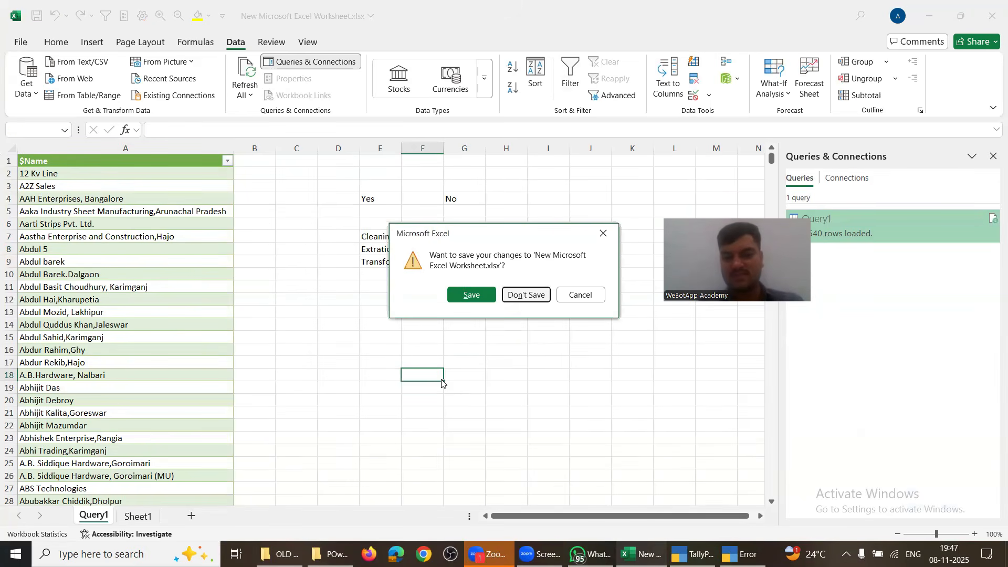
key("n")
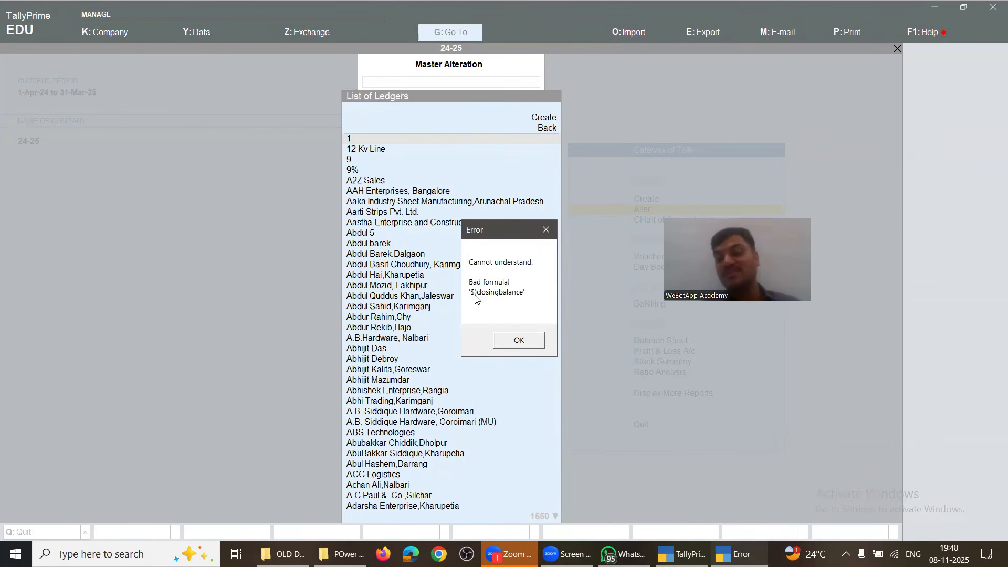
Step: Dismiss TallyPrime's 'Bad formula' error message
left_click(517, 339)
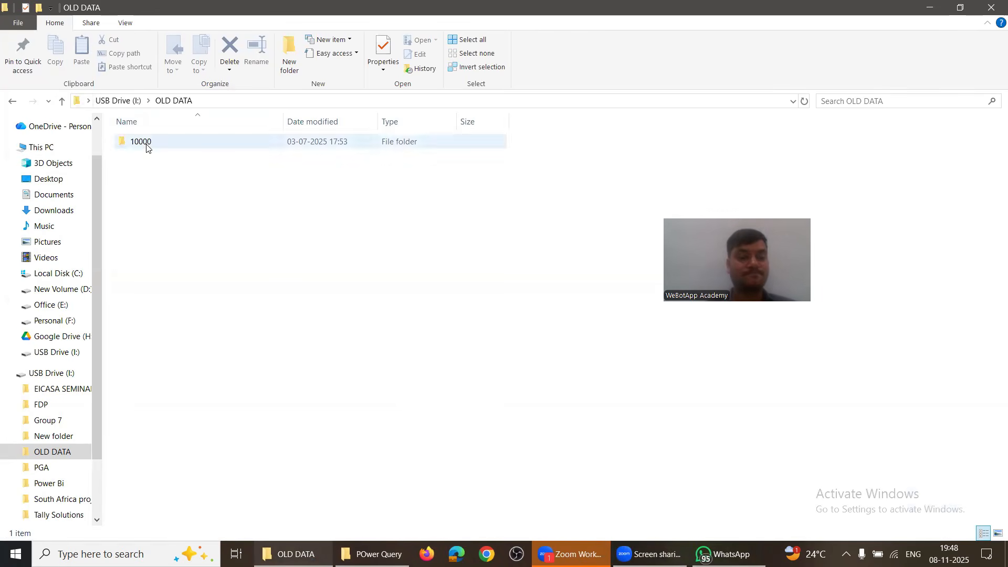
Step: Go to USB Drive > Tally Solutions > POwer Query > USE CASE - 5- Future Data
left_click(121, 101)
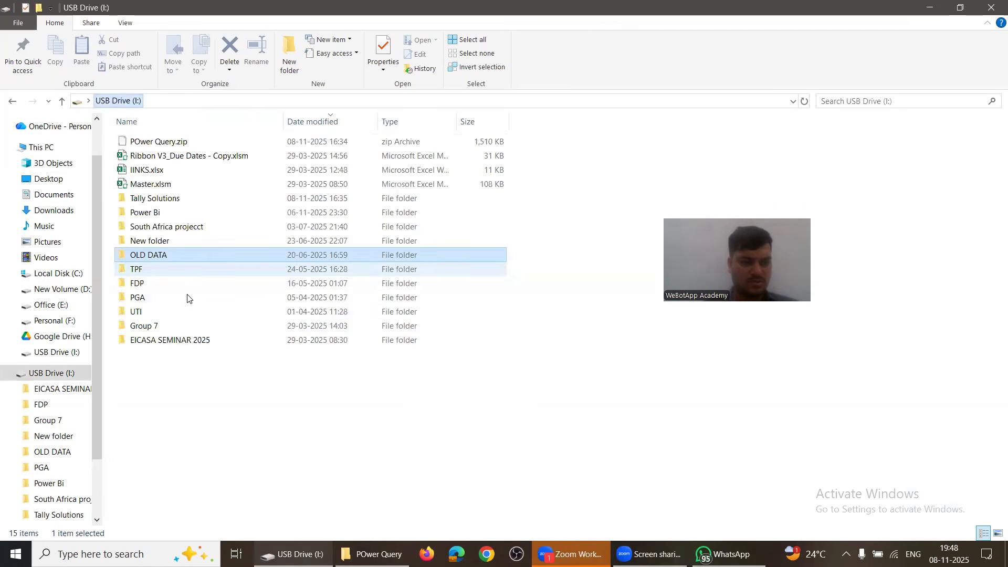
double_click(155, 198)
key("Down")
key("Return")
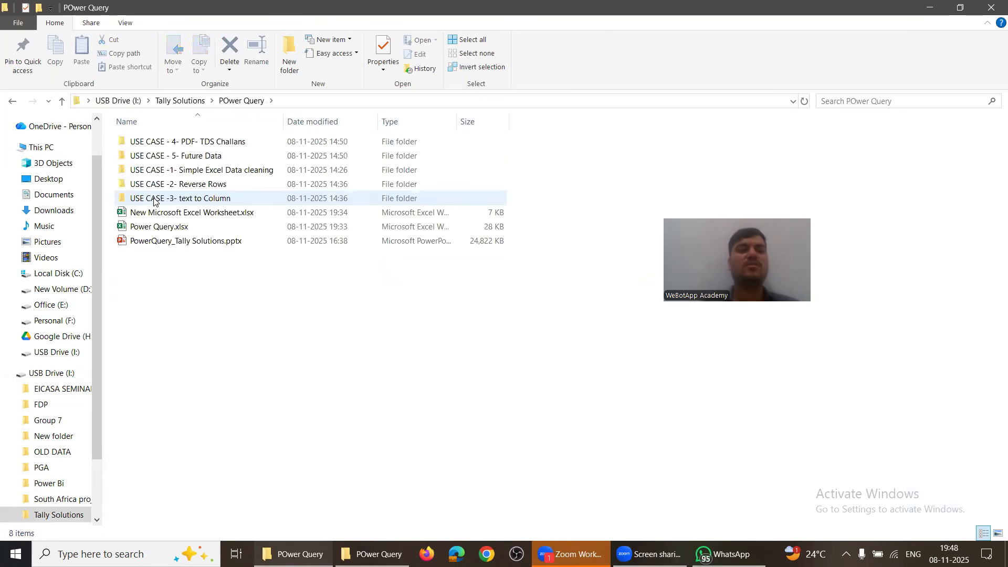
key("Down")
key("Return")
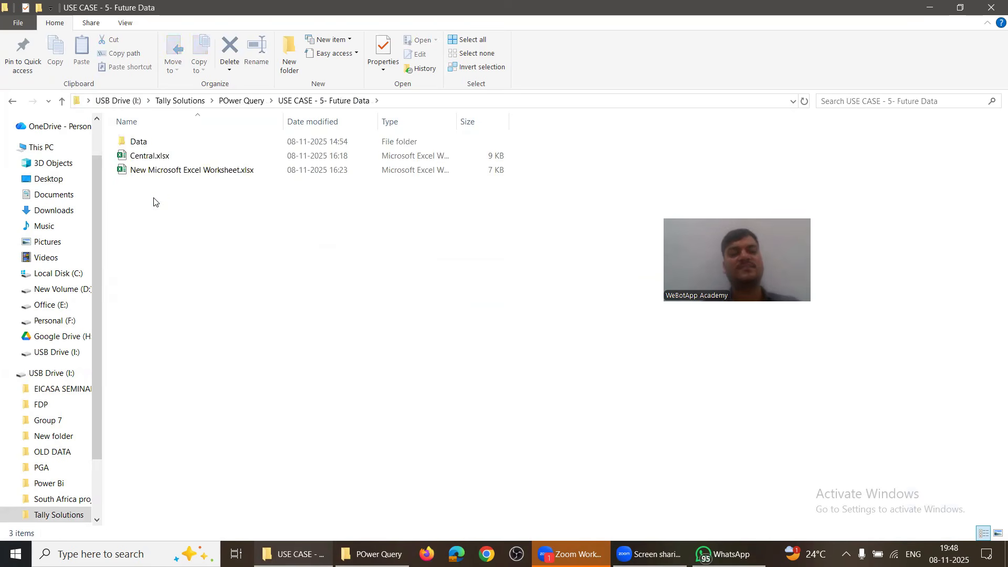
Step: Open the blank New Microsoft Excel Worksheet file
key("Down")
key("Down")
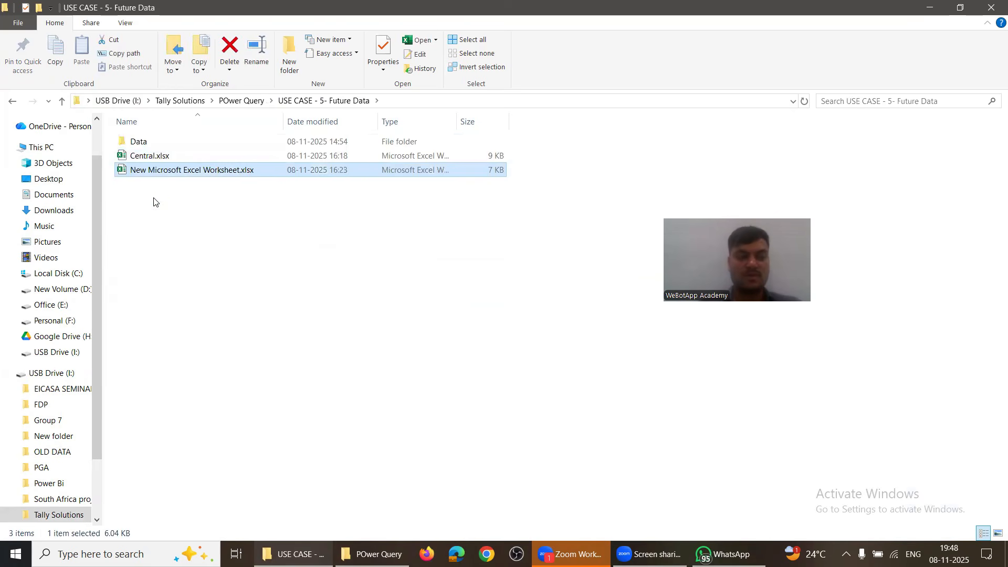
key("Return")
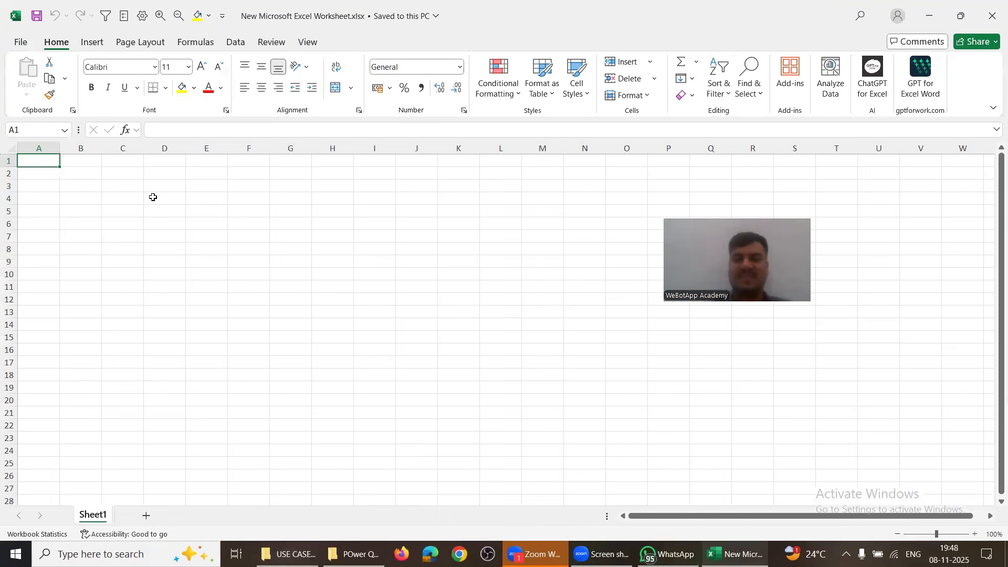
left_click(169, 261)
left_click_drag(209, 238, 374, 403)
left_click(169, 257)
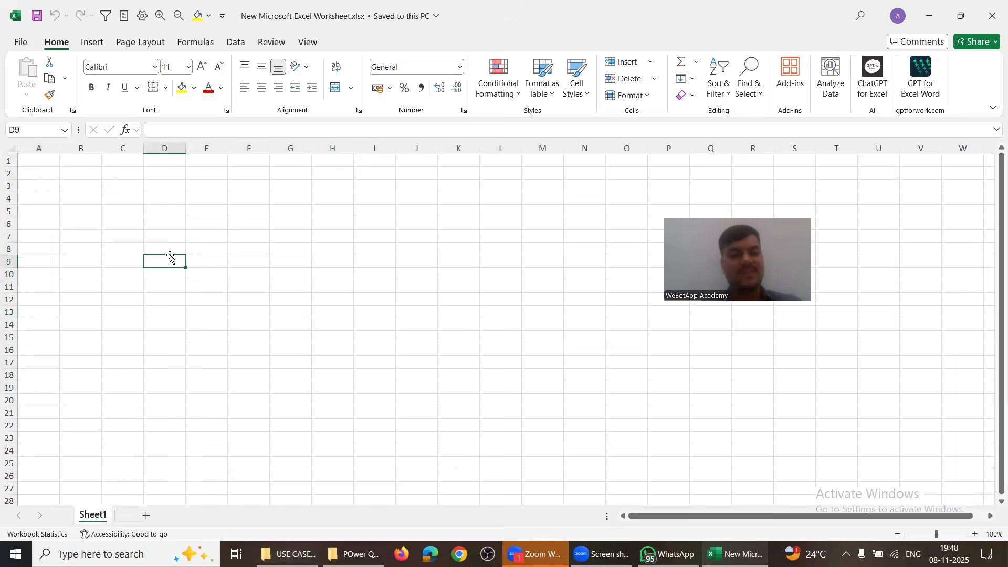
Step: Back in Explorer, open the Data folder and highlight North.xlsx
key("alt+Tab")
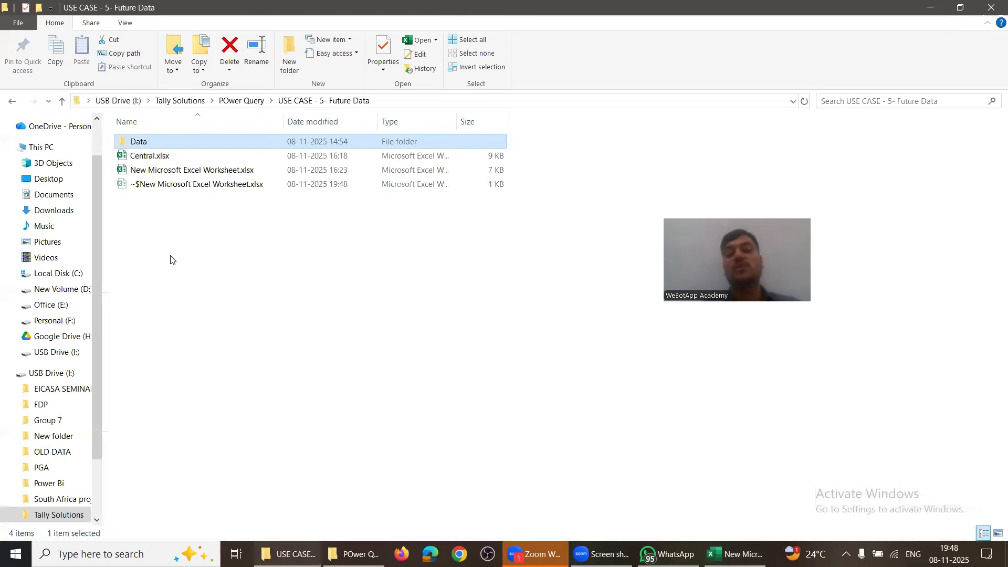
key("Return")
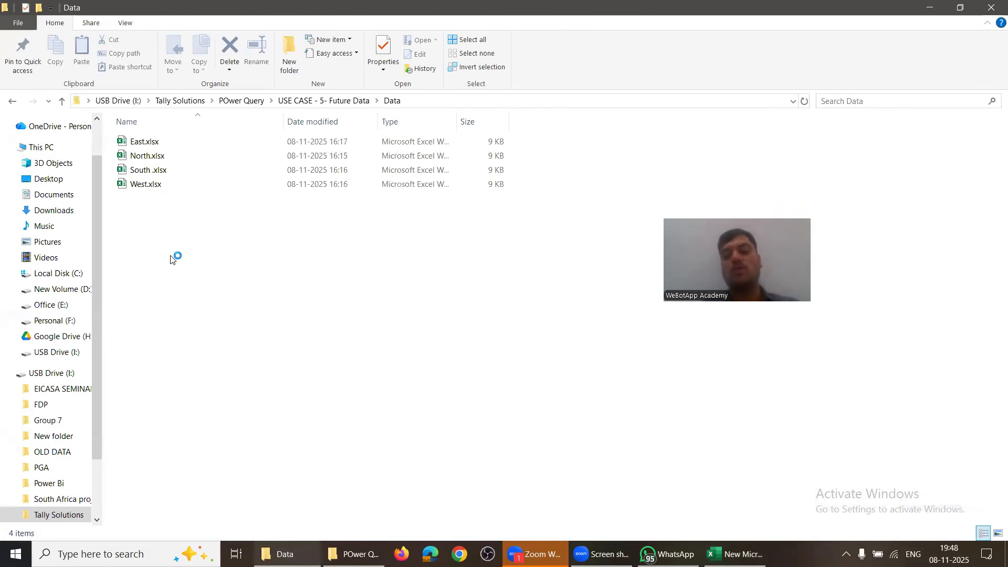
key("n")
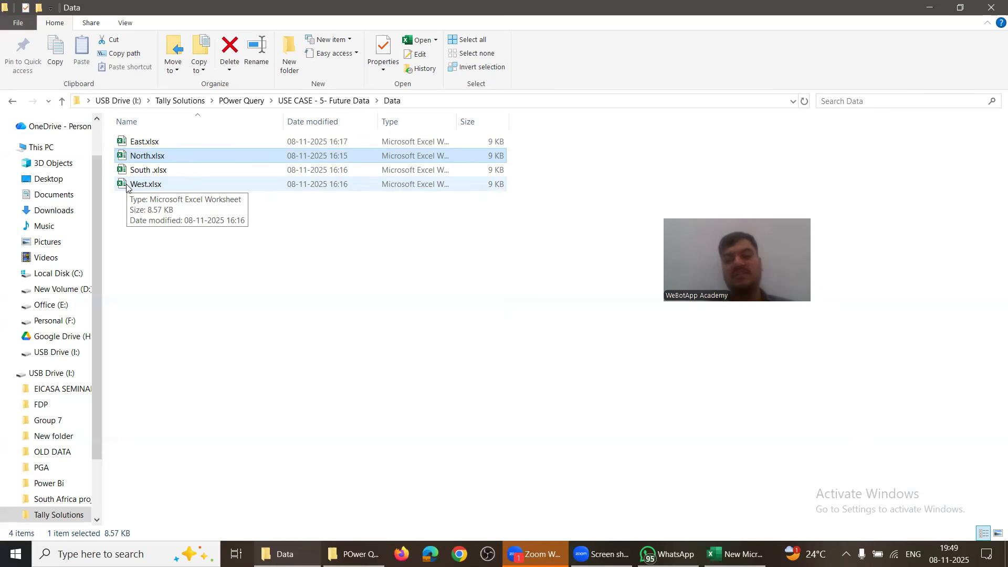
Step: Open East.xlsx and move to its Month header near E5
left_click(165, 262)
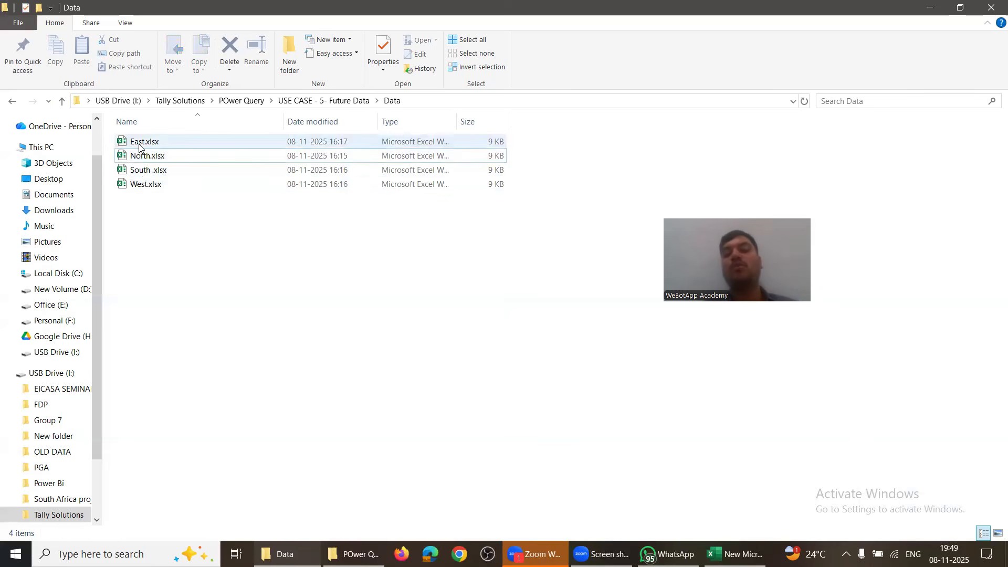
left_click(140, 147)
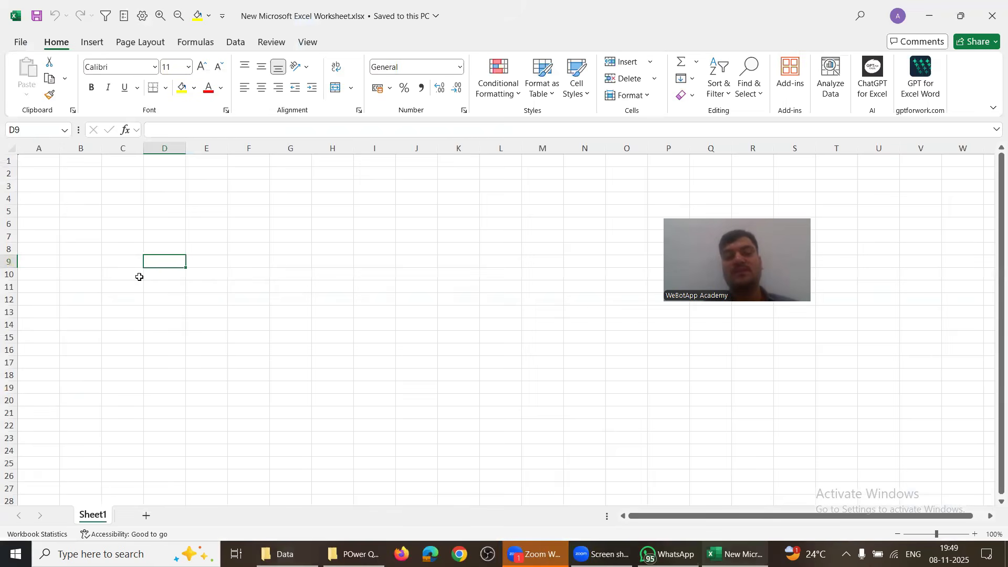
left_click(137, 336)
key("Left")
key("Left")
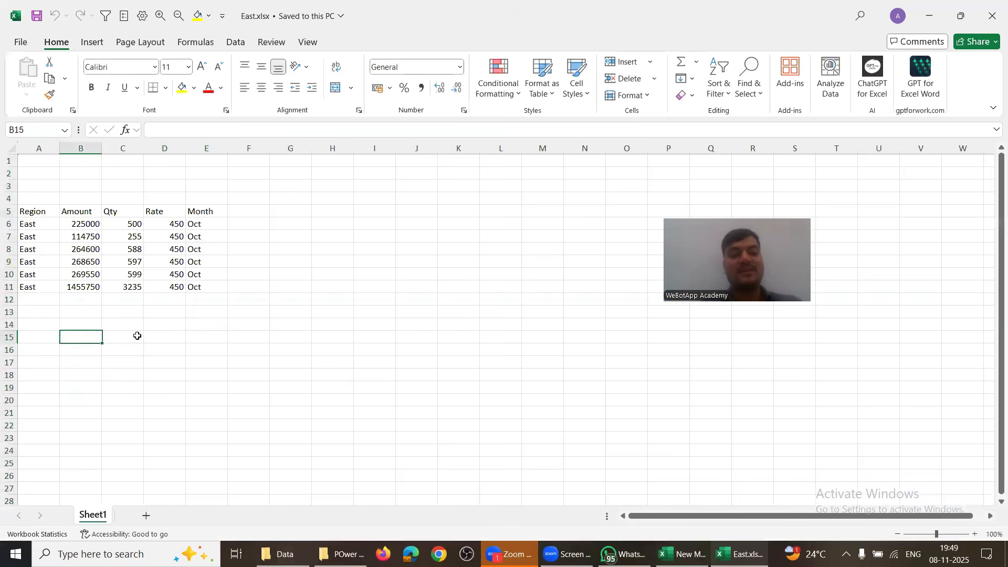
key("Up")
key("Up")
key("Up")
key("Up")
key("Up")
key("Right")
key("Up")
key("Right")
key("Up")
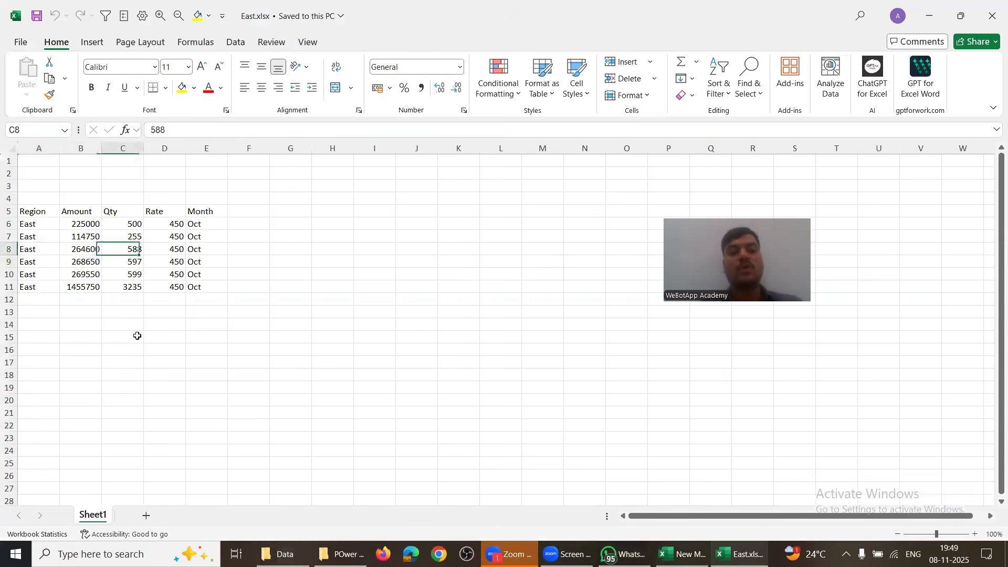
key("Right")
key("Up")
key("Up")
key("Right")
key("Up")
Step: Restore the North workbook into a smaller window and drag it to the screen centre
key("alt+Tab")
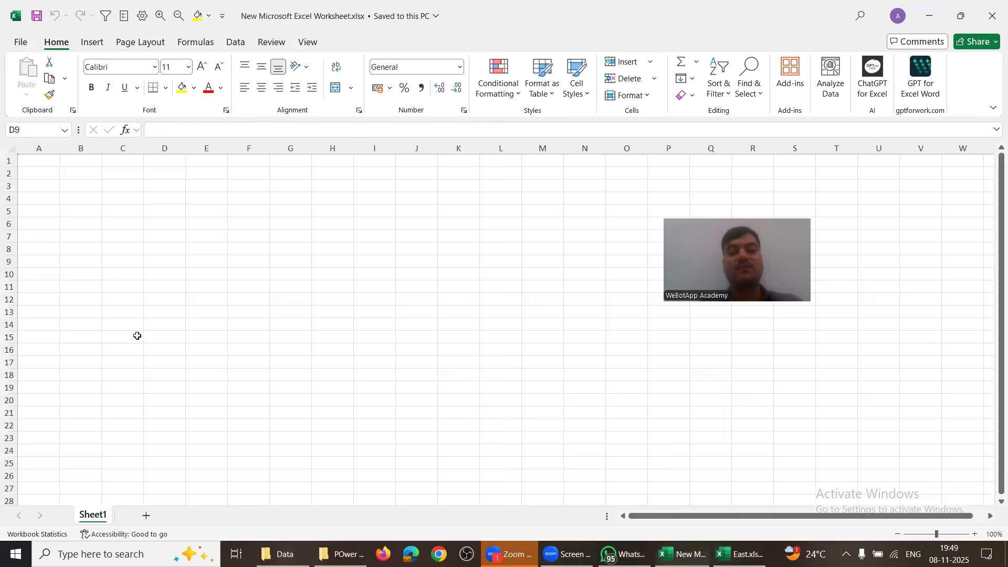
key("alt+Tab")
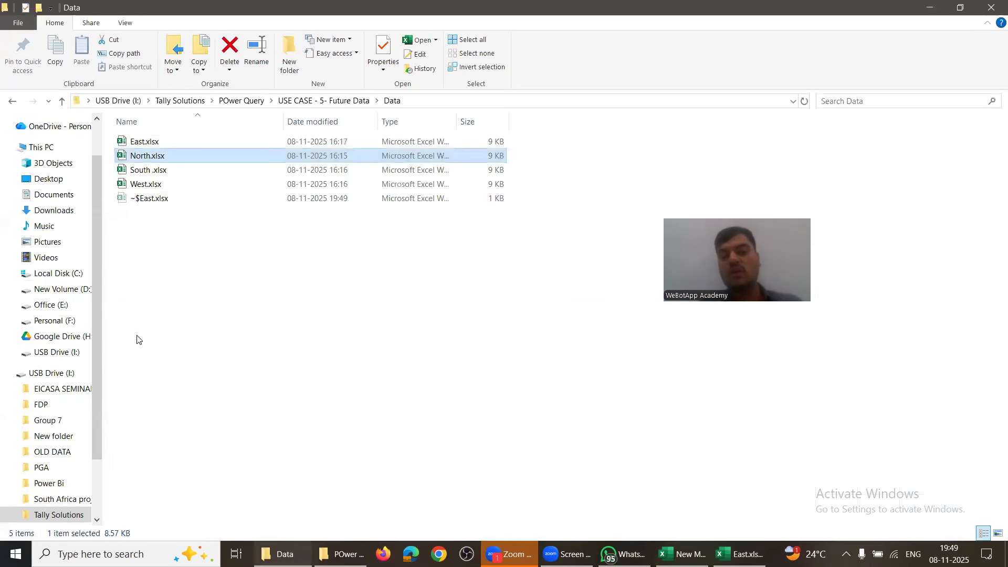
key("alt+Tab")
key("Left")
key("Left")
key("Left")
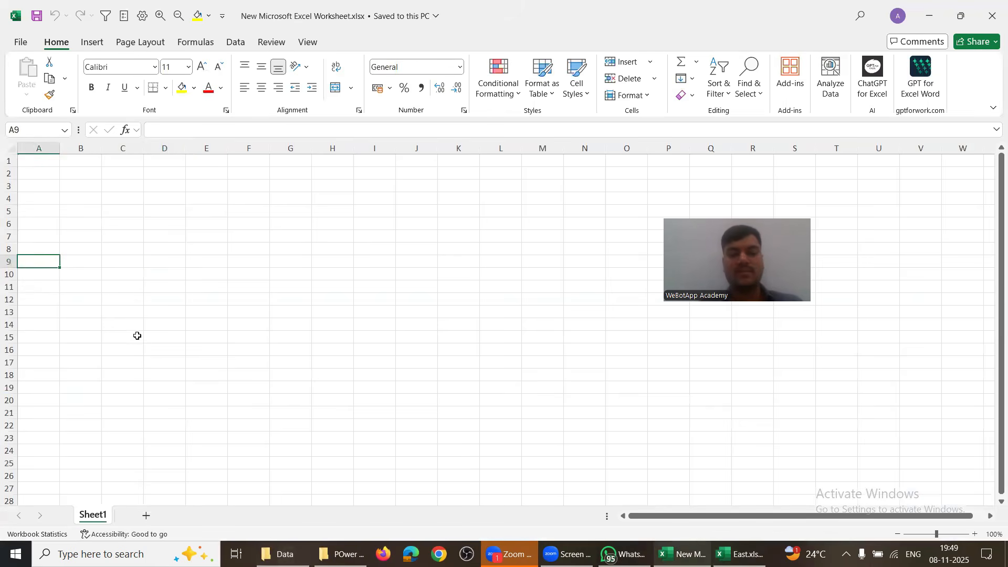
key("Up")
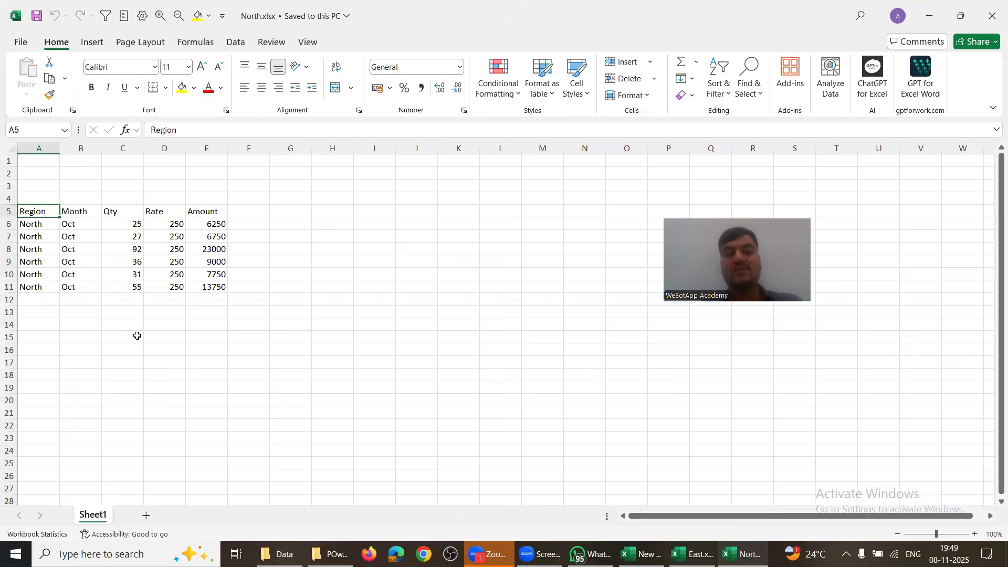
key("Right")
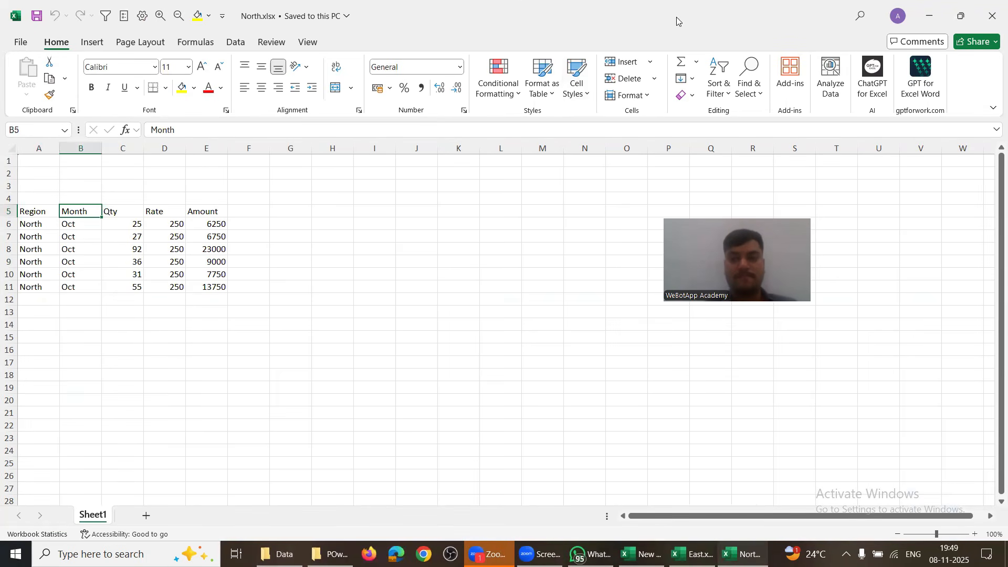
double_click(501, 18)
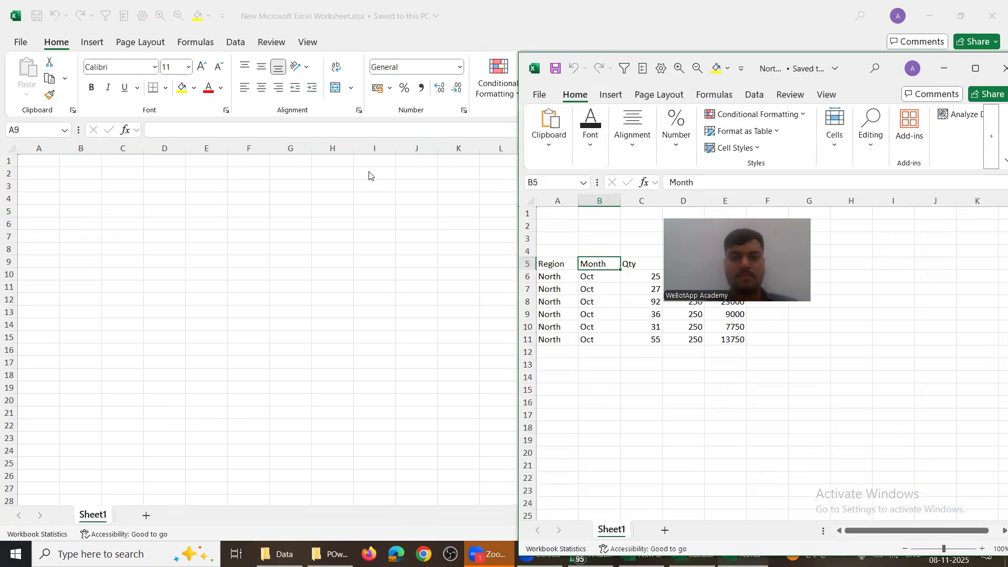
key("alt+Tab")
key("alt+Tab")
key("alt+Tab")
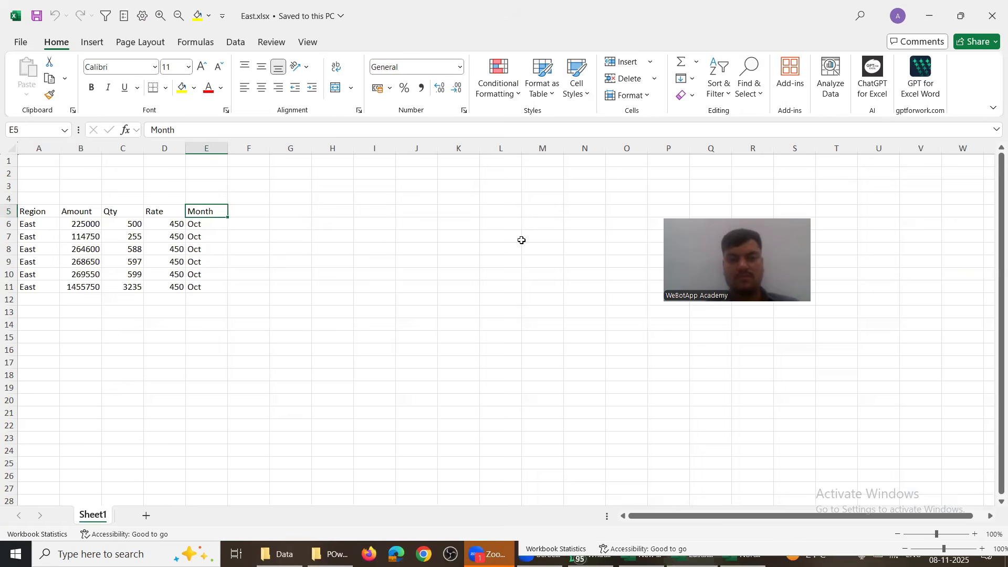
key("alt+Tab")
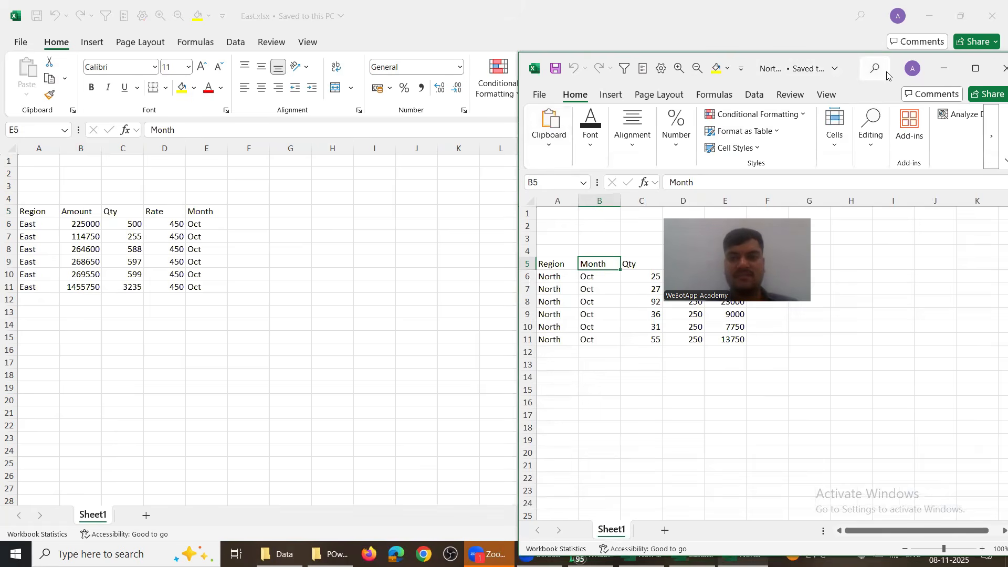
left_click_drag(887, 75, 632, 41)
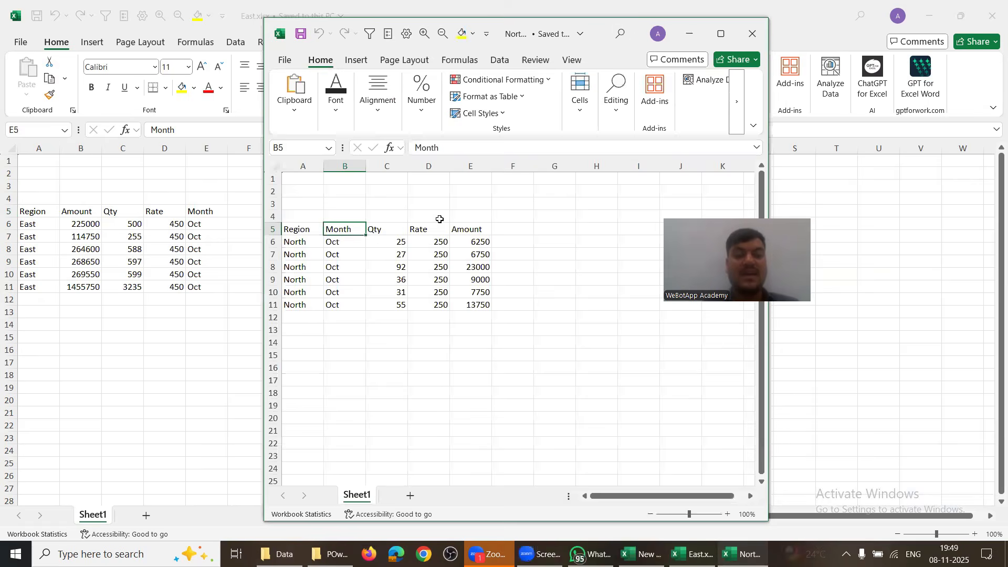
Step: Check North's headers Region, Month, Qty, Rate and Amount in A5:E5
left_click(305, 230)
left_click(337, 231)
left_click(384, 228)
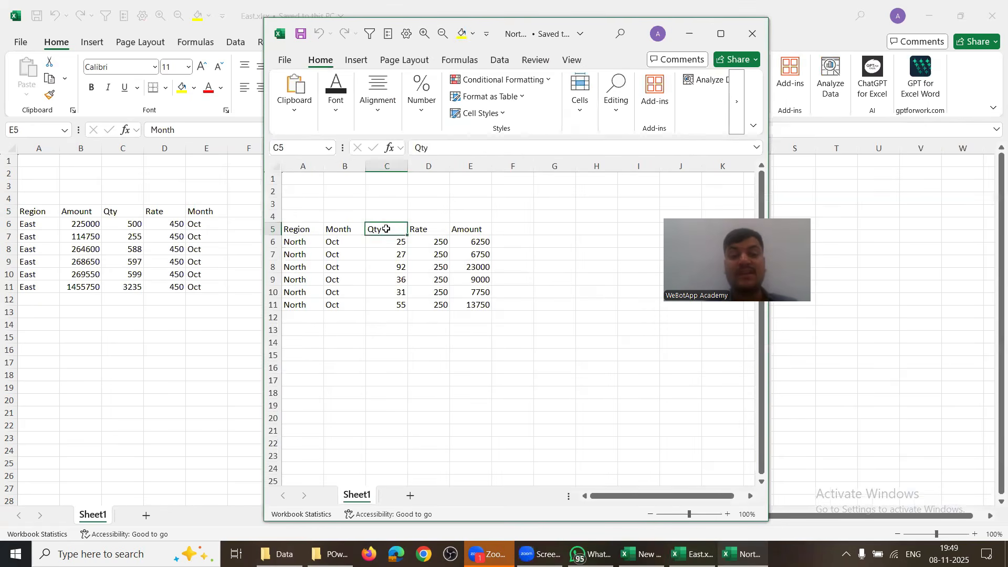
left_click(416, 228)
left_click(475, 231)
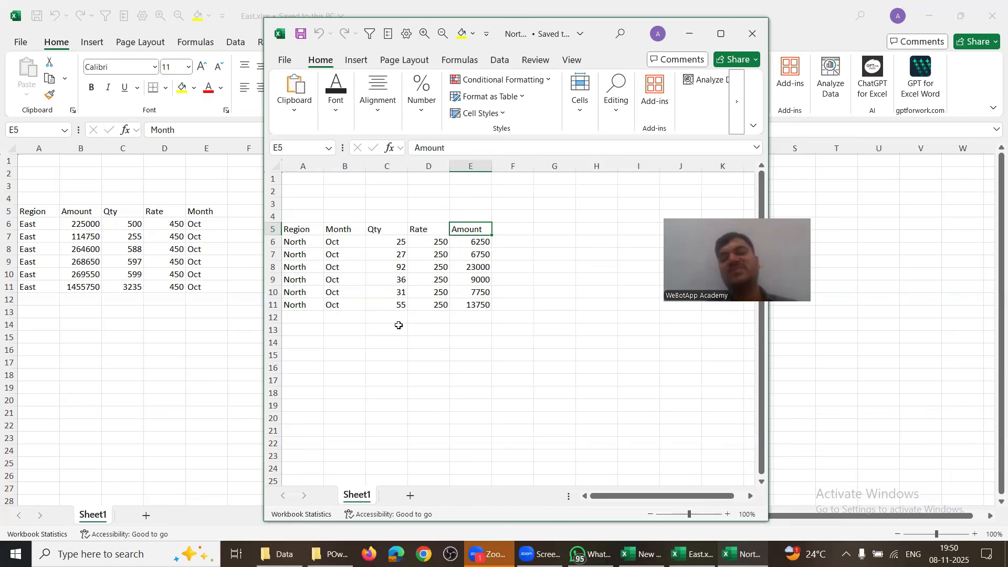
left_click(372, 319)
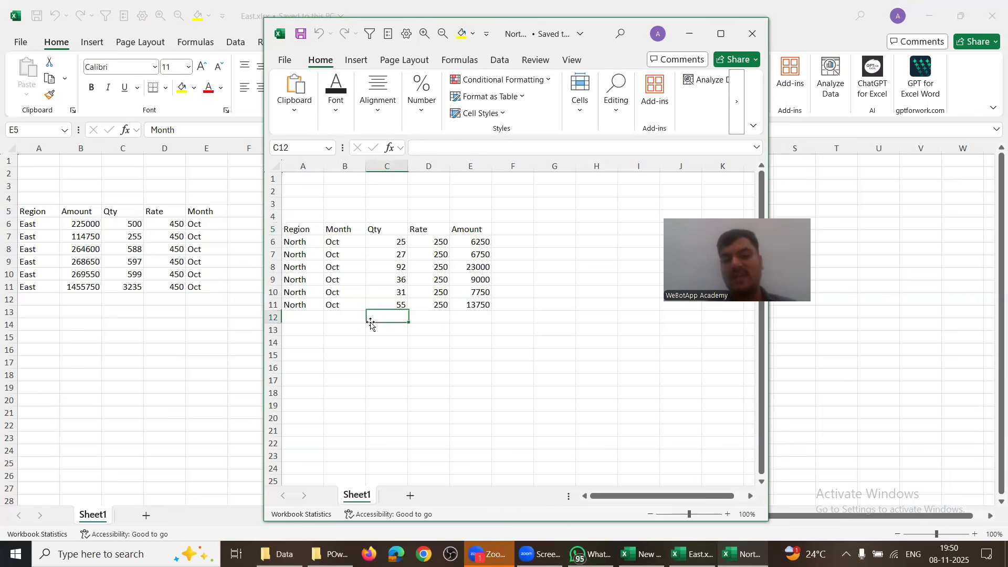
key("alt+Tab")
key("Tab")
key("Tab")
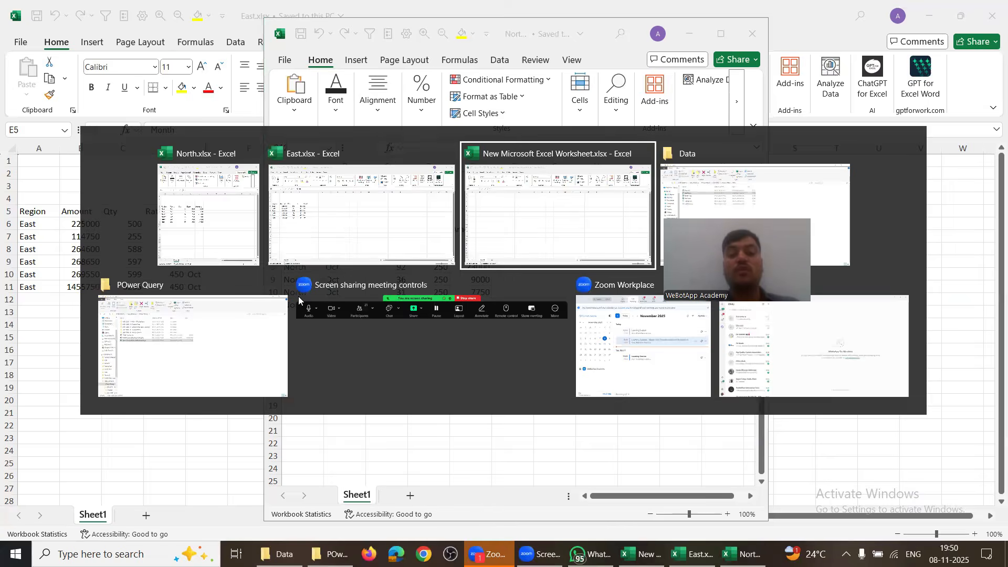
Step: Bring up the South.xlsx window and shift it aside to reveal North
key("Down")
key("Up")
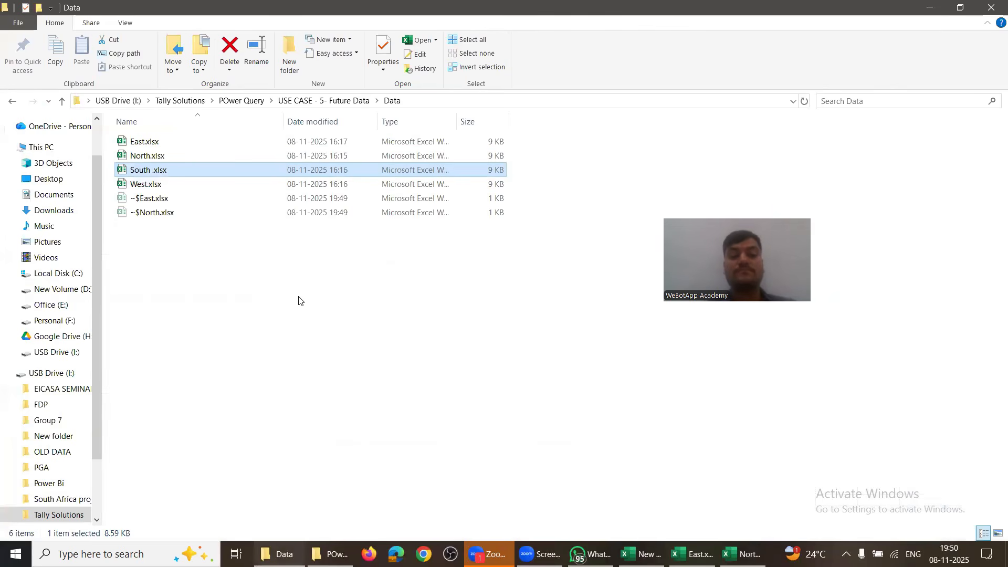
key("alt+Tab")
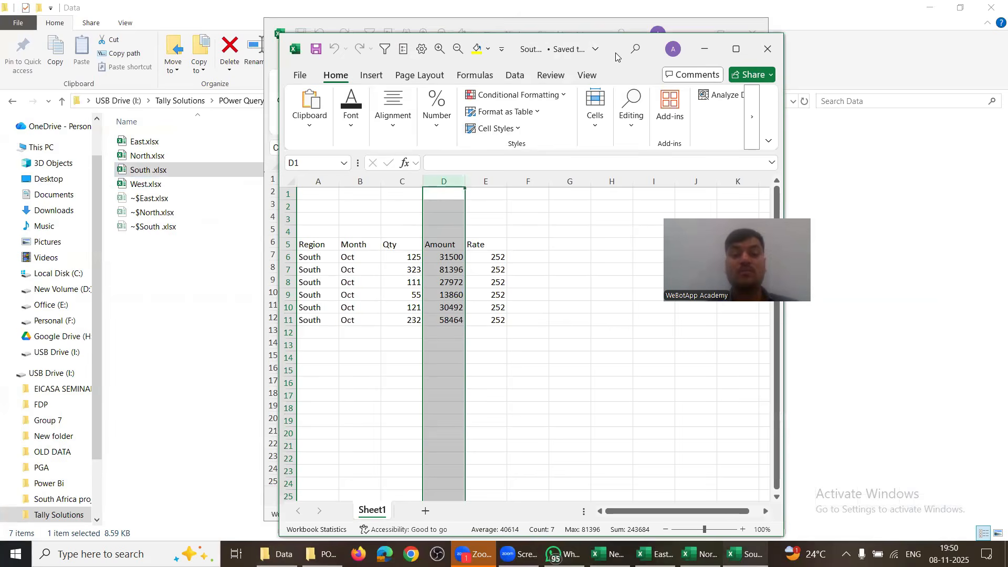
double_click(616, 56)
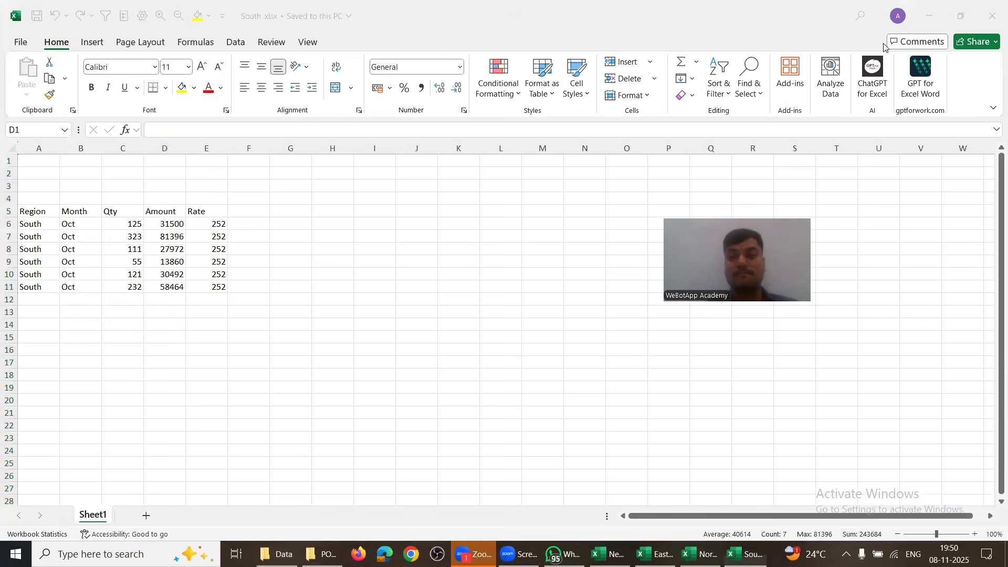
key("super+Down")
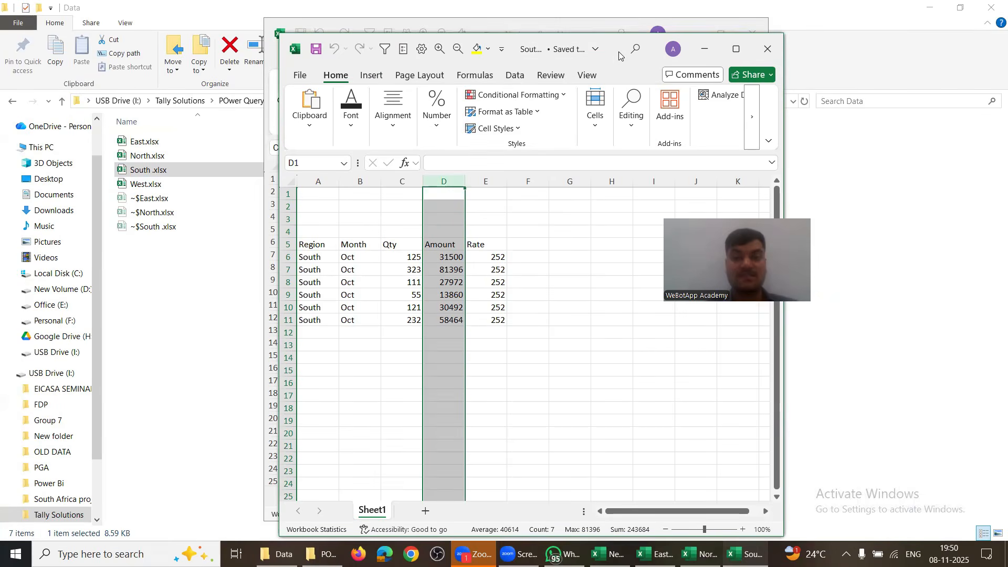
left_click_drag(619, 55, 855, 47)
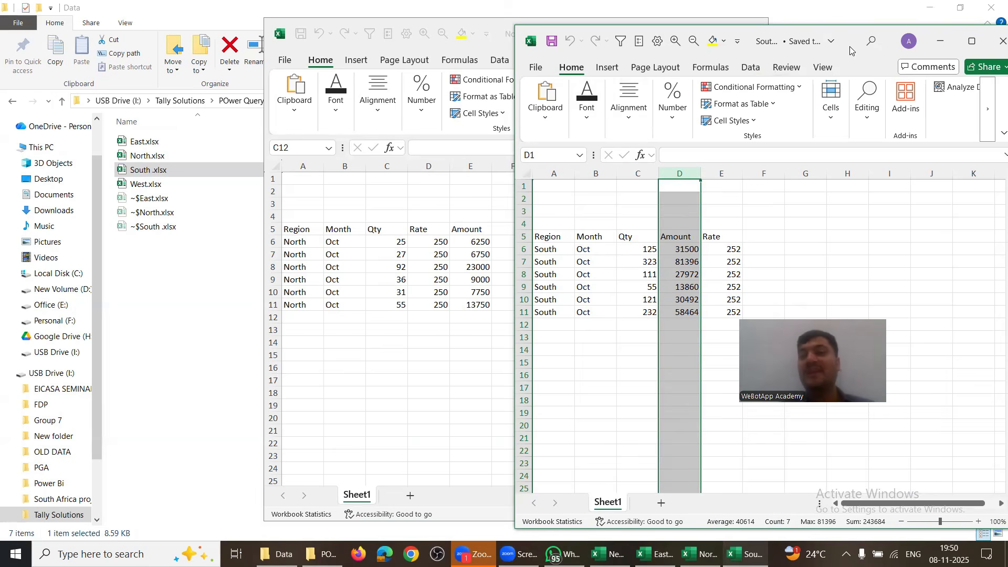
Step: Close the South, North and East workbooks, leaving the blank worksheet
left_click_drag(850, 50, 599, 52)
left_click(757, 43)
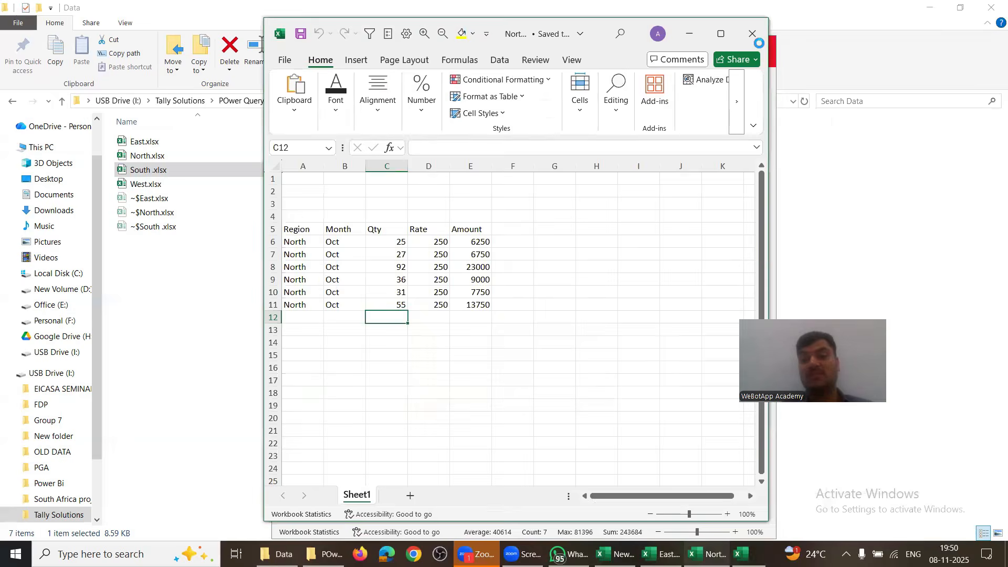
left_click(759, 42)
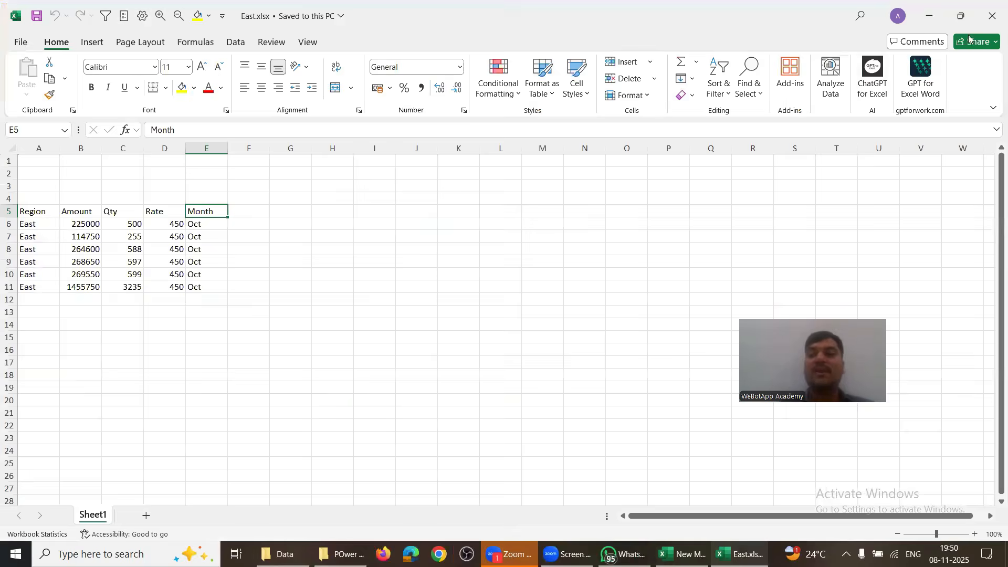
left_click(992, 16)
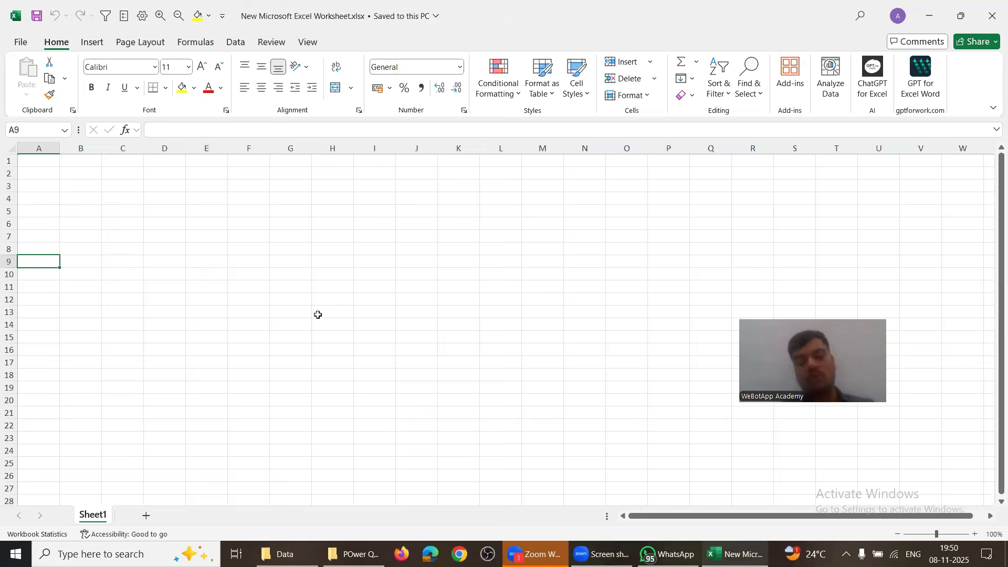
key("alt+Tab")
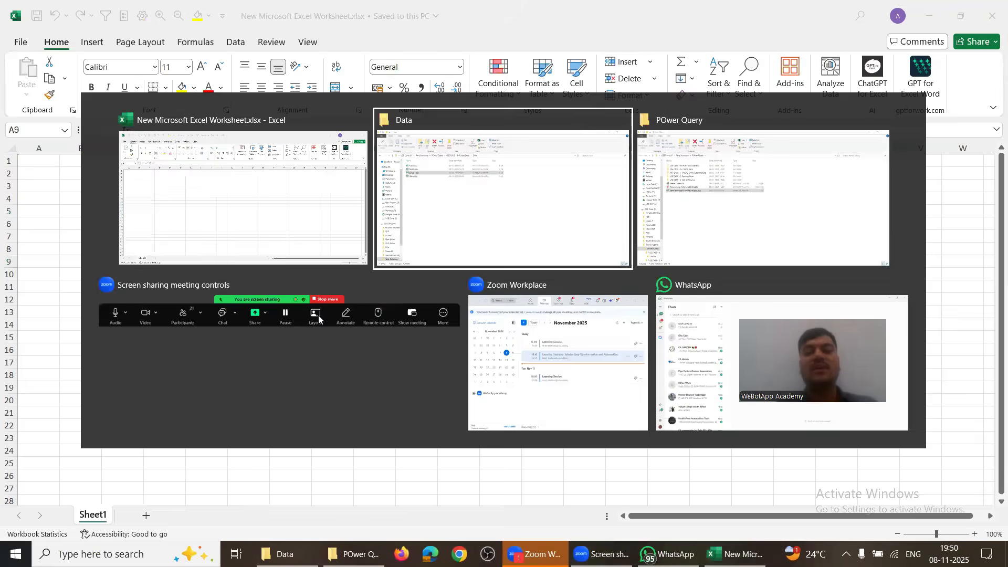
key("Up")
key("Up")
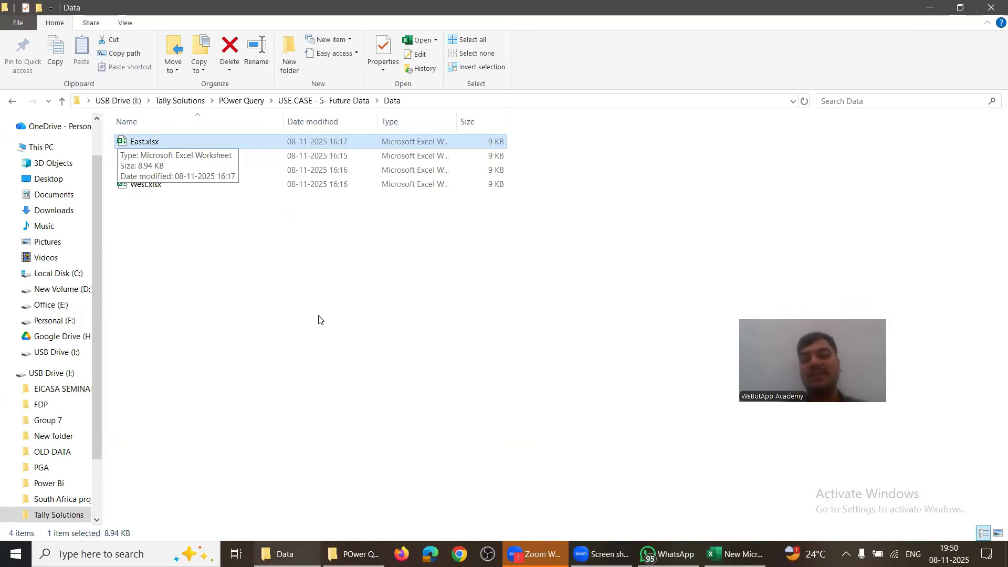
key("BackSpace")
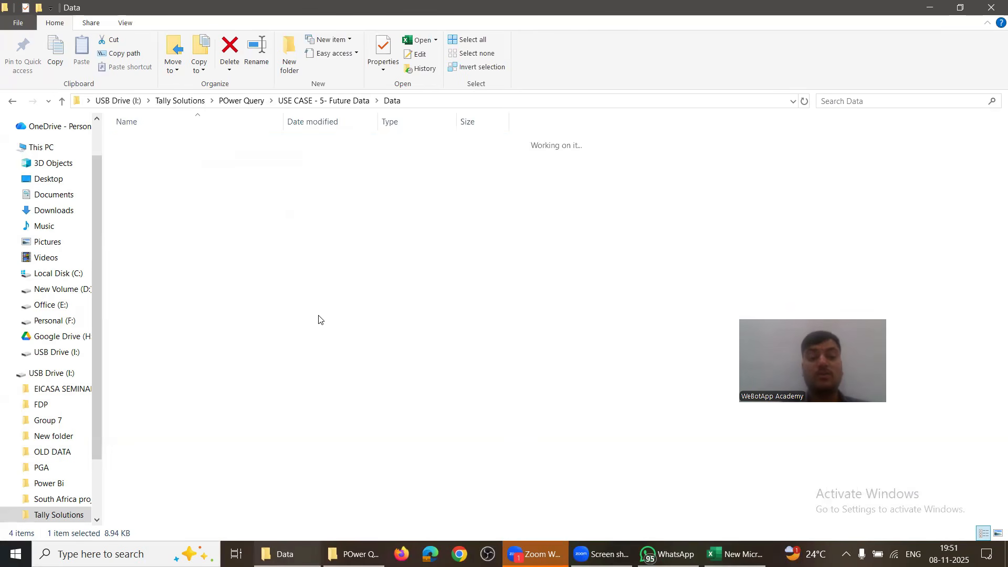
key("alt+Tab")
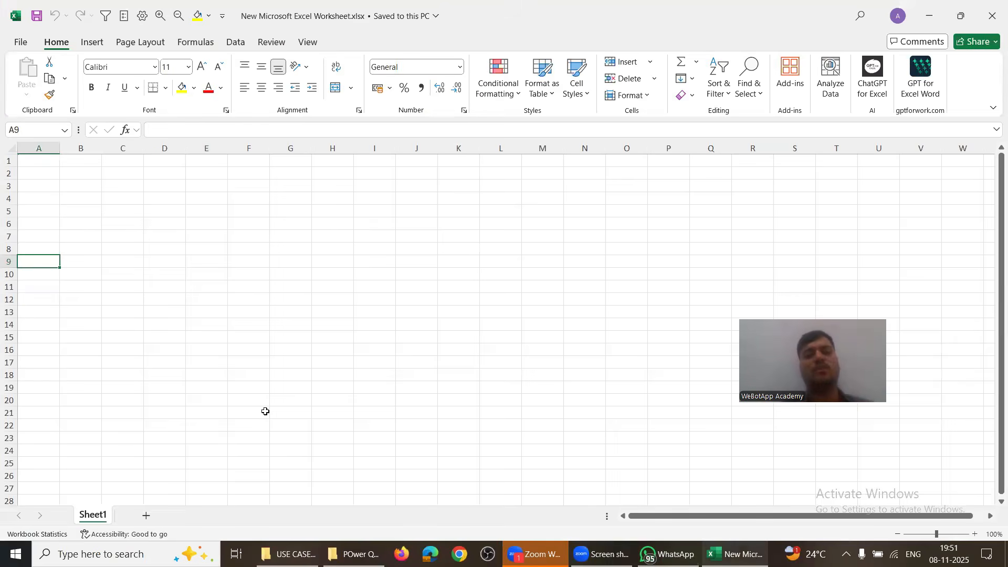
Step: Show the Data tab's Get Data > From File sources, then dismiss the list
left_click(234, 45)
left_click(28, 78)
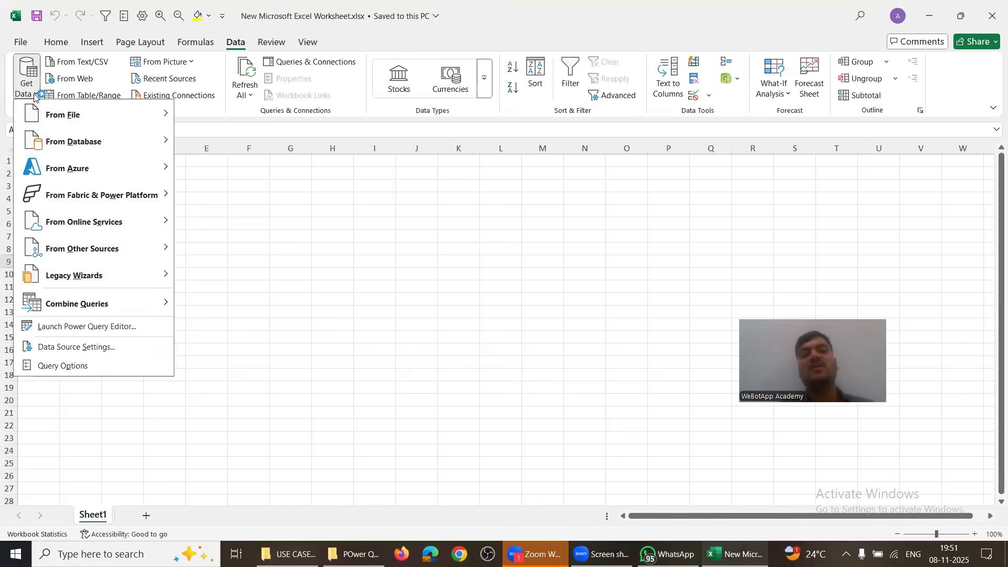
mouse_move(62, 114)
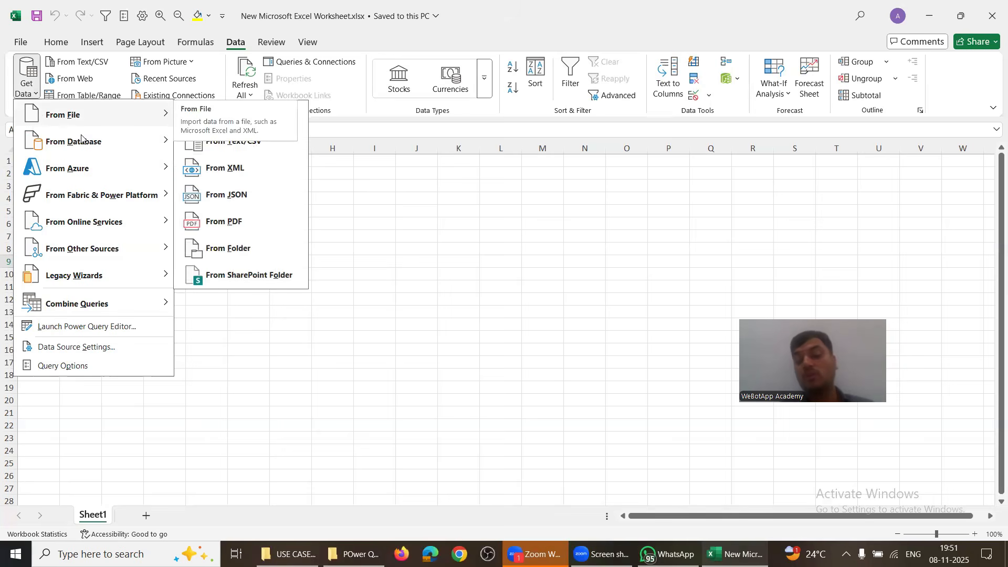
left_click(521, 369)
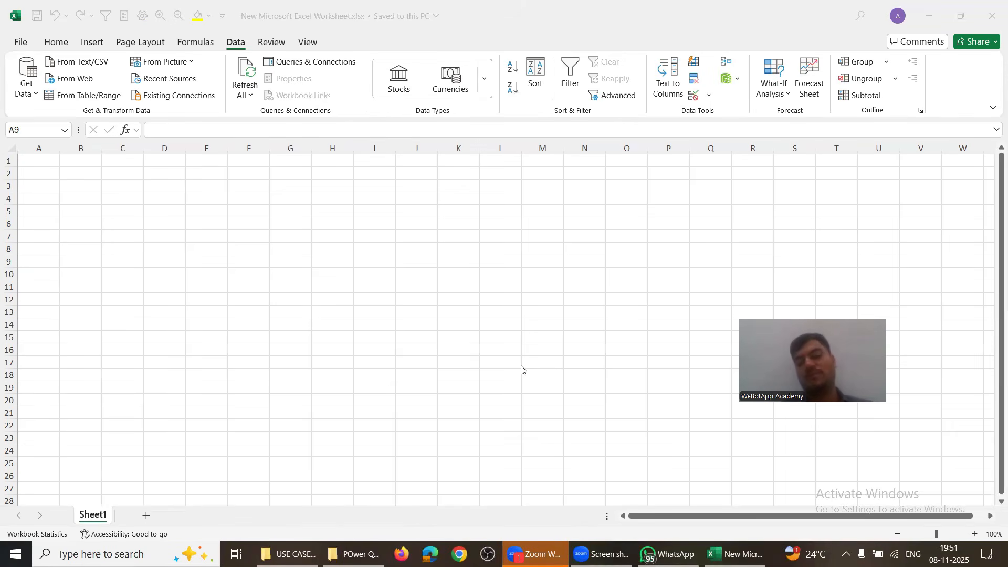
Step: Recheck the four regional files in Explorer's Data folder, then return to Excel
key("alt+Tab")
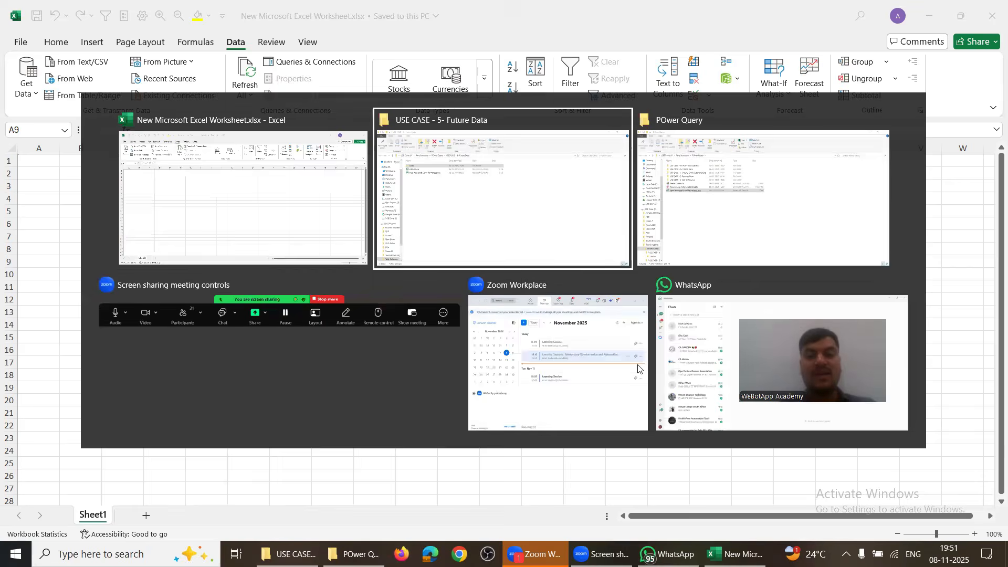
key("Return")
key("Down")
key("Down")
key("Down")
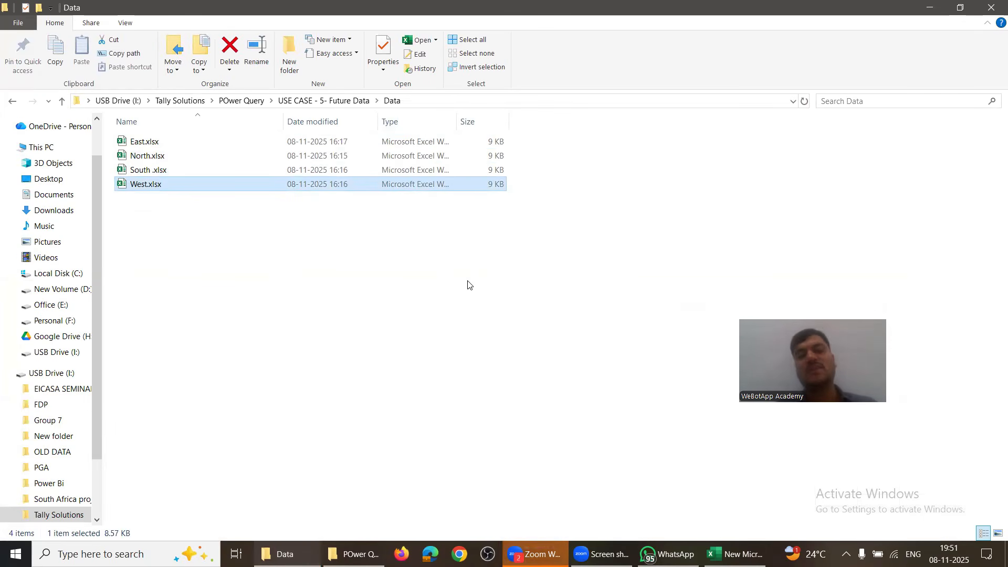
key("Up")
key("Up")
key("Up")
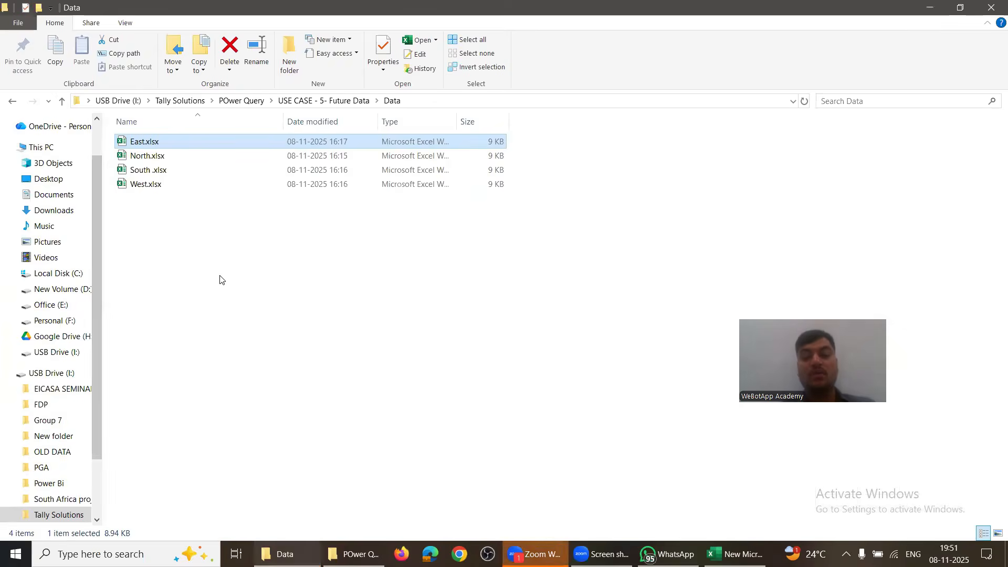
key("alt+Tab")
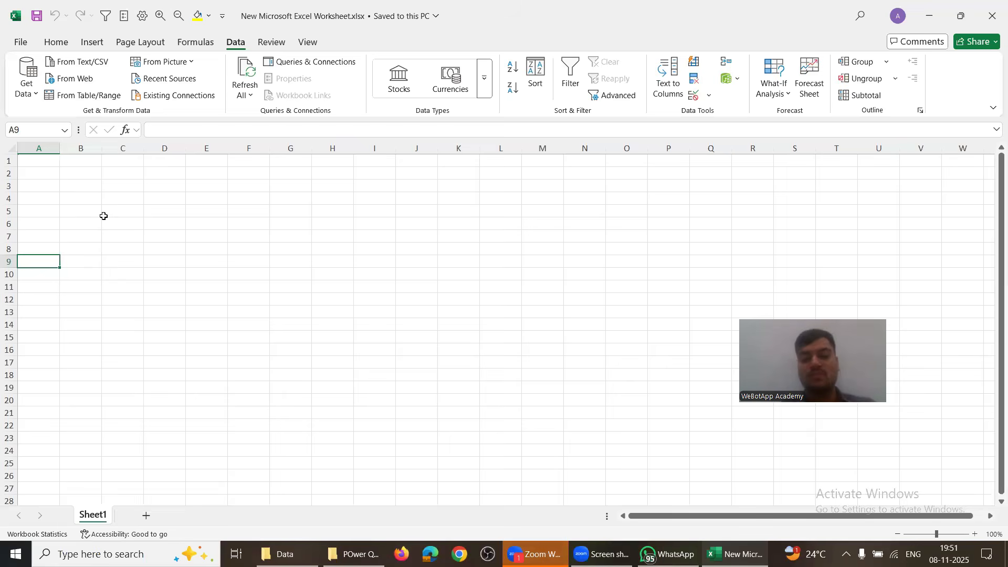
Step: Choose Get Data > From File > From Folder
left_click(26, 88)
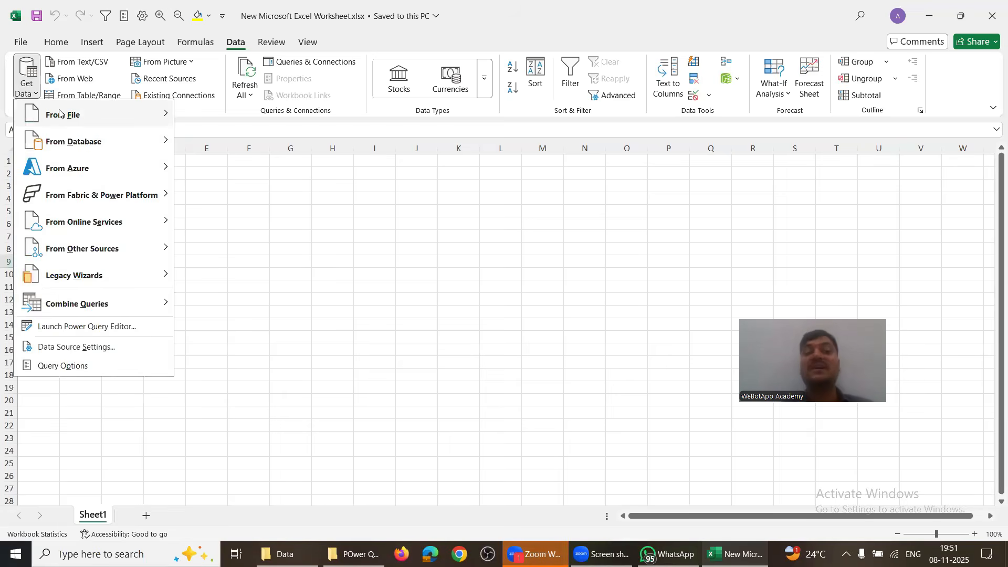
mouse_move(59, 114)
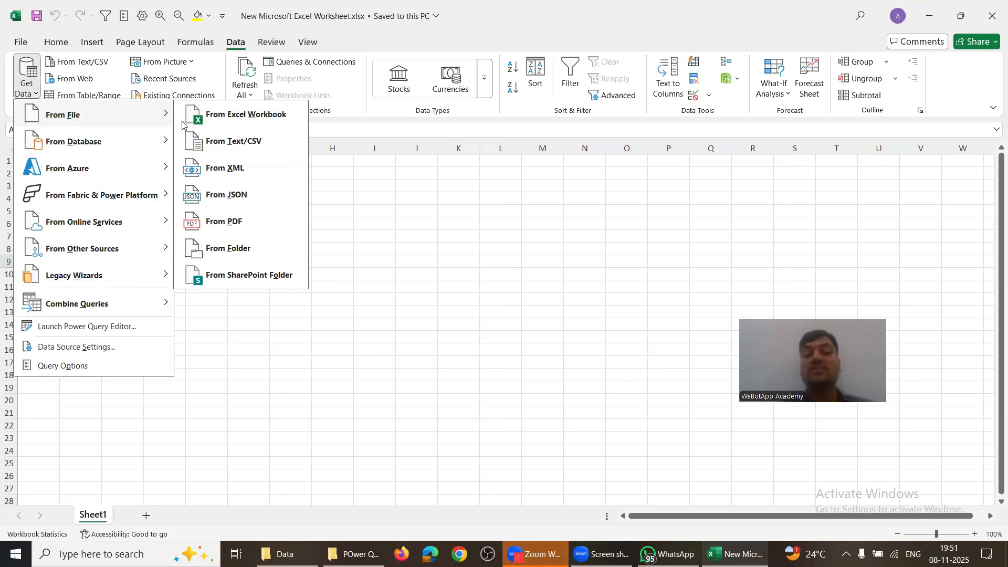
left_click(221, 247)
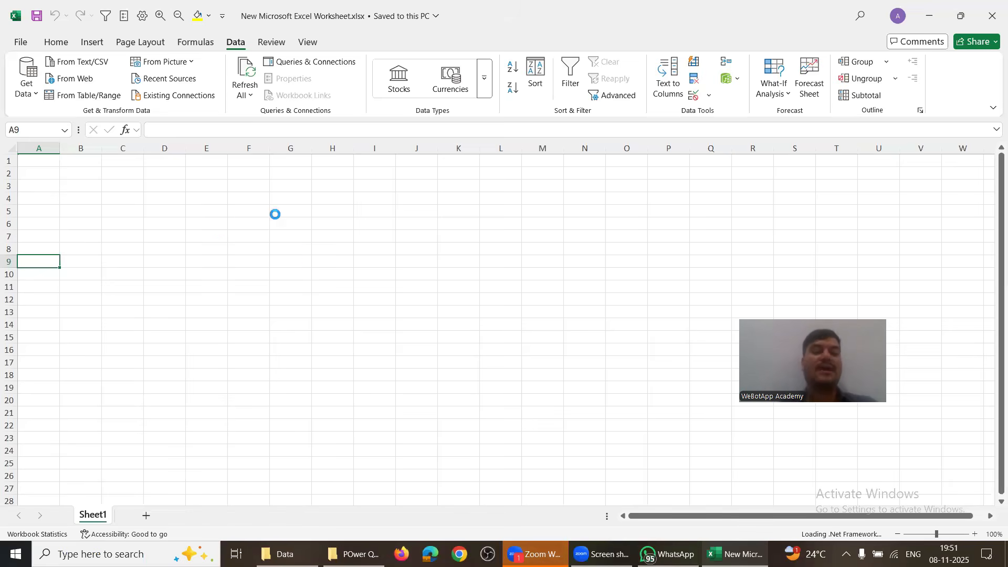
Step: Paste the Data folder path from Explorer's address bar and confirm it as the source
key("alt+Tab")
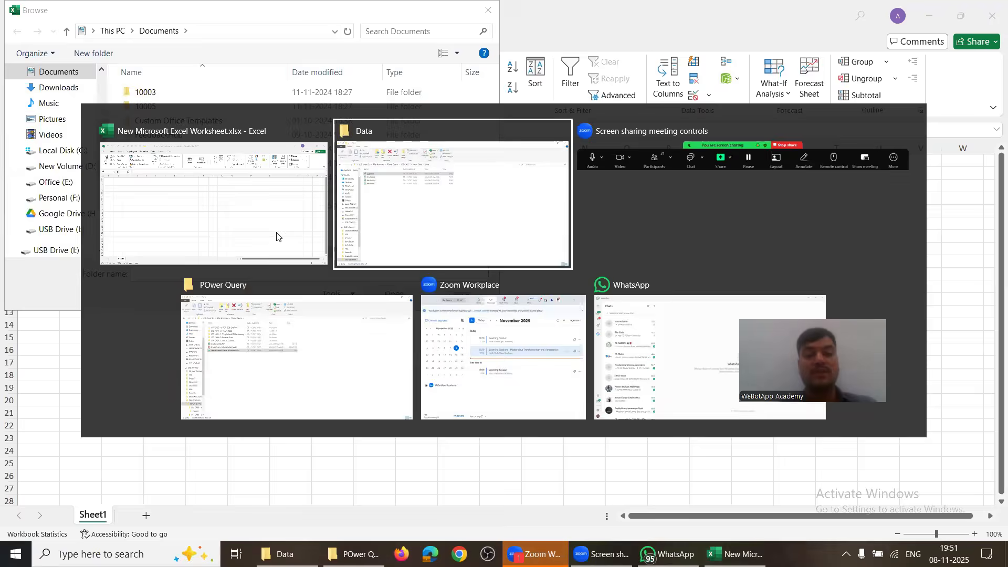
key("alt+d")
key("ctrl+c")
key("alt+Tab")
key("ctrl+v")
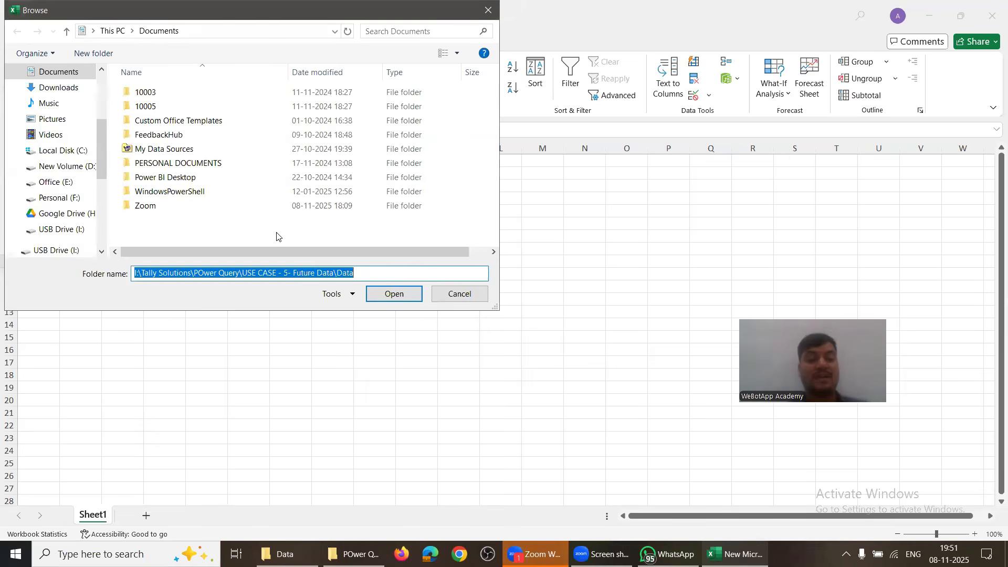
key("Return")
left_click(382, 294)
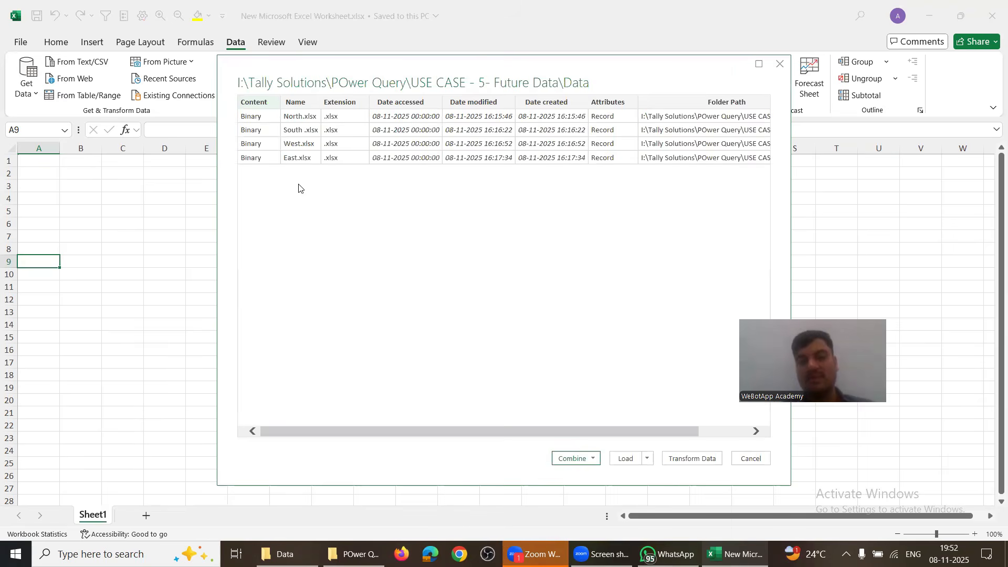
Step: Combine & Transform the folder's files, taking Sheet1 from each regional workbook
left_click(590, 459)
left_click(594, 474)
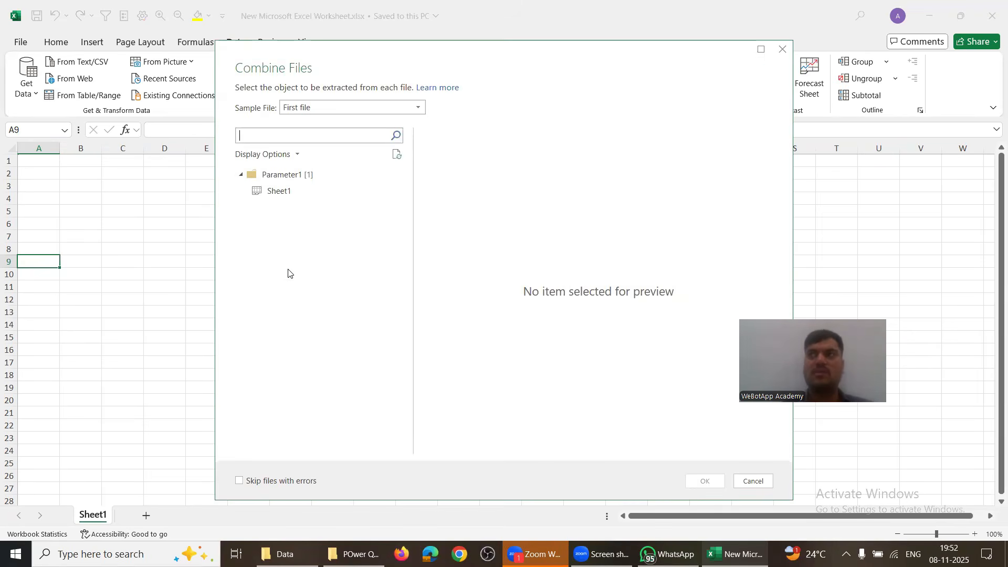
left_click(277, 194)
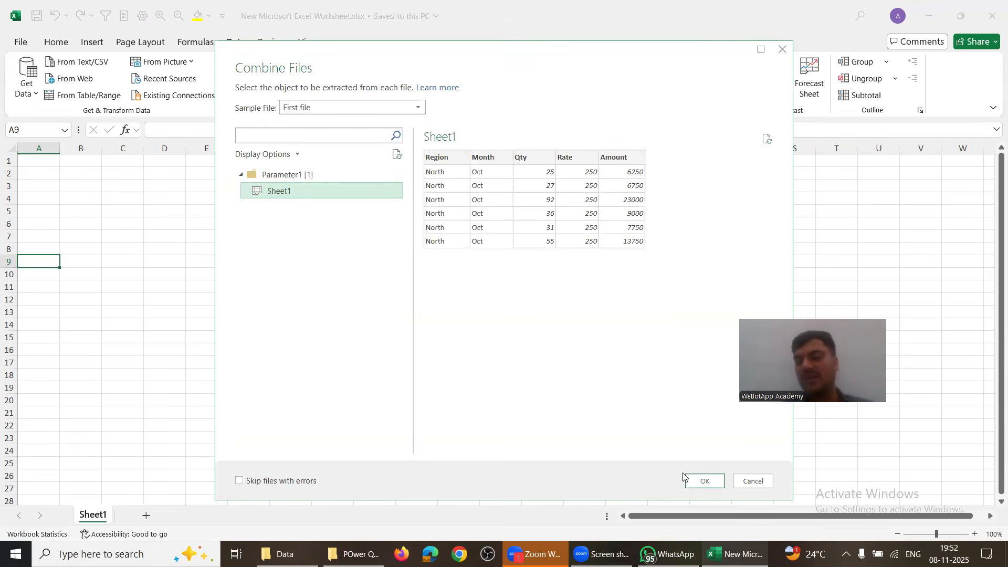
left_click(702, 481)
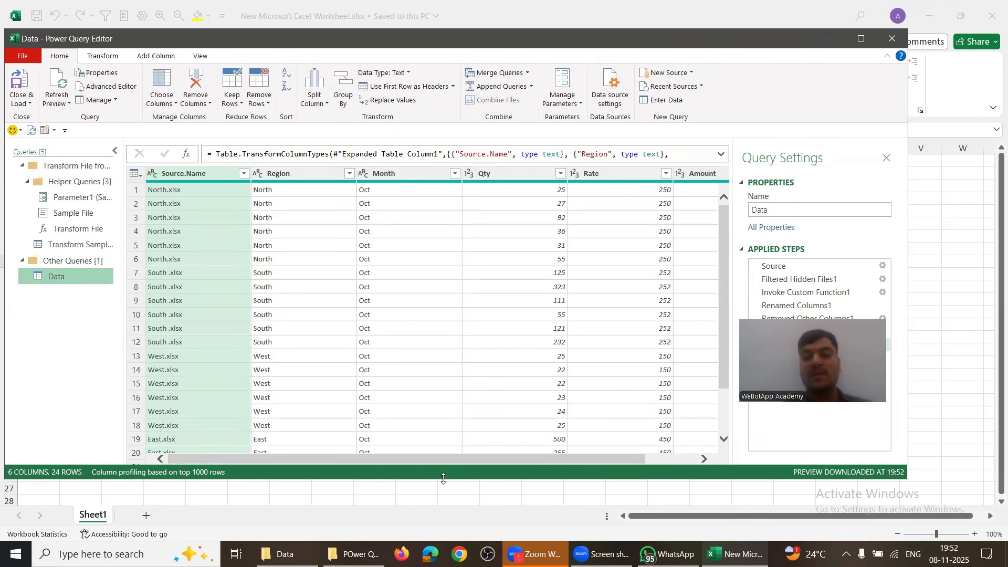
Step: Inspect the Month, Qty, Rate and Amount column types in Power Query
mouse_move(455, 461)
left_mouse_down()
mouse_move(554, 466)
mouse_move(455, 468)
mouse_move(472, 469)
left_mouse_up()
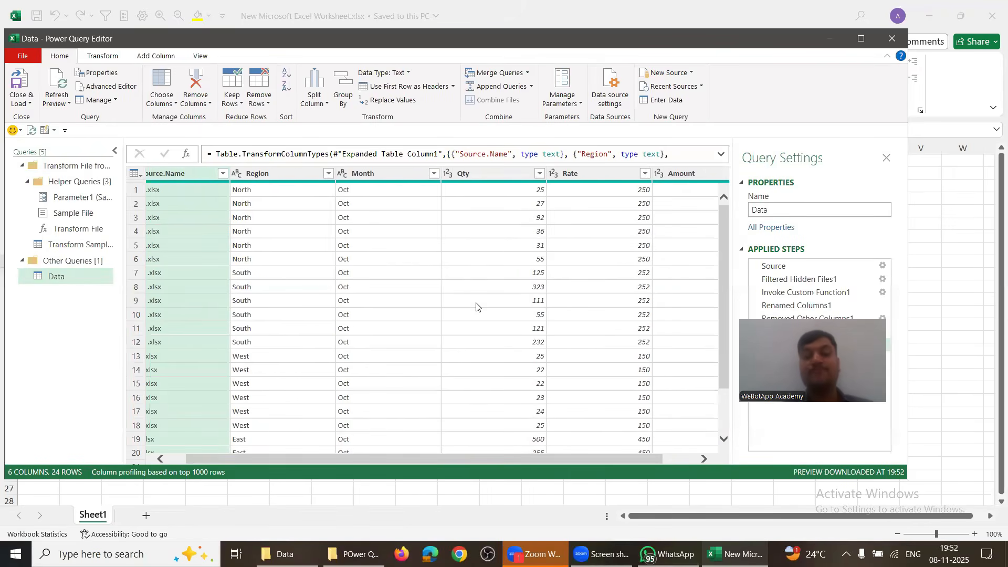
left_click(475, 178)
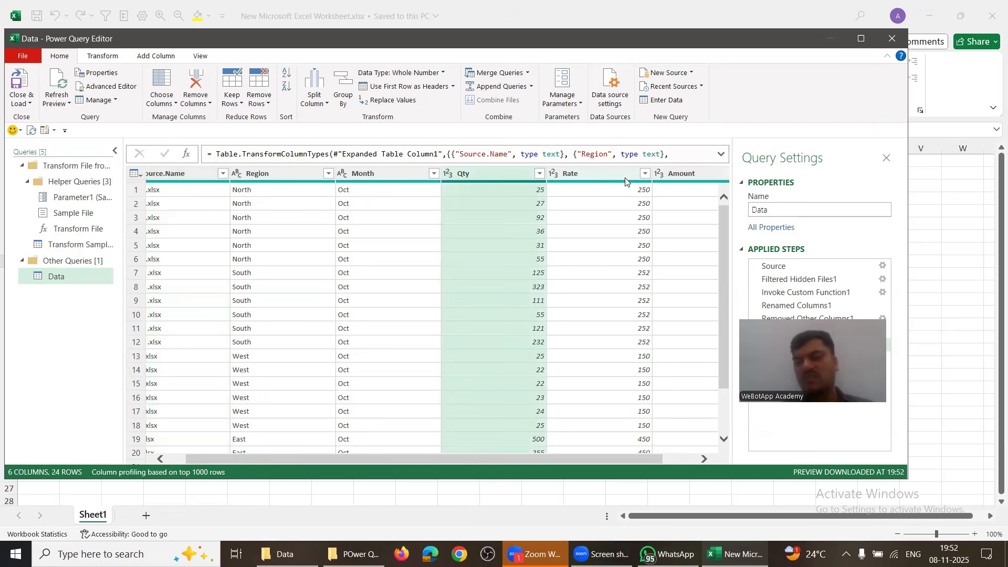
mouse_move(596, 186)
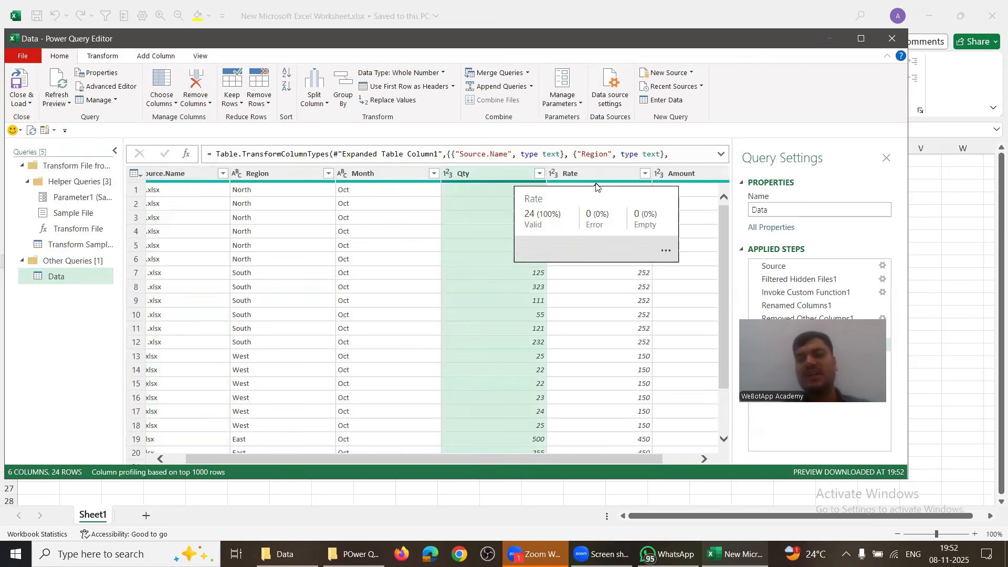
left_click(409, 177)
mouse_move(412, 182)
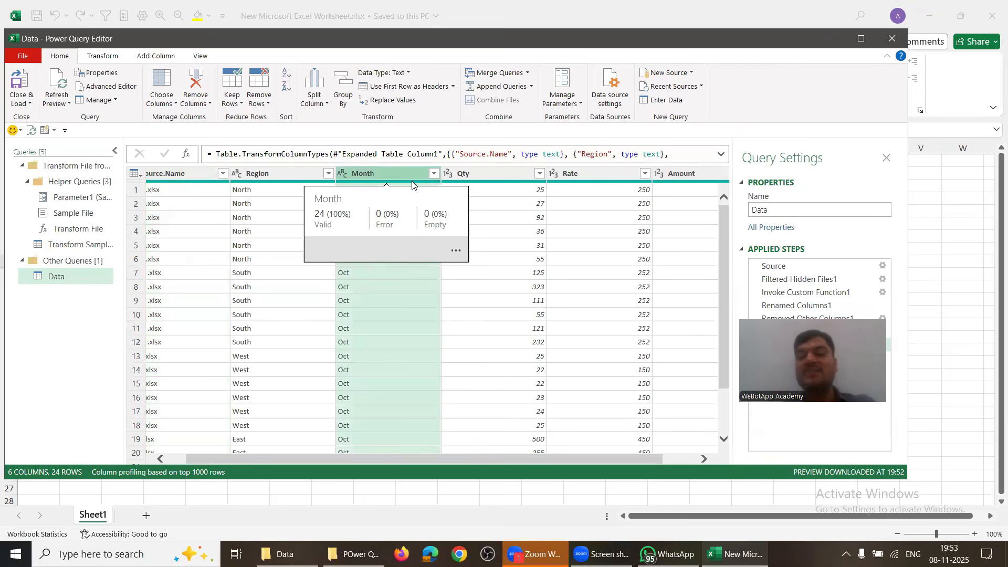
left_click(667, 459)
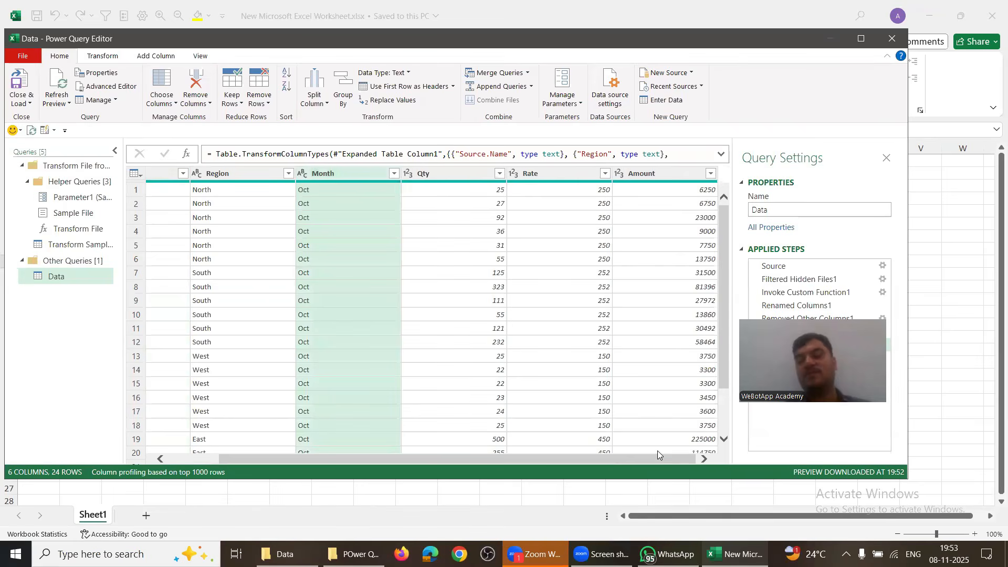
left_click(551, 172)
left_click(473, 170)
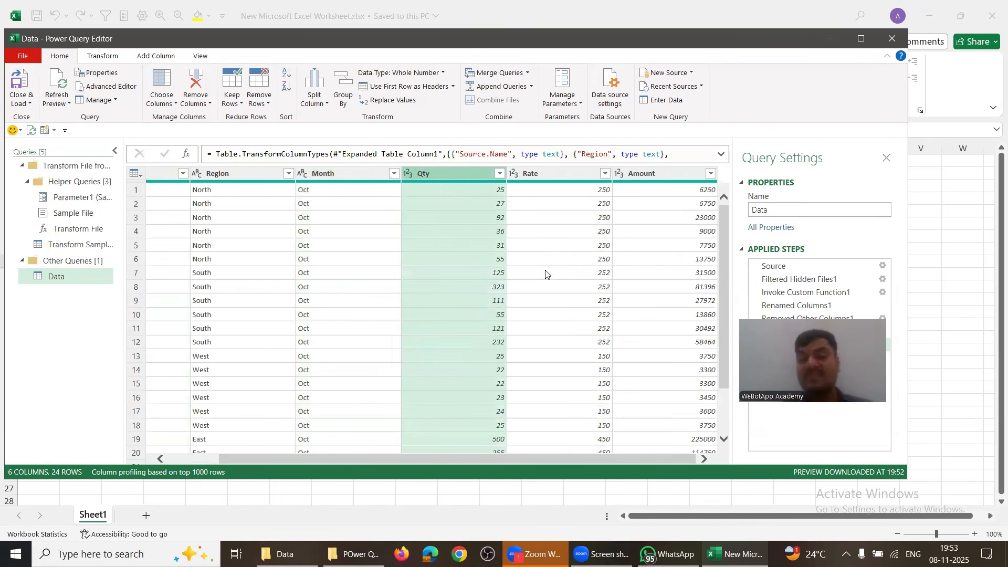
scroll(533, 372, "down", 3)
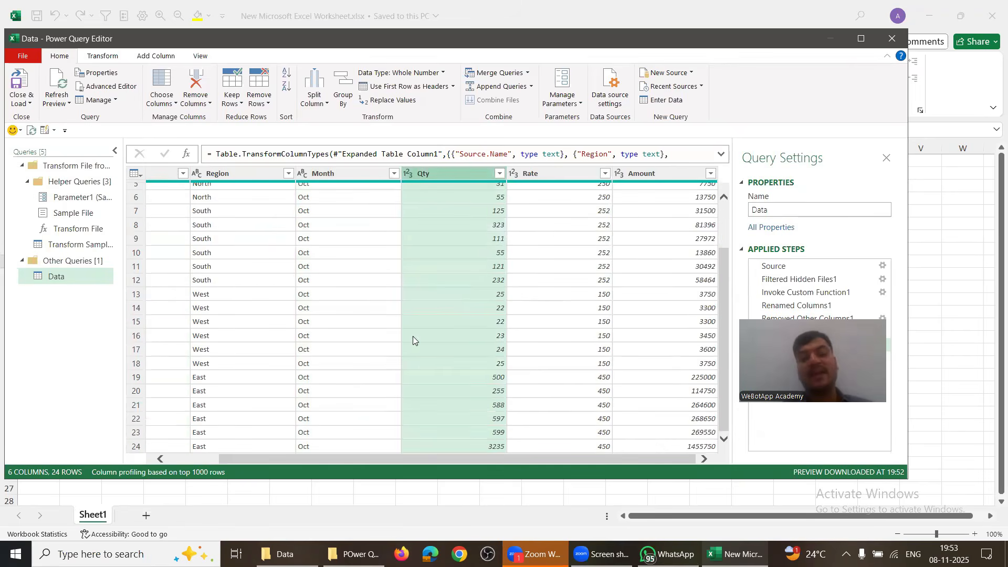
Step: Load the combined Data table into the workbook and check its last row
left_click(19, 81)
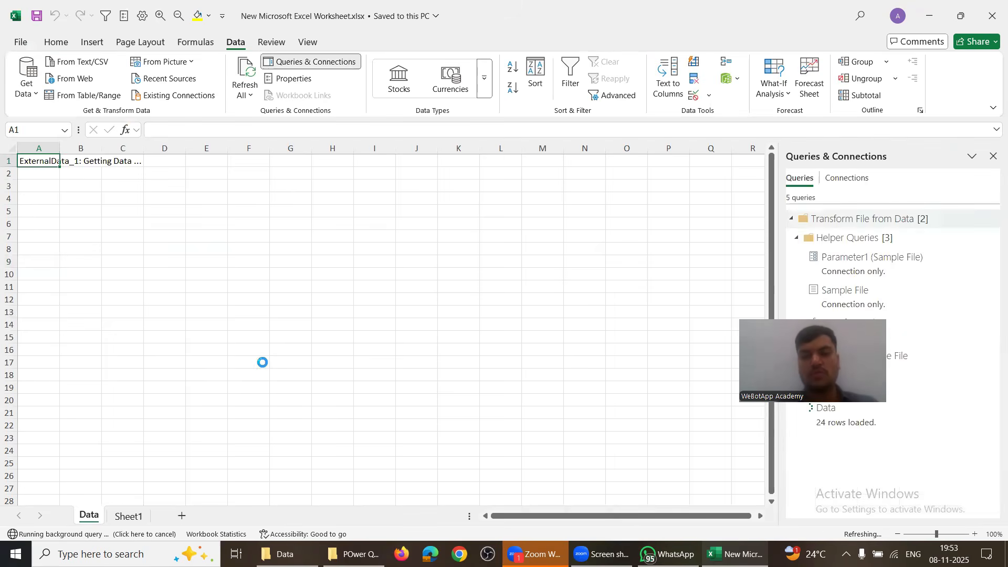
key("Right")
key("ctrl+Down")
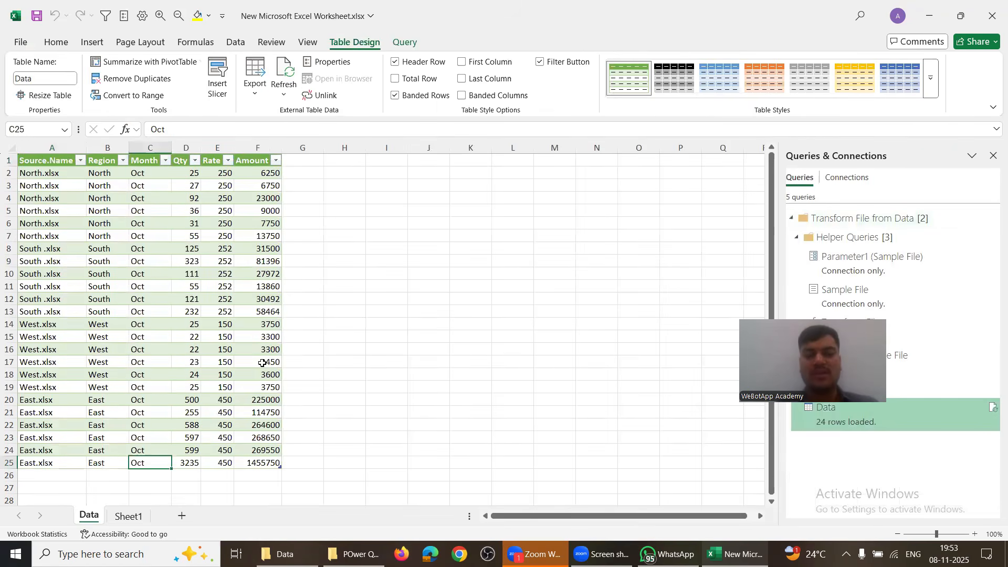
key("ctrl+Up")
key("Down")
key("Down")
key("alt+Tab")
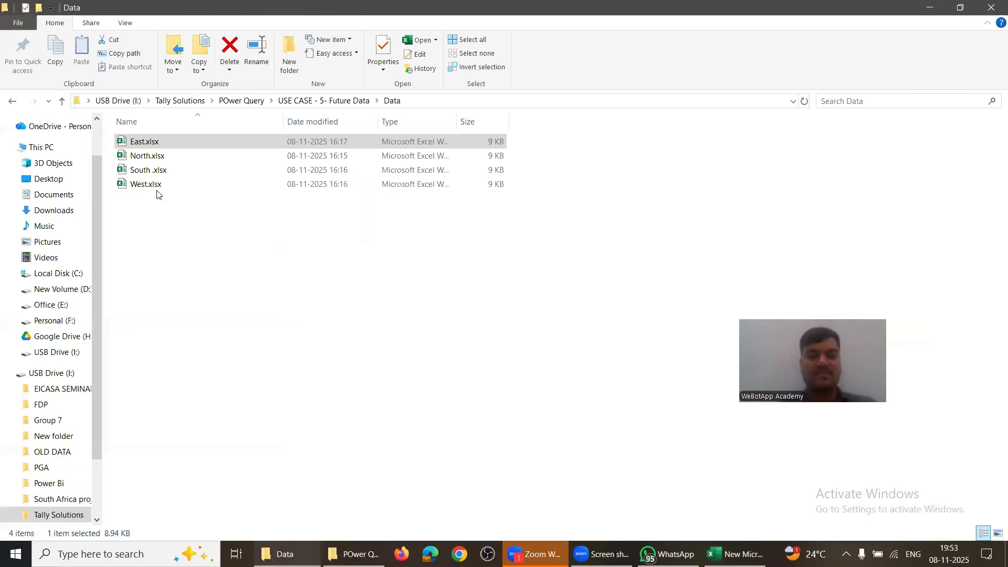
Step: Glance at the combined table's columns, then open and close the West file
key("alt+Tab")
left_click(108, 147)
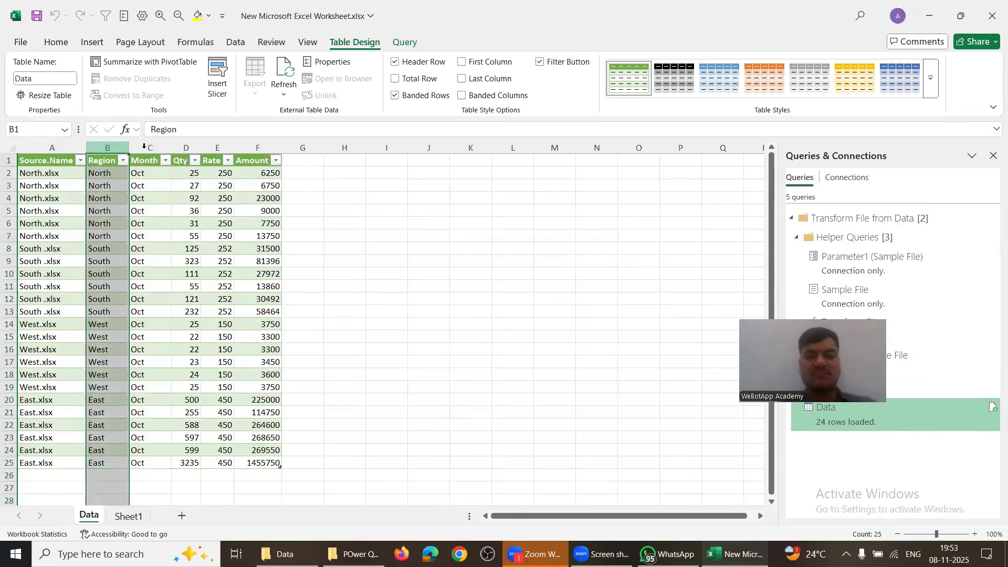
left_click(150, 147)
key("alt+Tab")
double_click(147, 184)
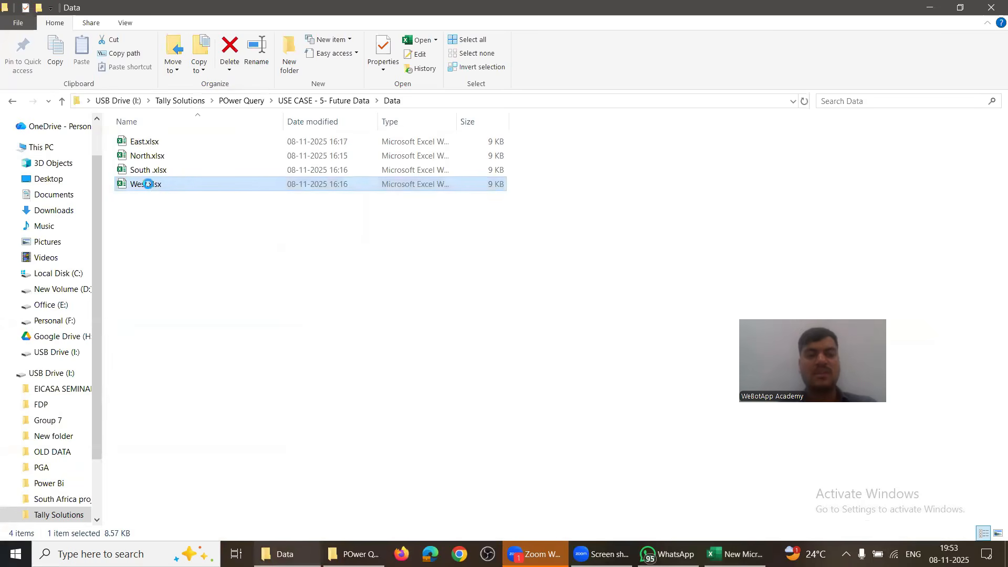
key("alt+Tab")
left_click(221, 286)
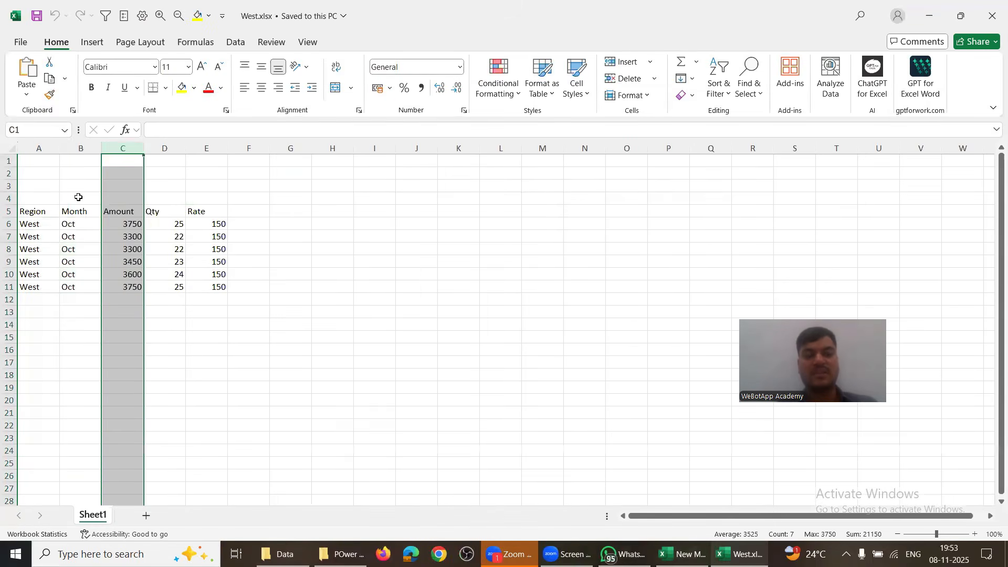
key("alt+space")
key("Up")
key("Return")
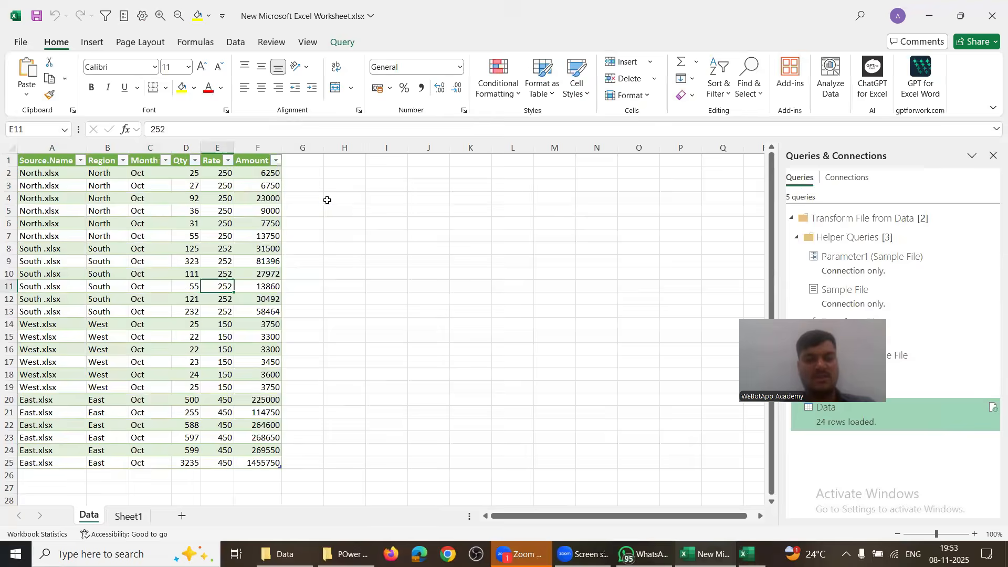
key("alt+Tab")
Step: Open South.xlsx and move the Qty column in front of Month
key("Up")
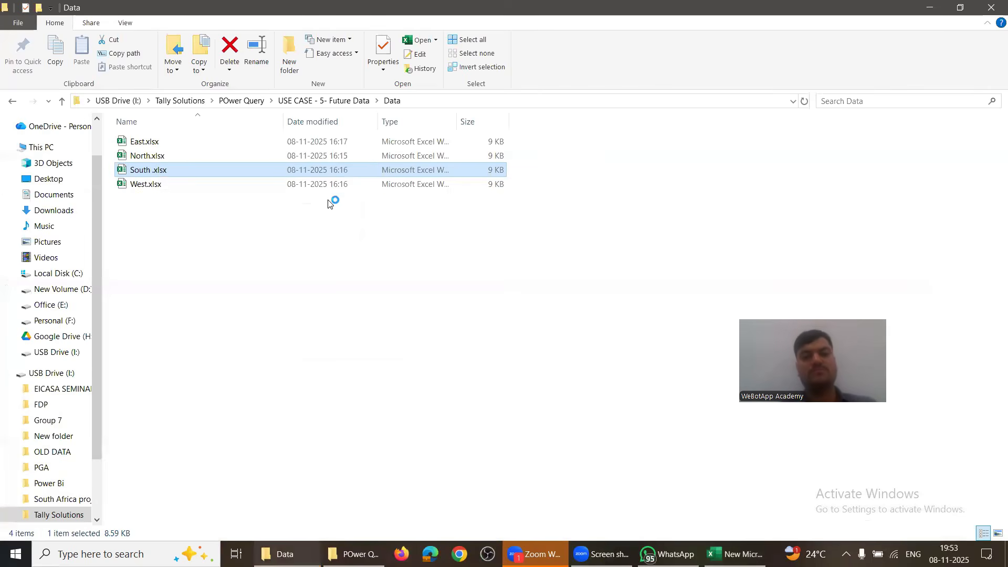
key("alt+Tab")
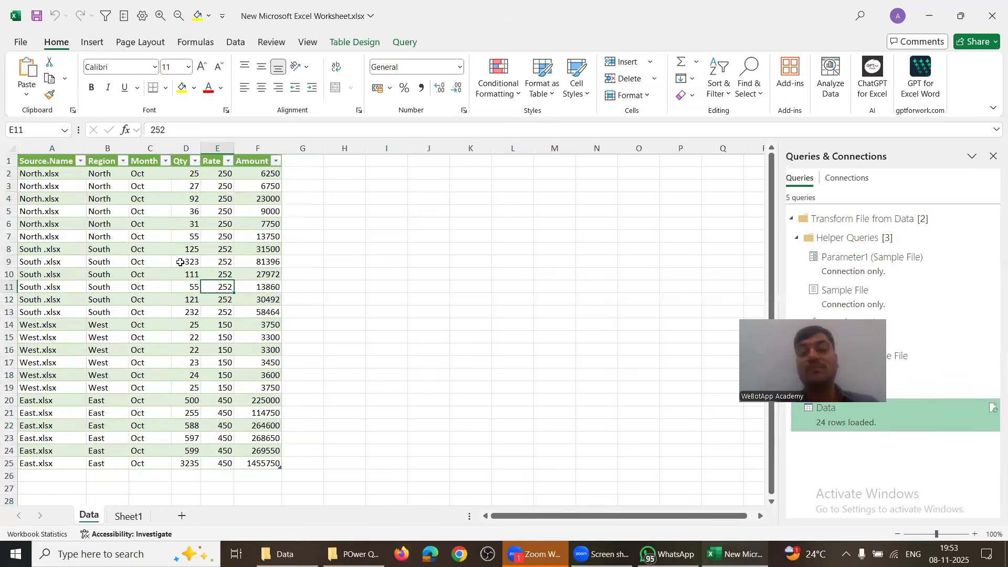
key("ctrl+alt+F5")
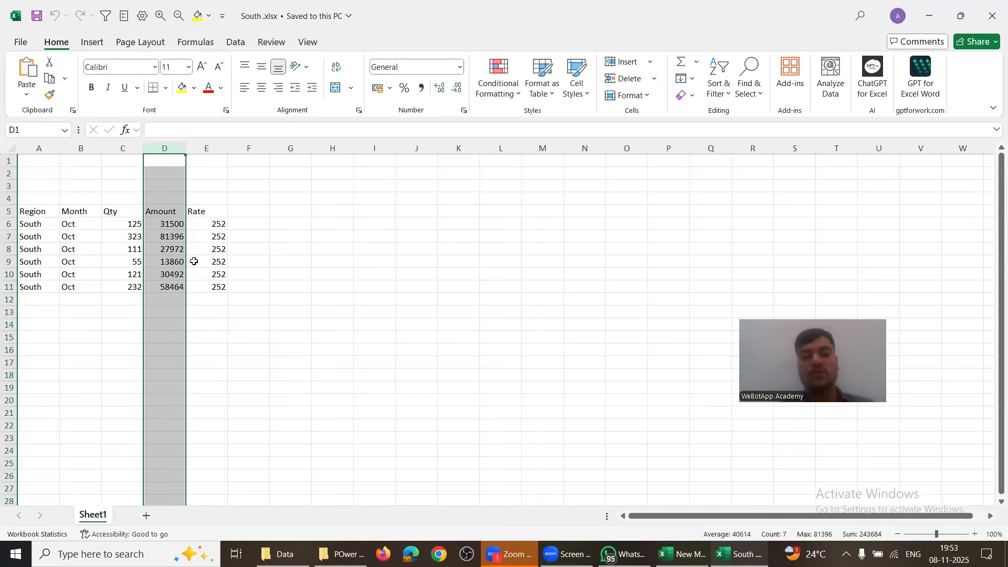
left_click(125, 150)
key("ctrl+x")
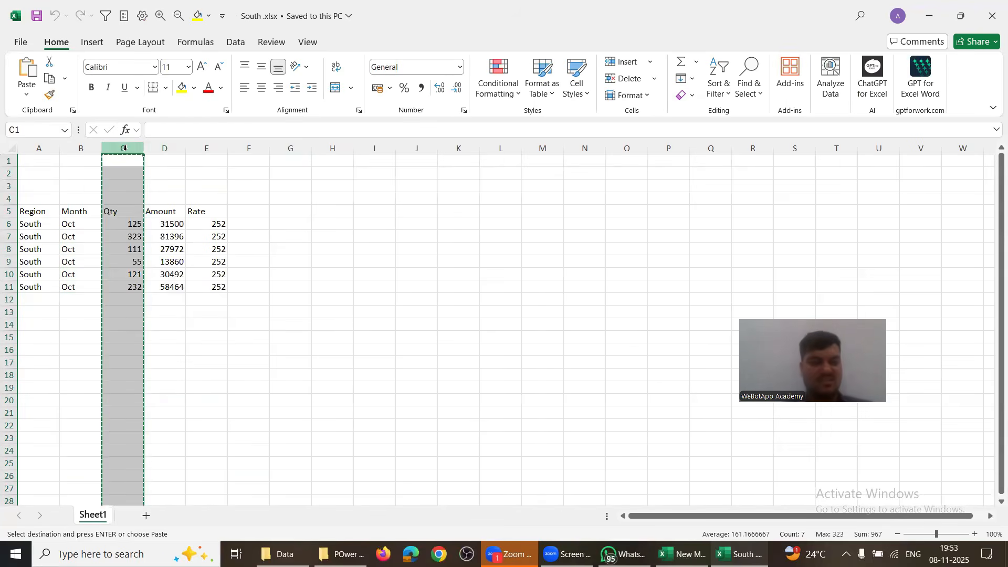
left_click(81, 148)
key("ctrl+shift+plus")
Step: Fill South's last record (232, Oct, 58464, 252) down through row 27
key("Right")
key("Down")
key("Down")
key("Down")
key("Down")
key("Down")
key("Down")
key("Down")
key("Down")
key("Down")
key("Down")
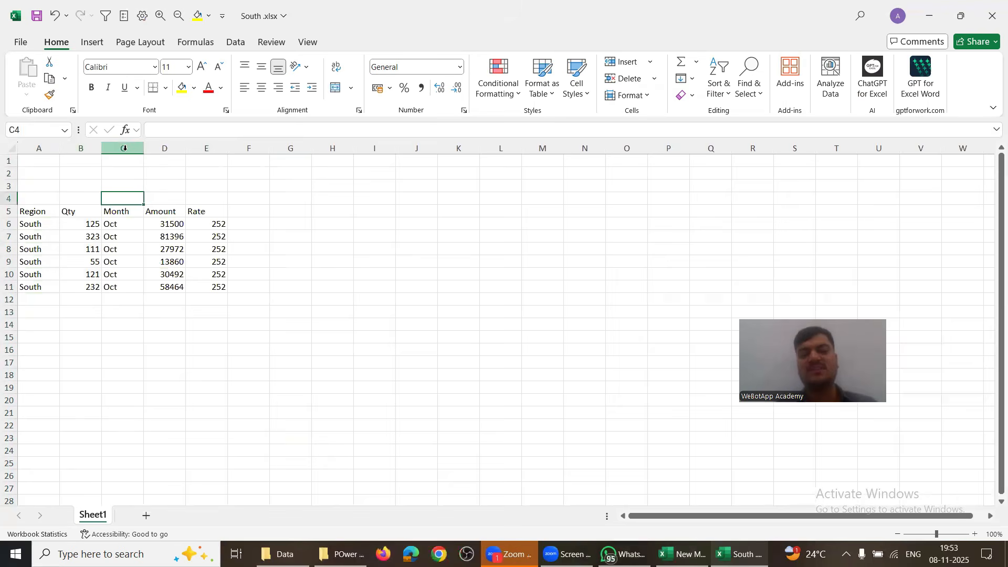
key("Left")
key("Left")
key("shift+Right")
key("shift+Right")
key("shift+Right")
key("shift+Down")
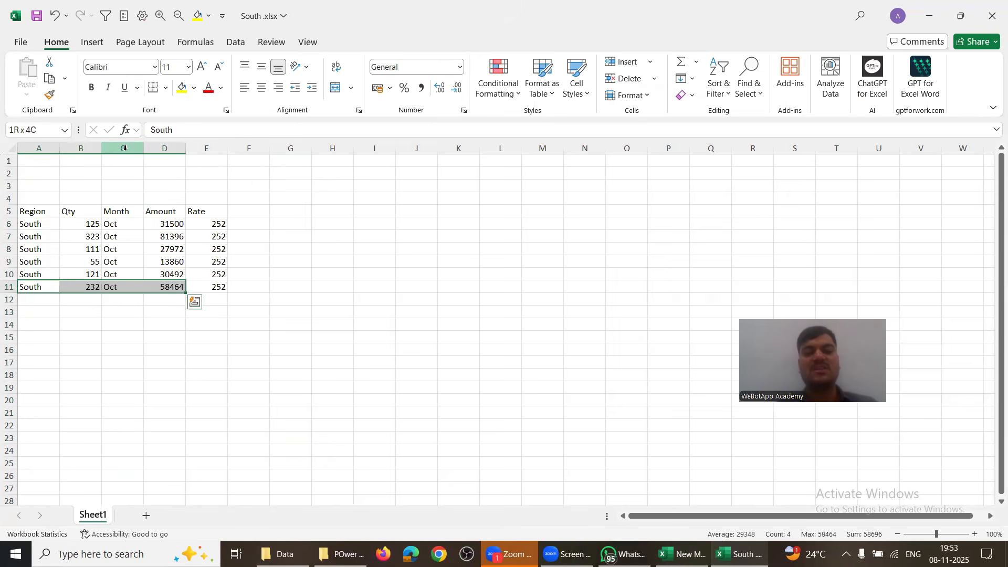
key("shift+Right")
key("shift+Right")
key("shift+Down")
key("shift+Down")
key("shift+Down")
key("shift+Down")
key("shift+Down")
key("shift+Down")
key("shift+Down")
key("shift+Down")
key("shift+Down")
key("shift+Down")
key("shift+Down")
key("shift+Down")
key("shift+Down")
key("shift+Down")
key("shift+Down")
key("shift+Left")
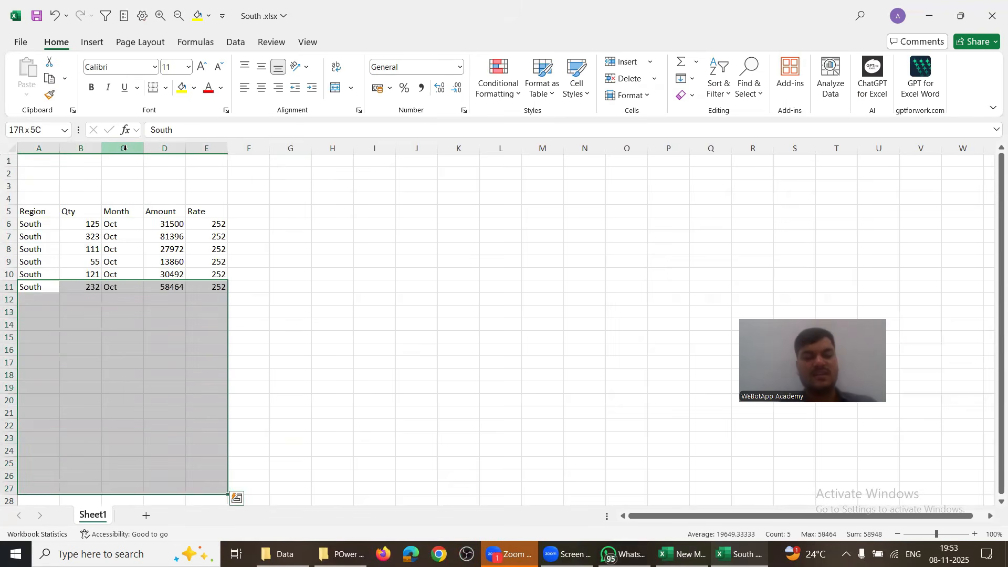
key("ctrl+d")
key("Right")
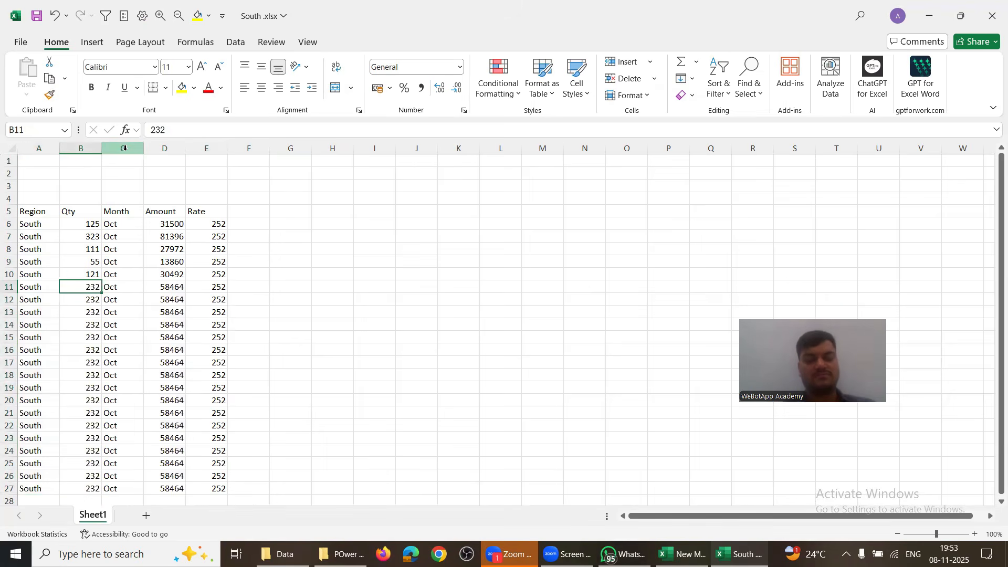
Step: Save the edited South.xlsx file
key("ctrl+s")
key("alt+Tab")
key("alt+shift+Tab")
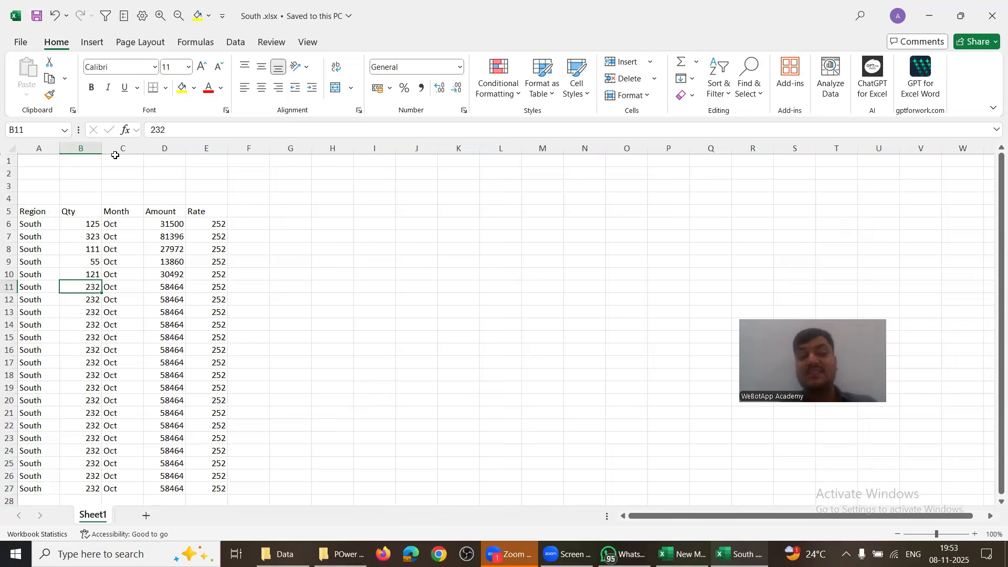
left_click(126, 148)
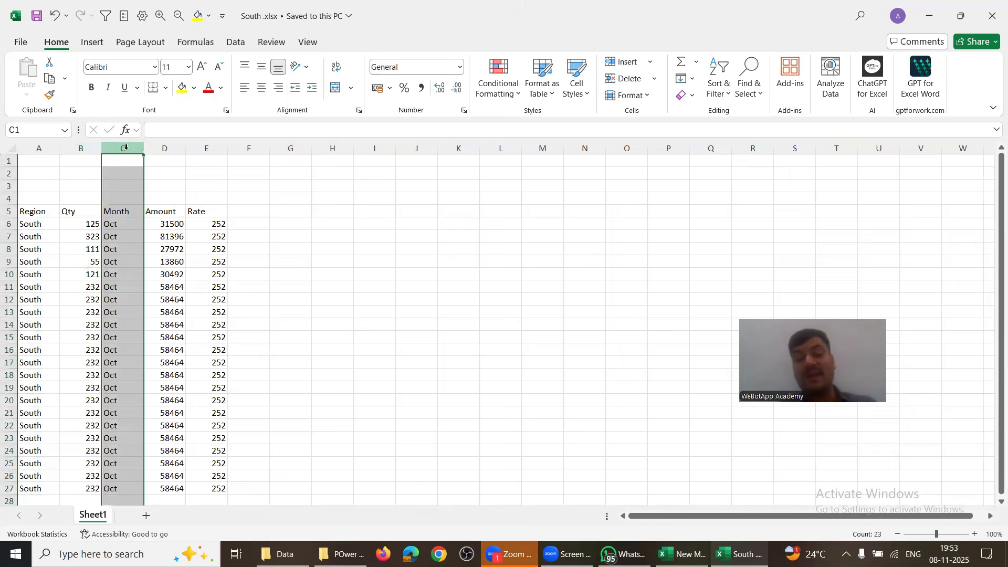
Step: In the combined workbook, select the six South records and run Refresh All
key("alt+Tab")
key("Left")
key("Up")
key("Up")
key("Up")
key("Up")
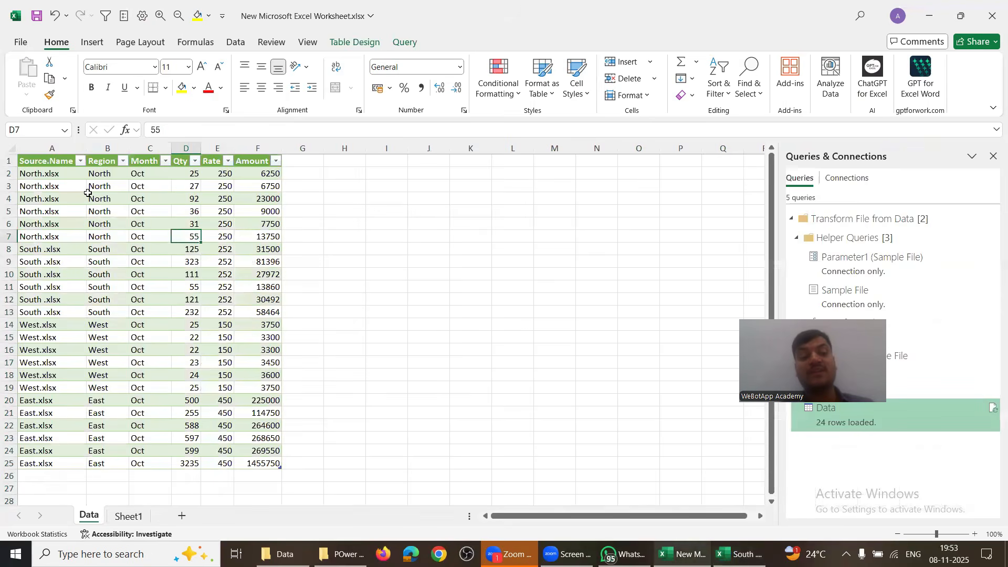
left_click_drag(103, 249, 110, 314)
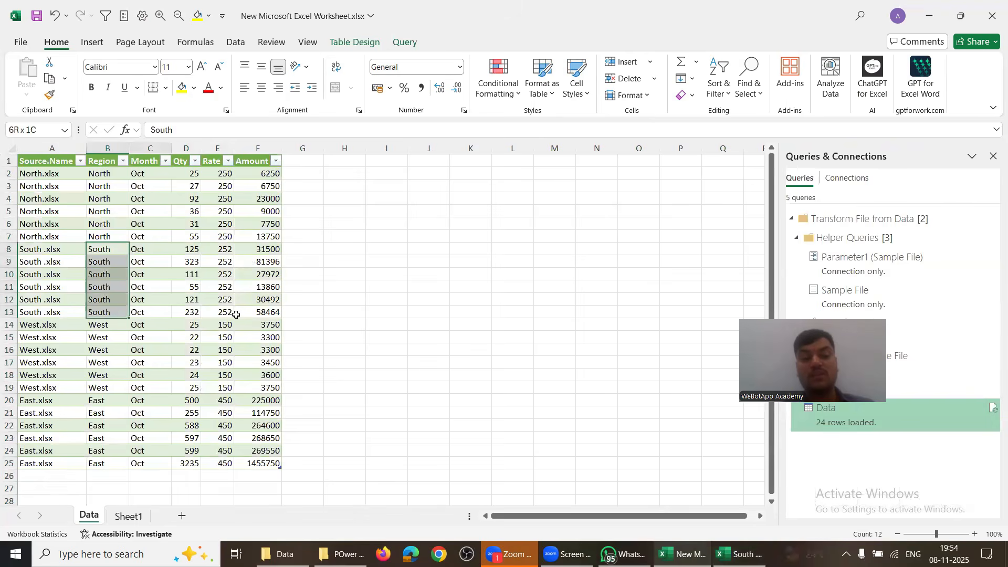
left_click_drag(236, 314, 265, 309)
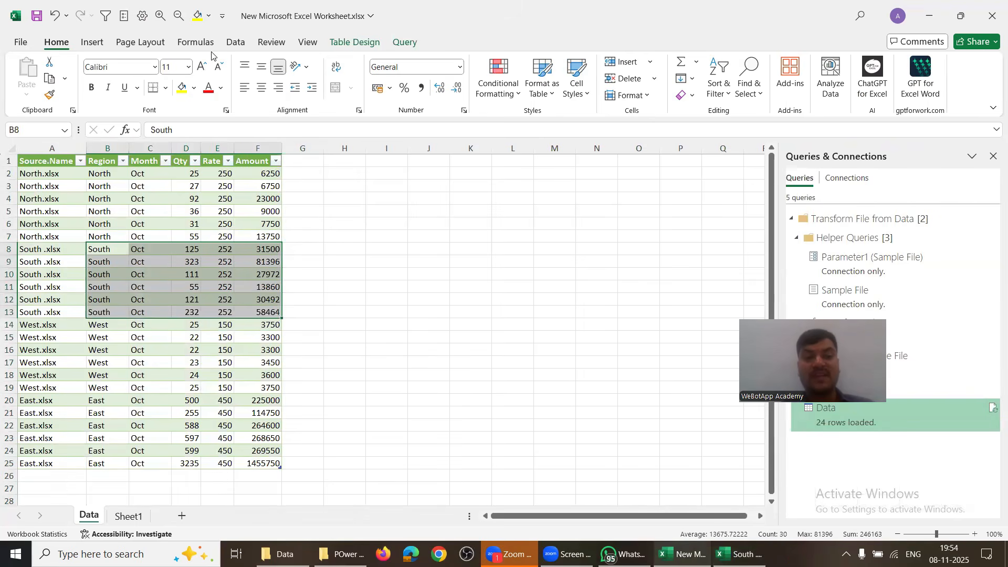
left_click(236, 42)
left_click(245, 78)
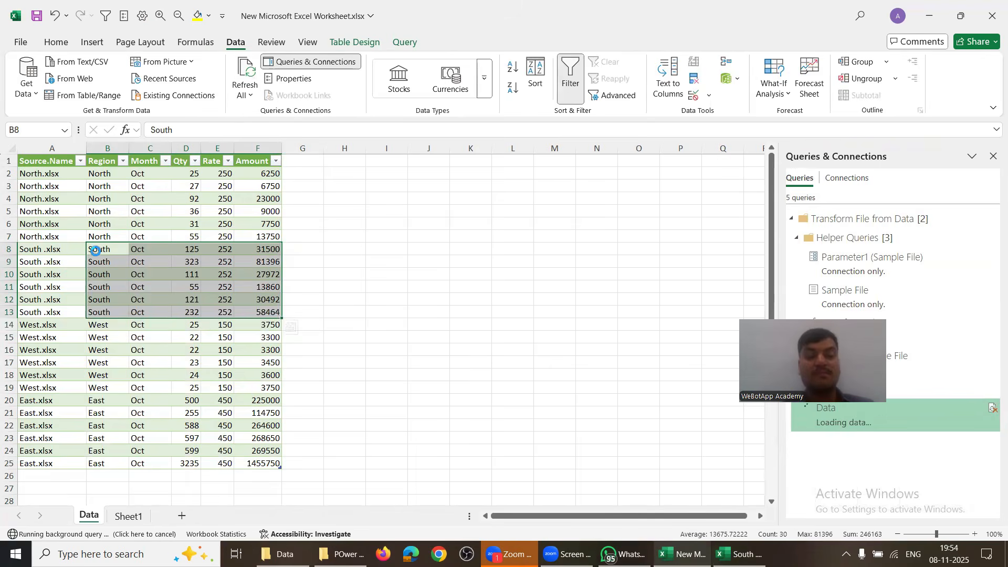
Step: Check the added South rows through row 41 across the Region, Month, Qty, Rate and Amount columns
scroll(110, 400, "down", 1)
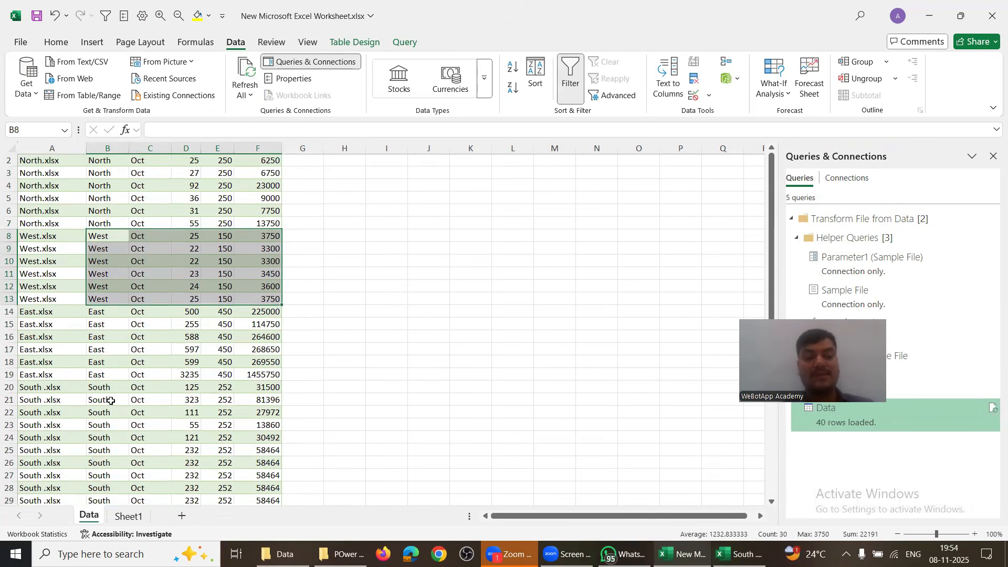
scroll(111, 400, "down", 5)
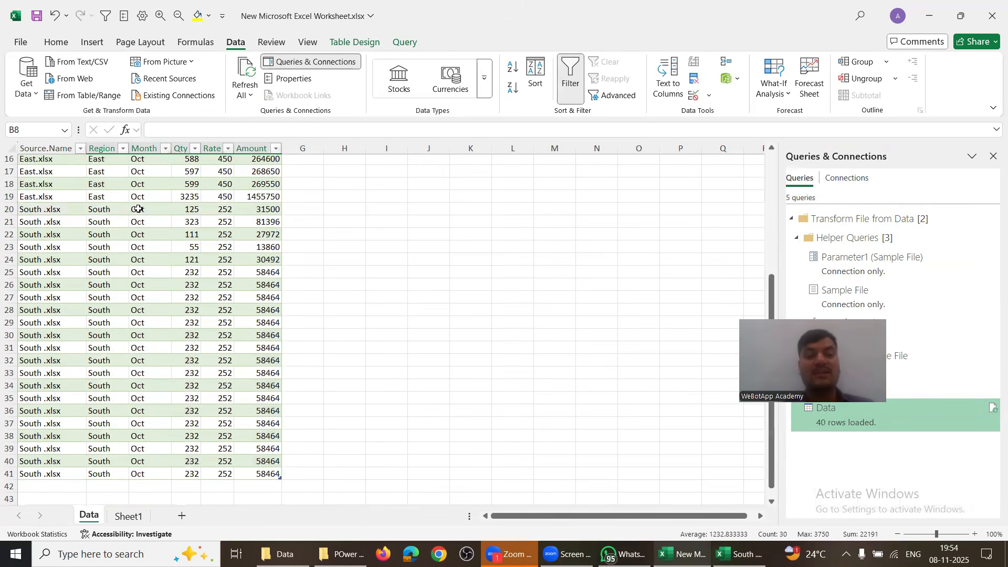
left_click_drag(138, 209, 144, 474)
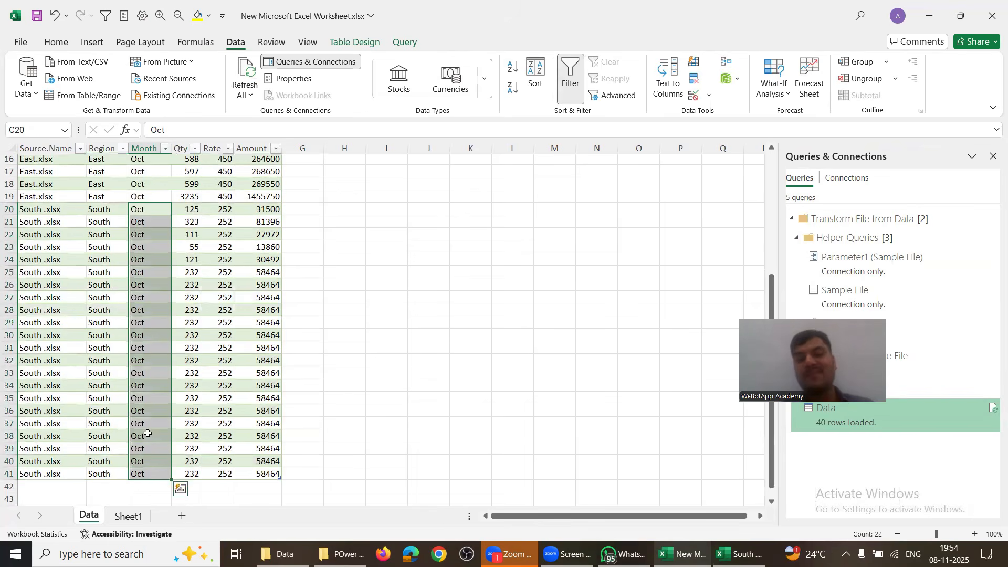
left_click(144, 146)
left_click(186, 148)
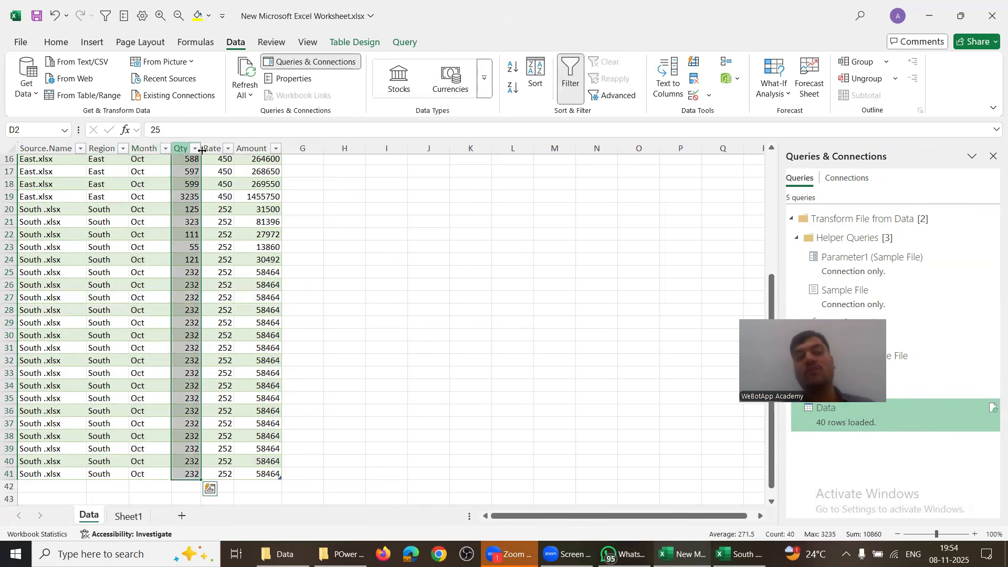
left_click(212, 147)
left_click(243, 147)
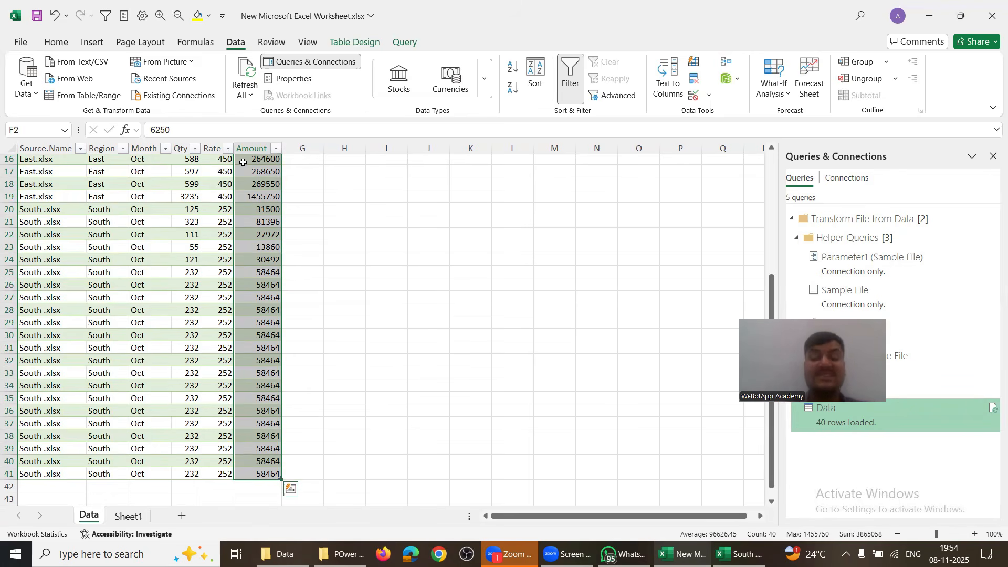
left_click(57, 199)
left_click(99, 148)
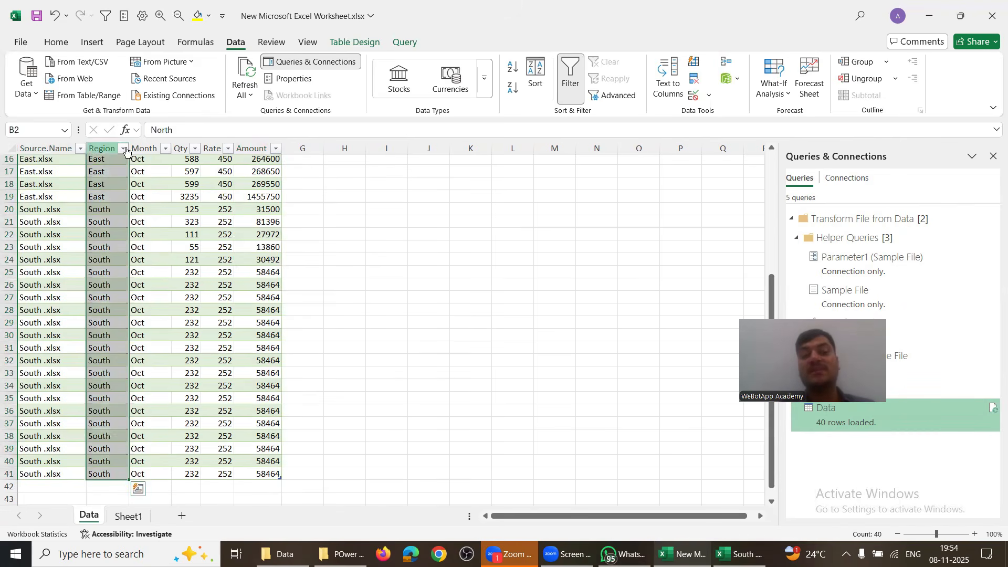
left_click(142, 148)
left_click(184, 146)
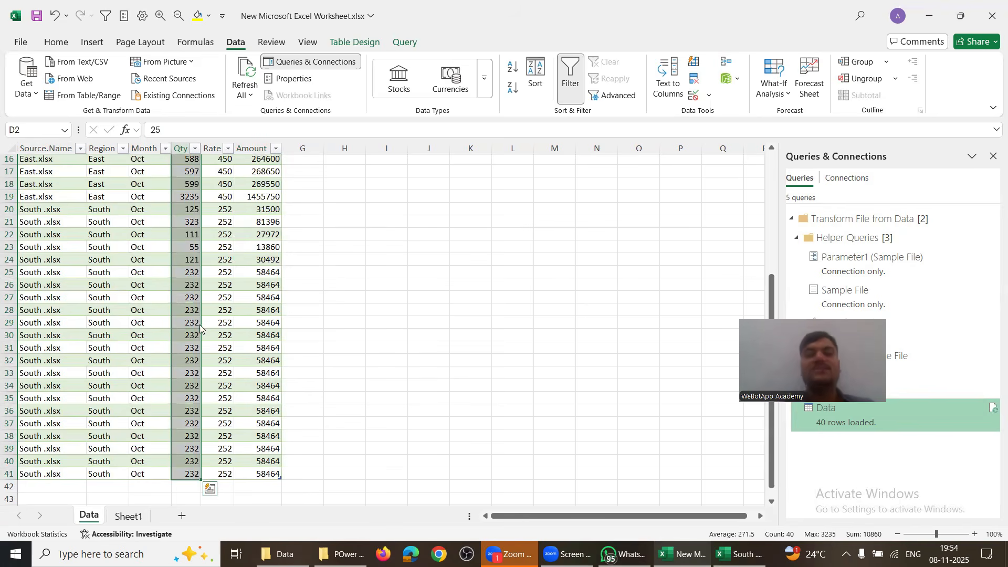
Step: Switch between South.xlsx and the combined workbook, then go to the regional files folder
key("alt+Tab")
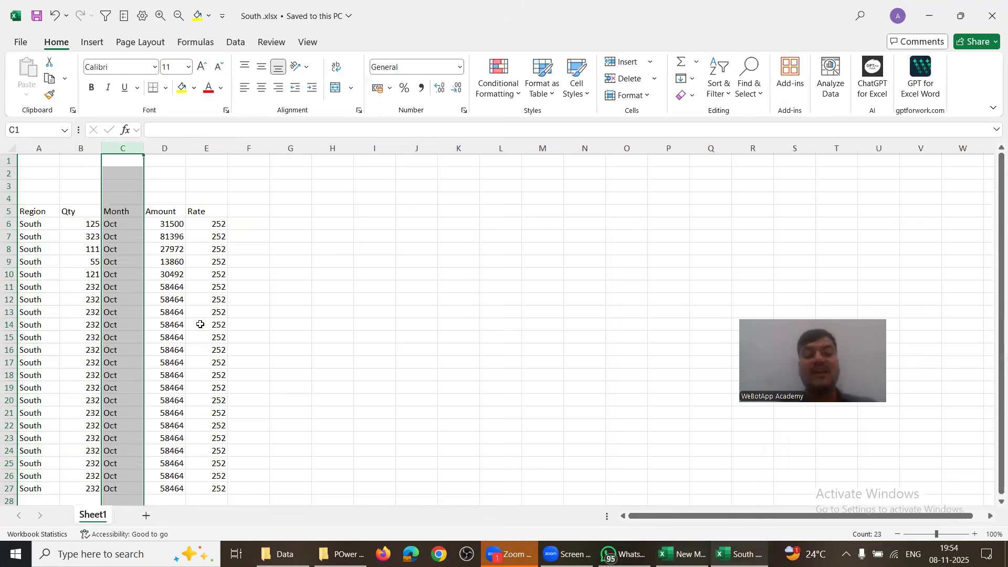
key("alt+Tab")
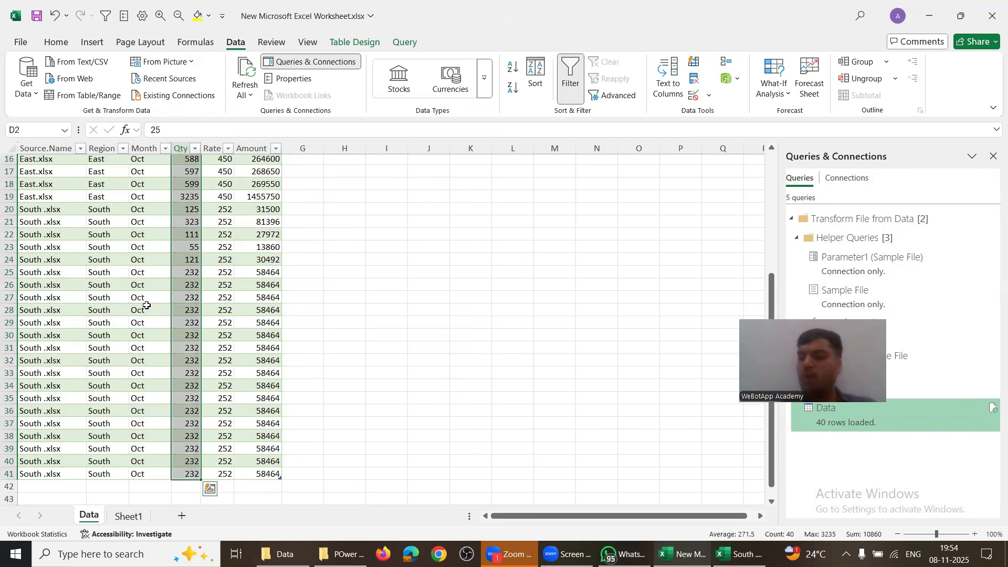
key("alt+Tab")
key("Tab")
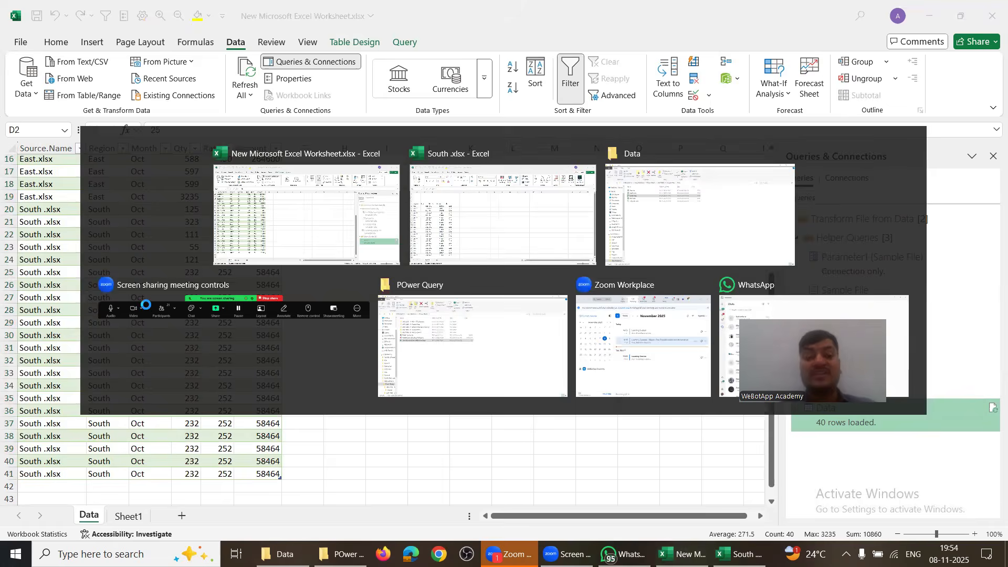
Step: Paste Central.xlsx into the Data folder beside North, South, West and East
key("alt+Up")
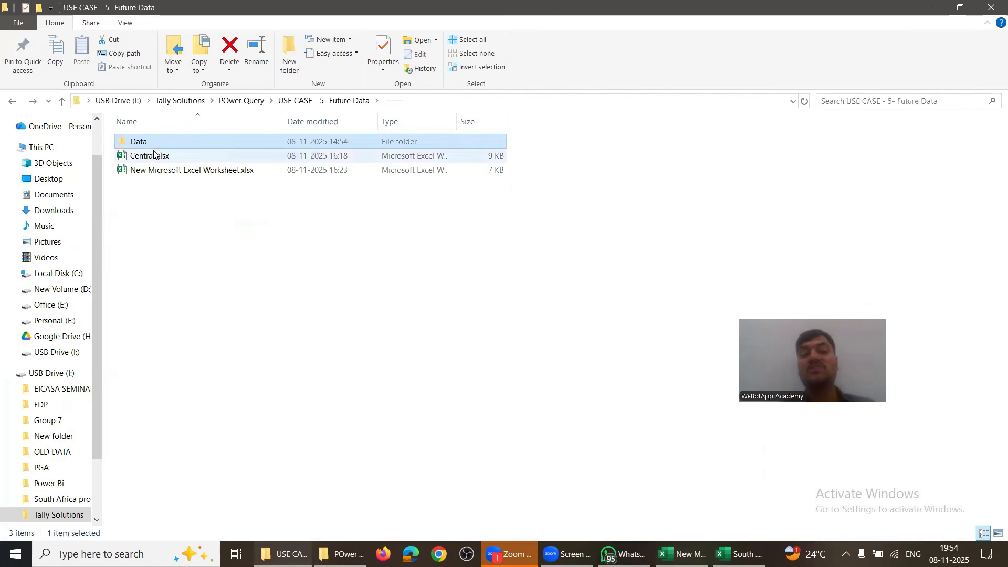
key("Down")
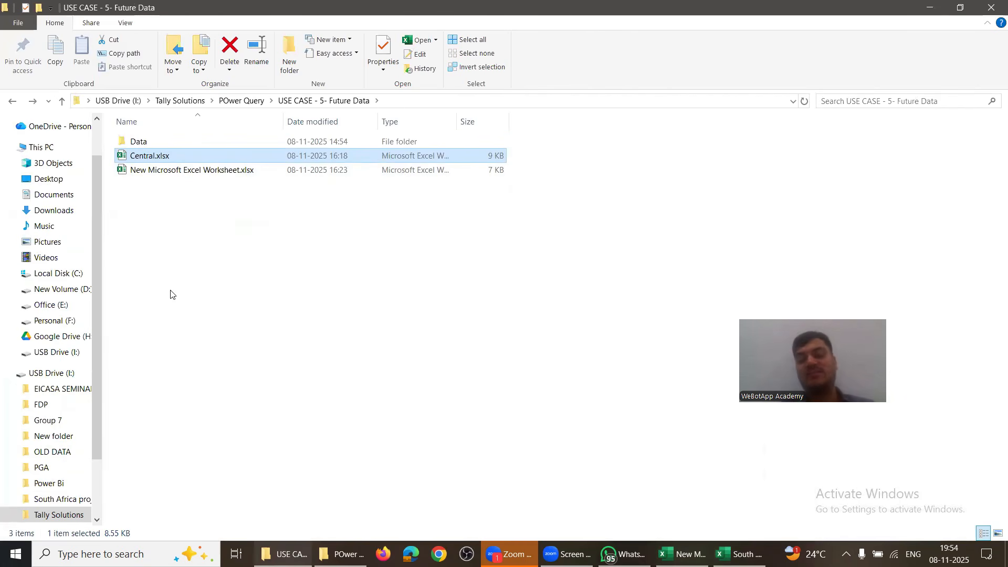
key("Up")
key("Return")
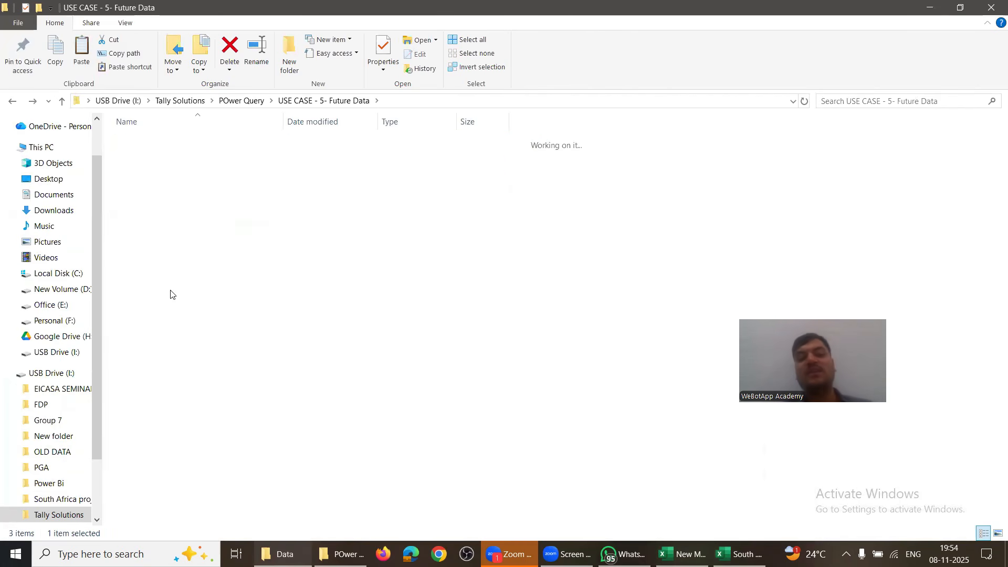
key("ctrl+v")
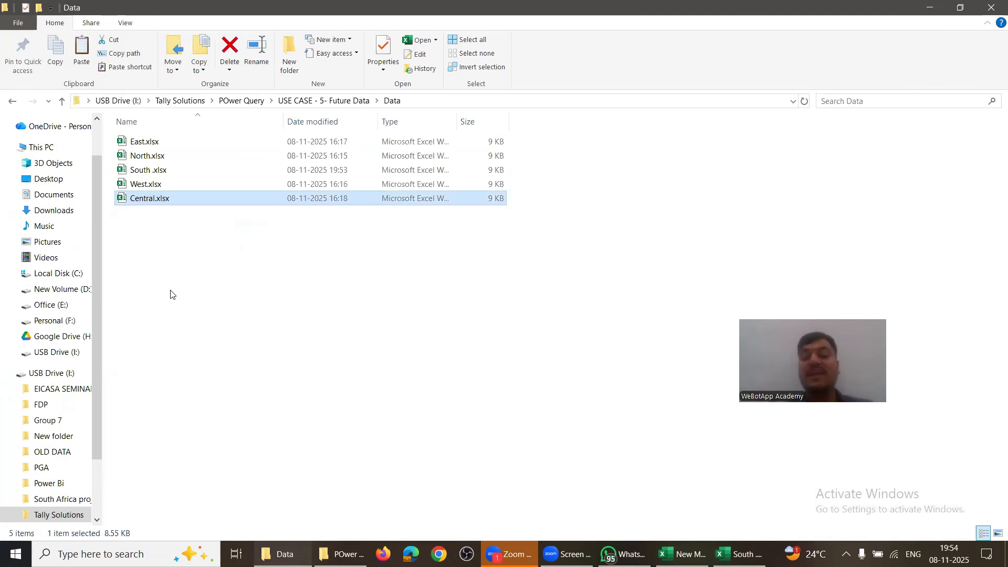
key("alt+Tab")
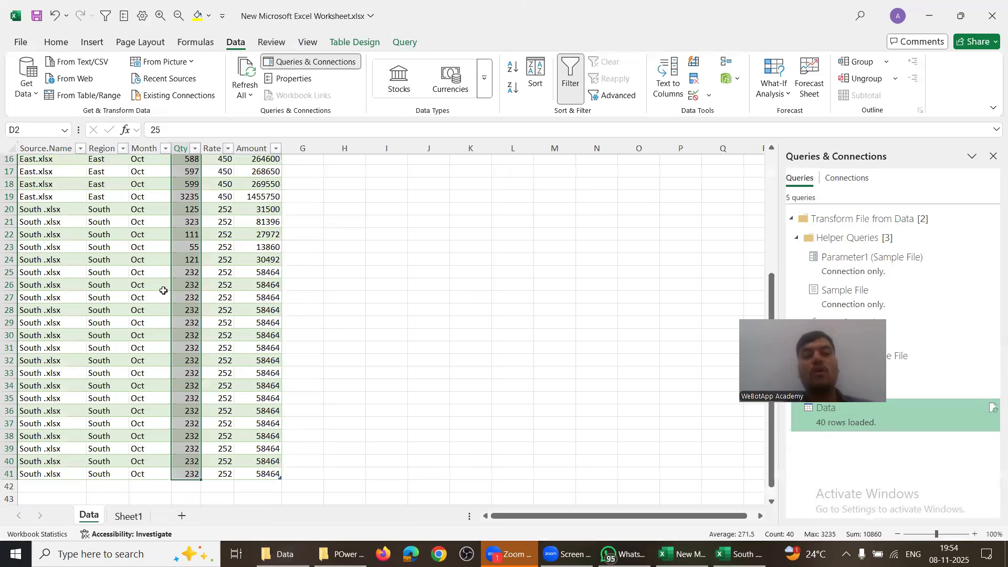
Step: Refresh All and check the six new Central rows 42–47 at Rate 1000
scroll(120, 326, "down", 4)
scroll(119, 326, "up", 7)
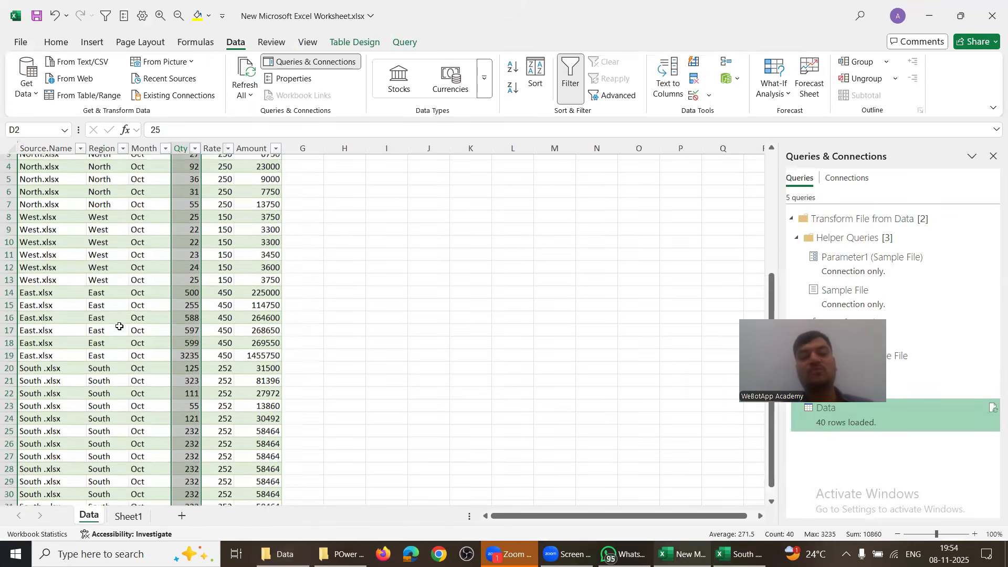
left_click(245, 74)
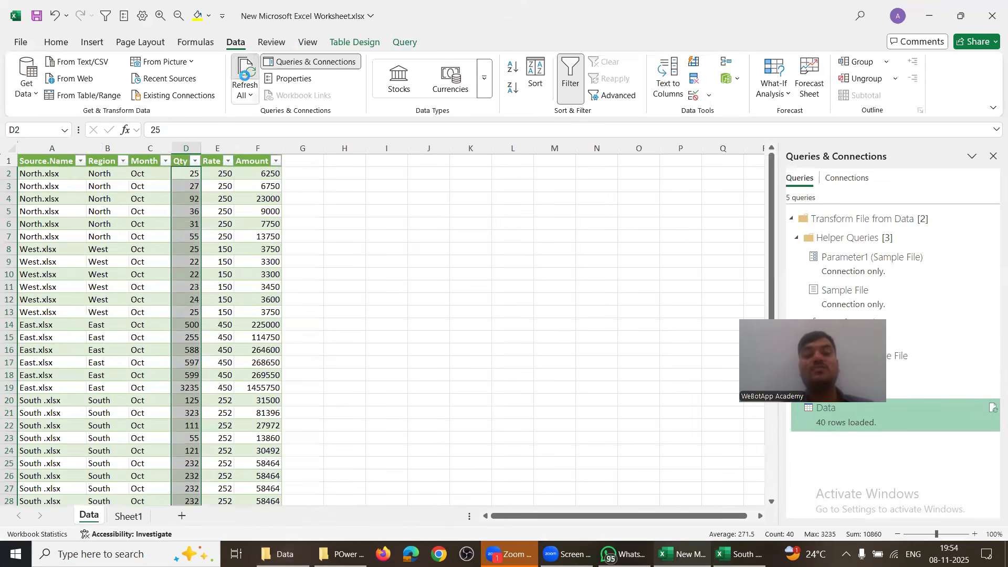
scroll(126, 337, "down", 8)
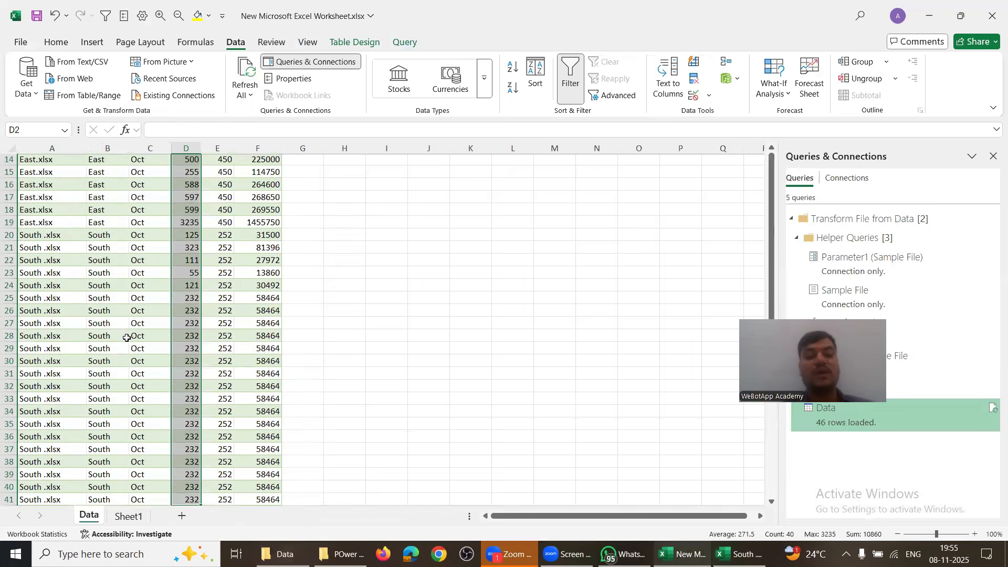
left_click_drag(45, 358, 259, 428)
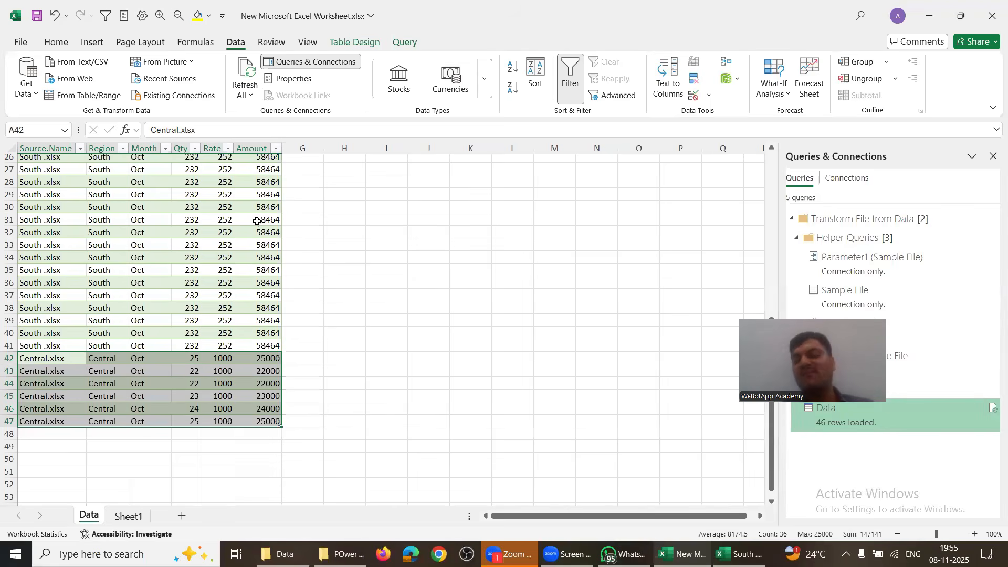
left_click_drag(44, 279, 268, 411)
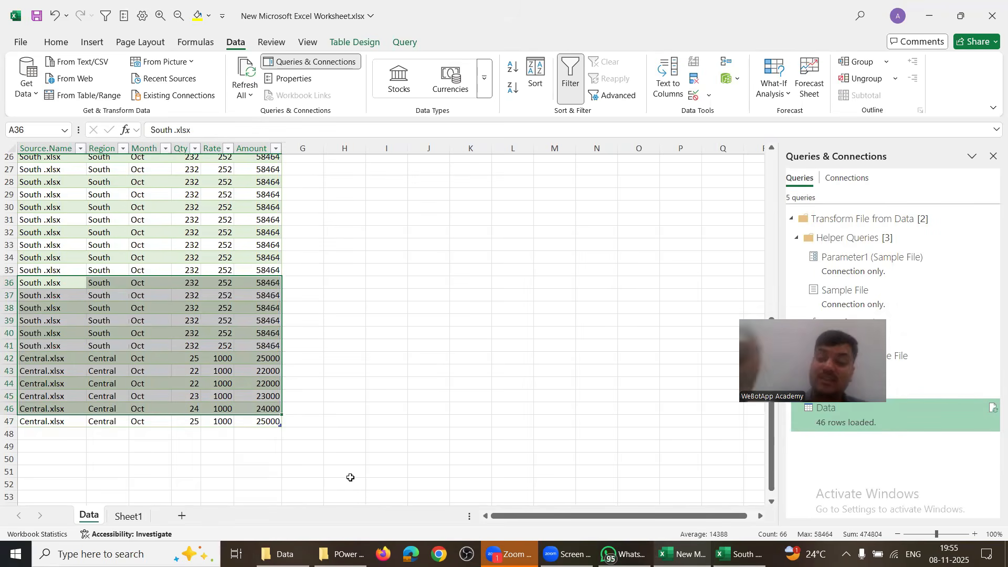
left_click_drag(131, 220, 186, 308)
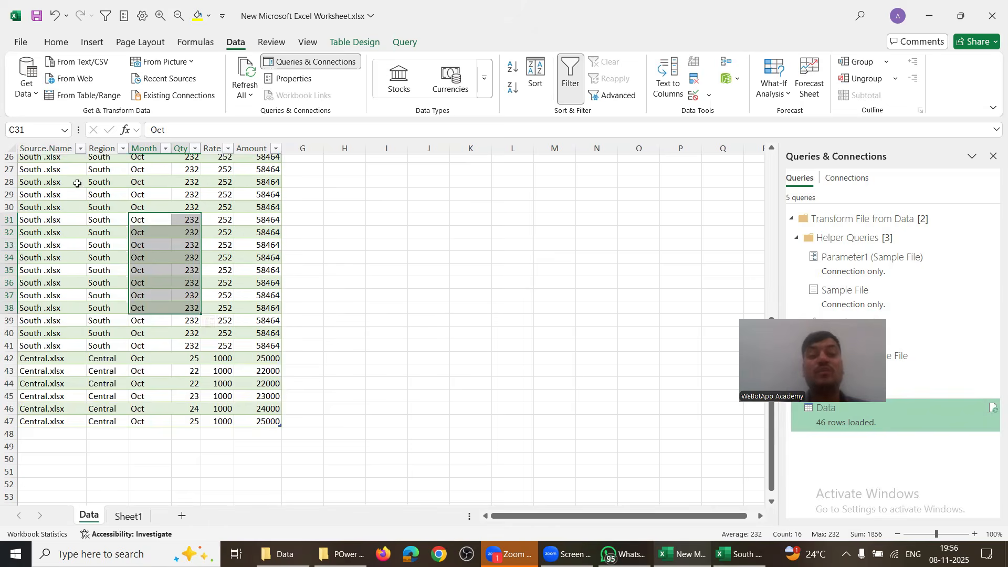
left_click_drag(67, 171, 260, 397)
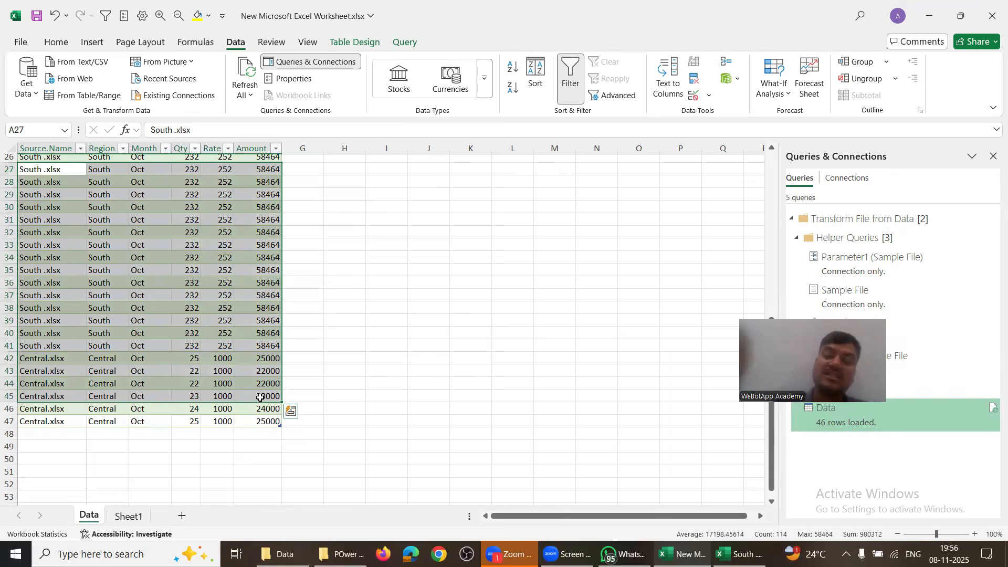
left_click(235, 72)
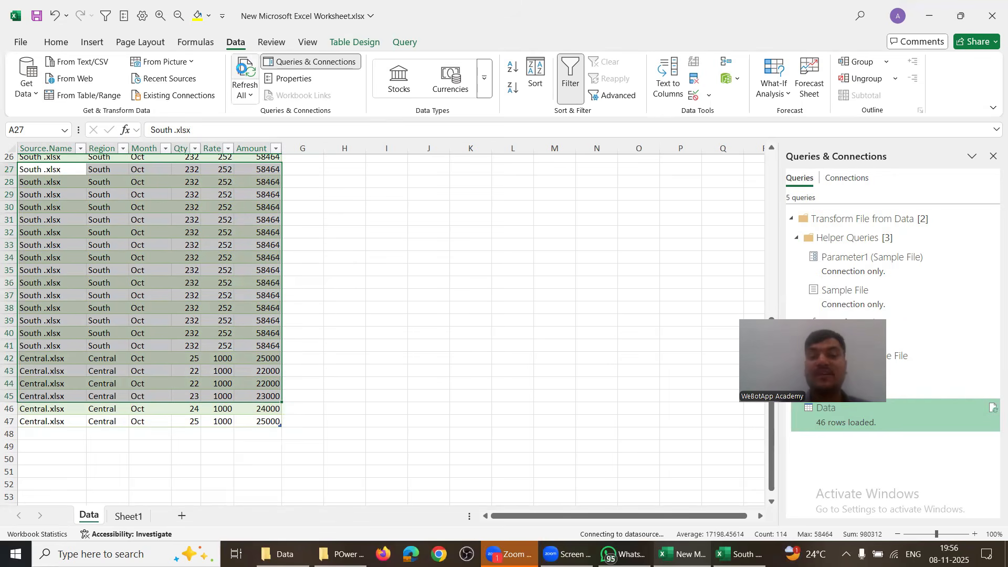
left_click_drag(95, 220, 237, 388)
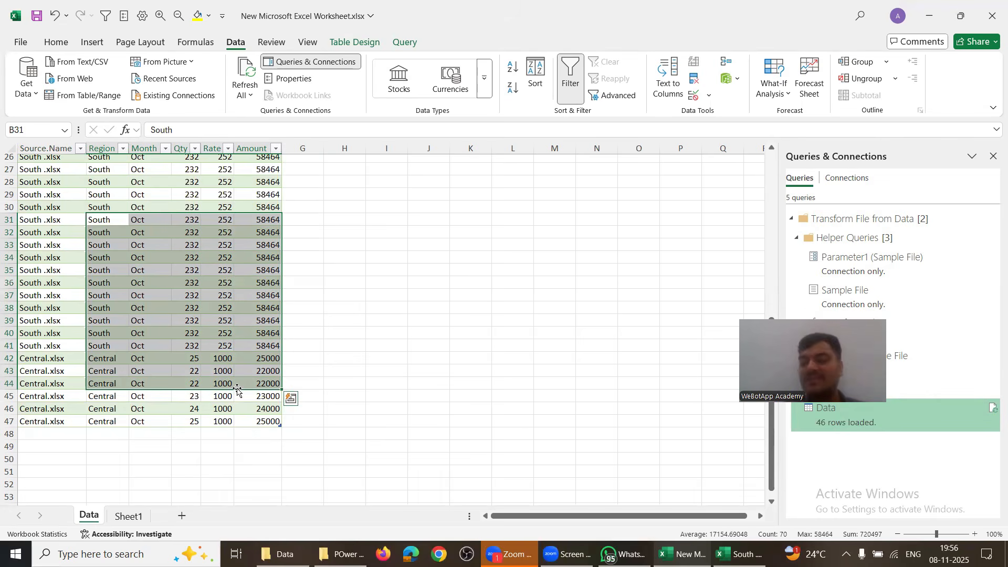
left_click_drag(71, 197, 269, 398)
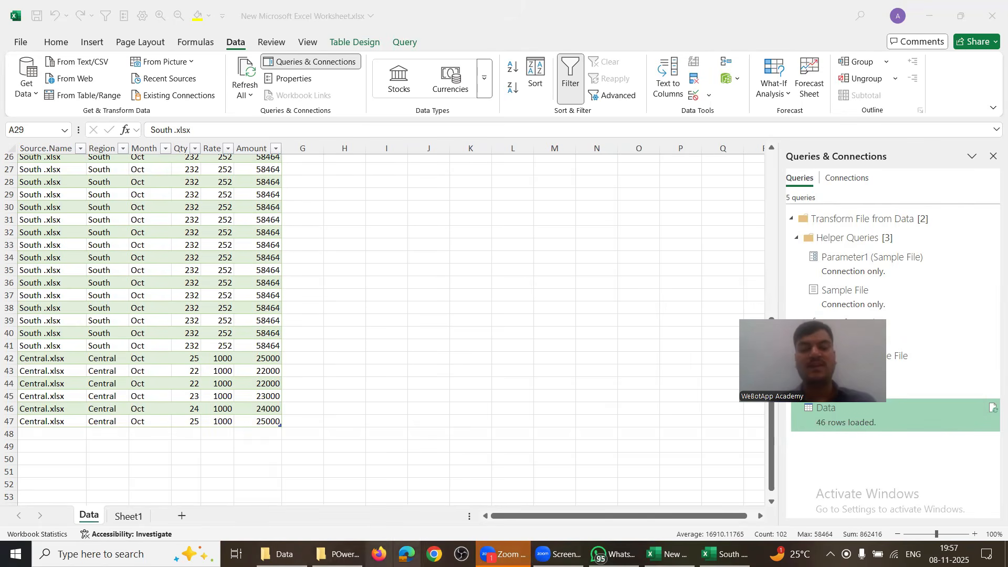
Step: Launch Chrome and pick a profile in Who's using Chrome?
left_click(434, 554)
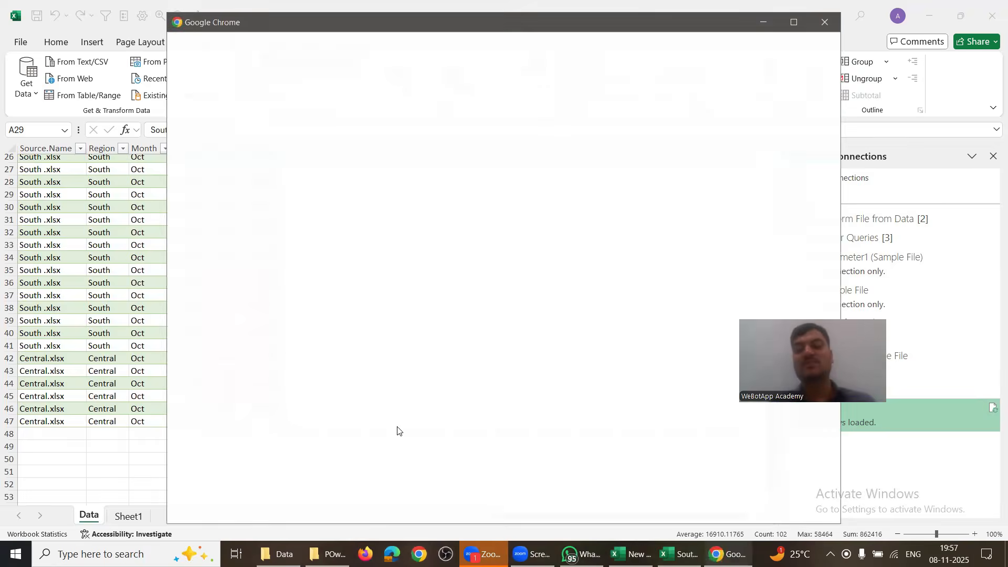
scroll(410, 315, "down", 2)
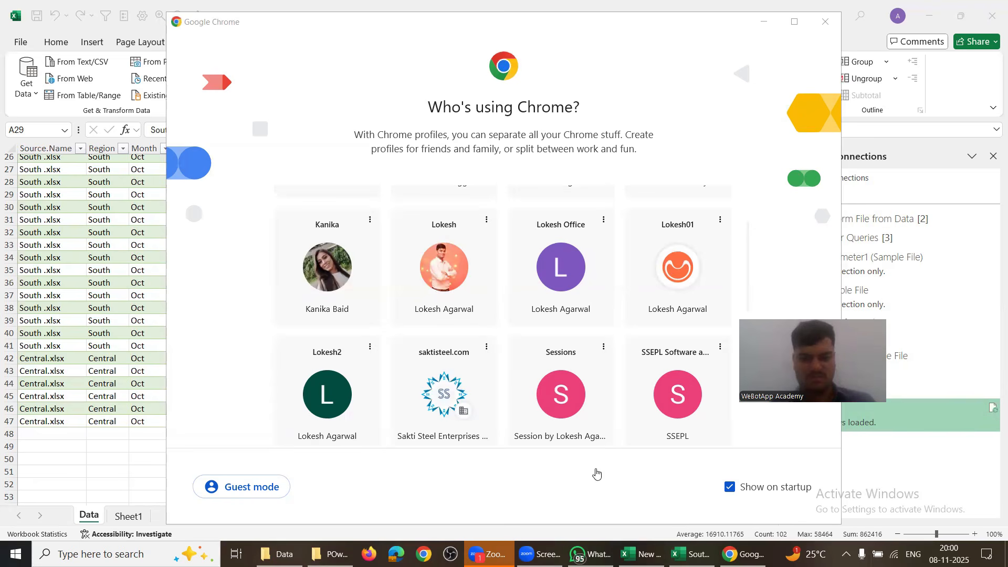
left_click(446, 499)
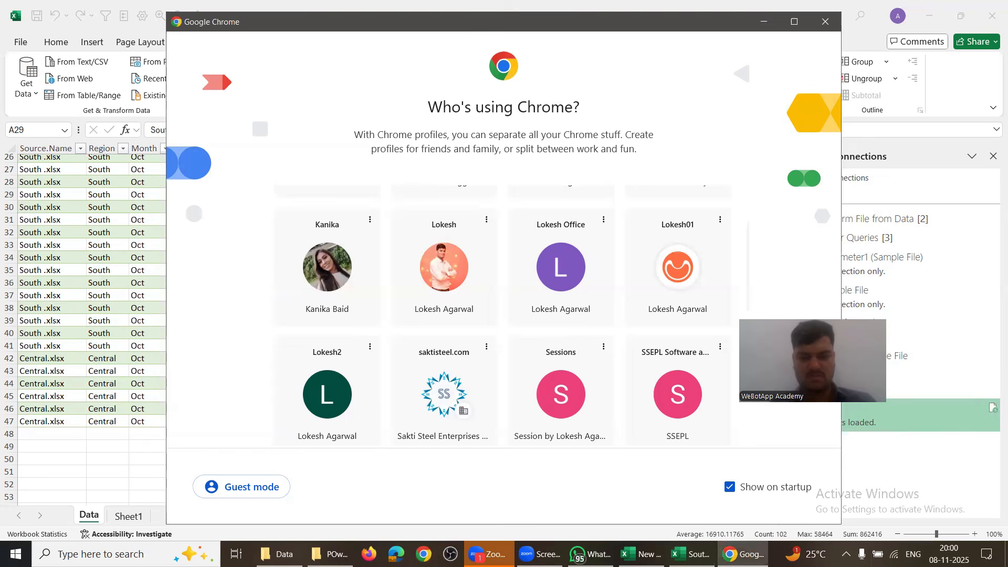
scroll(437, 340, "down", 3)
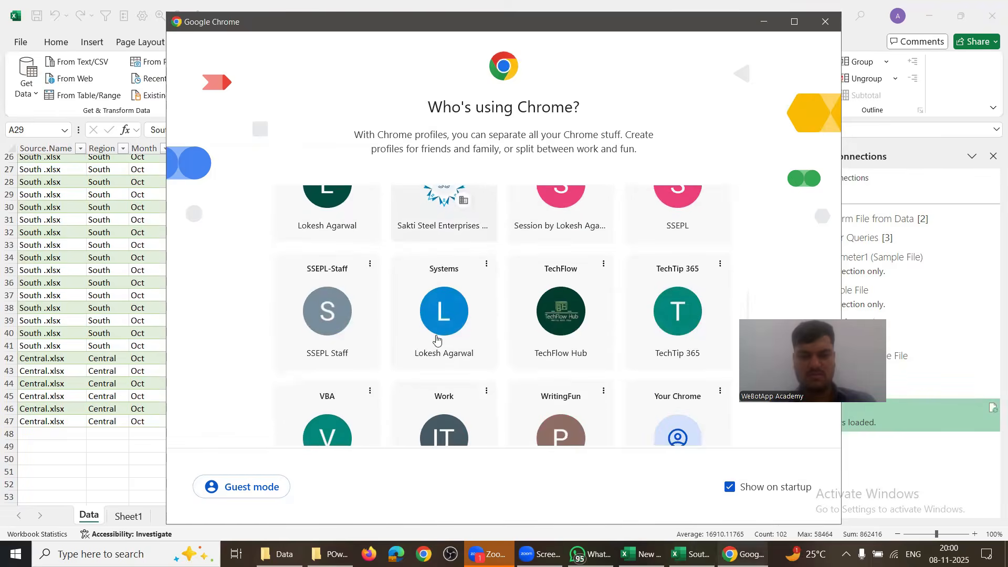
scroll(437, 340, "up", 3)
left_click(439, 336)
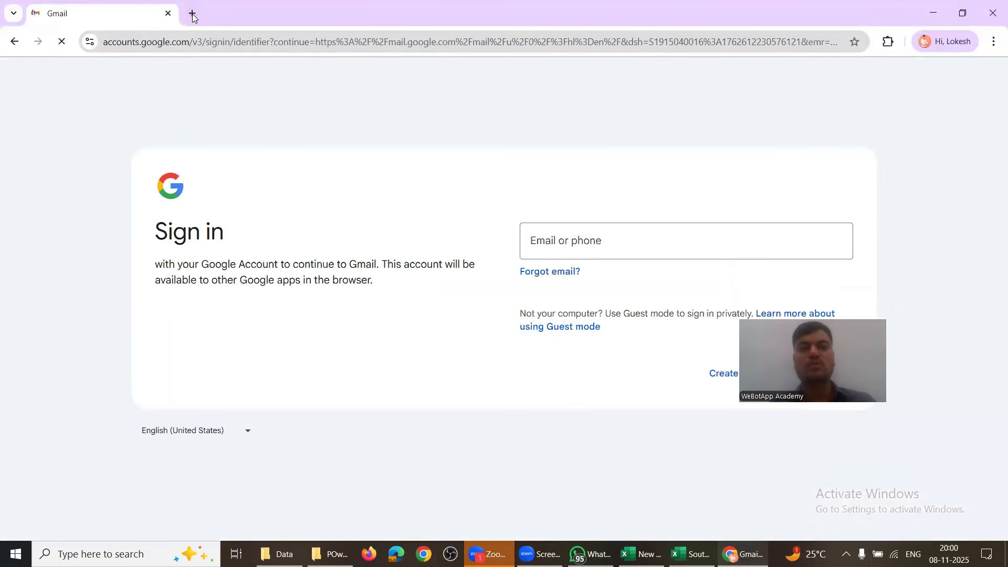
Step: Close the Gmail sign-in tab and load YouTube from its bookmark
left_click(193, 15)
left_click(167, 13)
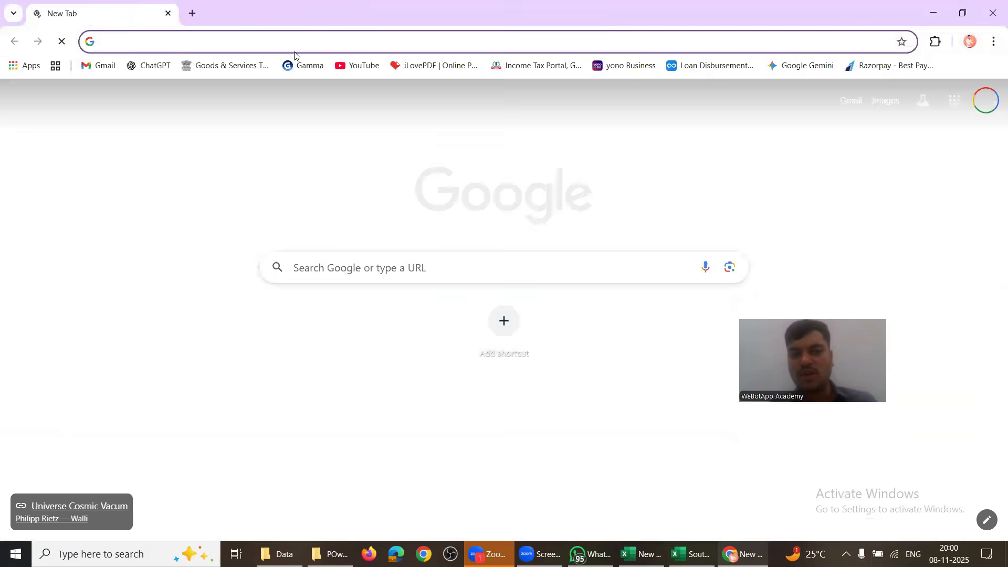
left_click(342, 67)
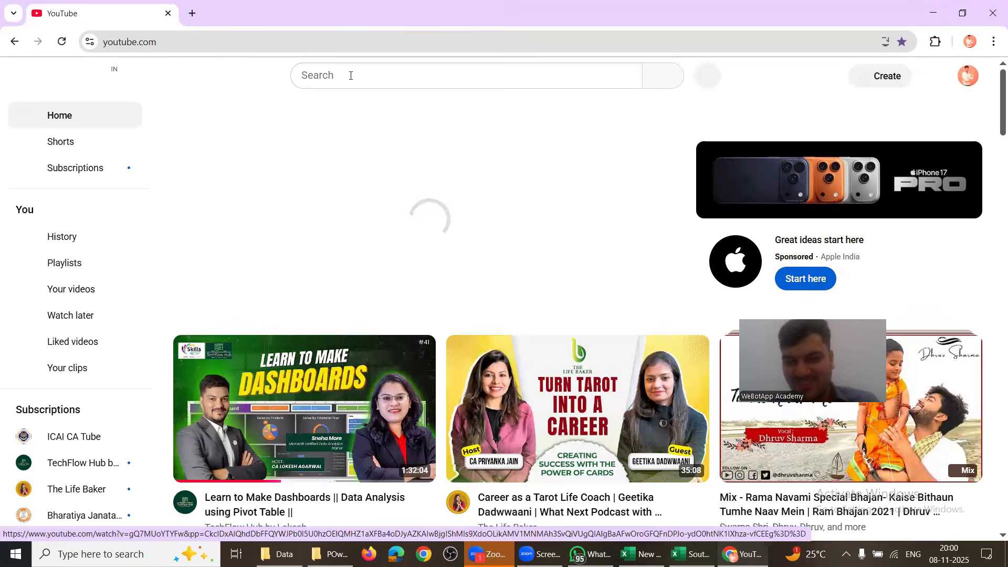
Step: Search YouTube for 'Techflow hub' and open the TechFlow Hub channel's Playlists page
left_click(351, 76)
type("Te")
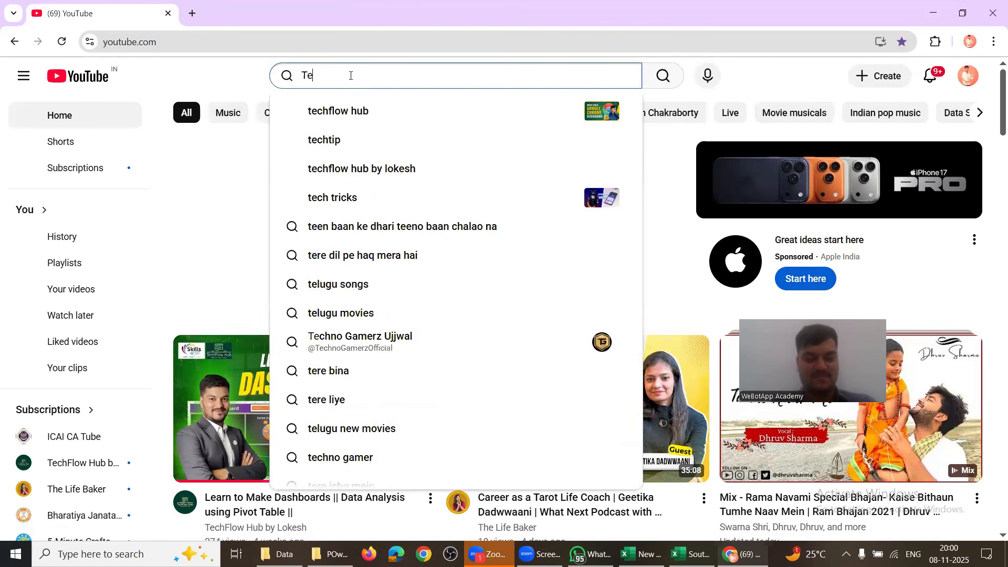
type("chflow hub")
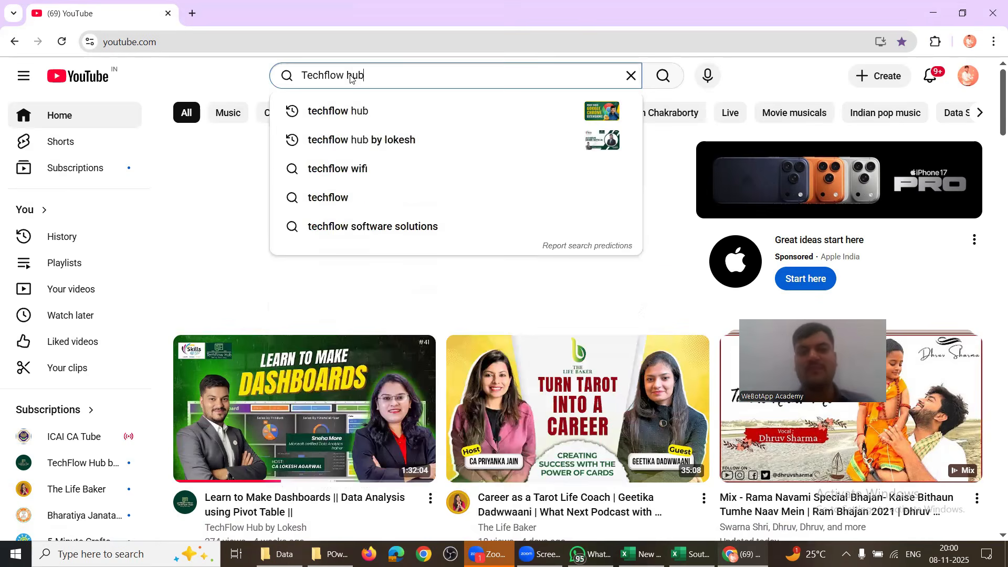
key("Return")
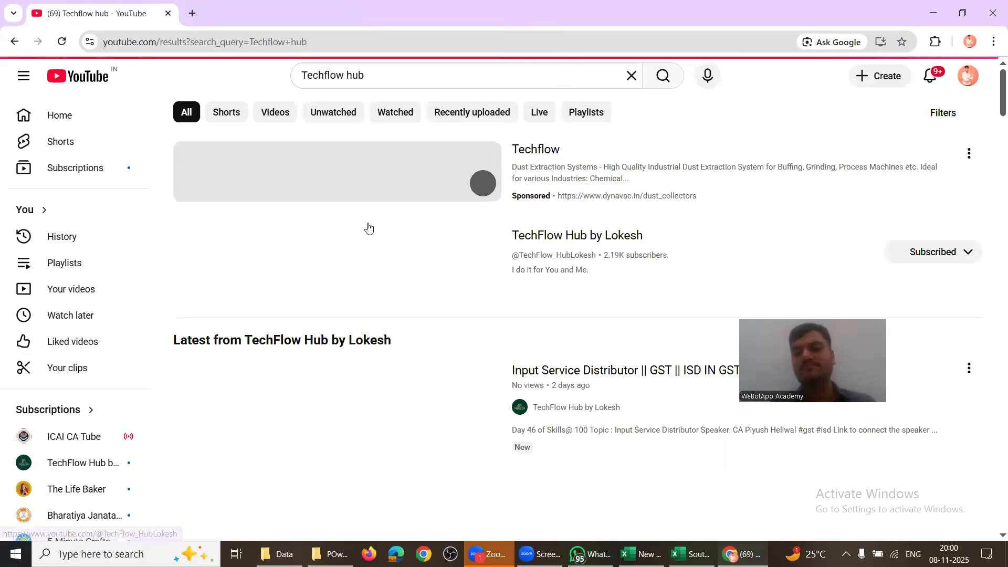
scroll(527, 404, "down", 1)
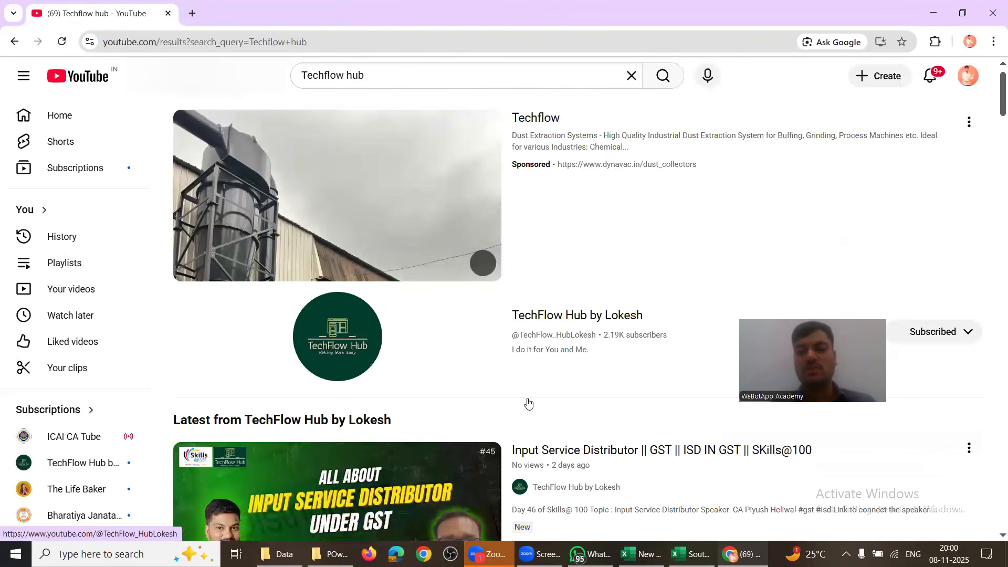
left_click(533, 324)
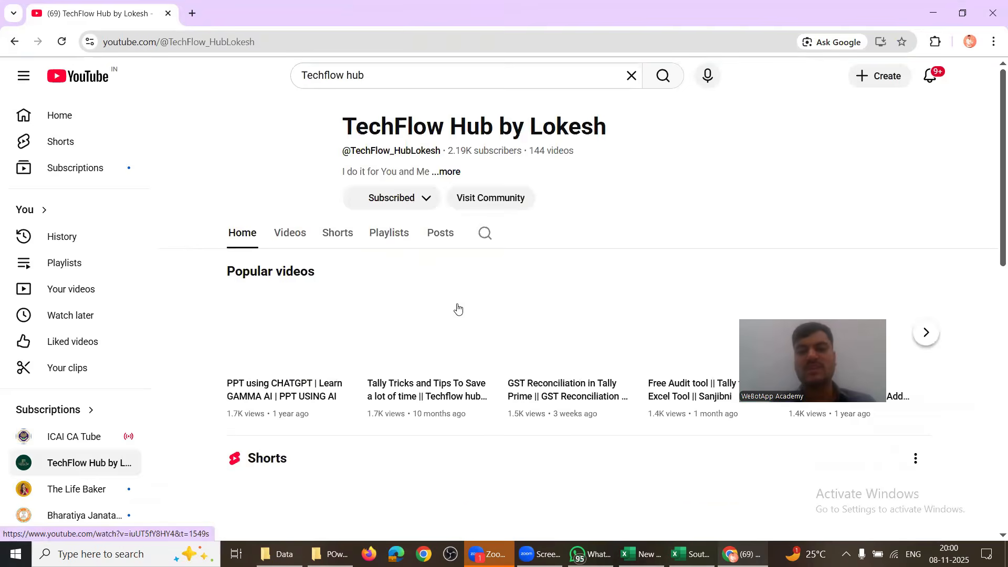
left_click(394, 240)
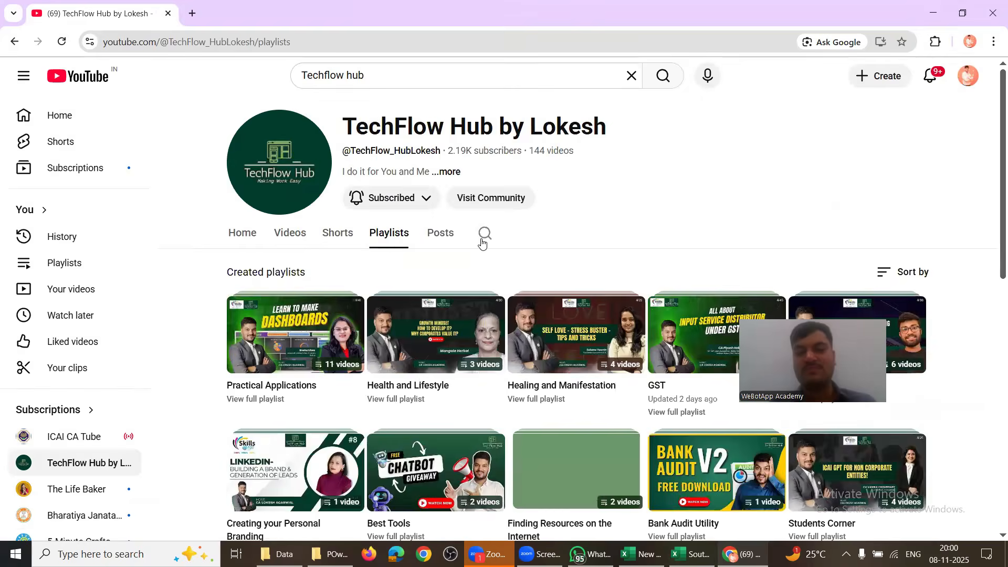
left_click(483, 238)
Step: Search the TechFlow Hub channel for 'power query' and browse the resulting videos
type("power query")
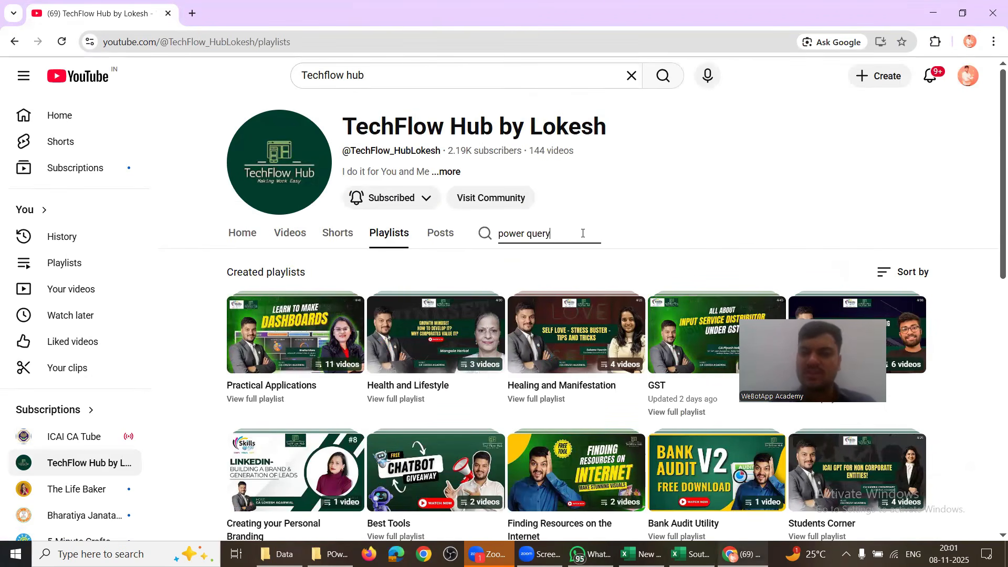
key("Return")
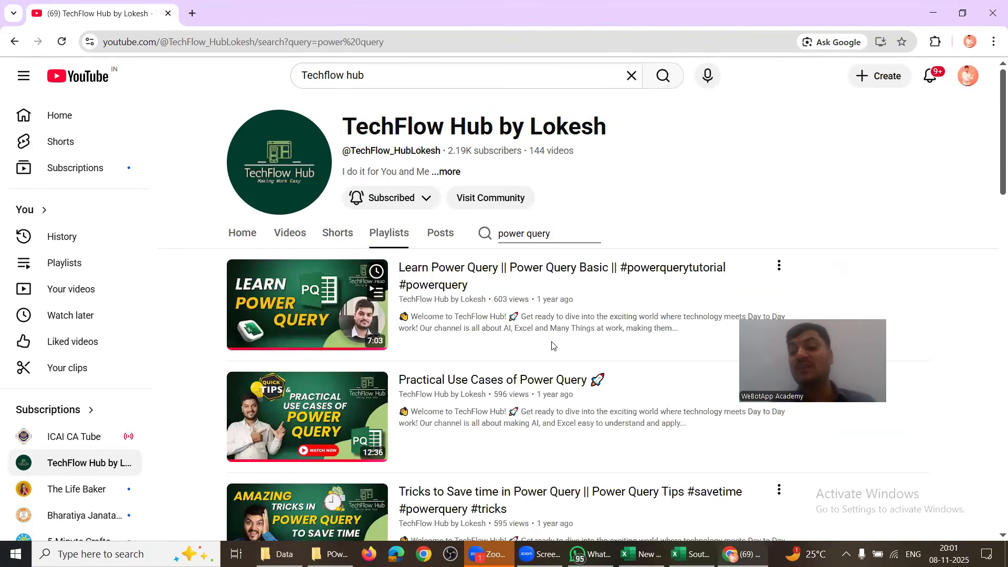
scroll(531, 333, "down", 1)
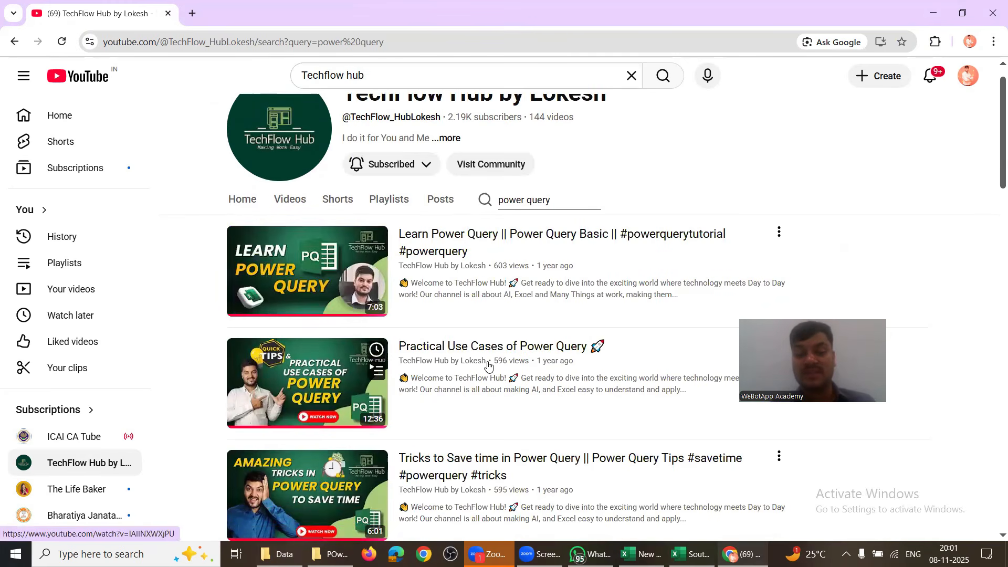
scroll(488, 366, "down", 6)
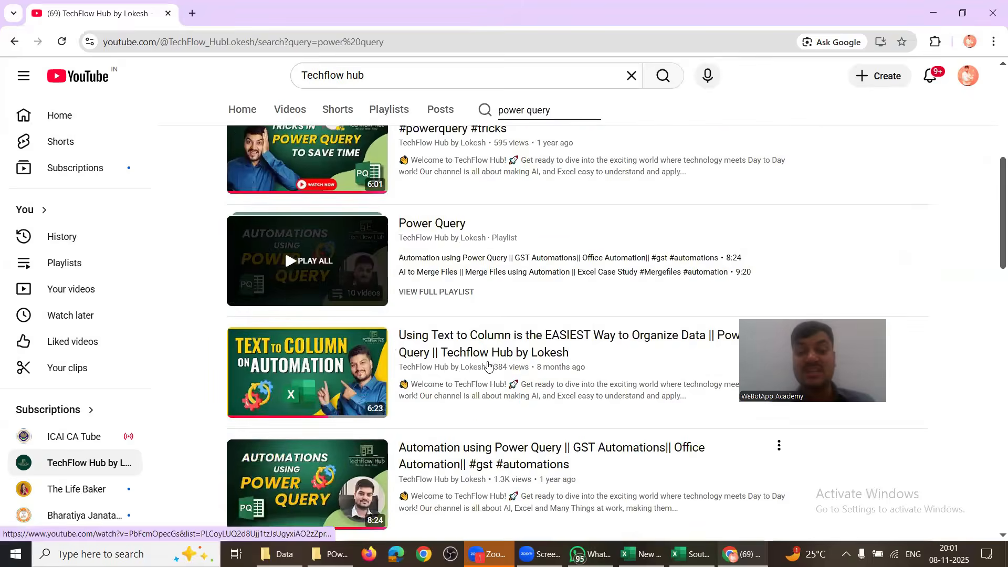
scroll(488, 366, "down", 4)
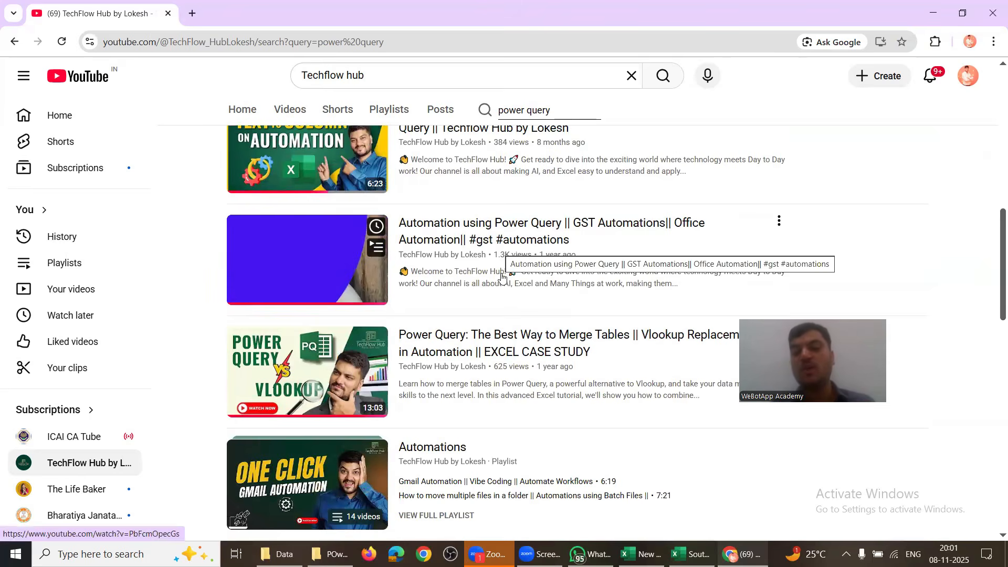
scroll(512, 350, "down", 1)
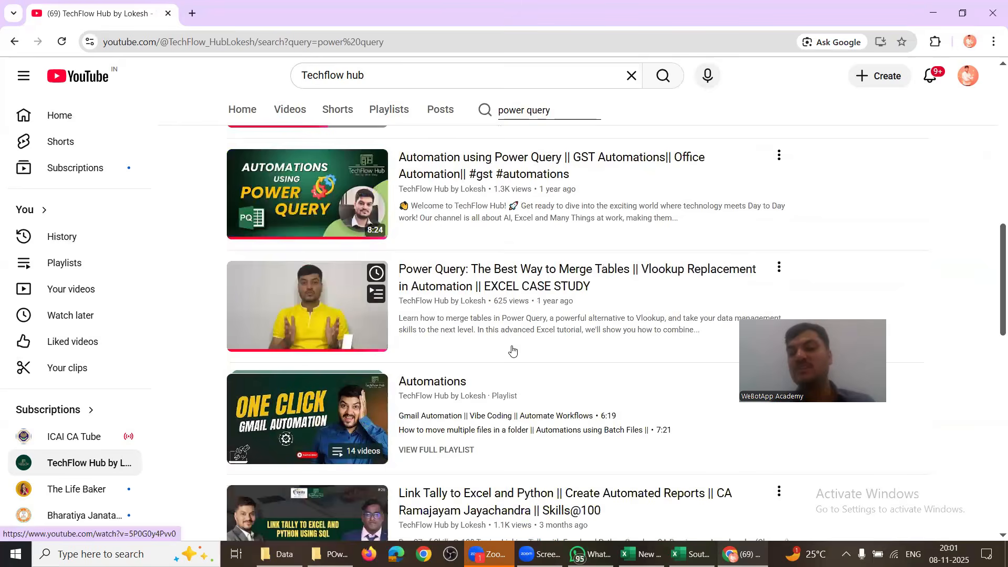
scroll(507, 372, "up", 3)
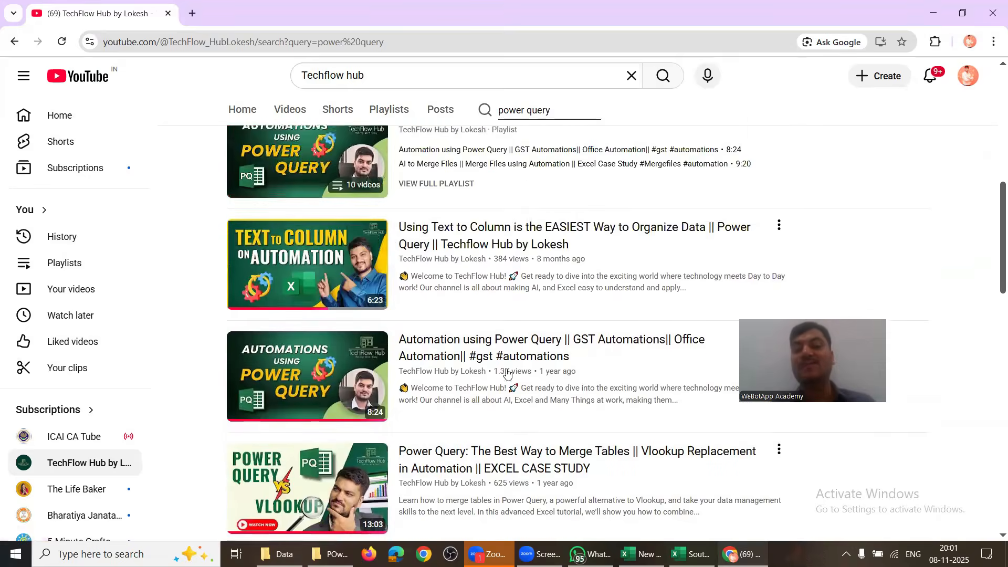
scroll(507, 372, "up", 1)
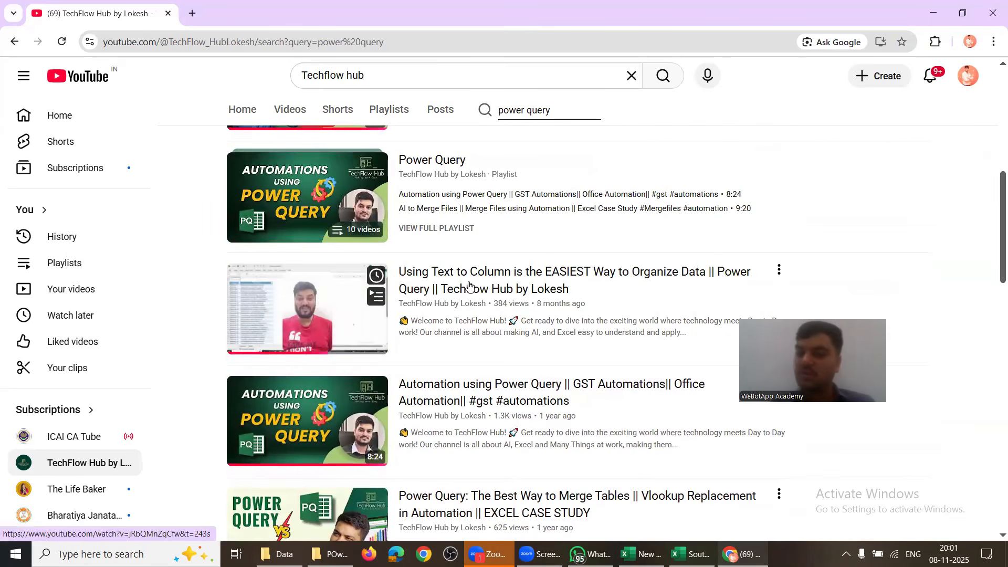
scroll(470, 335, "down", 3)
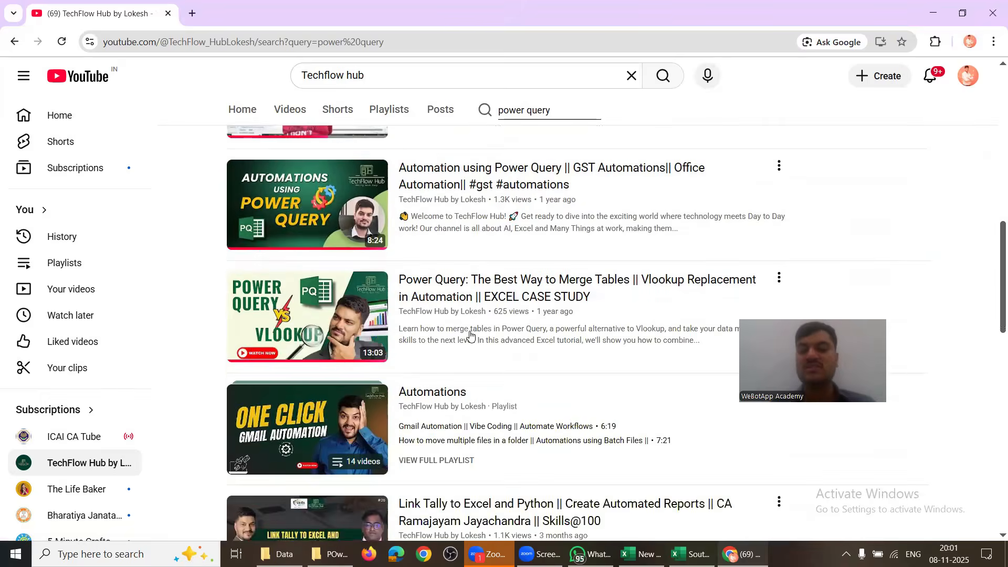
scroll(470, 334, "down", 3)
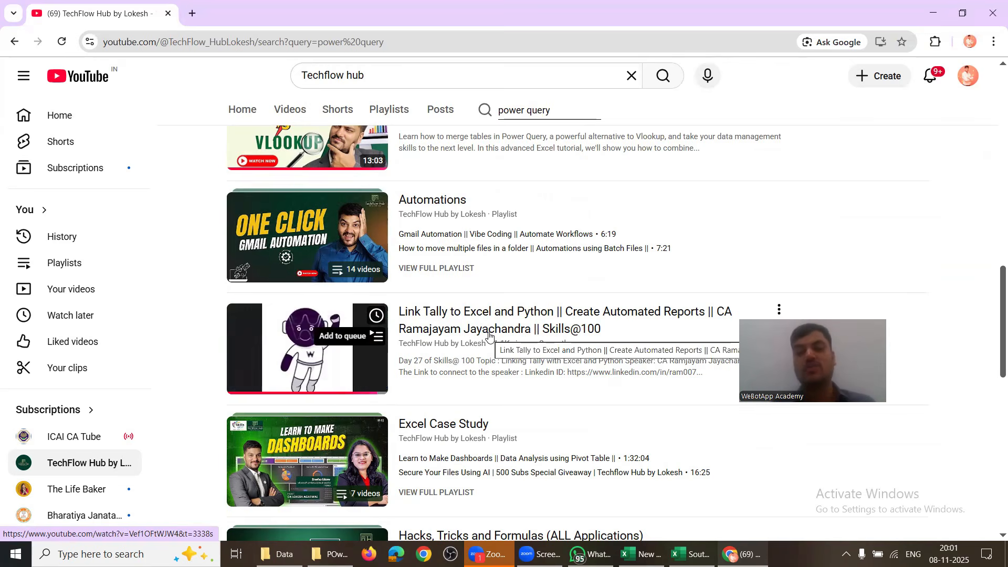
scroll(488, 336, "down", 1)
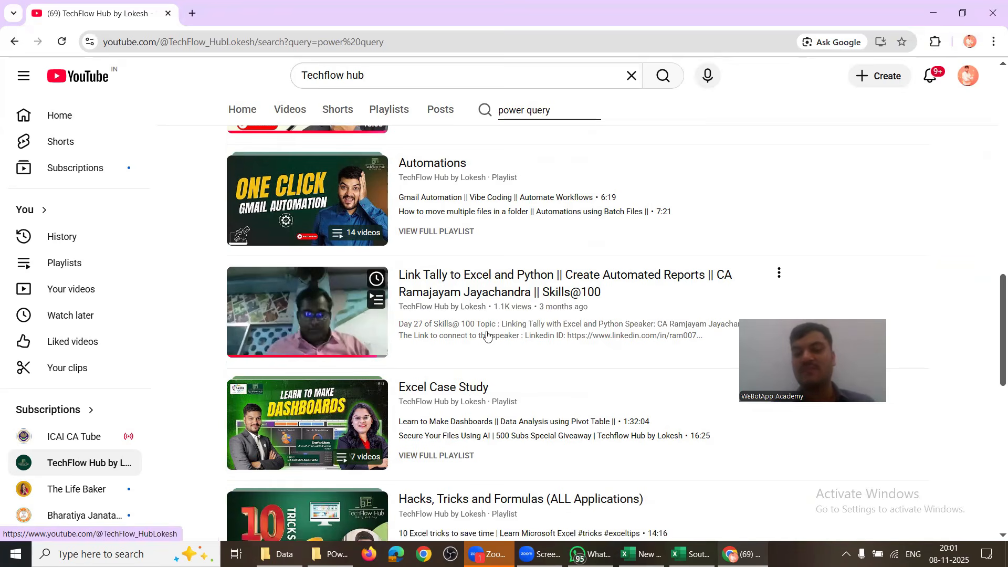
scroll(487, 335, "down", 3)
scroll(487, 336, "up", 10)
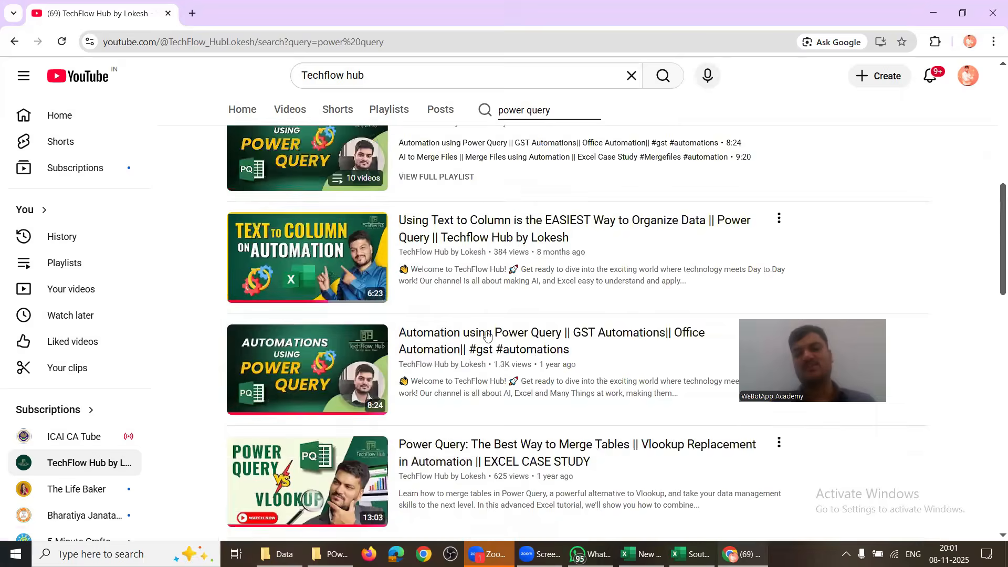
scroll(487, 336, "up", 5)
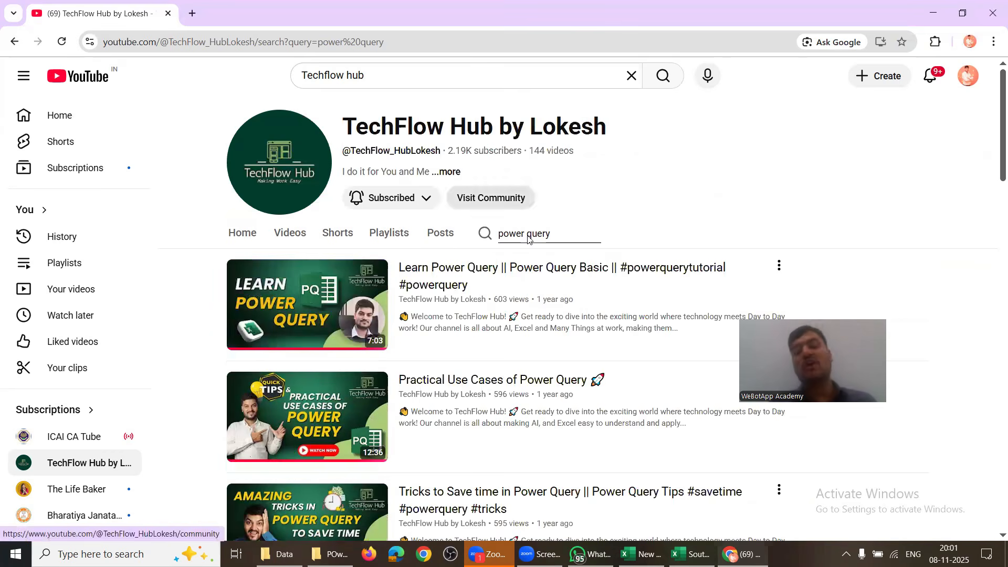
Step: Delete the 'power query' text from the channel's search box
mouse_move(504, 294)
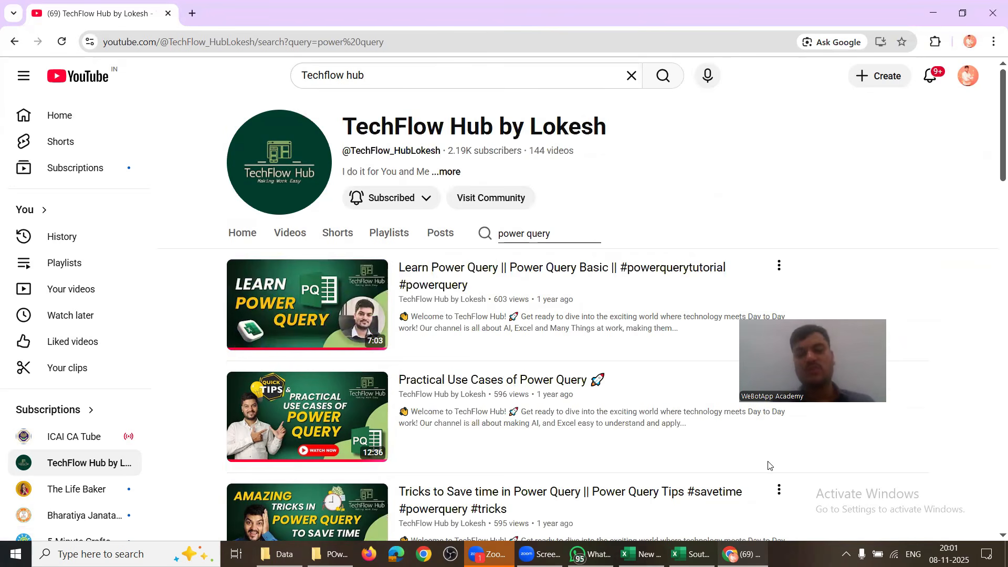
left_click(555, 233)
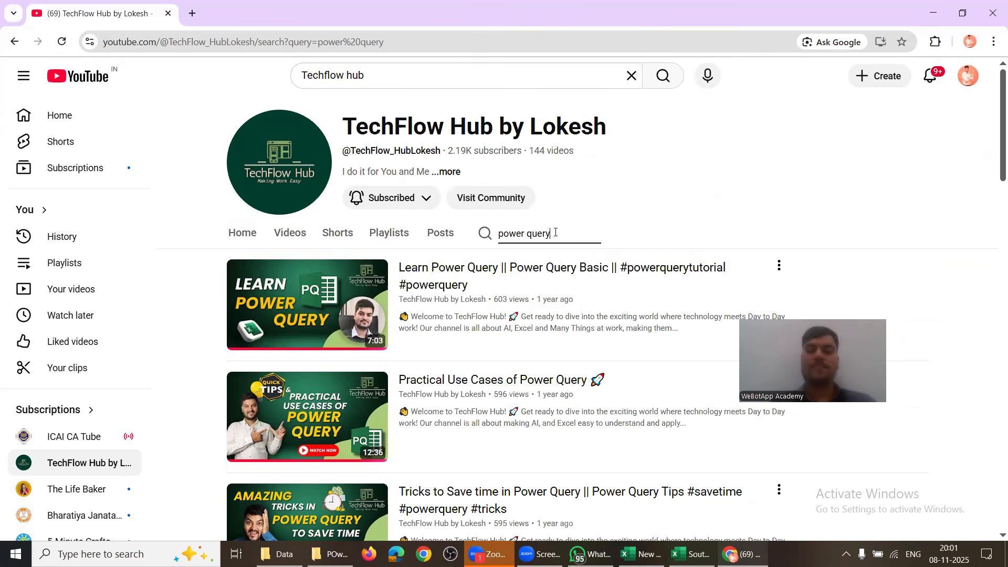
key("BackSpace")
key("BackSpace")
key("BackSpace")
key("BackSpace")
key("BackSpace")
key("BackSpace")
key("BackSpace")
key("BackSpace")
key("BackSpace")
key("BackSpace")
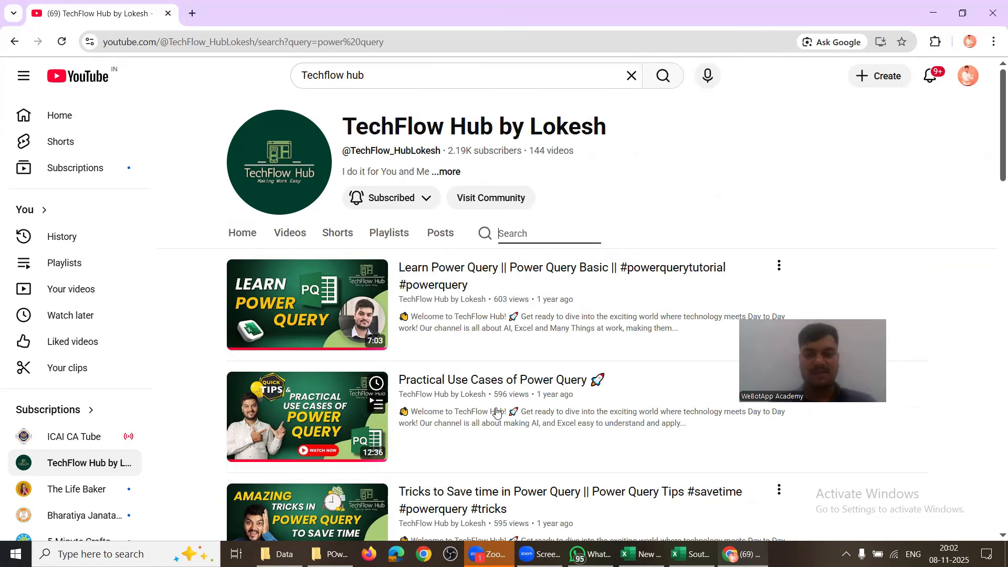
Step: Open the TechFlow Hub channel's details and copy its share link
left_click(446, 172)
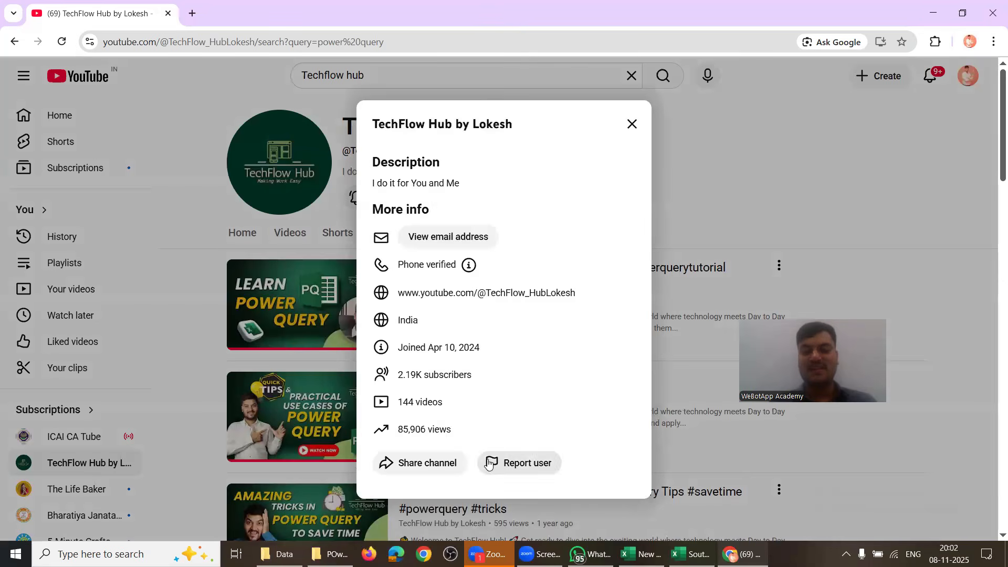
left_click(422, 470)
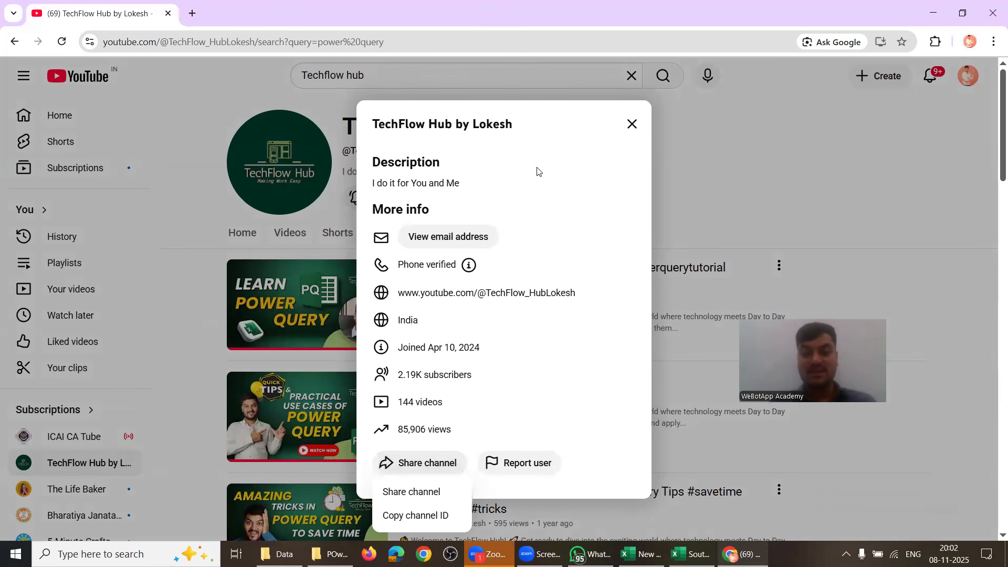
left_click_drag(526, 124, 494, 366)
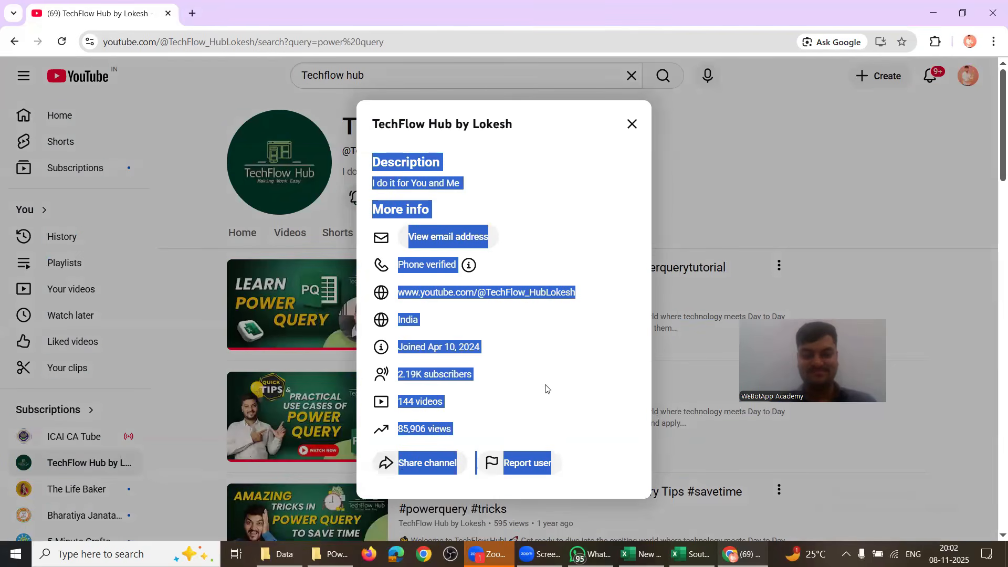
left_click(420, 469)
left_click(418, 492)
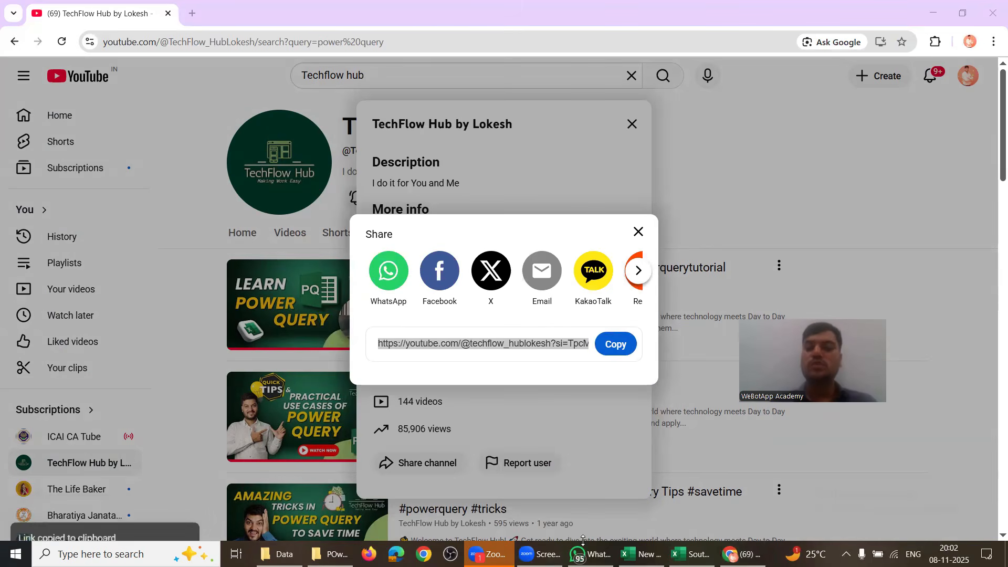
Step: Find the Skills@100 Group 3 group in WhatsApp and view its member list
left_click(587, 553)
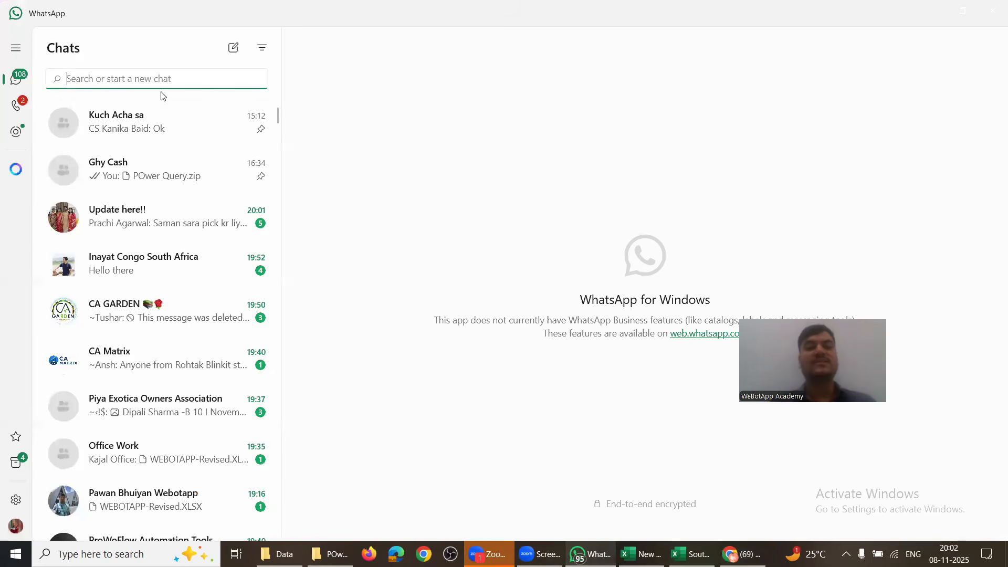
type("skil")
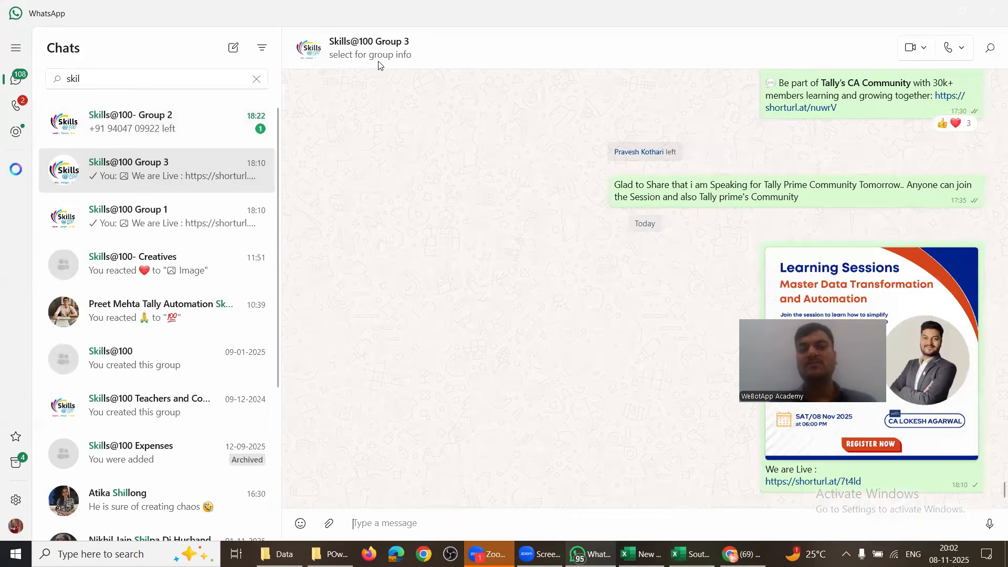
left_click(361, 62)
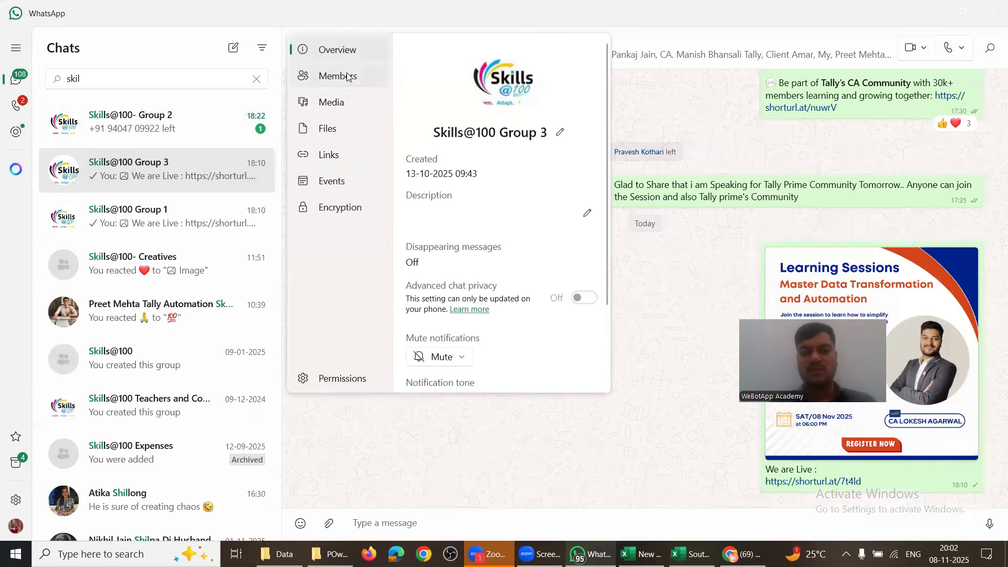
left_click(337, 75)
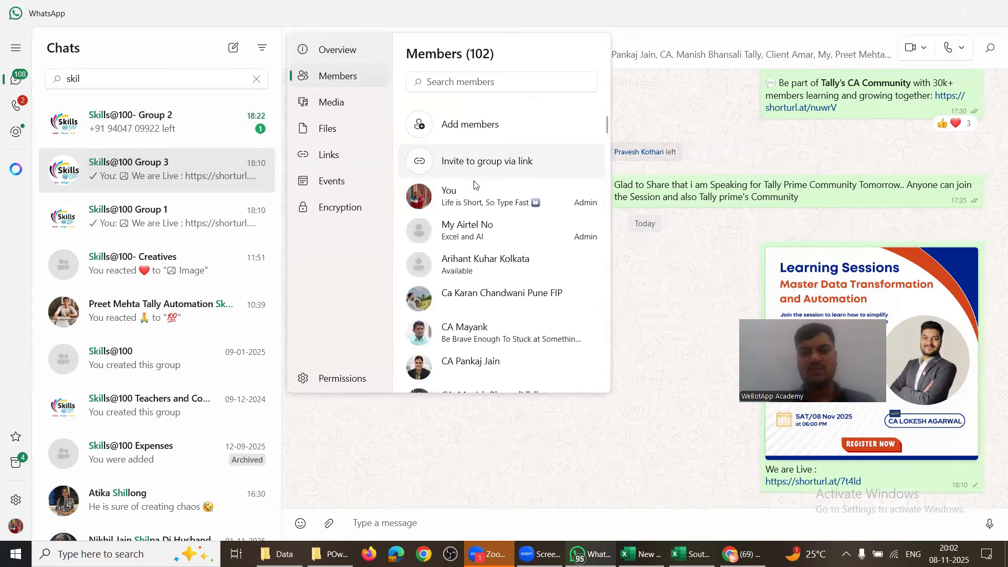
Step: Copy the group's invite link and minimize WhatsApp
left_click(505, 176)
left_click(459, 126)
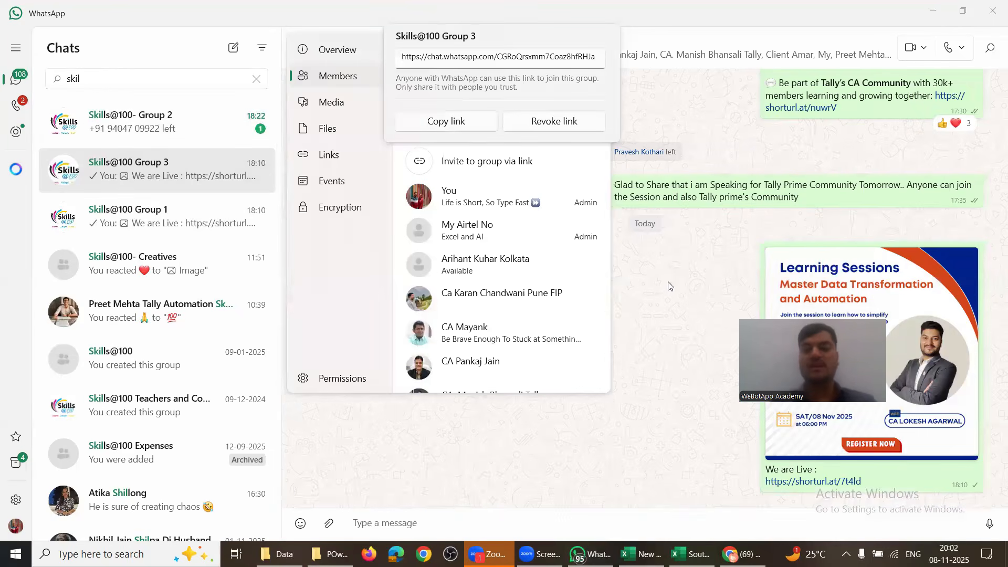
key("Escape")
key("Escape")
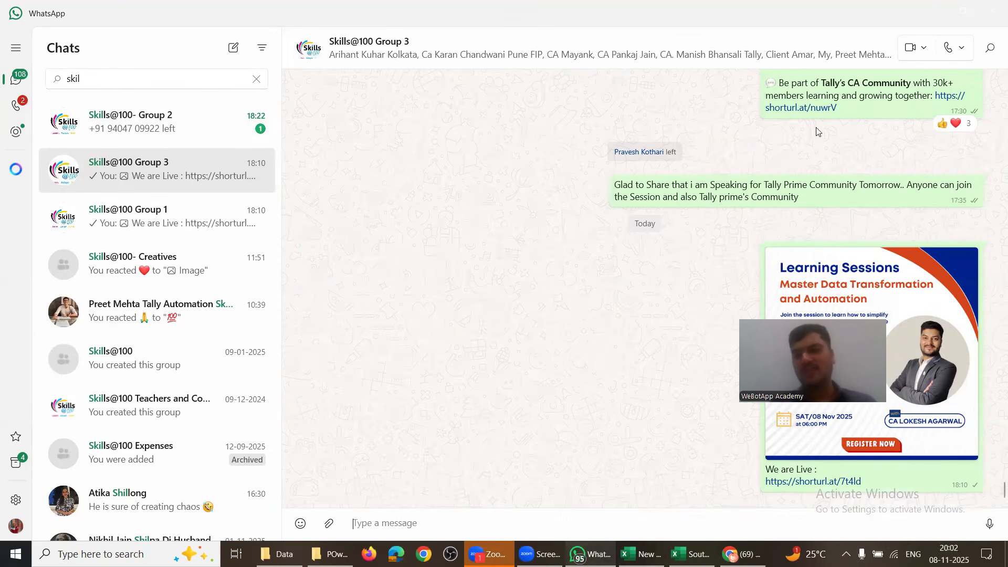
left_click(931, 11)
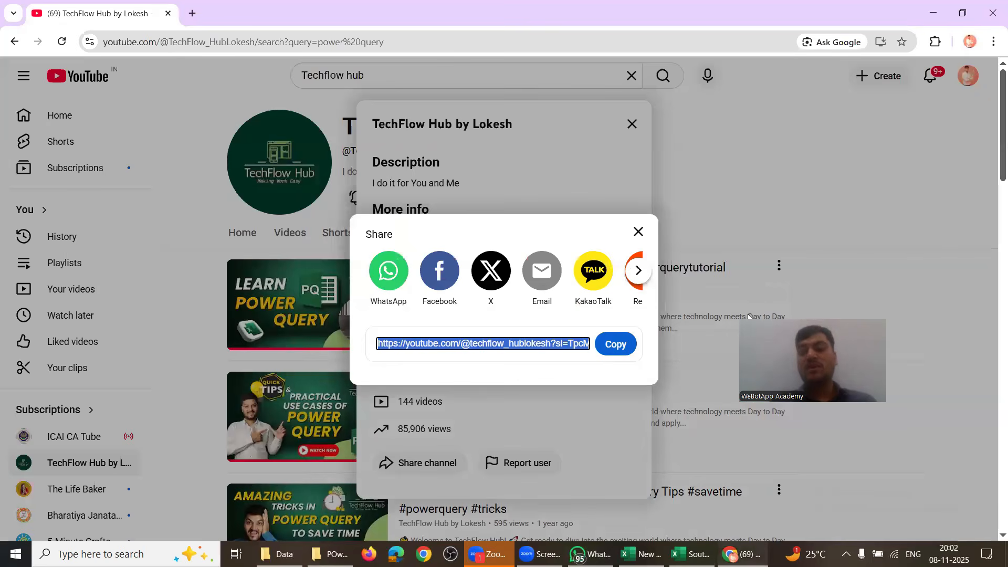
Step: Close YouTube's Share and About dialogs and minimize Chrome to reveal the Excel workbook
left_click(628, 239)
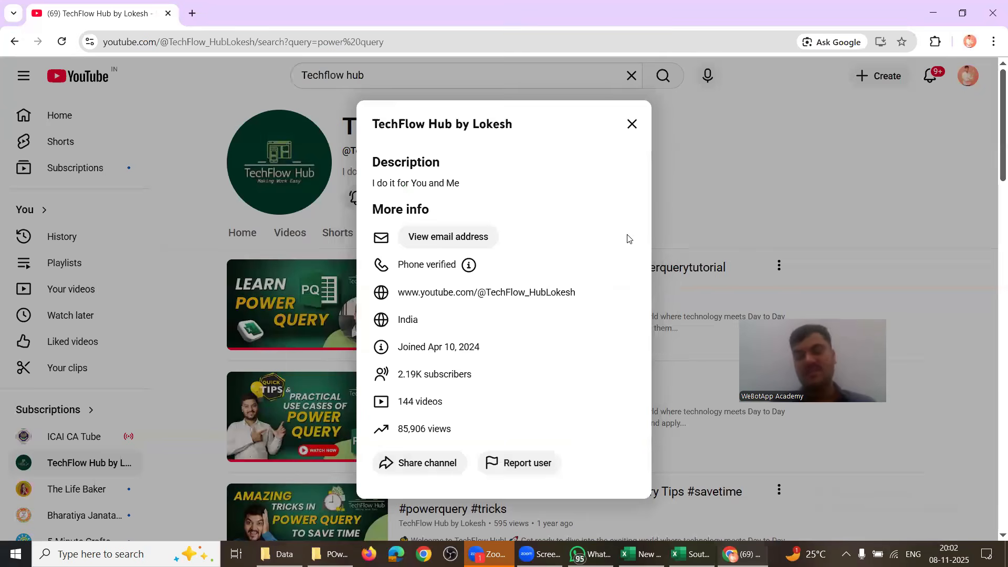
left_click(632, 126)
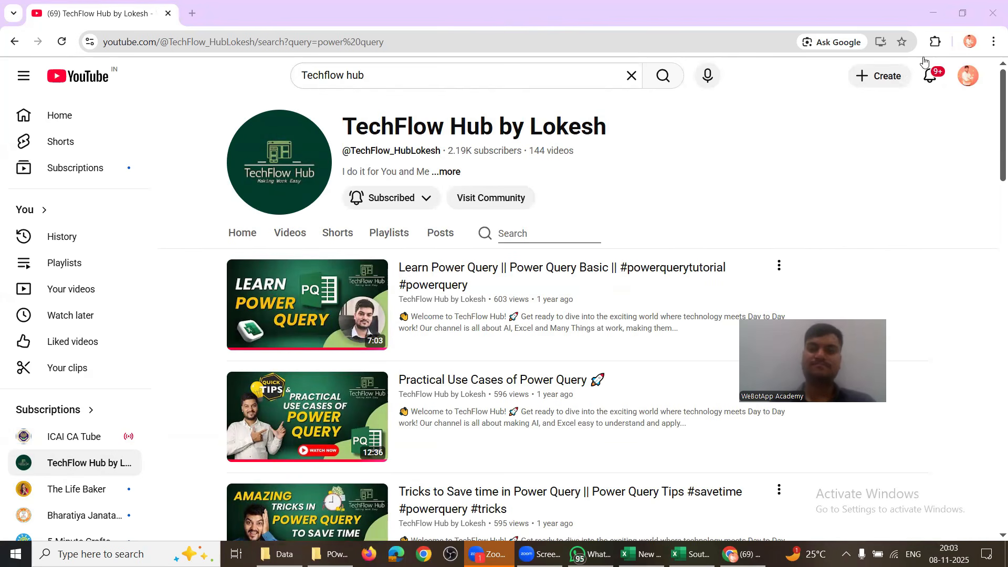
left_click(933, 12)
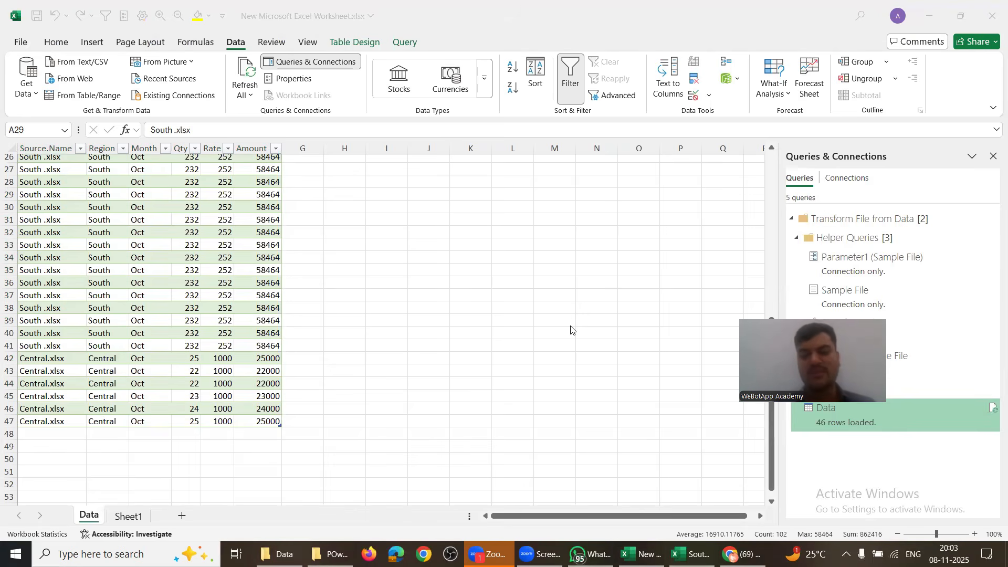
left_click(590, 553)
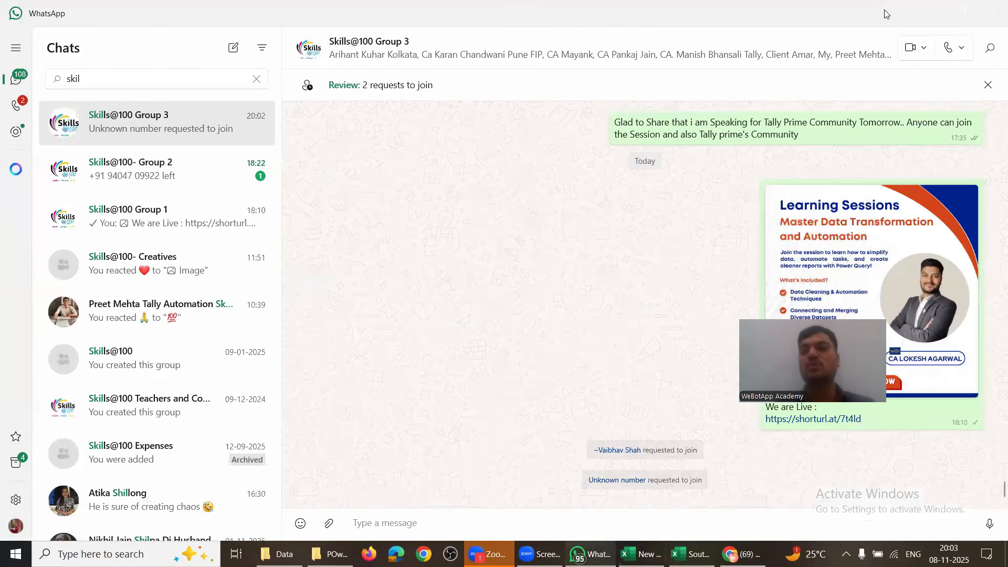
left_click(928, 12)
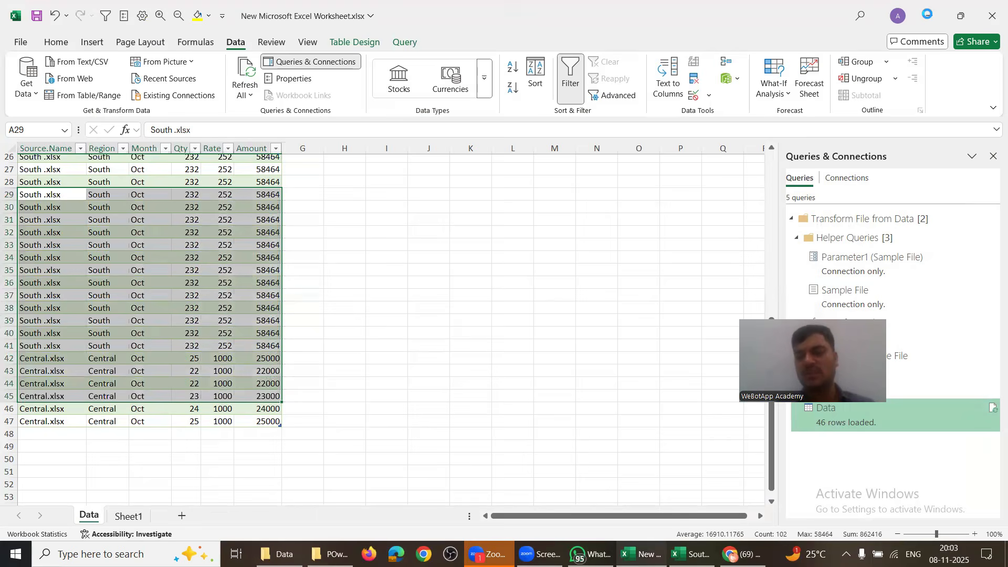